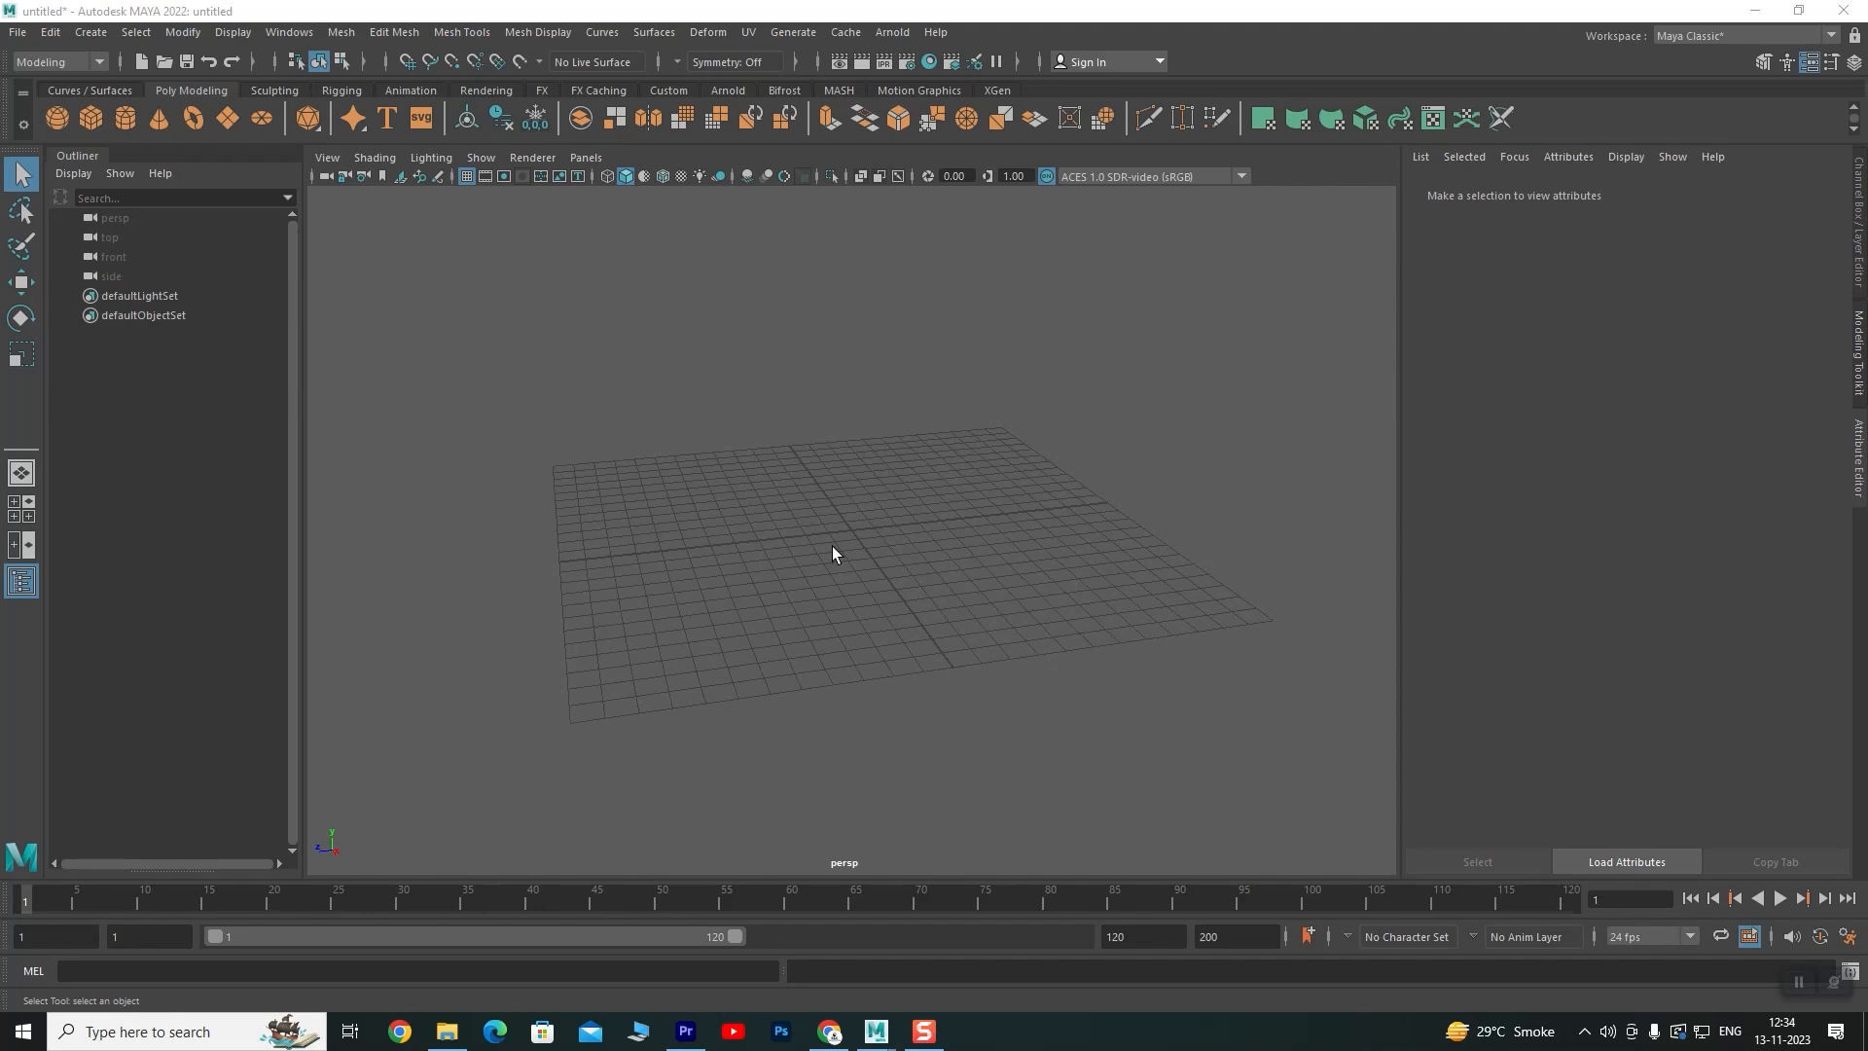
{"action": "scroll", "coordinate": [757, 560], "scroll_direction": "up", "scroll_amount": 6}
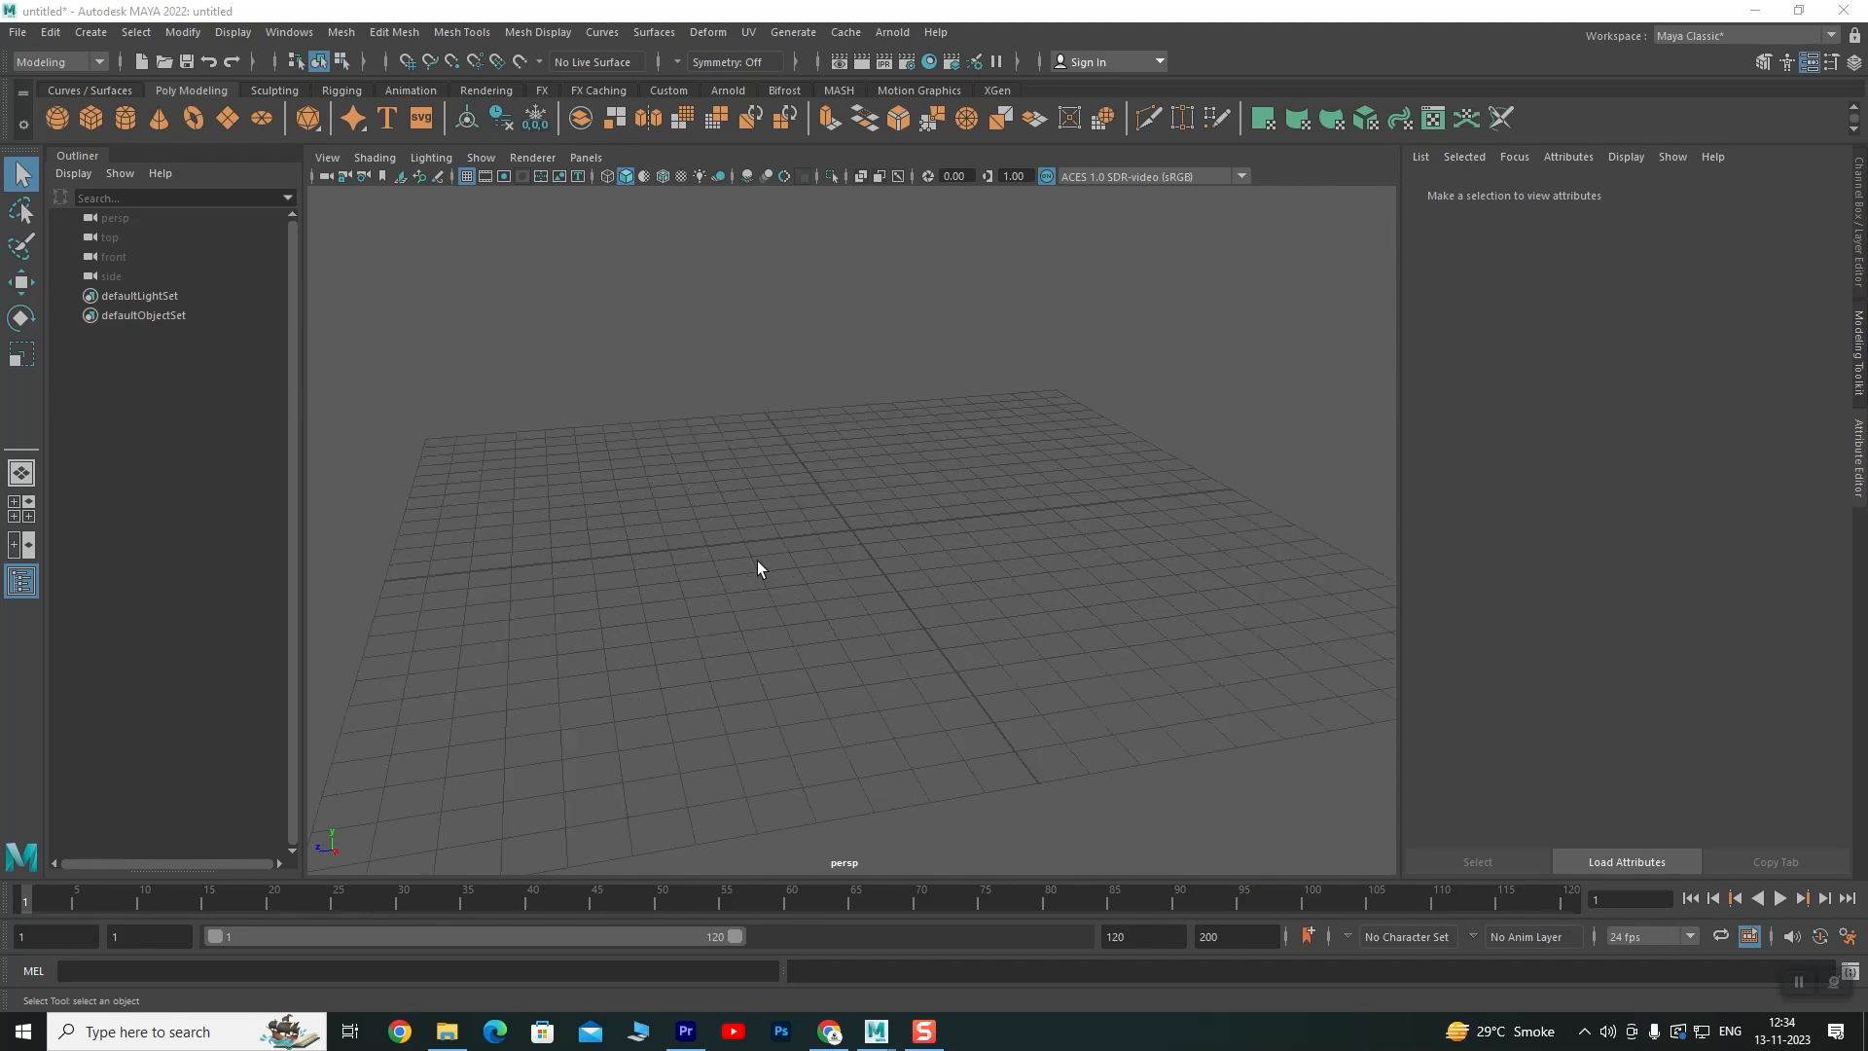
{"action": "scroll", "coordinate": [799, 524], "scroll_direction": "down", "scroll_amount": 6}
{"action": "scroll", "coordinate": [800, 517], "scroll_direction": "up", "scroll_amount": 2}
{"action": "scroll", "coordinate": [800, 517], "scroll_direction": "down", "scroll_amount": 4}
{"action": "left_click_drag", "start_coordinate": [800, 517], "coordinate": [732, 623], "text": "alt"}
{"action": "scroll", "coordinate": [894, 577], "scroll_direction": "up", "scroll_amount": 3}
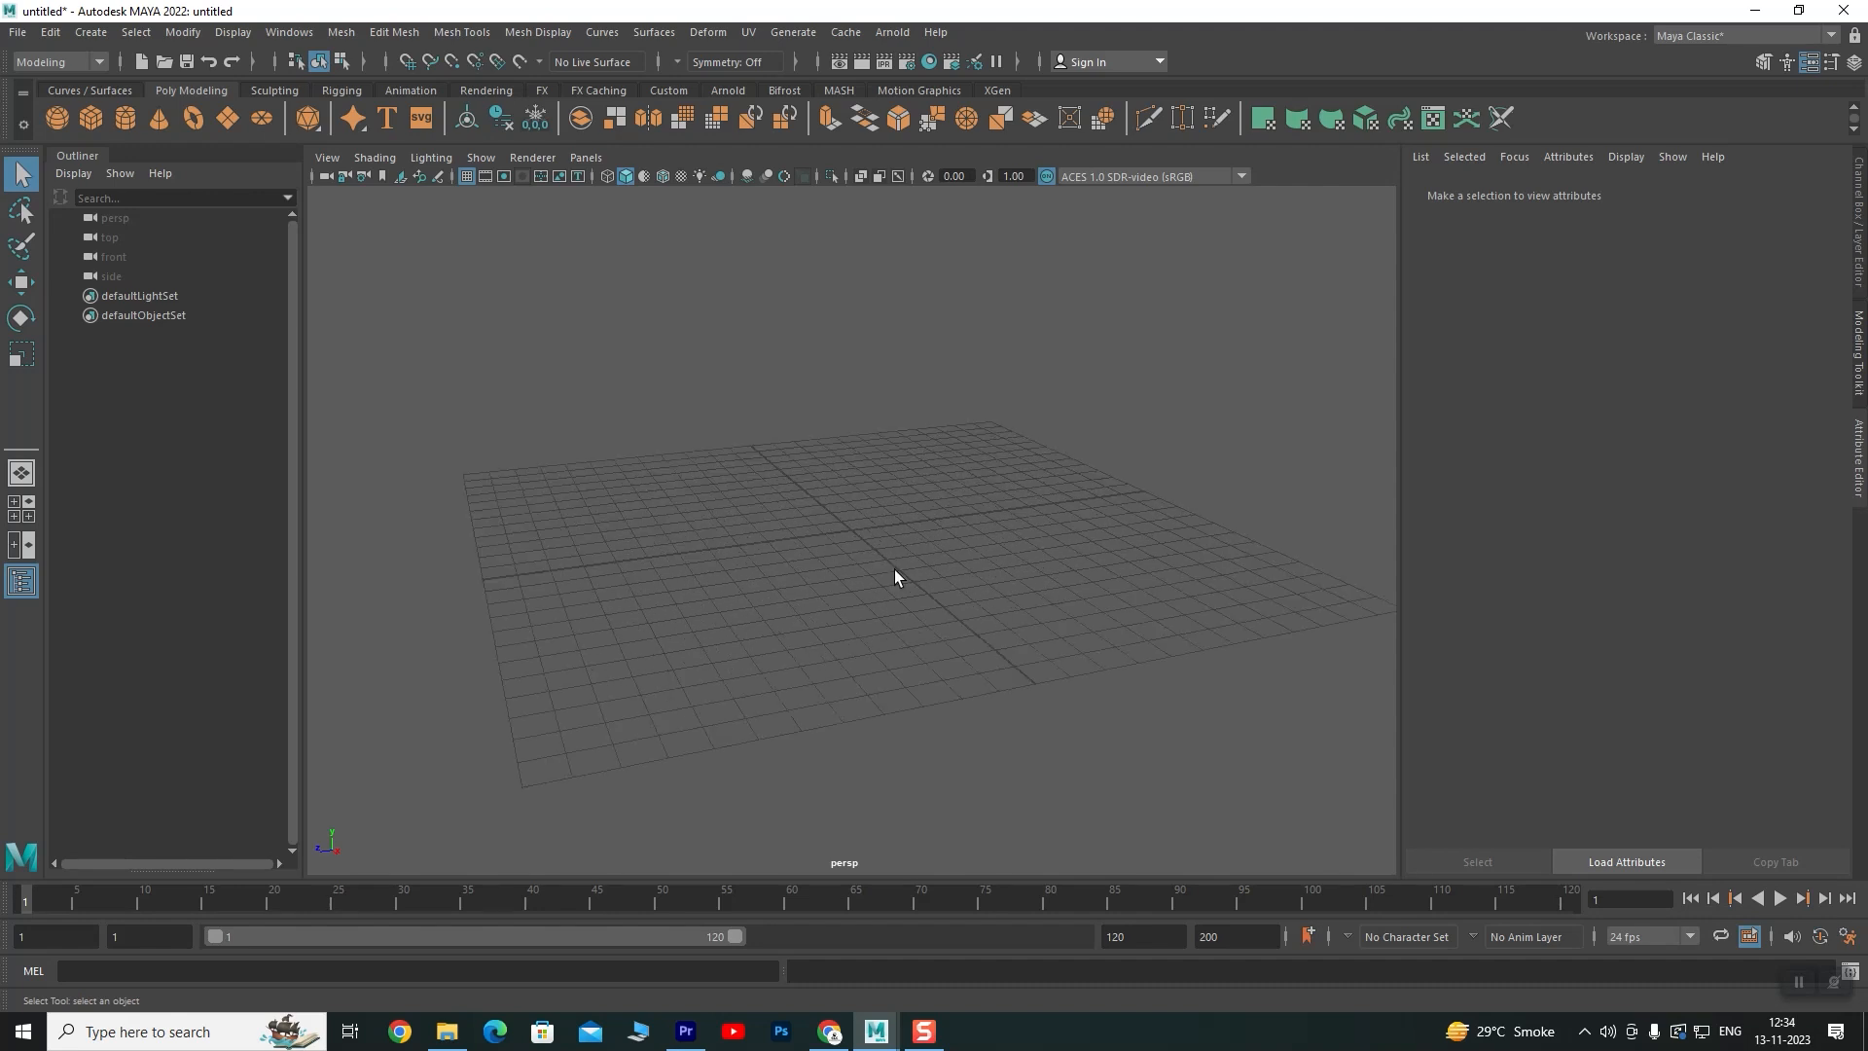
{"action": "middle_click_drag", "start_coordinate": [914, 629], "coordinate": [887, 673], "text": "alt"}
{"action": "scroll", "coordinate": [850, 607], "scroll_direction": "up", "scroll_amount": 2}
{"action": "scroll", "coordinate": [849, 607], "scroll_direction": "down", "scroll_amount": 2}
{"action": "left_click_drag", "start_coordinate": [835, 659], "coordinate": [832, 668], "text": "alt"}
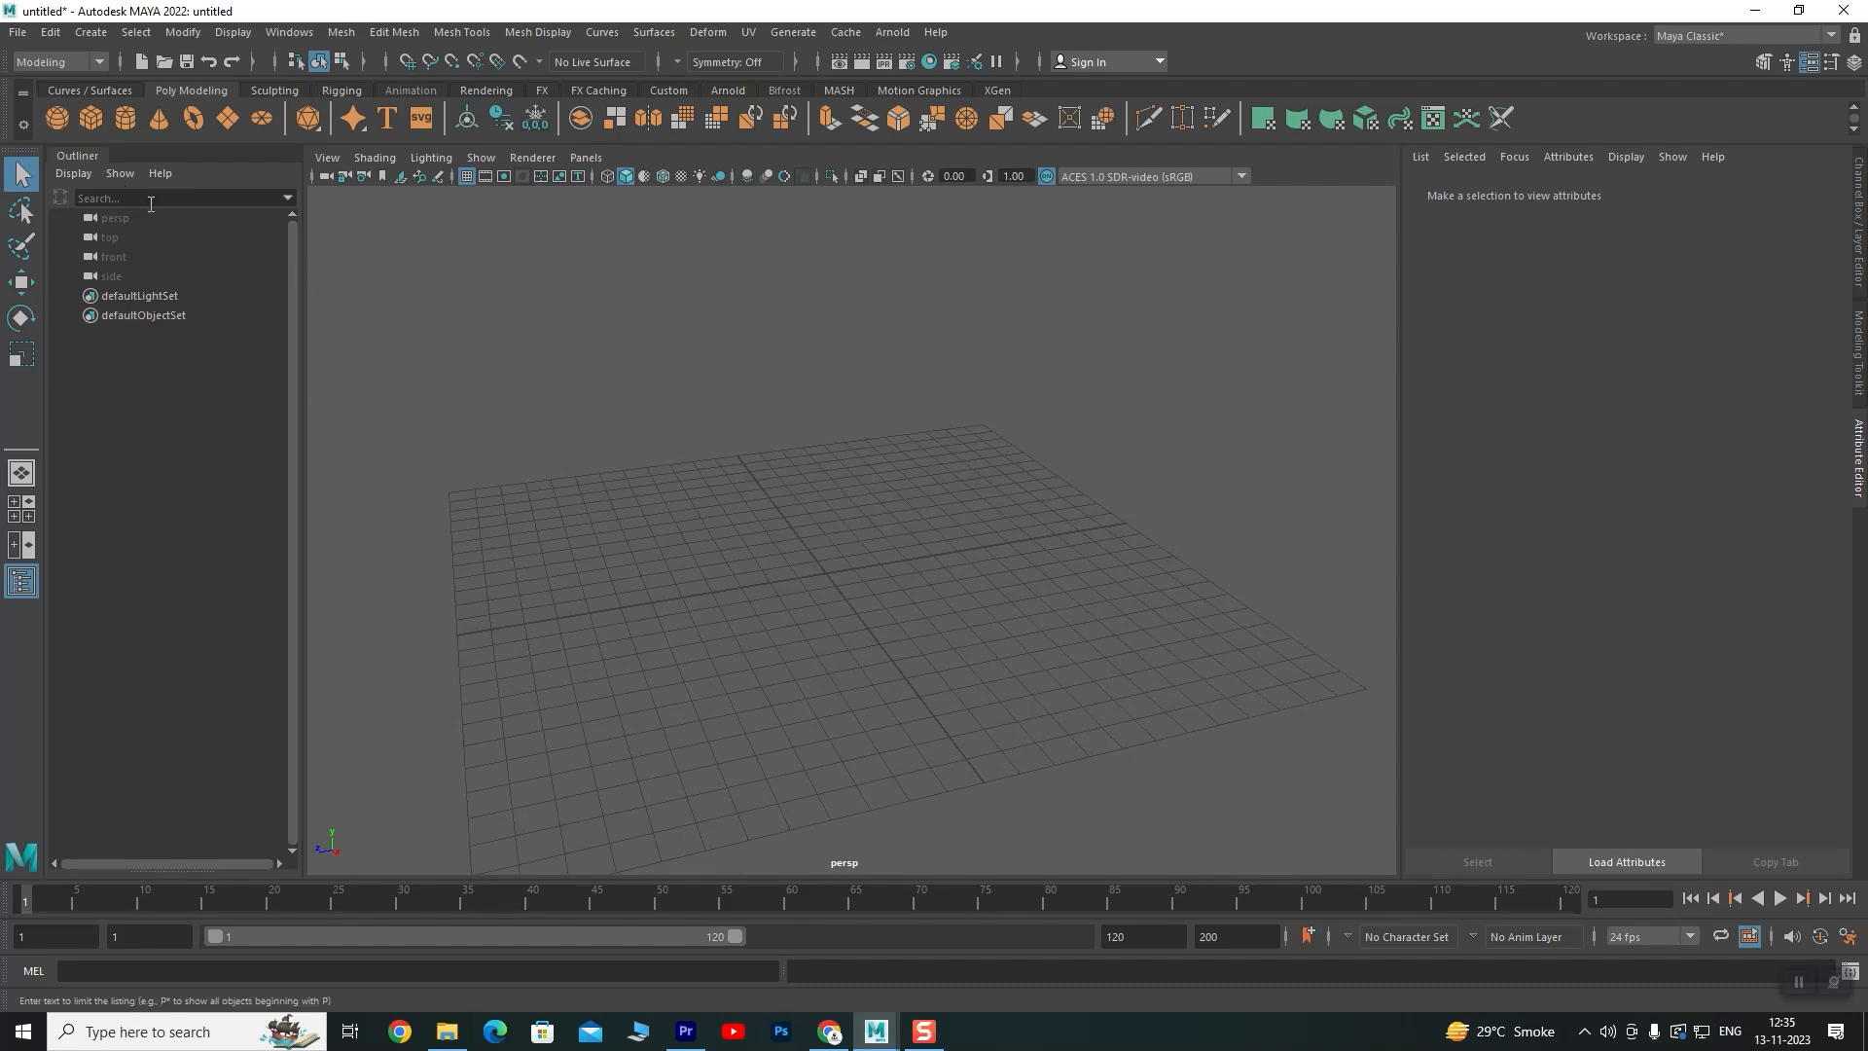
{"action": "left_click", "coordinate": [289, 32]}
{"action": "mouse_move", "coordinate": [389, 216]}
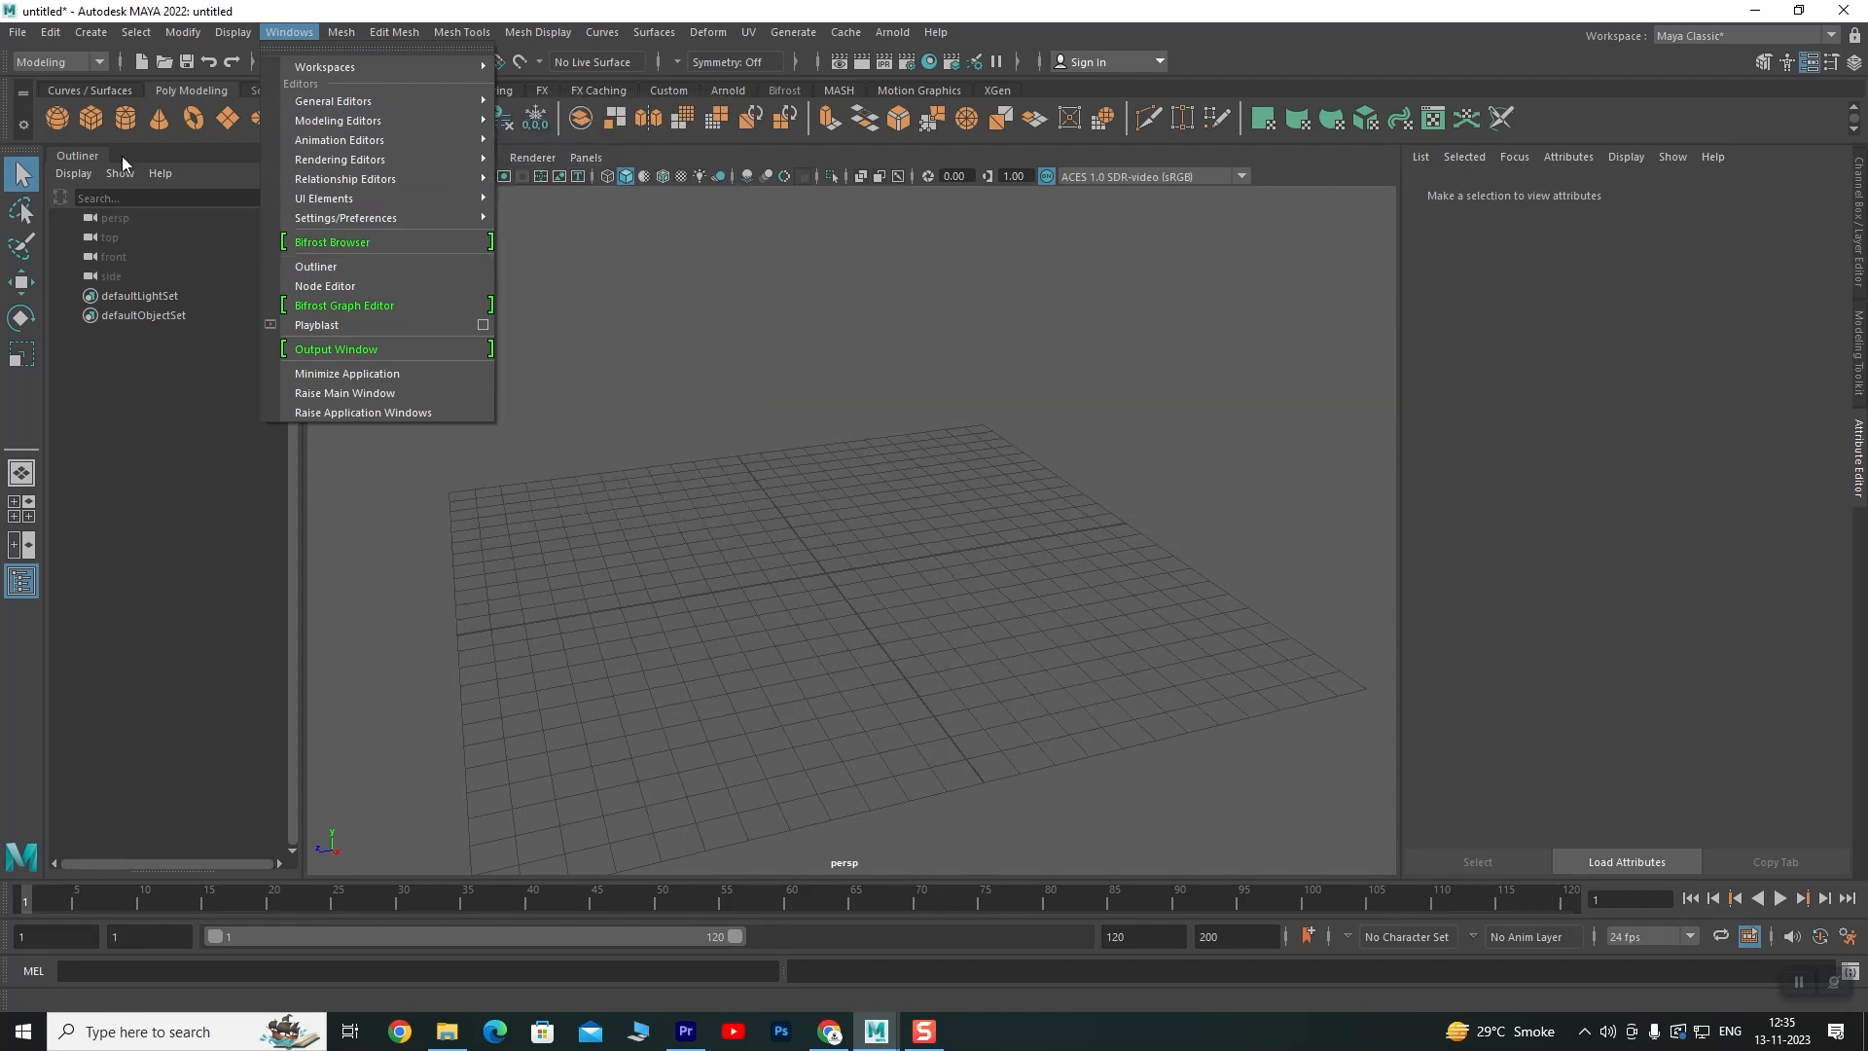
{"action": "left_click", "coordinate": [143, 490]}
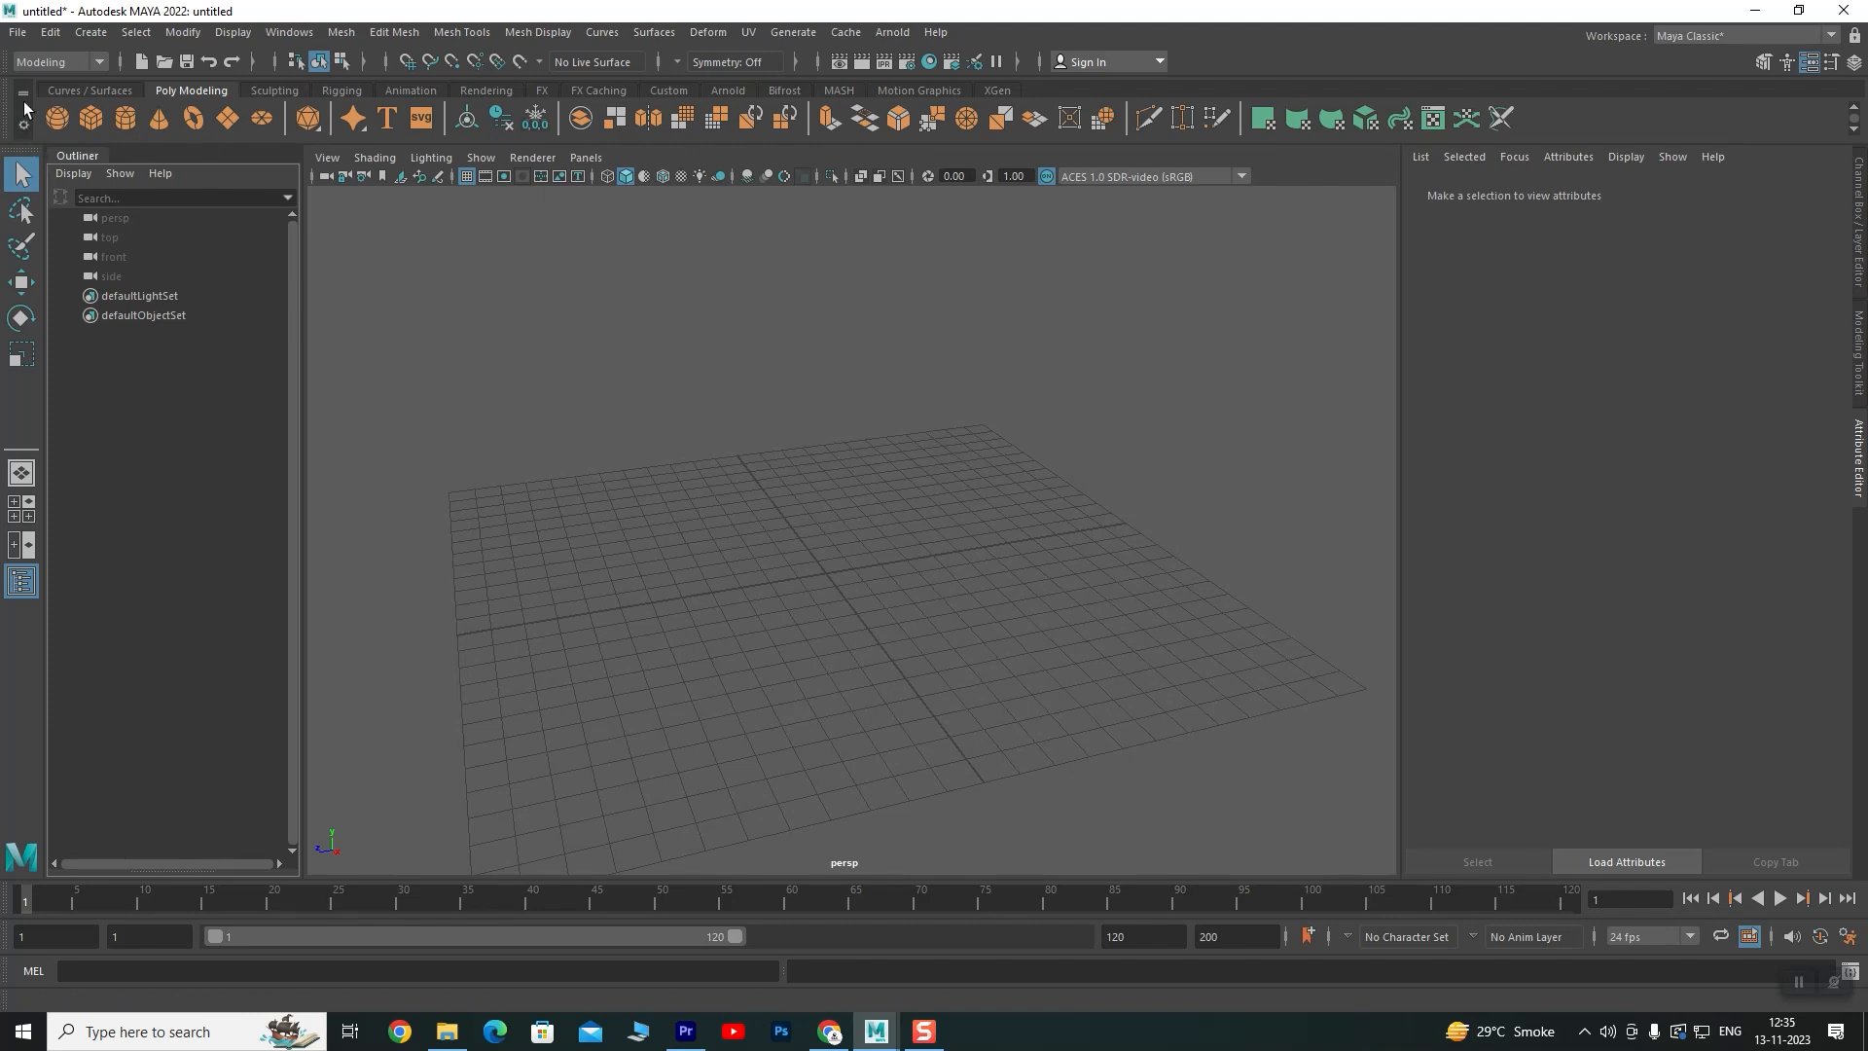
Look through the Curves / Surfaces, Sculpting, Rigging, Animation, Rendering and FX shelves, and return to Poly Modeling
{"action": "left_click", "coordinate": [82, 91]}
{"action": "left_click", "coordinate": [170, 91]}
{"action": "left_click", "coordinate": [276, 91]}
{"action": "left_click", "coordinate": [350, 91]}
{"action": "left_click", "coordinate": [413, 91]}
{"action": "left_click", "coordinate": [484, 94]}
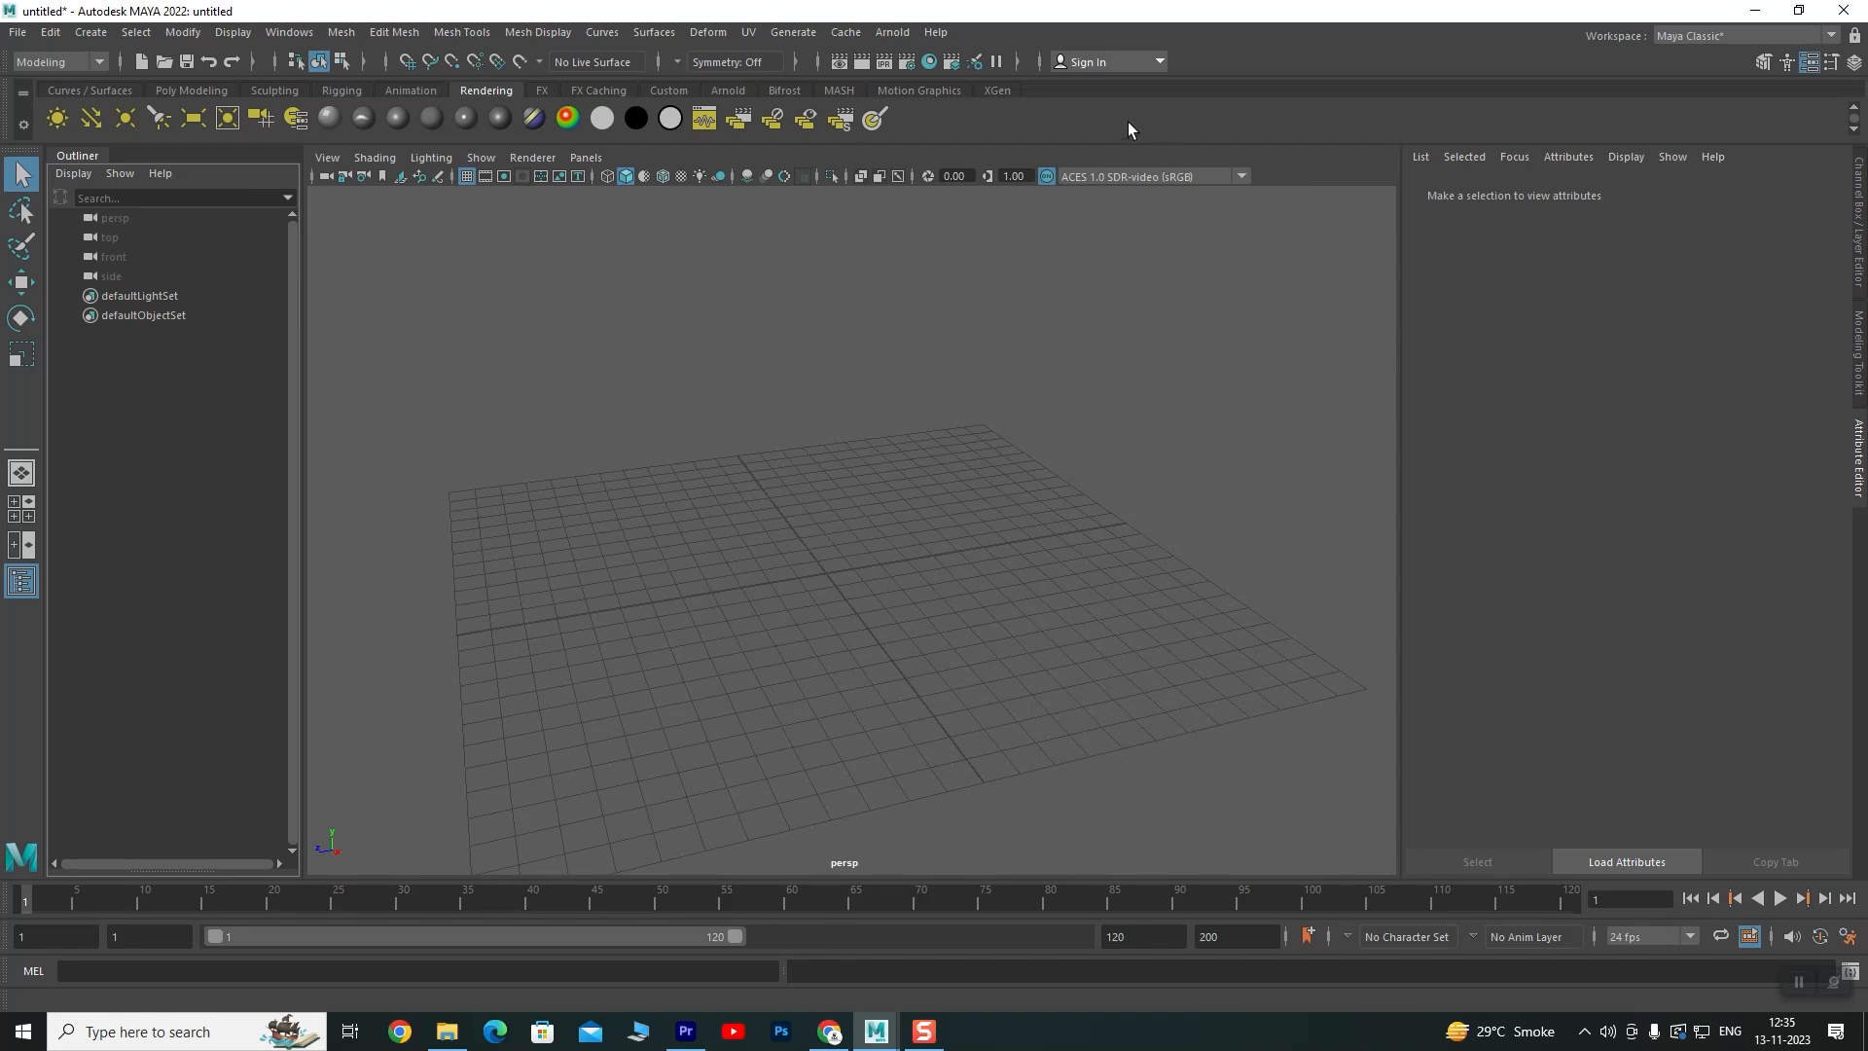
{"action": "left_click", "coordinate": [543, 91]}
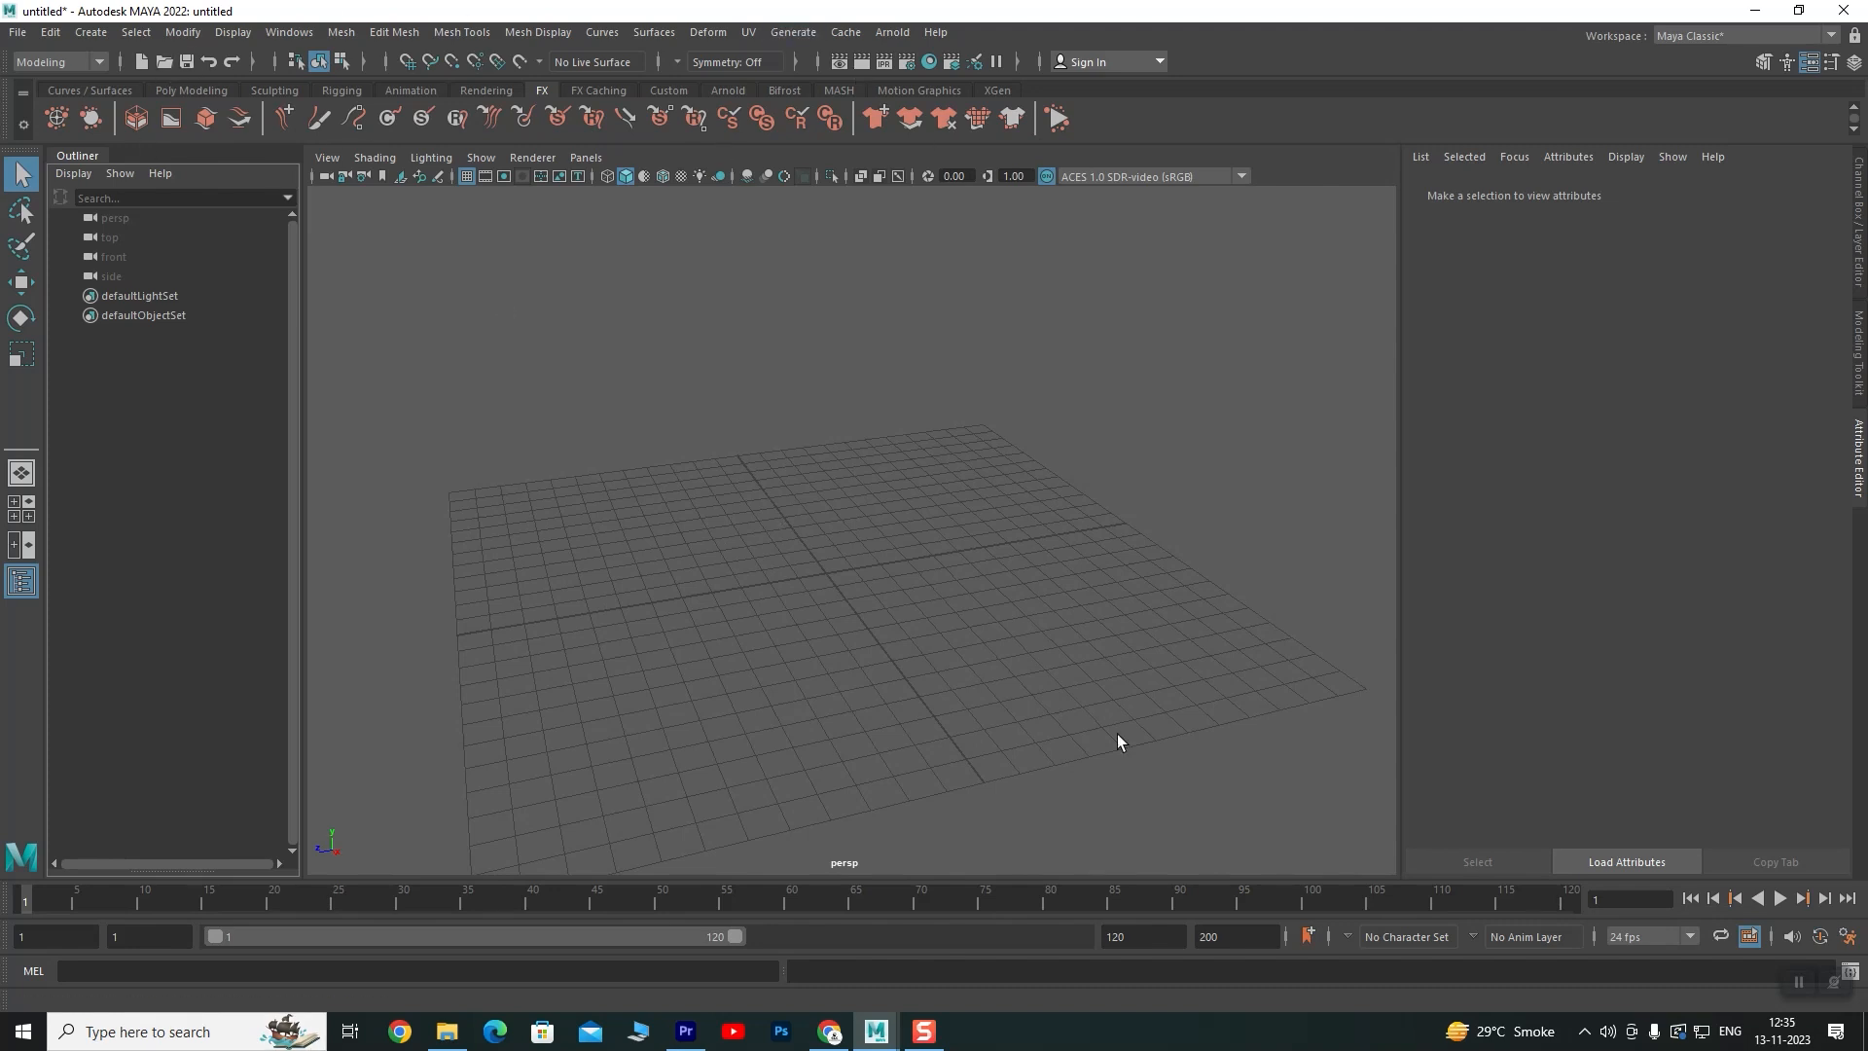
{"action": "left_click", "coordinate": [184, 90]}
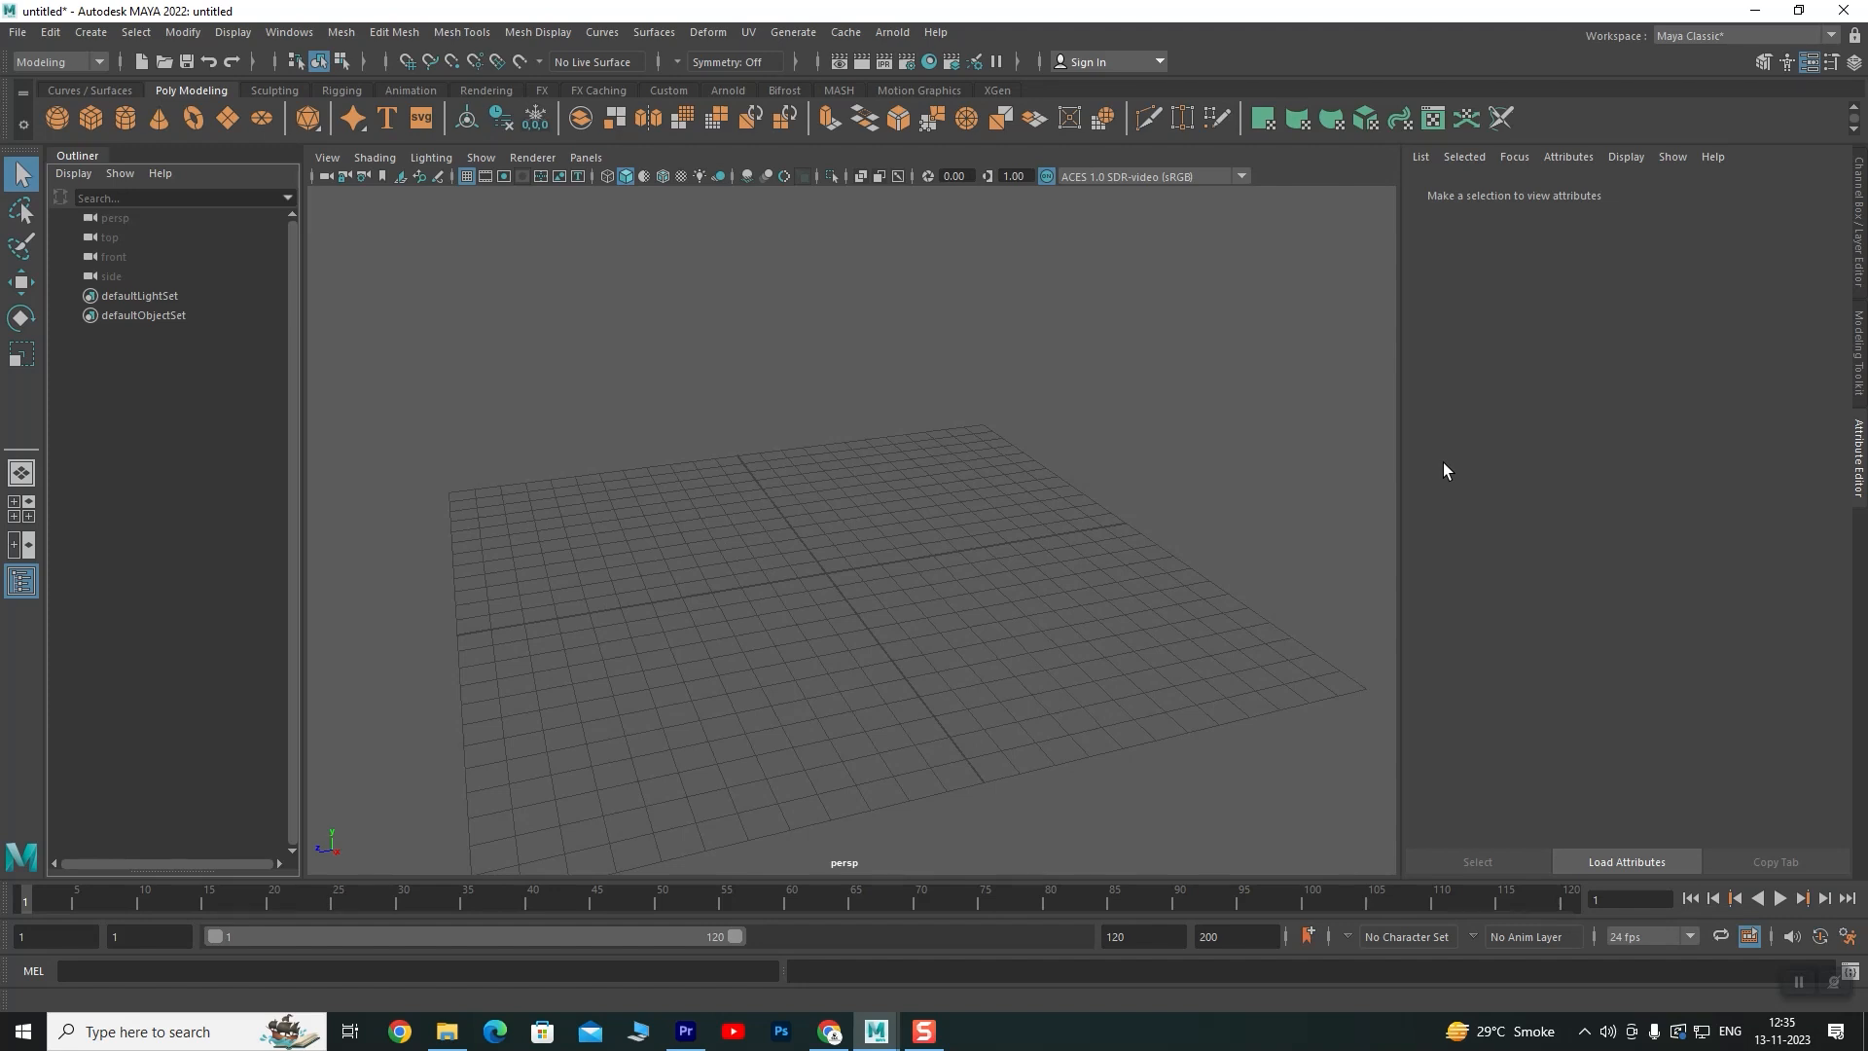
Switch the menu set to FX after viewing the Modeling and Animation sets
{"action": "left_click", "coordinate": [61, 62]}
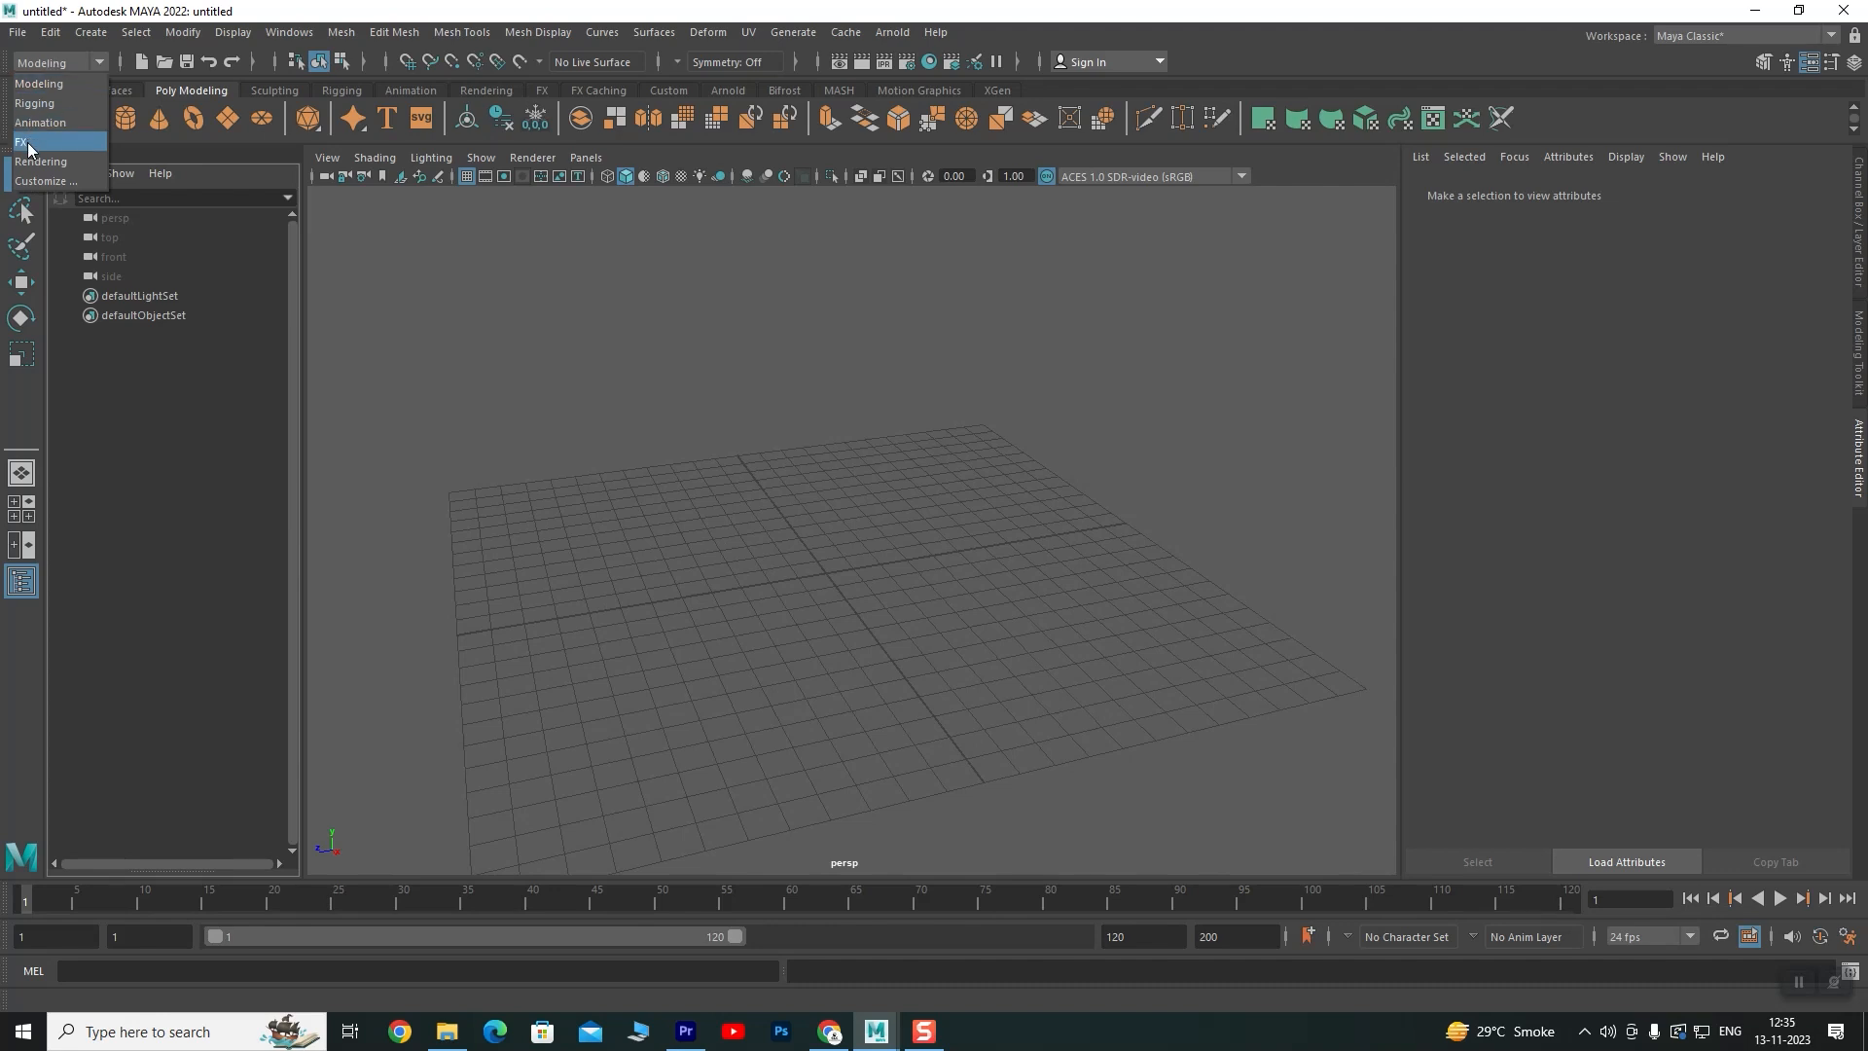
{"action": "left_click", "coordinate": [43, 82]}
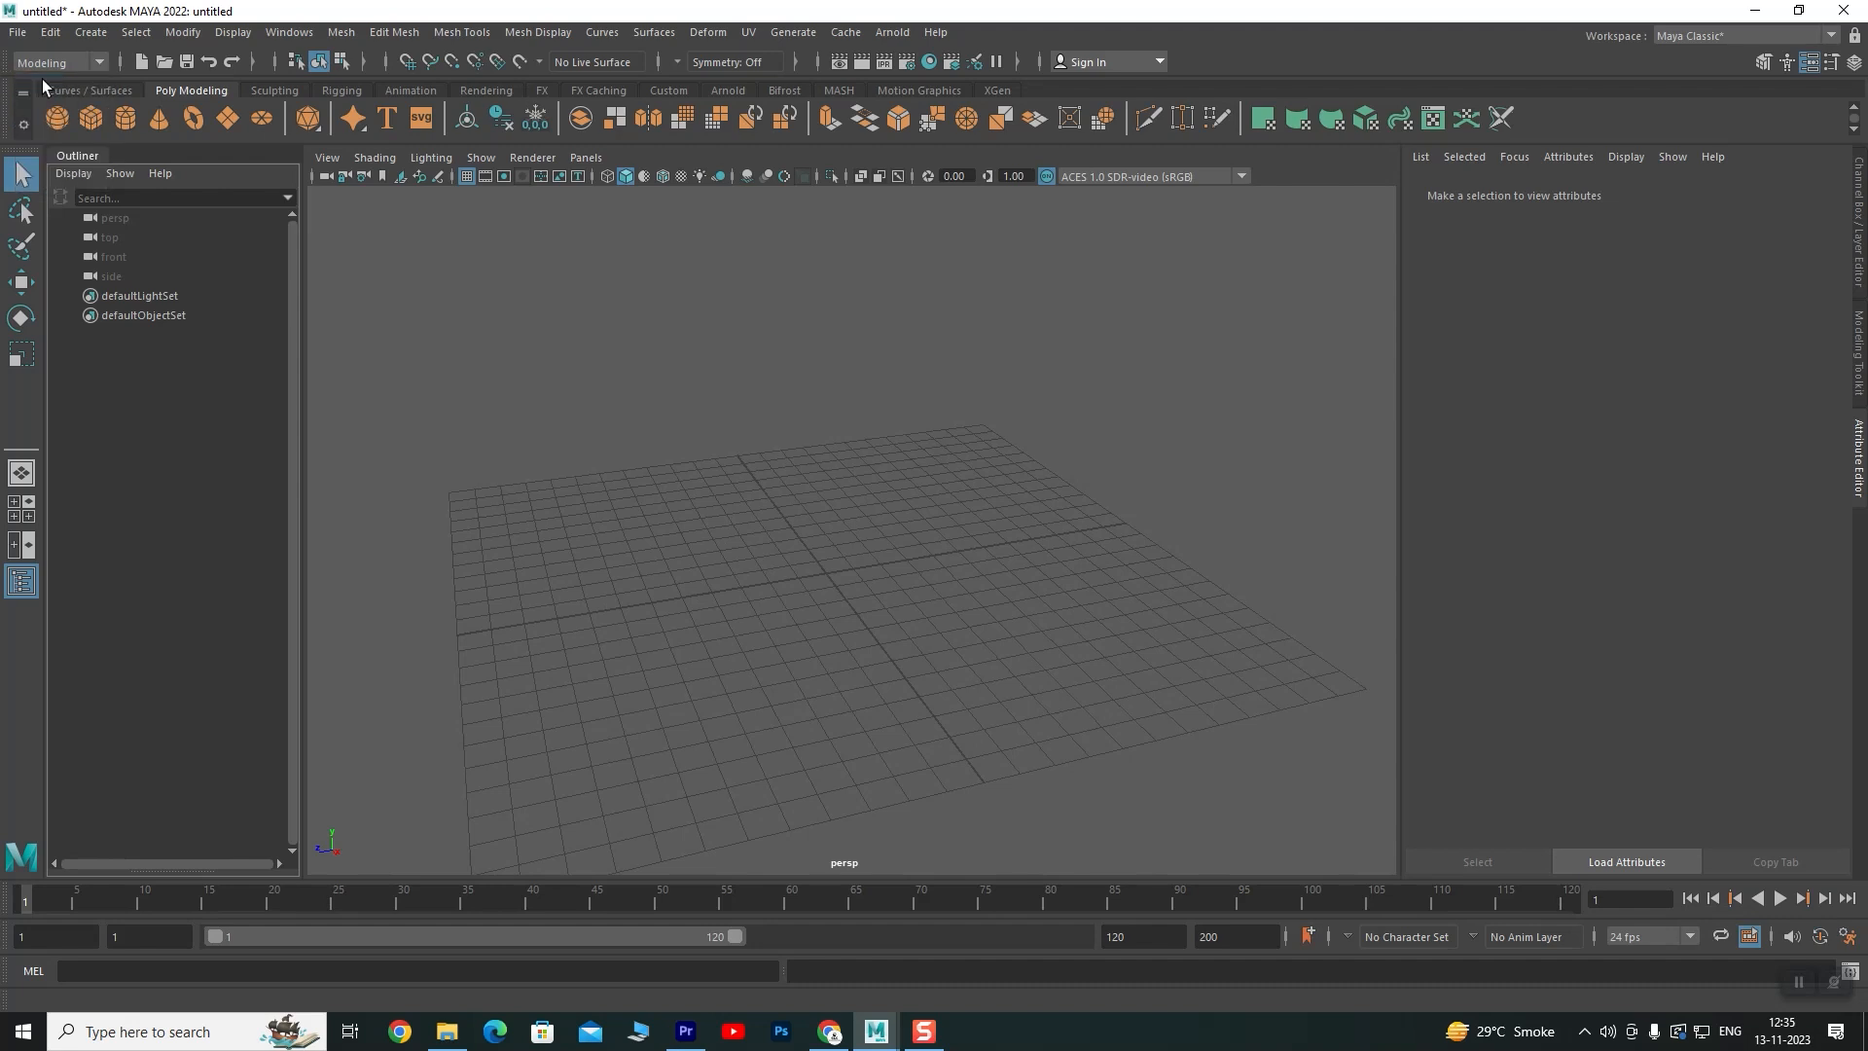
{"action": "left_click", "coordinate": [70, 63]}
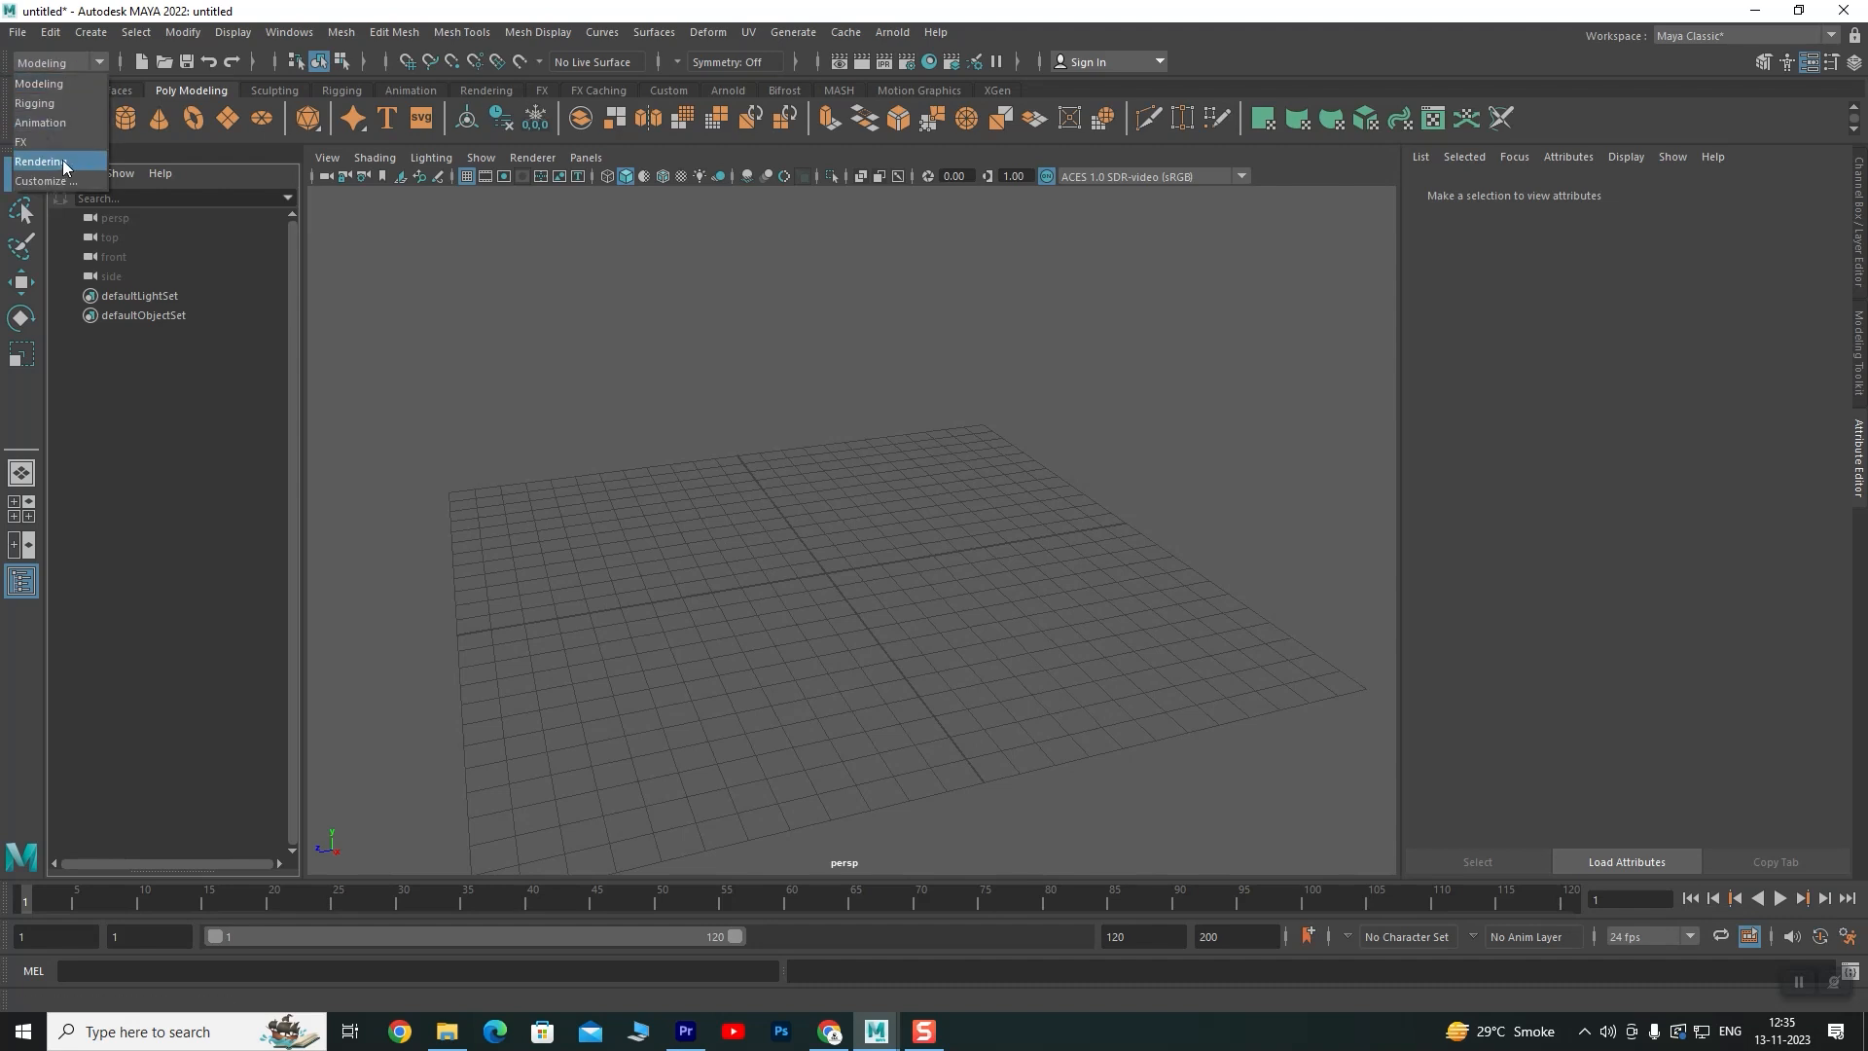
{"action": "left_click", "coordinate": [49, 120]}
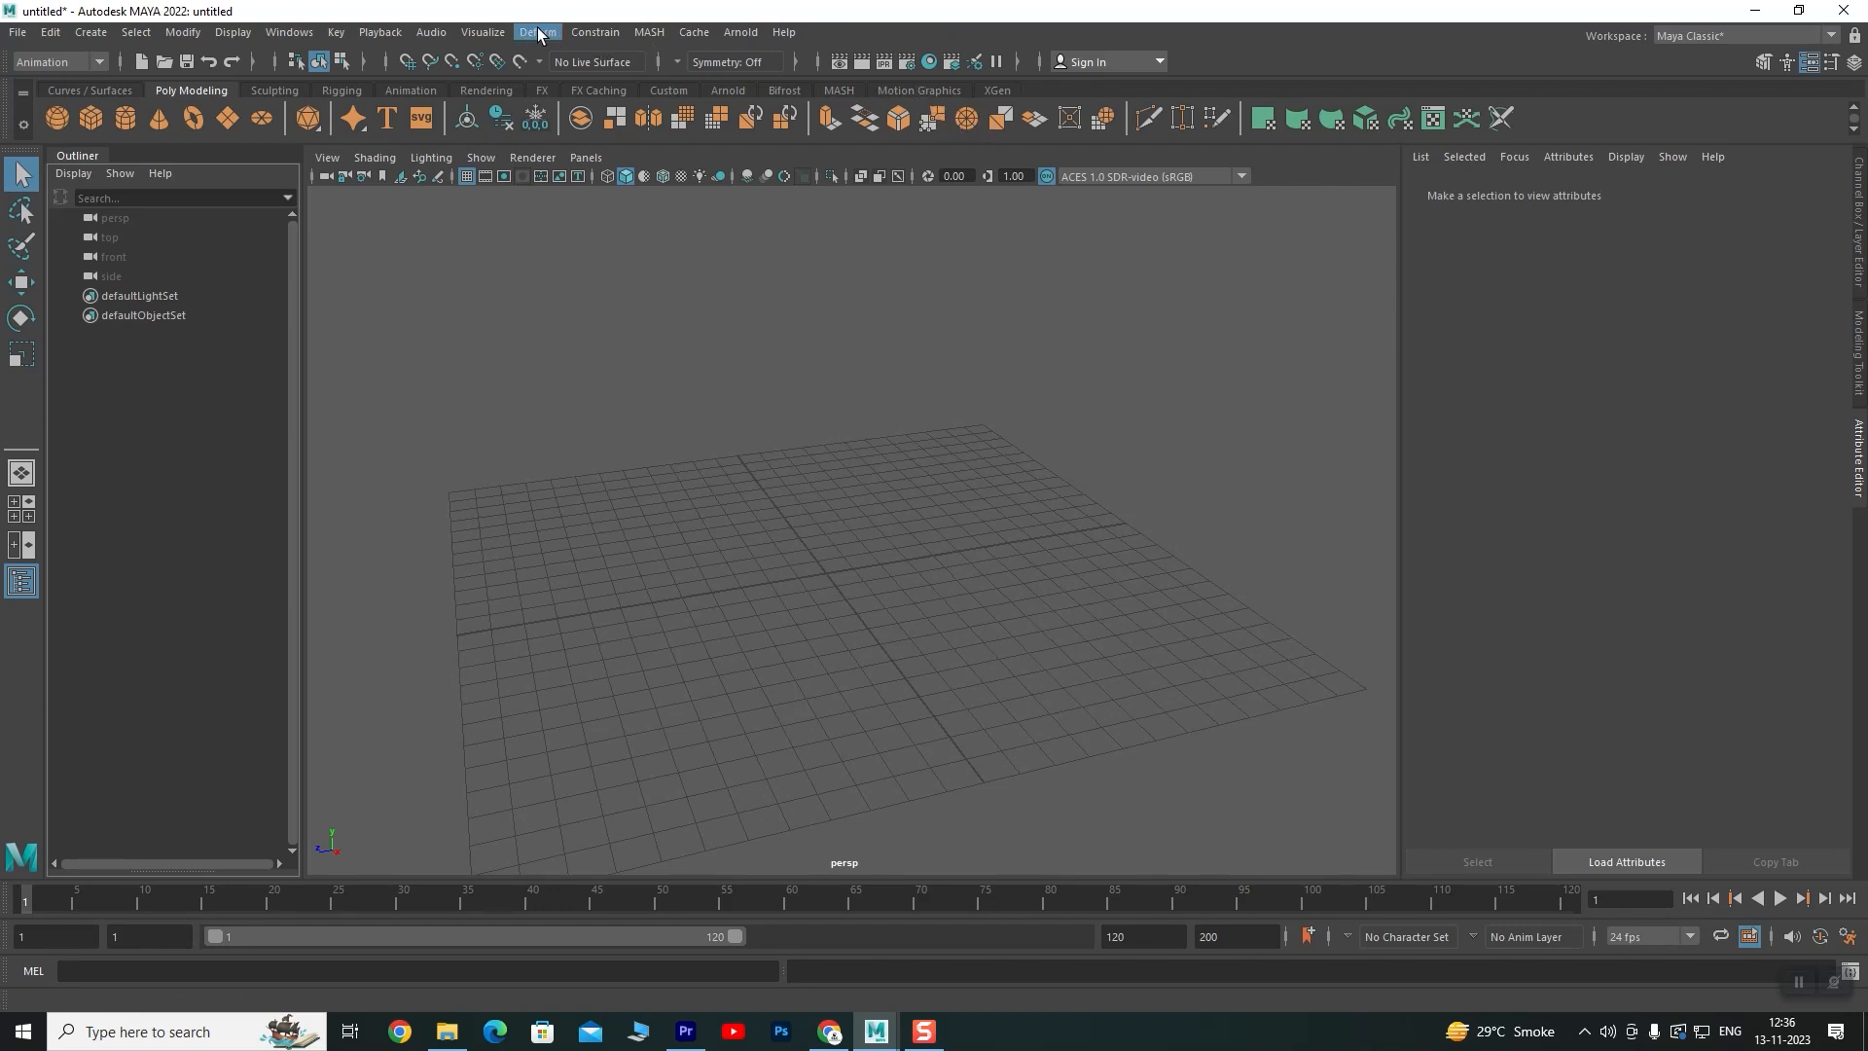
{"action": "left_click", "coordinate": [65, 61]}
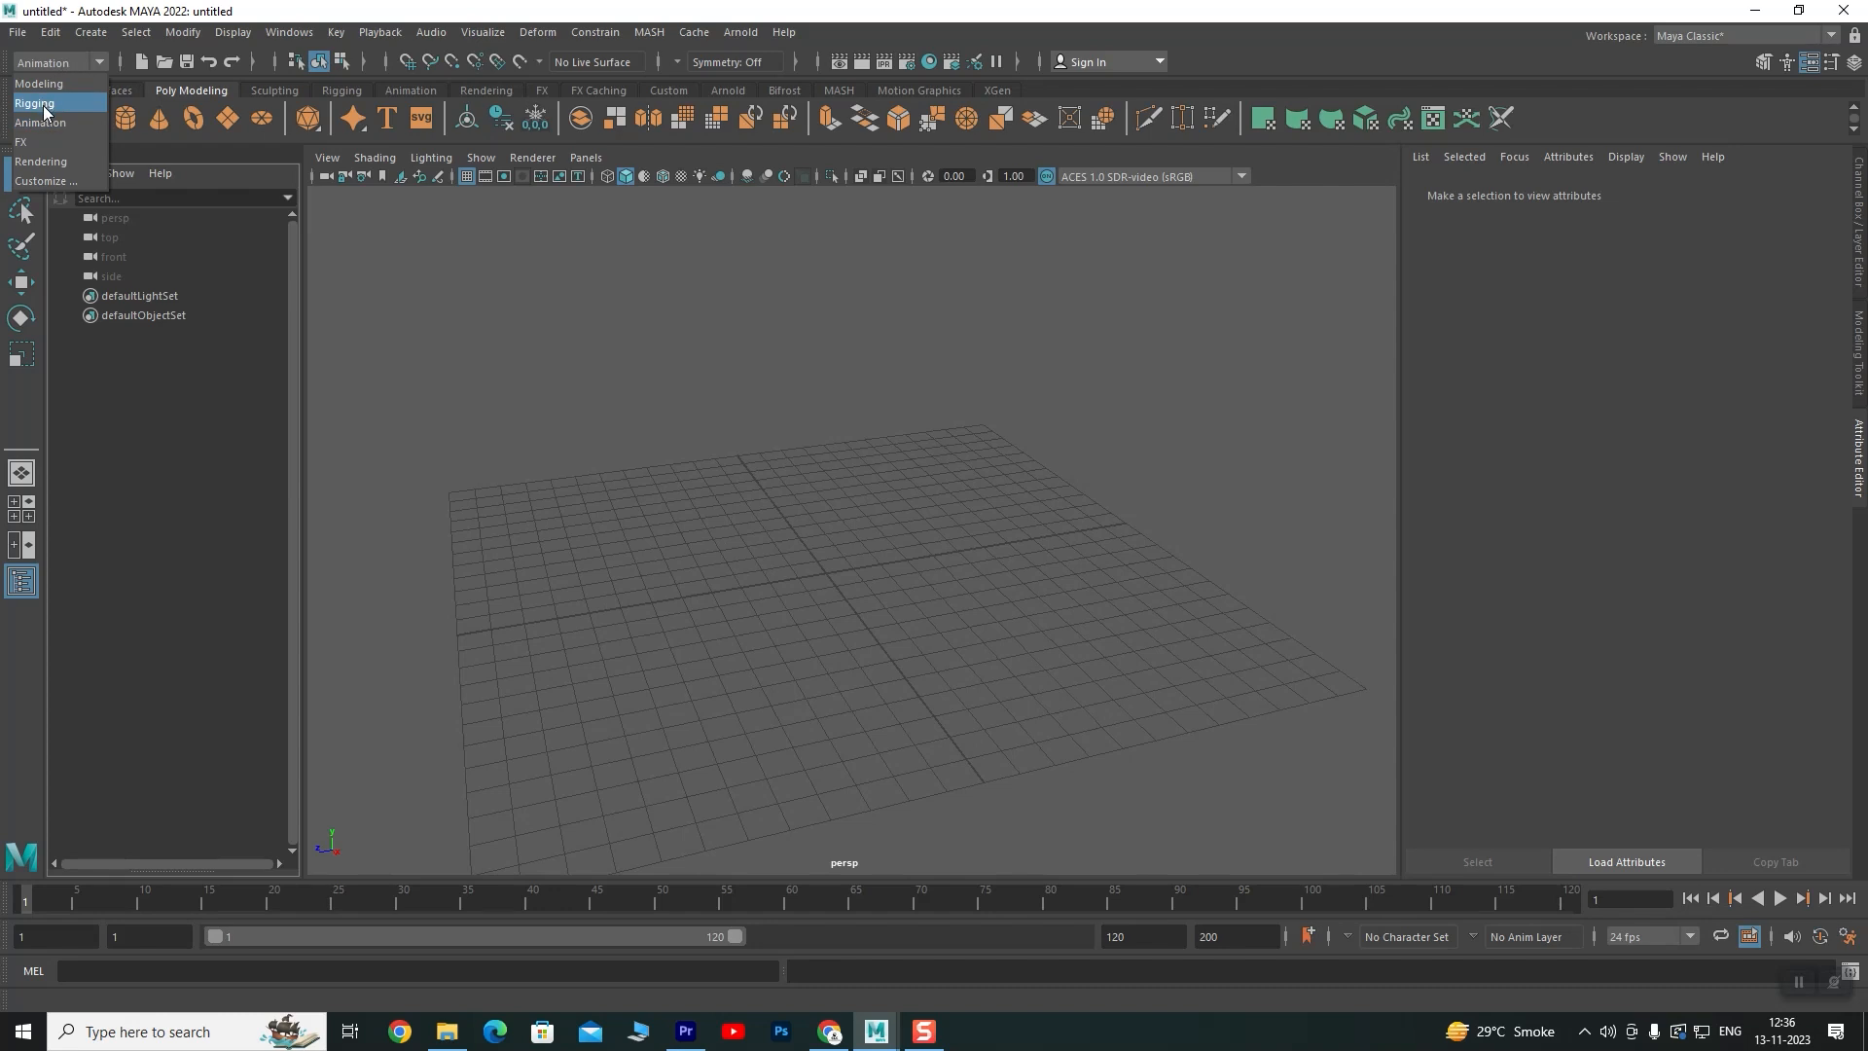
{"action": "left_click", "coordinate": [33, 143]}
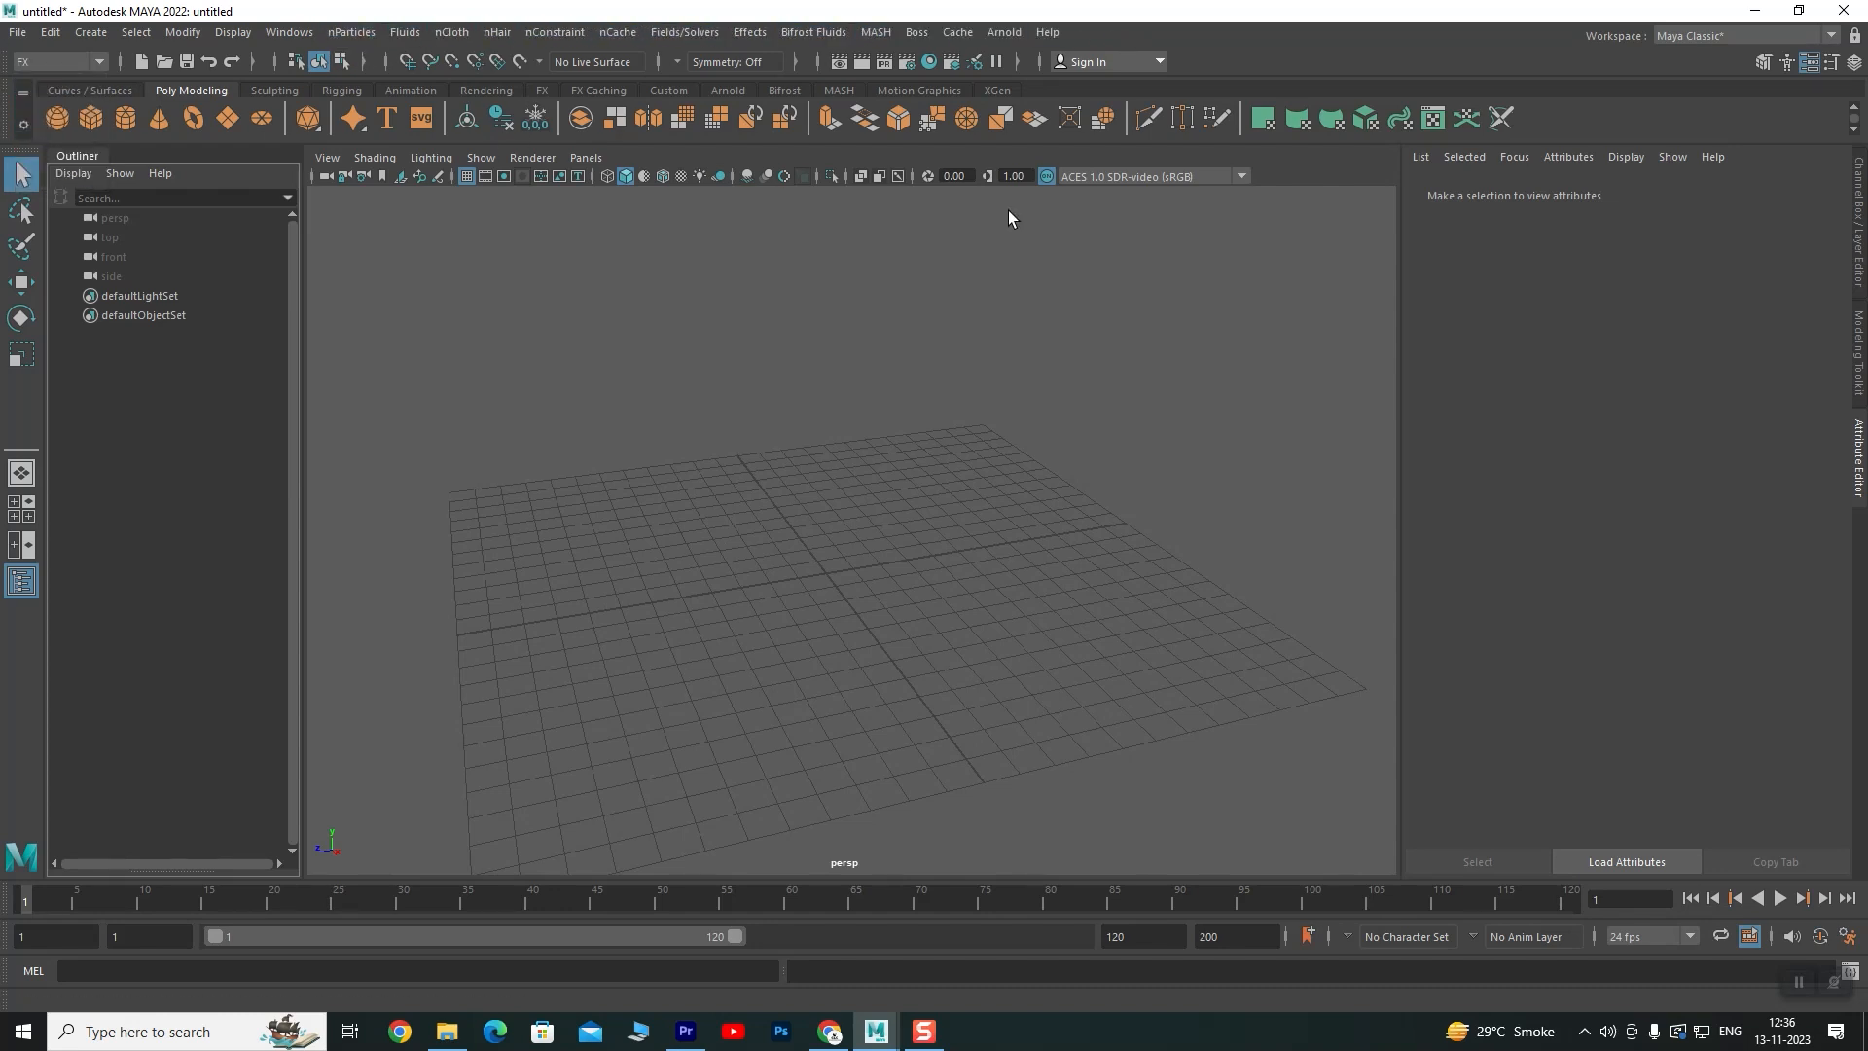
{"action": "scroll", "coordinate": [754, 615], "scroll_direction": "down", "scroll_amount": 7}
{"action": "scroll", "coordinate": [792, 609], "scroll_direction": "up", "scroll_amount": 5}
{"action": "scroll", "coordinate": [876, 671], "scroll_direction": "down", "scroll_amount": 2}
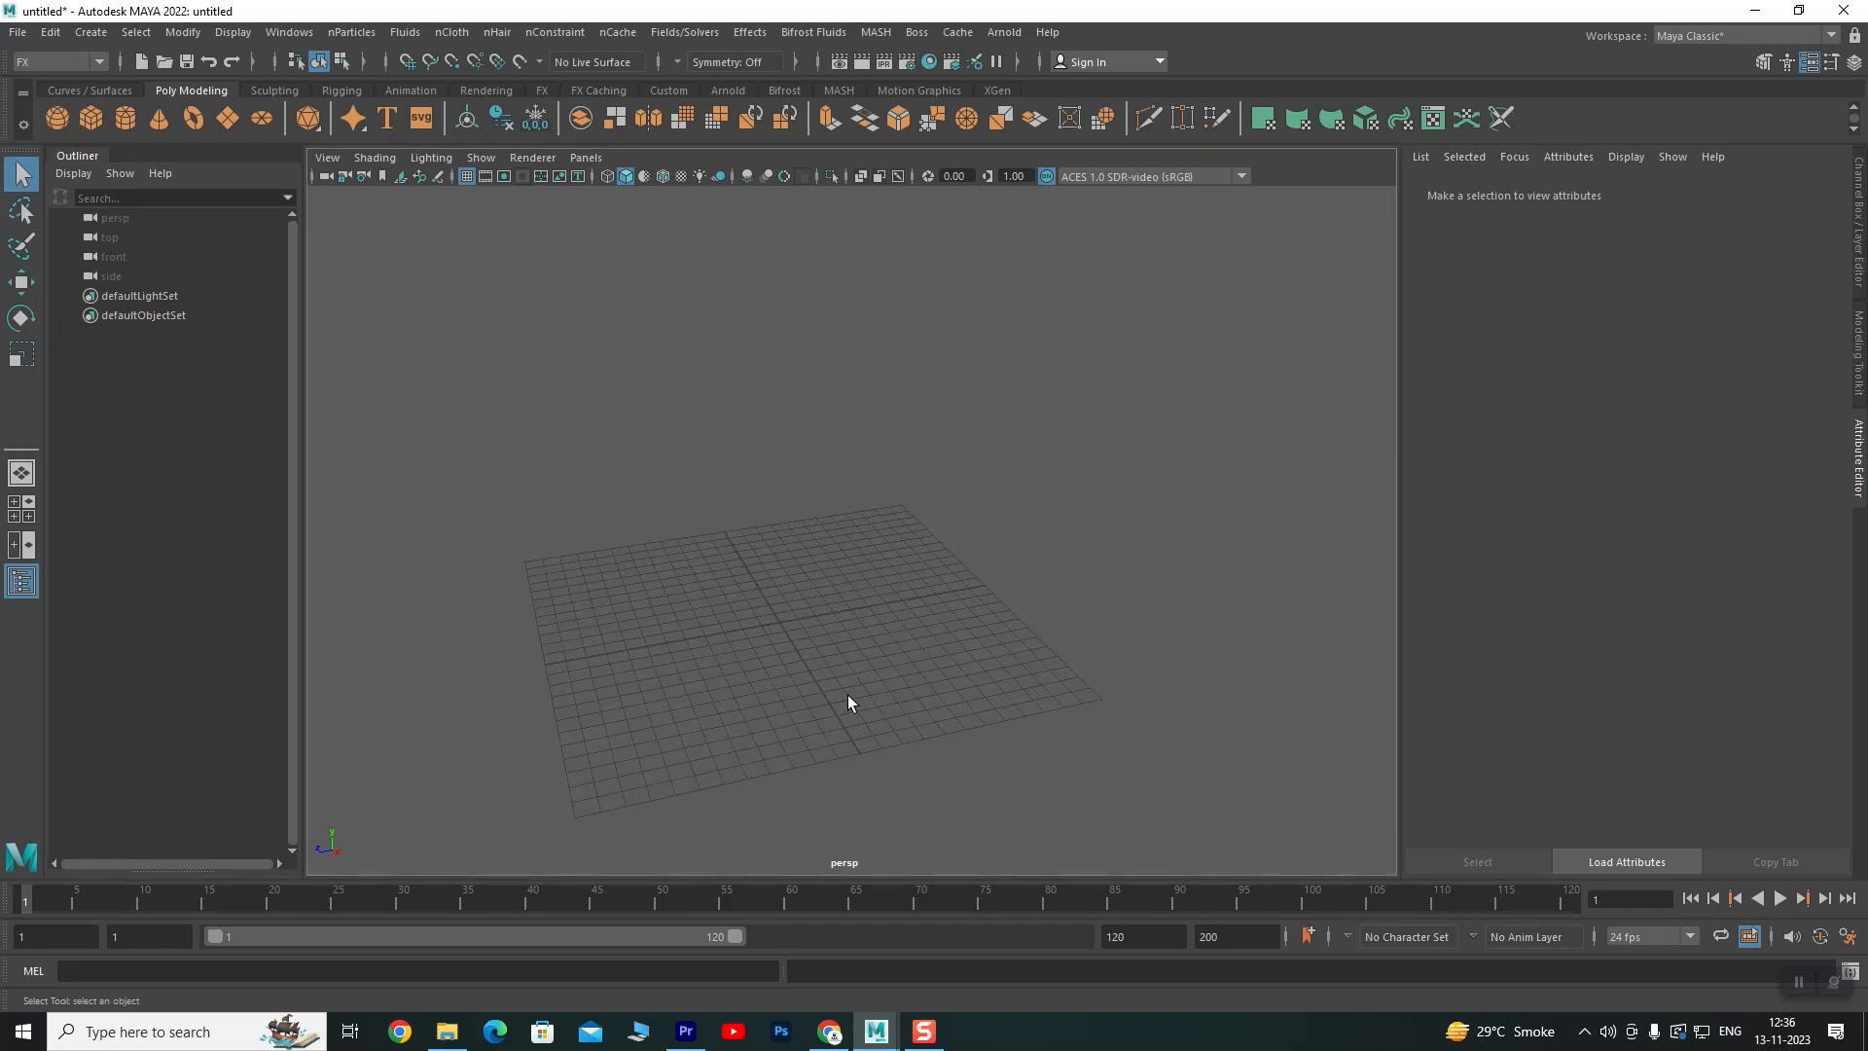
{"action": "left_click_drag", "start_coordinate": [788, 698], "coordinate": [840, 678], "text": "alt"}
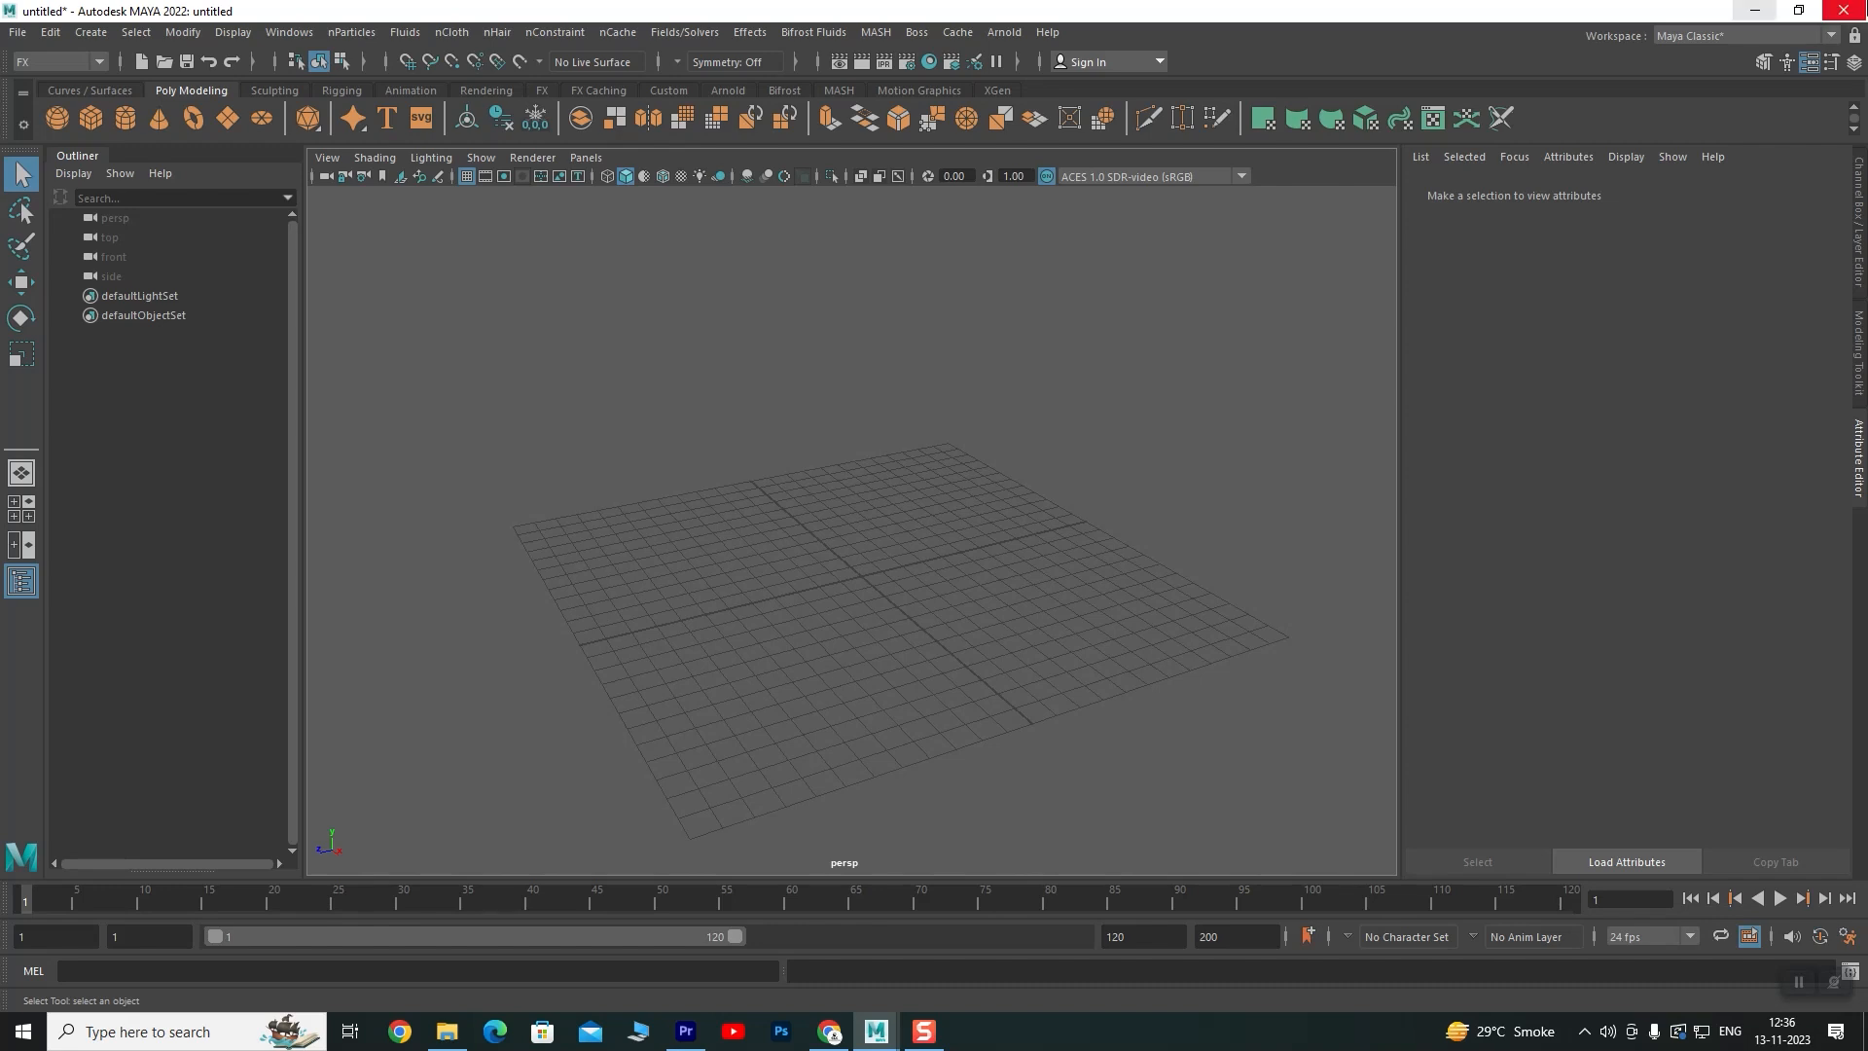
{"action": "left_click_drag", "start_coordinate": [771, 496], "coordinate": [832, 691], "text": "alt"}
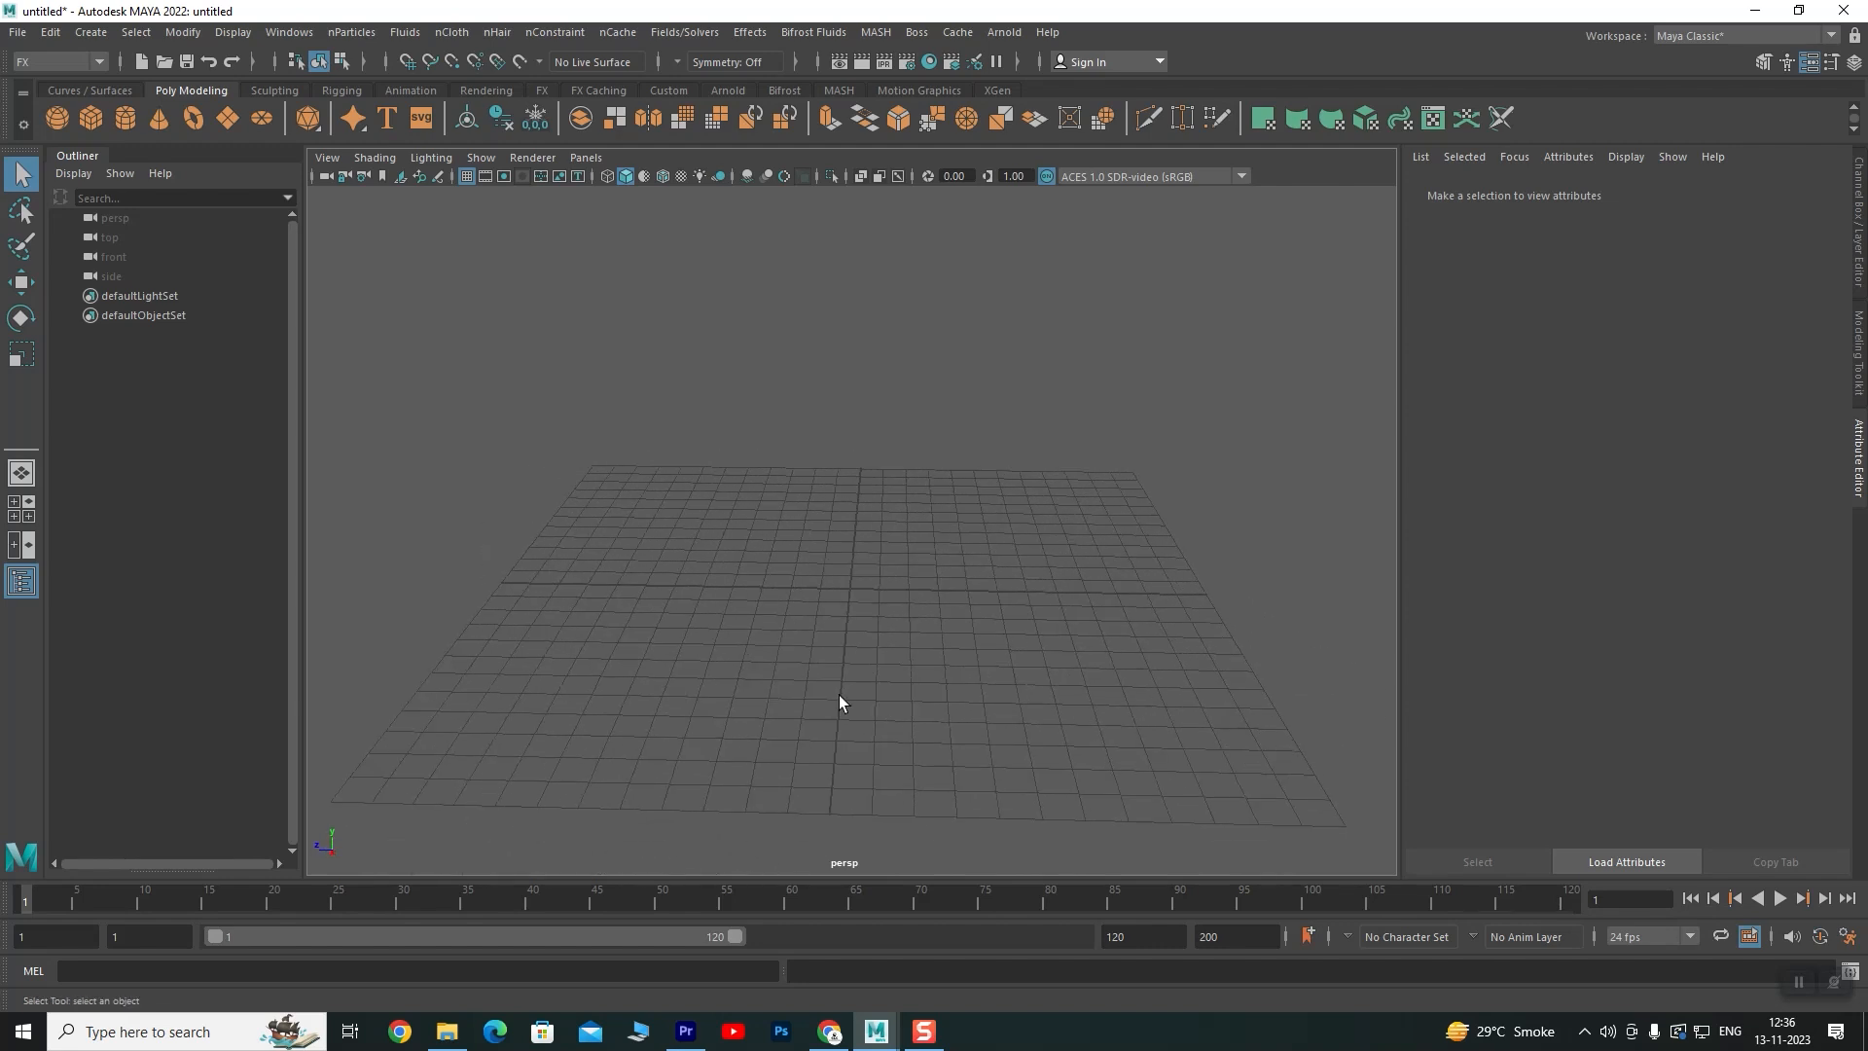
{"action": "left_click_drag", "start_coordinate": [884, 560], "coordinate": [807, 633], "text": "alt"}
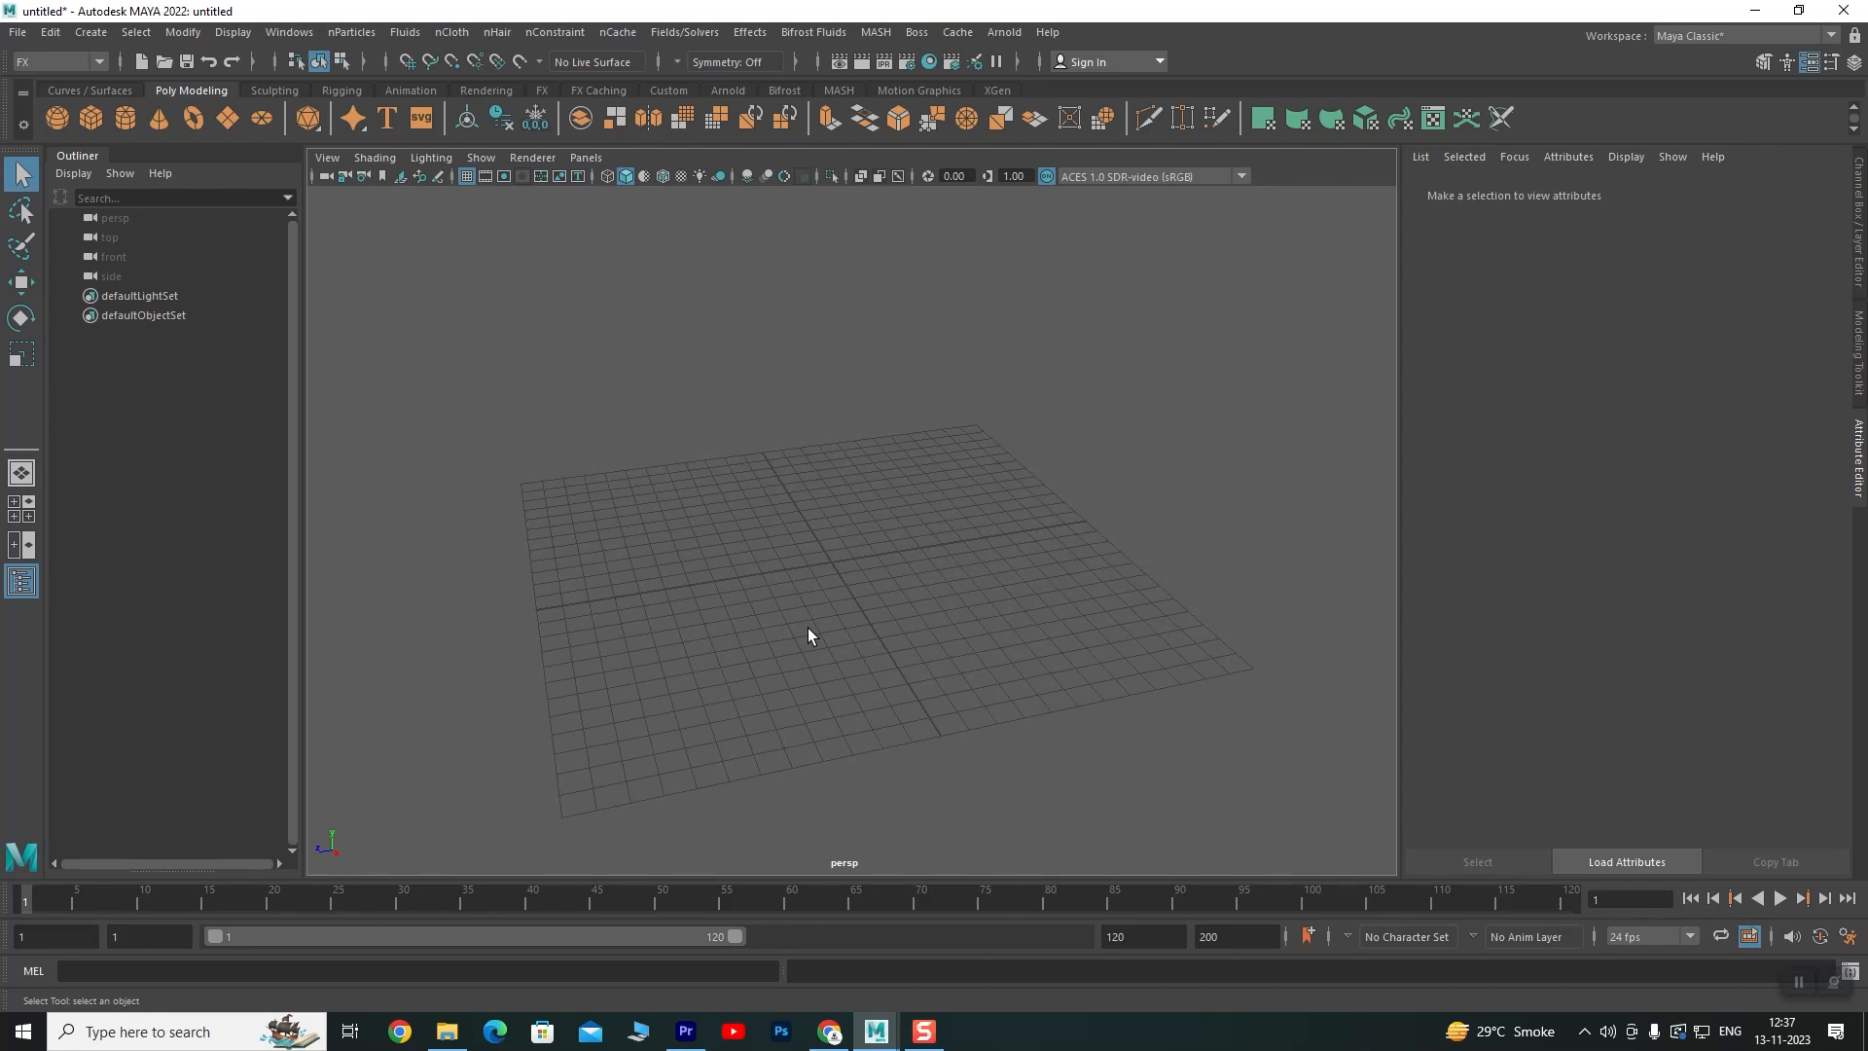
{"action": "left_click_drag", "start_coordinate": [820, 530], "coordinate": [807, 671], "text": "alt"}
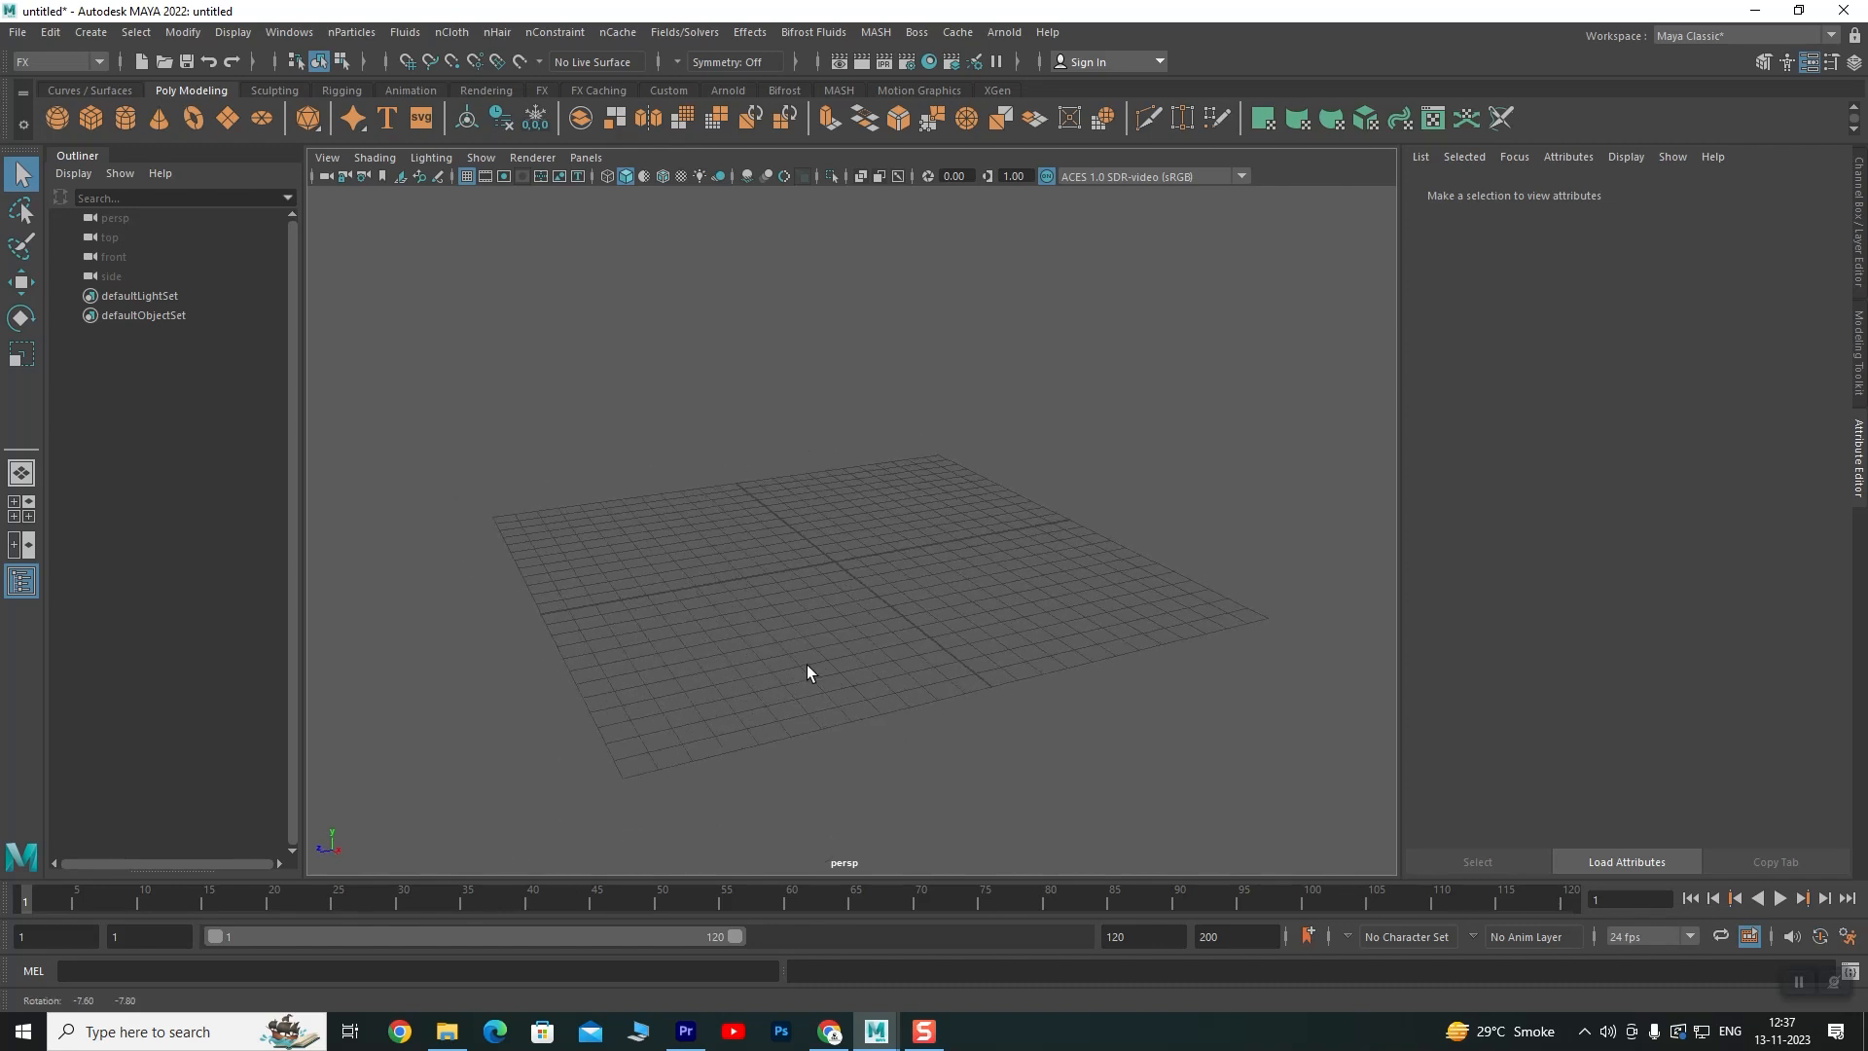
{"action": "left_click_drag", "start_coordinate": [749, 644], "coordinate": [838, 697], "text": "alt"}
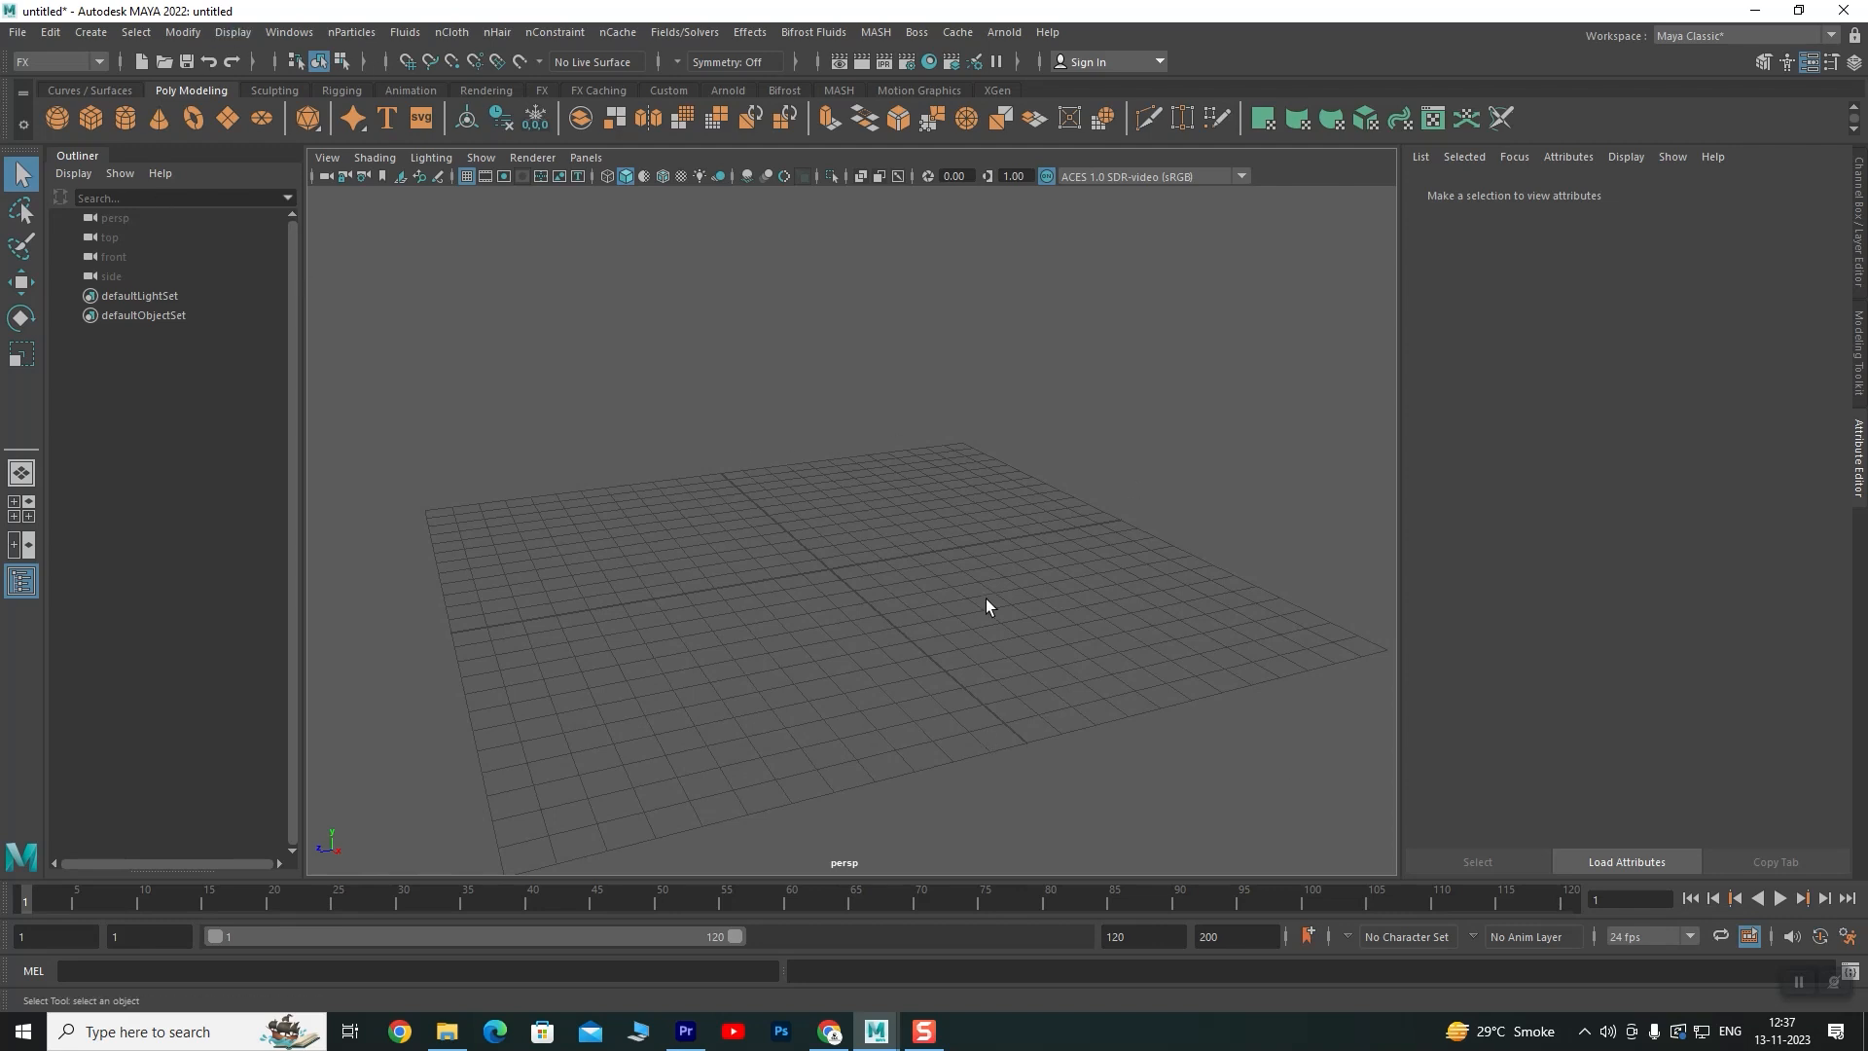
Create a legacy particle emitter at the grid origin
{"action": "left_click", "coordinate": [350, 35]}
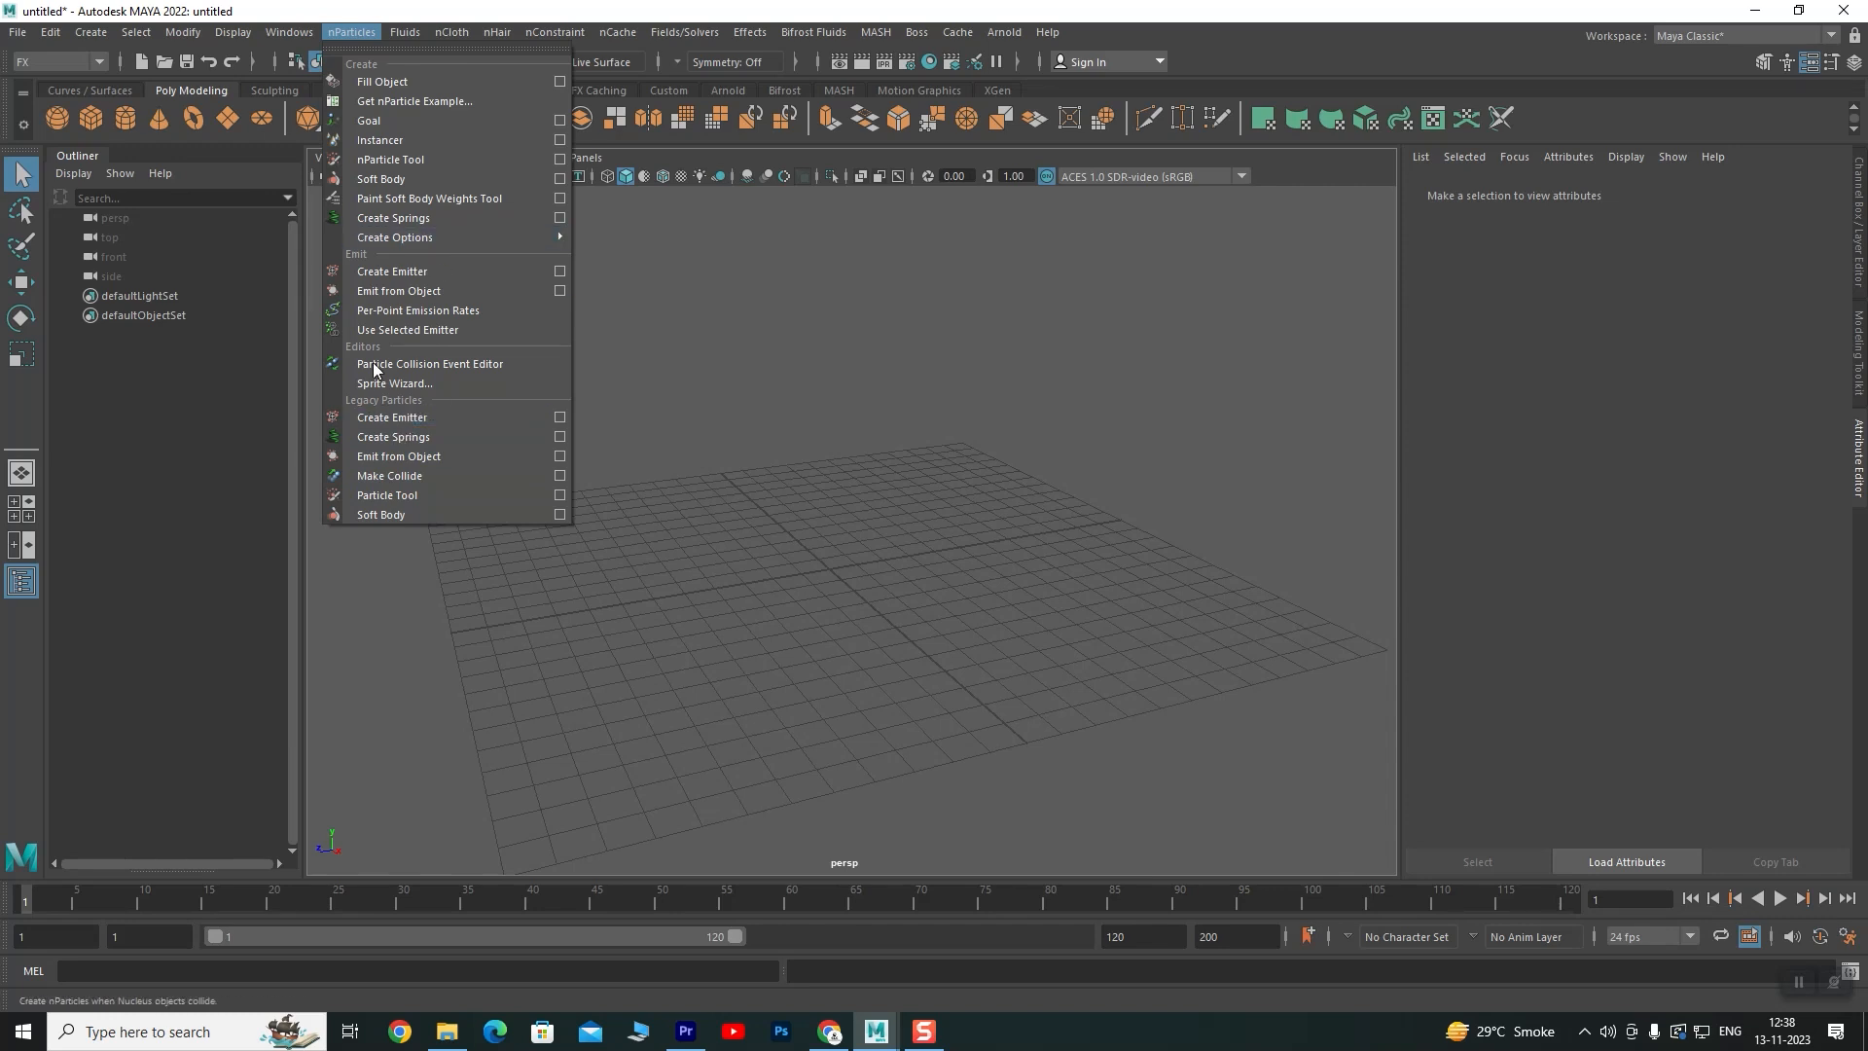
{"action": "left_click", "coordinate": [398, 418]}
{"action": "scroll", "coordinate": [813, 576], "scroll_direction": "up", "scroll_amount": 5}
{"action": "scroll", "coordinate": [821, 629], "scroll_direction": "down", "scroll_amount": 4}
{"action": "middle_click_drag", "start_coordinate": [879, 626], "coordinate": [864, 549], "text": "alt"}
{"action": "left_click", "coordinate": [799, 546]}
{"action": "scroll", "coordinate": [709, 399], "scroll_direction": "up", "scroll_amount": 4}
{"action": "mouse_move", "coordinate": [816, 535]}
{"action": "middle_mouse_down", "text": "alt"}
{"action": "mouse_move", "coordinate": [919, 580]}
{"action": "mouse_move", "coordinate": [835, 544]}
{"action": "middle_mouse_up", "text": "alt"}
{"action": "scroll", "coordinate": [917, 581], "scroll_direction": "up", "scroll_amount": 2}
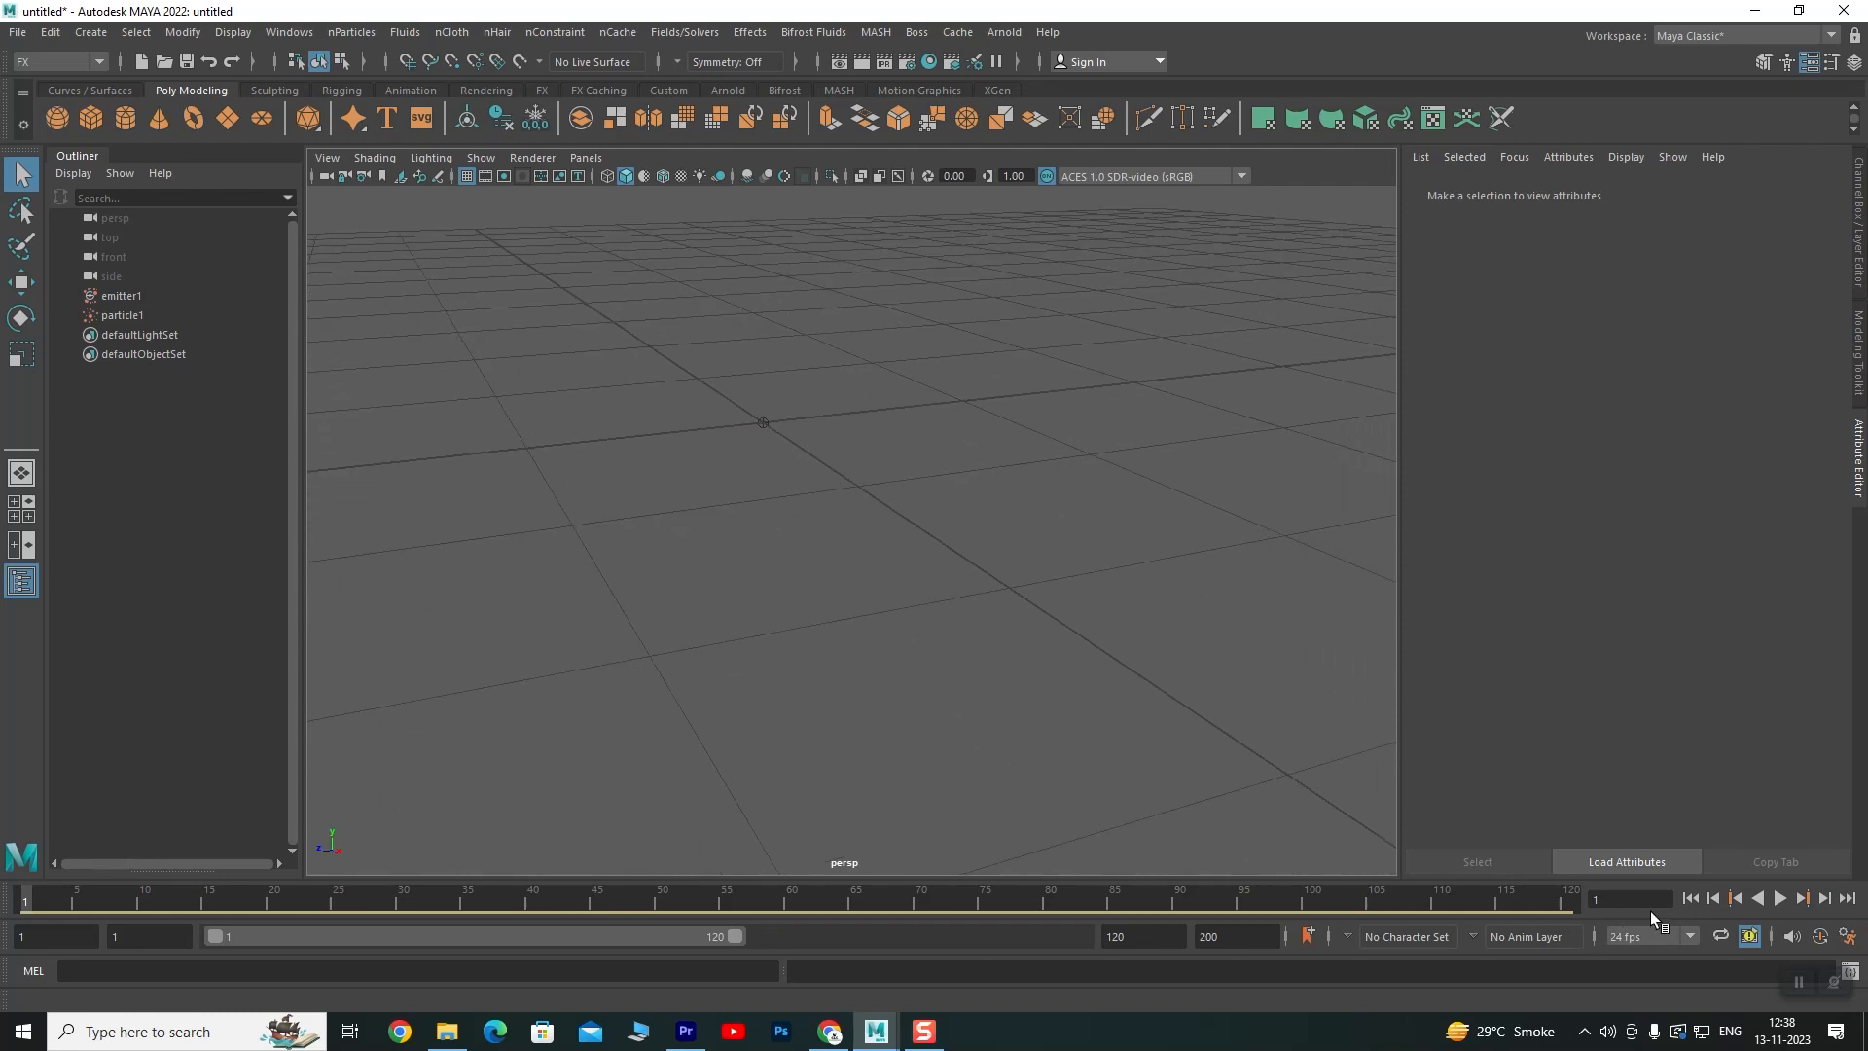
Play the simulation from the first frame to preview how the legacy emitter's particles spread
{"action": "left_click", "coordinate": [1779, 898]}
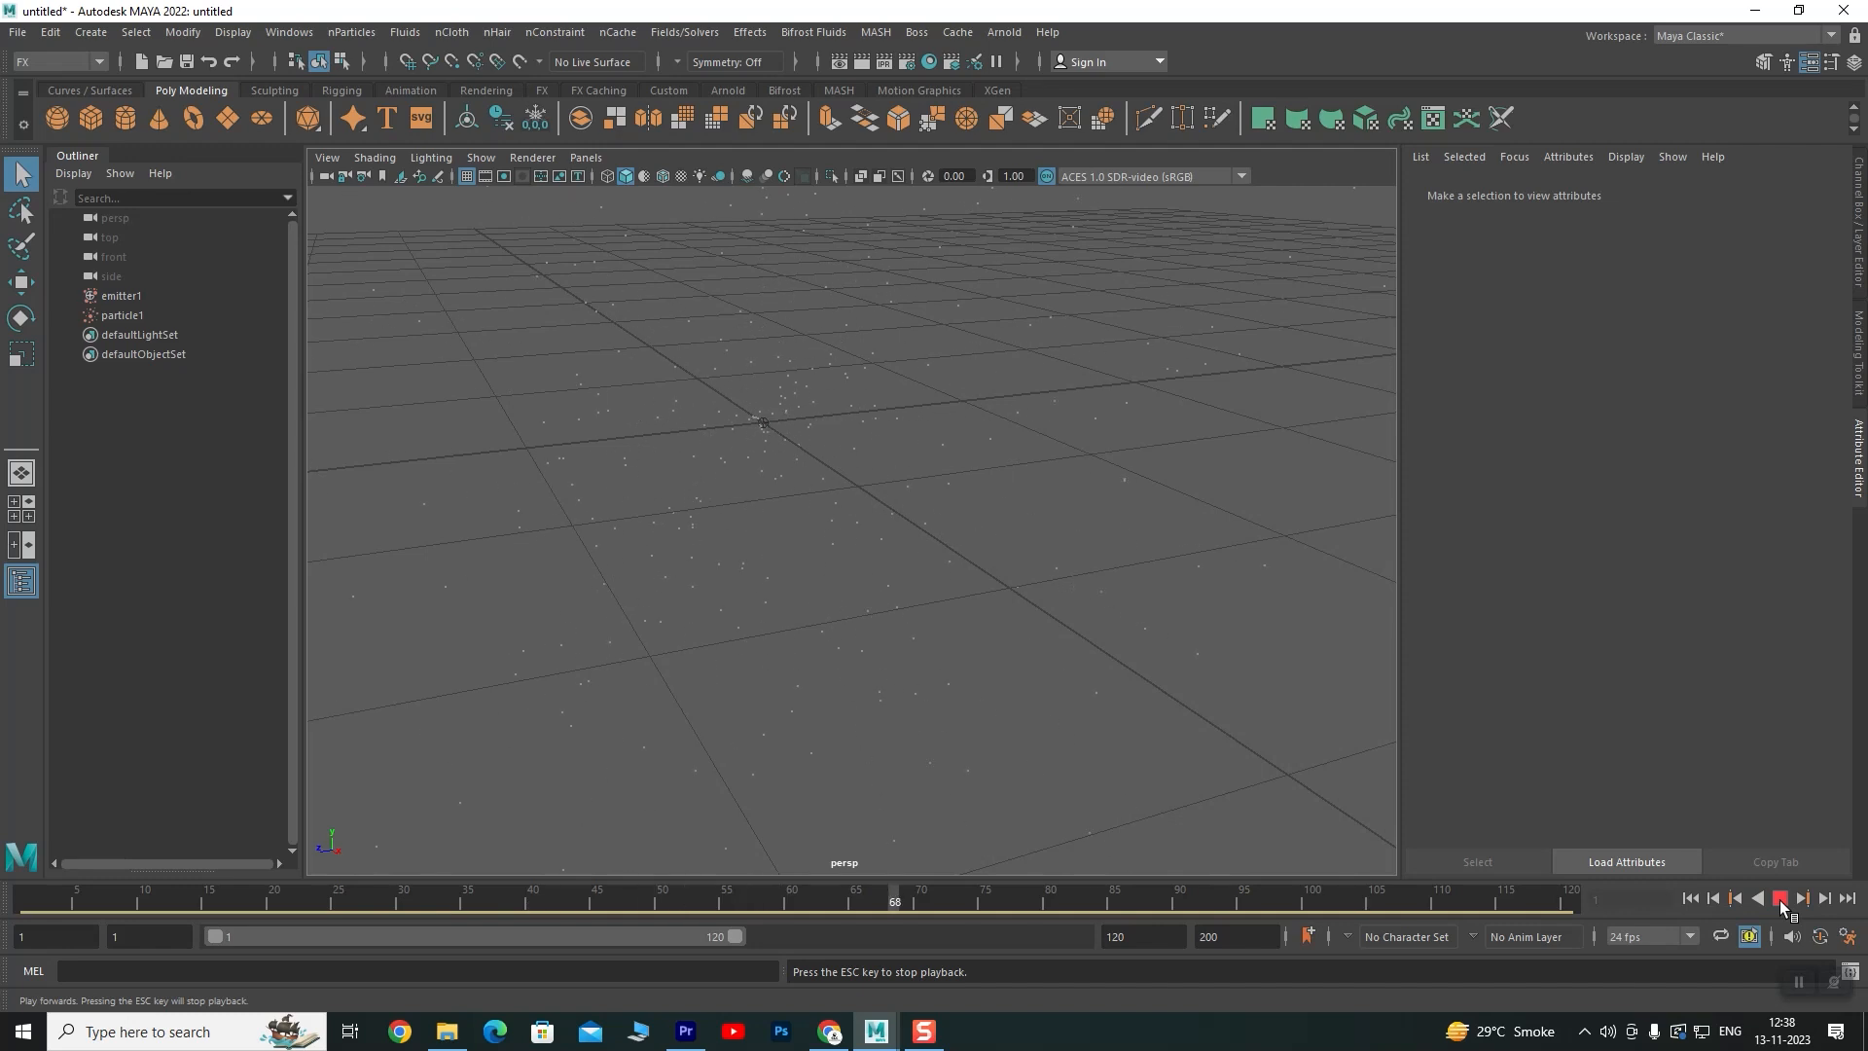
{"action": "left_click", "coordinate": [1779, 897]}
{"action": "left_click", "coordinate": [1691, 898]}
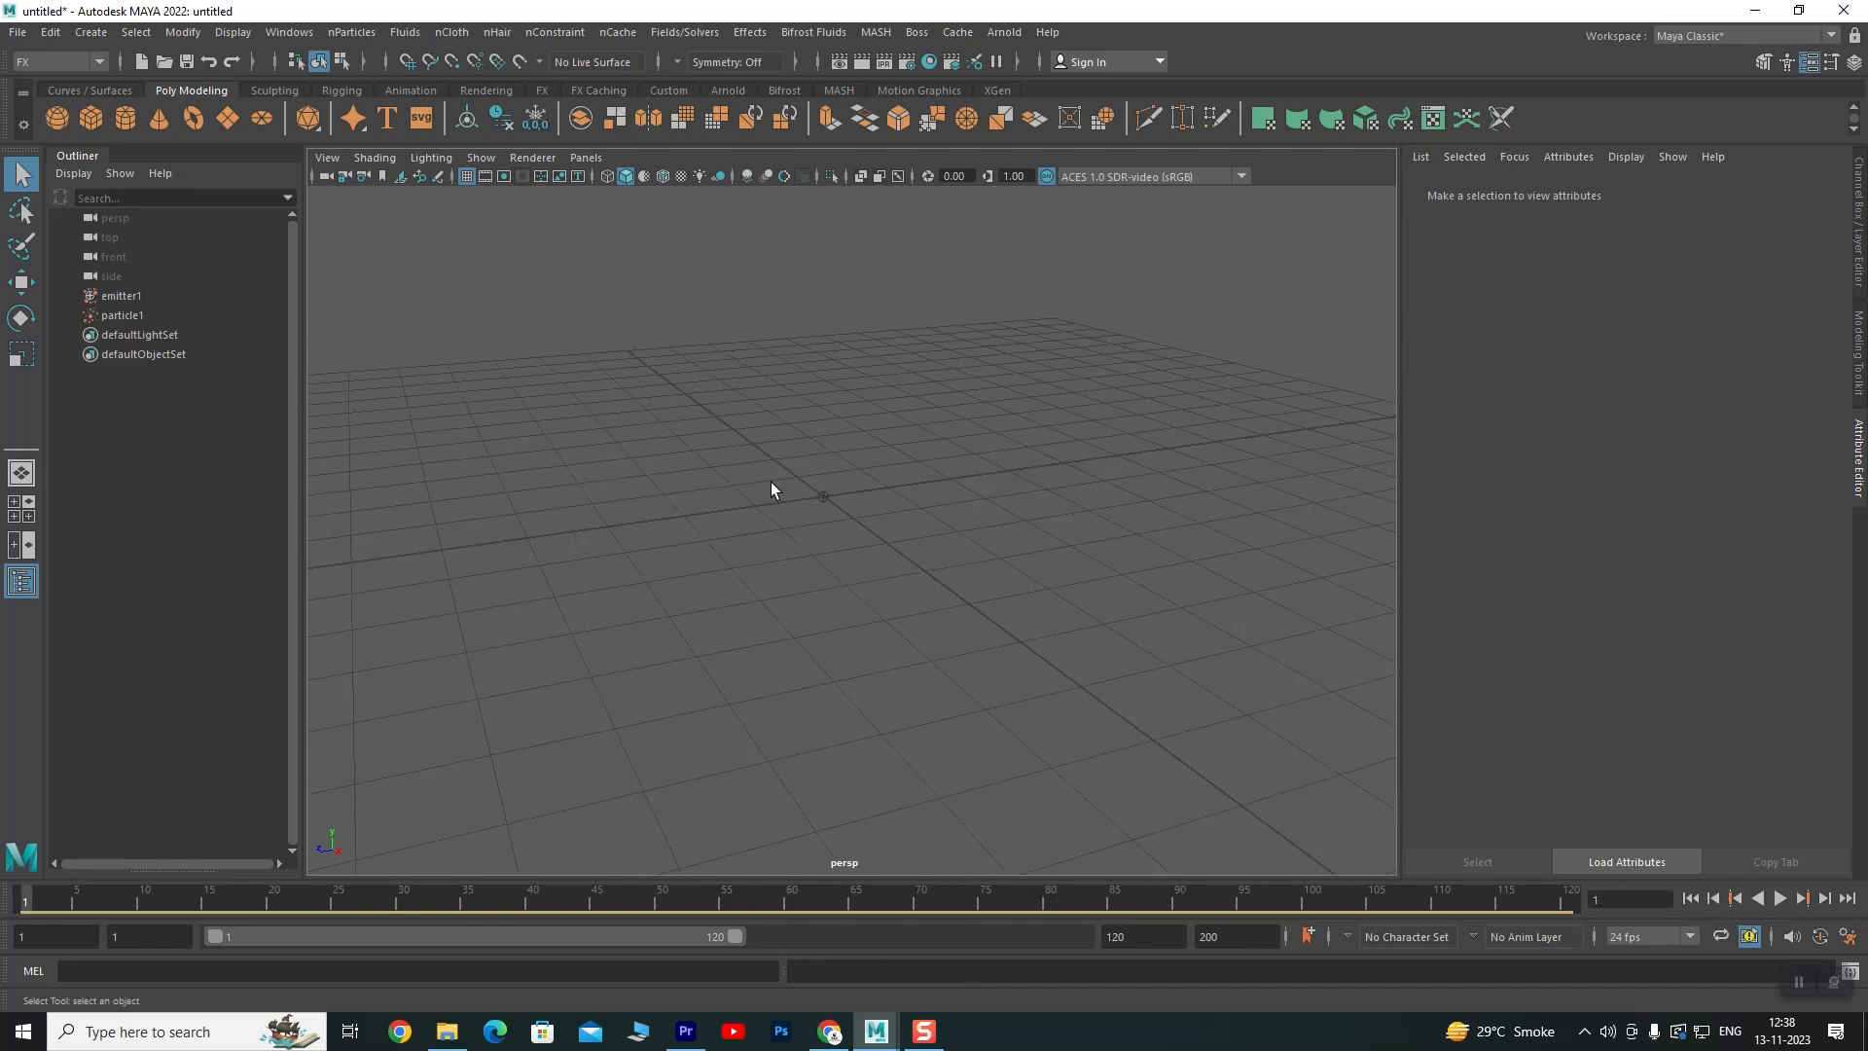
{"action": "left_click", "coordinate": [1779, 898]}
{"action": "scroll", "coordinate": [766, 463], "scroll_direction": "down", "scroll_amount": 8}
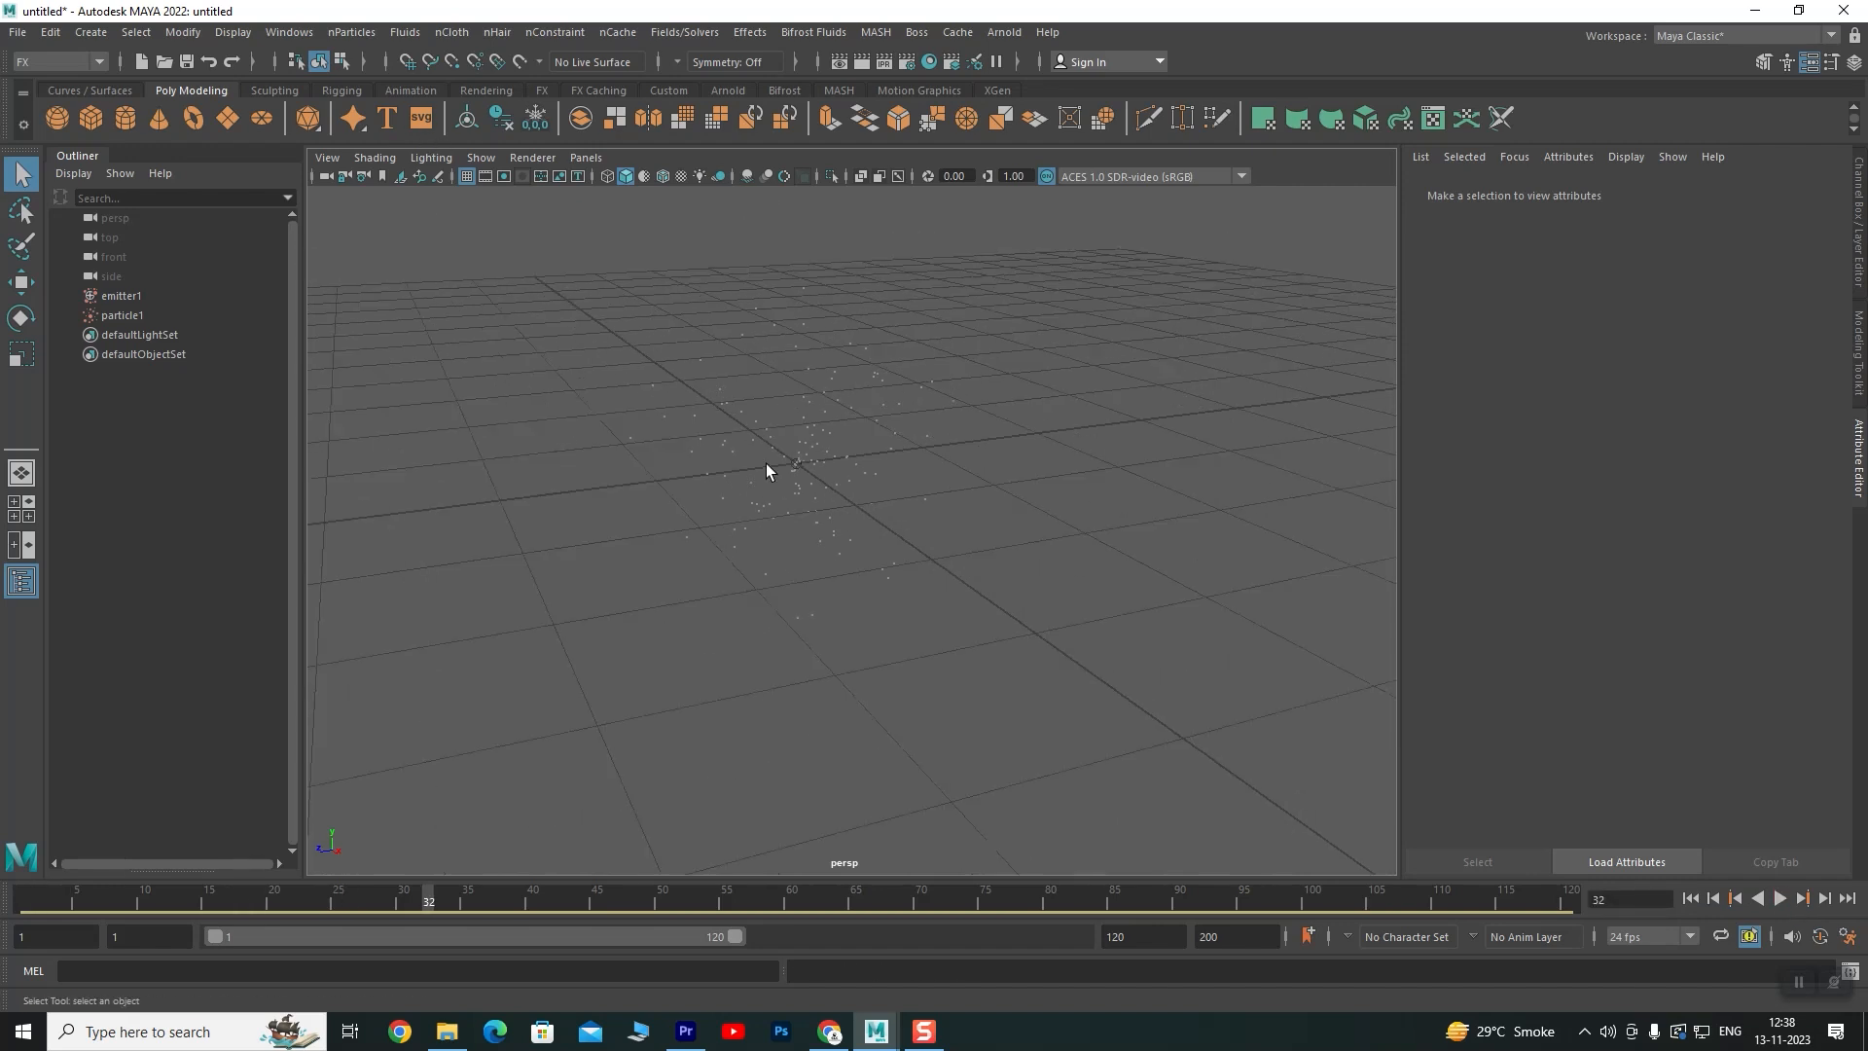
Move the legacy emitter and its particles up about 6 units in Y and about 5.9 units along Z
{"action": "mouse_move", "coordinate": [854, 547]}
{"action": "left_mouse_down", "text": "alt"}
{"action": "mouse_move", "coordinate": [776, 575]}
{"action": "mouse_move", "coordinate": [847, 573]}
{"action": "left_mouse_up", "text": "alt"}
{"action": "key", "text": "w"}
{"action": "left_click_drag", "start_coordinate": [915, 469], "coordinate": [689, 615]}
{"action": "left_click_drag", "start_coordinate": [837, 421], "coordinate": [836, 250]}
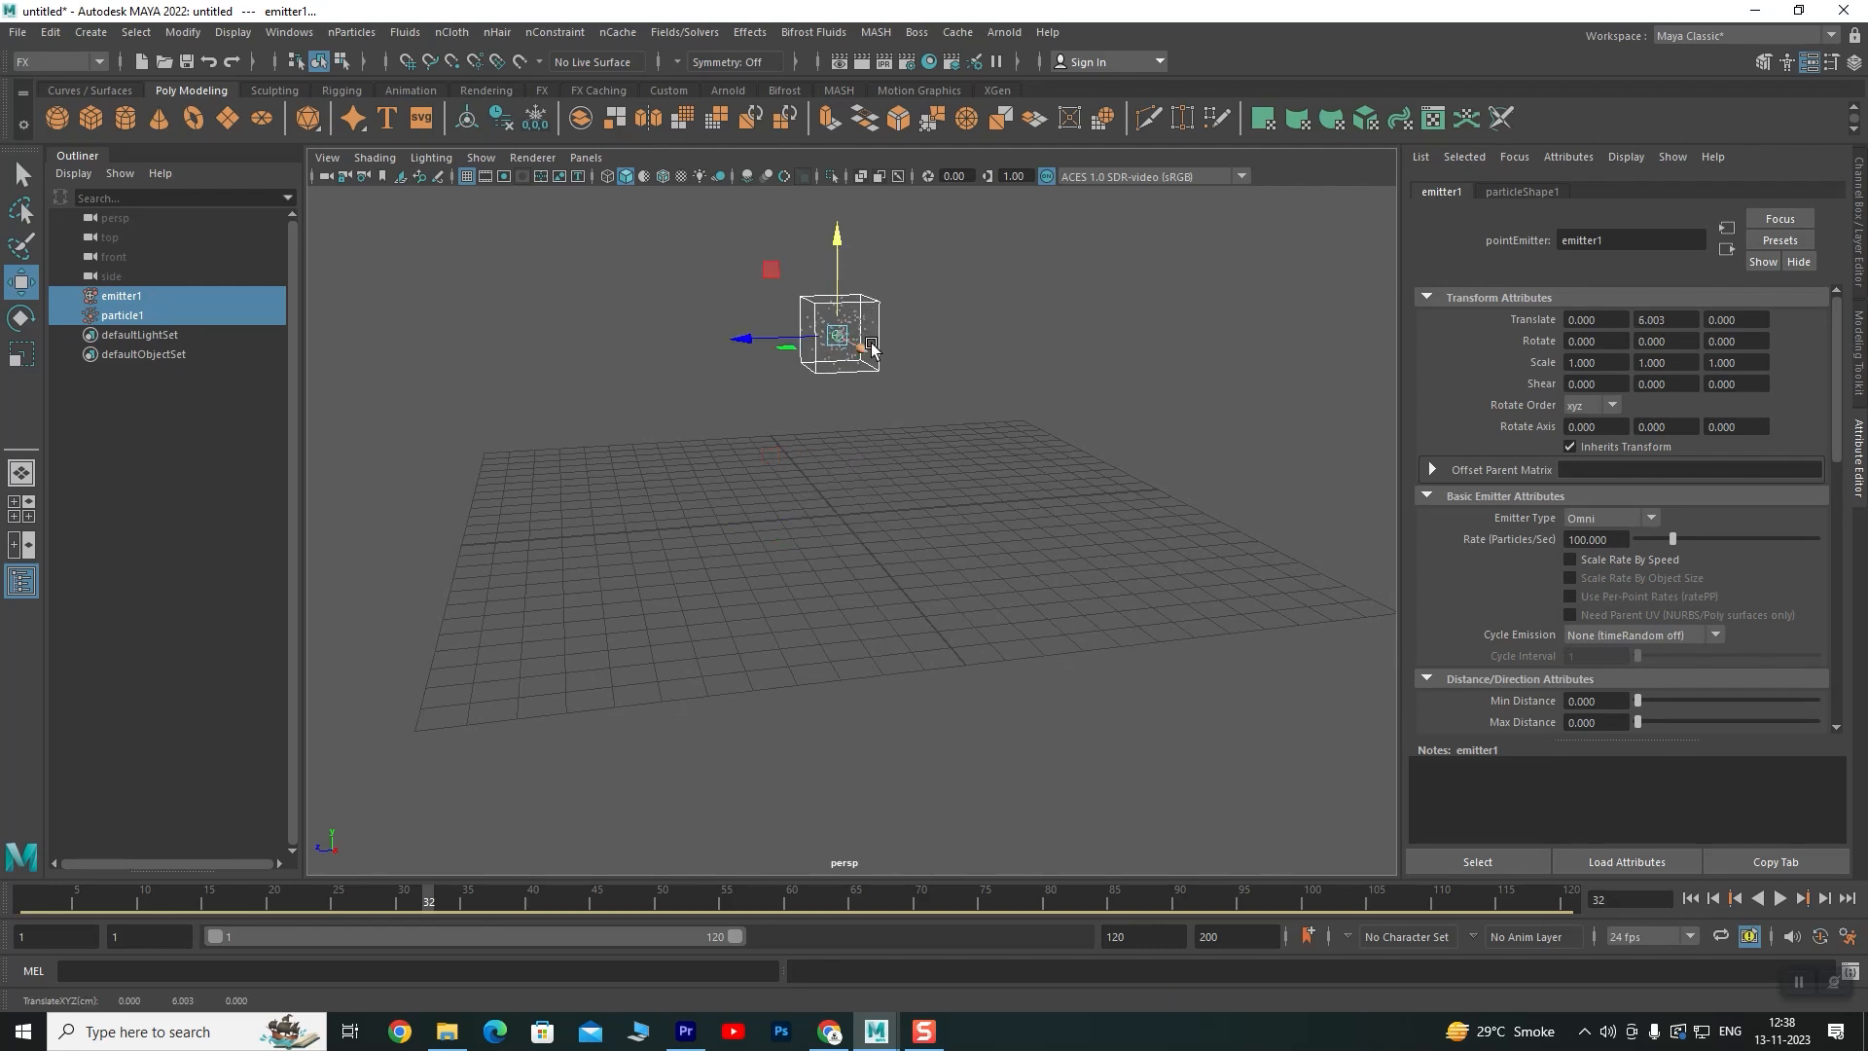
{"action": "left_click_drag", "start_coordinate": [778, 382], "coordinate": [589, 384]}
{"action": "scroll", "coordinate": [630, 360], "scroll_direction": "up", "scroll_amount": 5}
{"action": "left_click_drag", "start_coordinate": [779, 492], "coordinate": [616, 570], "text": "alt"}
Create a regular nParticle emitter and raise it above the grid beside the legacy emitter
{"action": "left_click", "coordinate": [351, 32]}
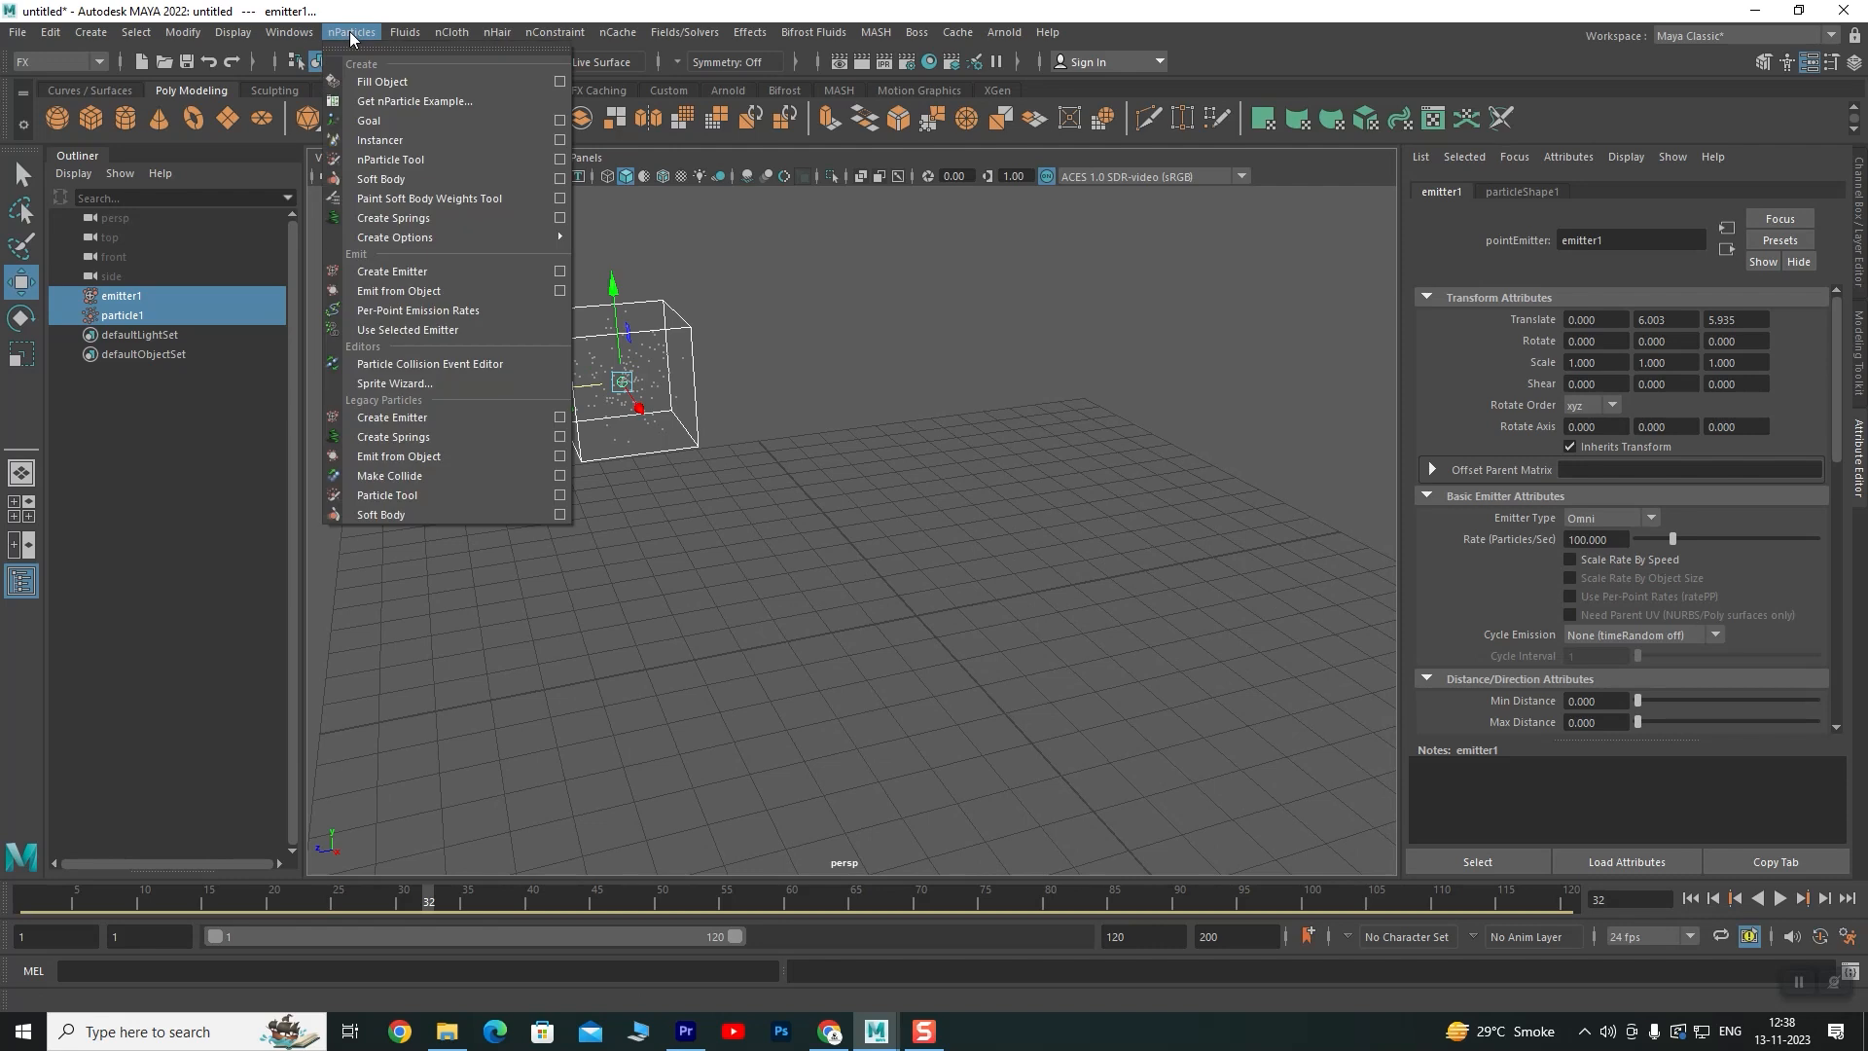
{"action": "left_click", "coordinate": [399, 276]}
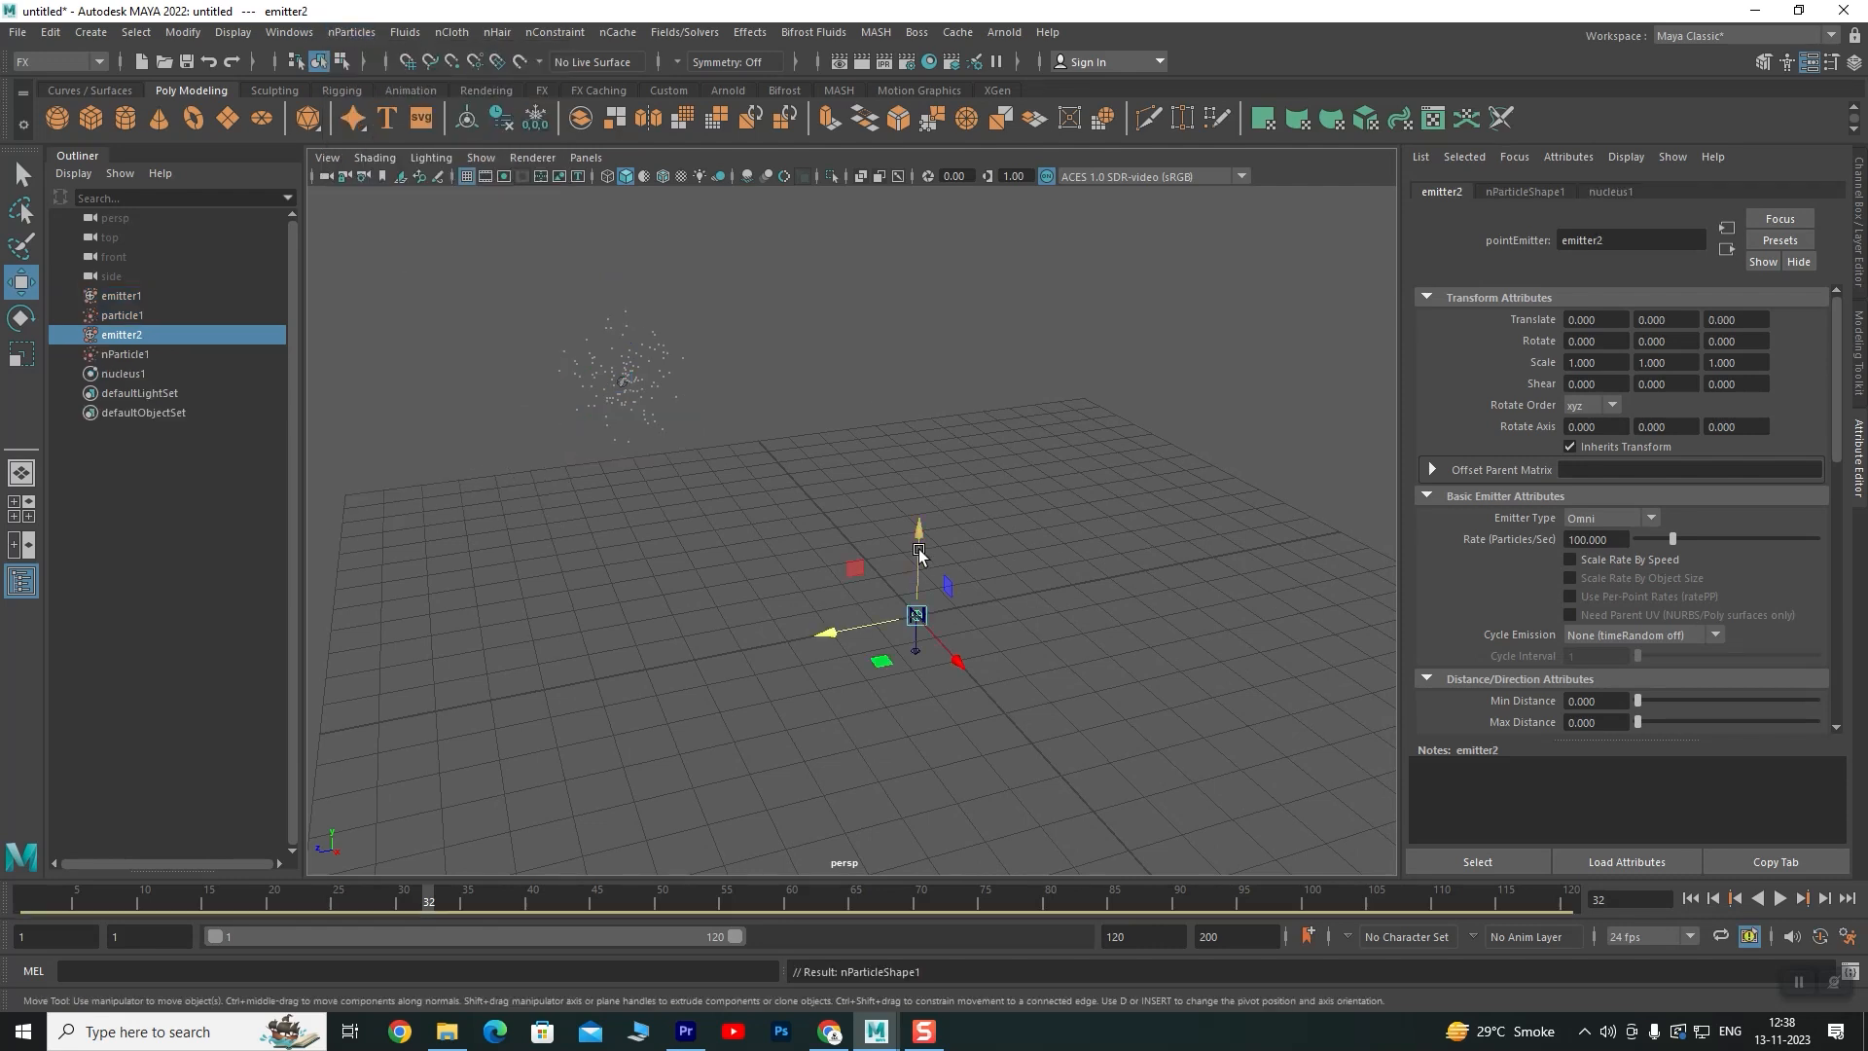
{"action": "left_click_drag", "start_coordinate": [918, 533], "coordinate": [934, 240]}
{"action": "scroll", "coordinate": [937, 334], "scroll_direction": "up", "scroll_amount": 3}
{"action": "middle_click_drag", "start_coordinate": [1019, 340], "coordinate": [1019, 394], "text": "alt"}
{"action": "left_click_drag", "start_coordinate": [1044, 254], "coordinate": [886, 394]}
Select the nucleus solver at the origin and play the simulation from the first frame to compare both emitters
{"action": "scroll", "coordinate": [972, 767], "scroll_direction": "up", "scroll_amount": 3}
{"action": "middle_click_drag", "start_coordinate": [1048, 800], "coordinate": [924, 277], "text": "alt"}
{"action": "left_click_drag", "start_coordinate": [1052, 468], "coordinate": [627, 663]}
{"action": "scroll", "coordinate": [1022, 452], "scroll_direction": "down", "scroll_amount": 5}
{"action": "scroll", "coordinate": [934, 451], "scroll_direction": "up", "scroll_amount": 4}
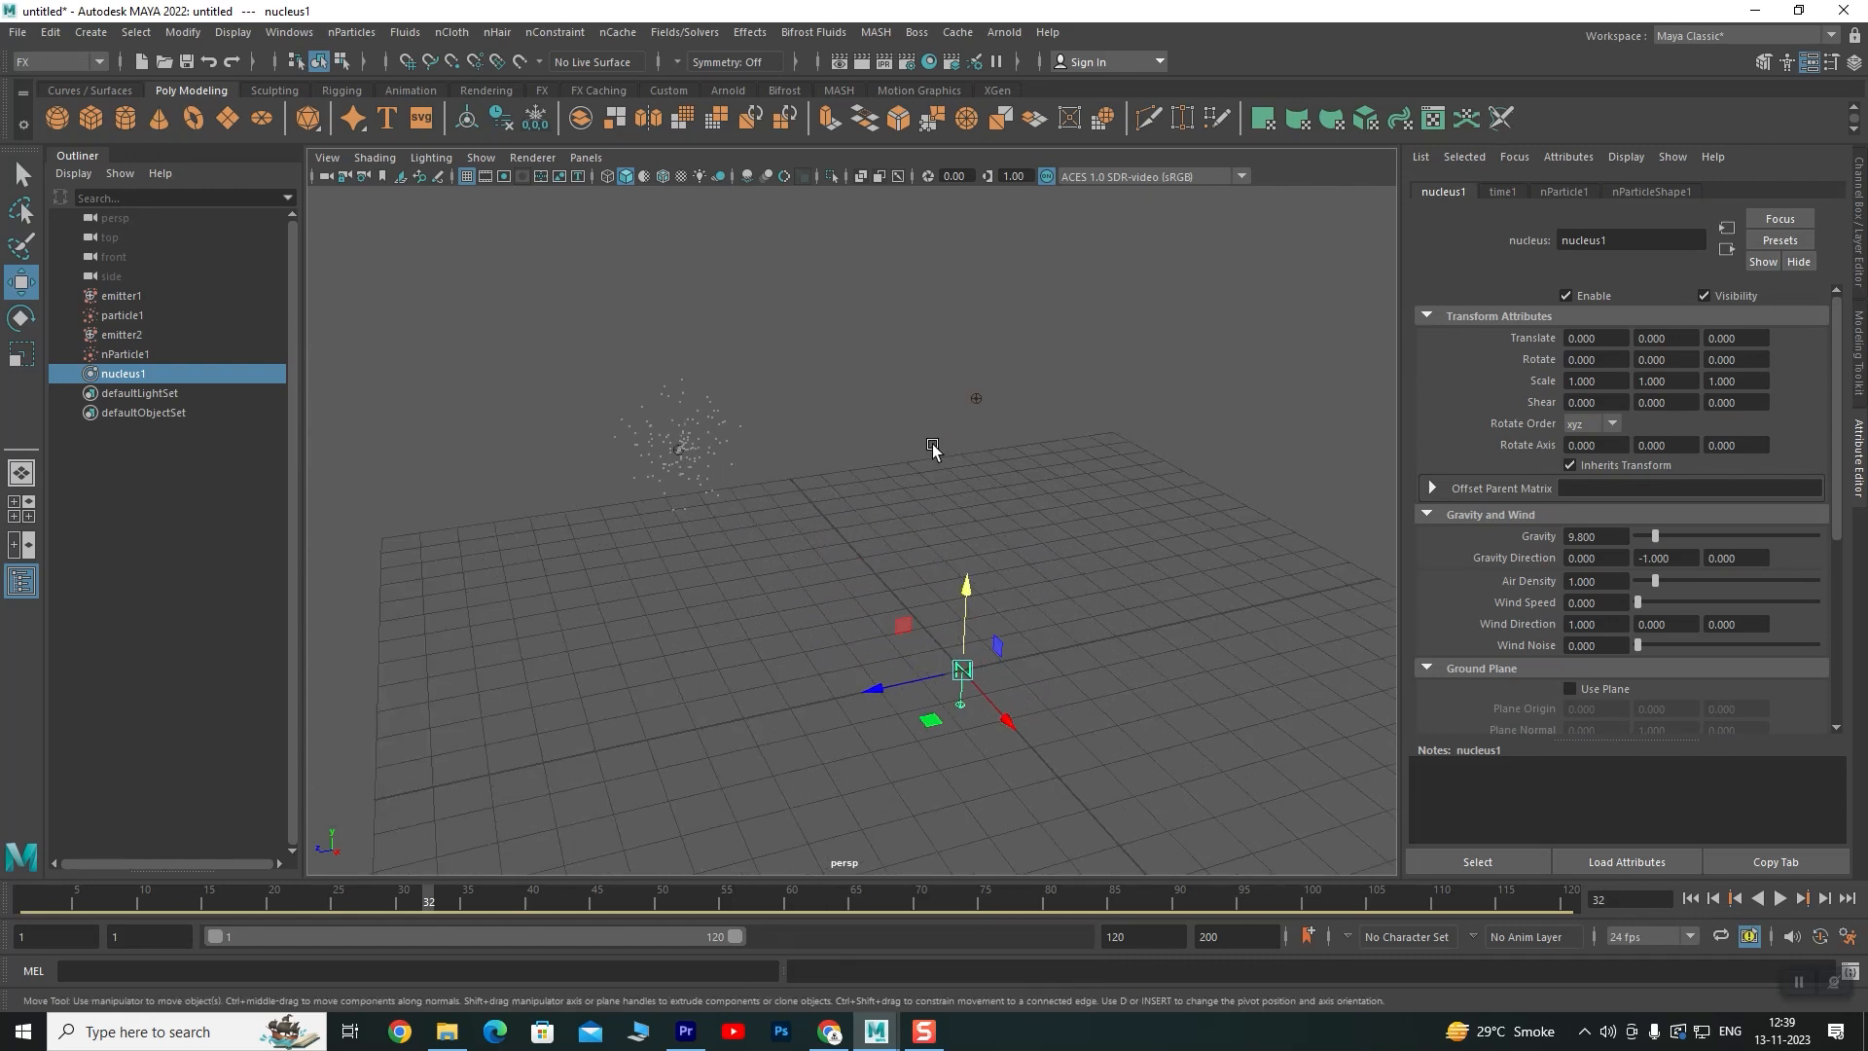
{"action": "left_click", "coordinate": [1690, 898]}
{"action": "left_click", "coordinate": [1779, 898]}
{"action": "left_click", "coordinate": [1779, 899]}
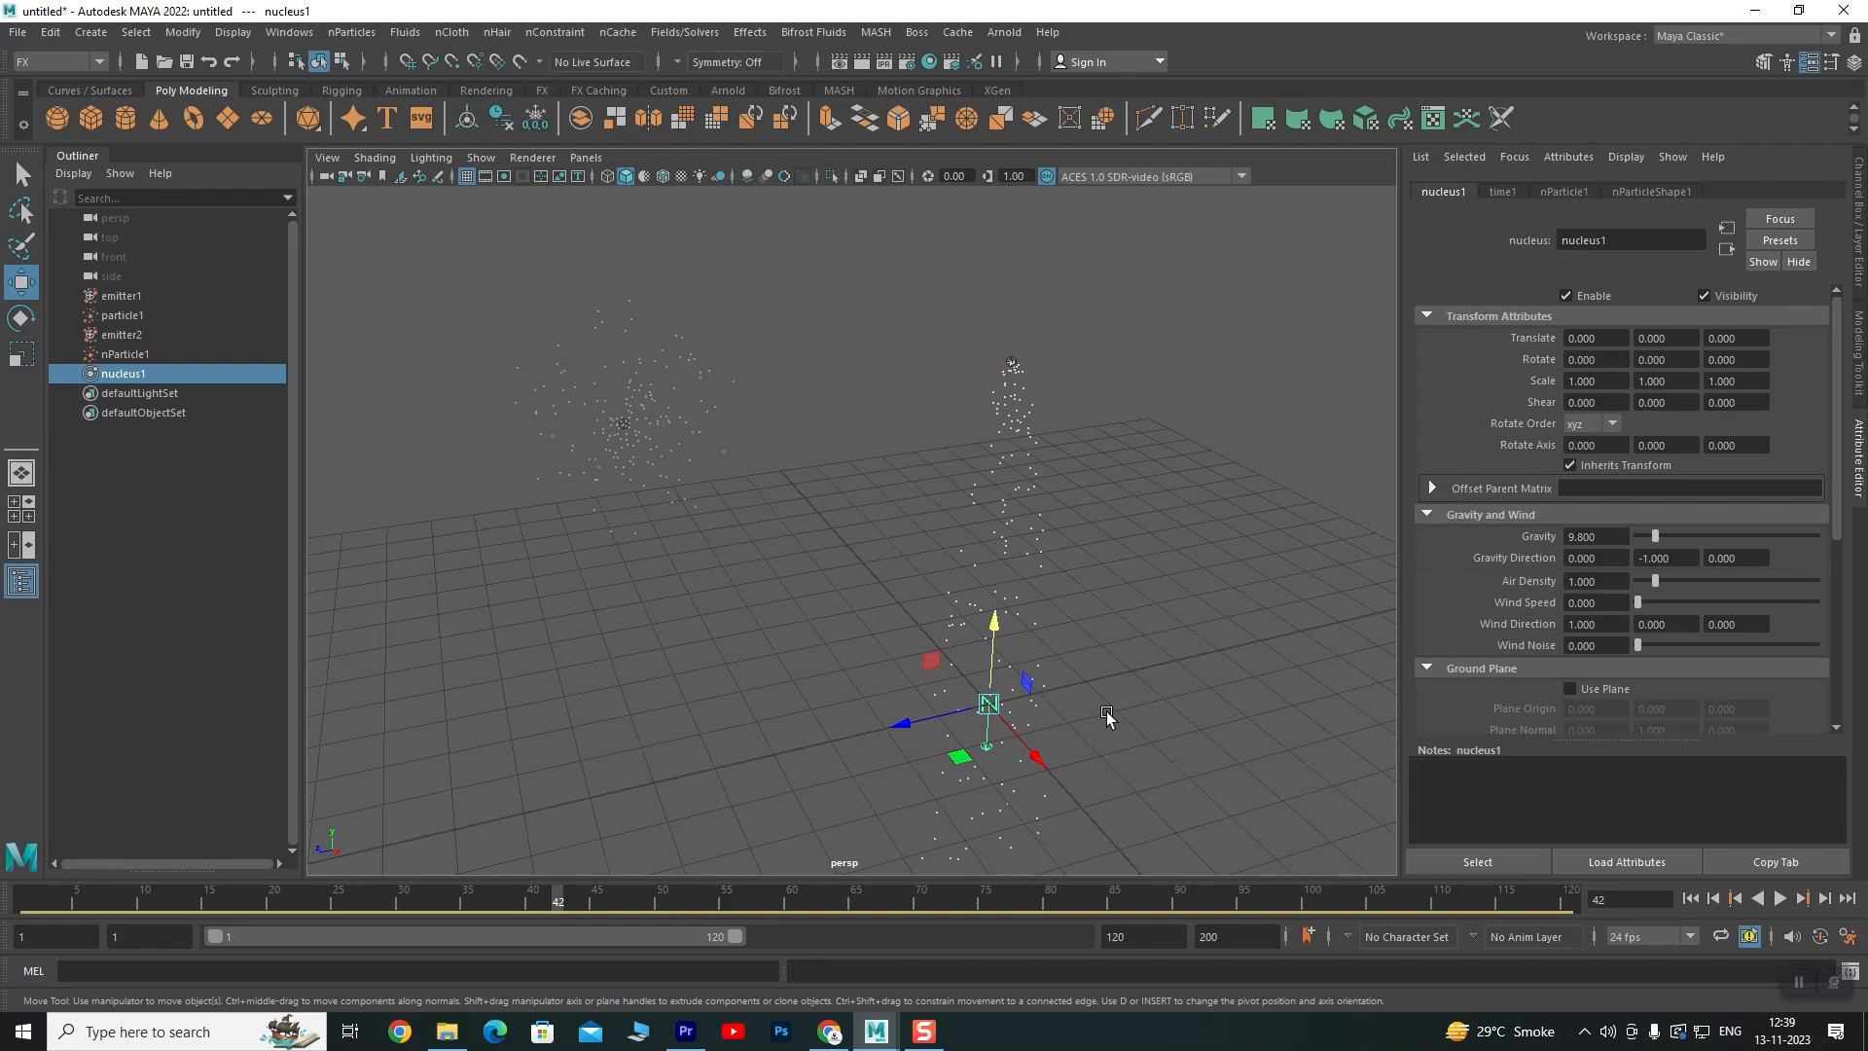
Delete the nucleus solver and replay the simulation from the first frame to check both emitters
{"action": "left_click", "coordinate": [139, 376]}
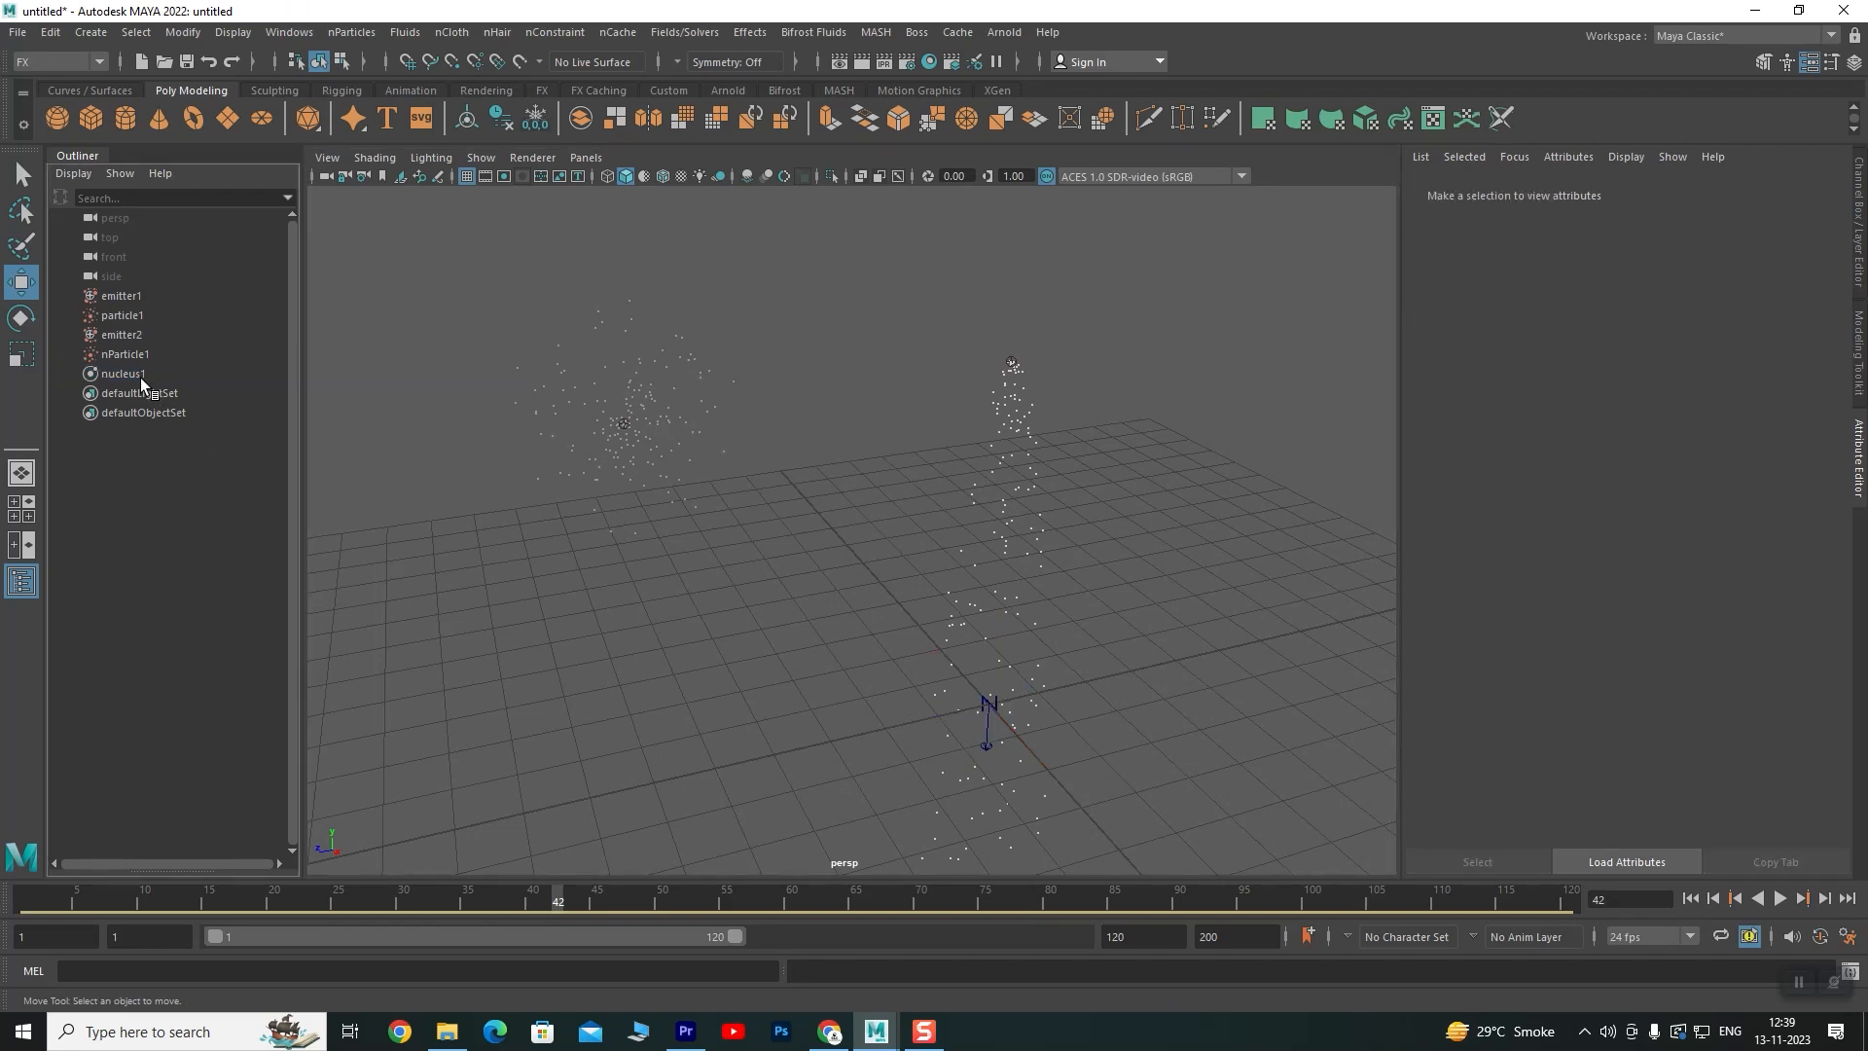
{"action": "key", "text": "Delete"}
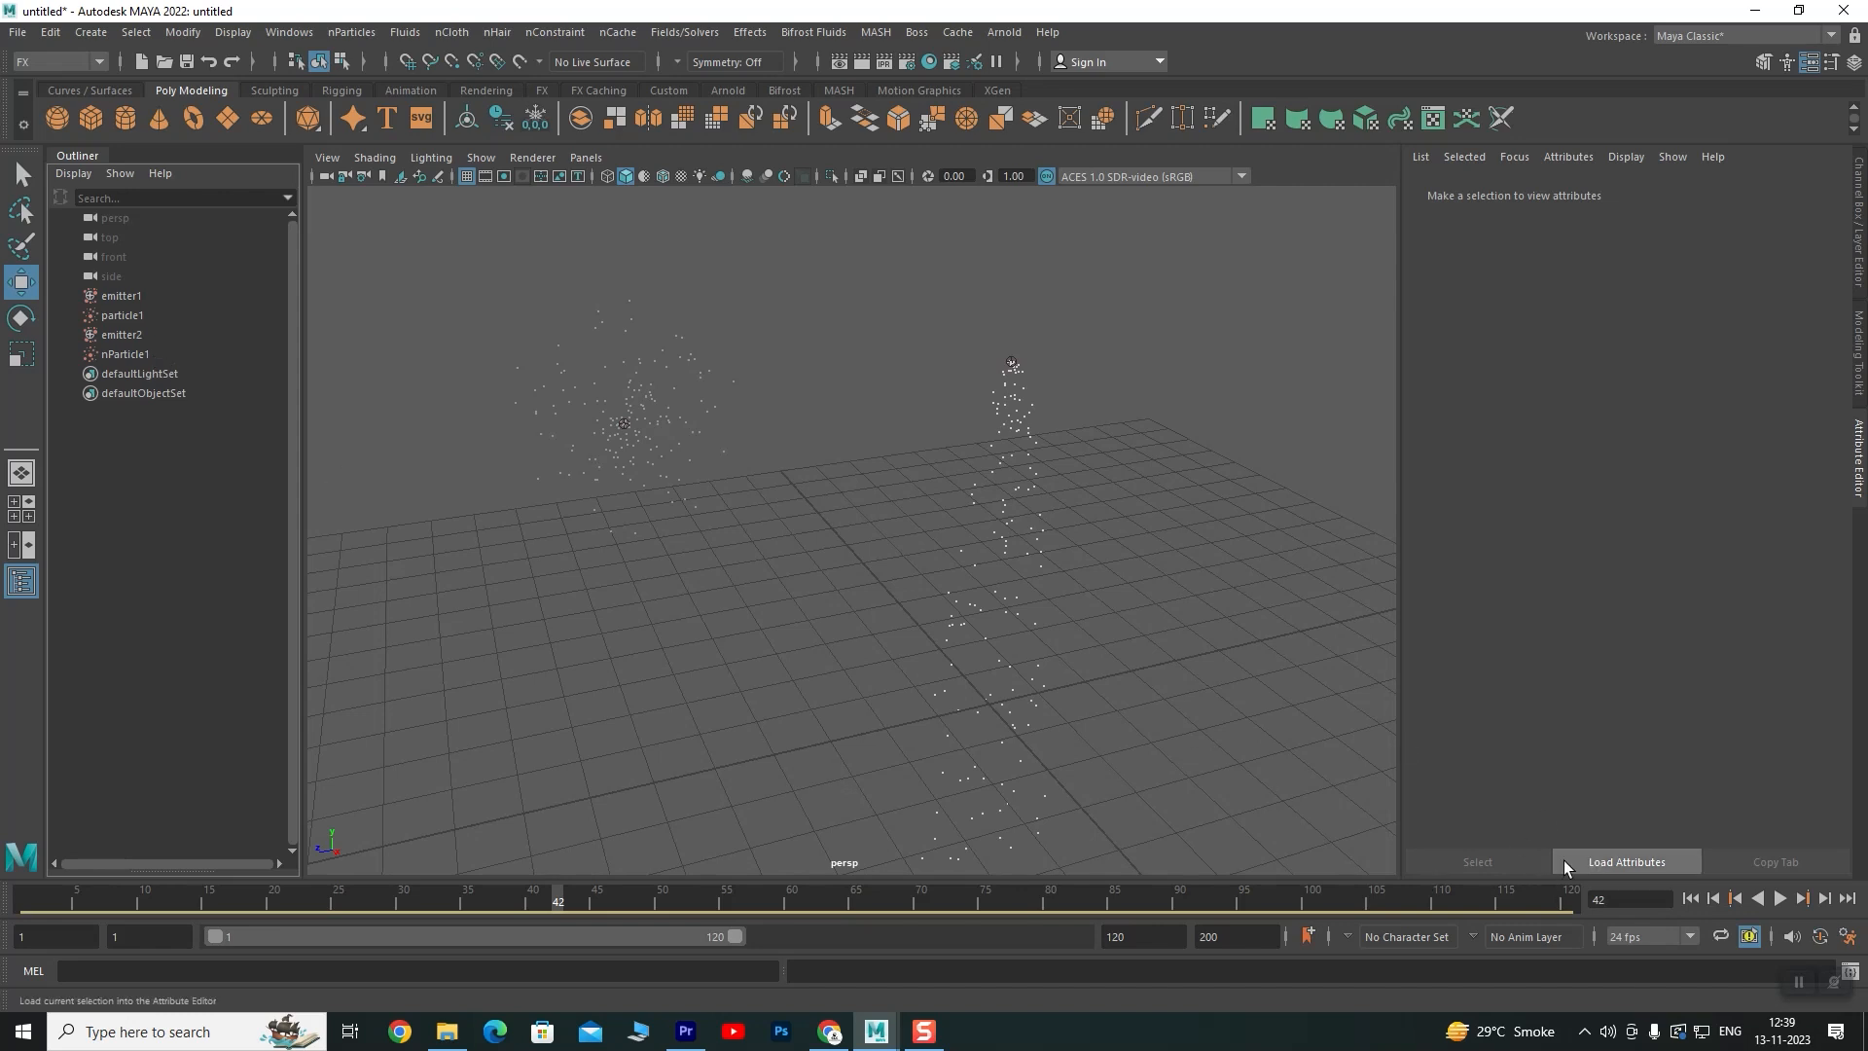
{"action": "left_click", "coordinate": [1690, 897]}
{"action": "left_click", "coordinate": [1778, 901]}
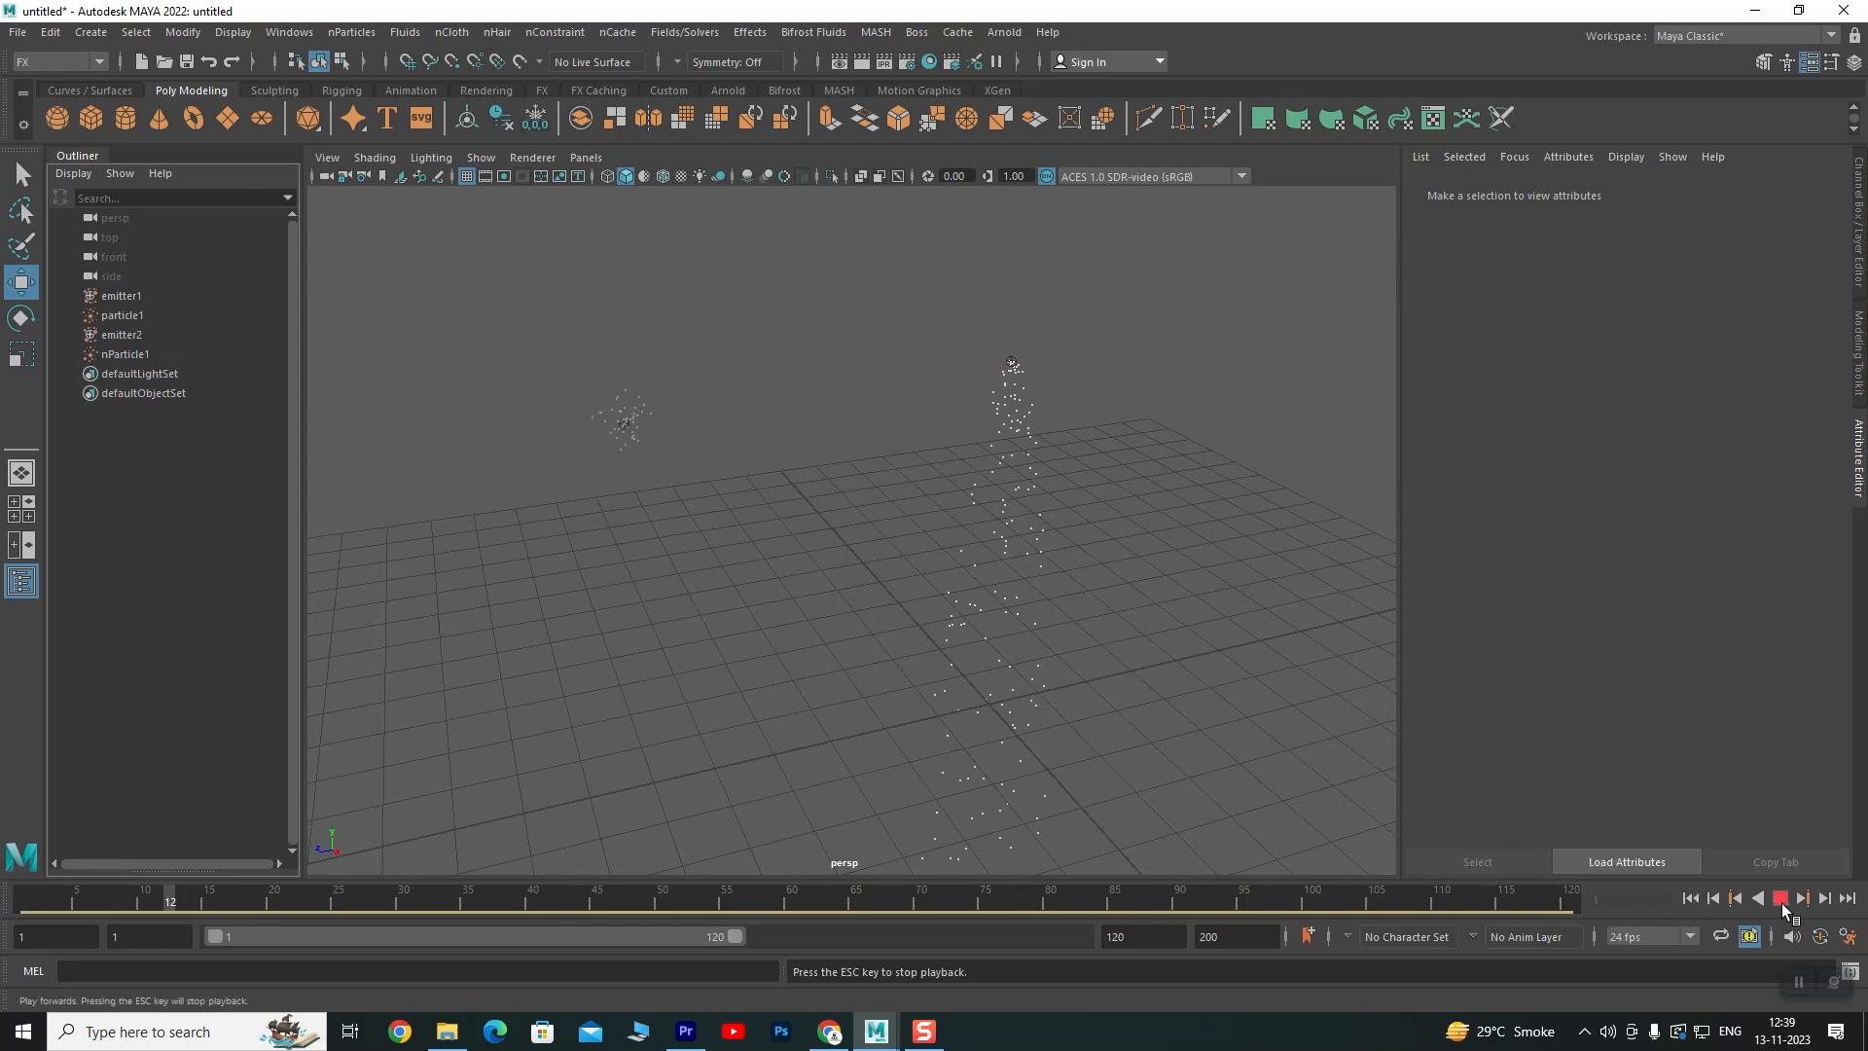
{"action": "left_click", "coordinate": [1784, 902]}
{"action": "left_click", "coordinate": [1695, 900]}
{"action": "left_click", "coordinate": [1780, 902]}
{"action": "left_click", "coordinate": [1780, 902]}
Select the nParticle object under the second emitter and replay the simulation from the first frame
{"action": "left_click_drag", "start_coordinate": [1055, 324], "coordinate": [860, 488]}
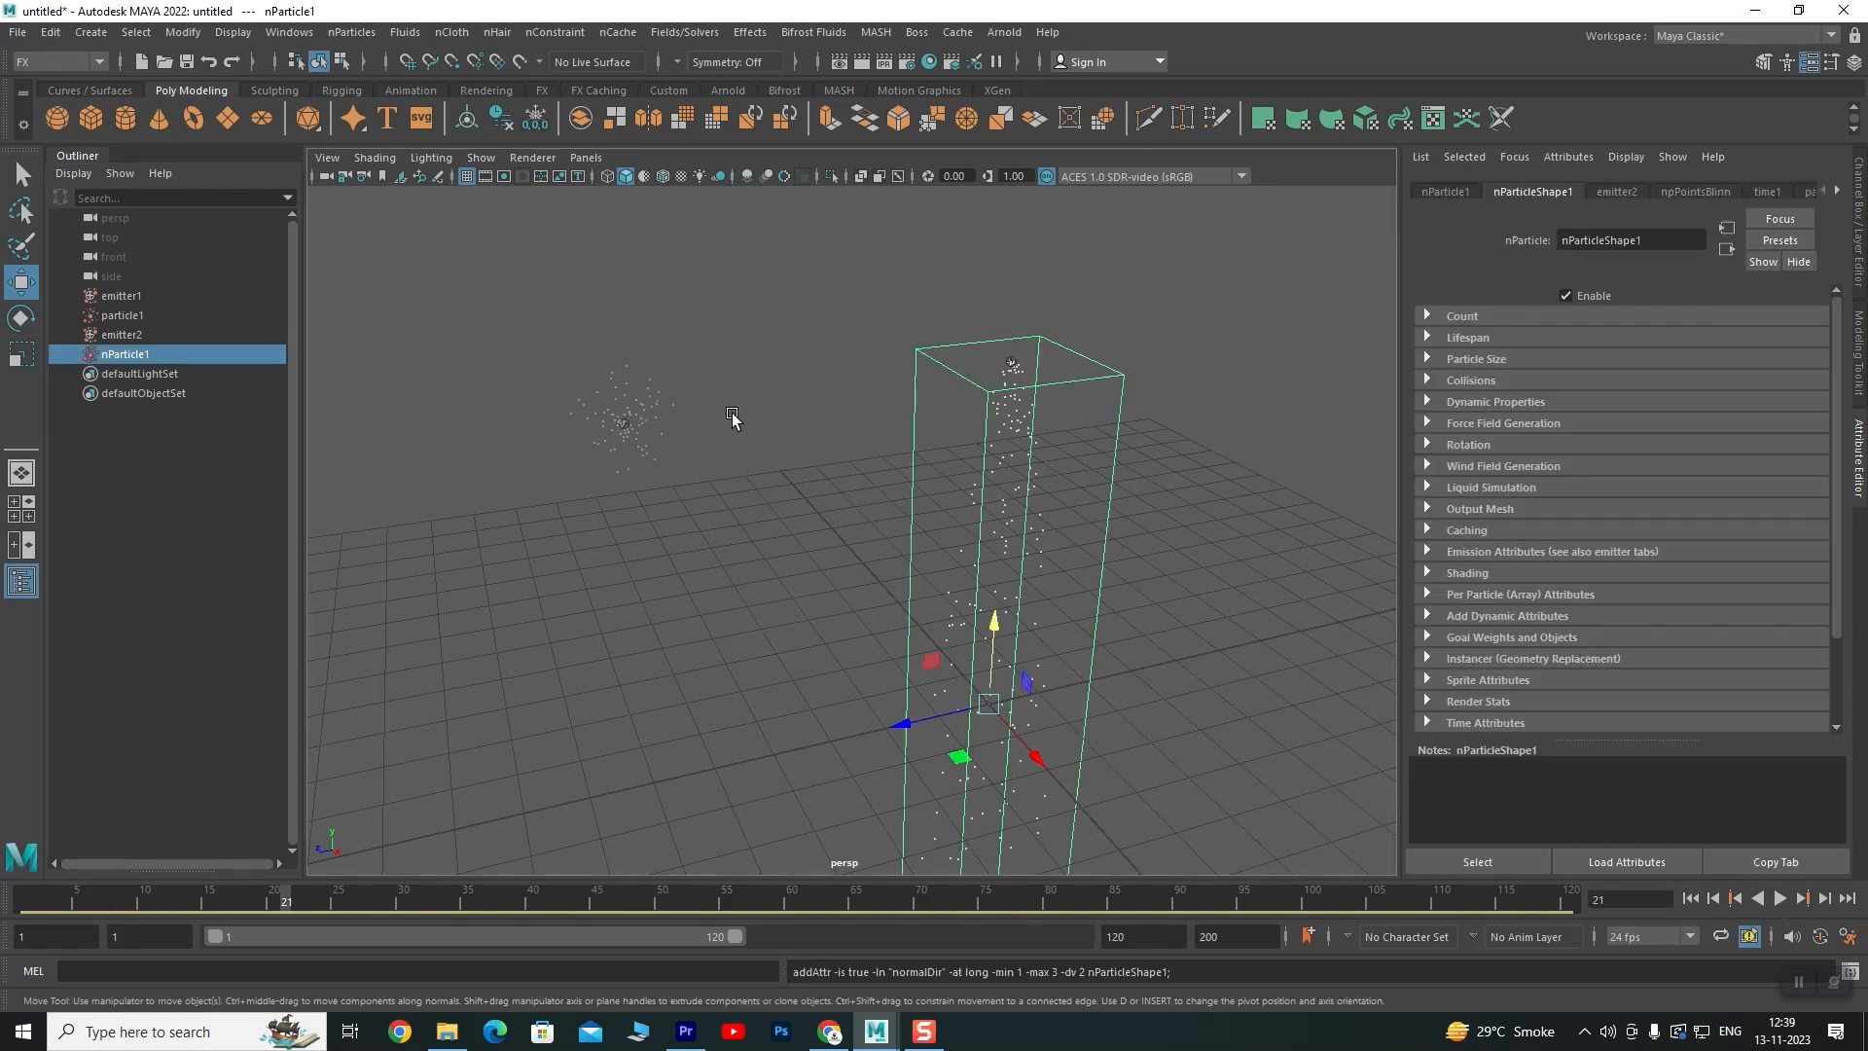
{"action": "left_click", "coordinate": [1694, 899]}
{"action": "left_click", "coordinate": [1779, 900]}
{"action": "left_click", "coordinate": [1774, 899]}
Delete the nParticle object that belongs to the second emitter
{"action": "left_click", "coordinate": [178, 446]}
{"action": "left_click", "coordinate": [113, 354]}
{"action": "key", "text": "Delete"}
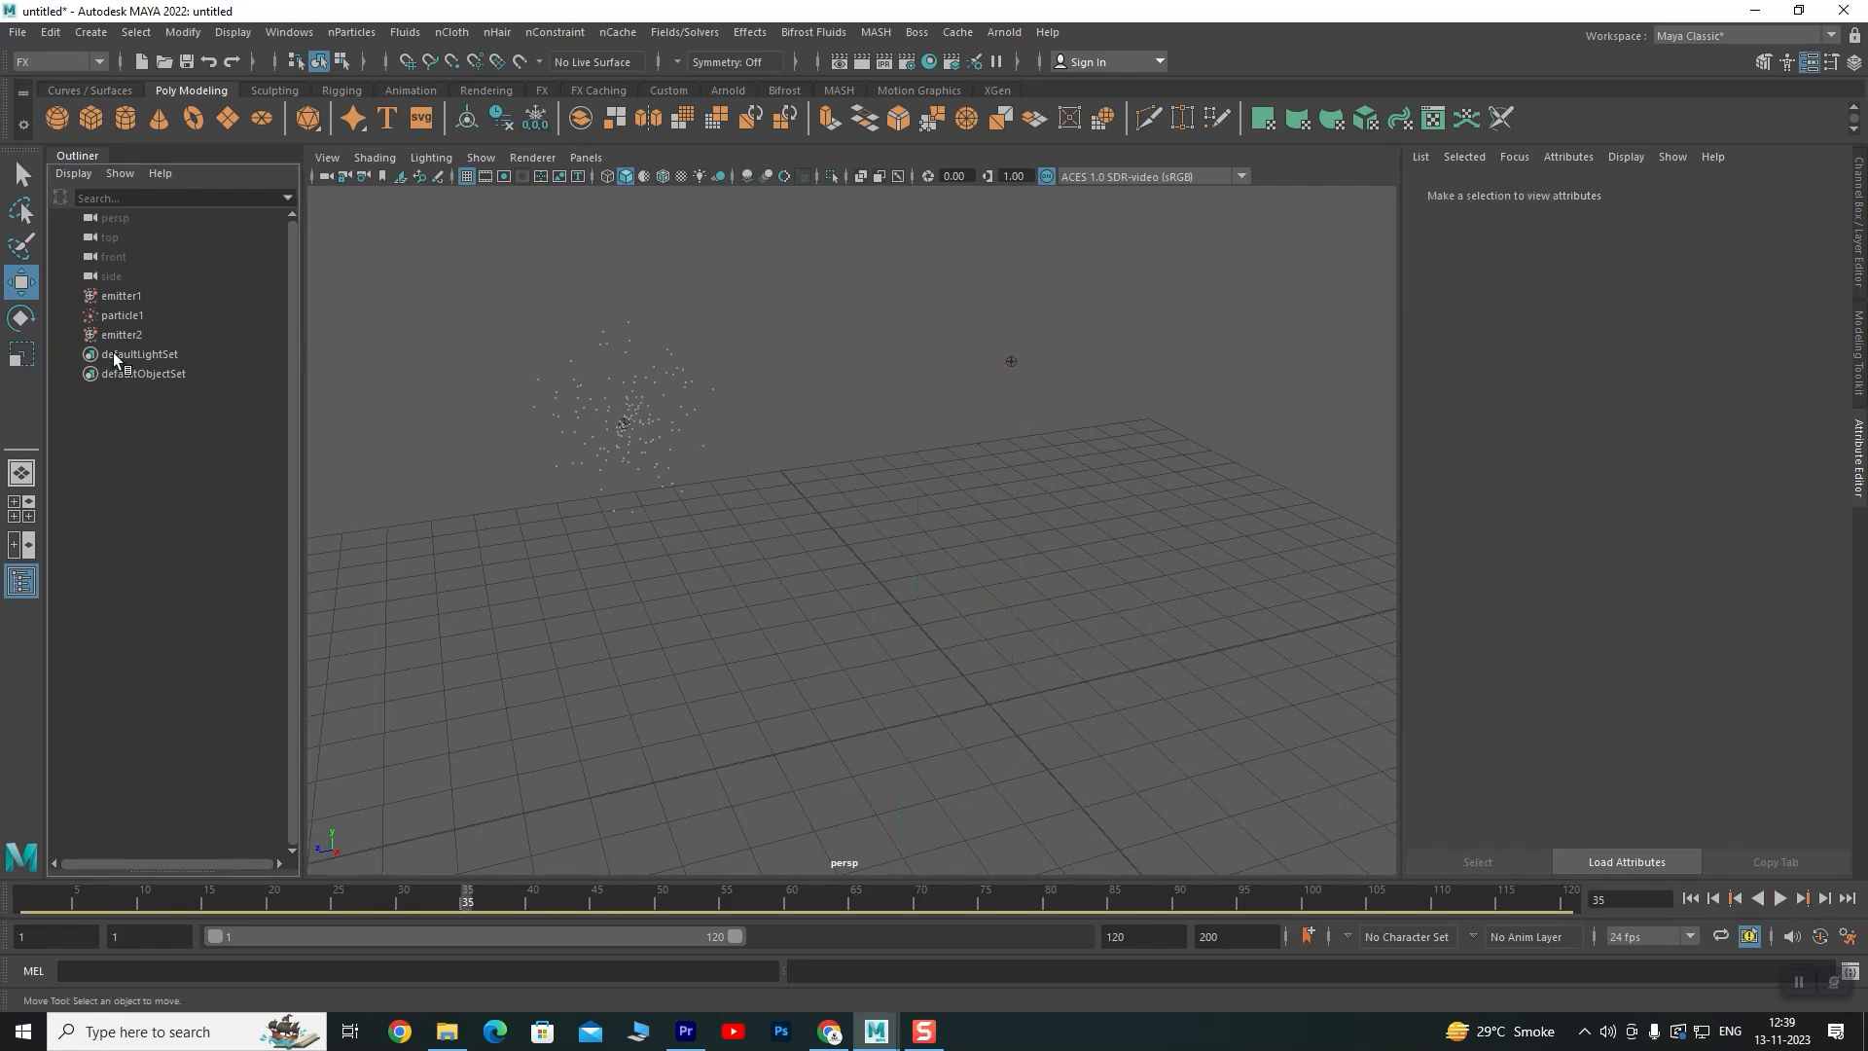
Select the second emitter and replay the simulation from the first frame to check its emission
{"action": "left_click_drag", "start_coordinate": [1094, 343], "coordinate": [879, 455]}
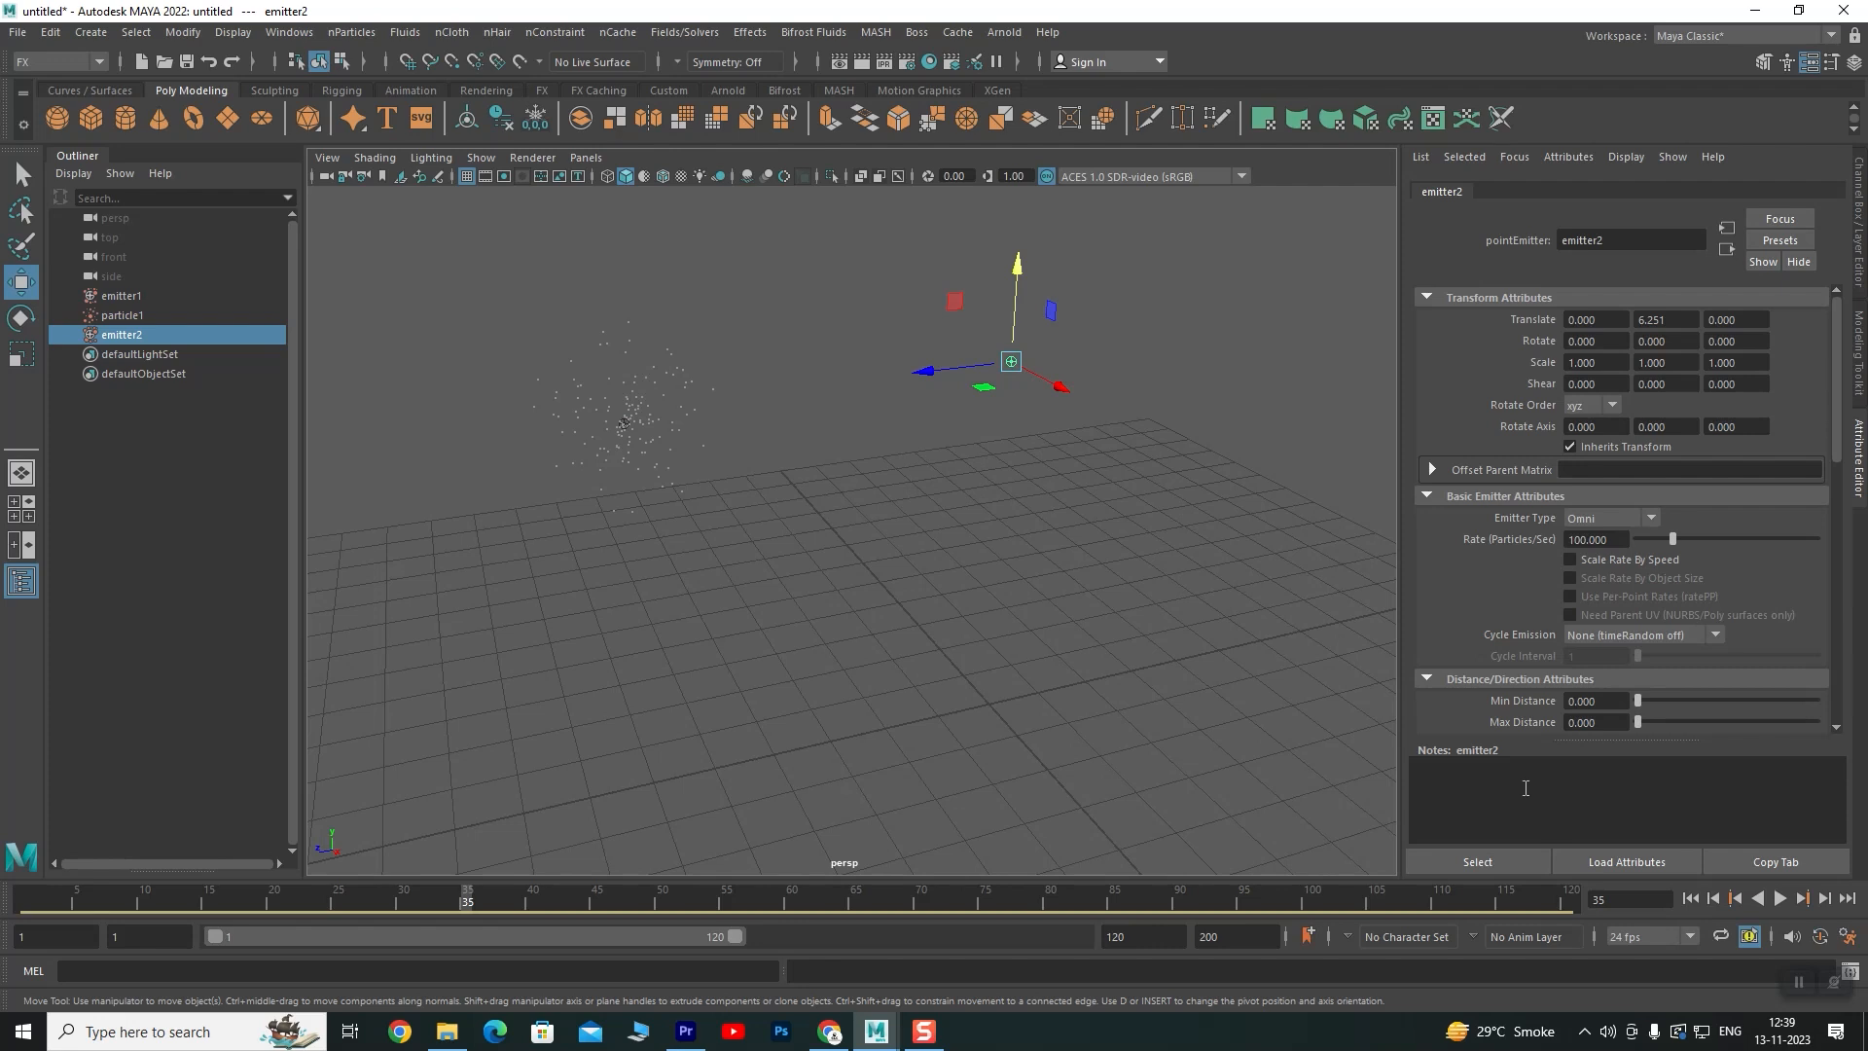
{"action": "left_click", "coordinate": [1694, 899]}
{"action": "left_click", "coordinate": [1779, 899]}
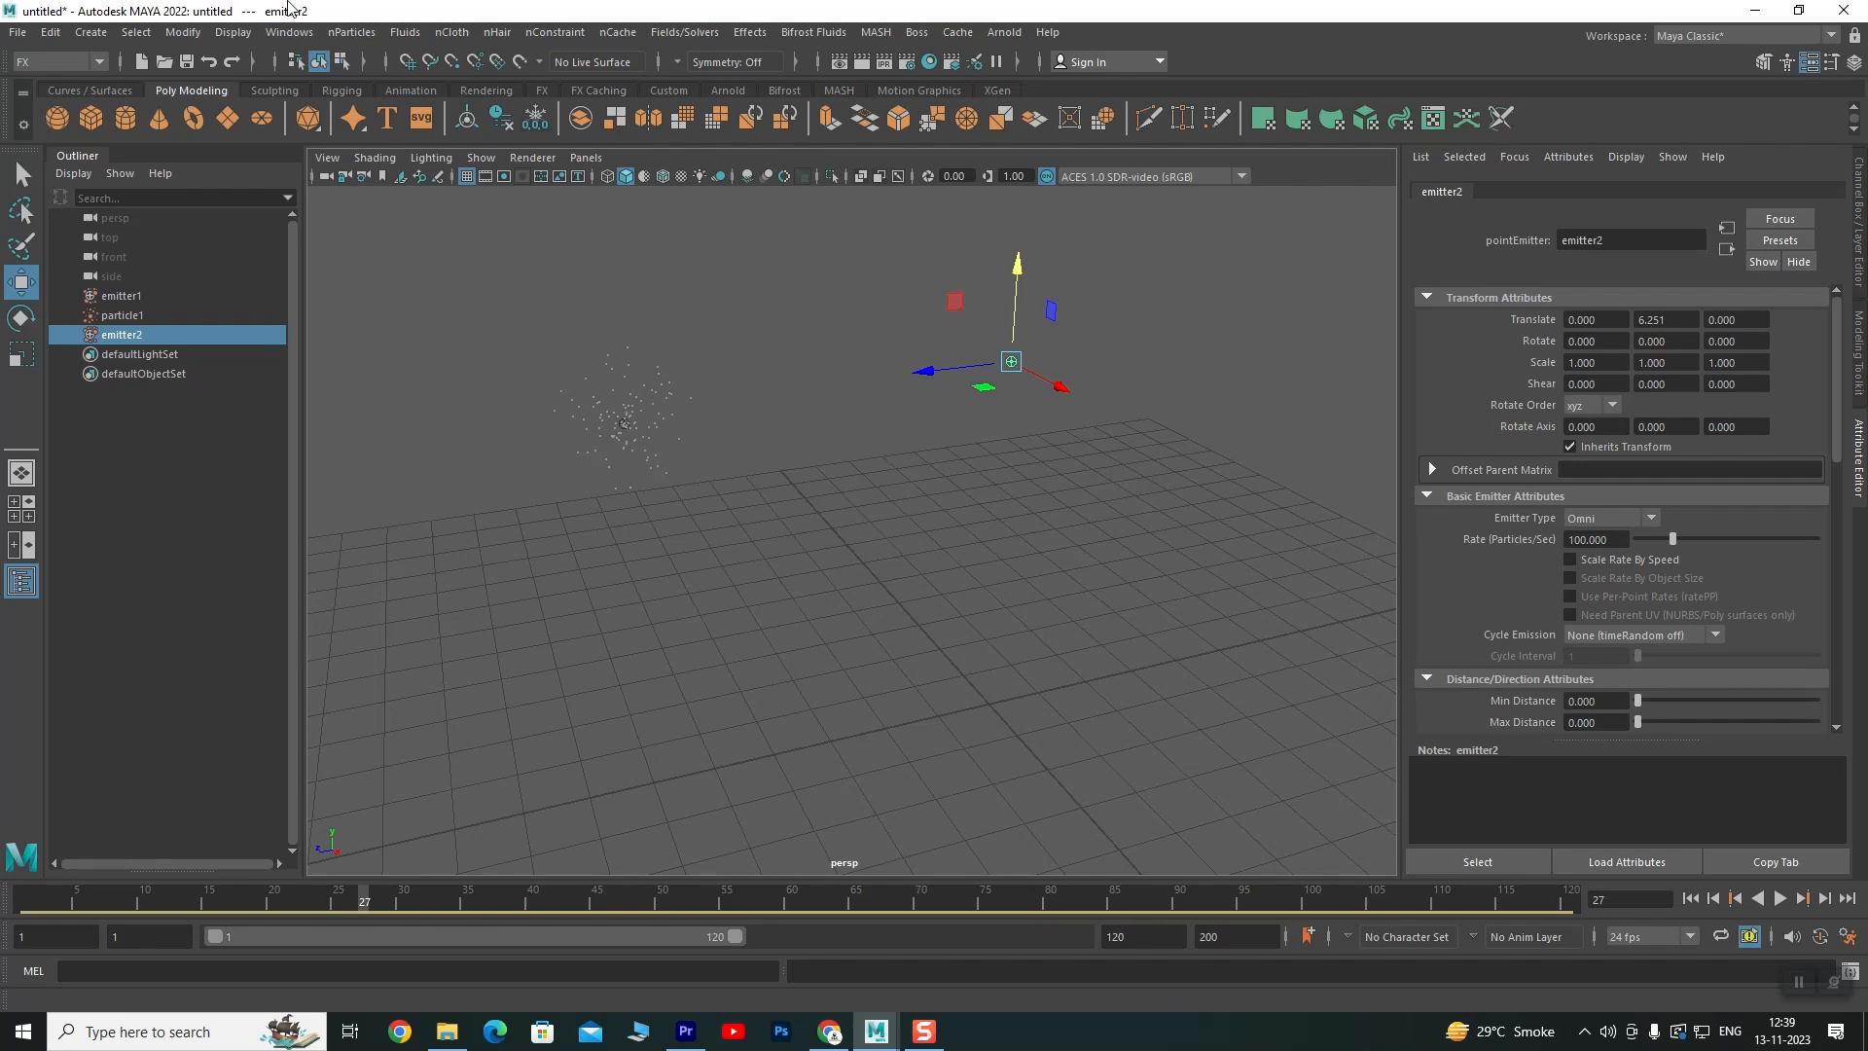
{"action": "left_click", "coordinate": [22, 1035]}
{"action": "type", "text": "particle"}
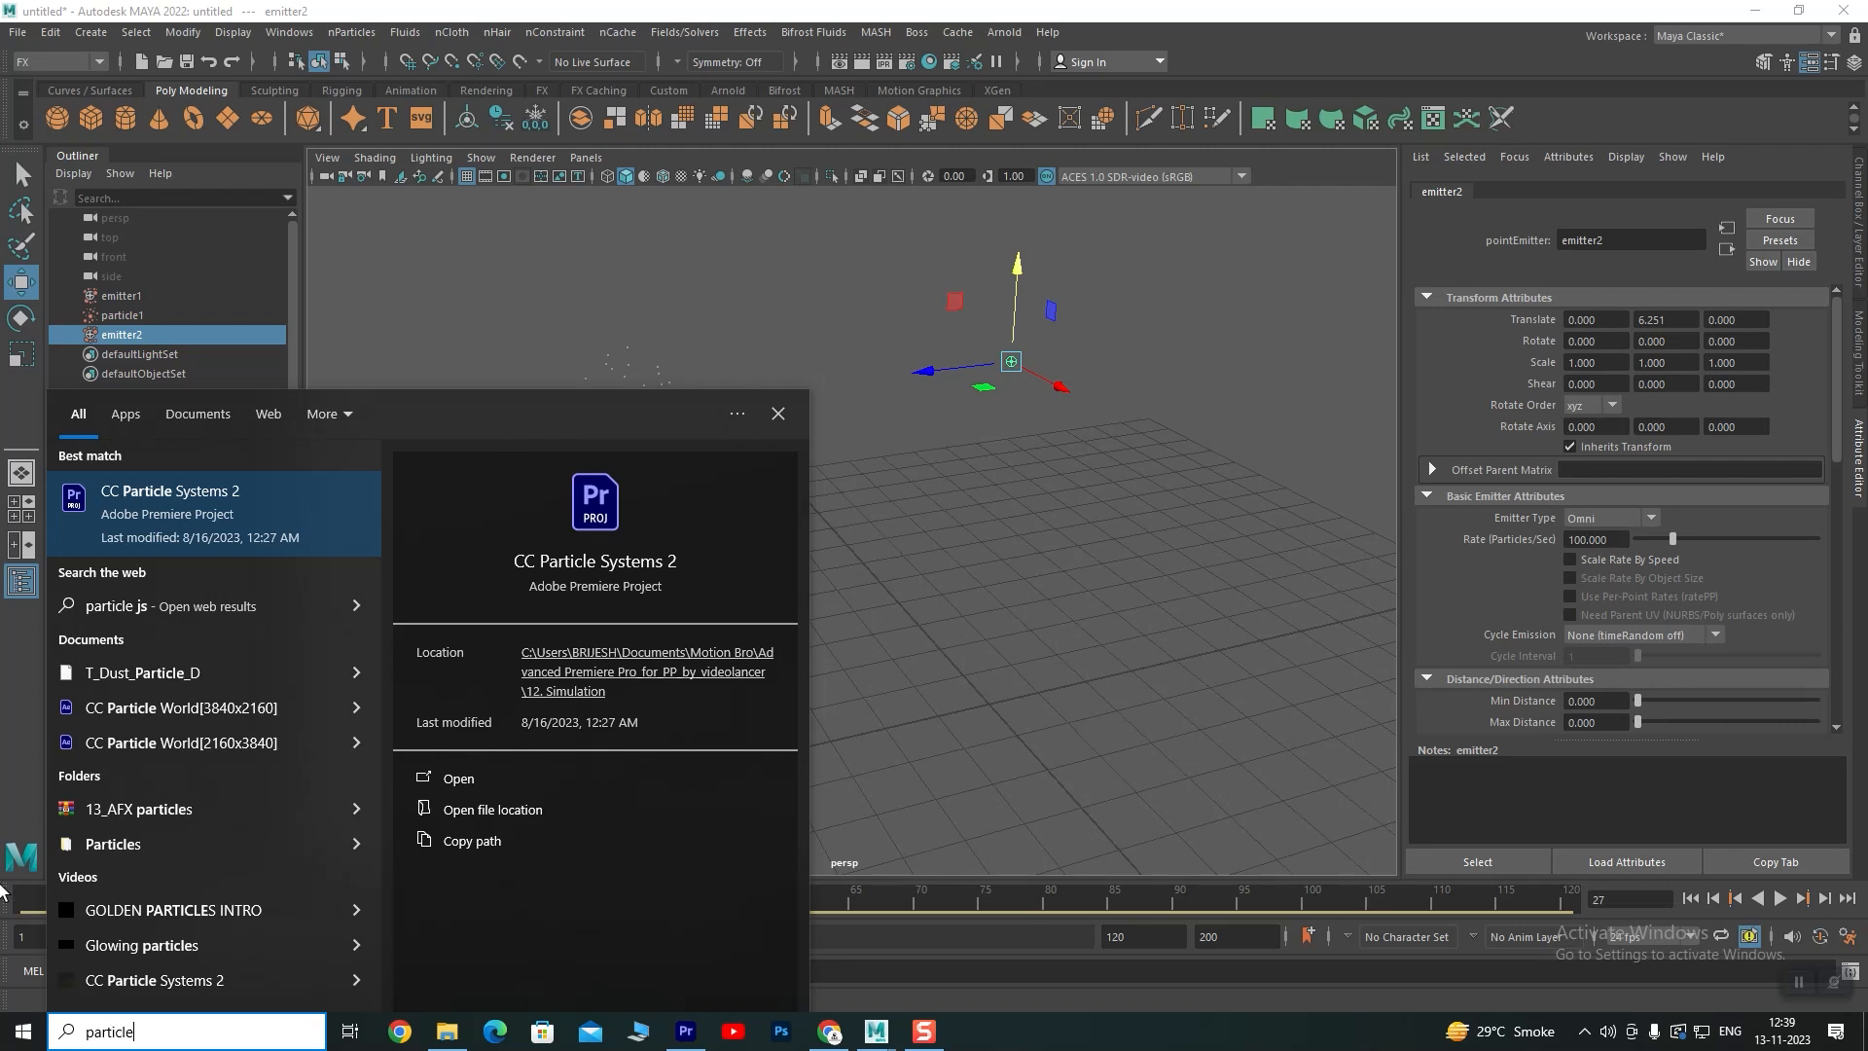
{"action": "key", "text": "BackSpace"}
{"action": "key", "text": "BackSpace"}
{"action": "key", "text": "BackSpace"}
{"action": "key", "text": "BackSpace"}
{"action": "key", "text": "BackSpace"}
{"action": "key", "text": "BackSpace"}
{"action": "key", "text": "BackSpace"}
{"action": "key", "text": "BackSpace"}
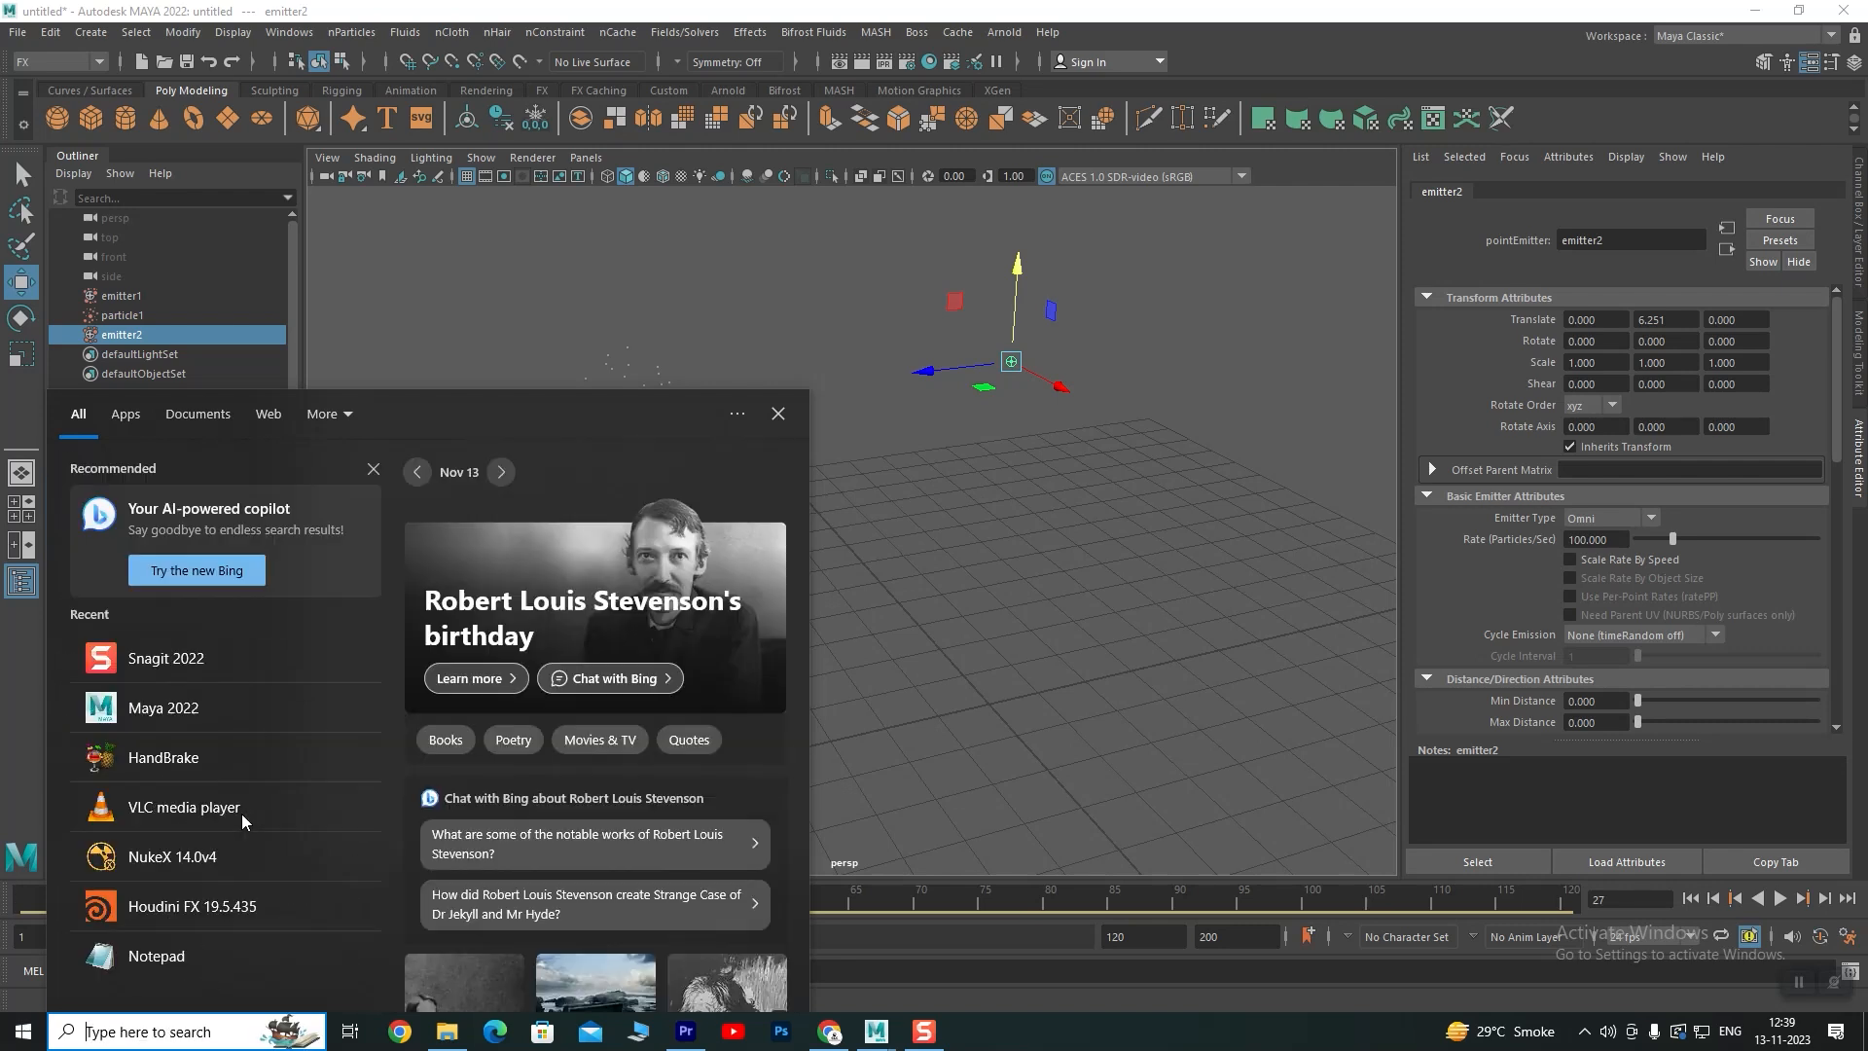
Open Notepad and start a note headed "paricle", with "Emitter" and "speed" on separate lines beneath it
{"action": "type", "text": "note"}
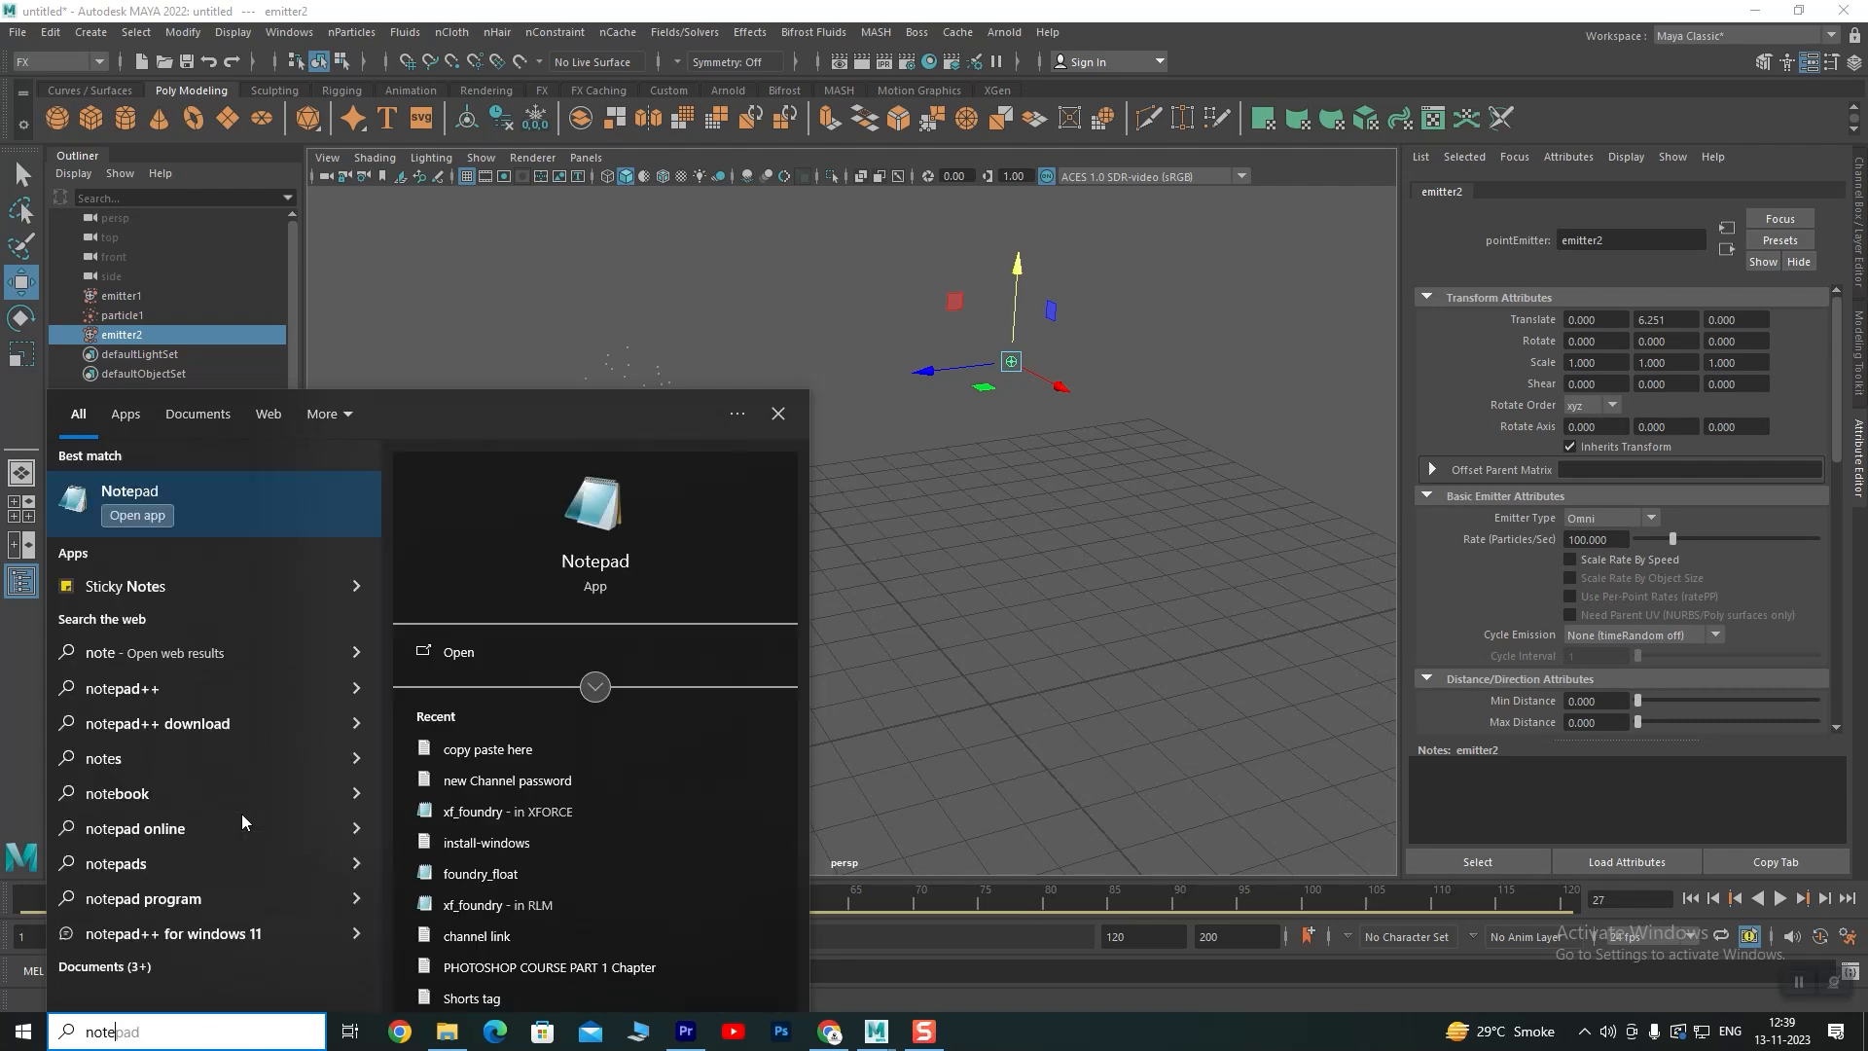
{"action": "left_click", "coordinate": [229, 533]}
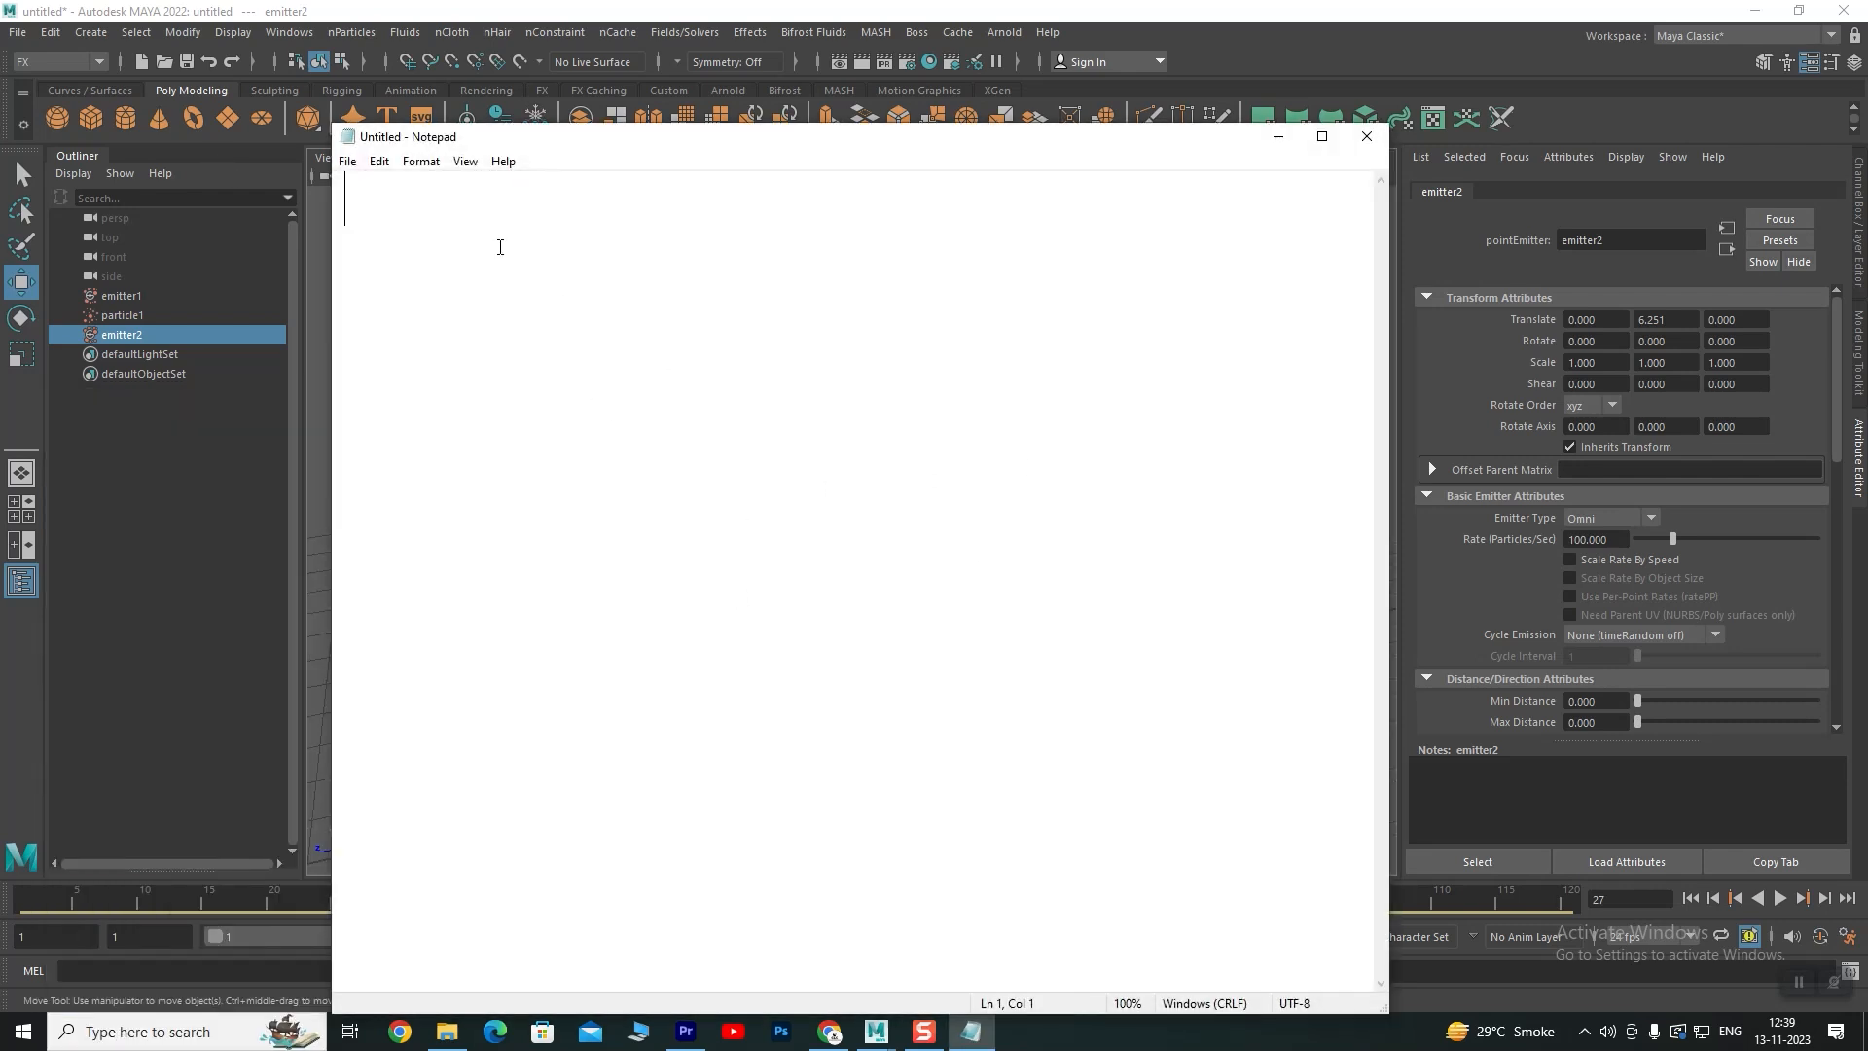
{"action": "type", "text": "paricle"}
{"action": "key", "text": "Return"}
{"action": "key", "text": "Return"}
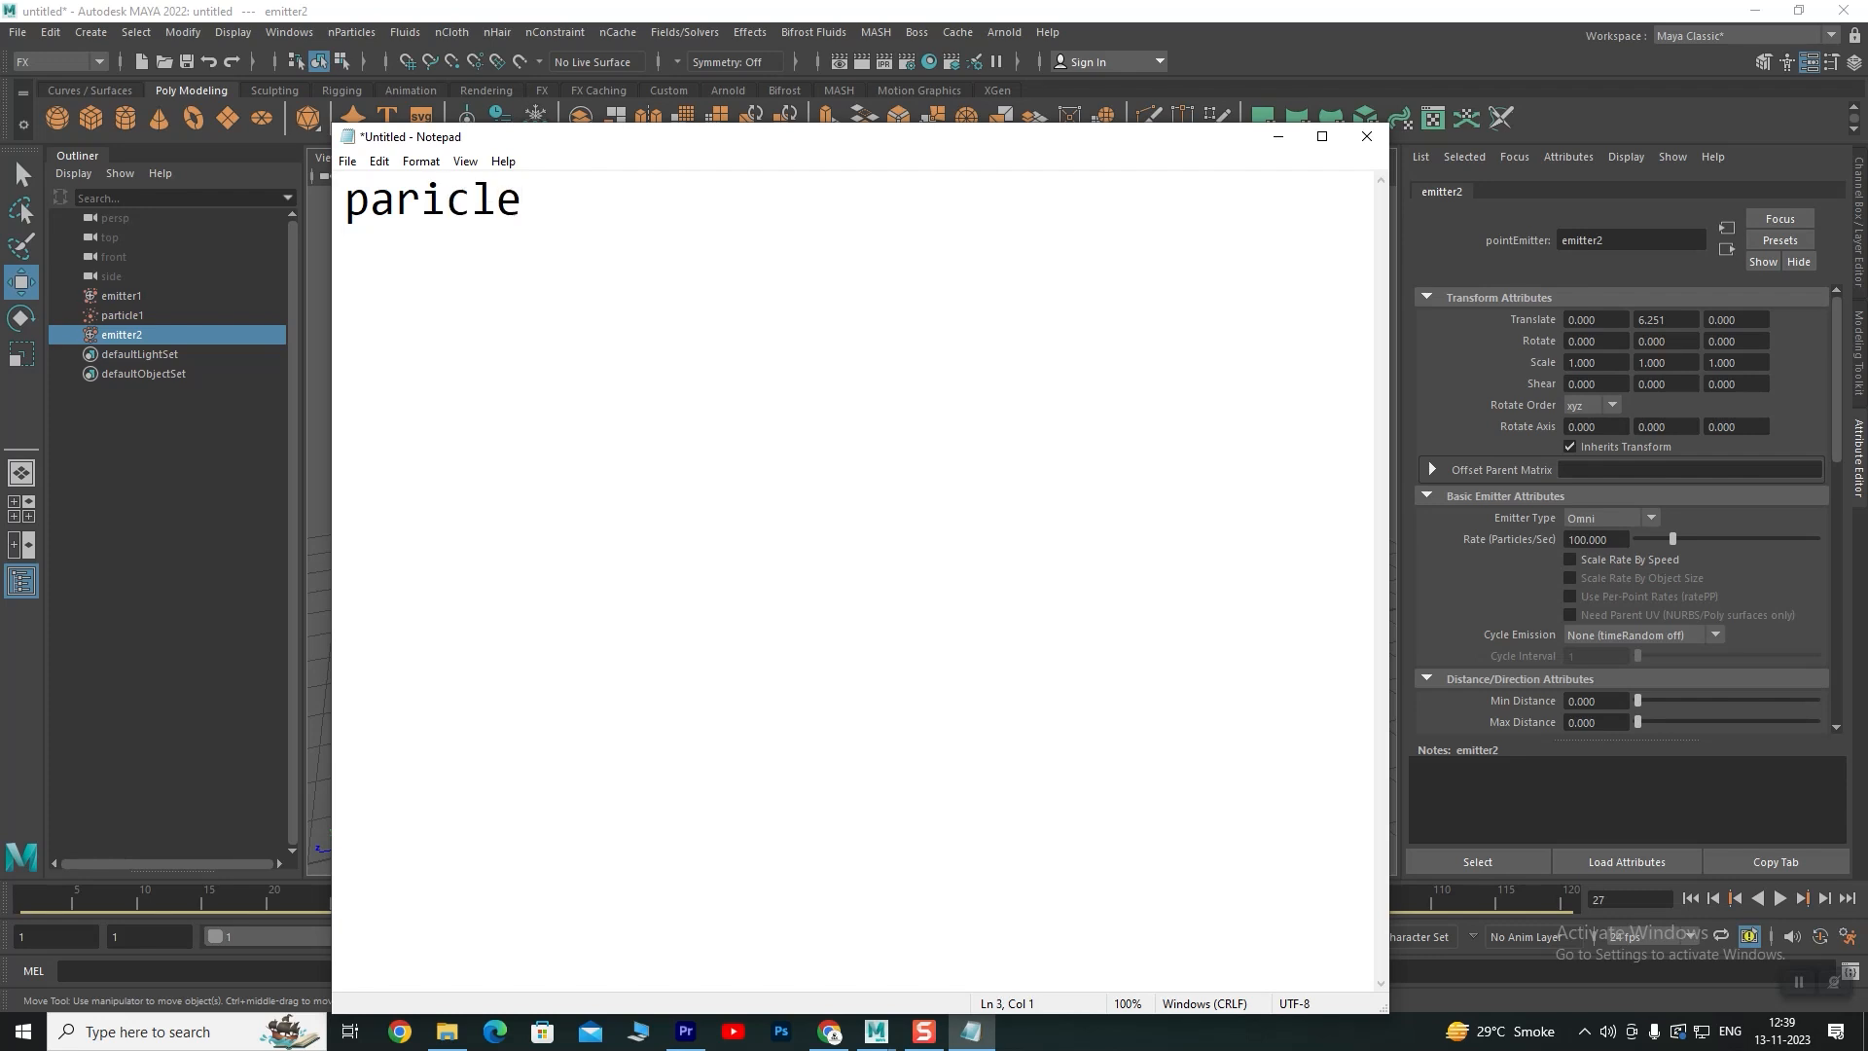
{"action": "type", "text": "Emitter "}
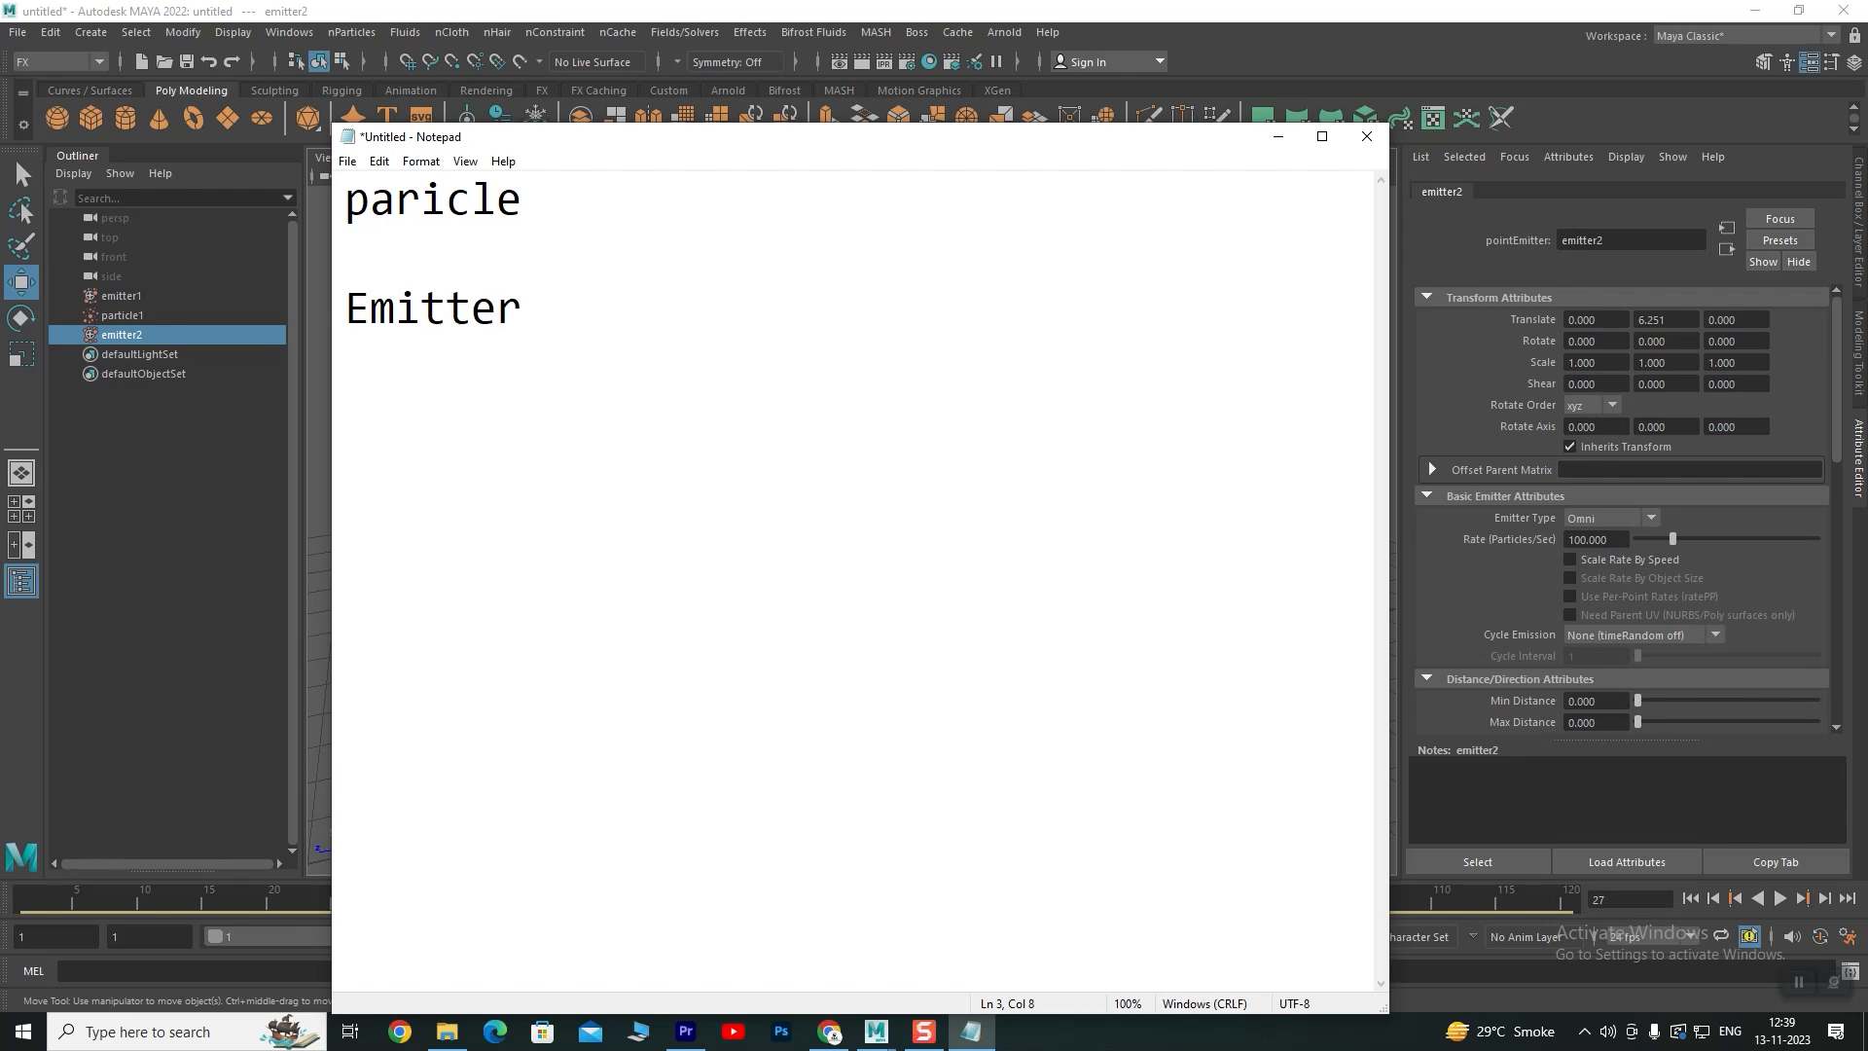
{"action": "type", "text": "speed"}
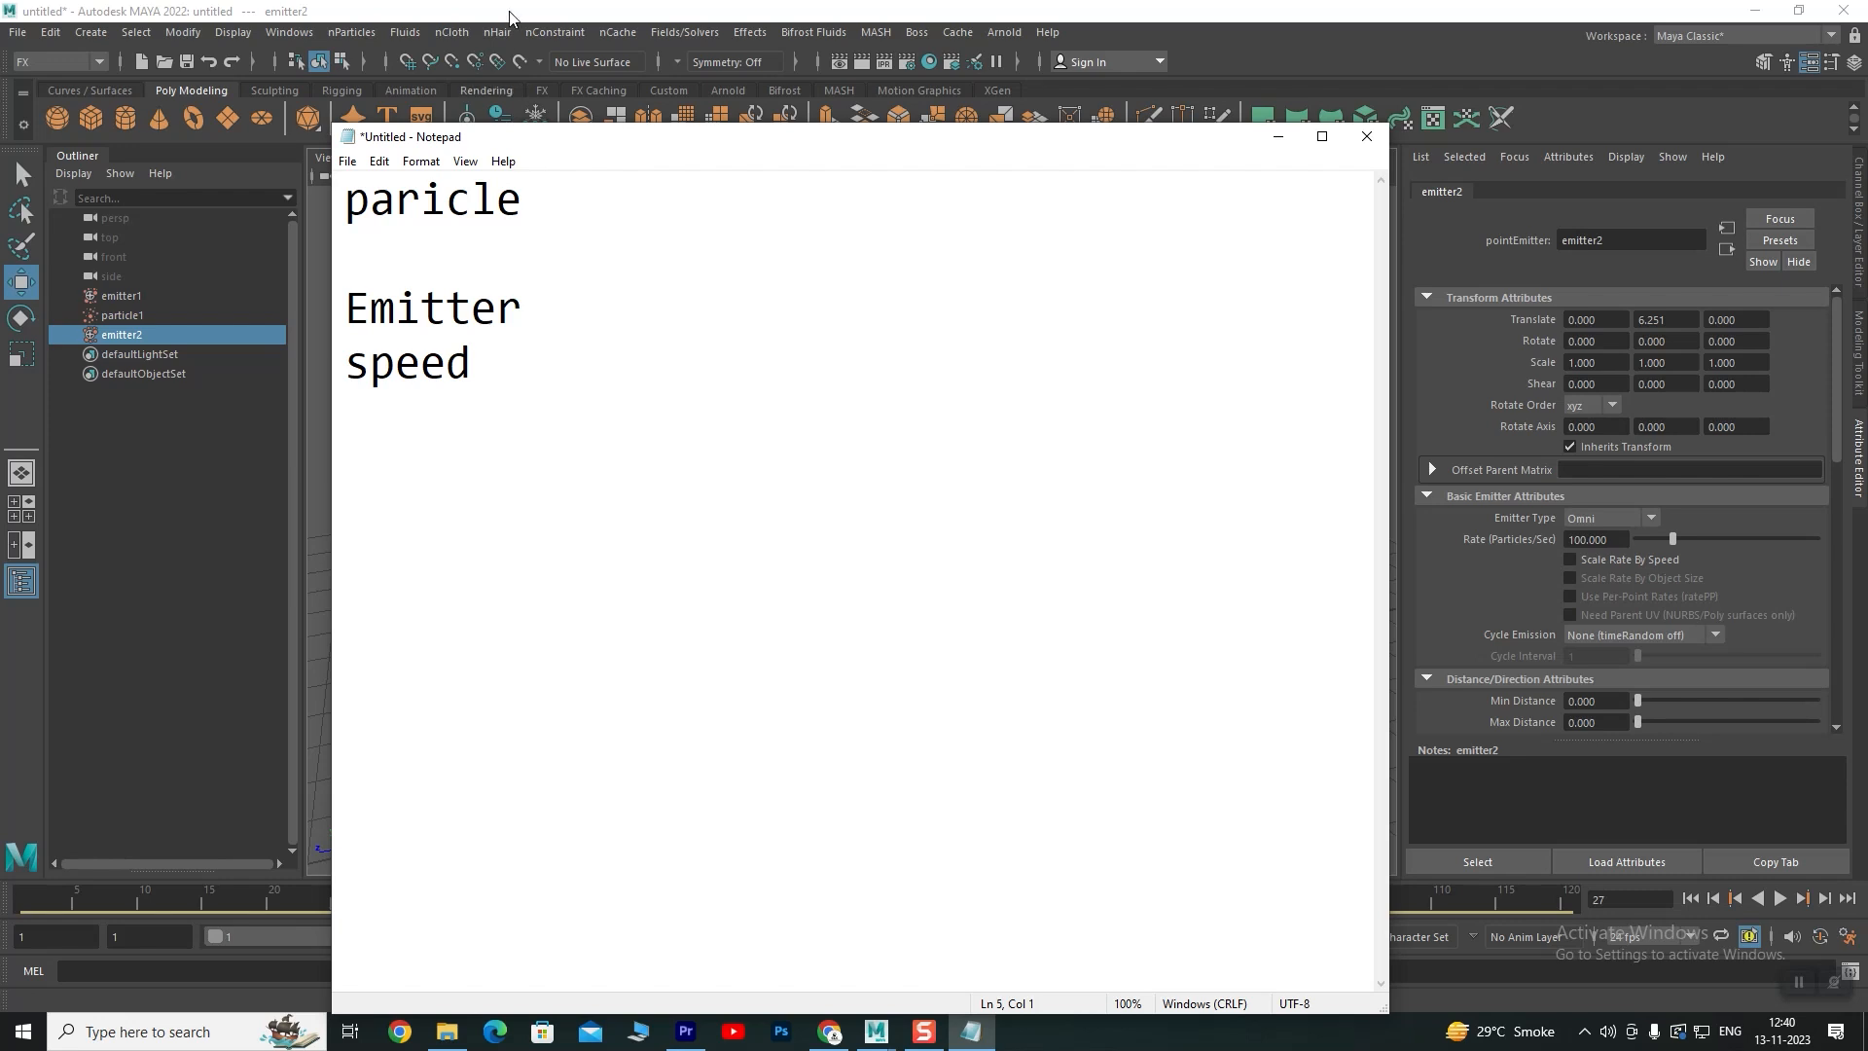
Switch back to Maya and replay the particle simulation, stopping it at about frame 40
{"action": "left_click", "coordinate": [834, 19]}
{"action": "key", "text": "alt+shift+v"}
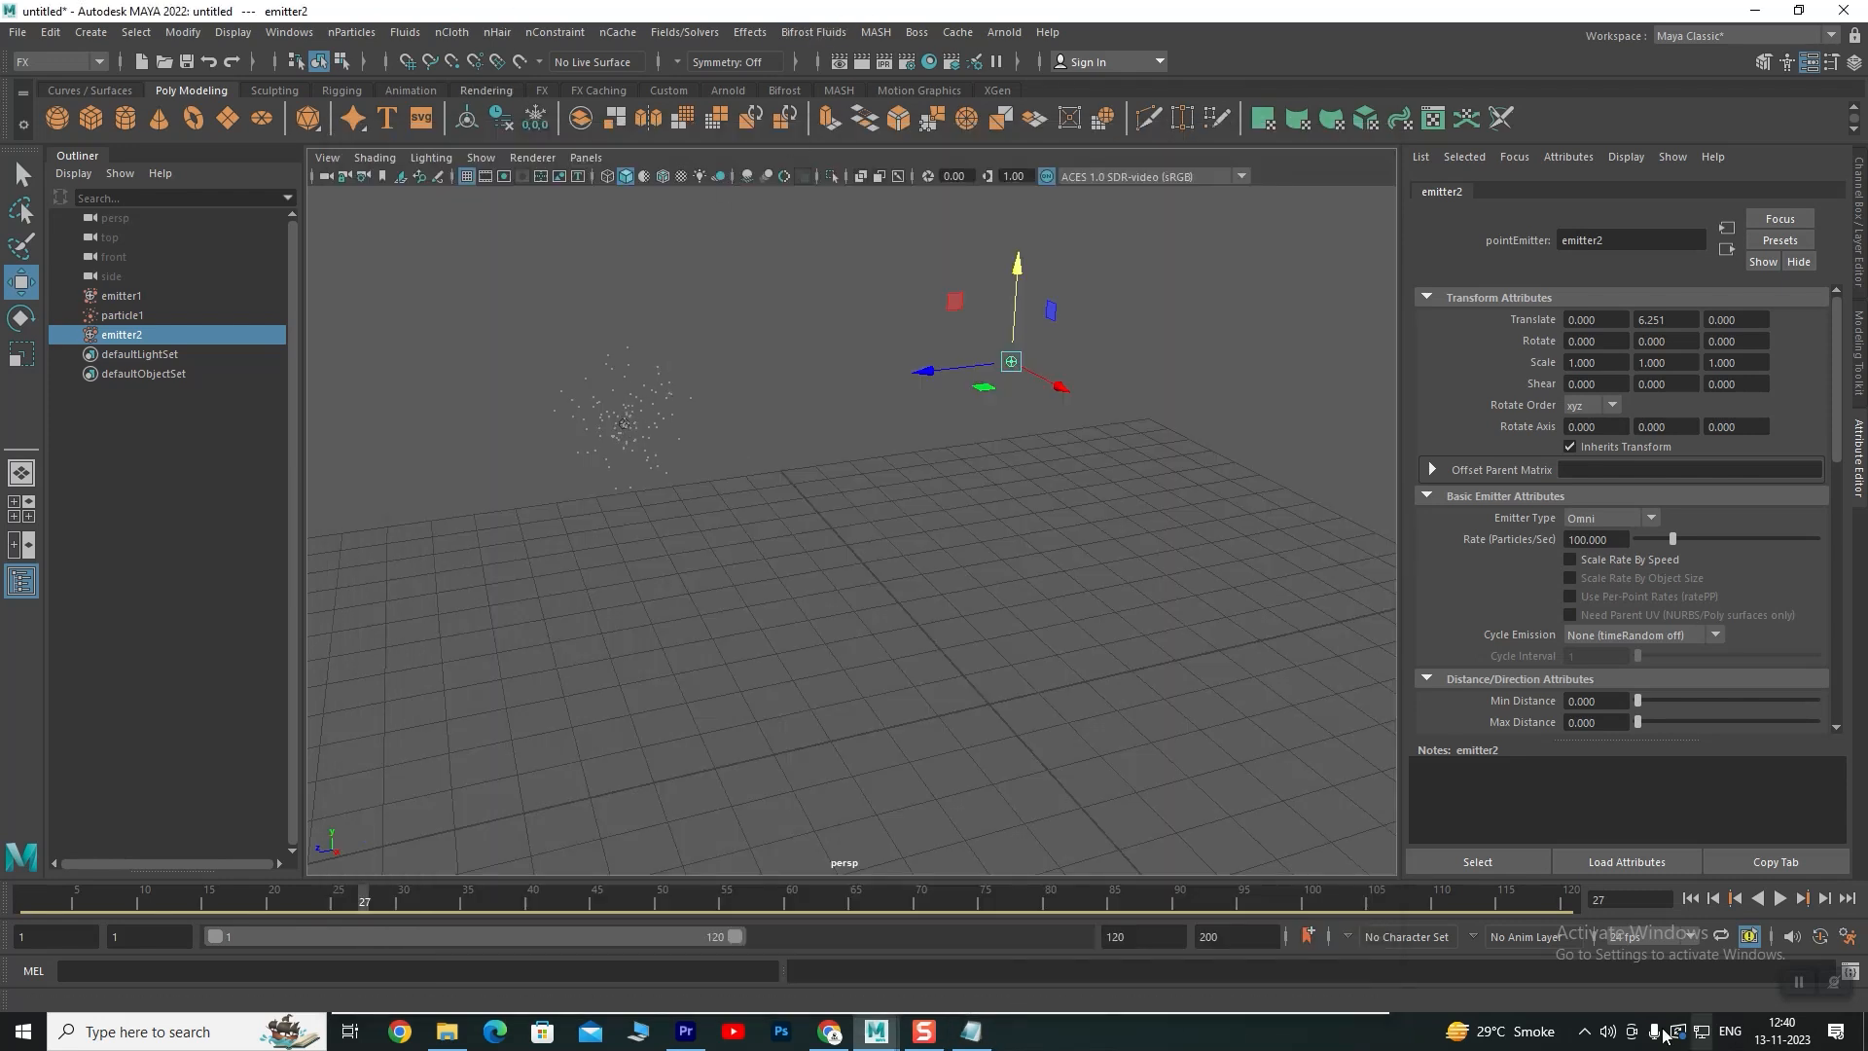
{"action": "left_click", "coordinate": [1781, 899]}
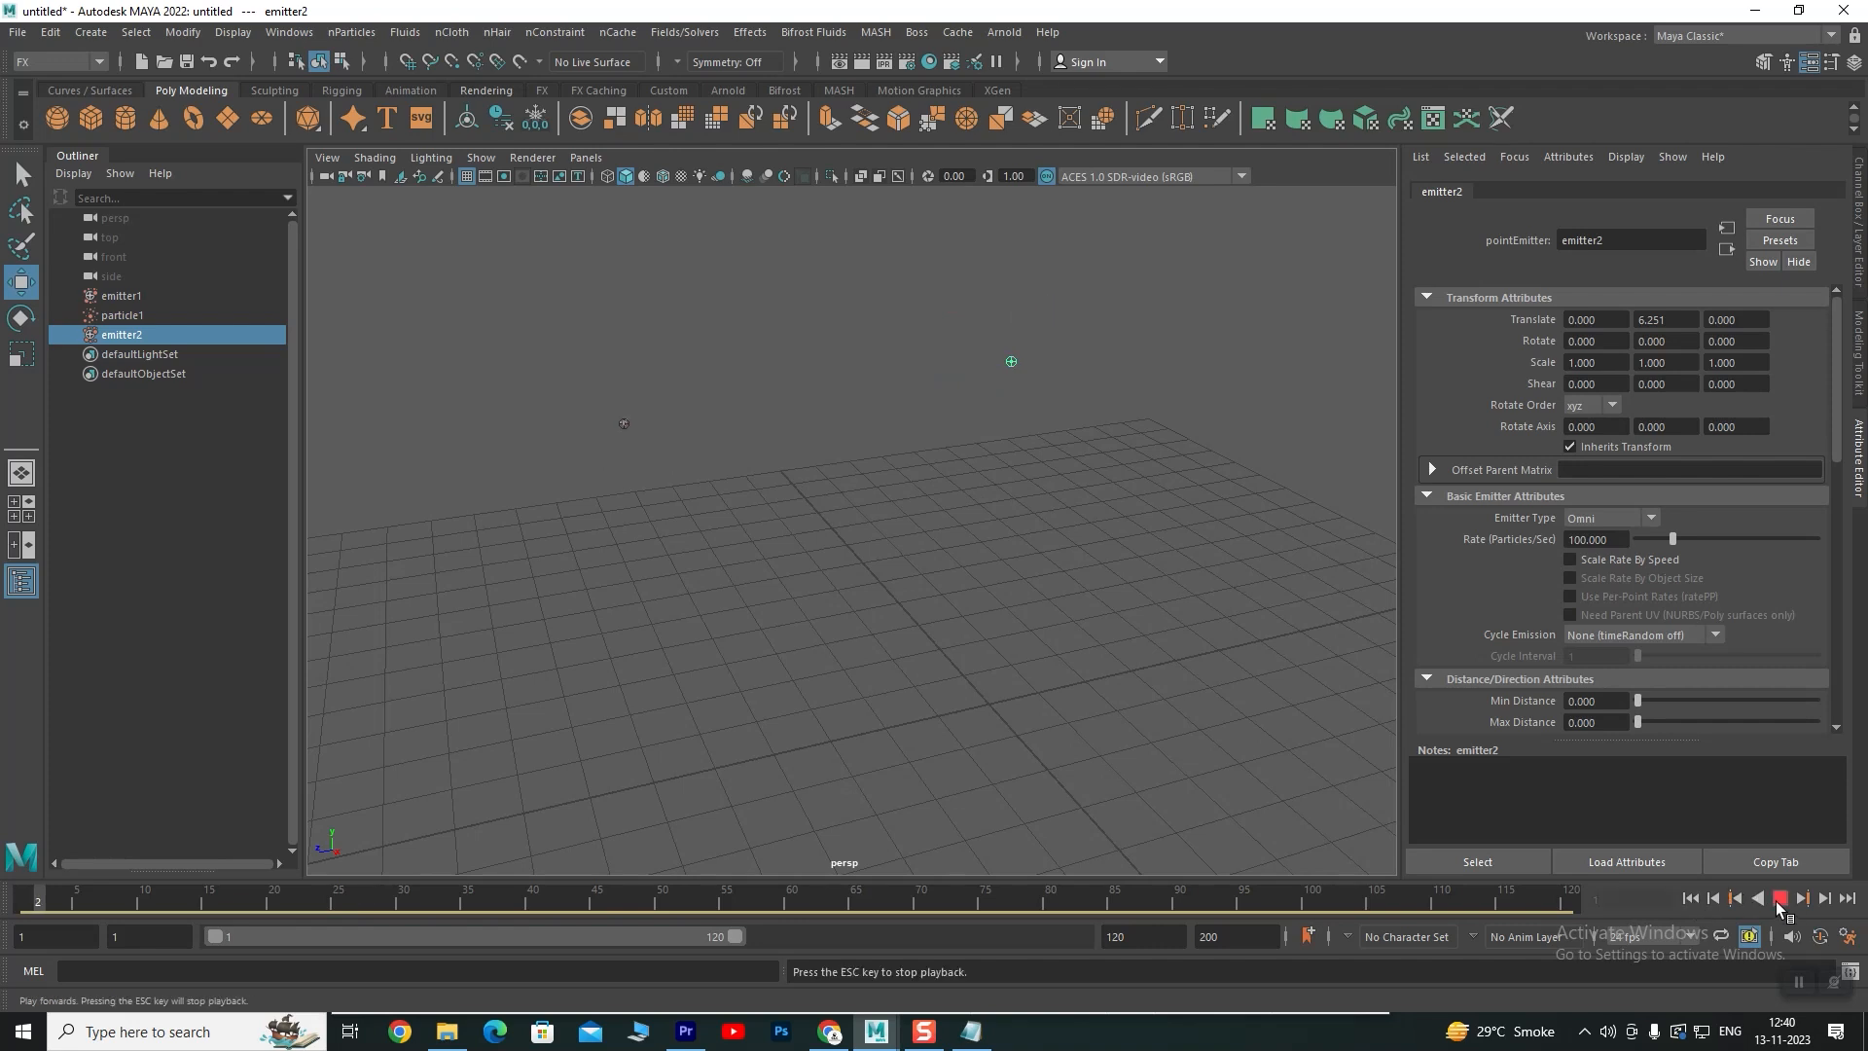
{"action": "left_click", "coordinate": [1780, 899]}
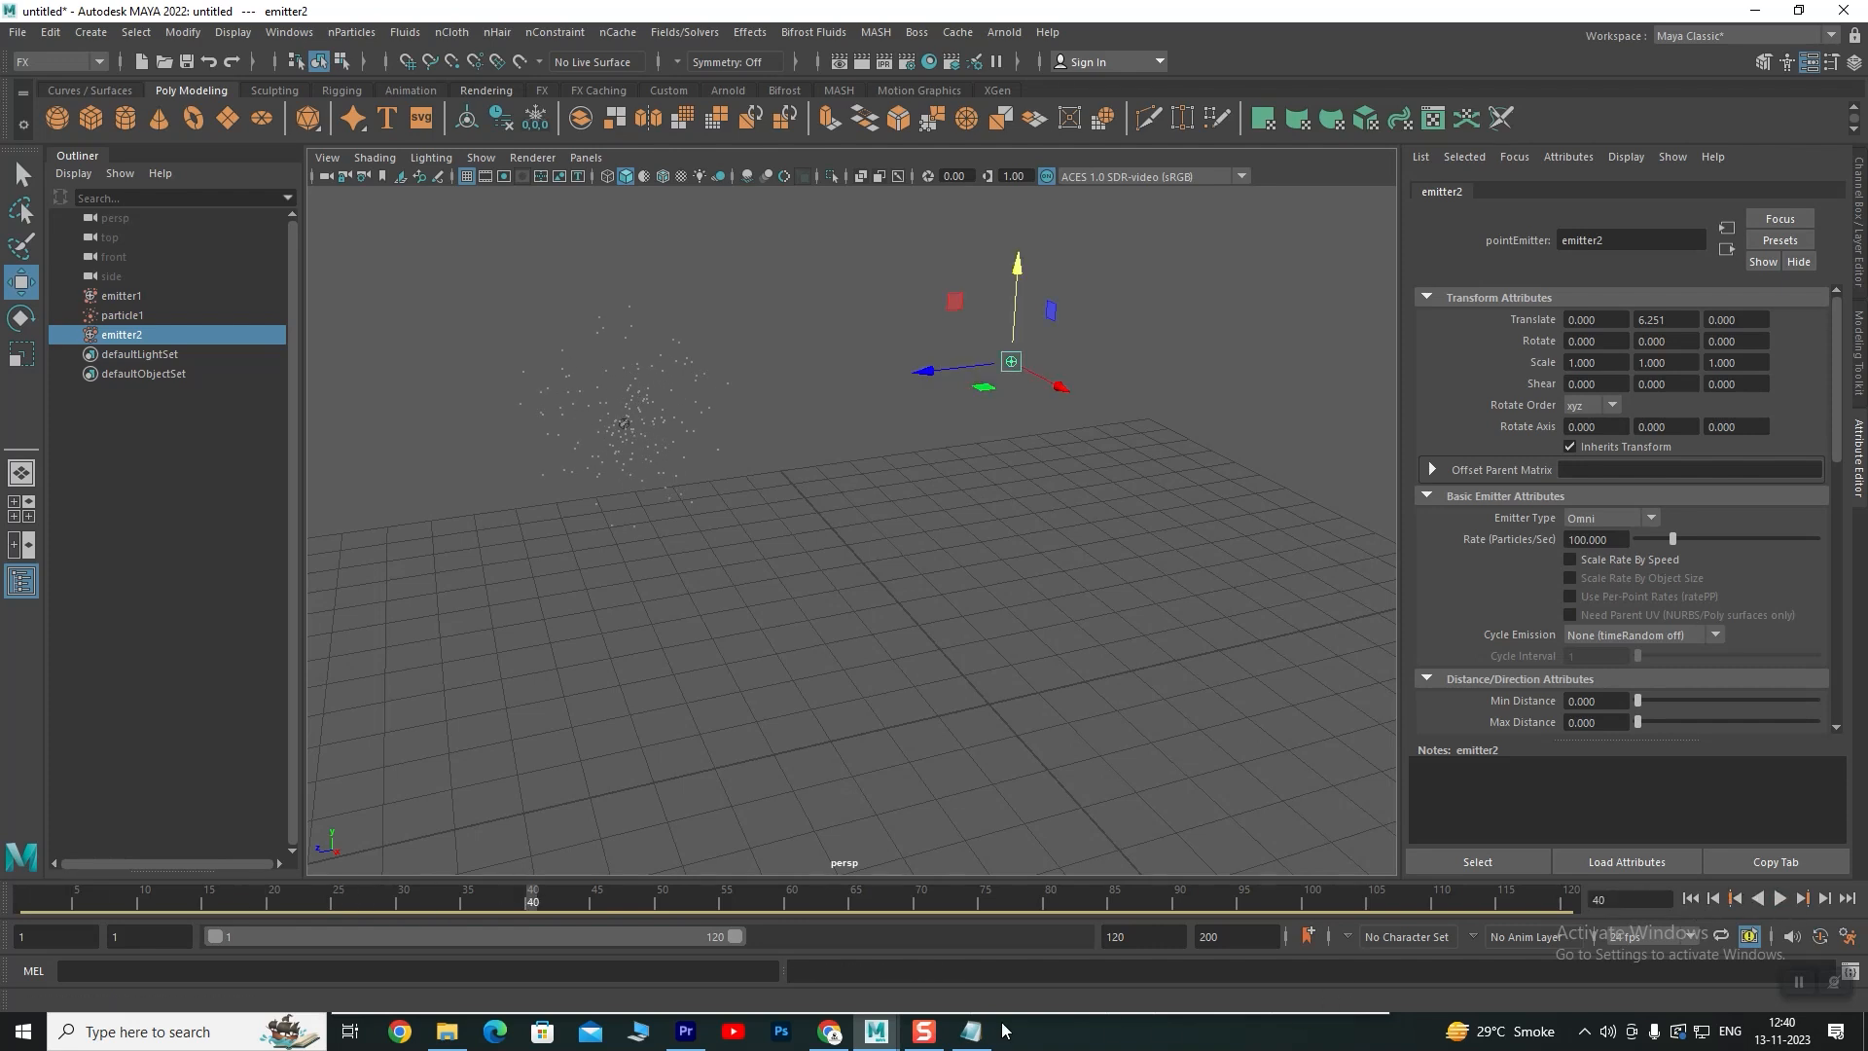
Switch to Notepad, add the lines "shape" and "force" below "speed", and highlight the list from "Emitter" to "force"
{"action": "left_click", "coordinate": [970, 1031]}
{"action": "type", "text": "shape"}
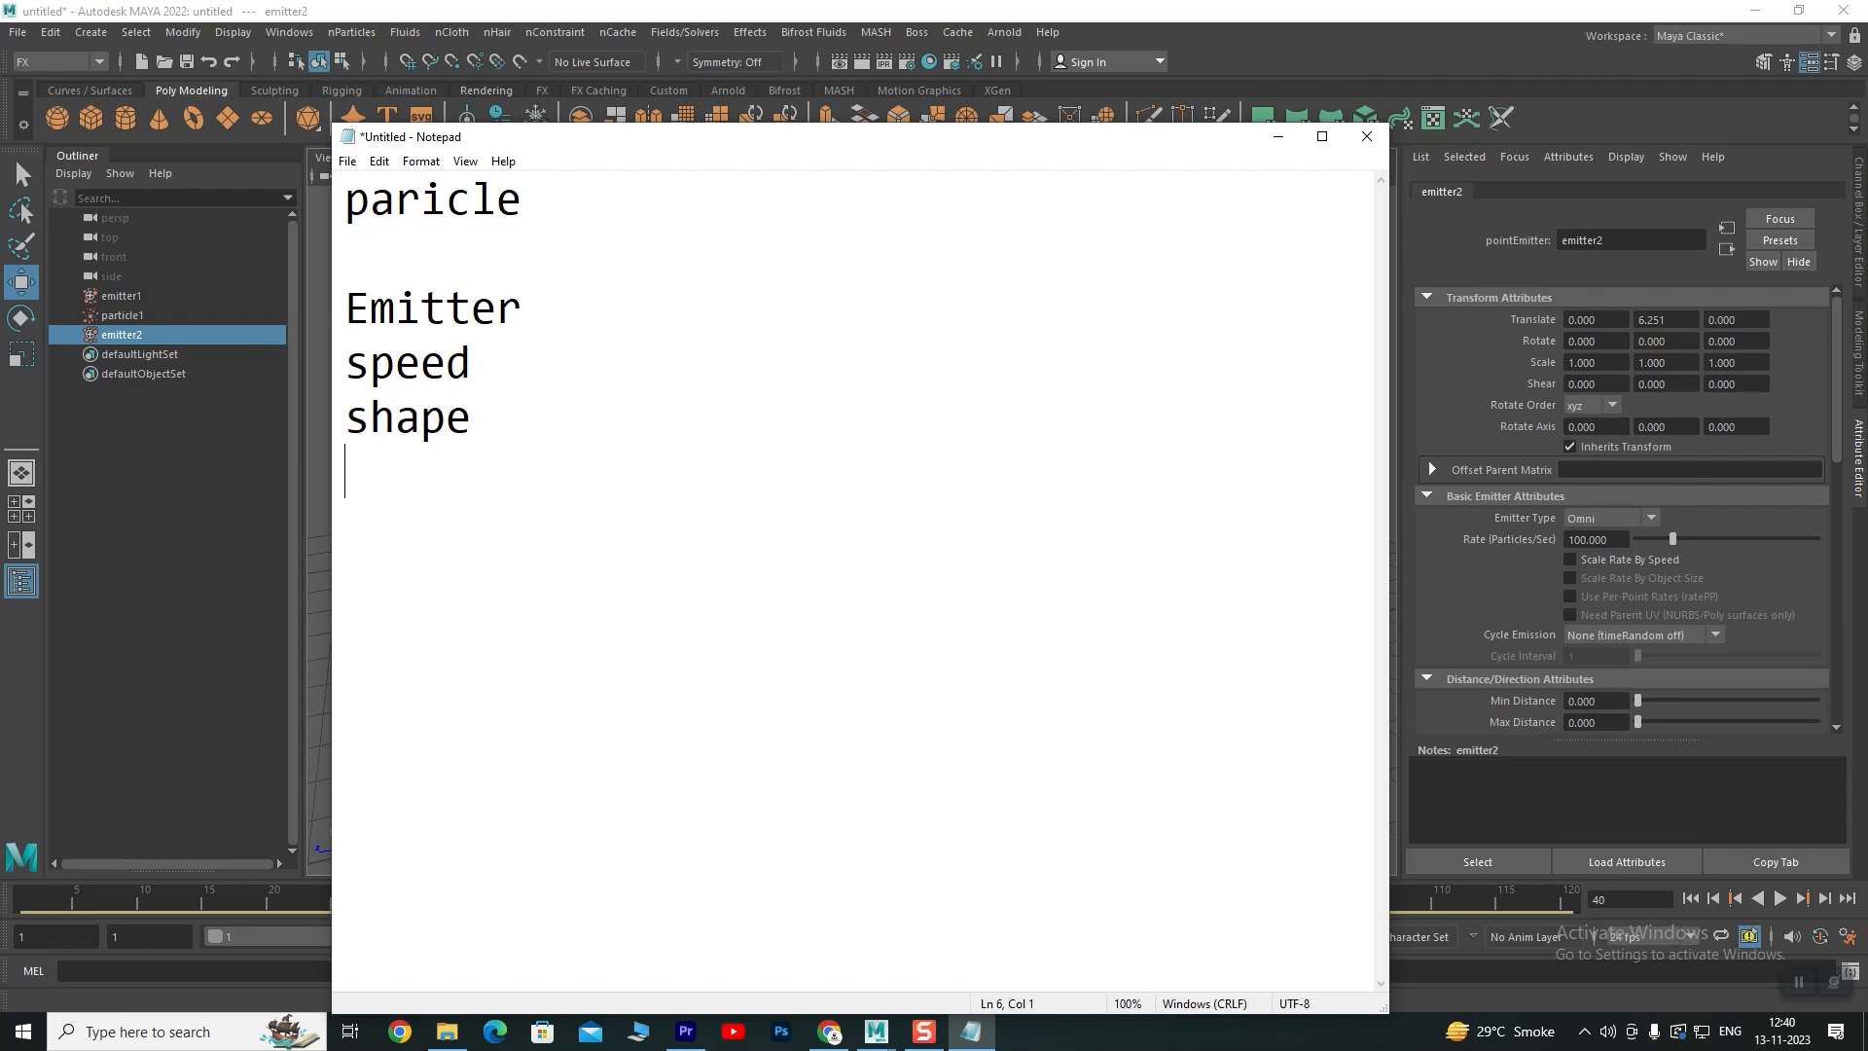
{"action": "type", "text": "force"}
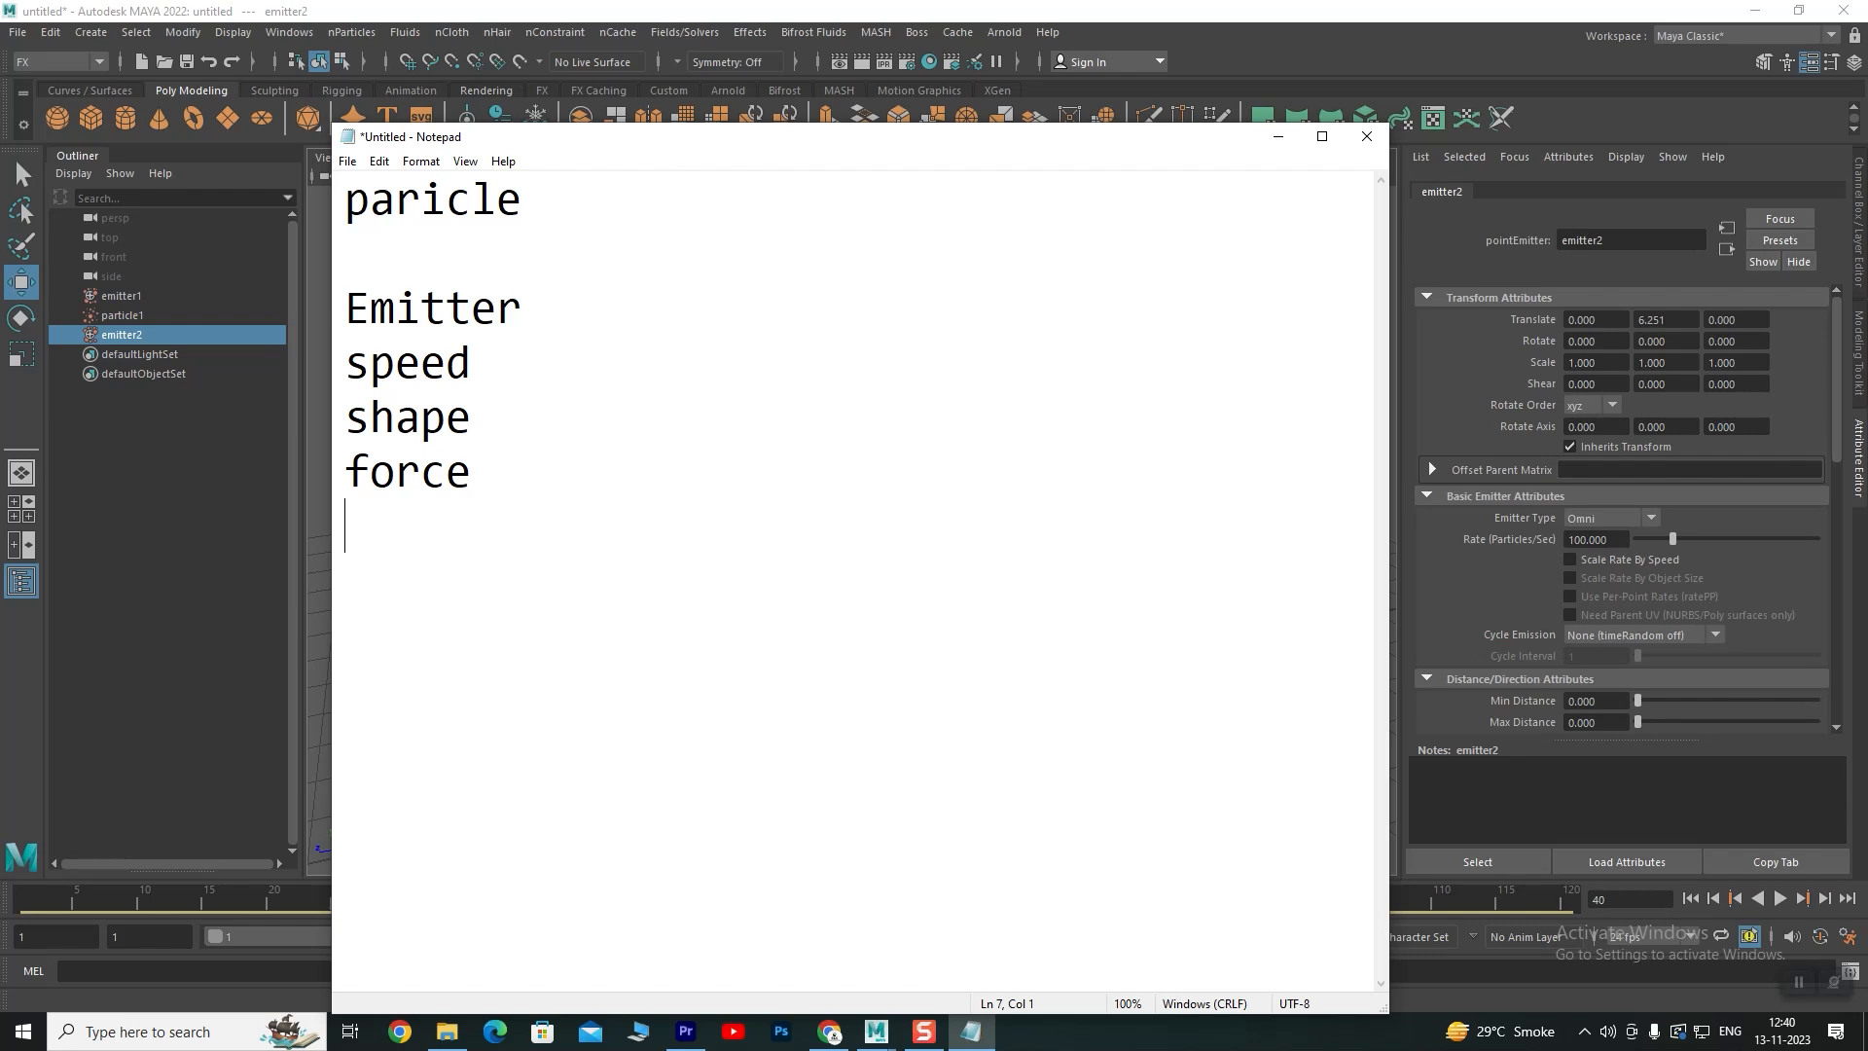
{"action": "left_click_drag", "start_coordinate": [479, 476], "coordinate": [340, 307]}
{"action": "left_click", "coordinate": [584, 416]}
Return to Maya and start a new scene without saving the current one
{"action": "left_click", "coordinate": [1019, 14]}
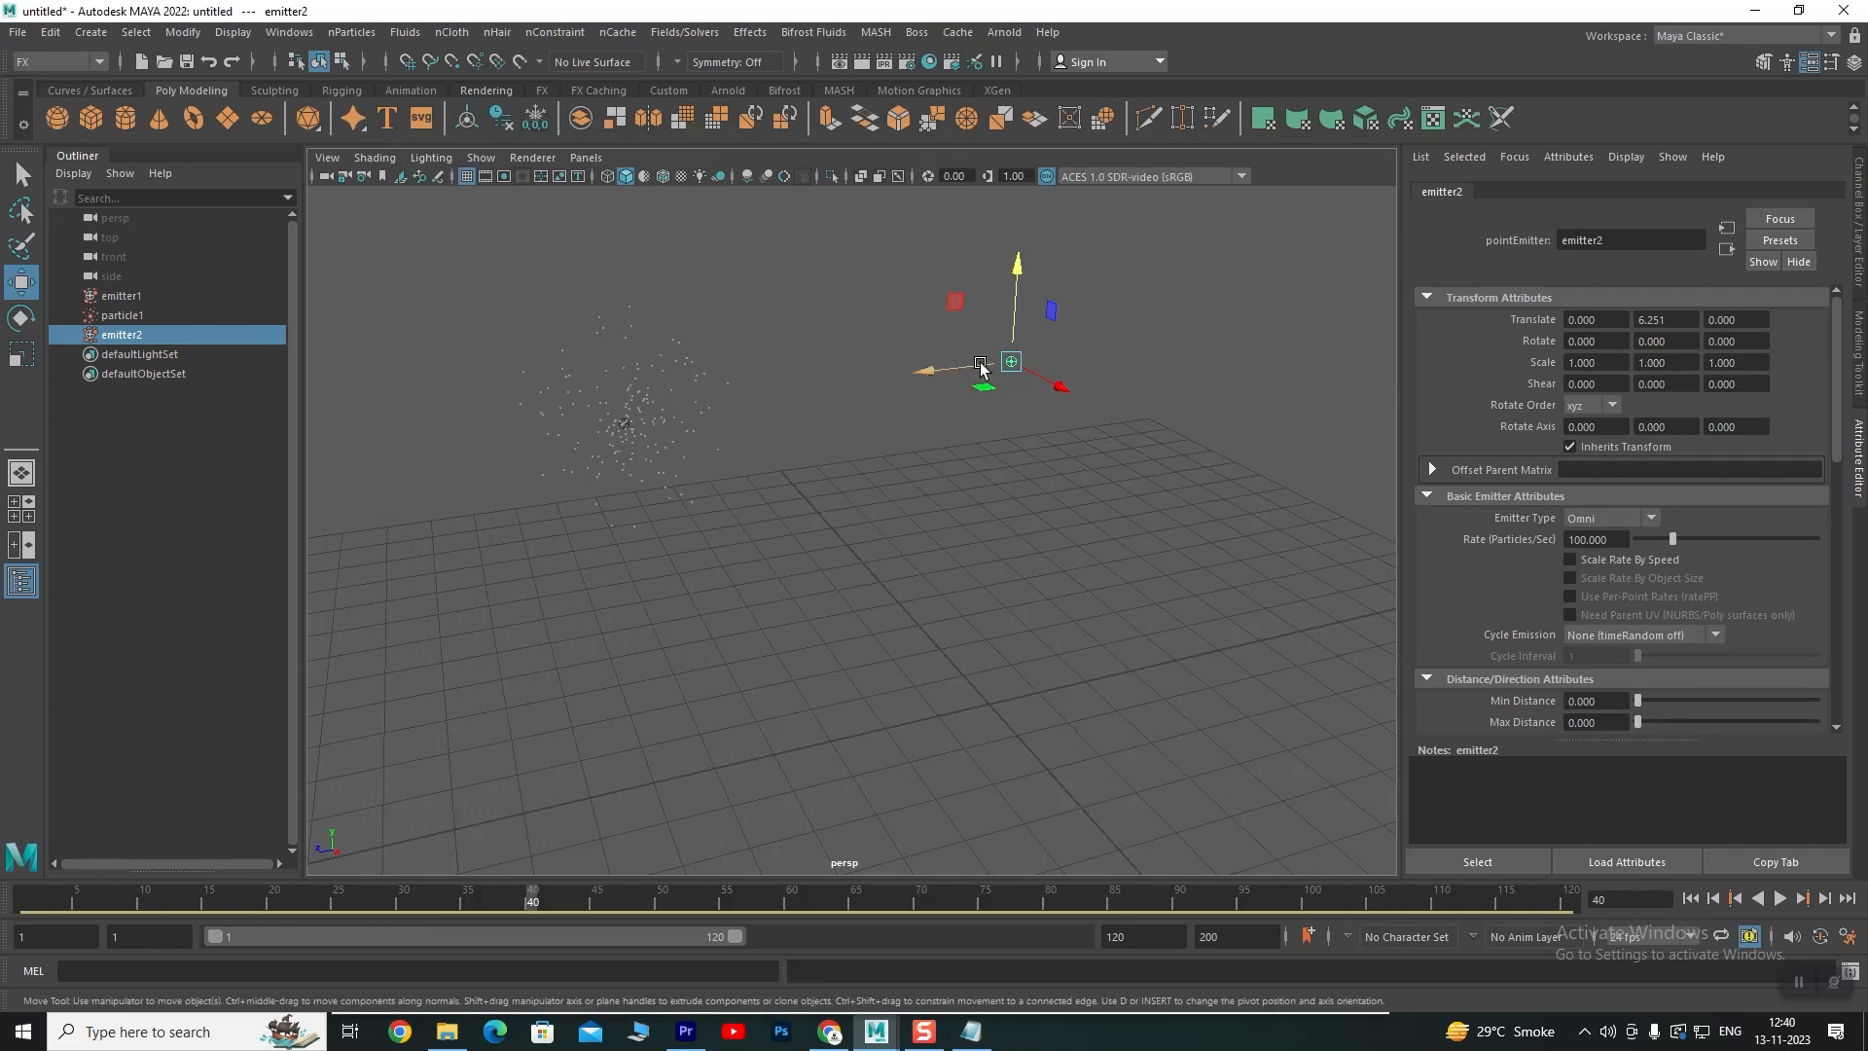
{"action": "left_click", "coordinate": [17, 32]}
{"action": "left_click", "coordinate": [44, 86]}
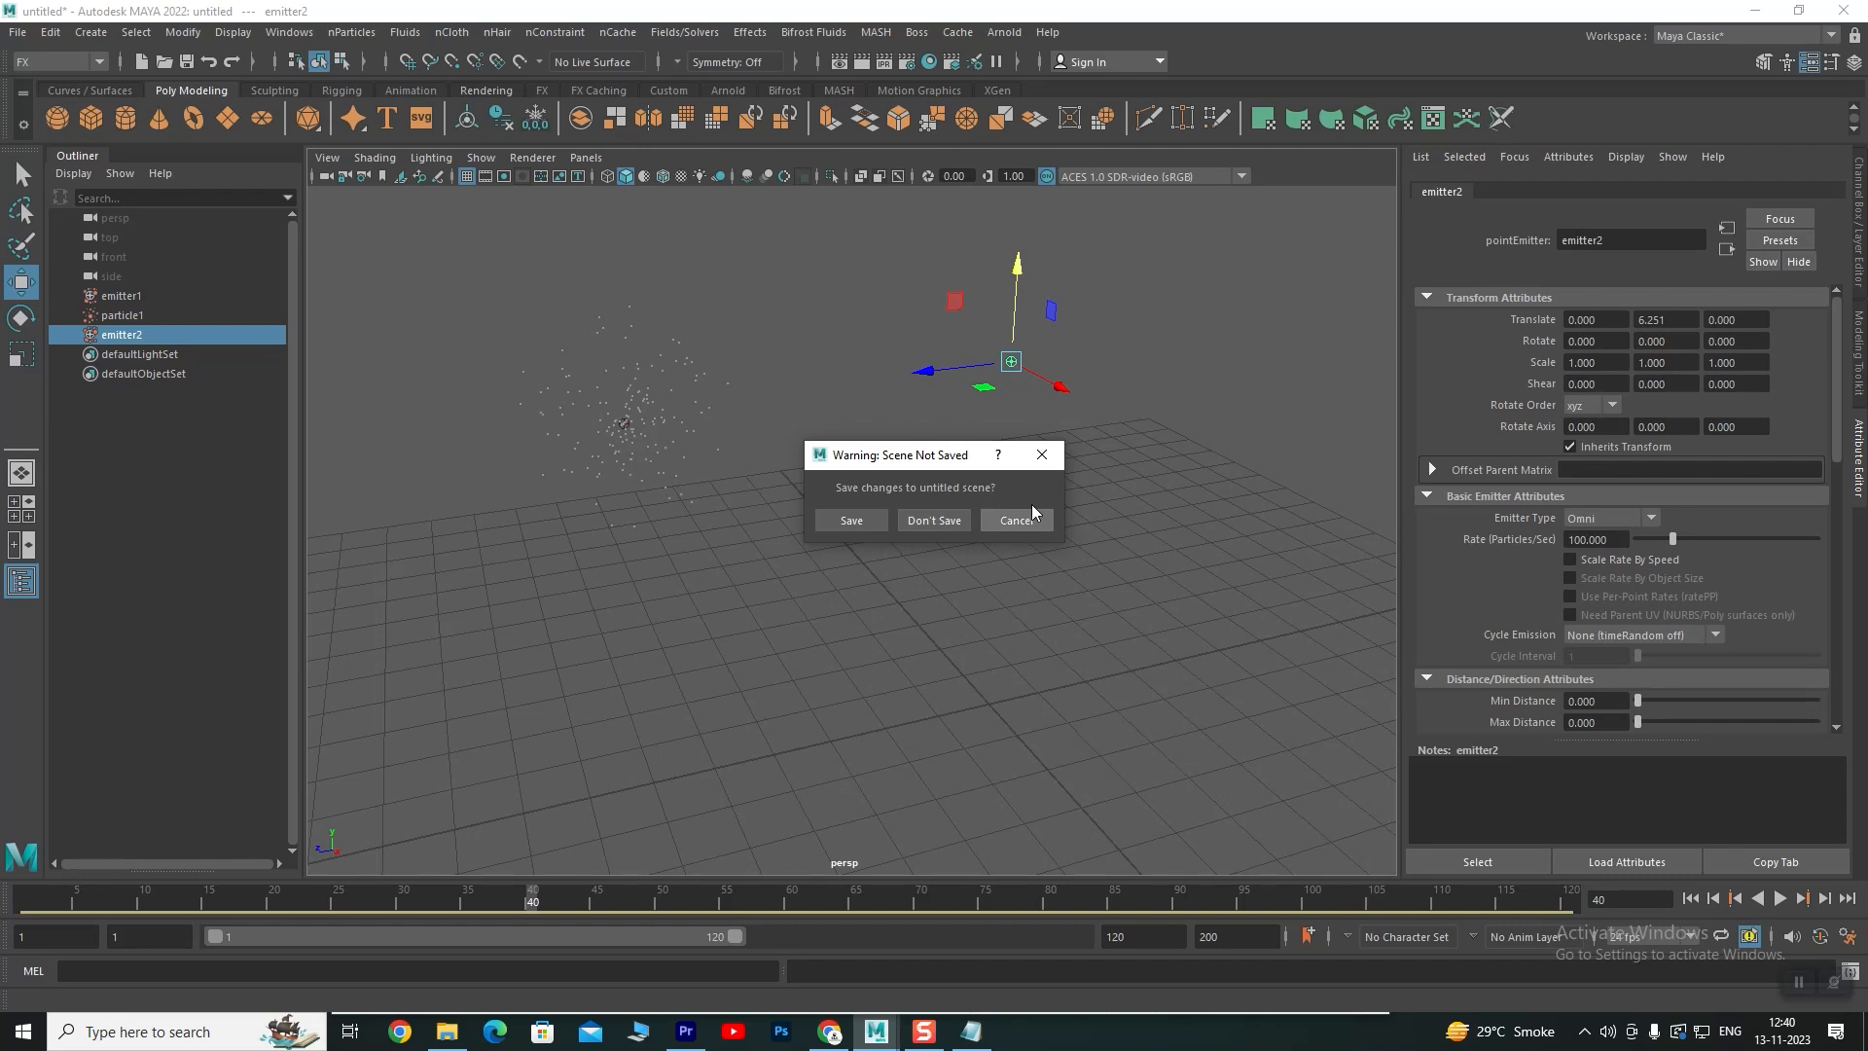
{"action": "left_click", "coordinate": [934, 520]}
Create an nParticle emitter at the origin with the default options
{"action": "left_click", "coordinate": [356, 35]}
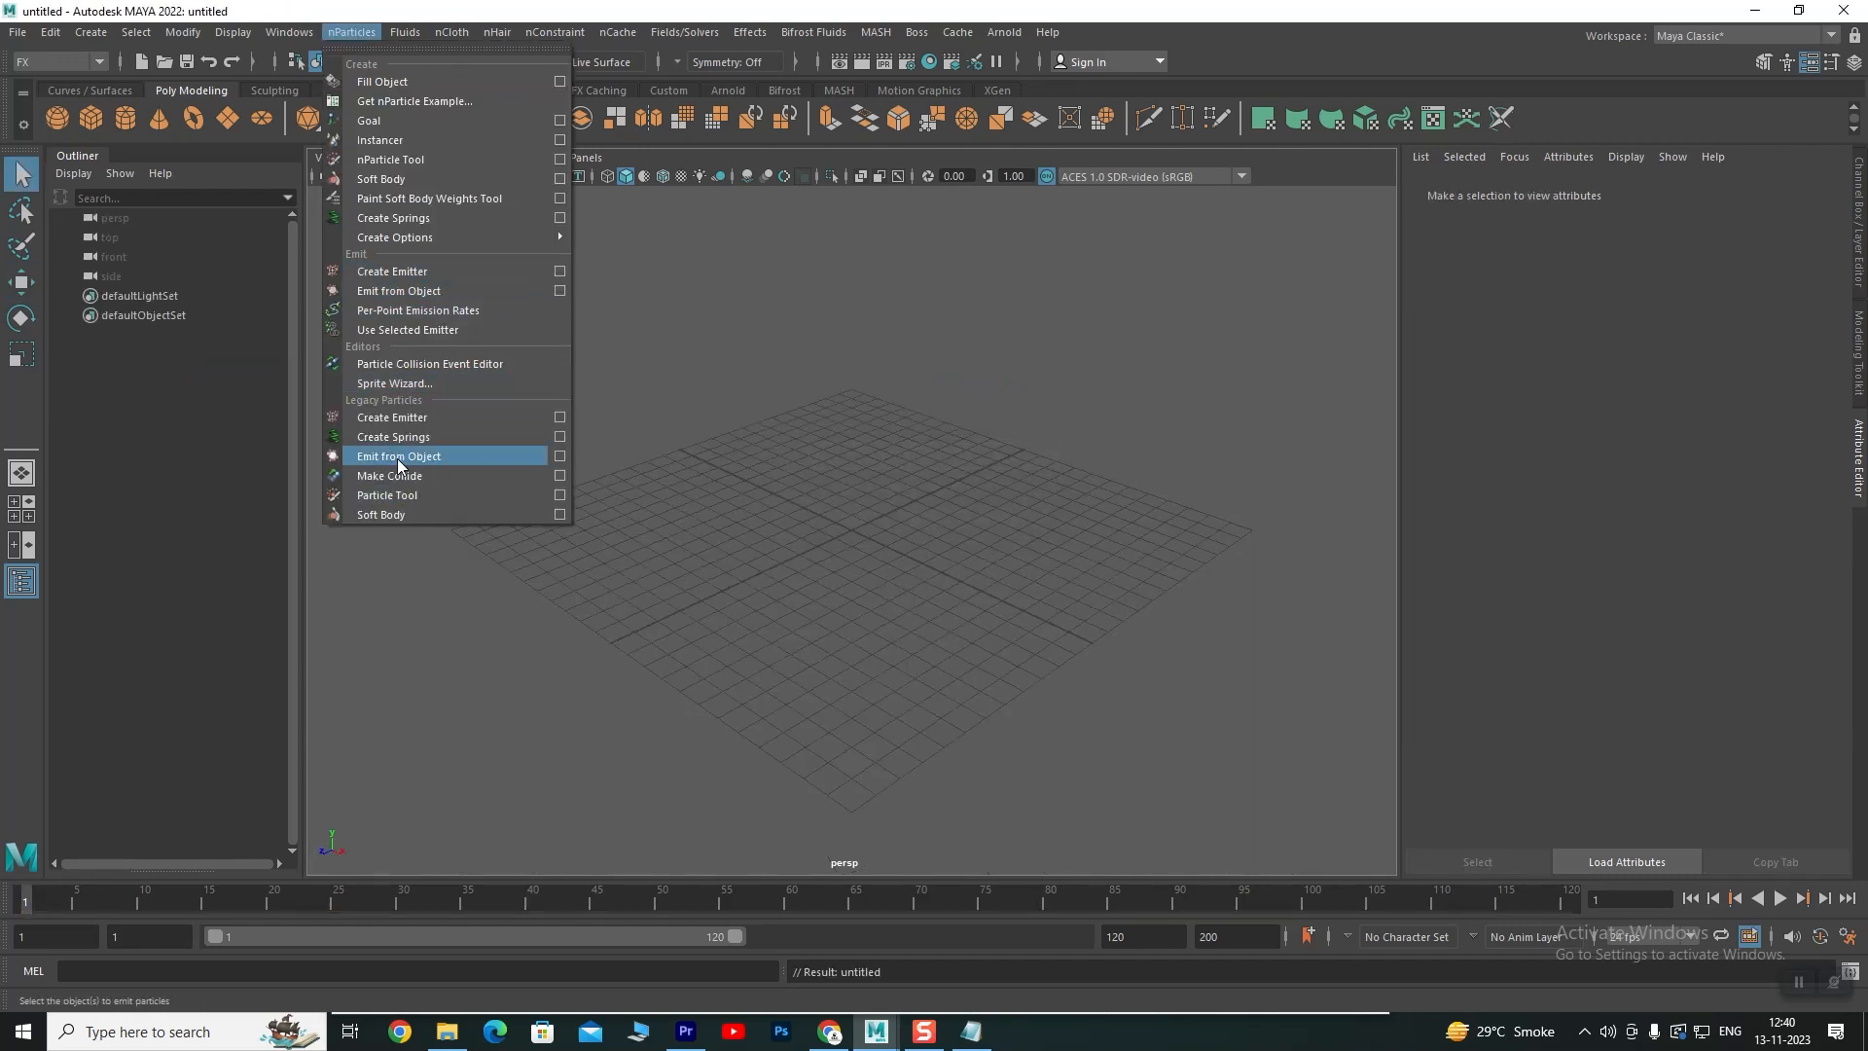
{"action": "left_click", "coordinate": [415, 274]}
{"action": "left_click_drag", "start_coordinate": [866, 562], "coordinate": [888, 619], "text": "alt"}
{"action": "middle_click_drag", "start_coordinate": [889, 621], "coordinate": [857, 723], "text": "alt"}
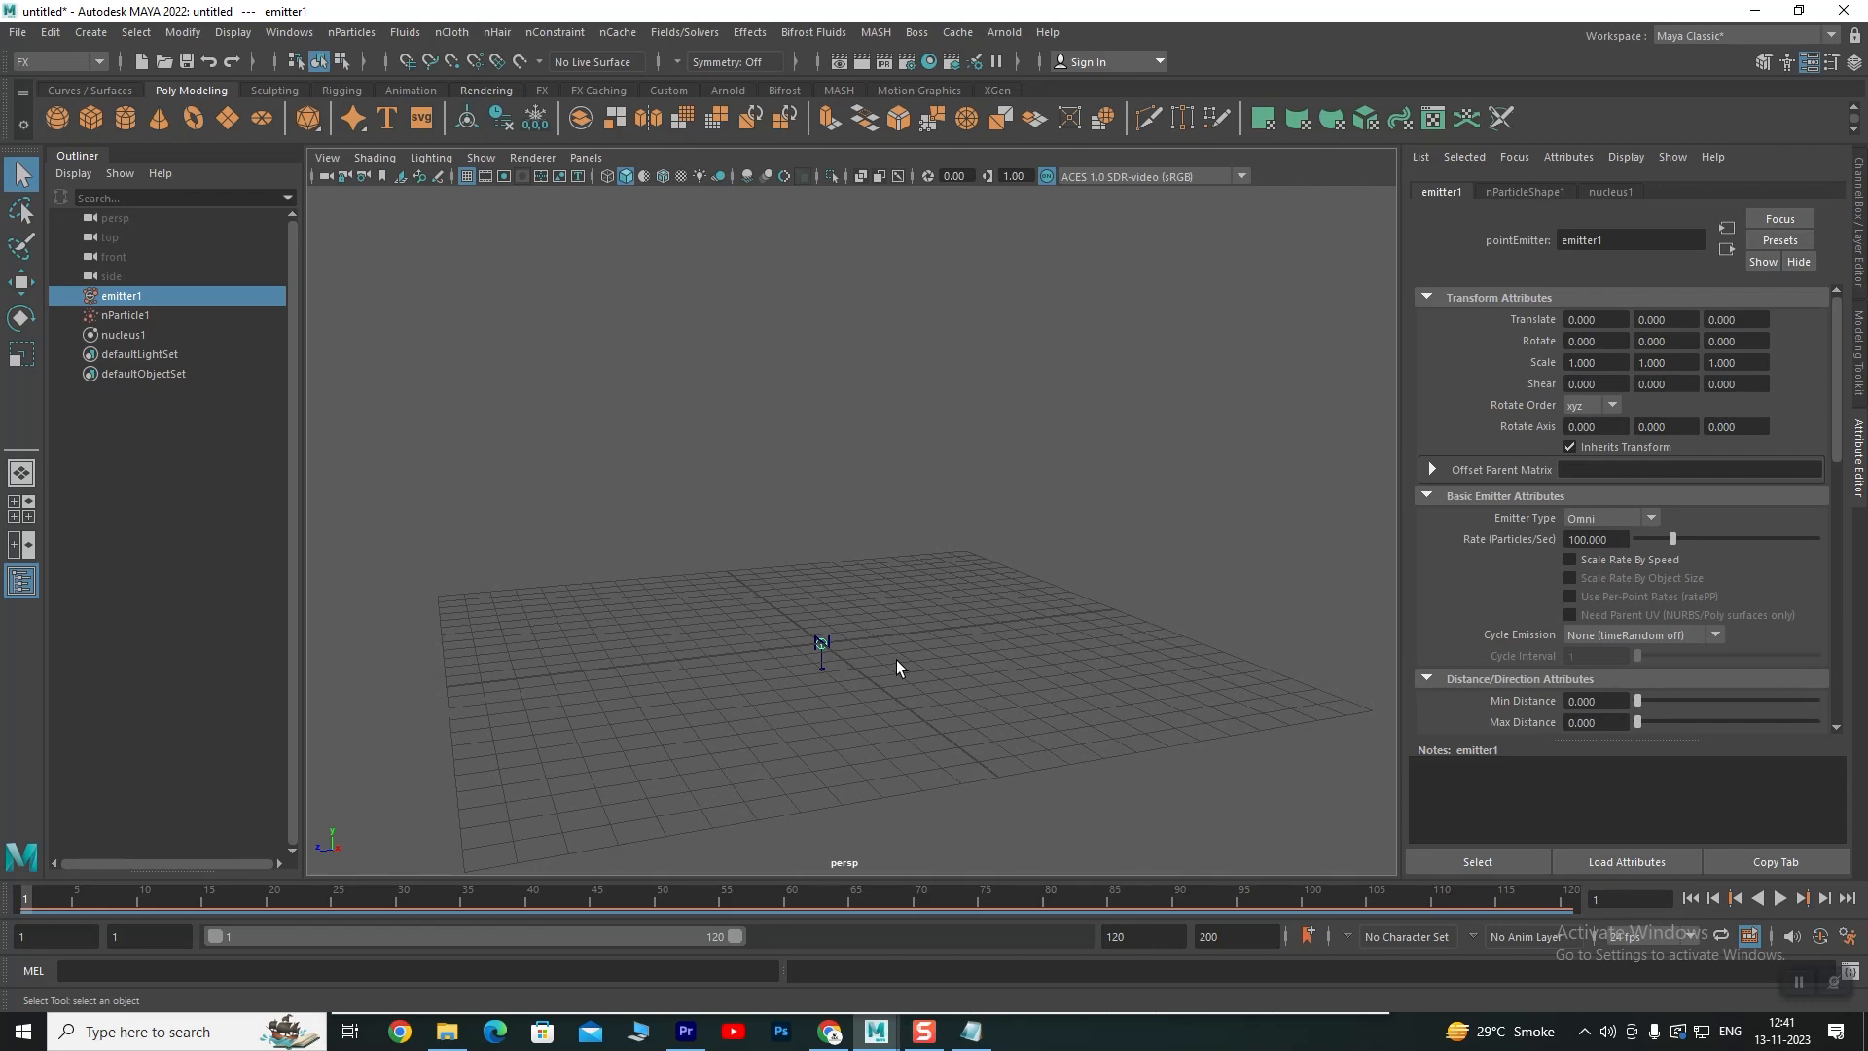
Select the emitter, nParticle and nucleus objects in turn to examine what the nParticle emitter consists of
{"action": "left_click_drag", "start_coordinate": [896, 588], "coordinate": [713, 735]}
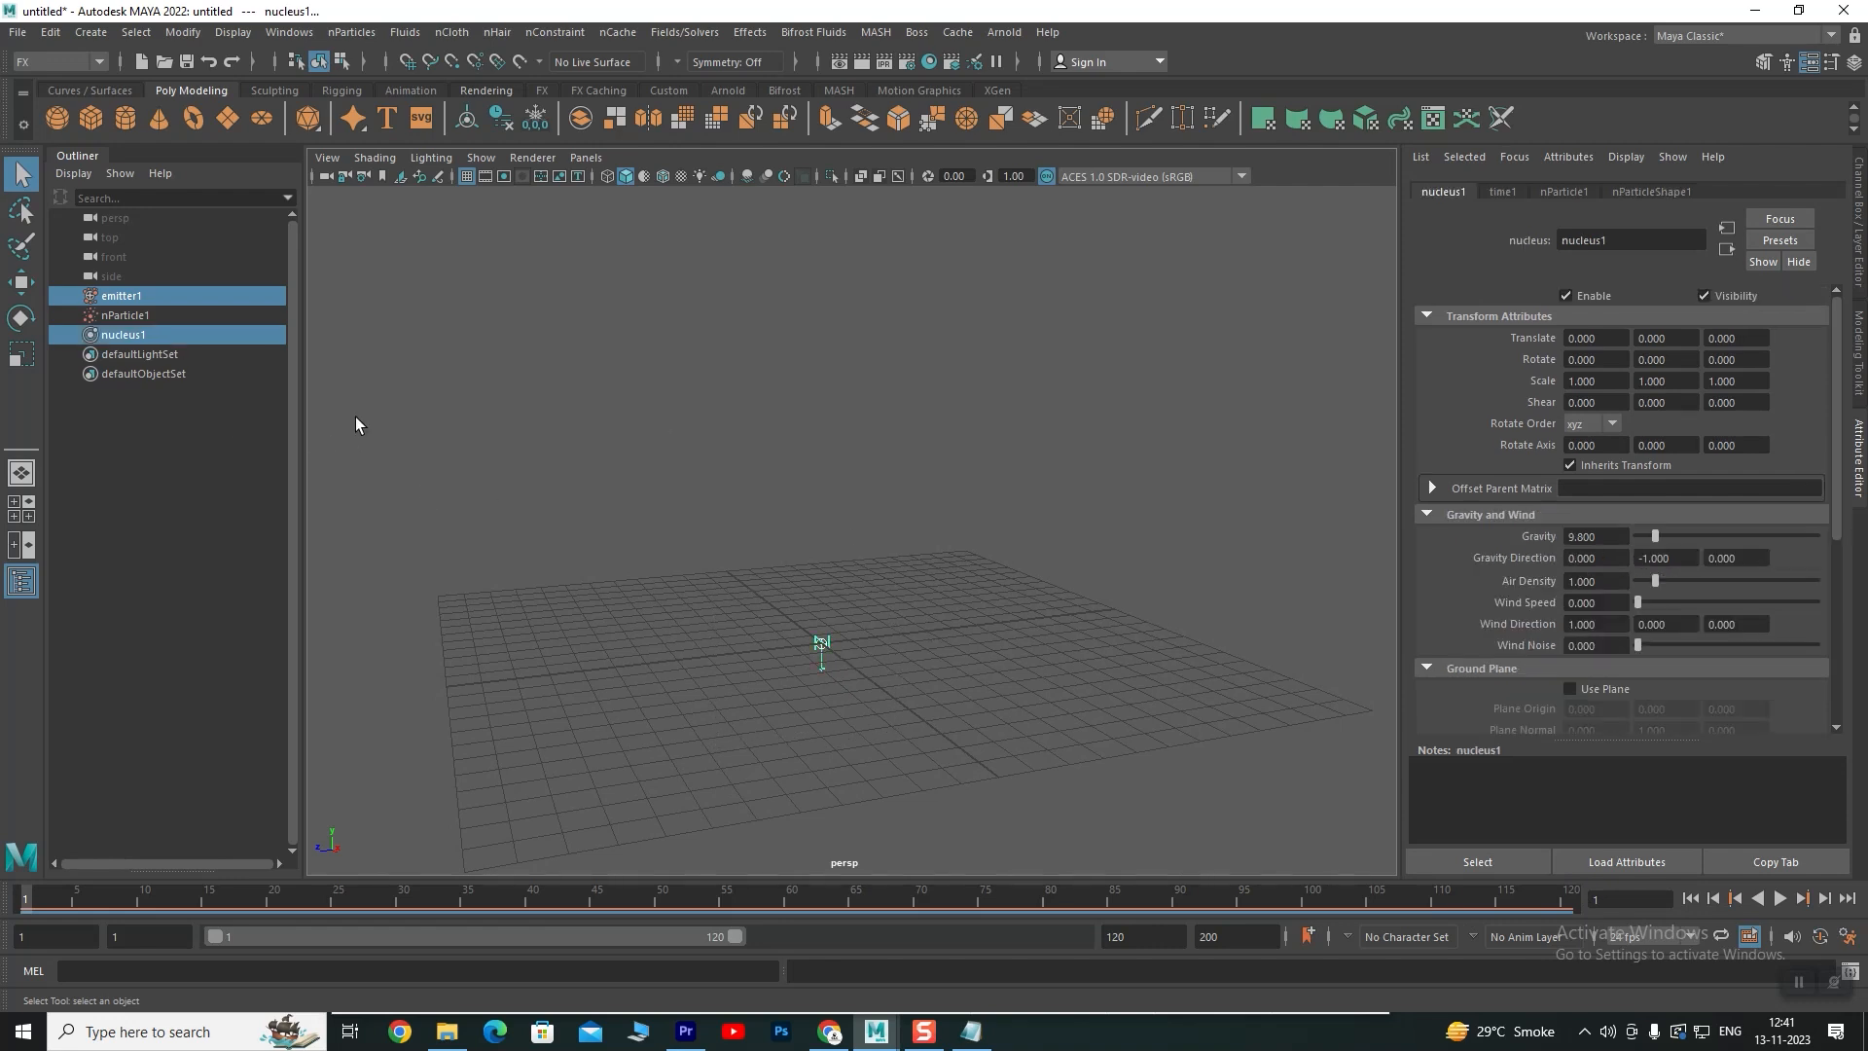
{"action": "left_click", "coordinate": [148, 298]}
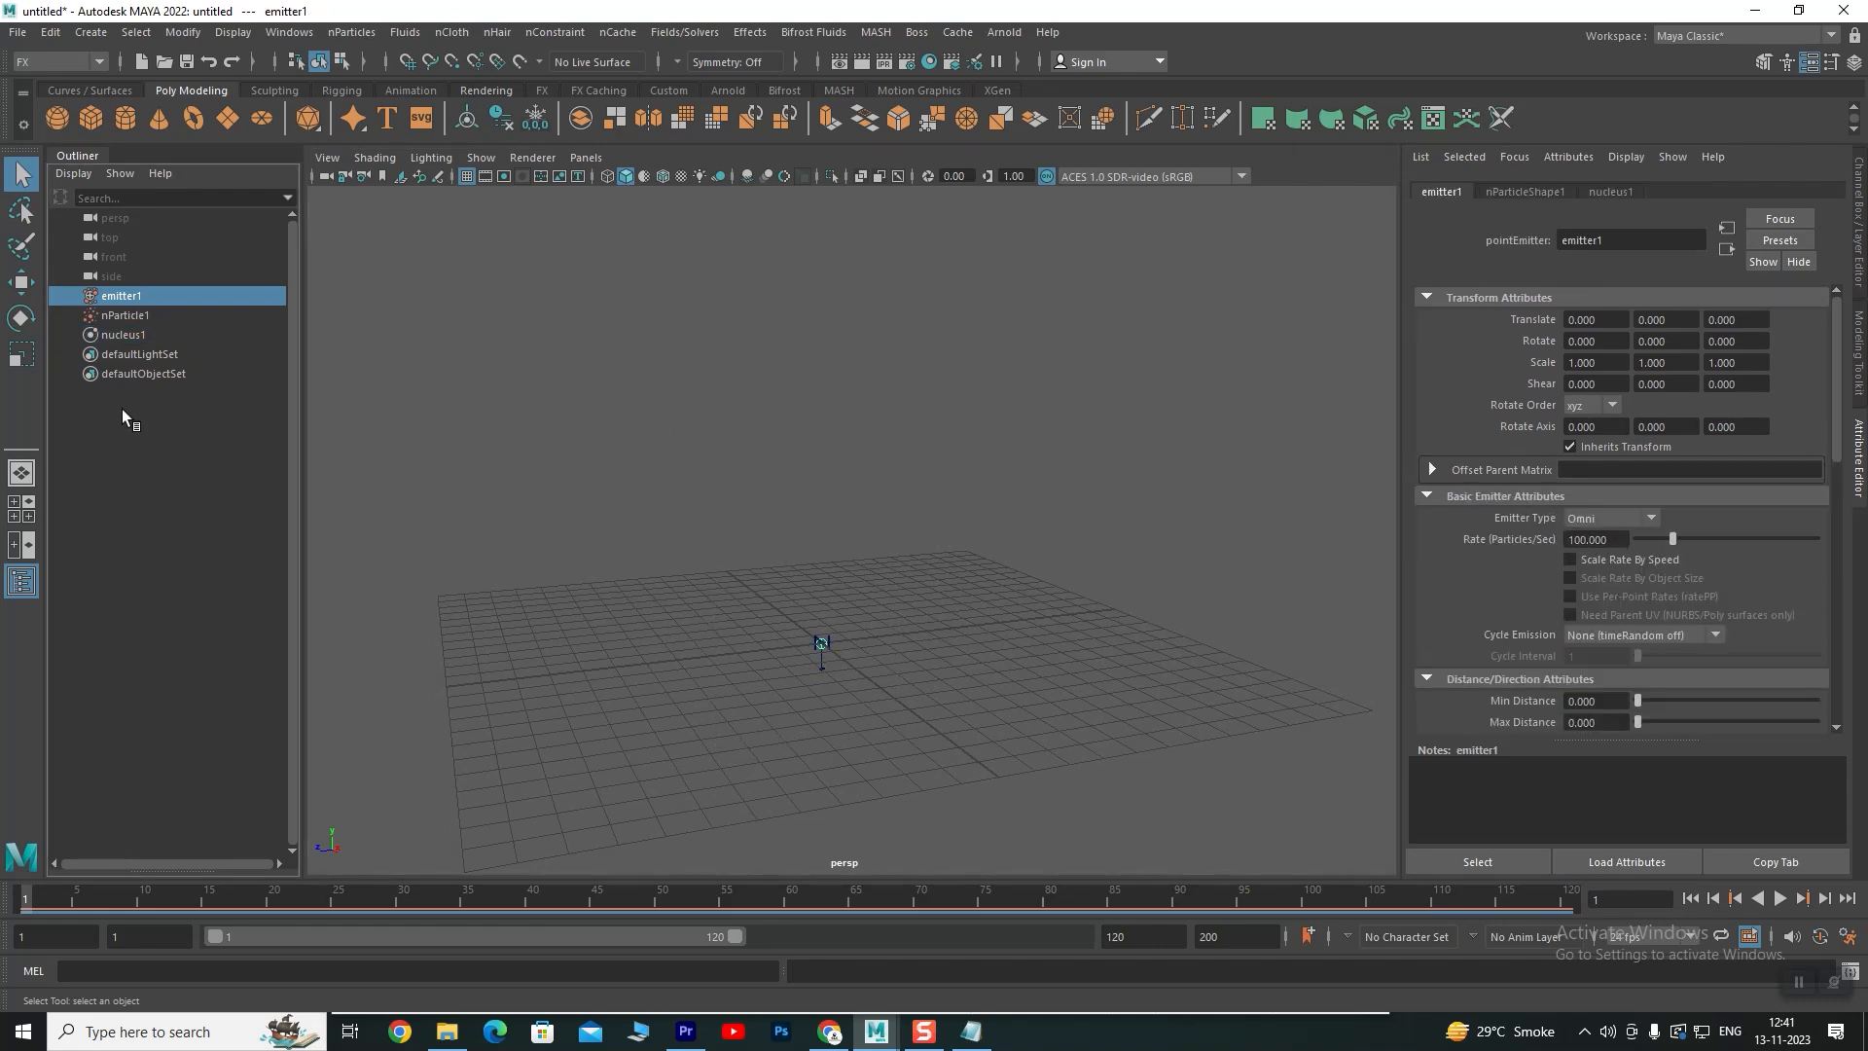
{"action": "left_click", "coordinate": [126, 315]}
{"action": "left_click_drag", "start_coordinate": [963, 593], "coordinate": [644, 819]}
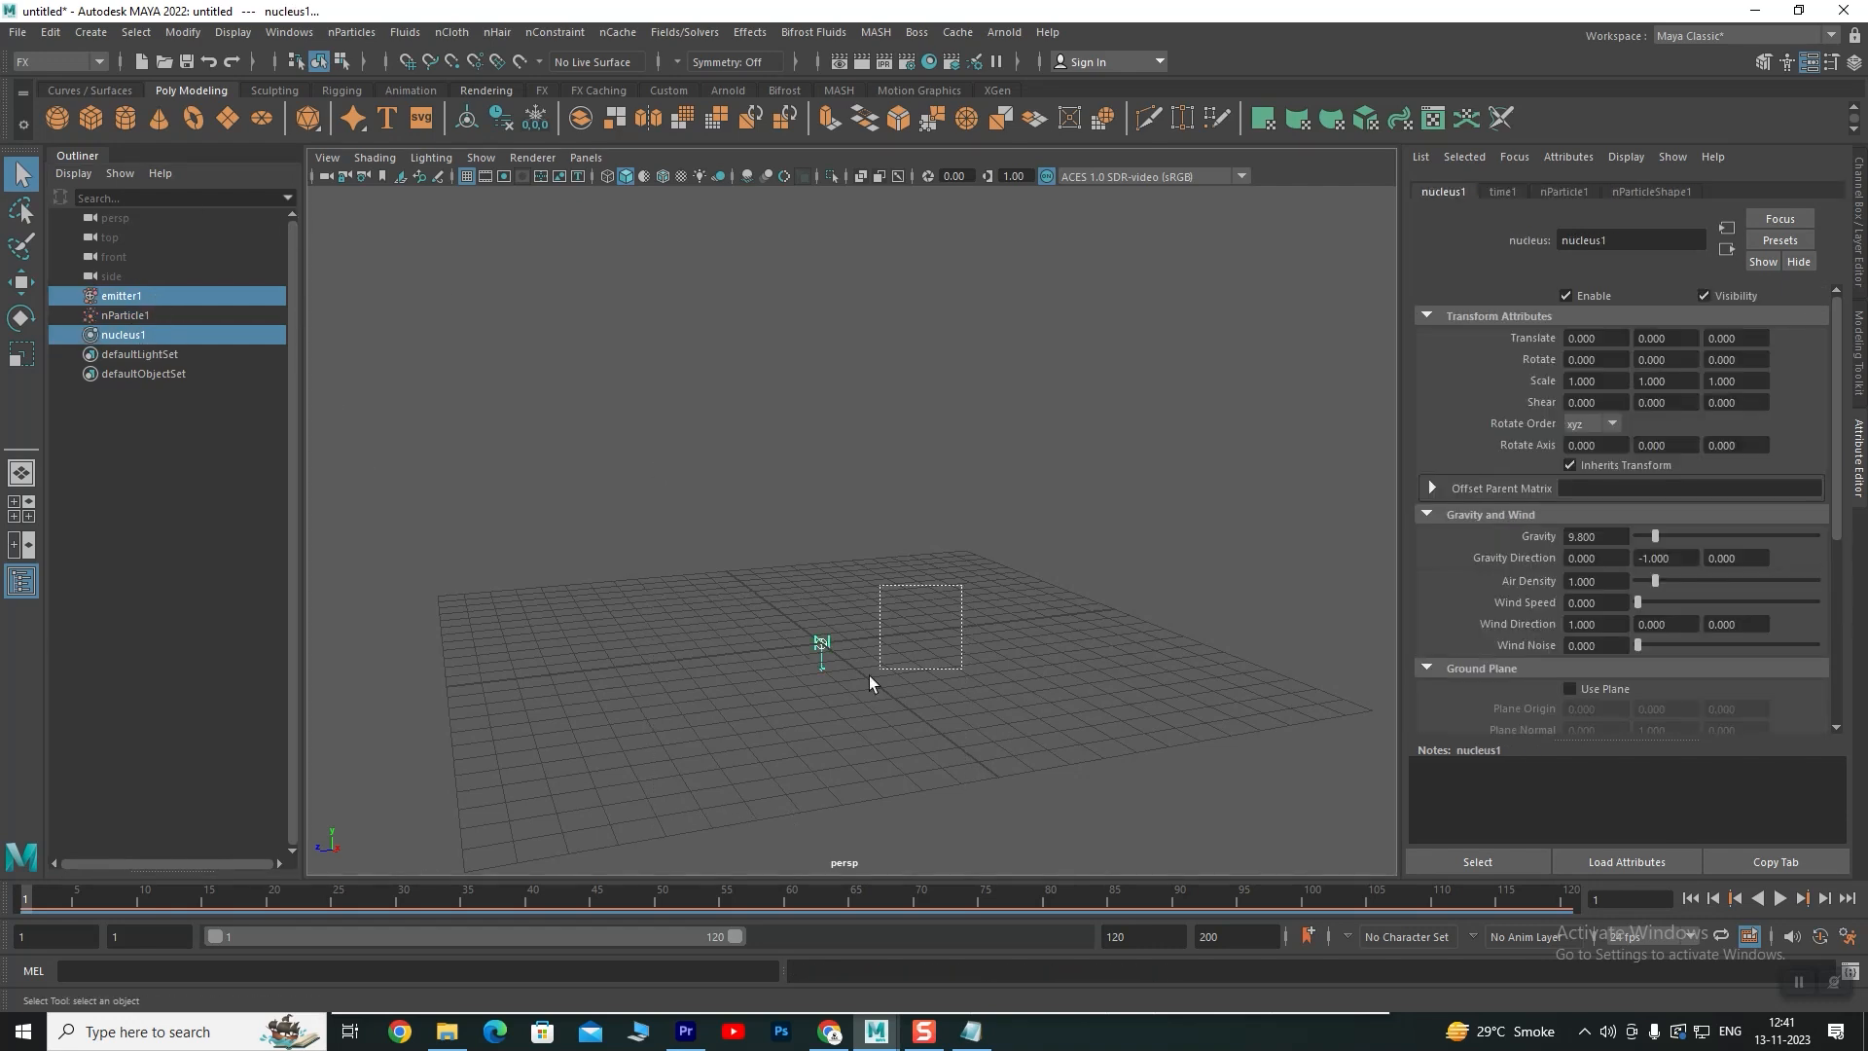
{"action": "left_click", "coordinate": [190, 392]}
{"action": "left_click", "coordinate": [125, 313]}
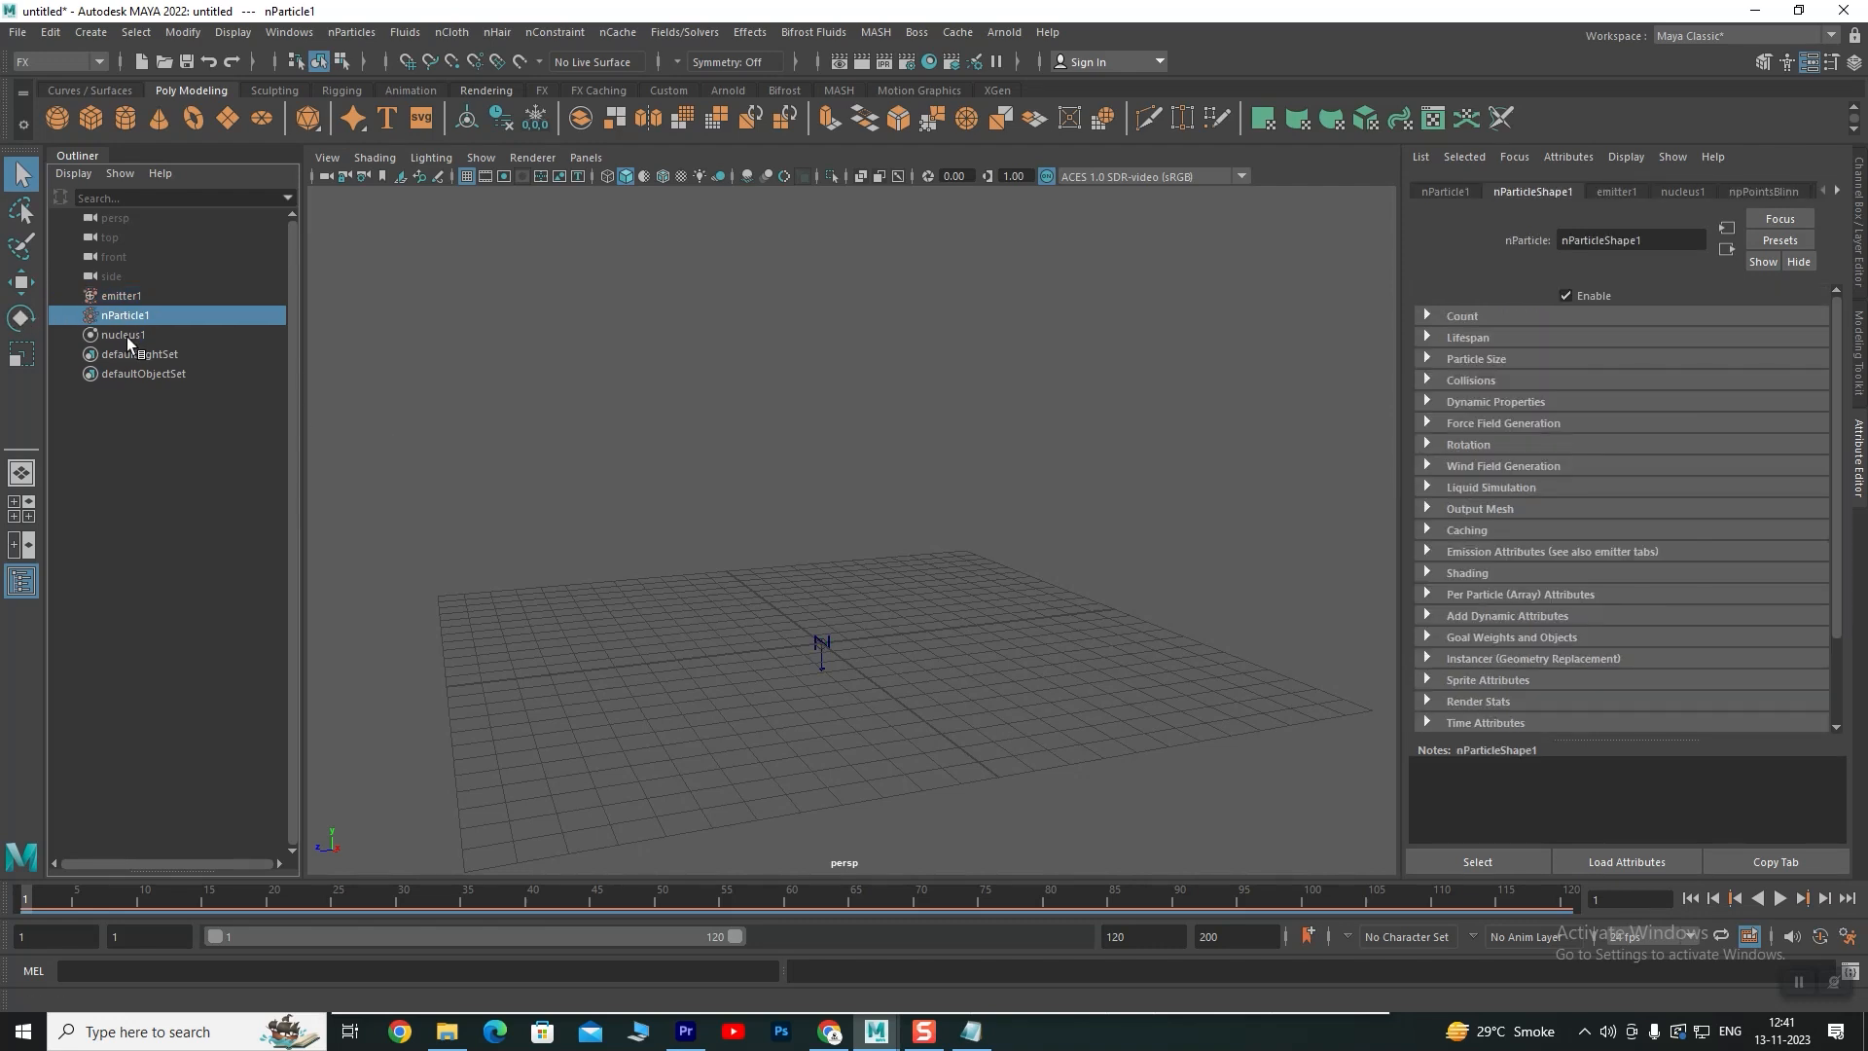
{"action": "left_click", "coordinate": [131, 334]}
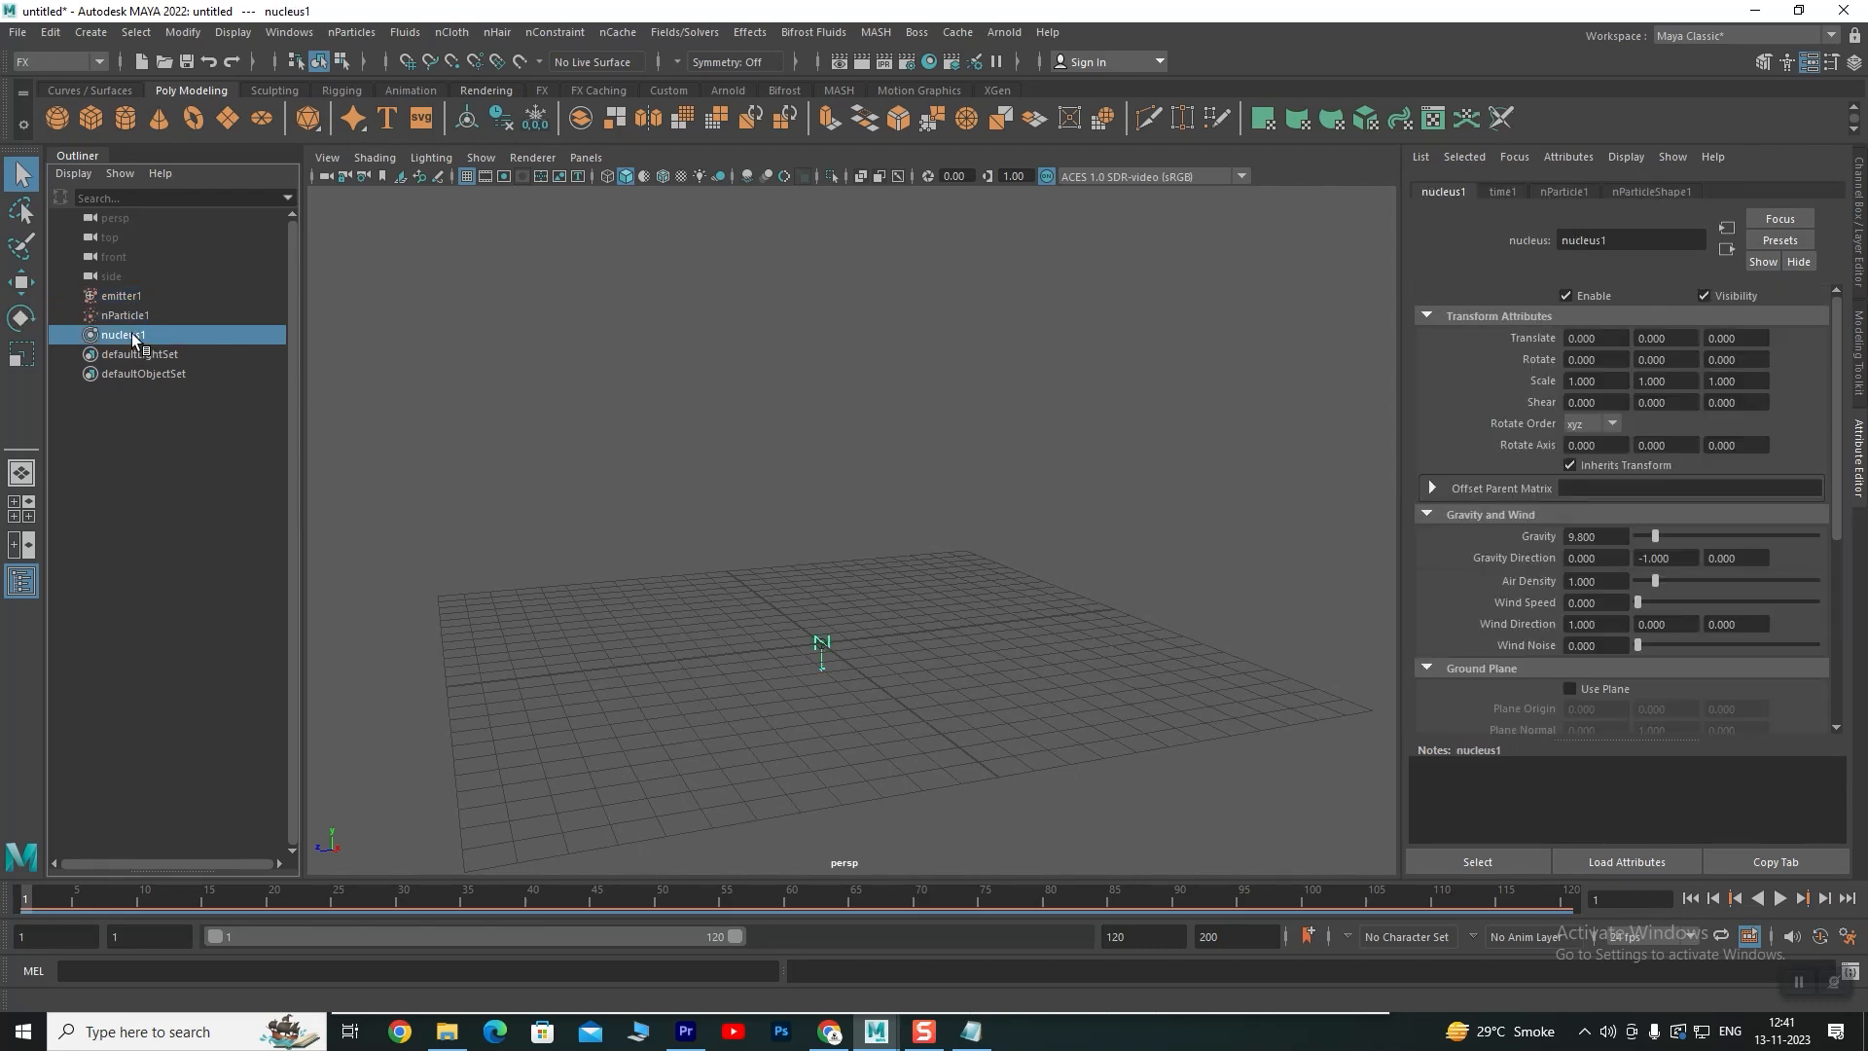
Move the emitter straight up to about 7.27 in Y and play the simulation, stopping at about frame 51
{"action": "left_click", "coordinate": [127, 295]}
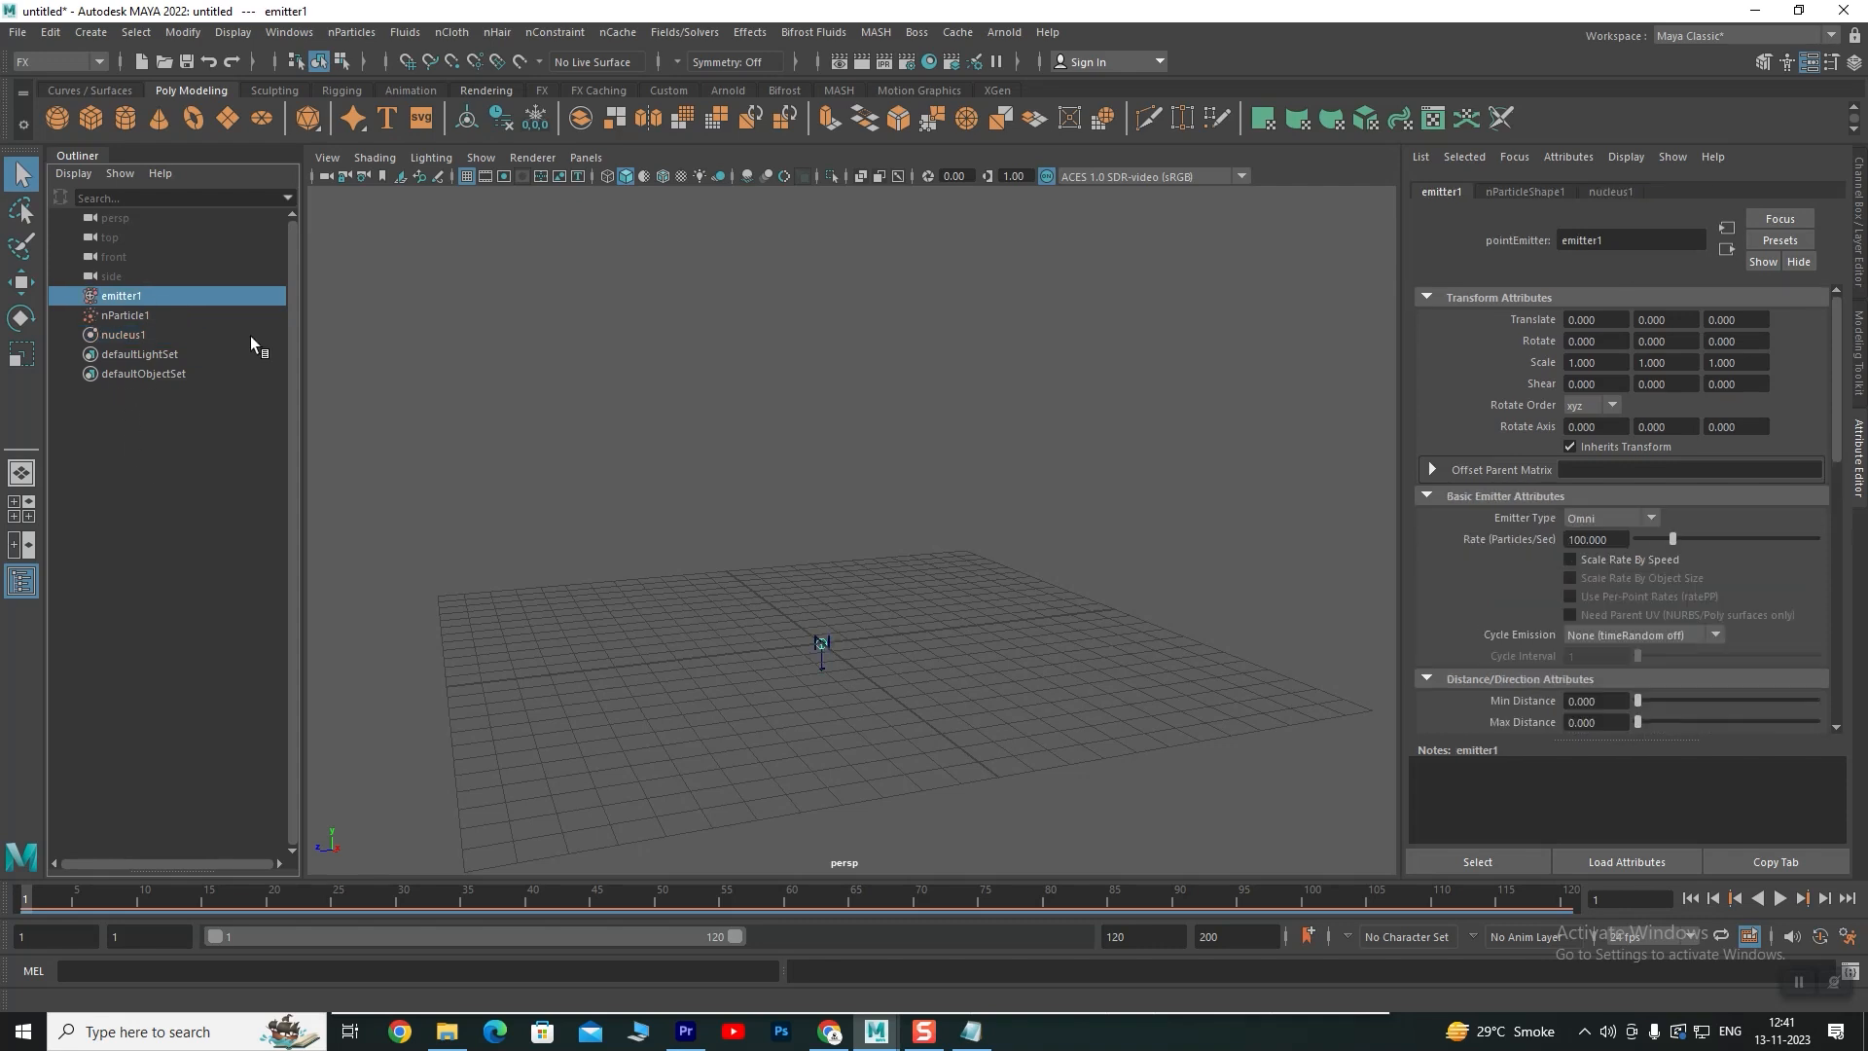
{"action": "key", "text": "w"}
{"action": "left_click_drag", "start_coordinate": [821, 557], "coordinate": [823, 335]}
{"action": "scroll", "coordinate": [832, 477], "scroll_direction": "up", "scroll_amount": 5}
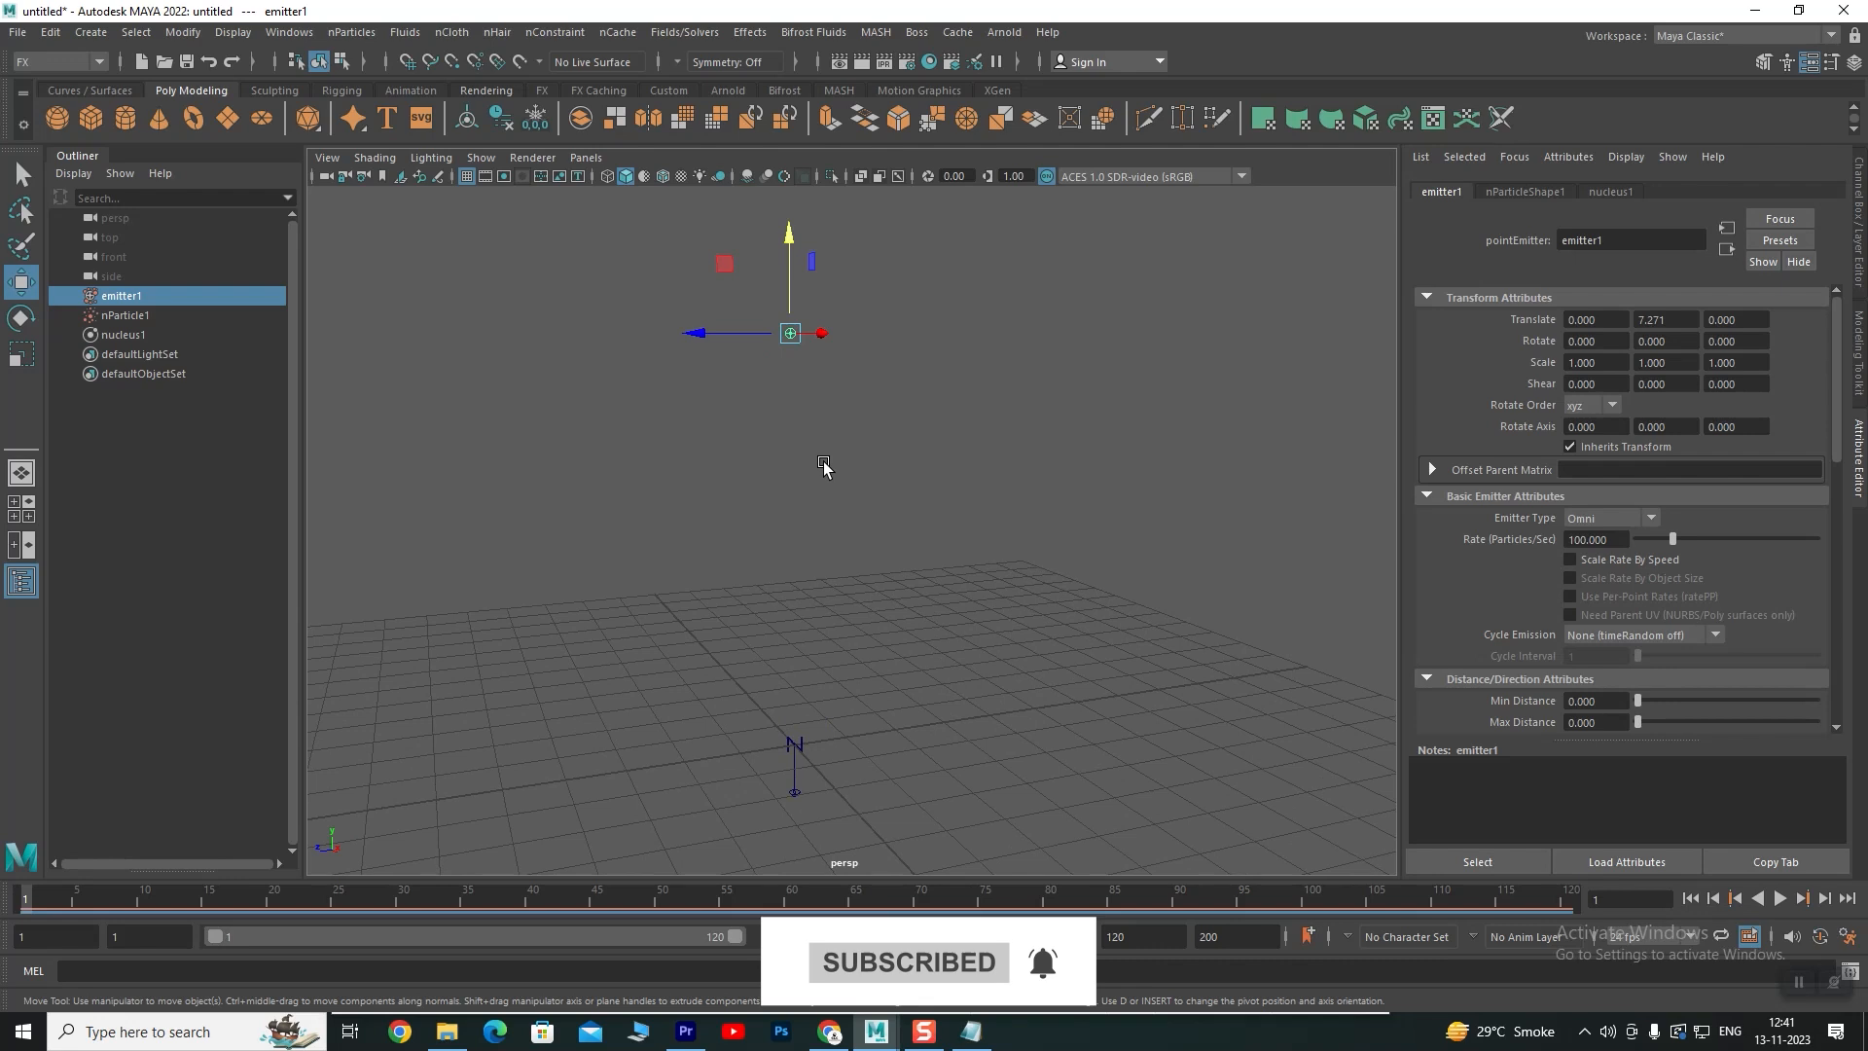
{"action": "middle_click_drag", "start_coordinate": [776, 570], "coordinate": [808, 596], "text": "alt"}
{"action": "left_click_drag", "start_coordinate": [808, 596], "coordinate": [836, 791], "text": "alt"}
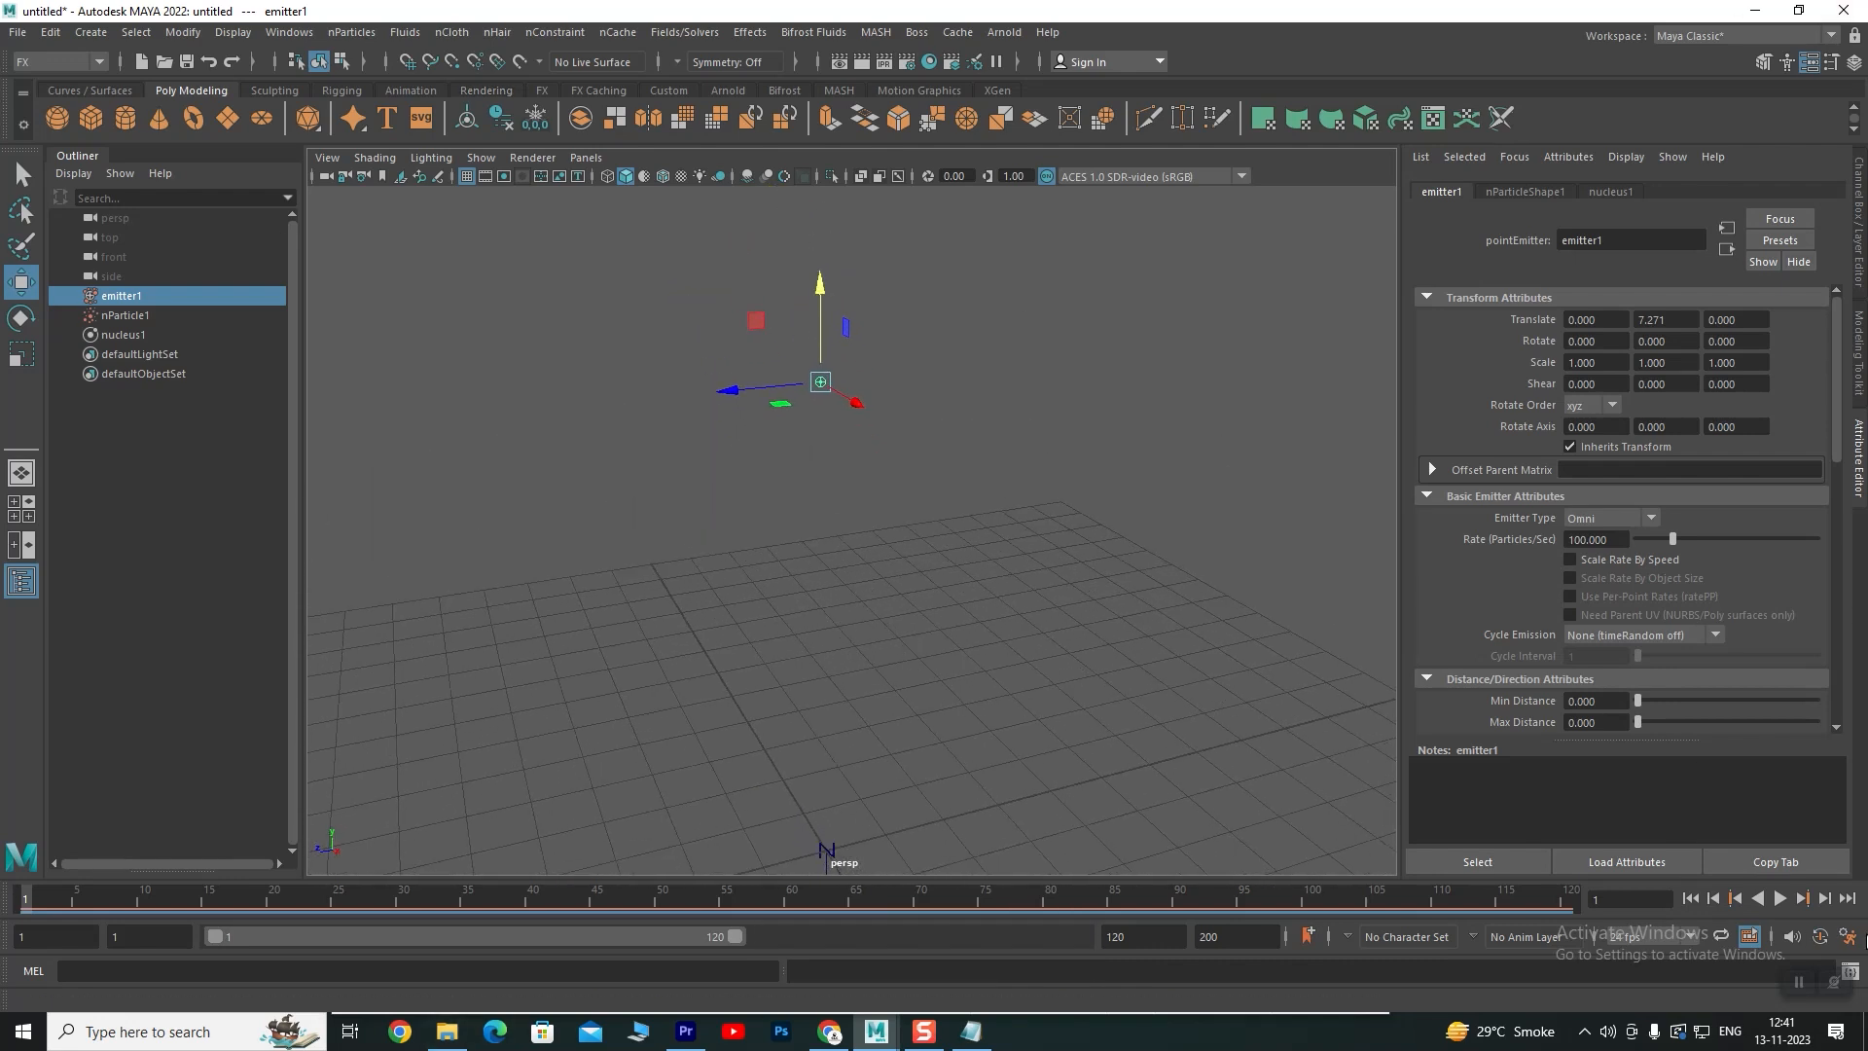
{"action": "left_click", "coordinate": [1779, 899]}
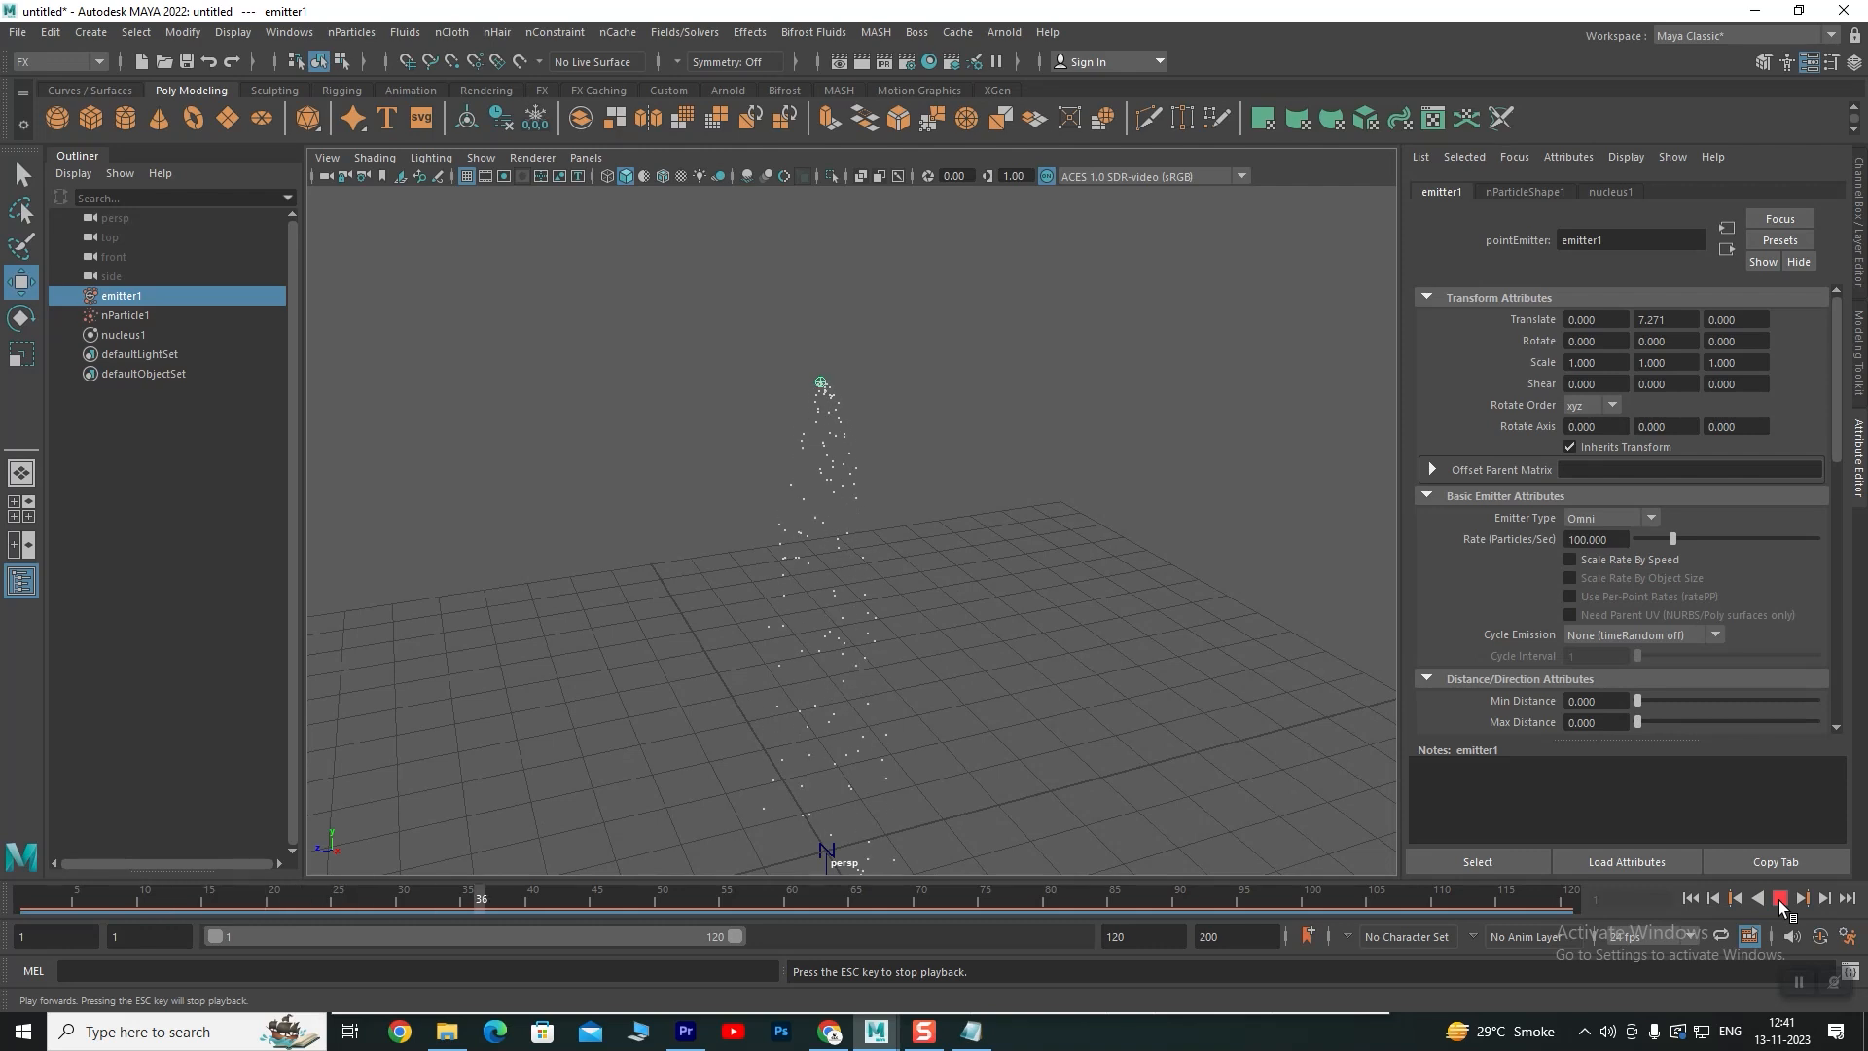
{"action": "left_click", "coordinate": [1779, 899]}
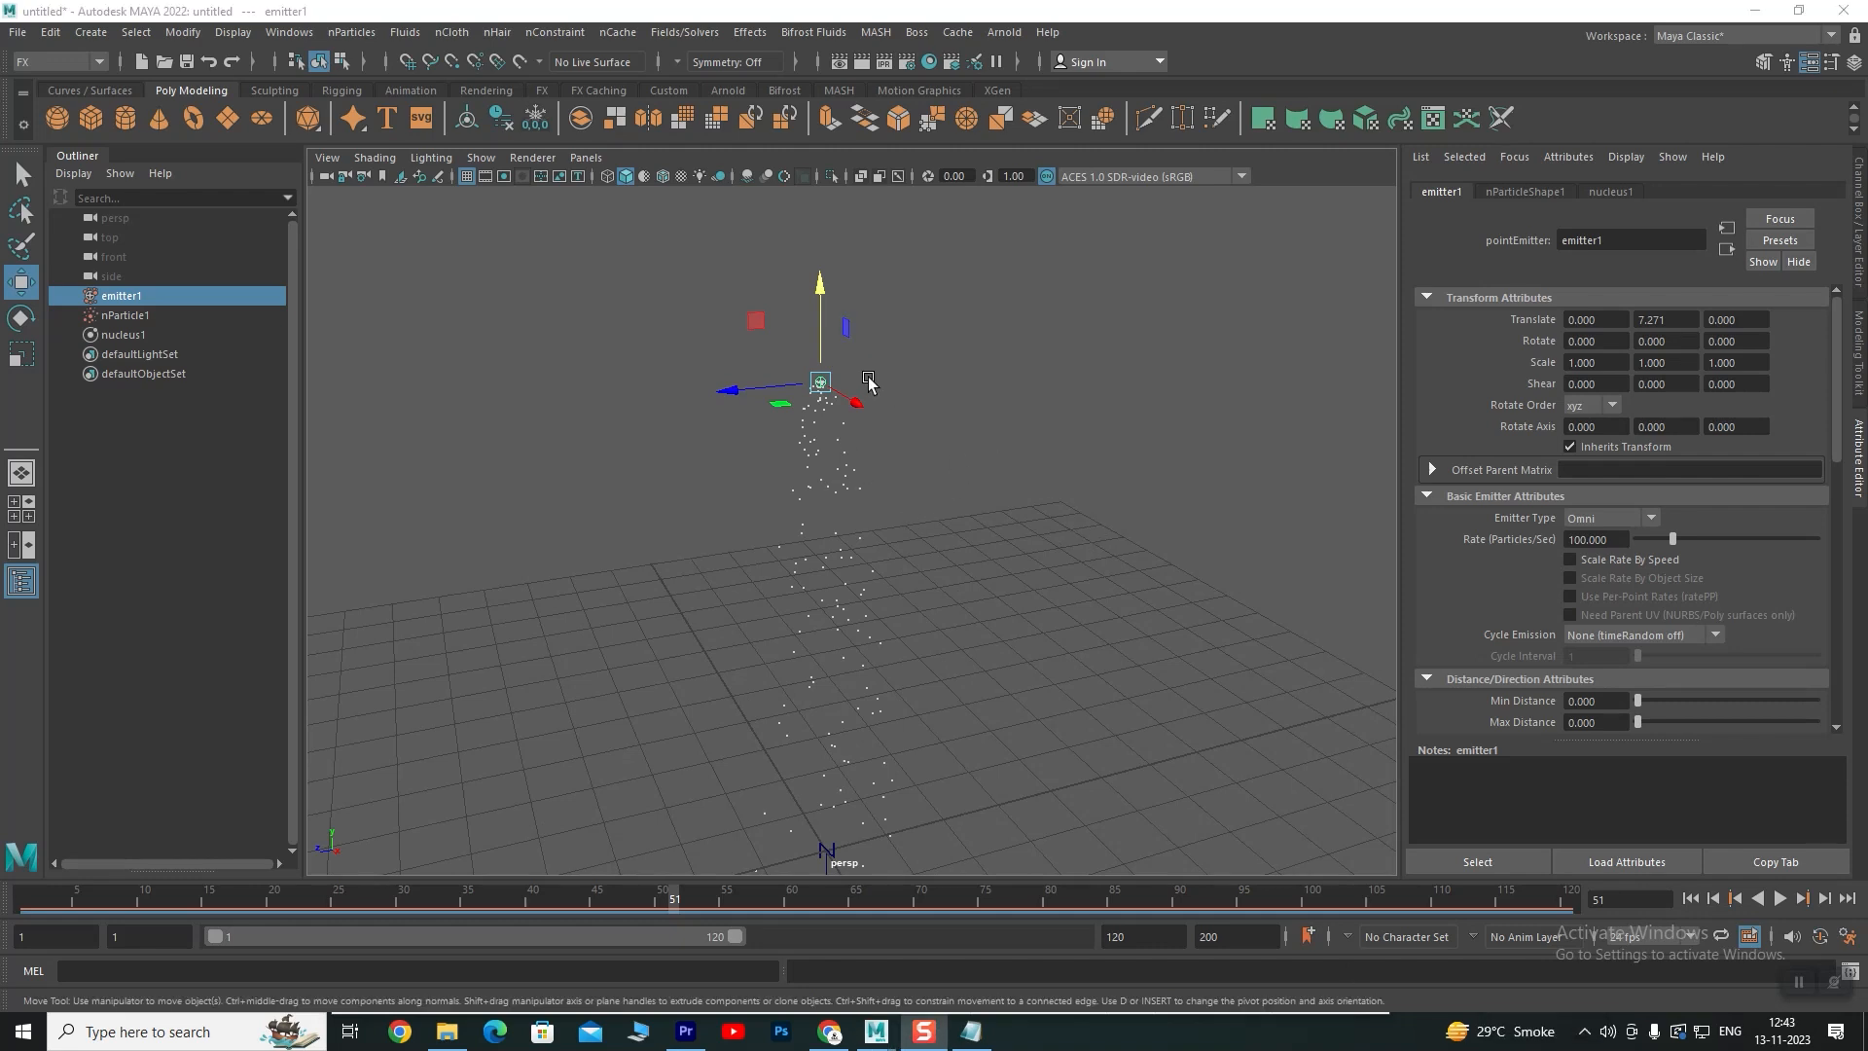
Inspect the falling particles near the emitter, box-select around their source, and clear the selection
{"action": "scroll", "coordinate": [856, 385], "scroll_direction": "up", "scroll_amount": 3}
{"action": "scroll", "coordinate": [808, 292], "scroll_direction": "down", "scroll_amount": 2}
{"action": "scroll", "coordinate": [829, 325], "scroll_direction": "up", "scroll_amount": 2}
{"action": "scroll", "coordinate": [807, 340], "scroll_direction": "down", "scroll_amount": 2}
{"action": "middle_click_drag", "start_coordinate": [900, 359], "coordinate": [901, 411], "text": "alt"}
{"action": "left_click_drag", "start_coordinate": [914, 370], "coordinate": [668, 450]}
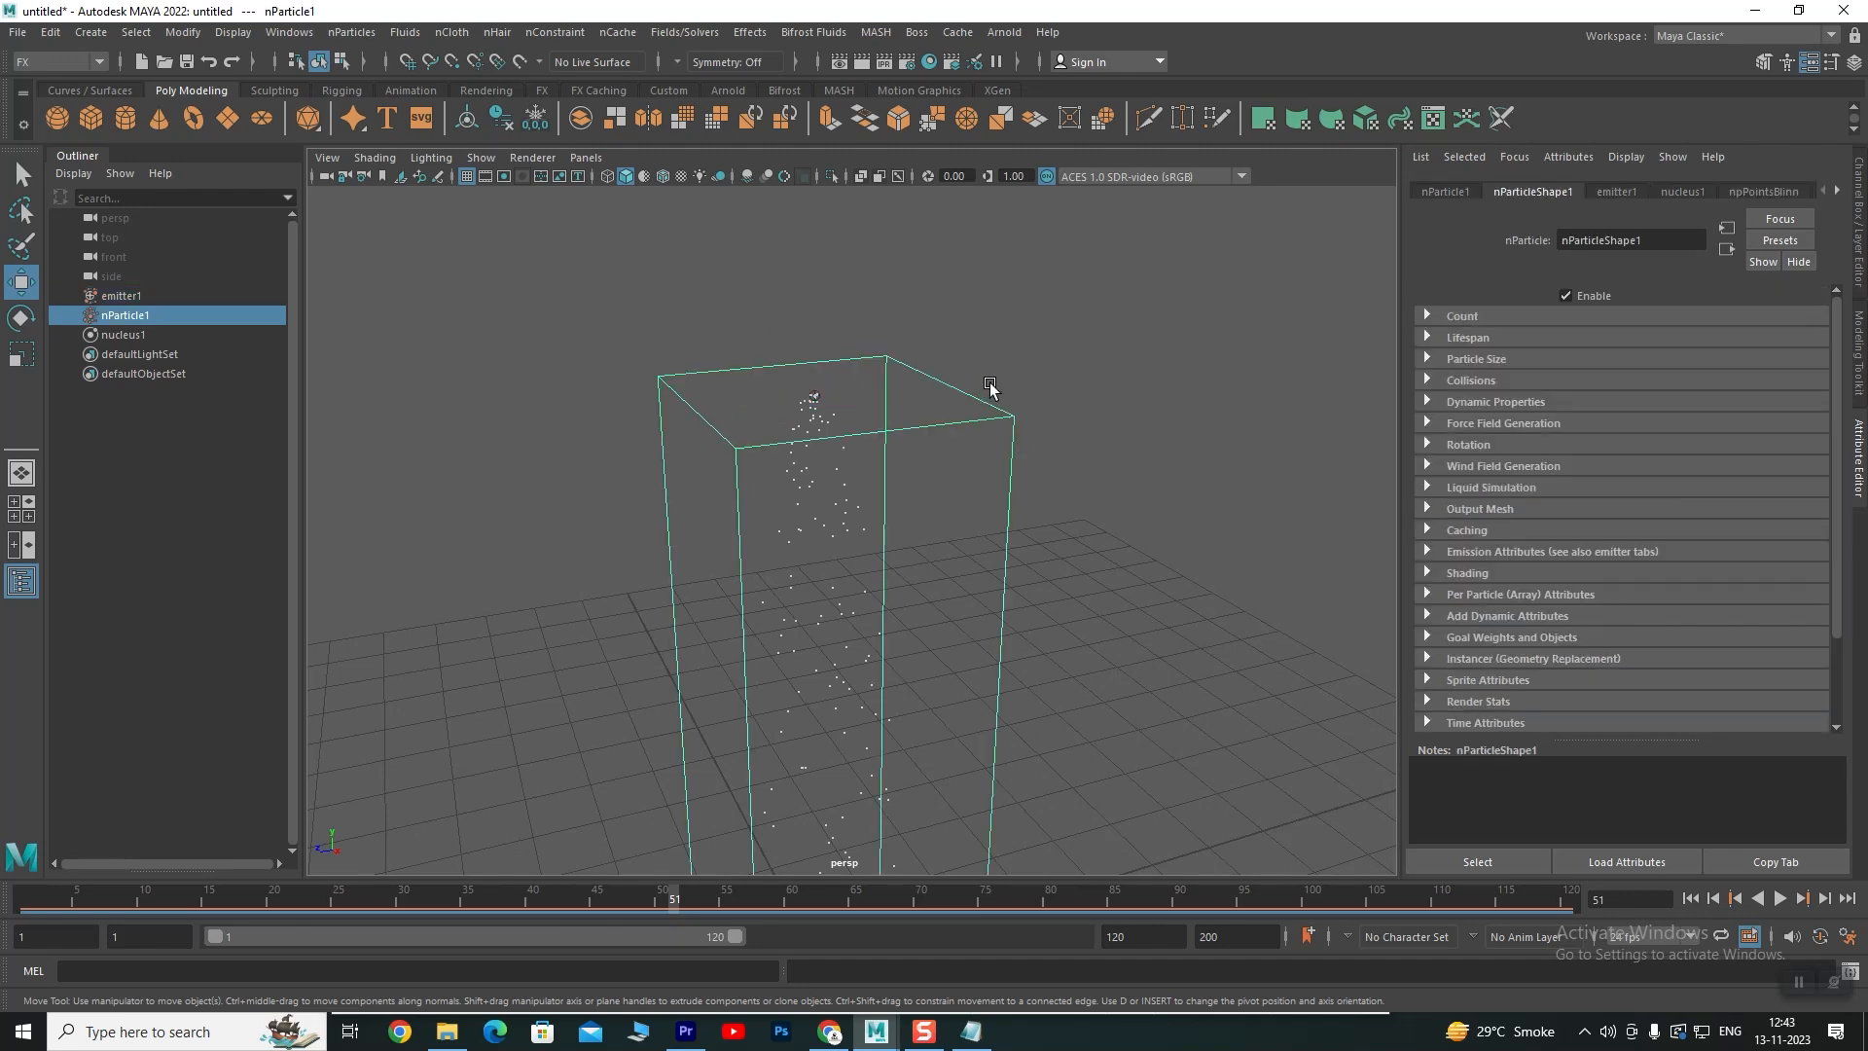
{"action": "left_click", "coordinate": [1022, 362]}
{"action": "left_click_drag", "start_coordinate": [1024, 331], "coordinate": [702, 506]}
{"action": "left_click", "coordinate": [1008, 344]}
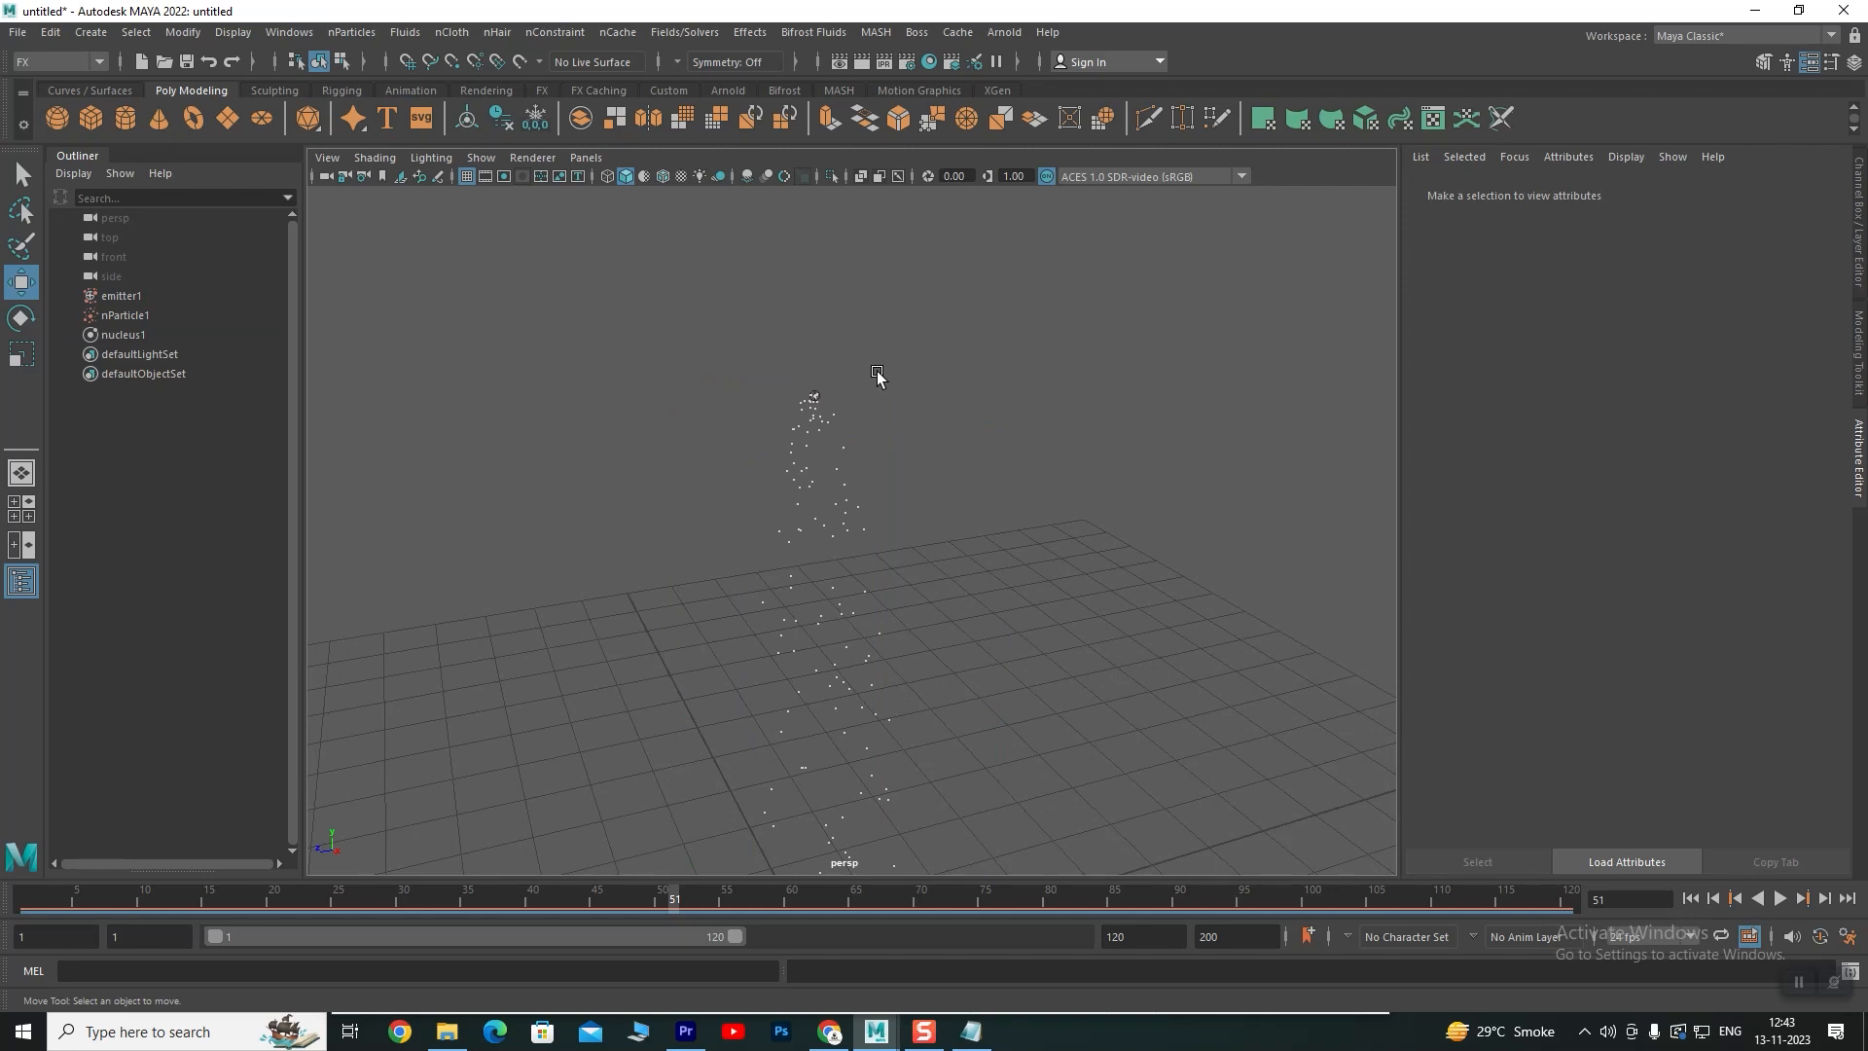
Select the emitter and examine its nParticle shape and nucleus attributes, the Modeling Toolkit and the Channel Box
{"action": "left_click", "coordinate": [121, 295]}
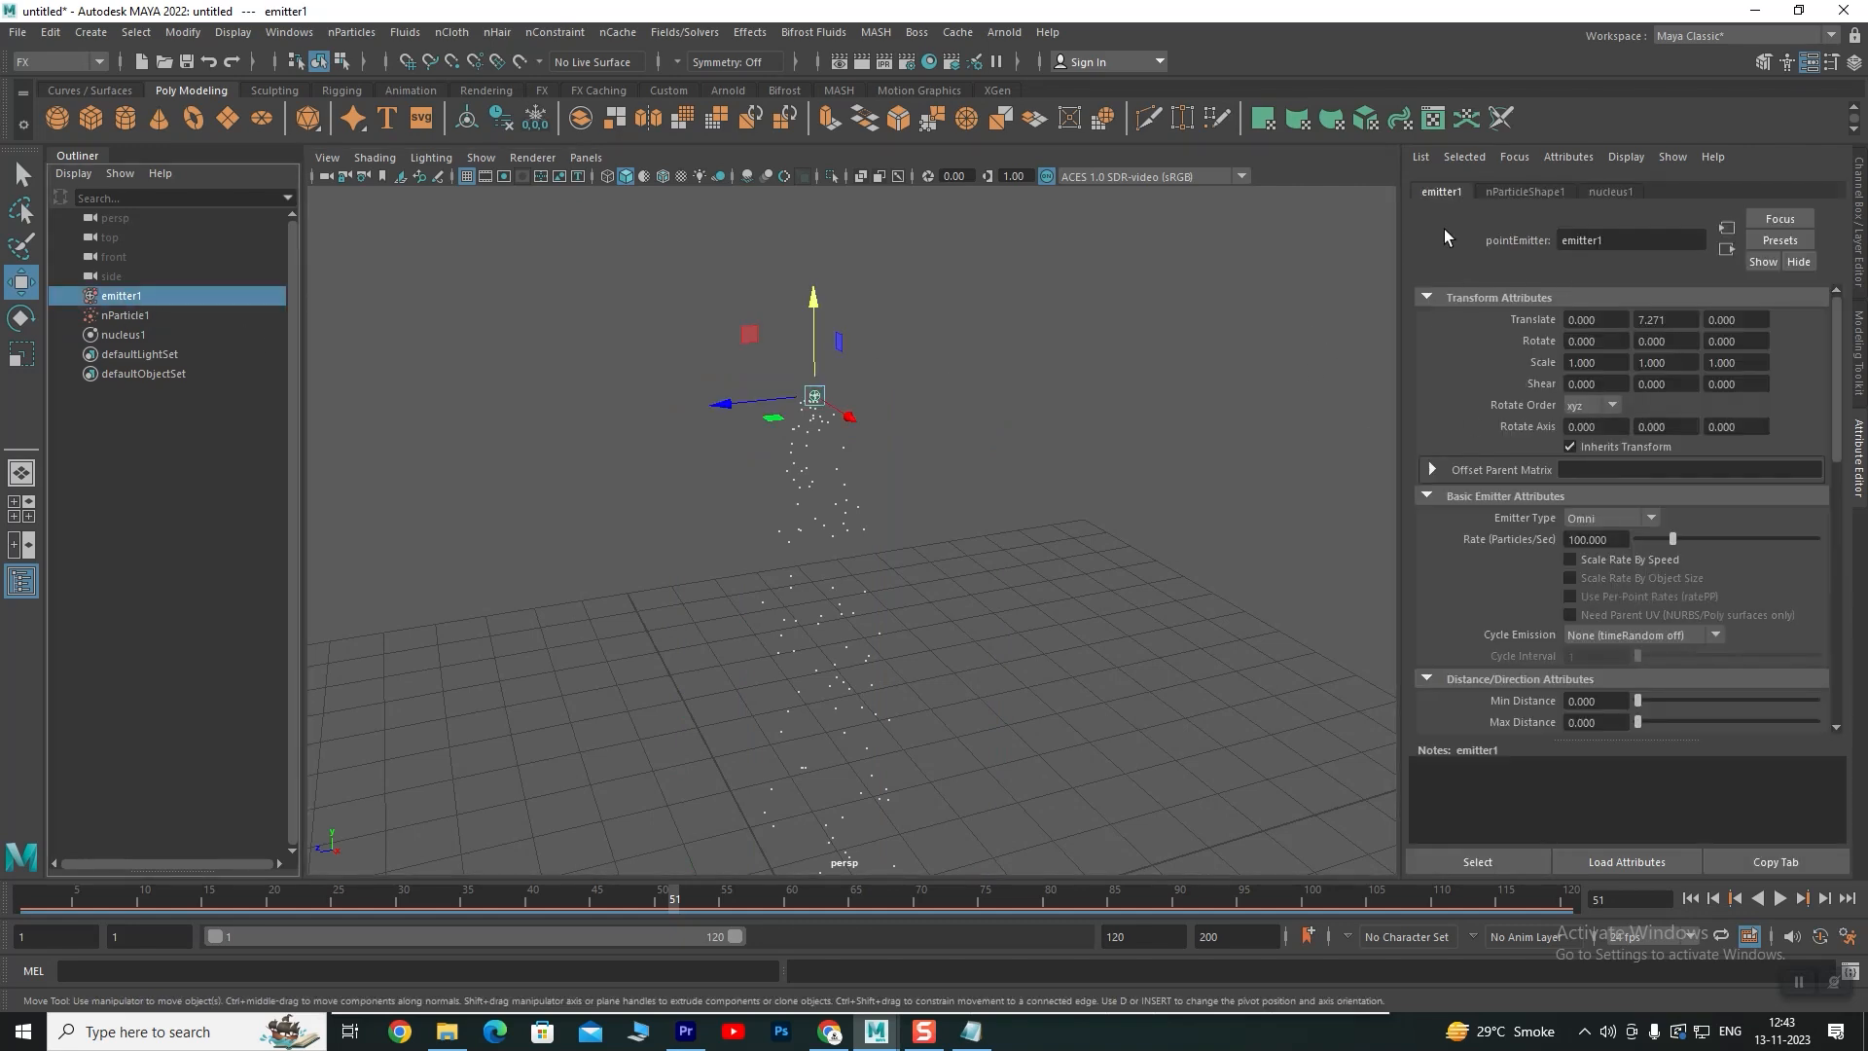
{"action": "left_click", "coordinate": [1537, 193]}
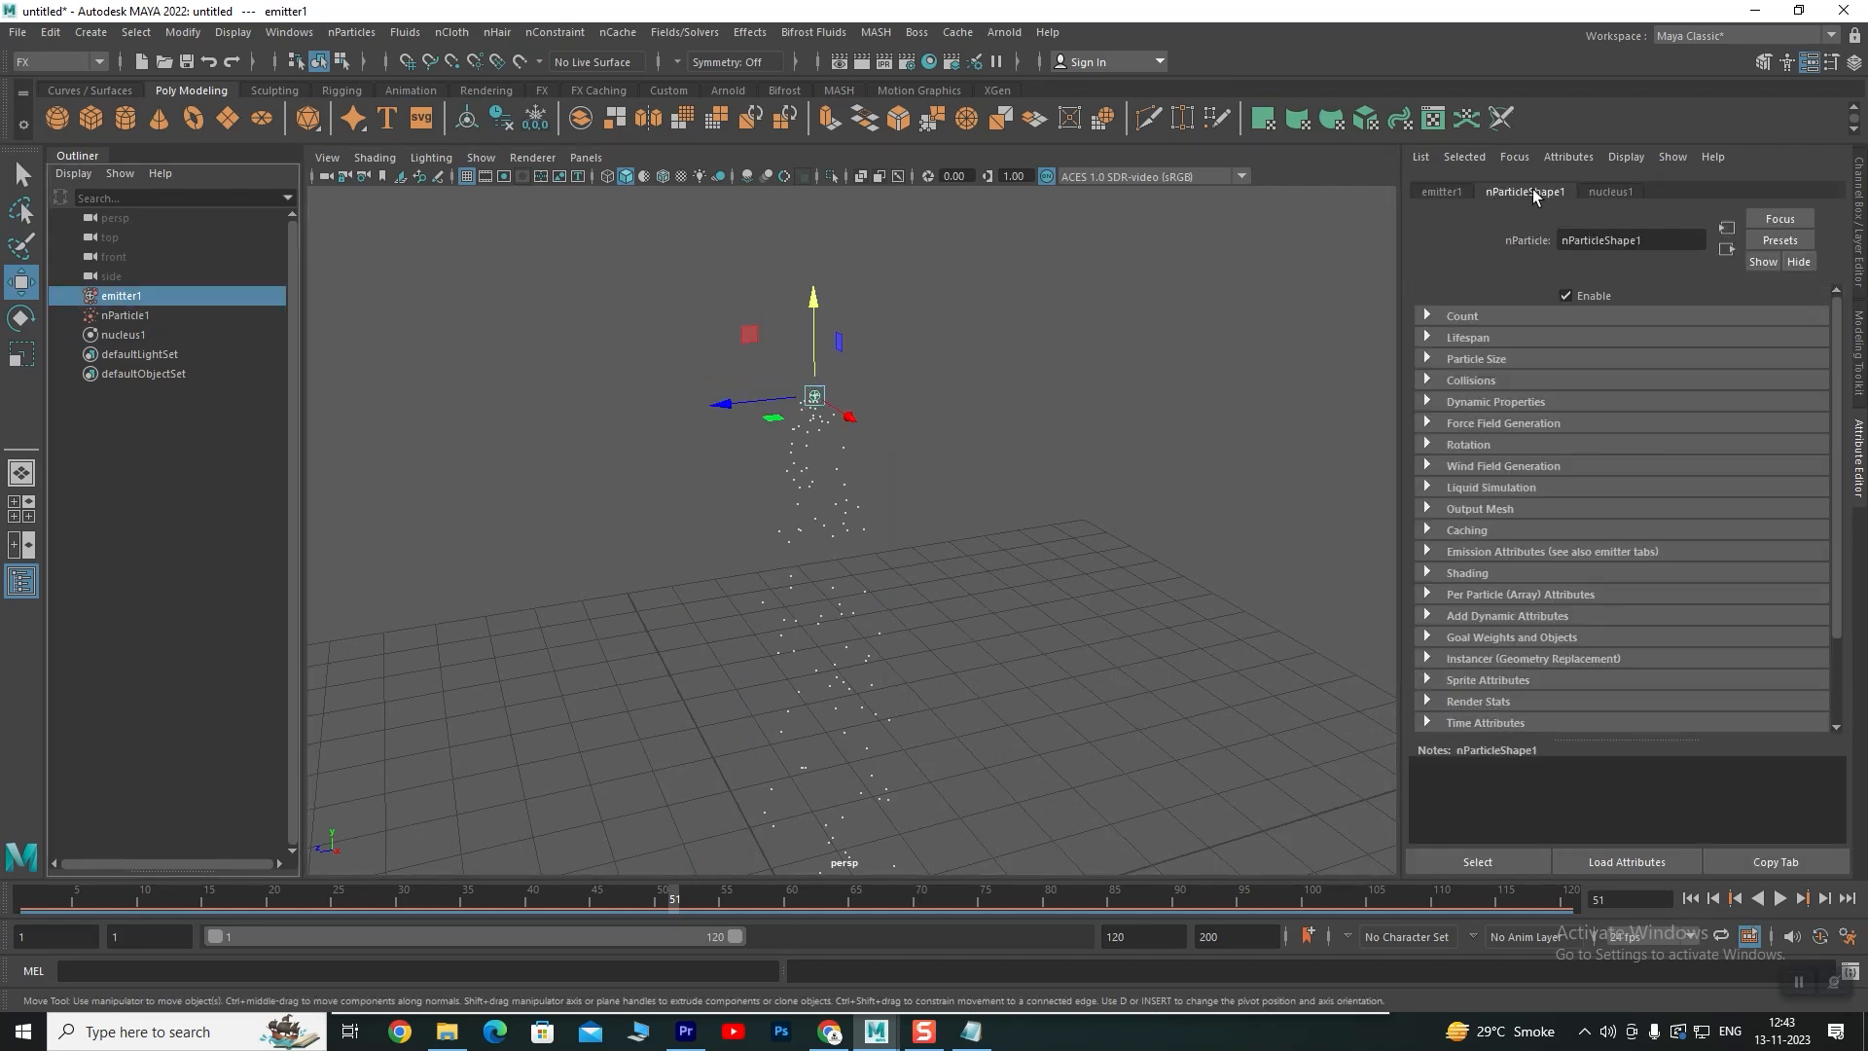
{"action": "left_click", "coordinate": [1607, 193]}
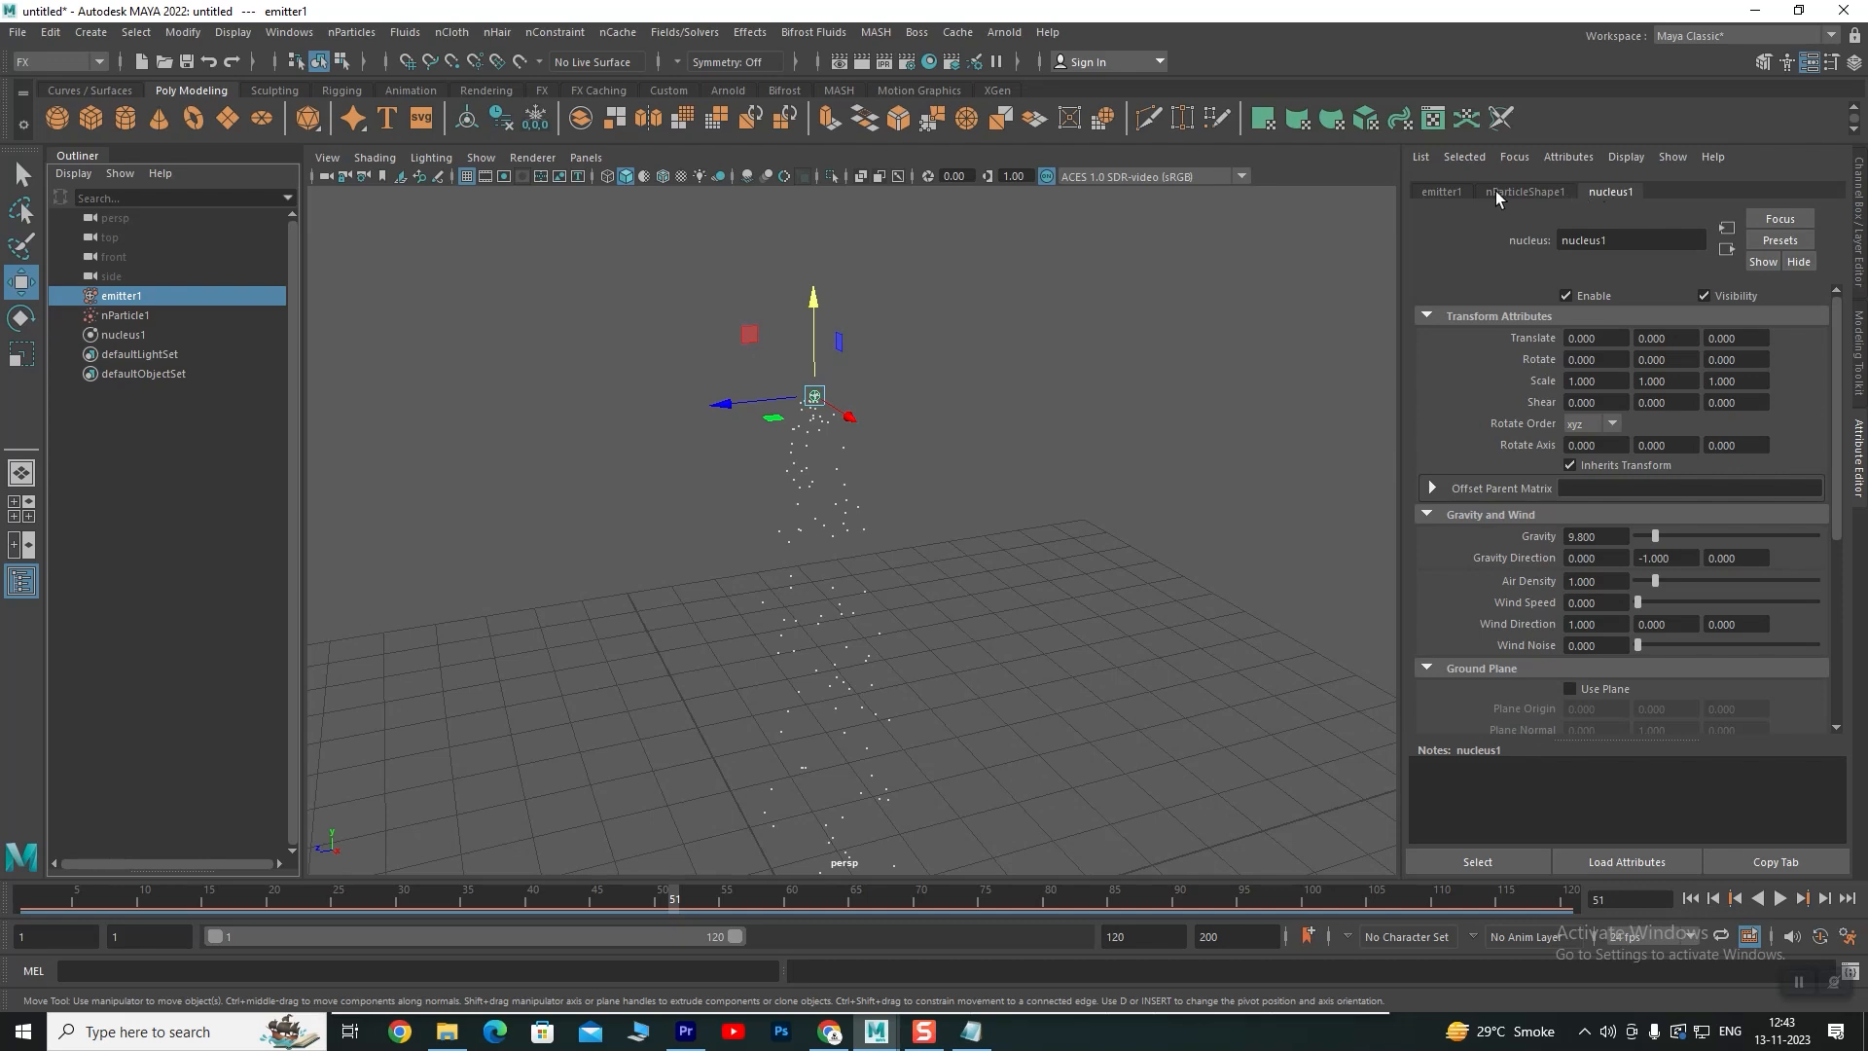
{"action": "left_click", "coordinate": [1860, 340]}
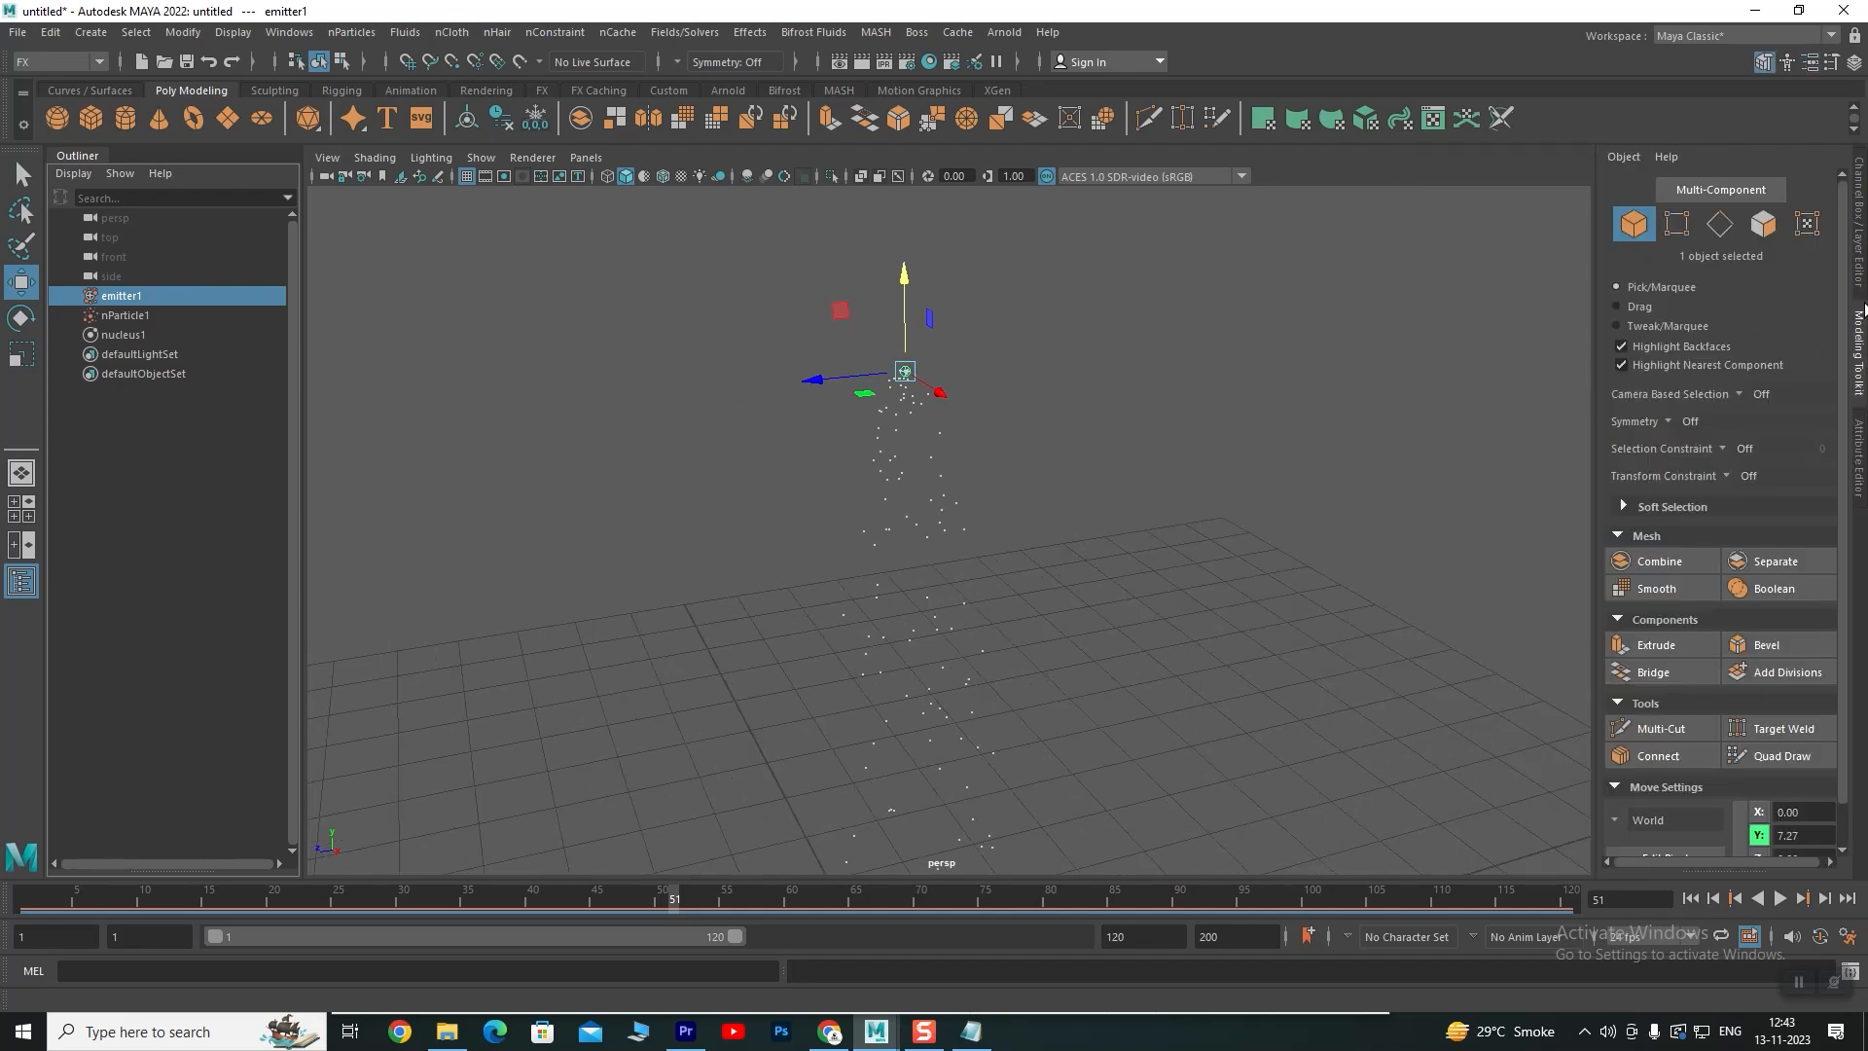
{"action": "left_click", "coordinate": [1859, 231]}
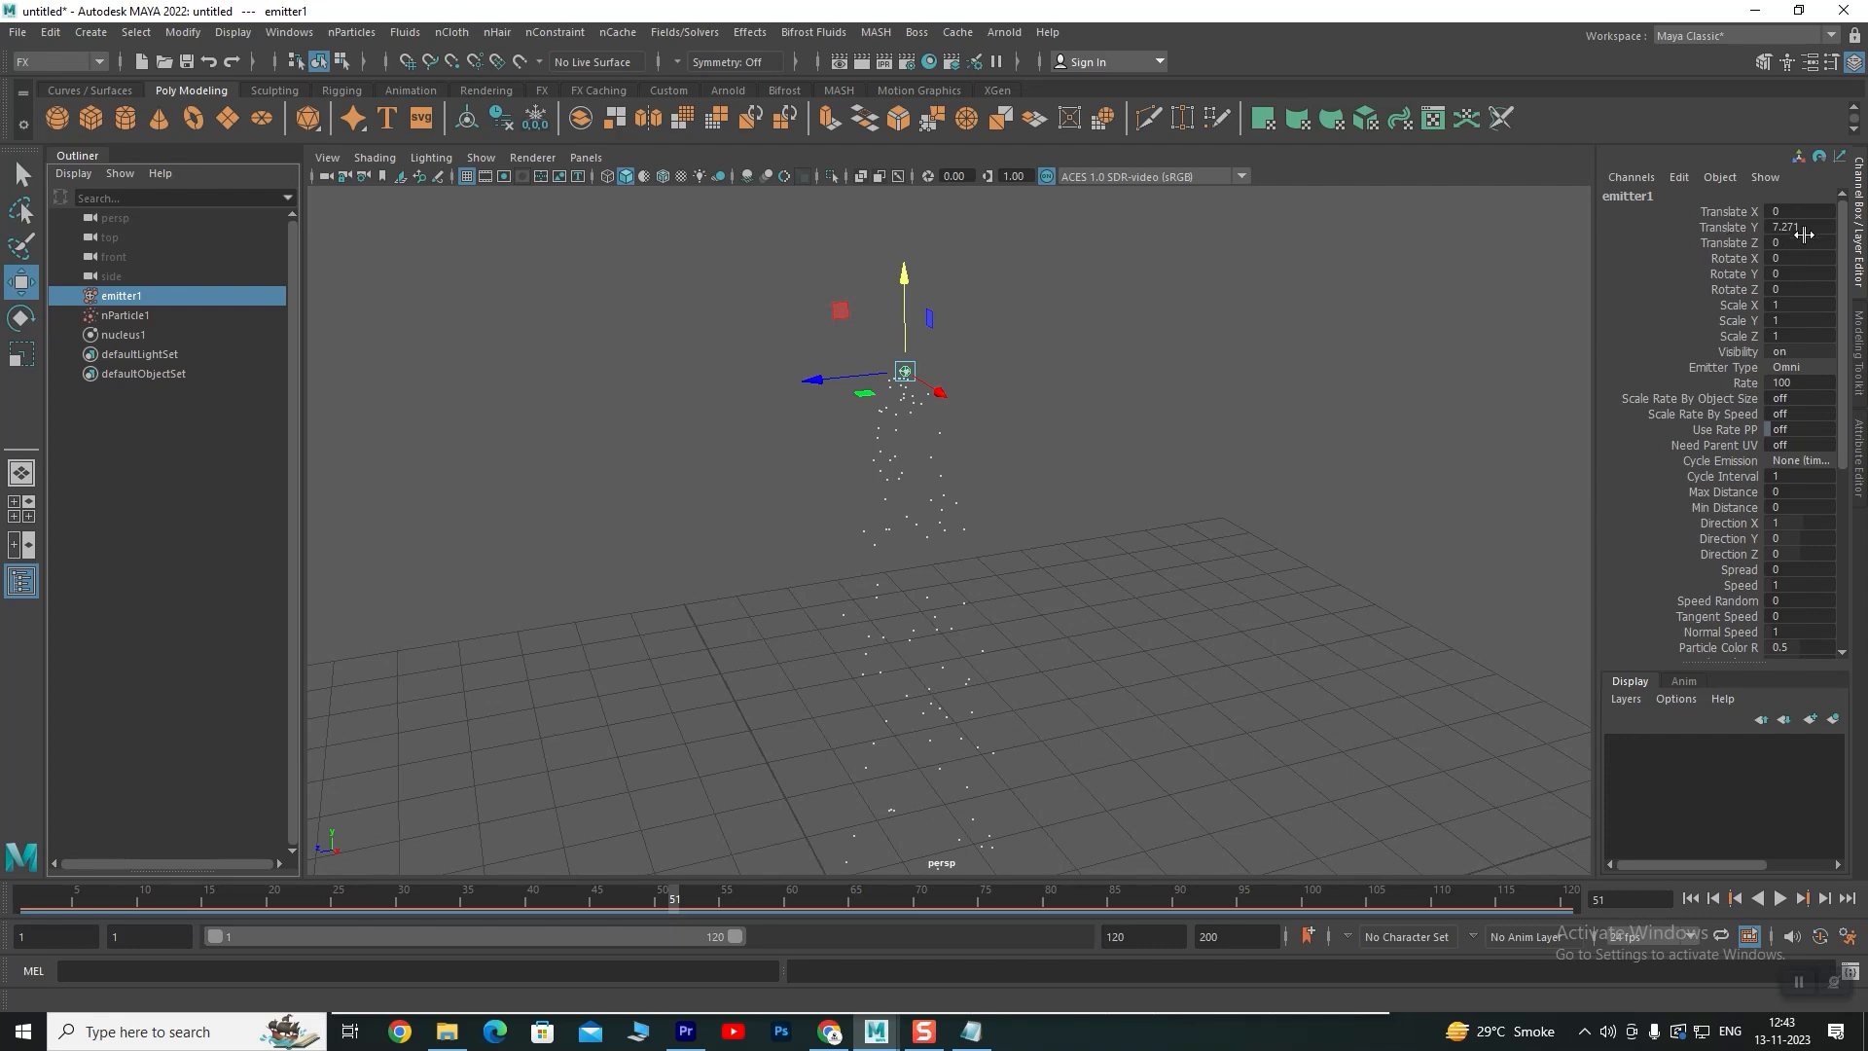
Examine the attributes of the emitter, nParticle shape and nucleus nodes in the Attribute Editor, including the emitter's name field
{"action": "left_click", "coordinate": [1780, 211]}
{"action": "left_click", "coordinate": [1859, 367]}
{"action": "left_click", "coordinate": [1859, 449]}
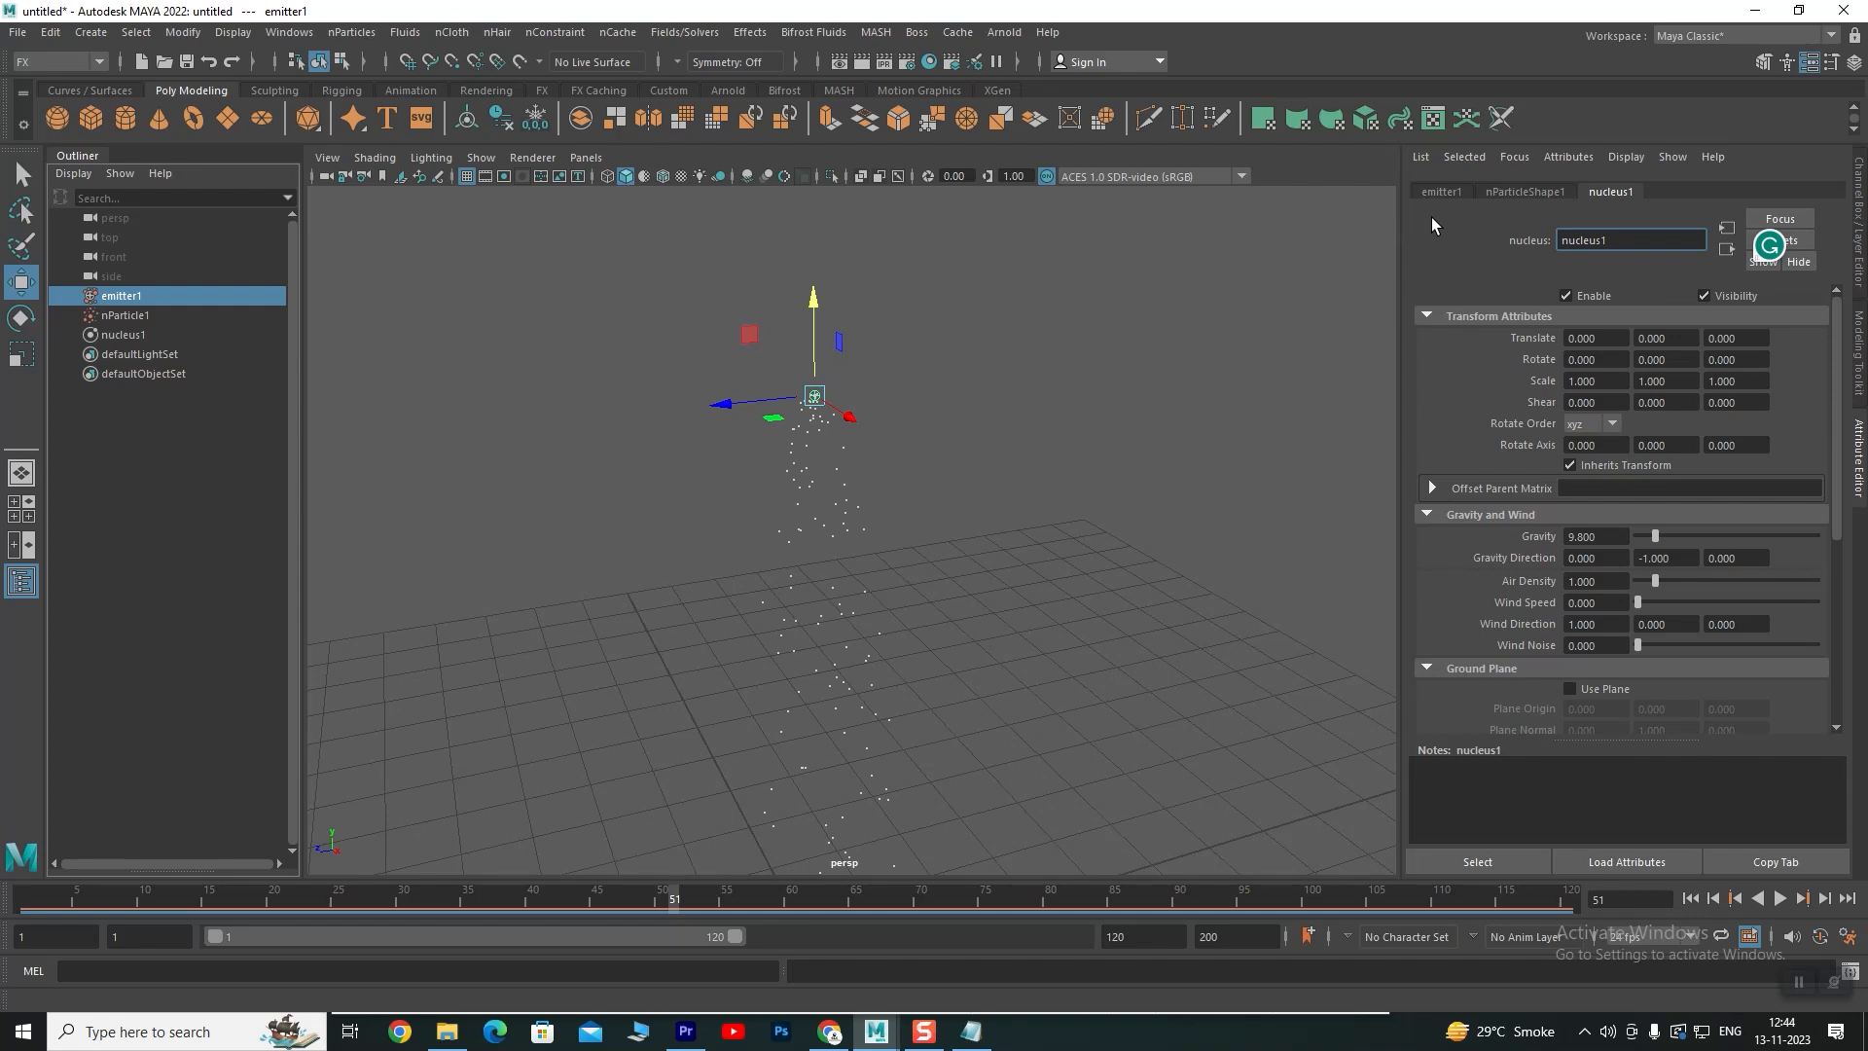
{"action": "left_click", "coordinate": [1446, 193]}
{"action": "left_click", "coordinate": [1508, 187]}
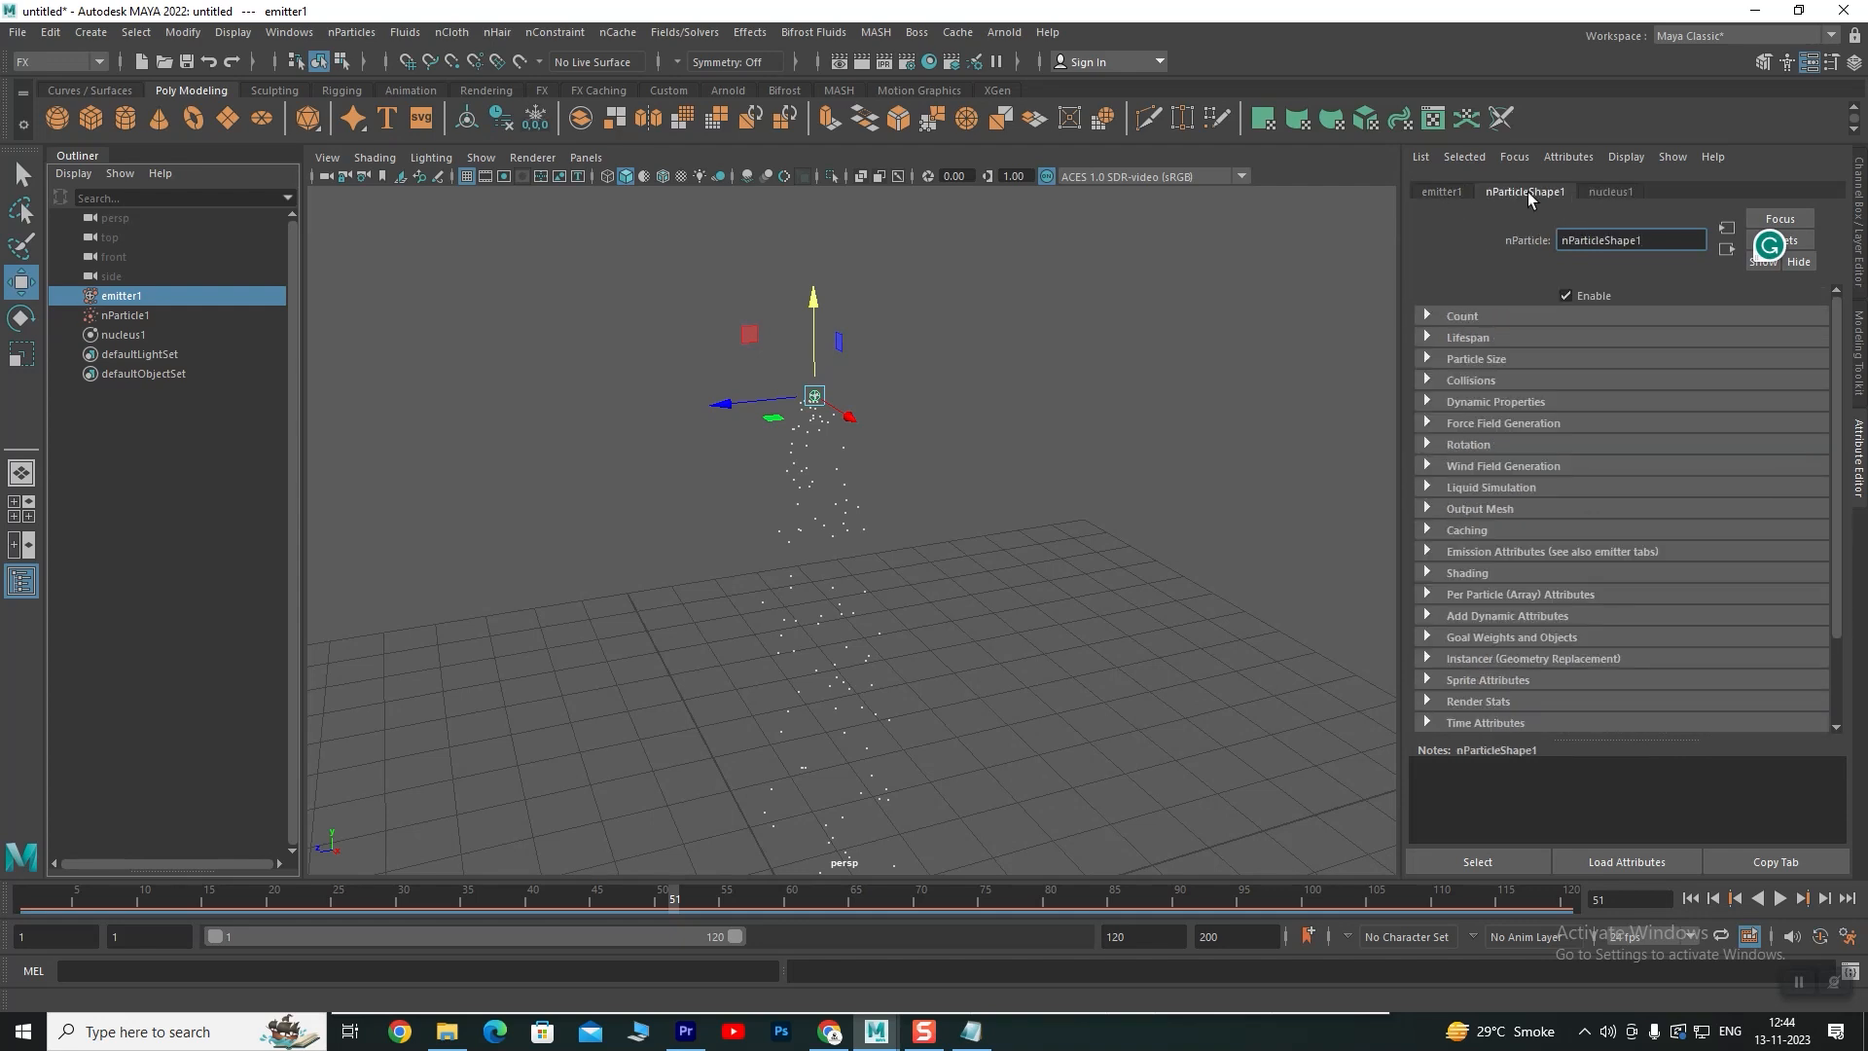
{"action": "left_click", "coordinate": [1605, 192]}
{"action": "left_click", "coordinate": [1436, 190]}
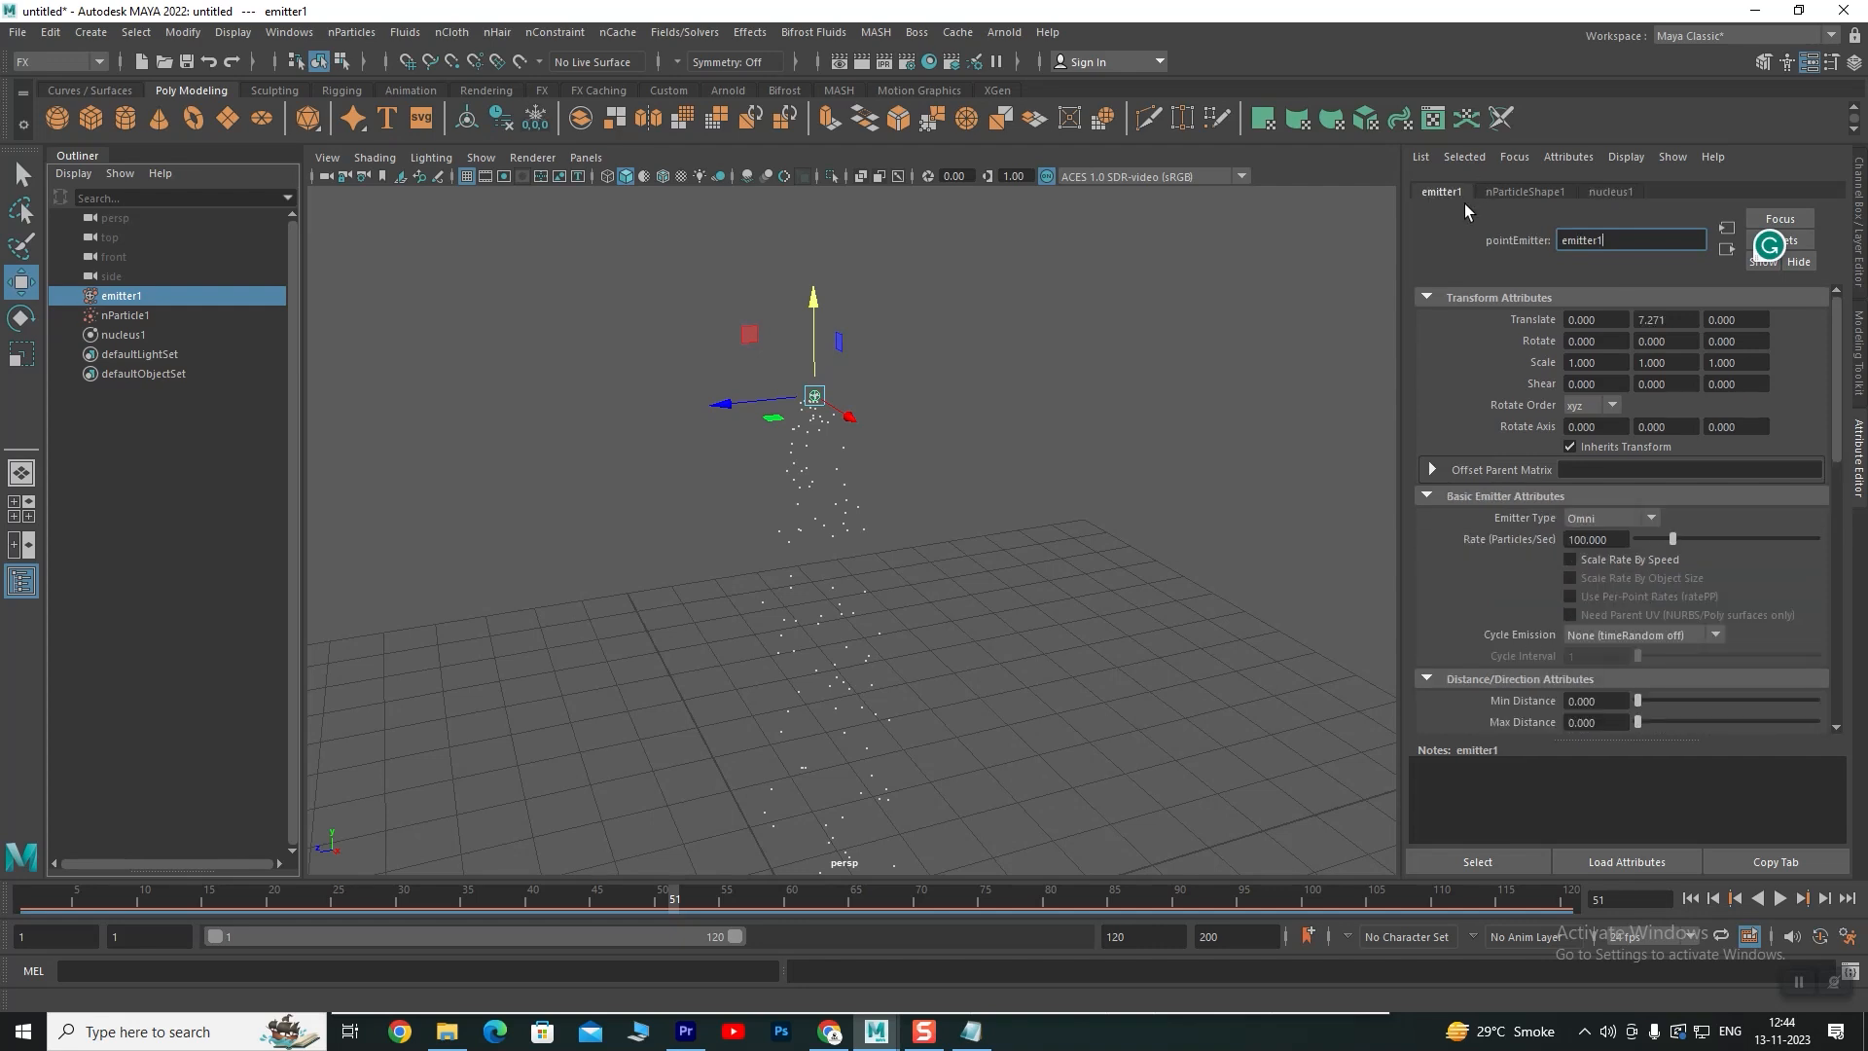
{"action": "left_click_drag", "start_coordinate": [1627, 249], "coordinate": [1560, 241]}
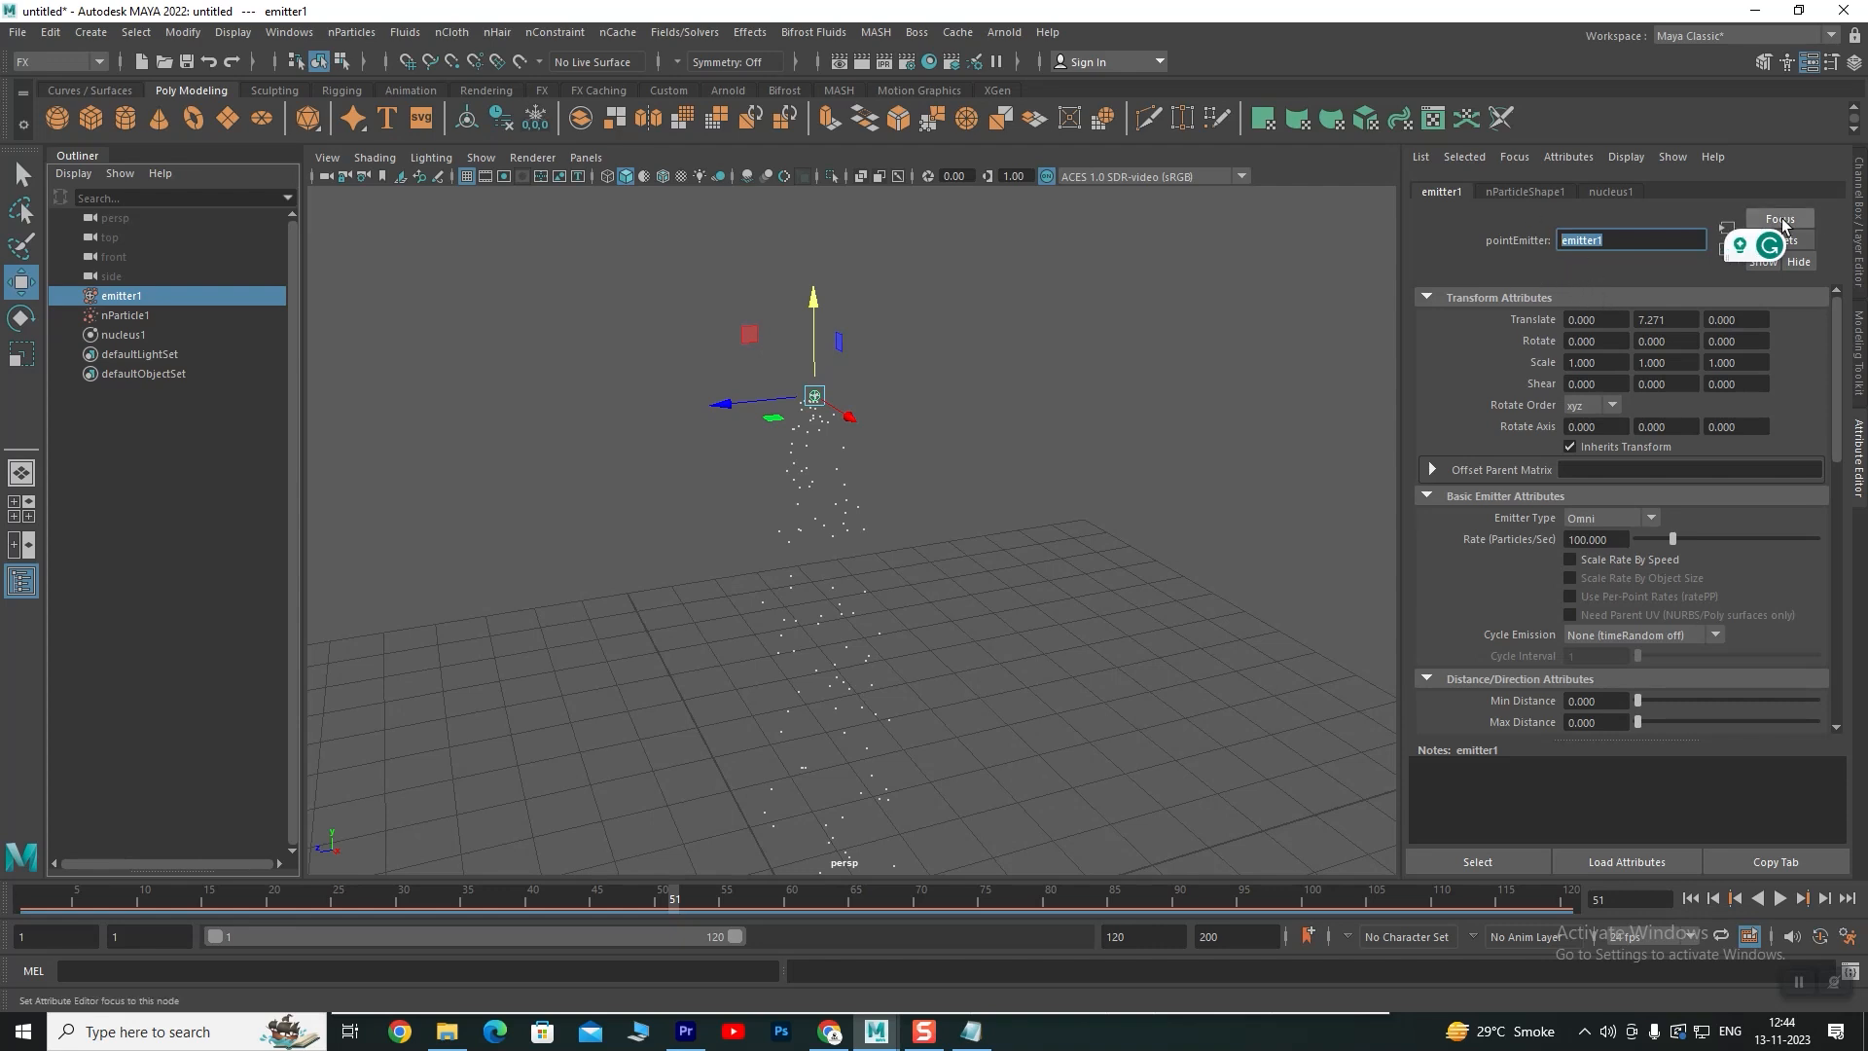
{"action": "left_click_drag", "start_coordinate": [1768, 244], "coordinate": [1449, 987]}
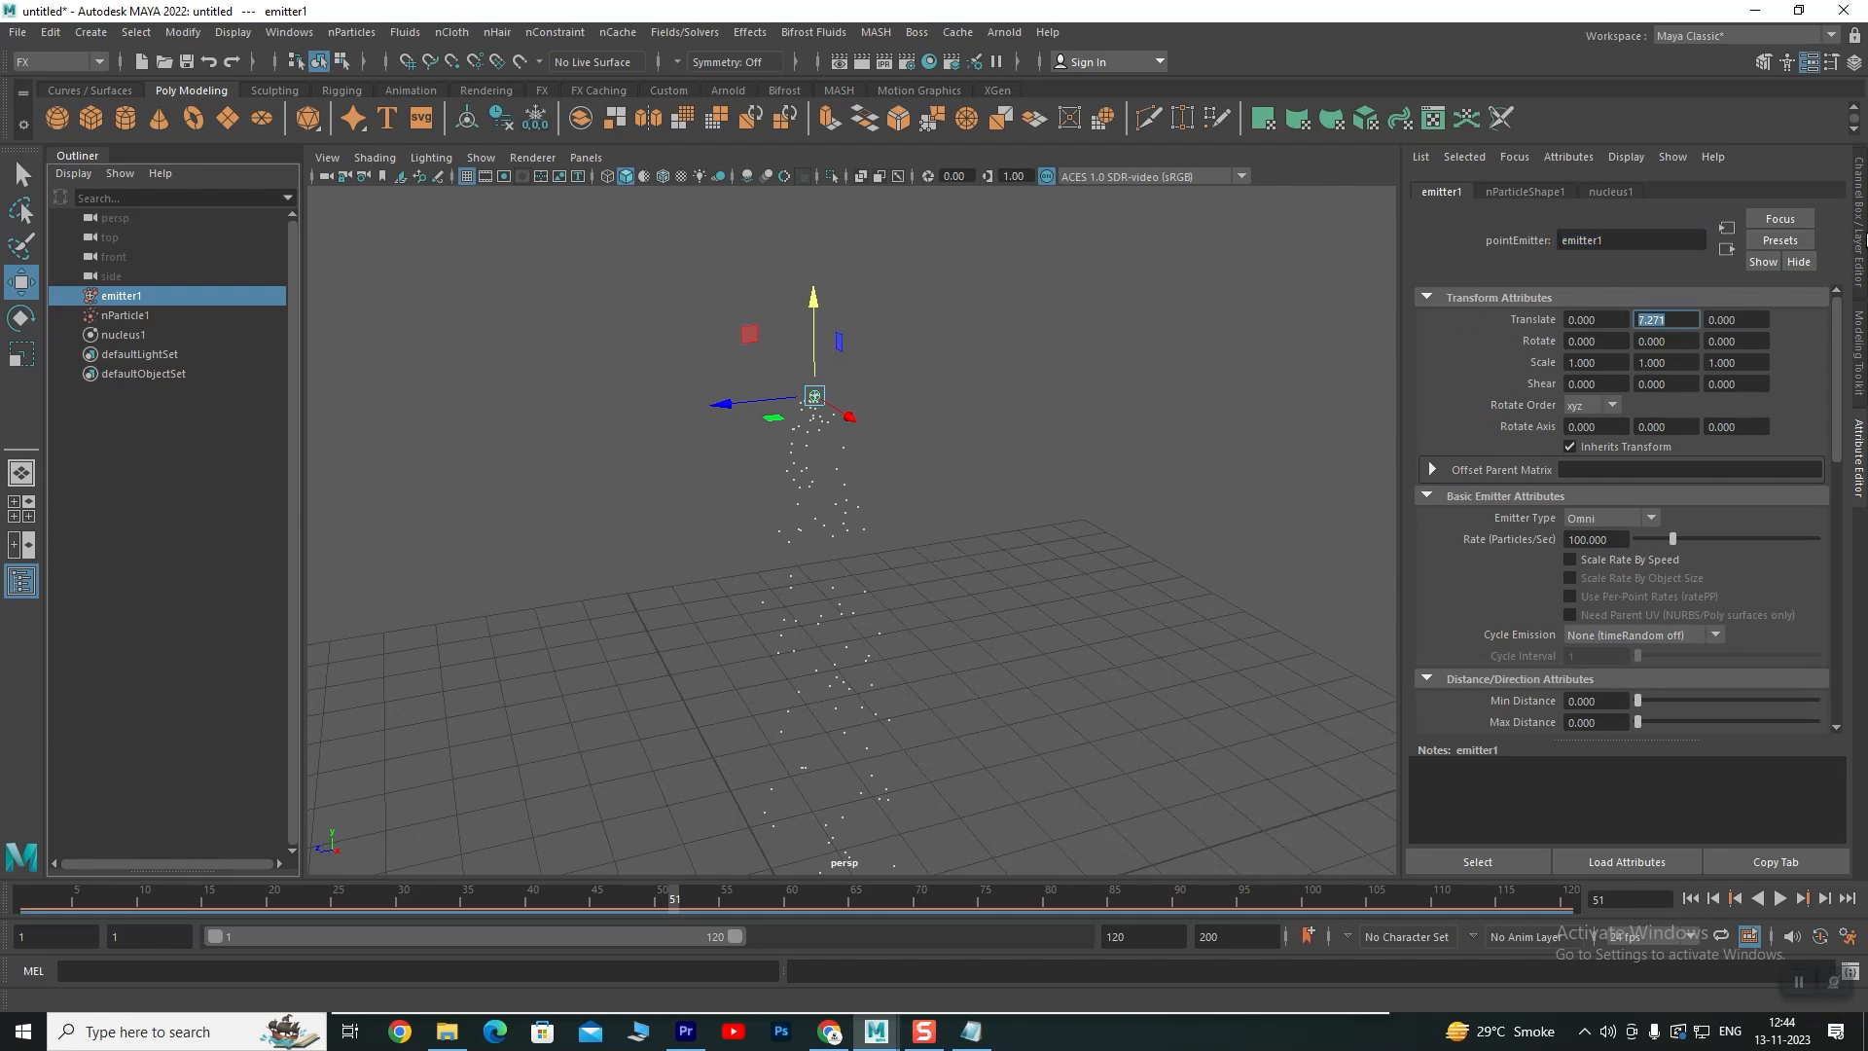
Compare the emitter's translate values in the Channel Box and the Attribute Editor, and inspect the emitter in the viewport
{"action": "left_click", "coordinate": [1861, 226]}
{"action": "left_click", "coordinate": [1857, 452]}
{"action": "left_click_drag", "start_coordinate": [1668, 324], "coordinate": [1595, 327]}
{"action": "scroll", "coordinate": [812, 372], "scroll_direction": "up", "scroll_amount": 4}
{"action": "middle_click_drag", "start_coordinate": [817, 314], "coordinate": [832, 438], "text": "alt"}
Set the emitter type to Directional and play the simulation from the first frame
{"action": "left_click", "coordinate": [1610, 520]}
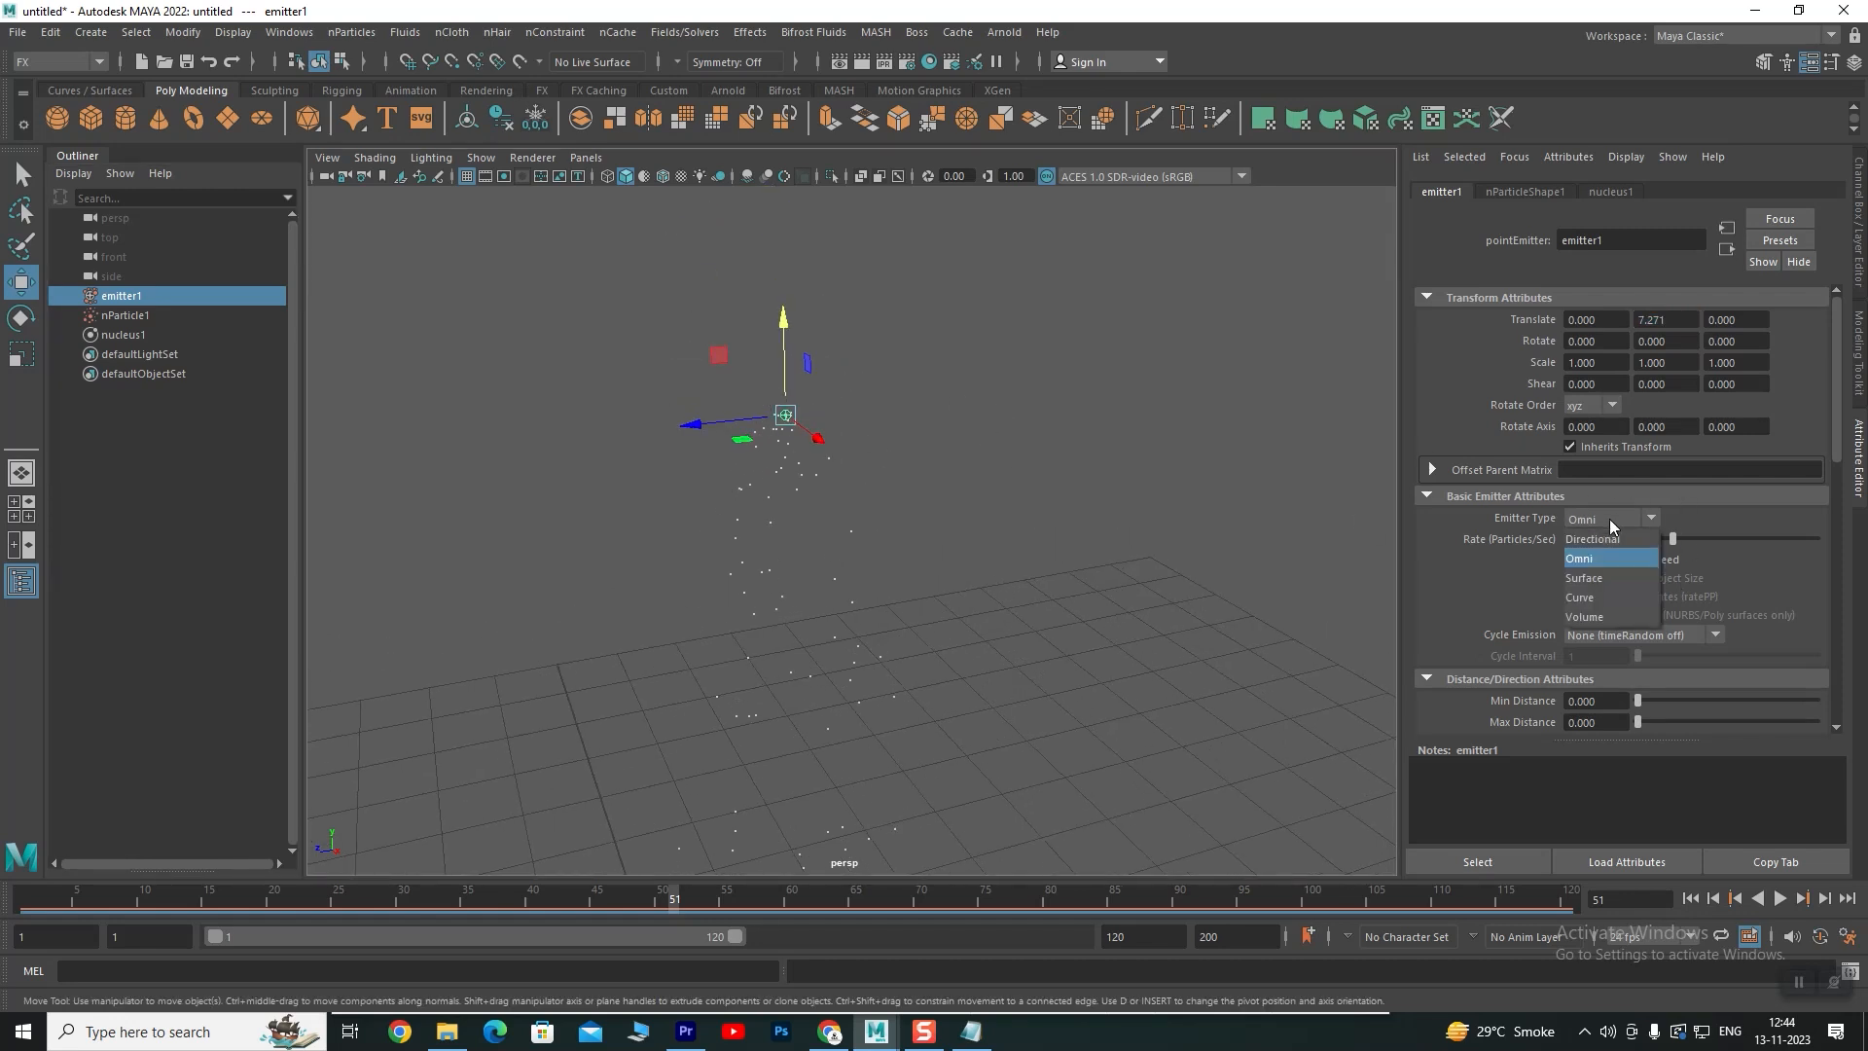
{"action": "left_click", "coordinate": [1601, 540]}
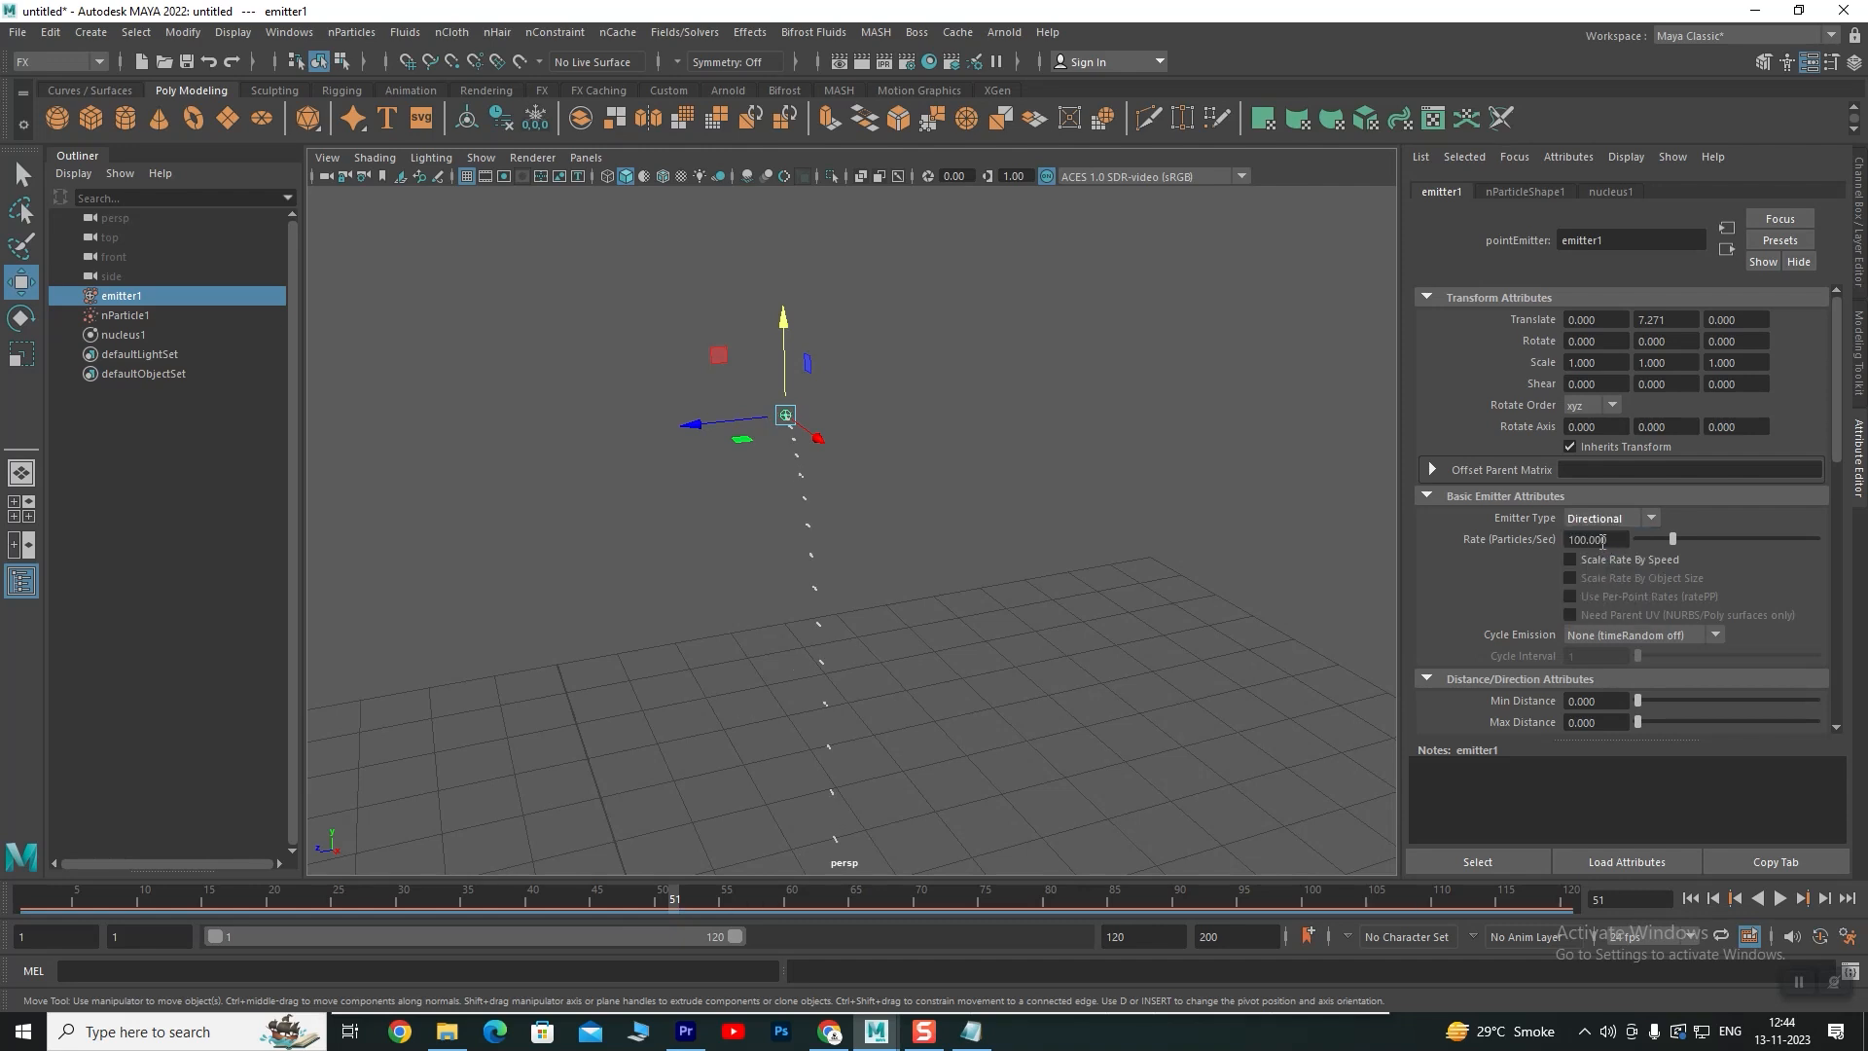
{"action": "left_click", "coordinate": [1690, 898]}
{"action": "left_click", "coordinate": [1780, 897]}
{"action": "left_click", "coordinate": [1780, 898]}
Set the emitter type to Surface and play the simulation to check its emission
{"action": "left_click", "coordinate": [1591, 517]}
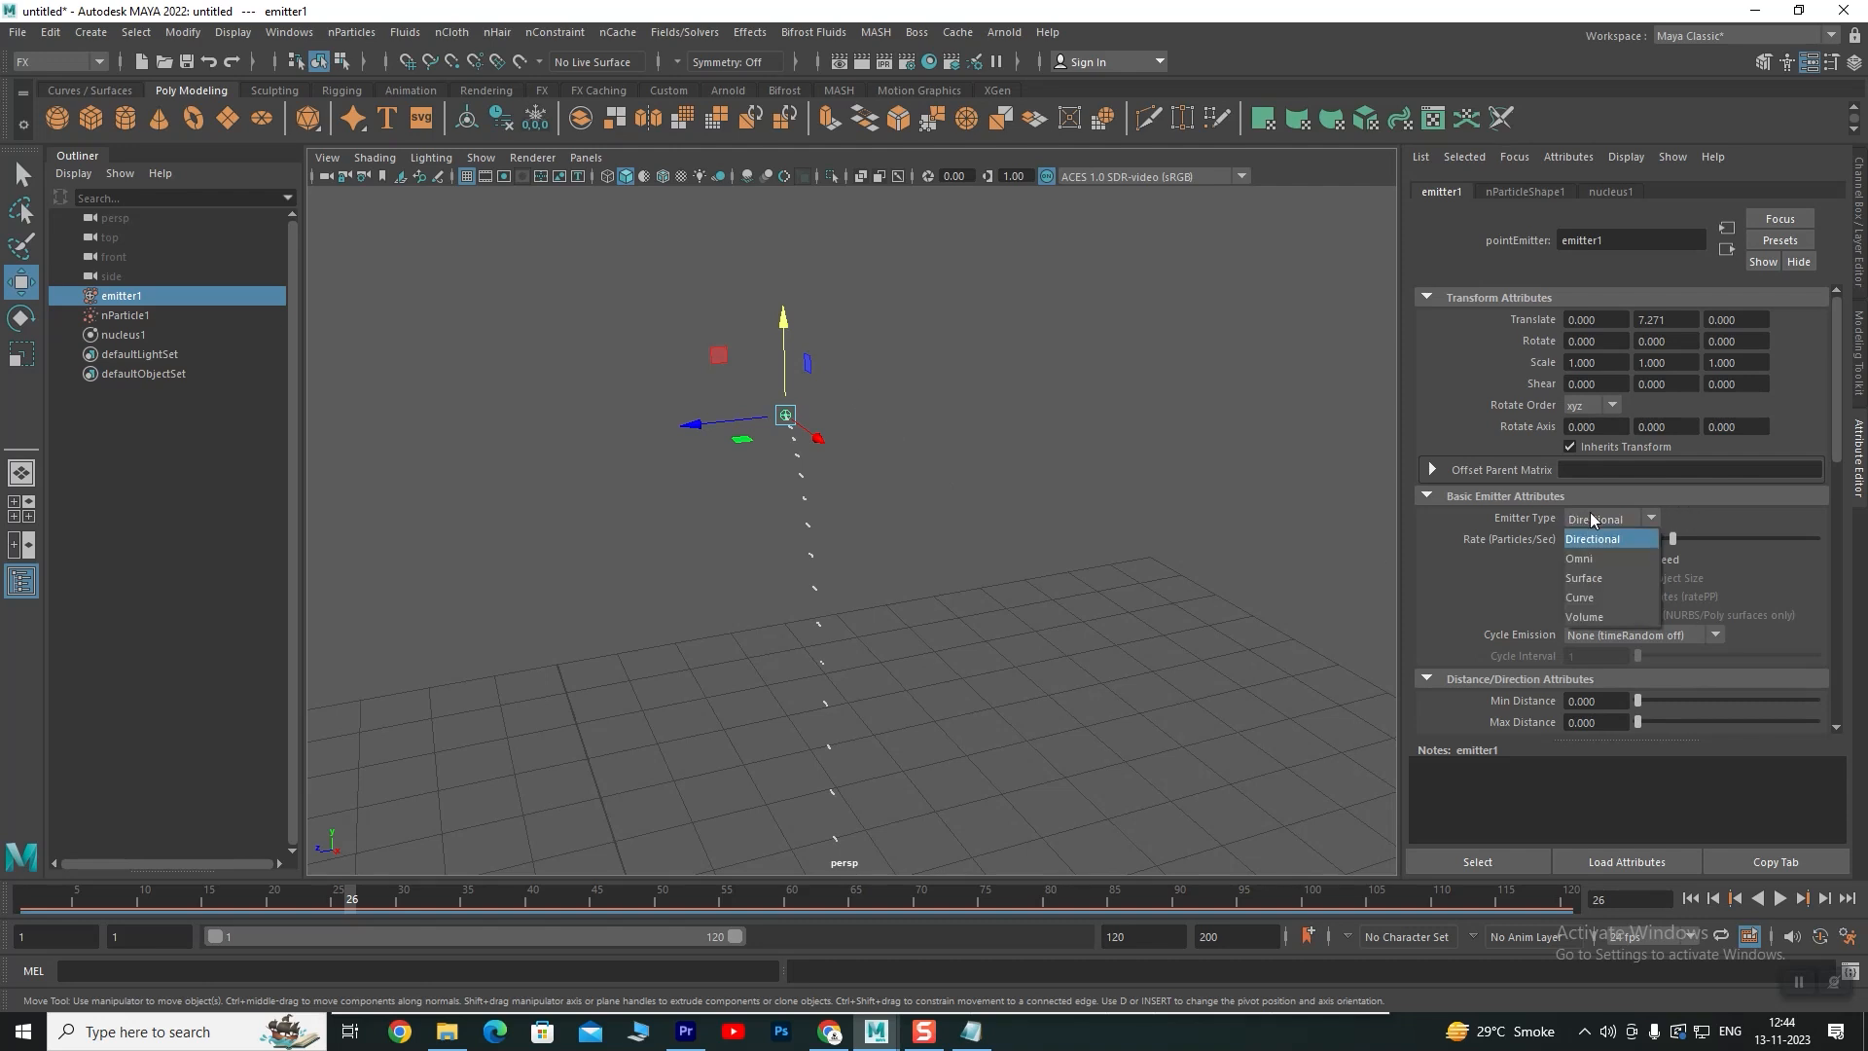
{"action": "left_click", "coordinate": [1597, 578]}
{"action": "left_click", "coordinate": [1776, 899]}
{"action": "left_click", "coordinate": [1776, 900]}
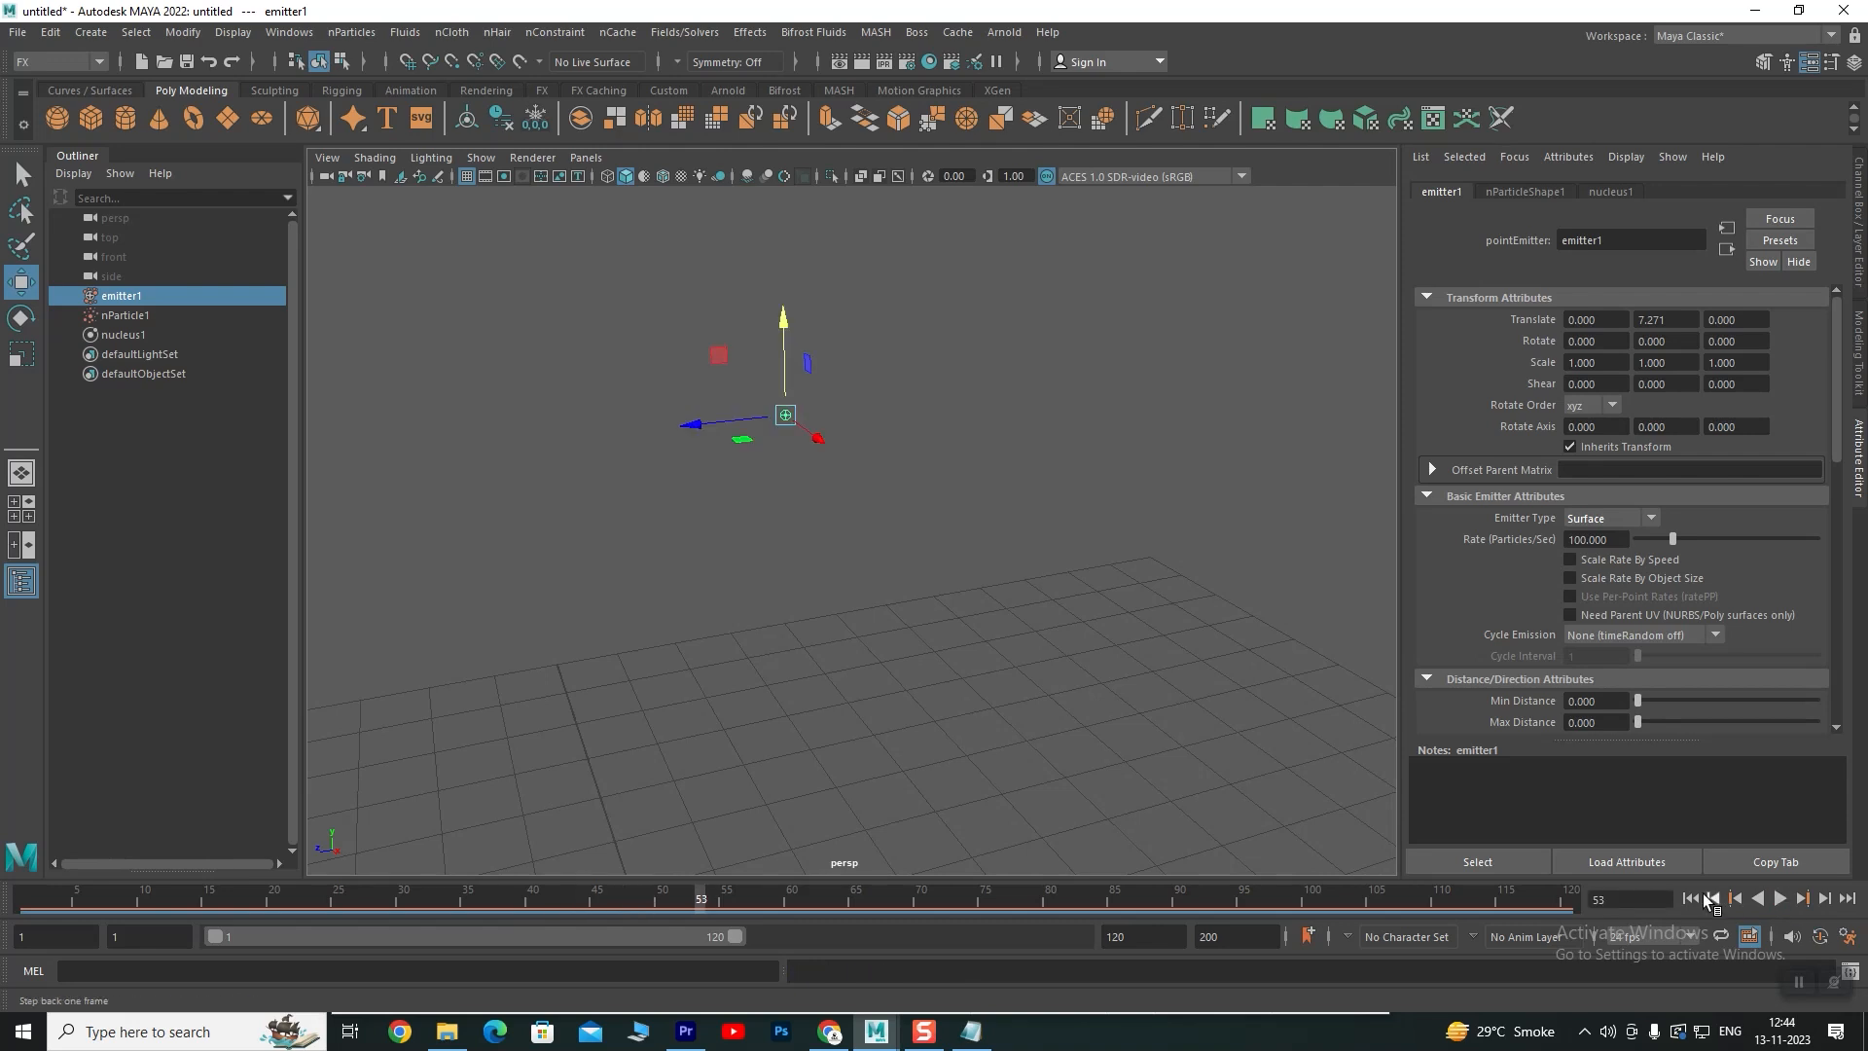
{"action": "left_click", "coordinate": [1782, 899]}
{"action": "left_click", "coordinate": [1782, 898]}
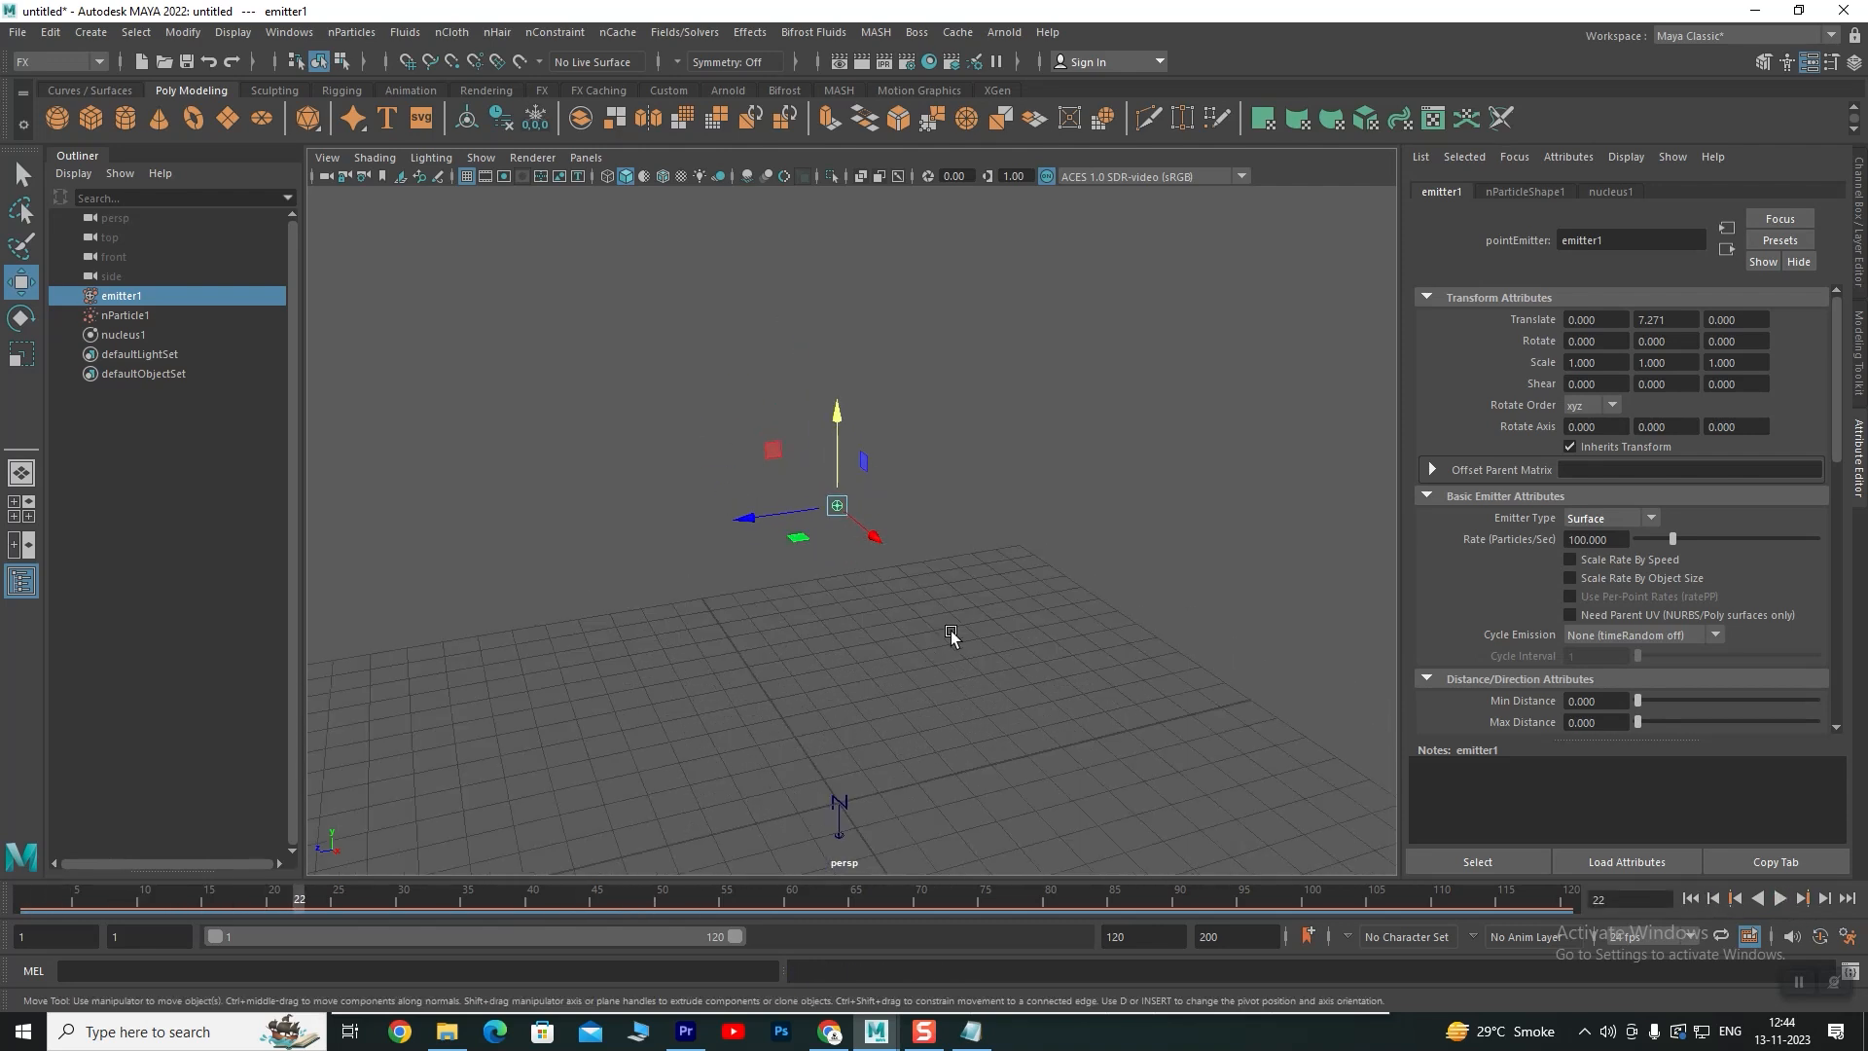
{"action": "scroll", "coordinate": [948, 638], "scroll_direction": "up", "scroll_amount": 2}
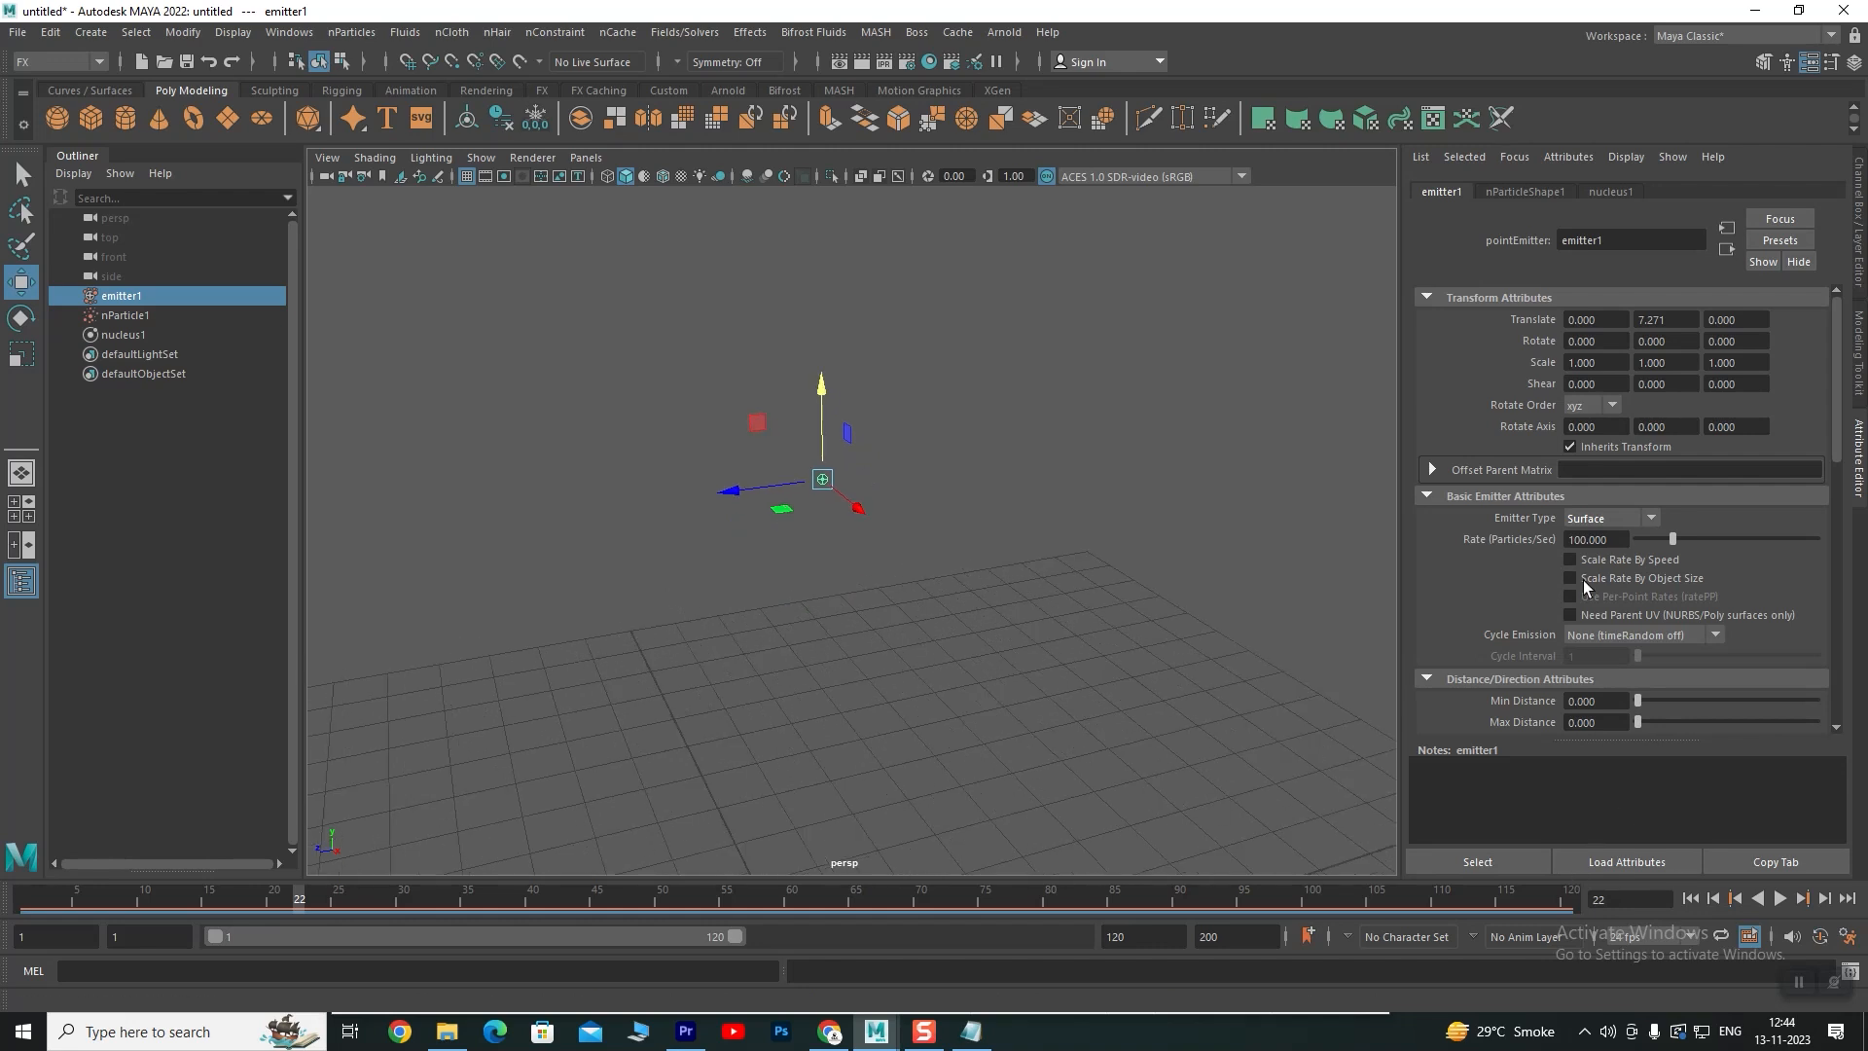
Switch the emitter type to Curve and then Volume, and play the Volume emission from the first frame
{"action": "left_click", "coordinate": [1601, 516]}
{"action": "left_click", "coordinate": [1601, 597]}
{"action": "left_click", "coordinate": [1602, 518]}
{"action": "left_click", "coordinate": [1608, 615]}
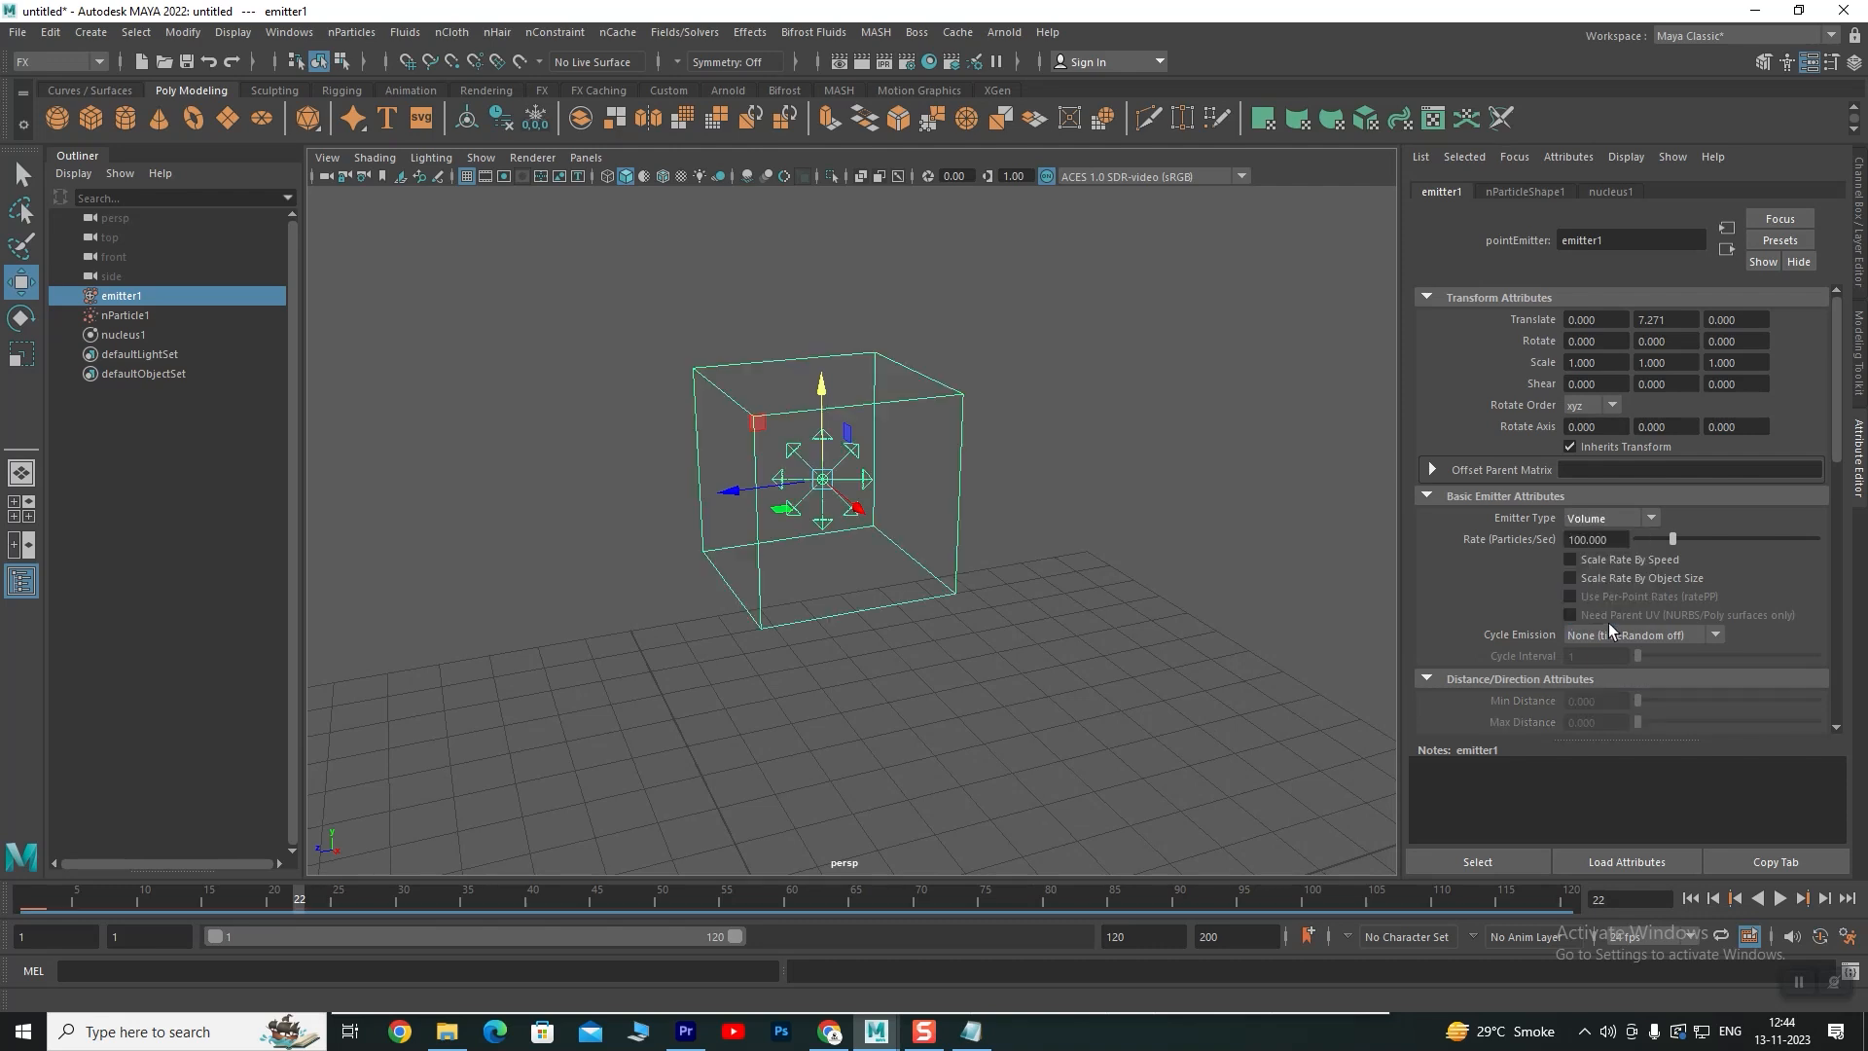
{"action": "left_click", "coordinate": [1688, 899]}
{"action": "left_click", "coordinate": [1779, 899]}
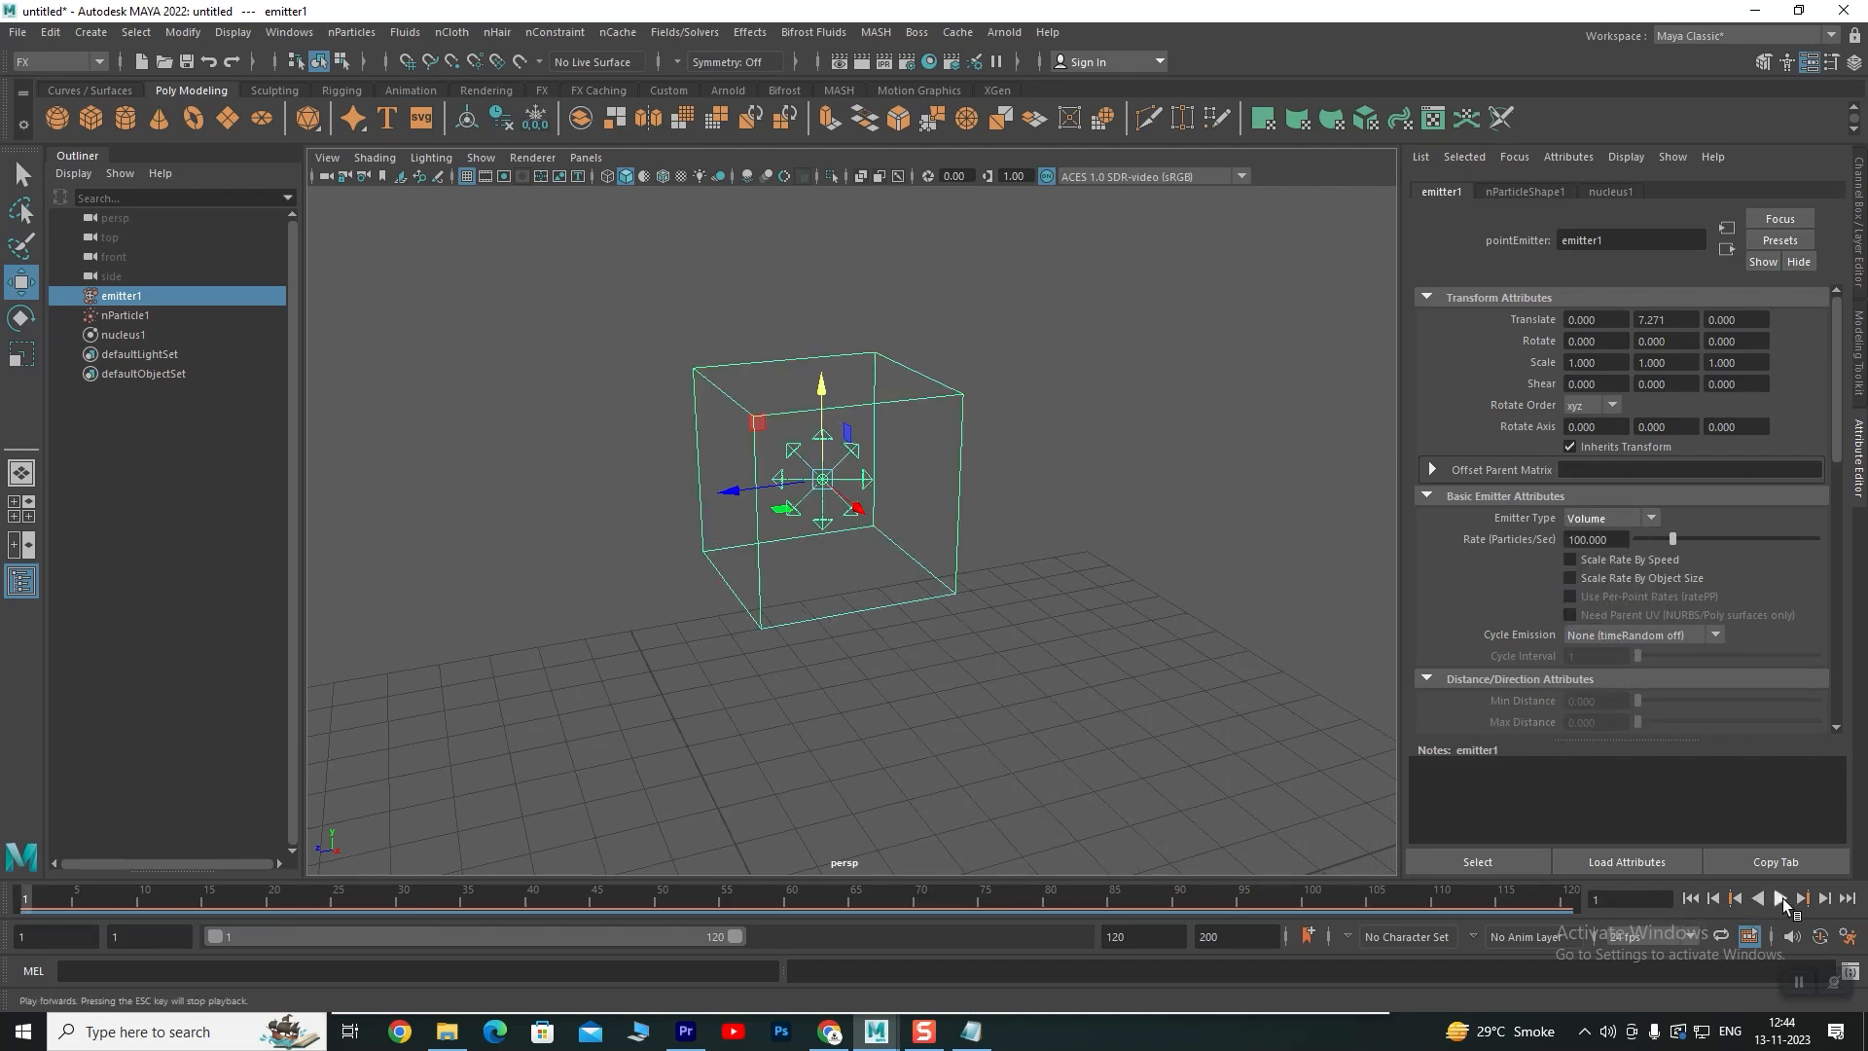
{"action": "left_click", "coordinate": [1779, 898]}
Set the emitter type back to Omni and raise its rate to 5000 particles per second
{"action": "left_click", "coordinate": [1616, 518]}
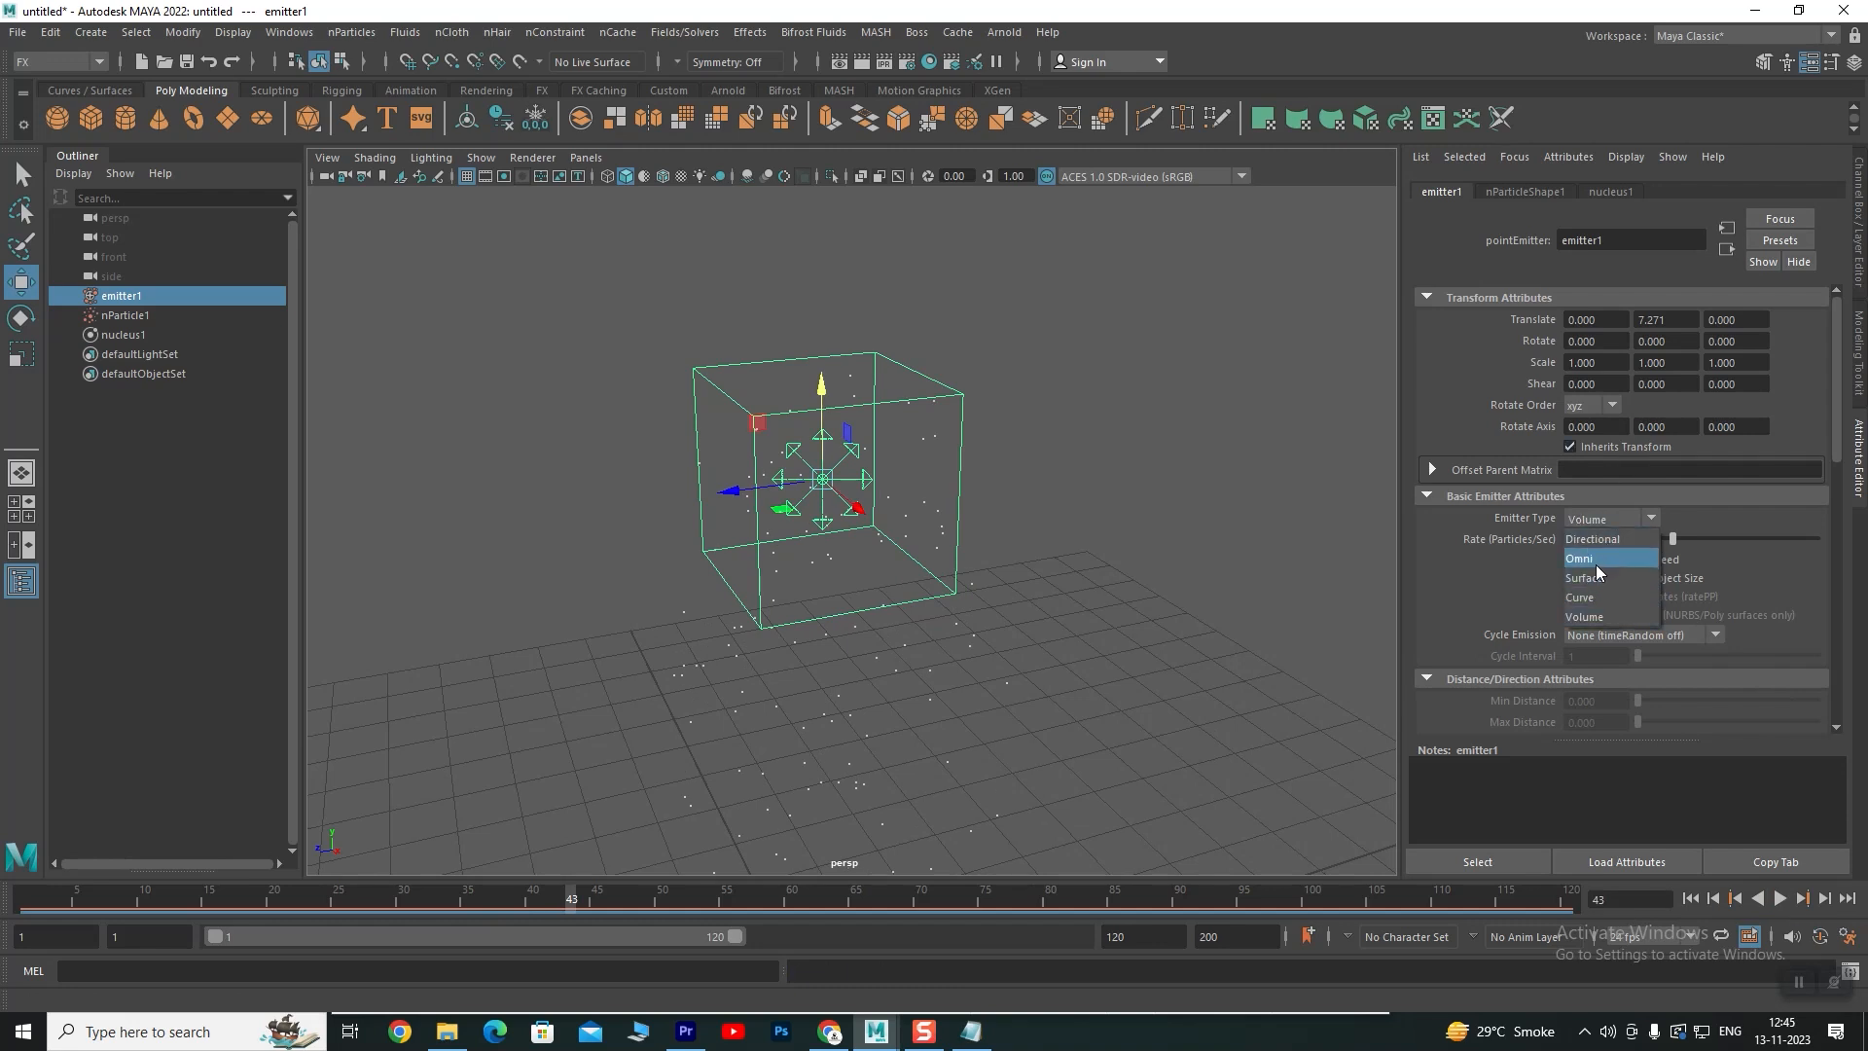
{"action": "left_click", "coordinate": [1595, 560]}
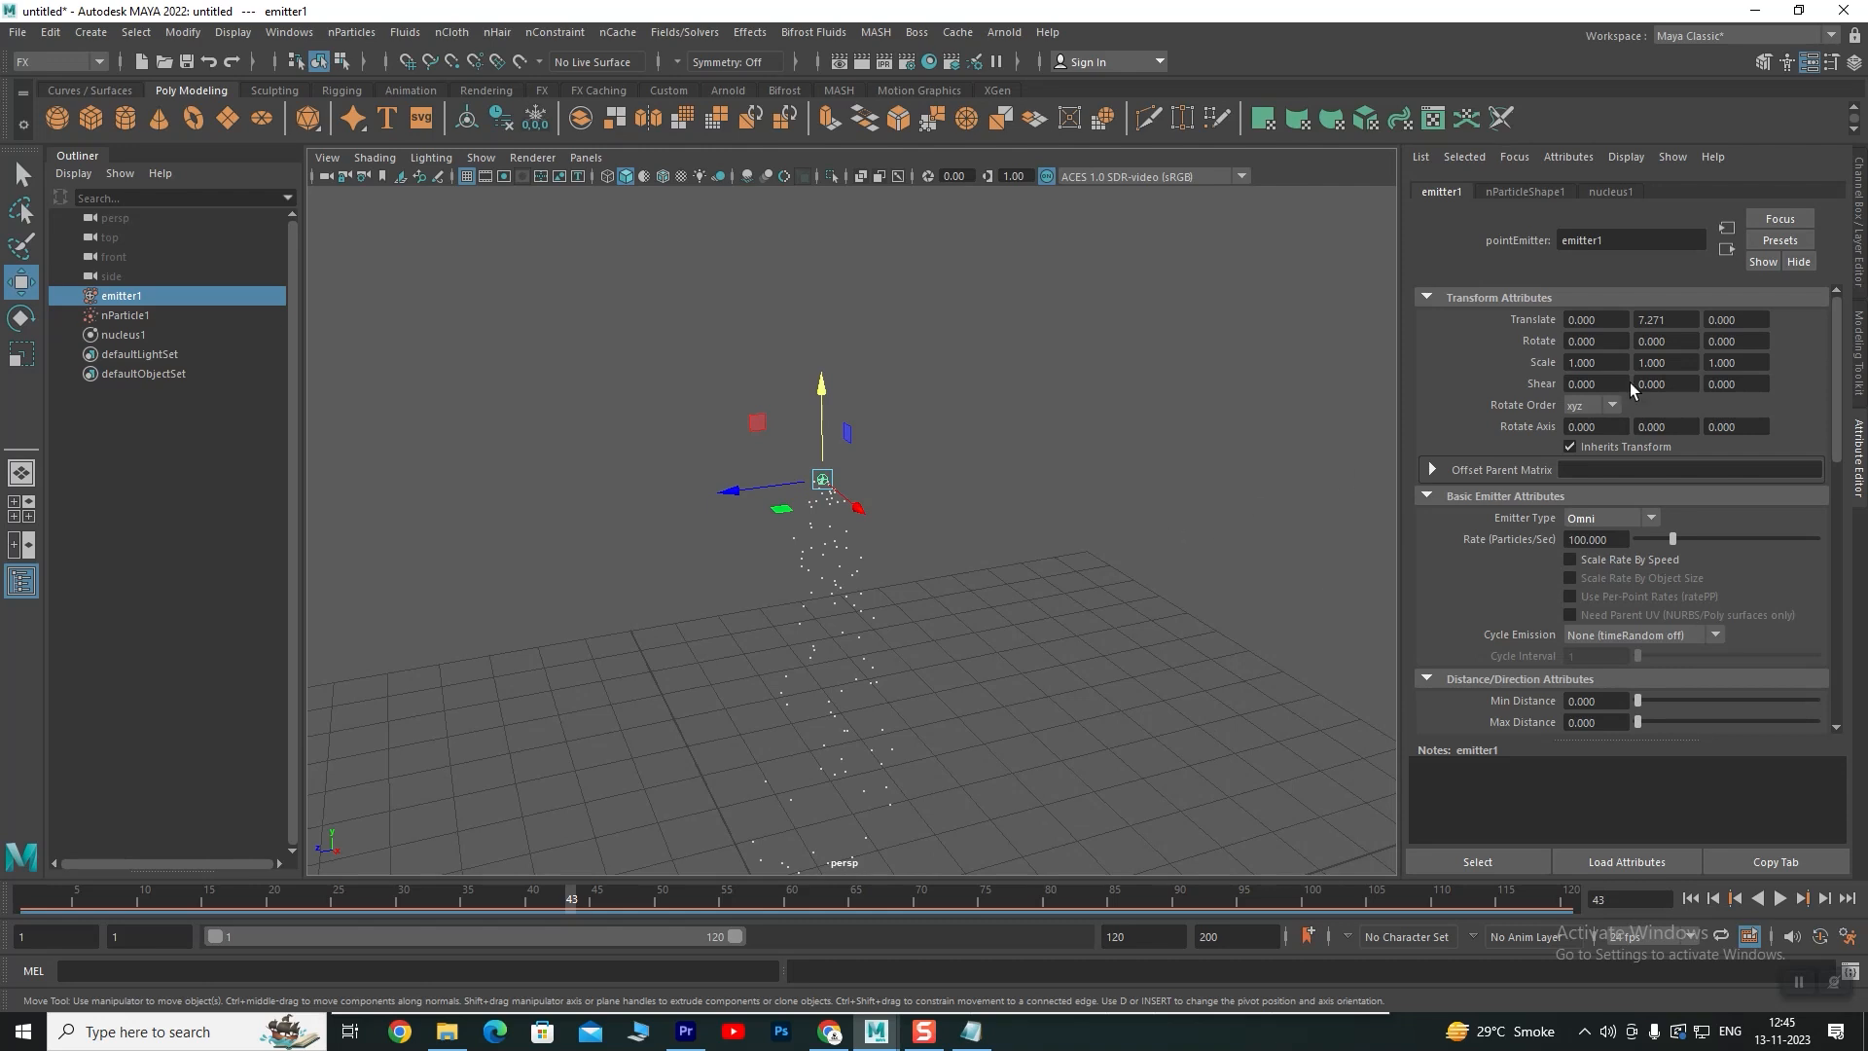
{"action": "left_click_drag", "start_coordinate": [1615, 540], "coordinate": [1579, 539]}
{"action": "type", "text": "5000"}
{"action": "key", "text": "Return"}
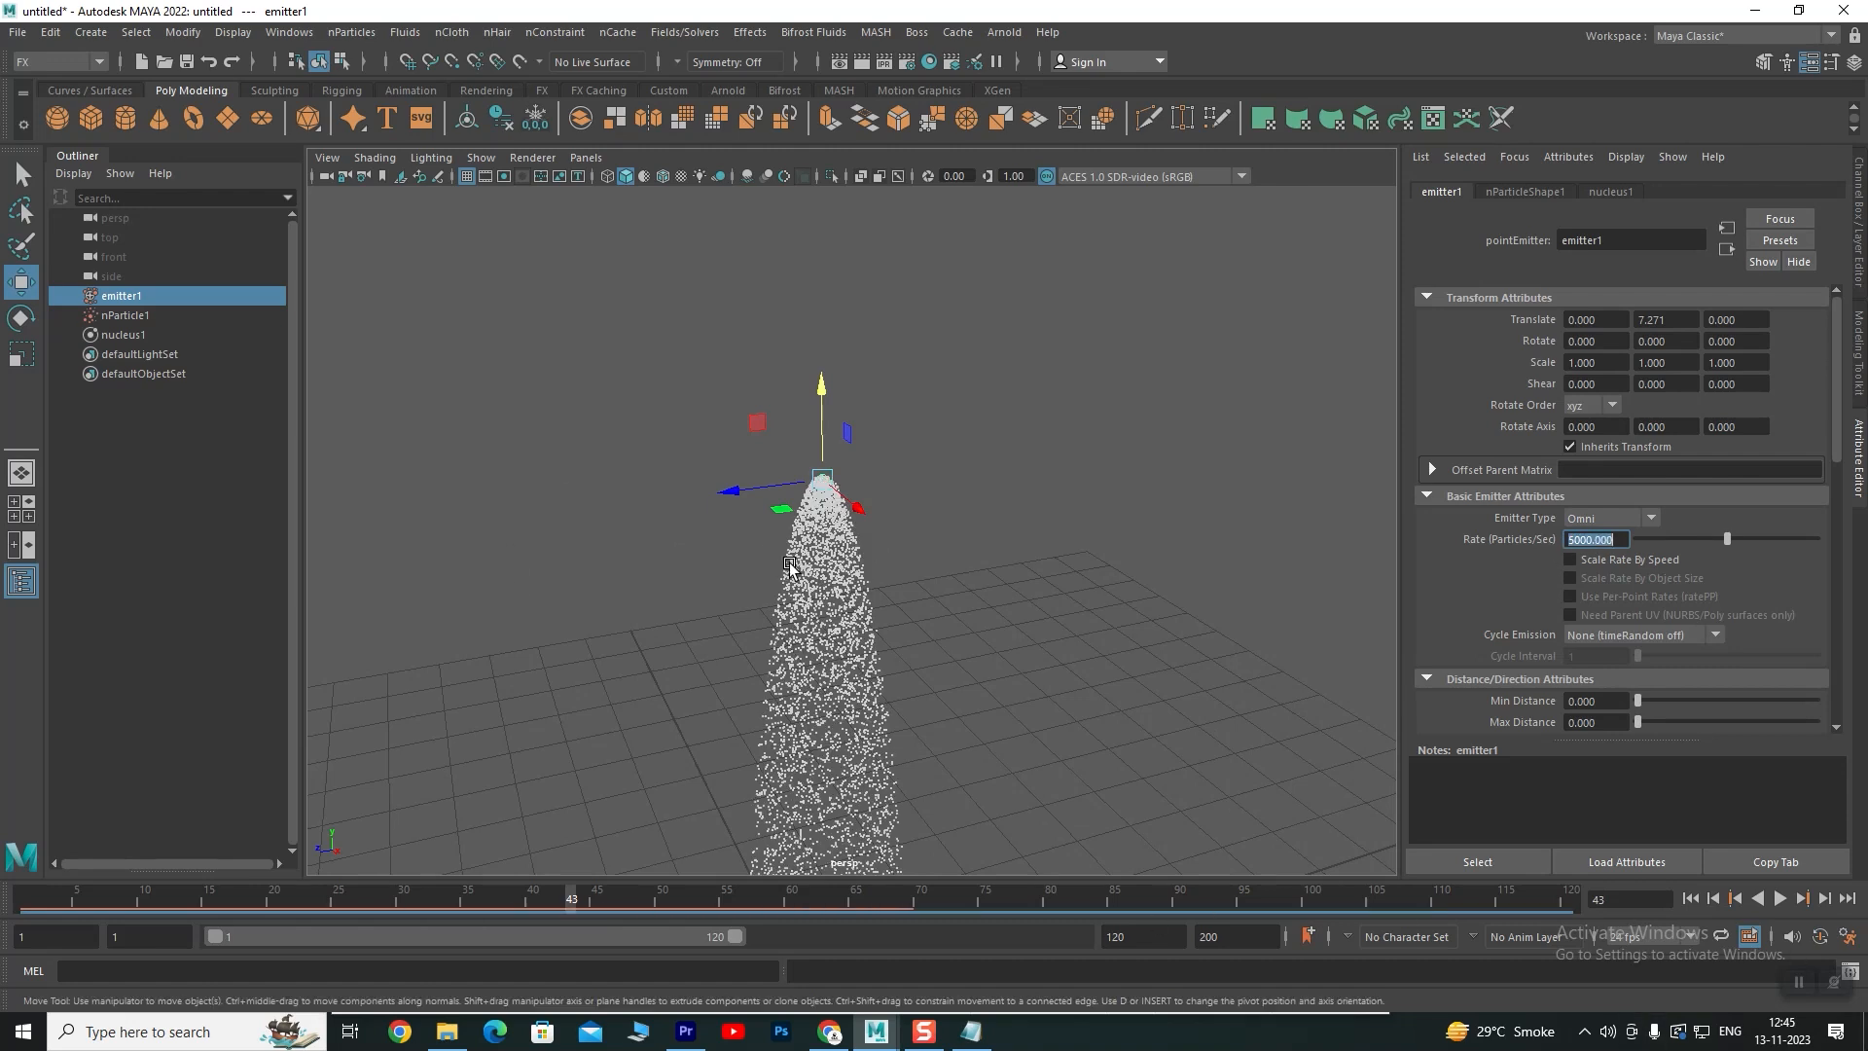
Play the simulation from the first frame and inspect the dense particle stream around the emitter
{"action": "left_click_drag", "start_coordinate": [830, 629], "coordinate": [793, 609], "text": "alt"}
{"action": "left_click", "coordinate": [1690, 898]}
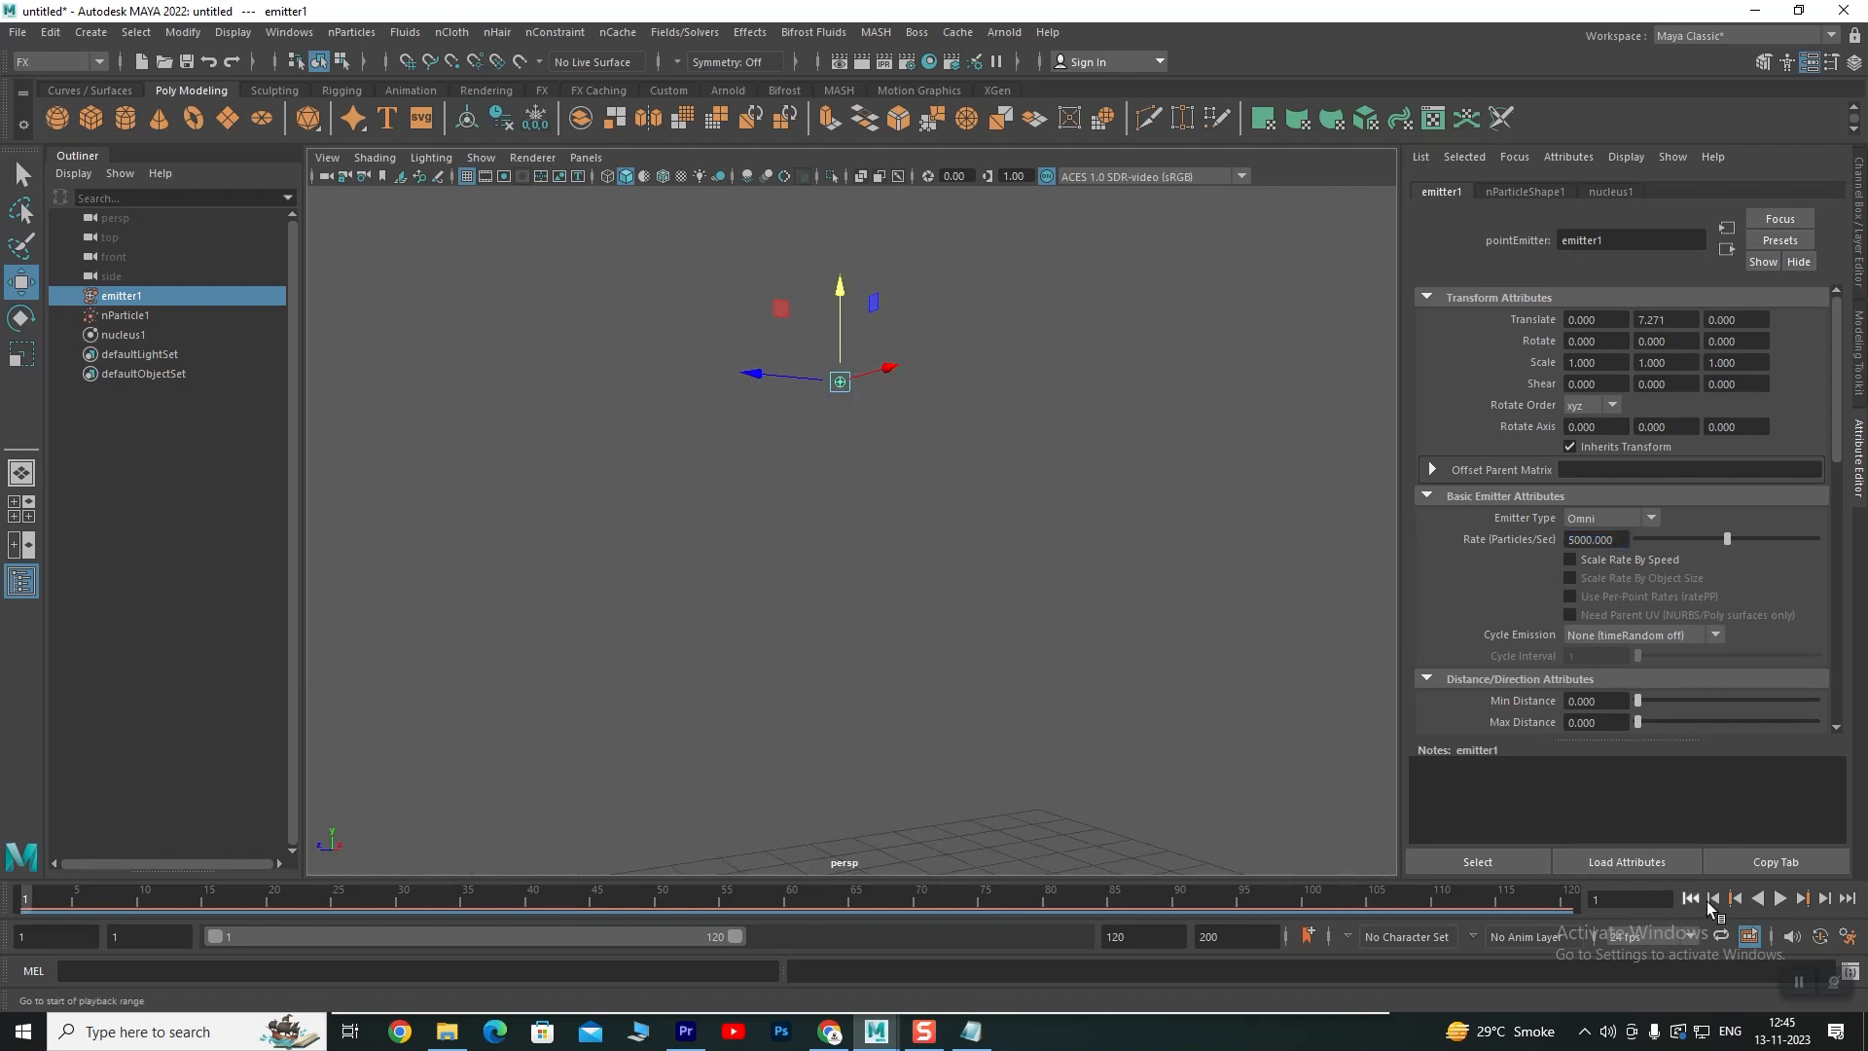
{"action": "left_click", "coordinate": [1780, 898]}
{"action": "left_click", "coordinate": [1779, 898]}
{"action": "left_click_drag", "start_coordinate": [955, 596], "coordinate": [943, 618], "text": "alt"}
Set the emitter's rate to 500 particles per second and play the simulation from the first frame
{"action": "left_click_drag", "start_coordinate": [1623, 540], "coordinate": [1510, 529]}
{"action": "type", "text": "500"}
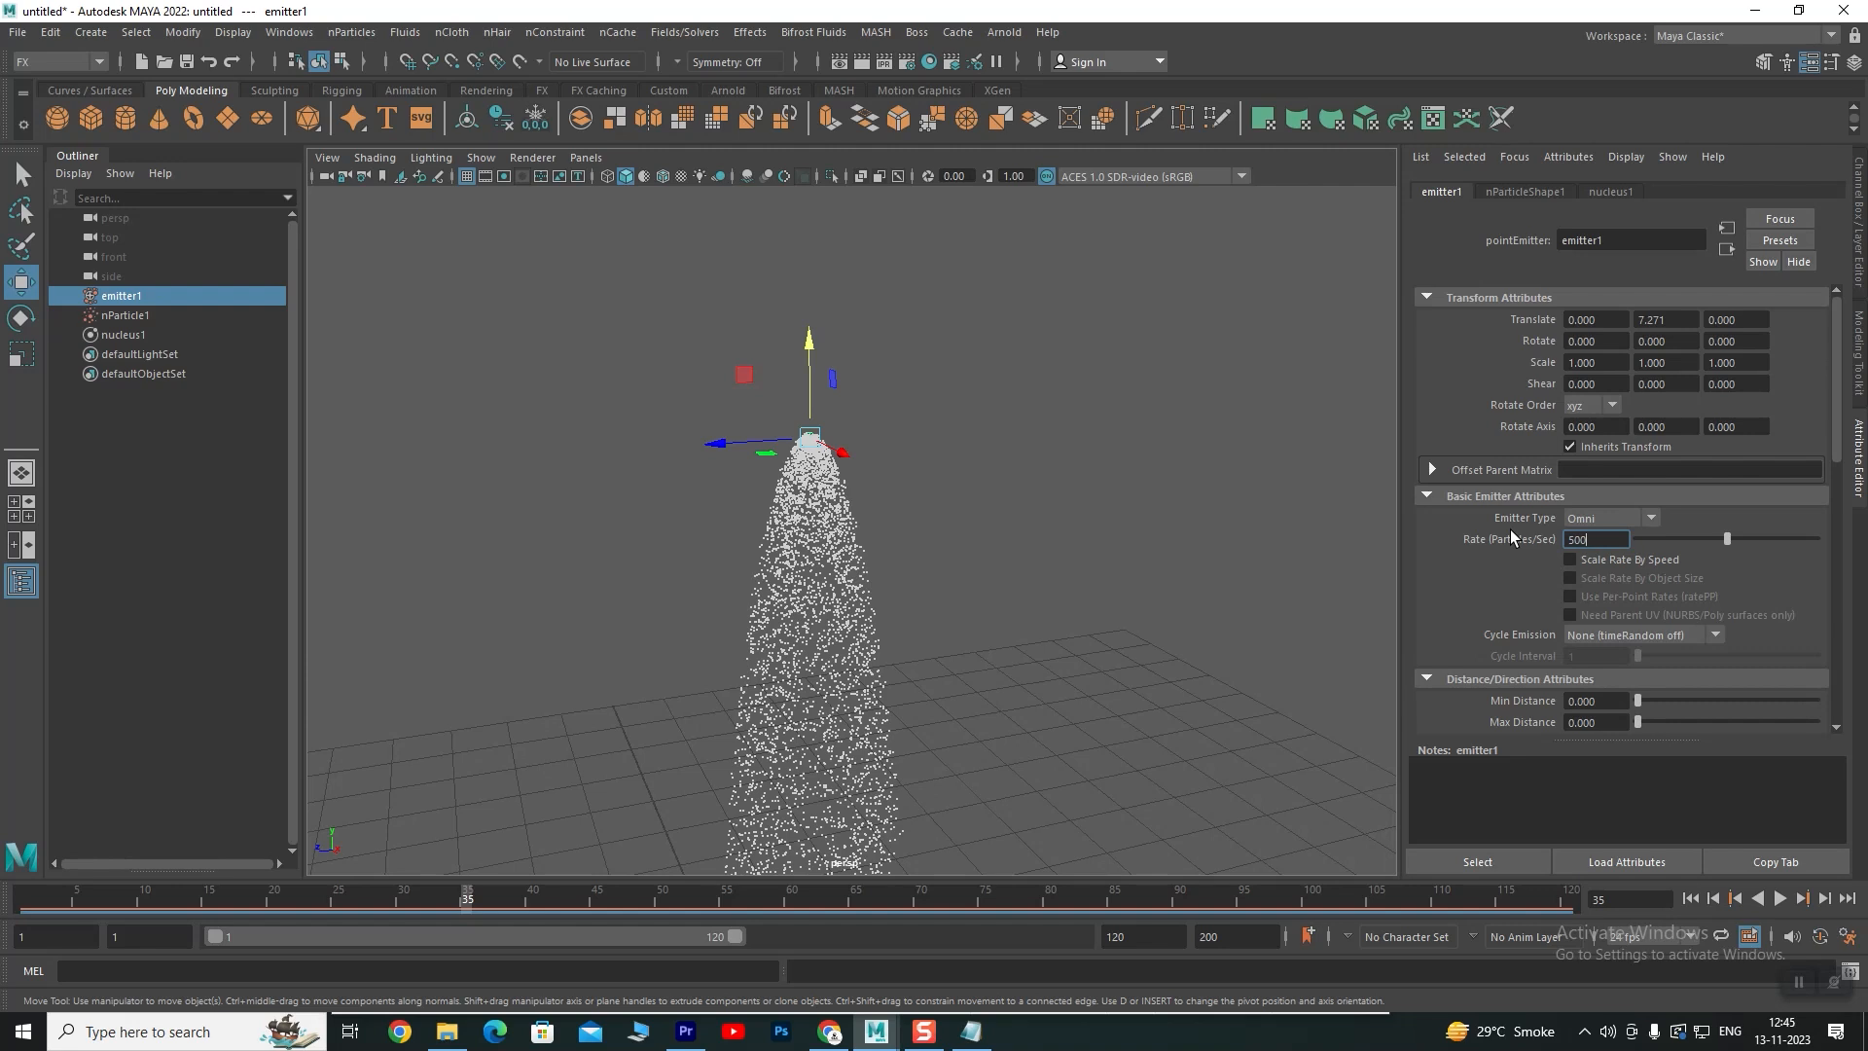
{"action": "key", "text": "Return"}
{"action": "left_click", "coordinate": [1690, 898]}
{"action": "left_click", "coordinate": [1779, 897]}
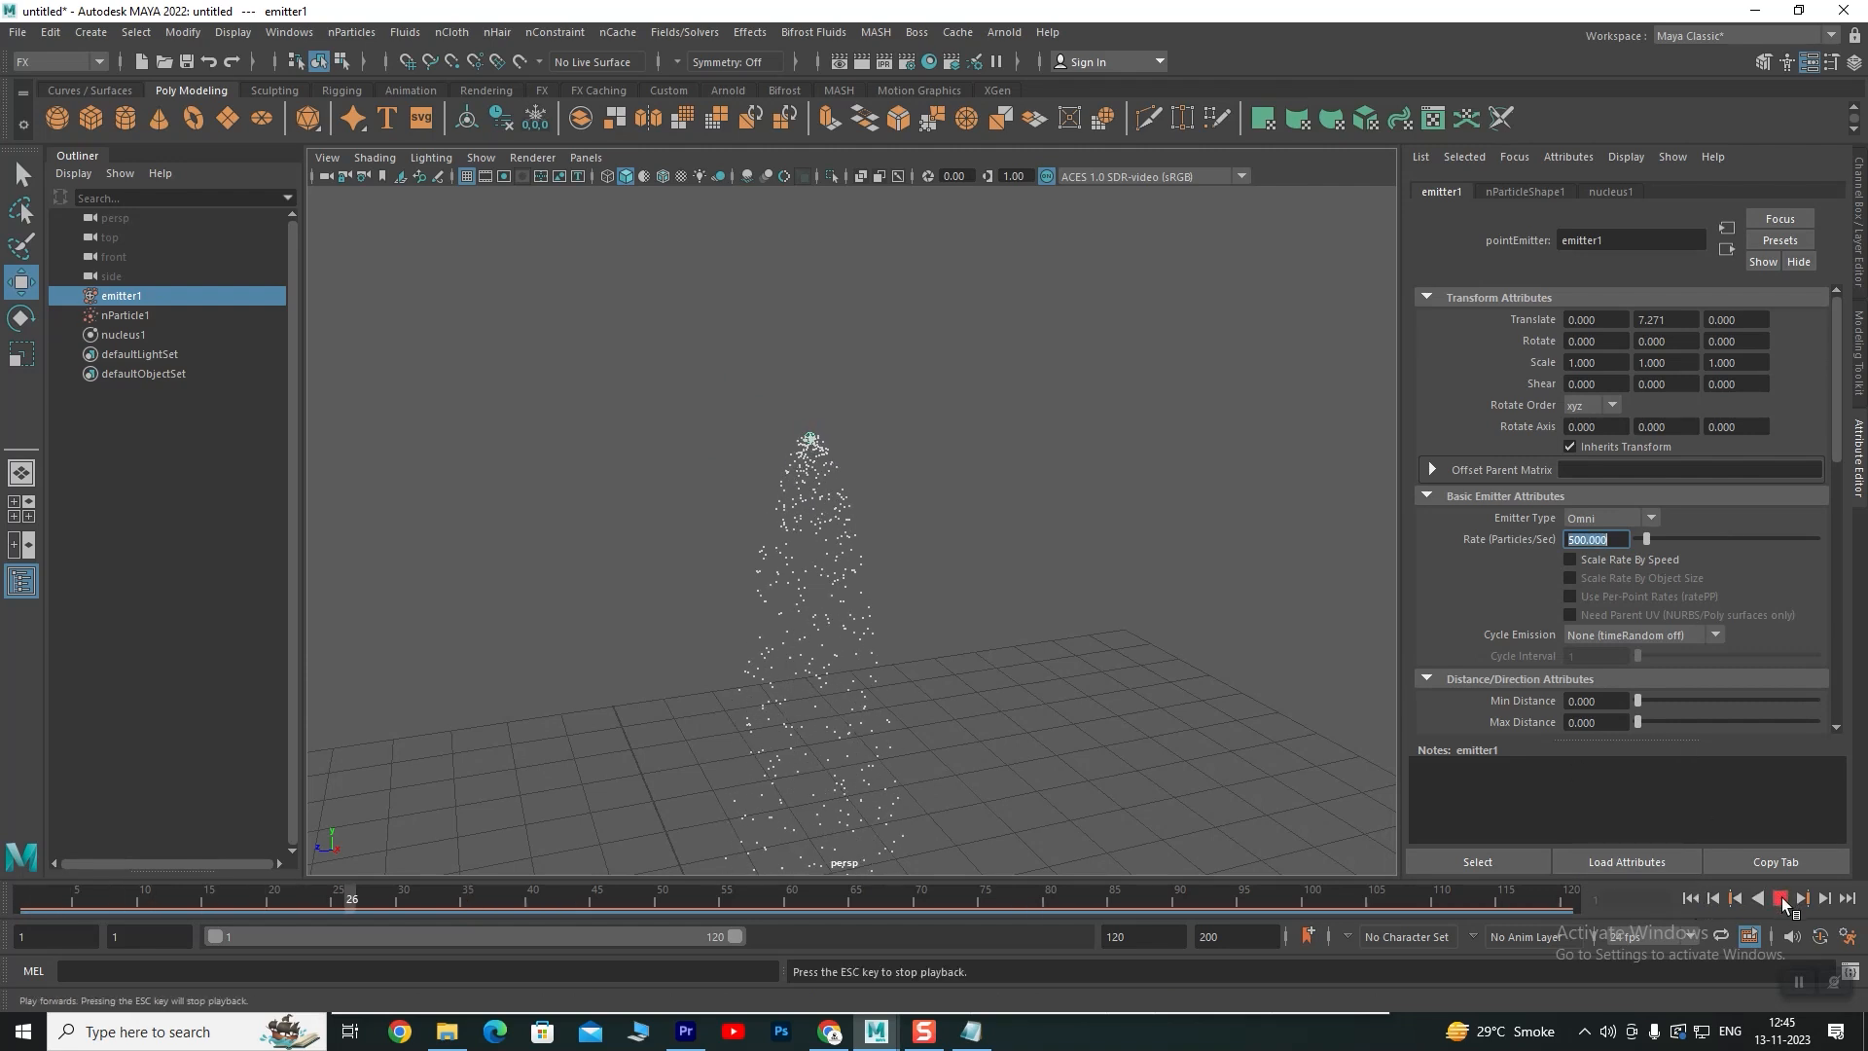
{"action": "left_click", "coordinate": [1781, 897]}
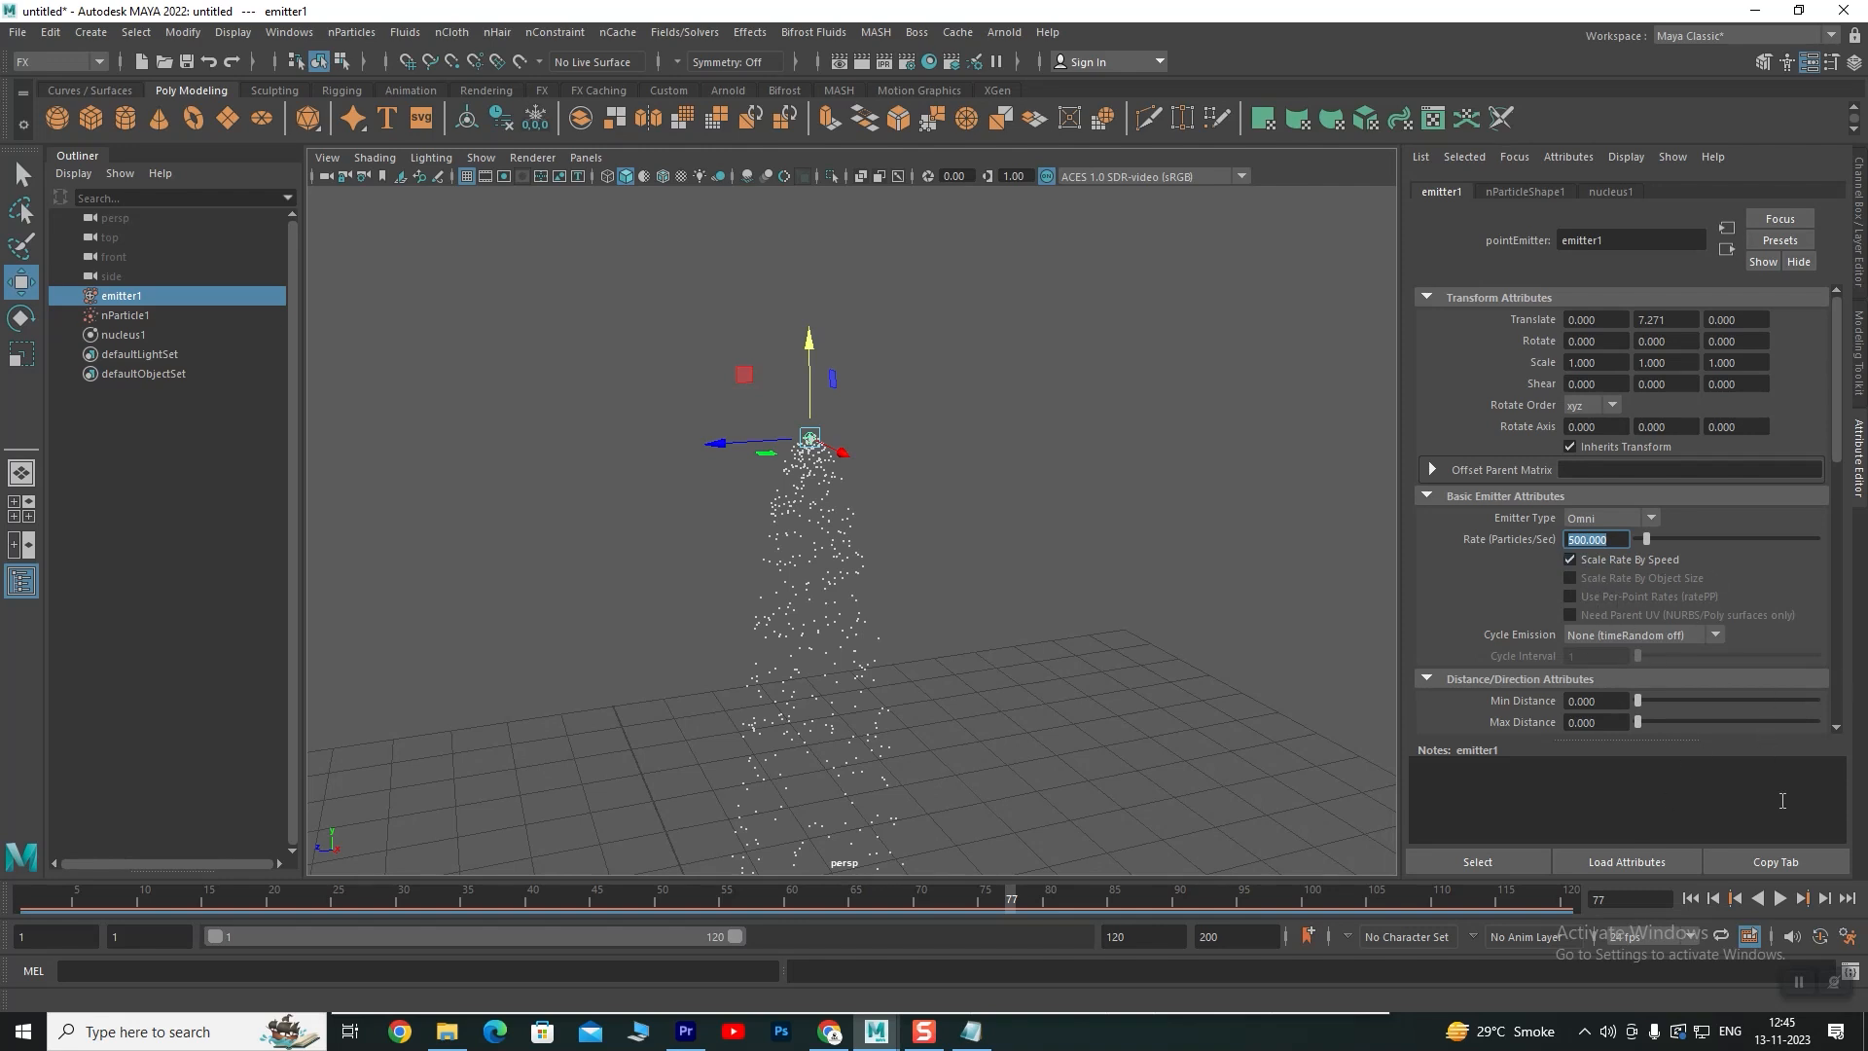
Try Scale Rate By Speed on the emitter by replaying the simulation from the first frame, and turn the option off again
{"action": "left_click", "coordinate": [1692, 898]}
{"action": "left_click", "coordinate": [1781, 898]}
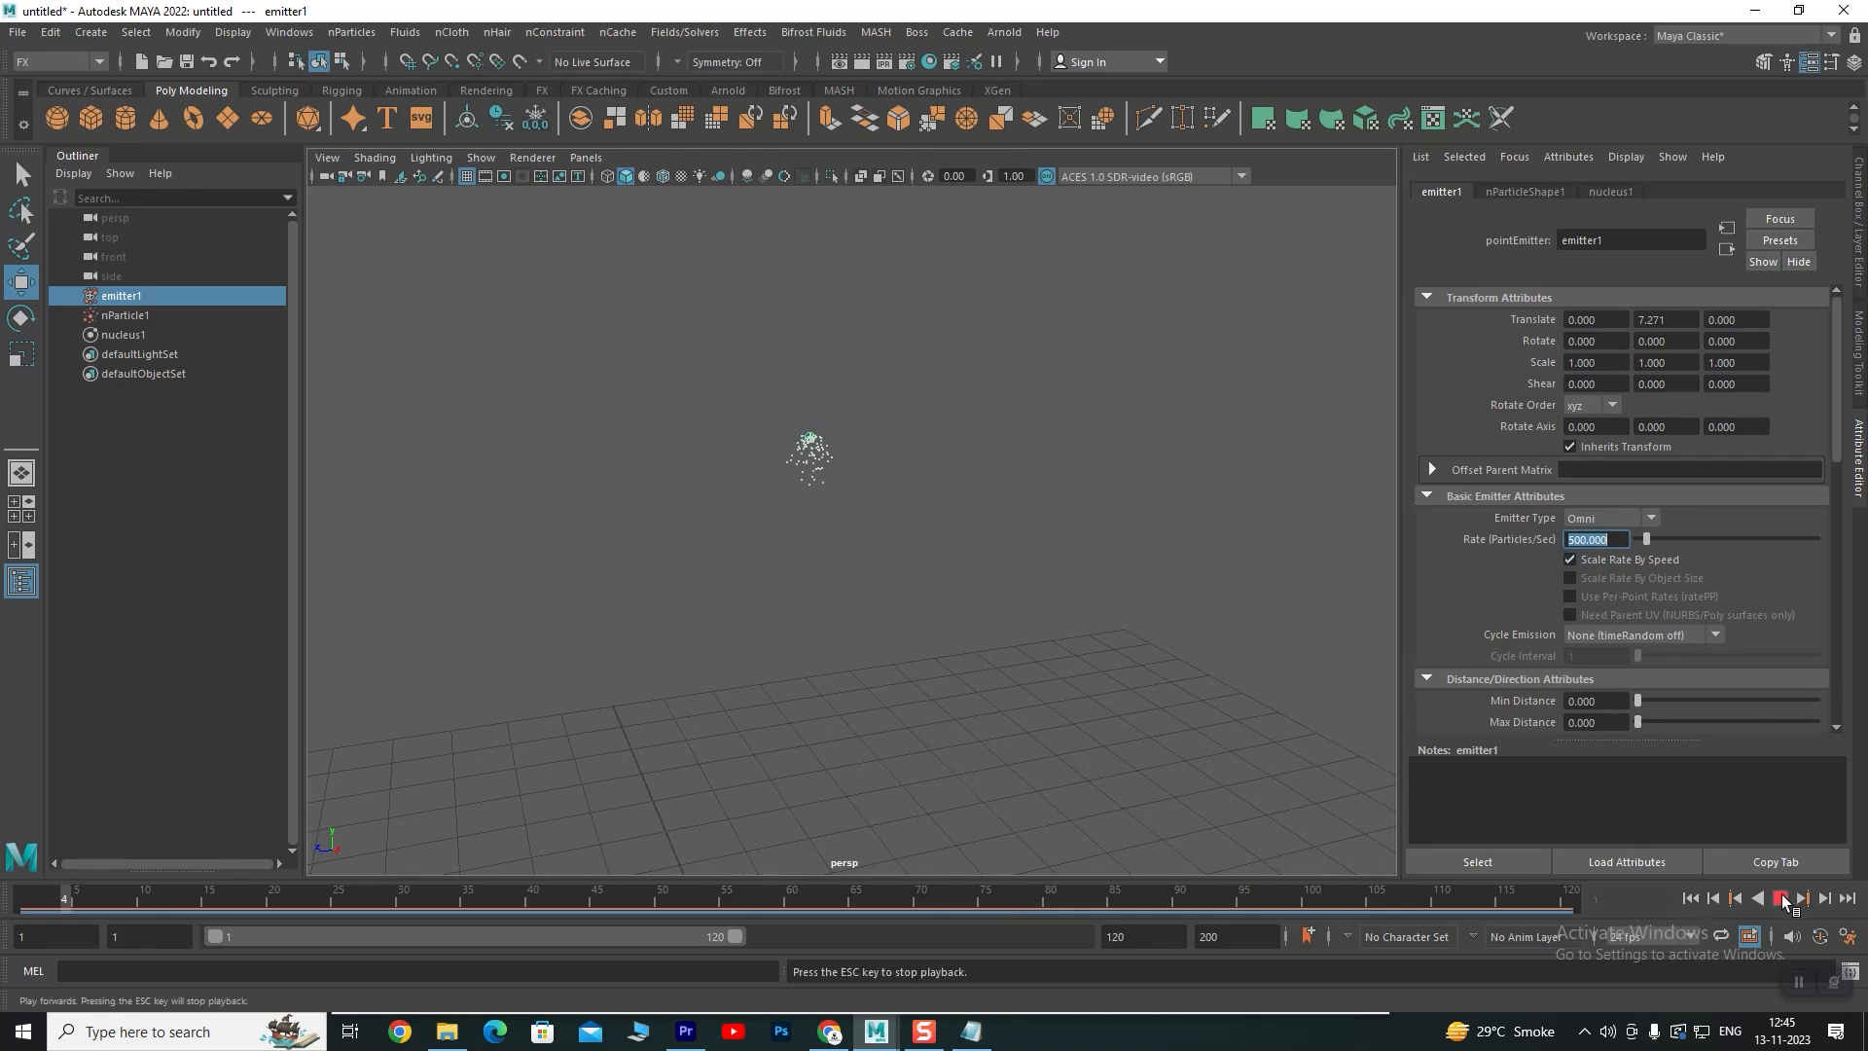
{"action": "left_click", "coordinate": [1781, 898]}
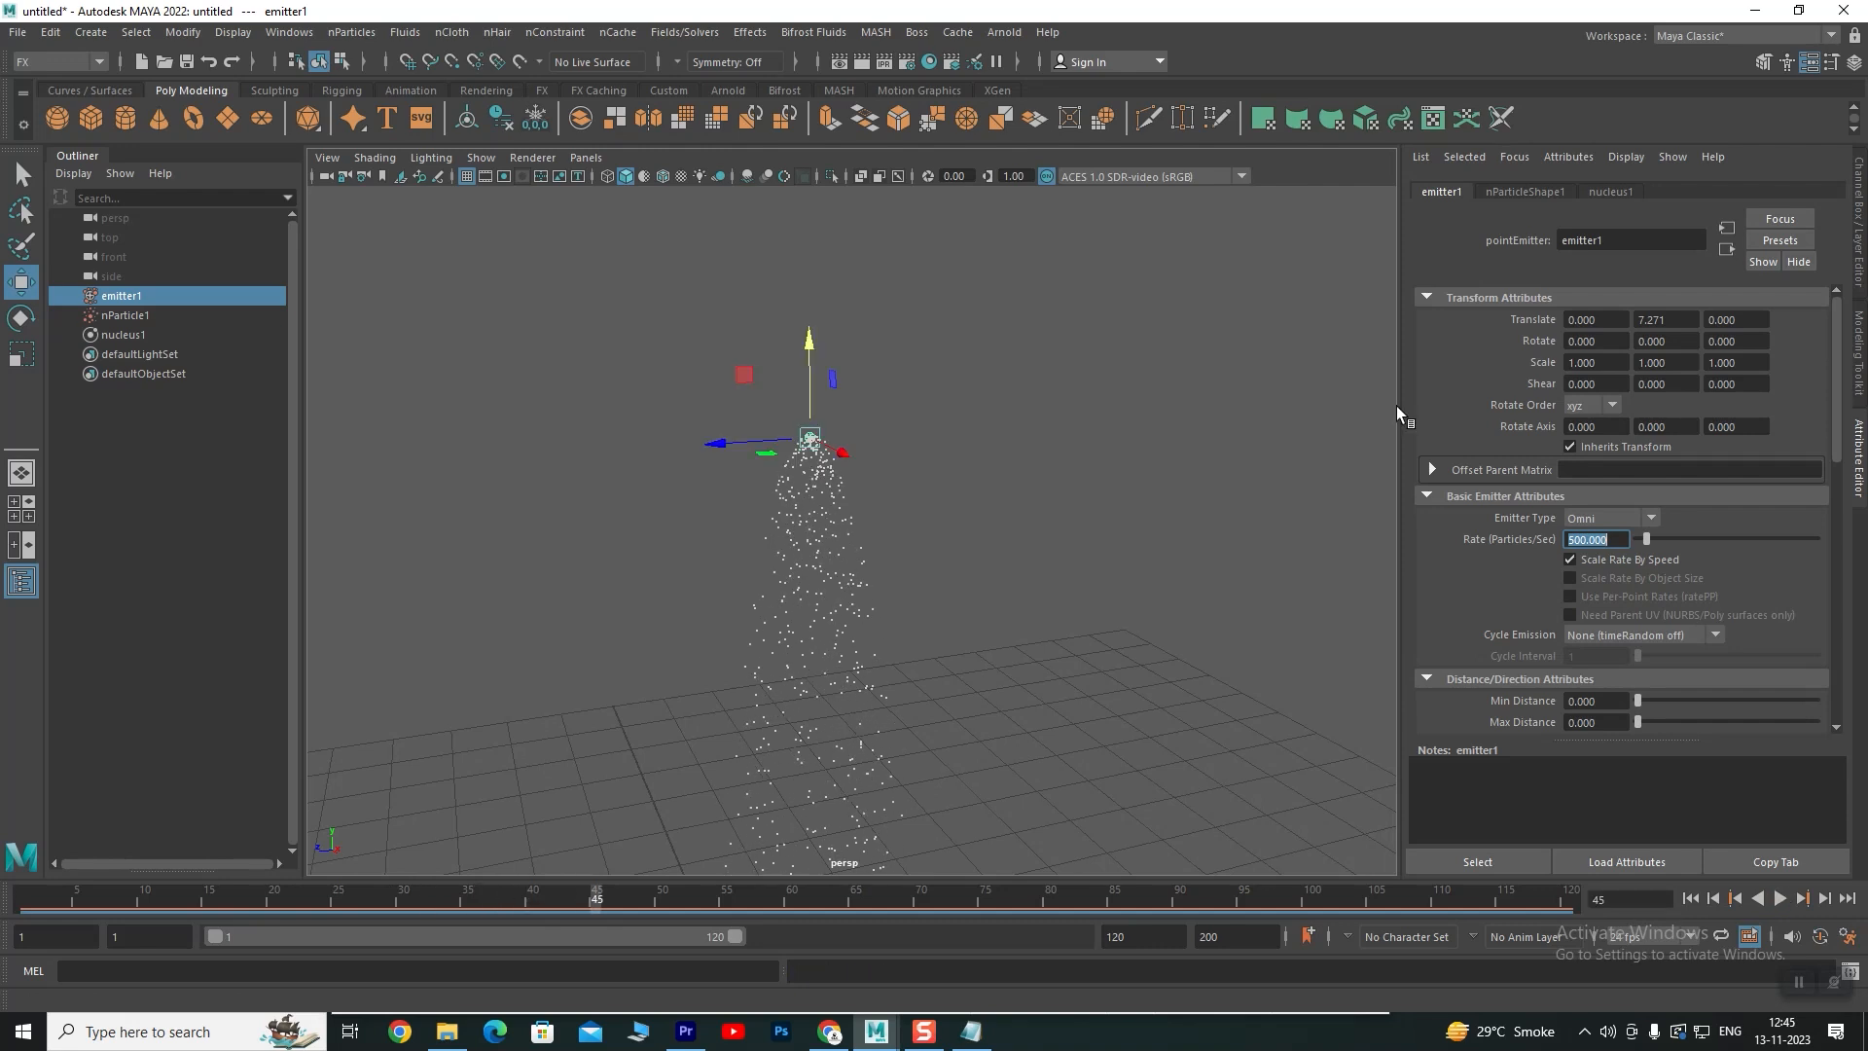
{"action": "scroll", "coordinate": [867, 500], "scroll_direction": "up", "scroll_amount": 5}
{"action": "scroll", "coordinate": [700, 392], "scroll_direction": "down", "scroll_amount": 4}
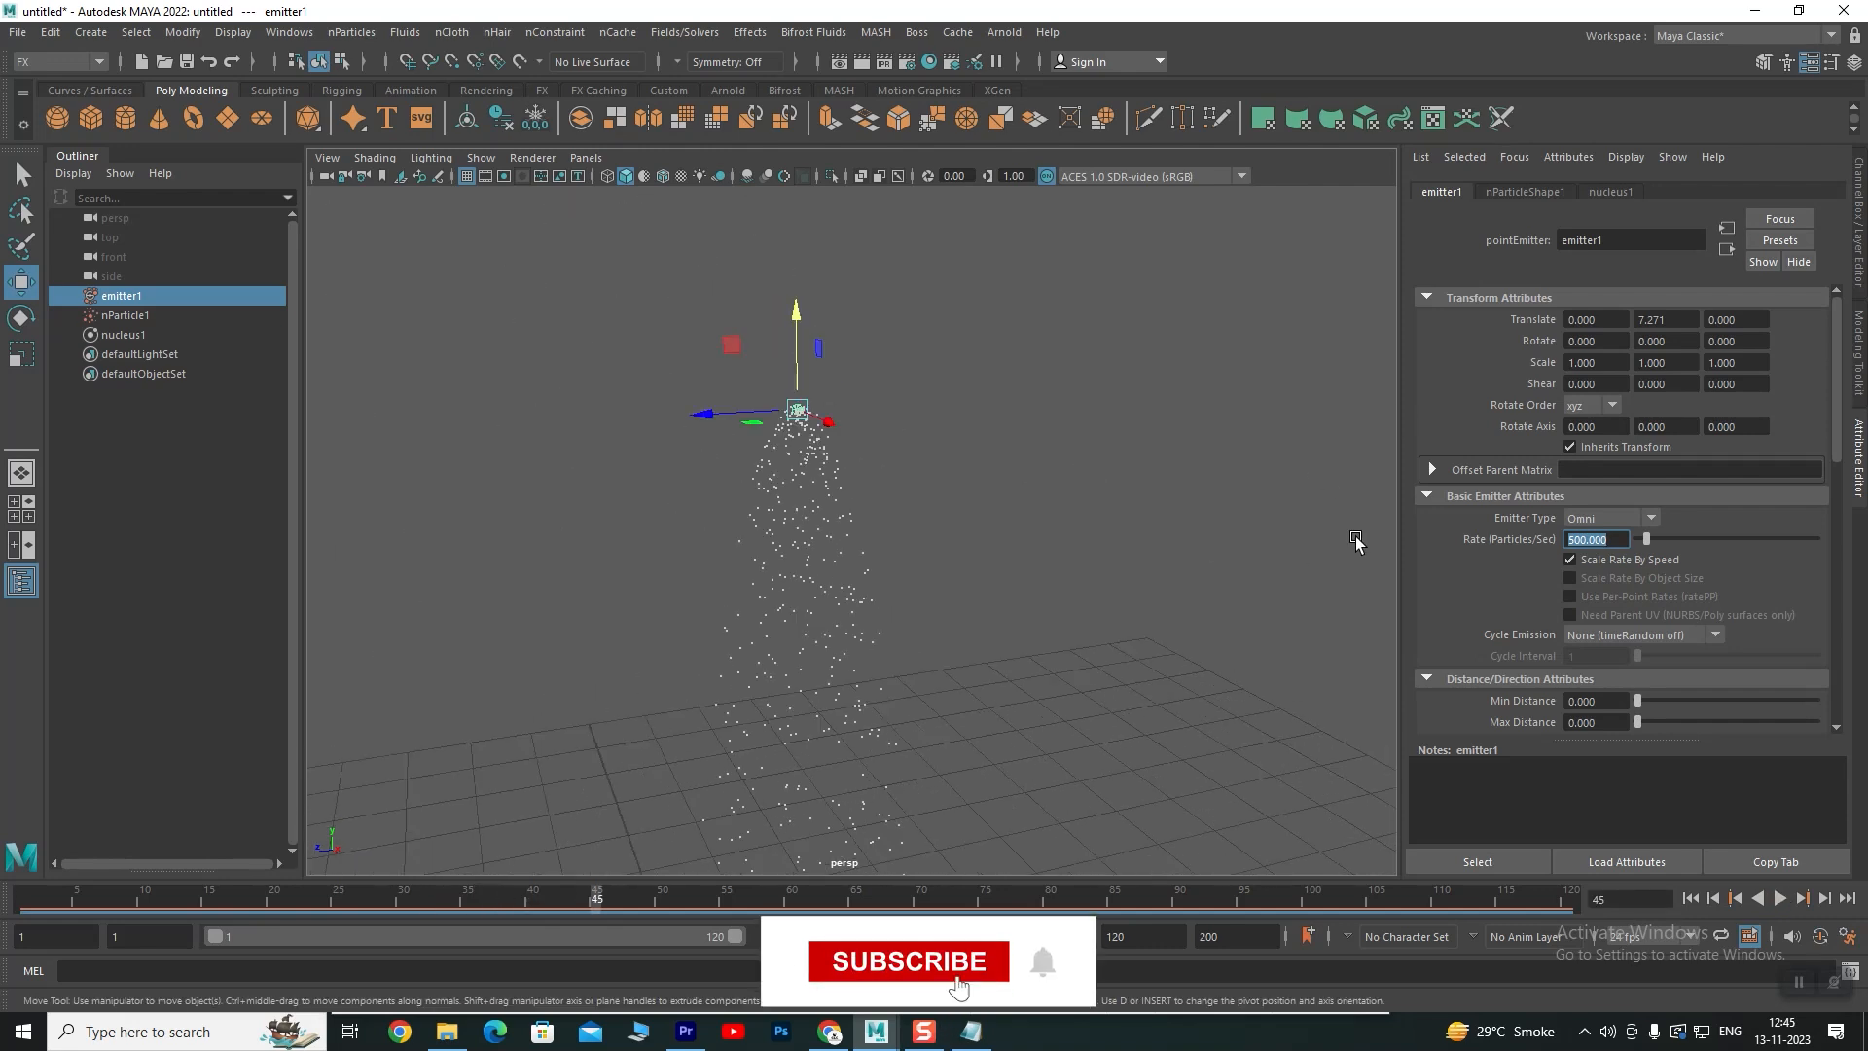
{"action": "left_click", "coordinate": [1568, 560]}
{"action": "left_click_drag", "start_coordinate": [1226, 430], "coordinate": [1014, 563], "text": "alt"}
{"action": "left_click_drag", "start_coordinate": [1125, 584], "coordinate": [1047, 613], "text": "alt"}
Try an emission speed of 0.1 by replaying the simulation from the first frame, and set the speed back to 1
{"action": "scroll", "coordinate": [1838, 655], "scroll_direction": "down", "scroll_amount": 5}
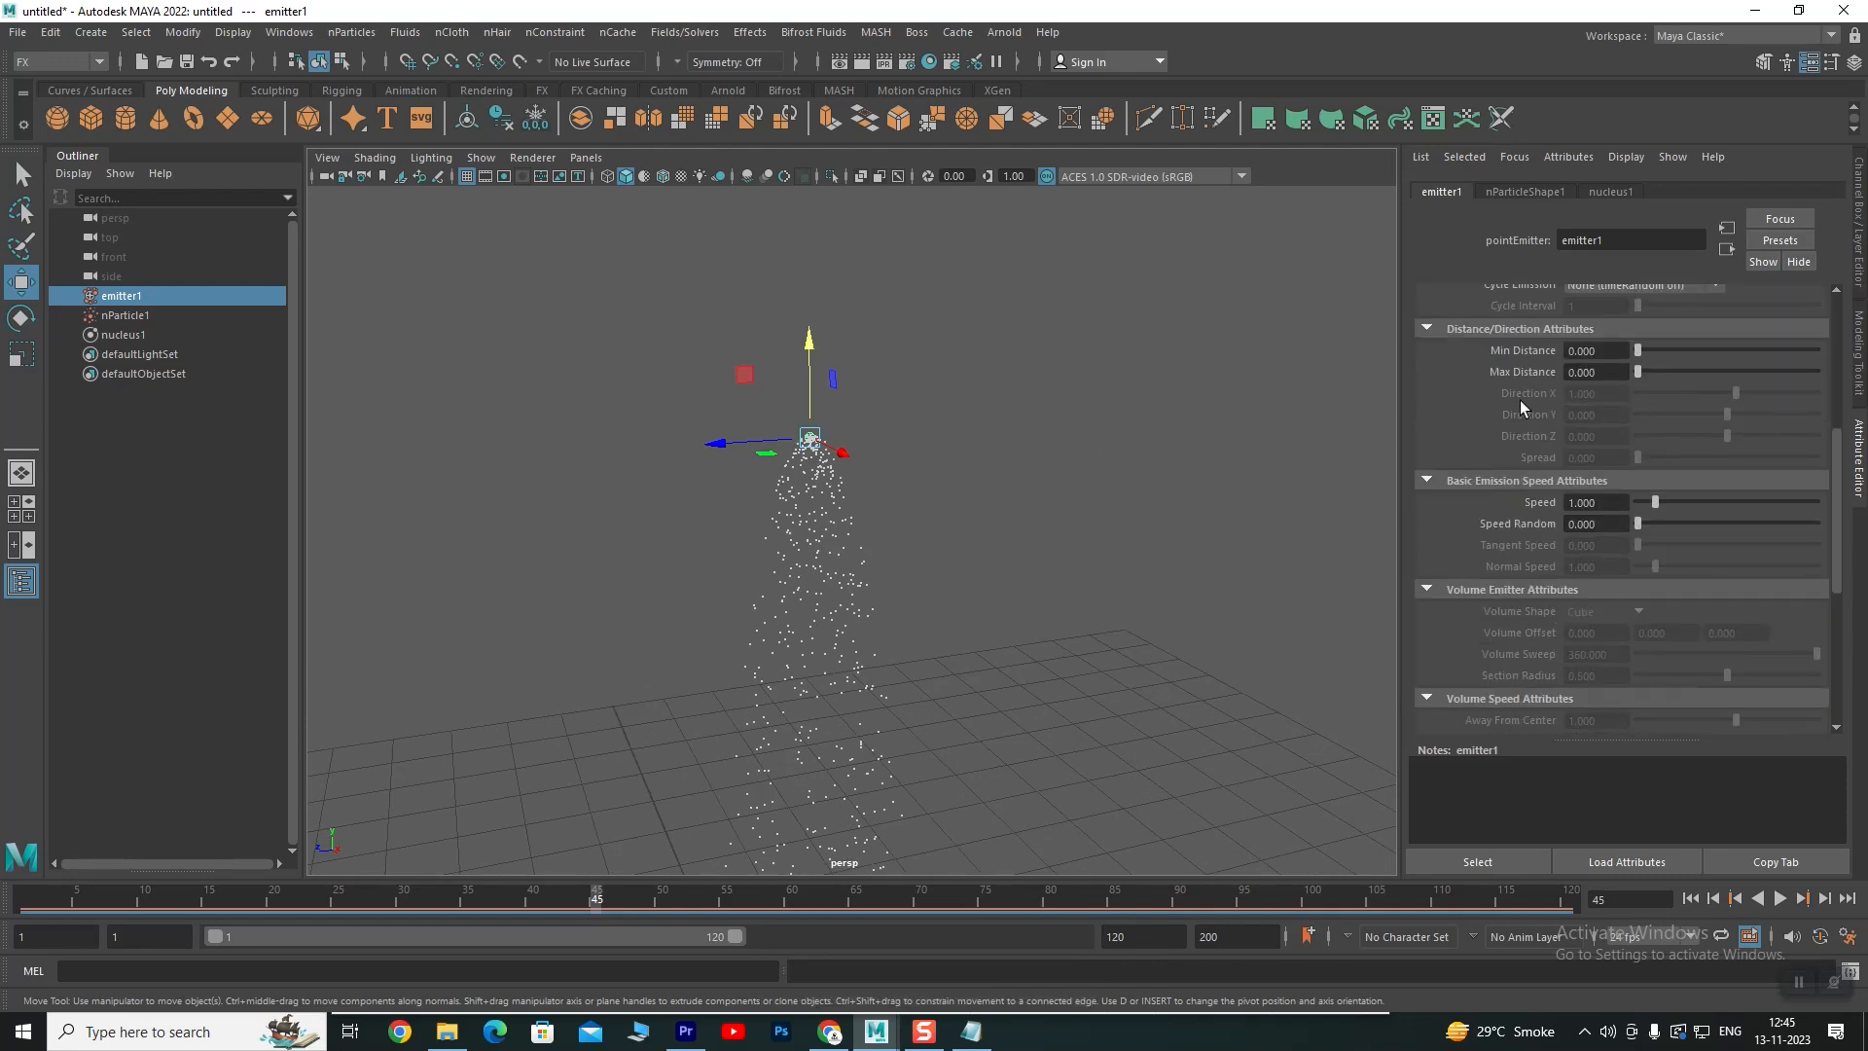
{"action": "scroll", "coordinate": [1523, 403], "scroll_direction": "up", "scroll_amount": 1}
{"action": "left_click", "coordinate": [1594, 563]}
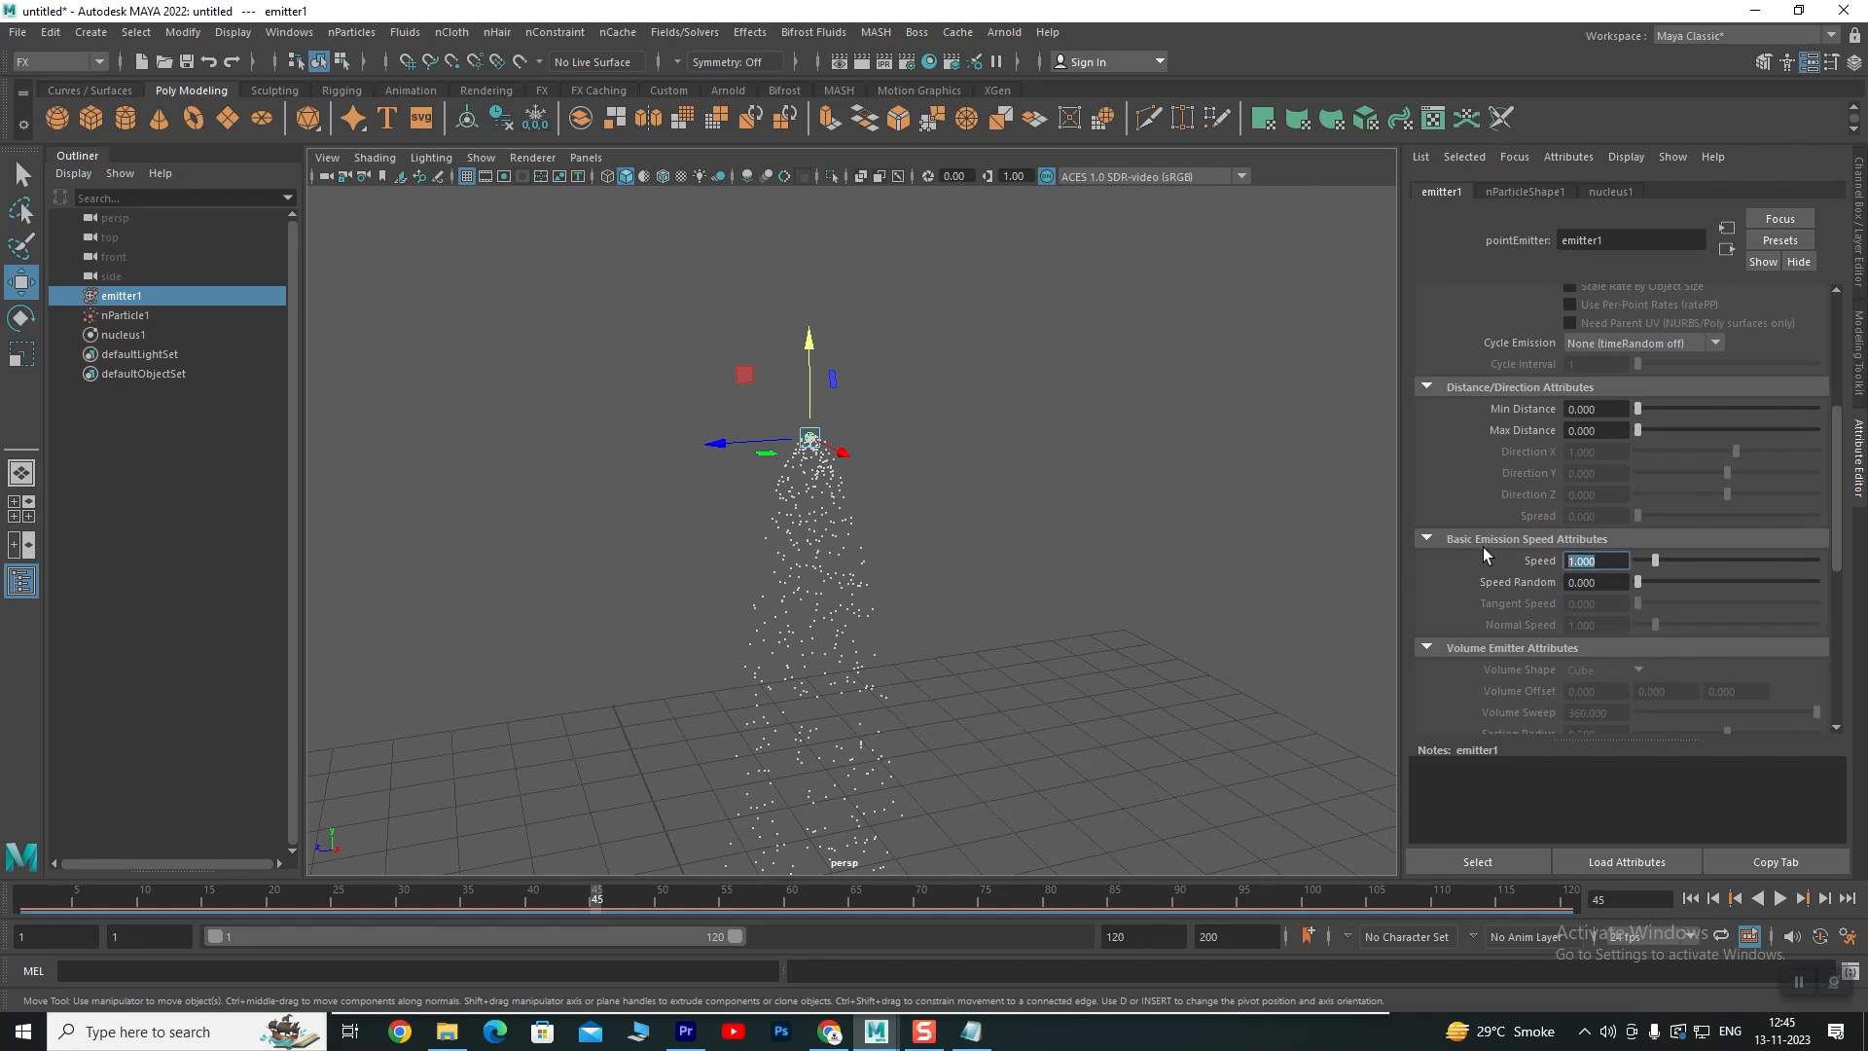
{"action": "type", "text": ".1"}
{"action": "key", "text": "Return"}
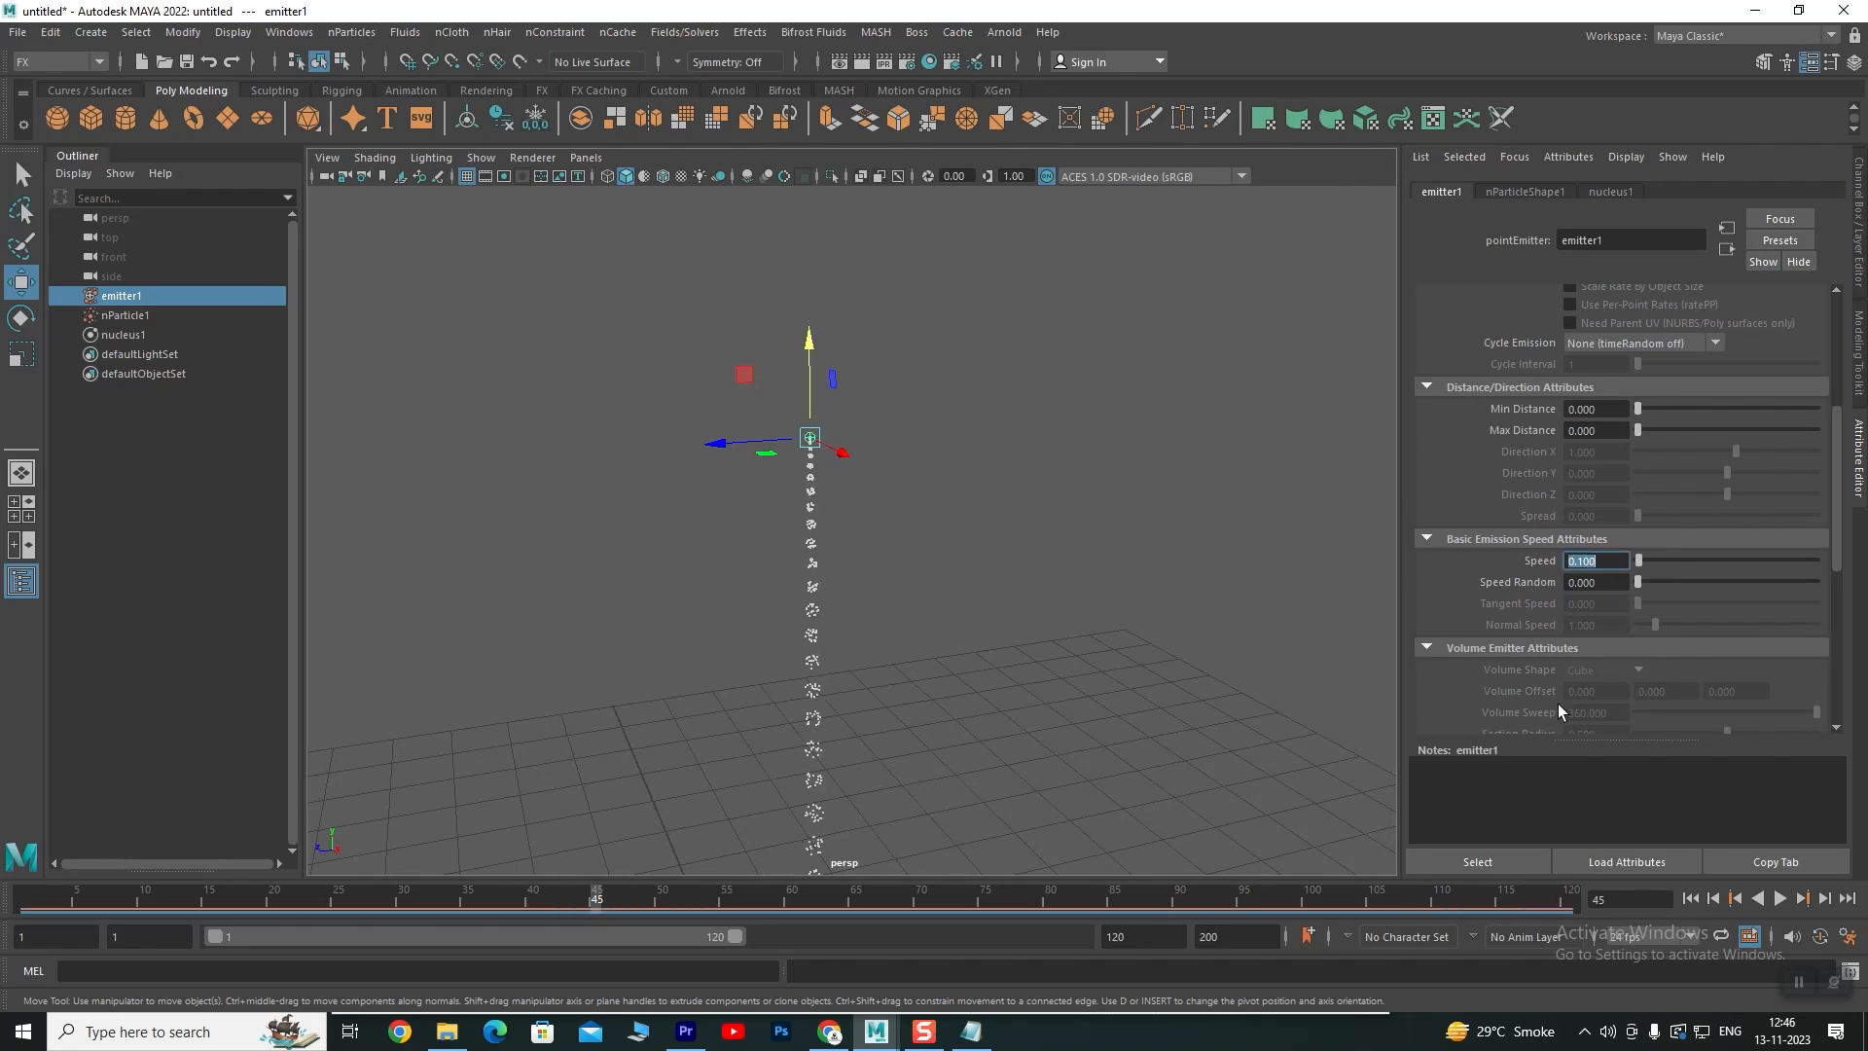
{"action": "left_click", "coordinate": [1691, 898]}
{"action": "left_click", "coordinate": [1776, 898]}
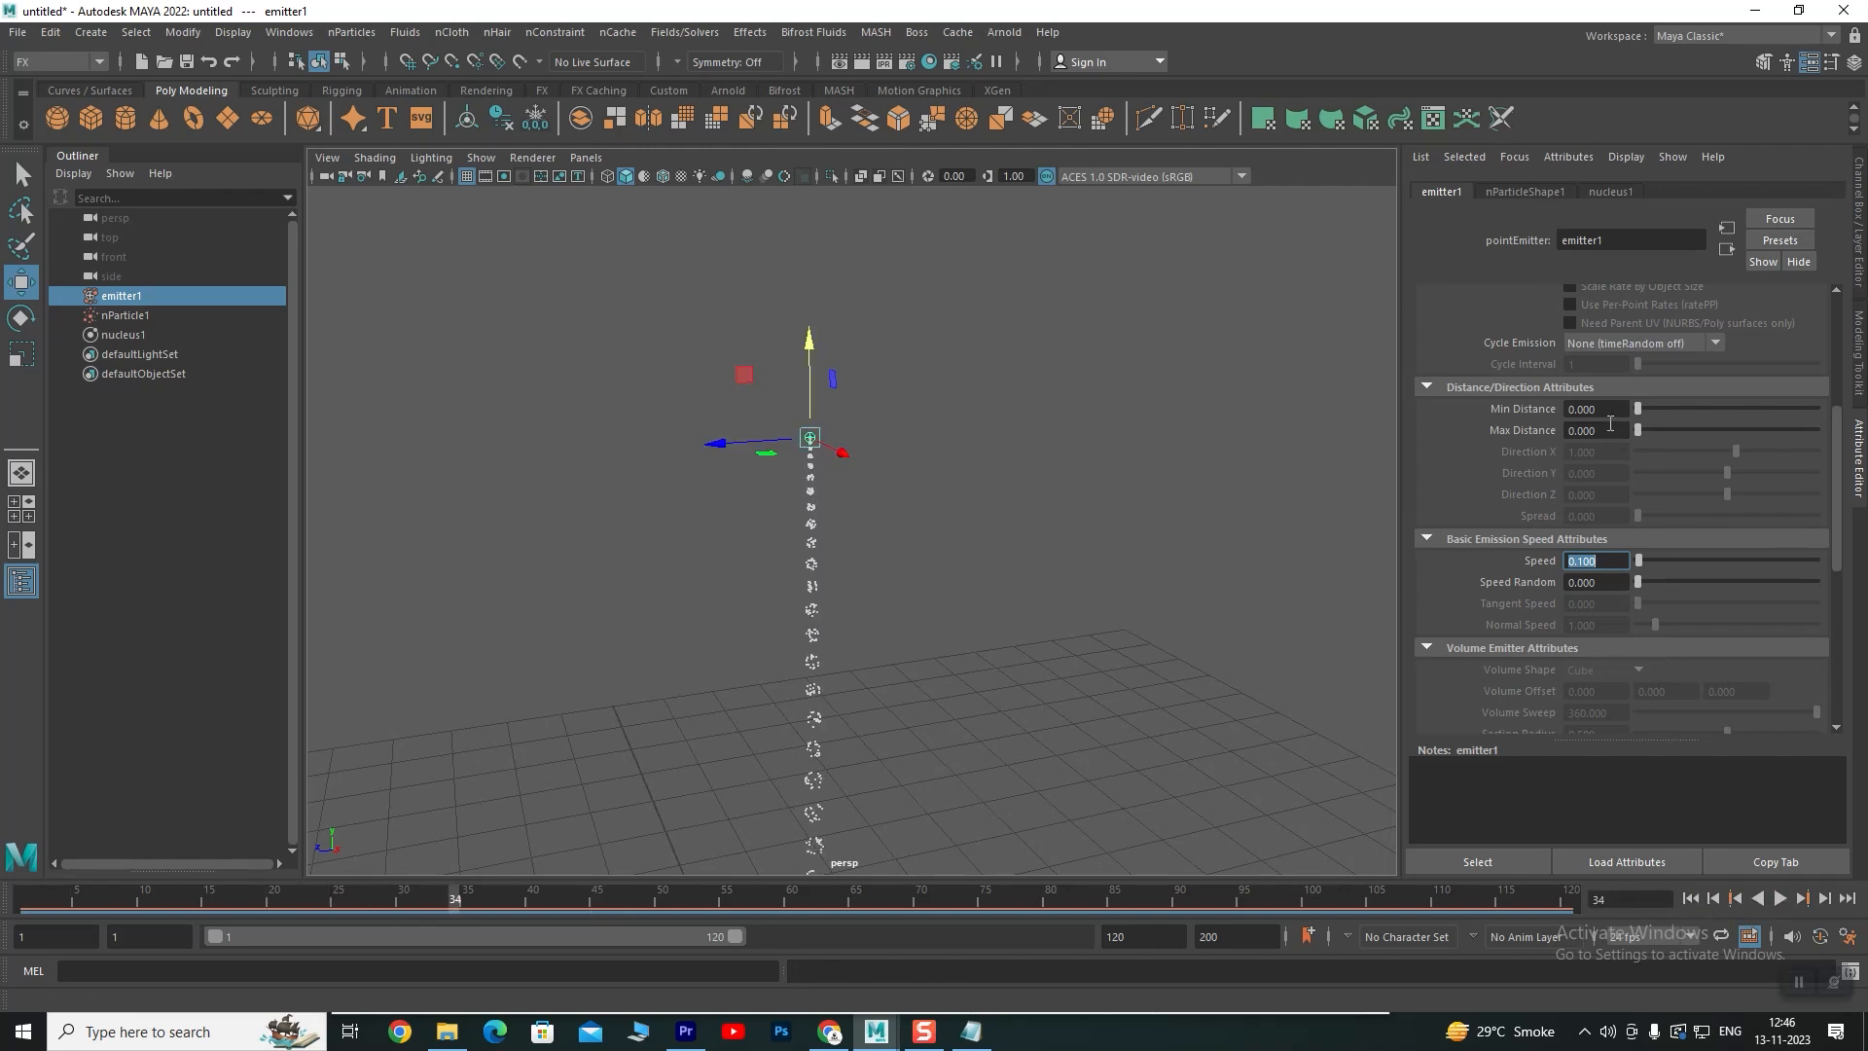
{"action": "type", "text": "1"}
{"action": "key", "text": "Return"}
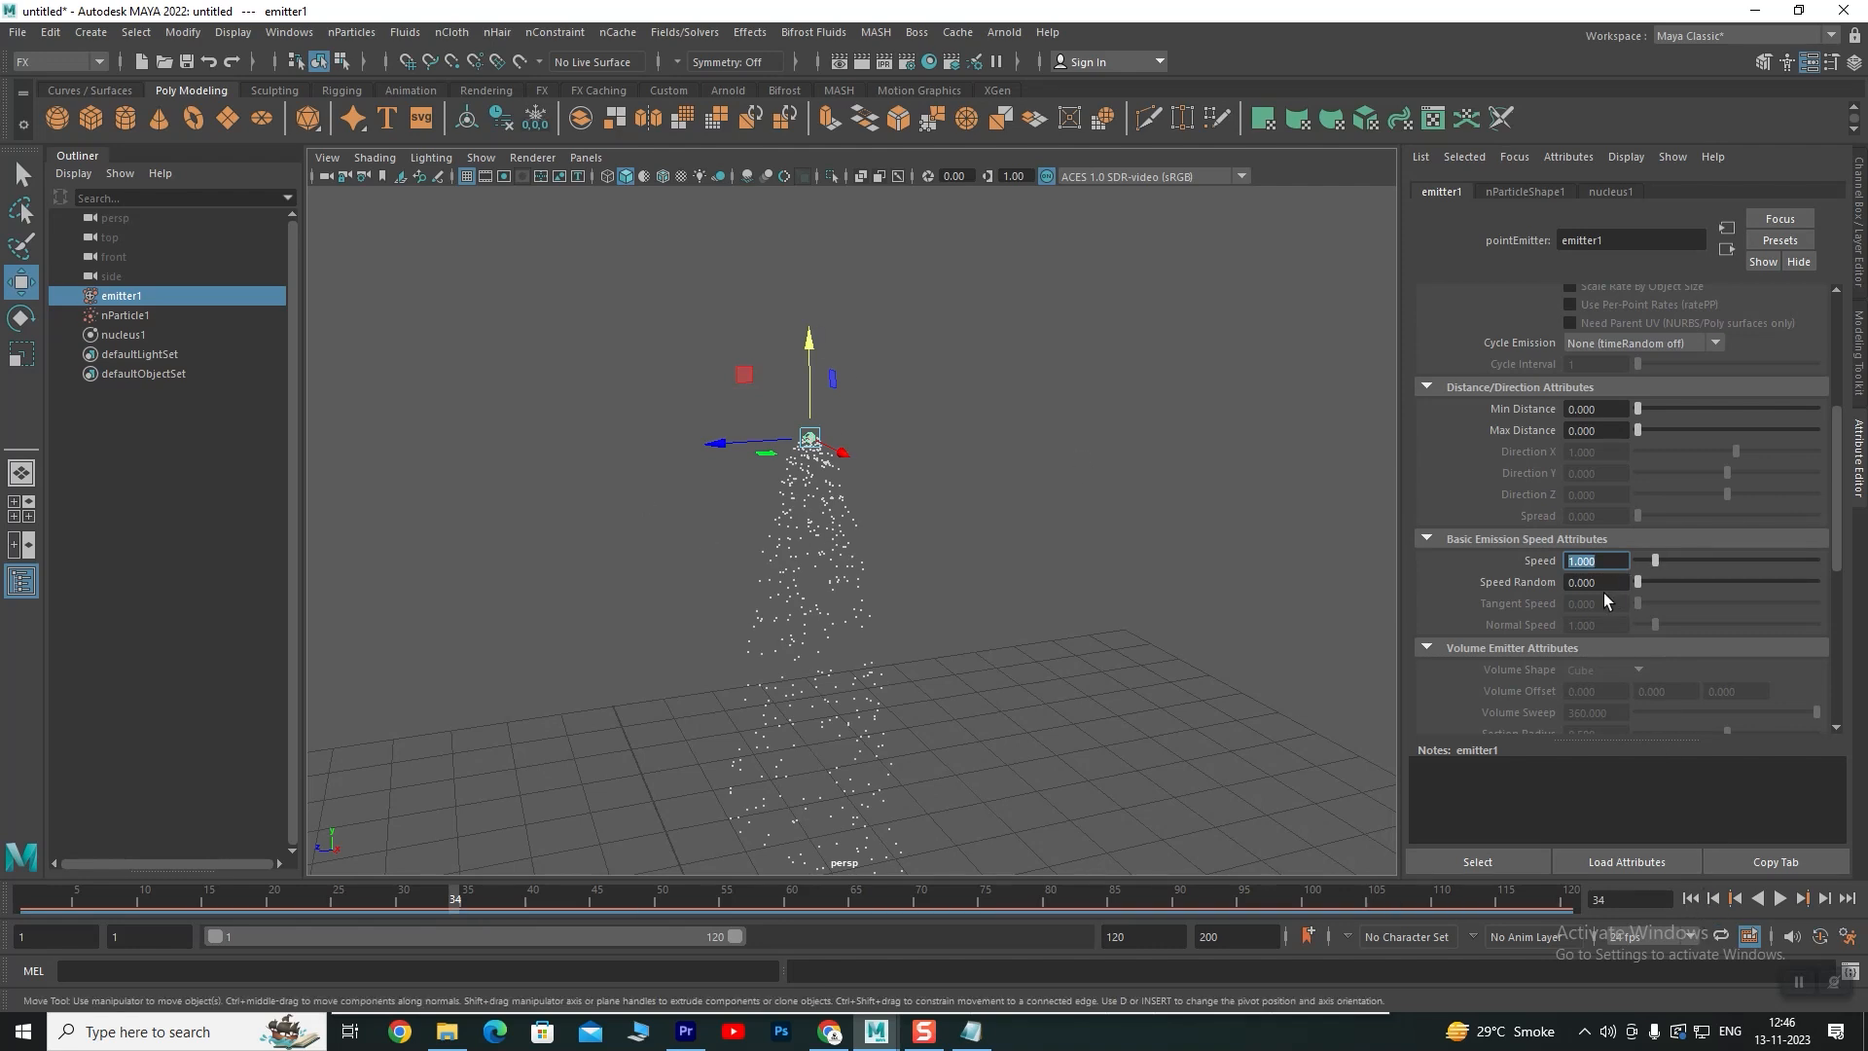
Try a Speed Random value of about 5.7 on the emitter, play the simulation, and reset the value to 0
{"action": "left_click_drag", "start_coordinate": [1636, 580], "coordinate": [1739, 593]}
{"action": "left_click", "coordinate": [1779, 898]}
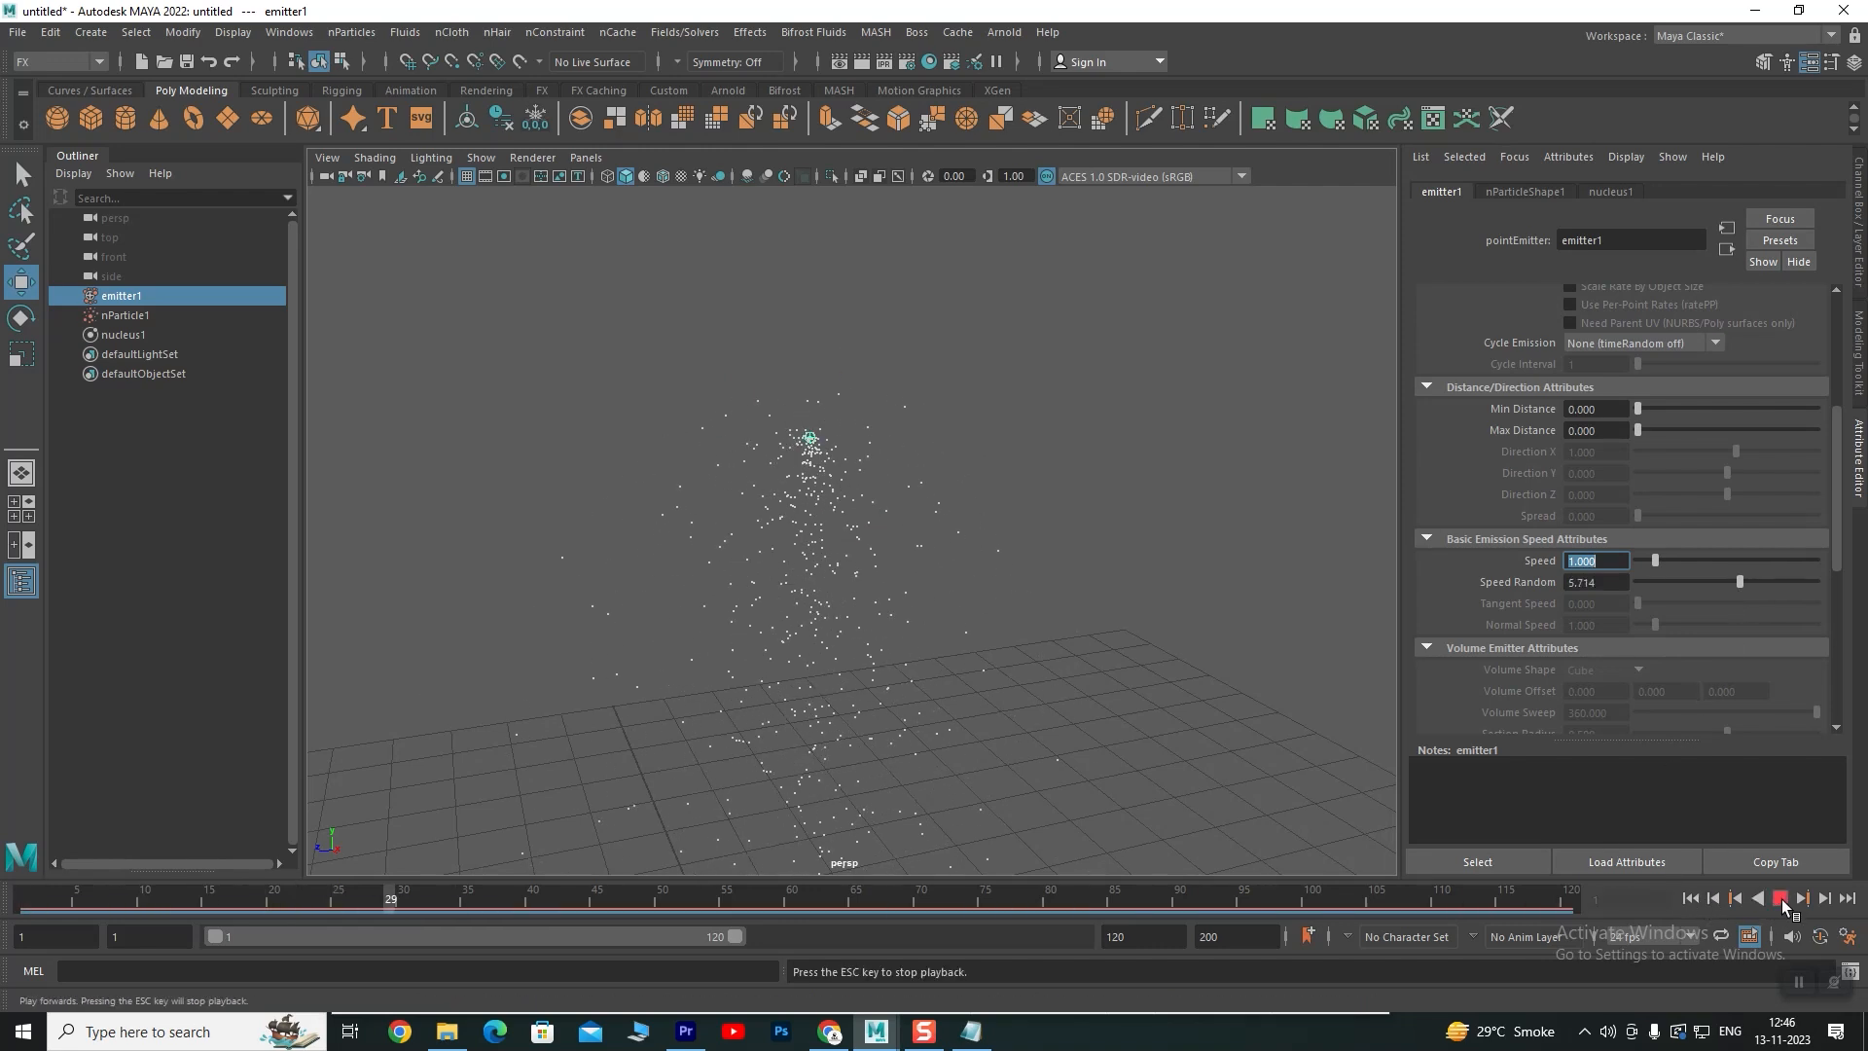
{"action": "left_click", "coordinate": [1781, 899]}
{"action": "left_click_drag", "start_coordinate": [1739, 581], "coordinate": [1597, 599]}
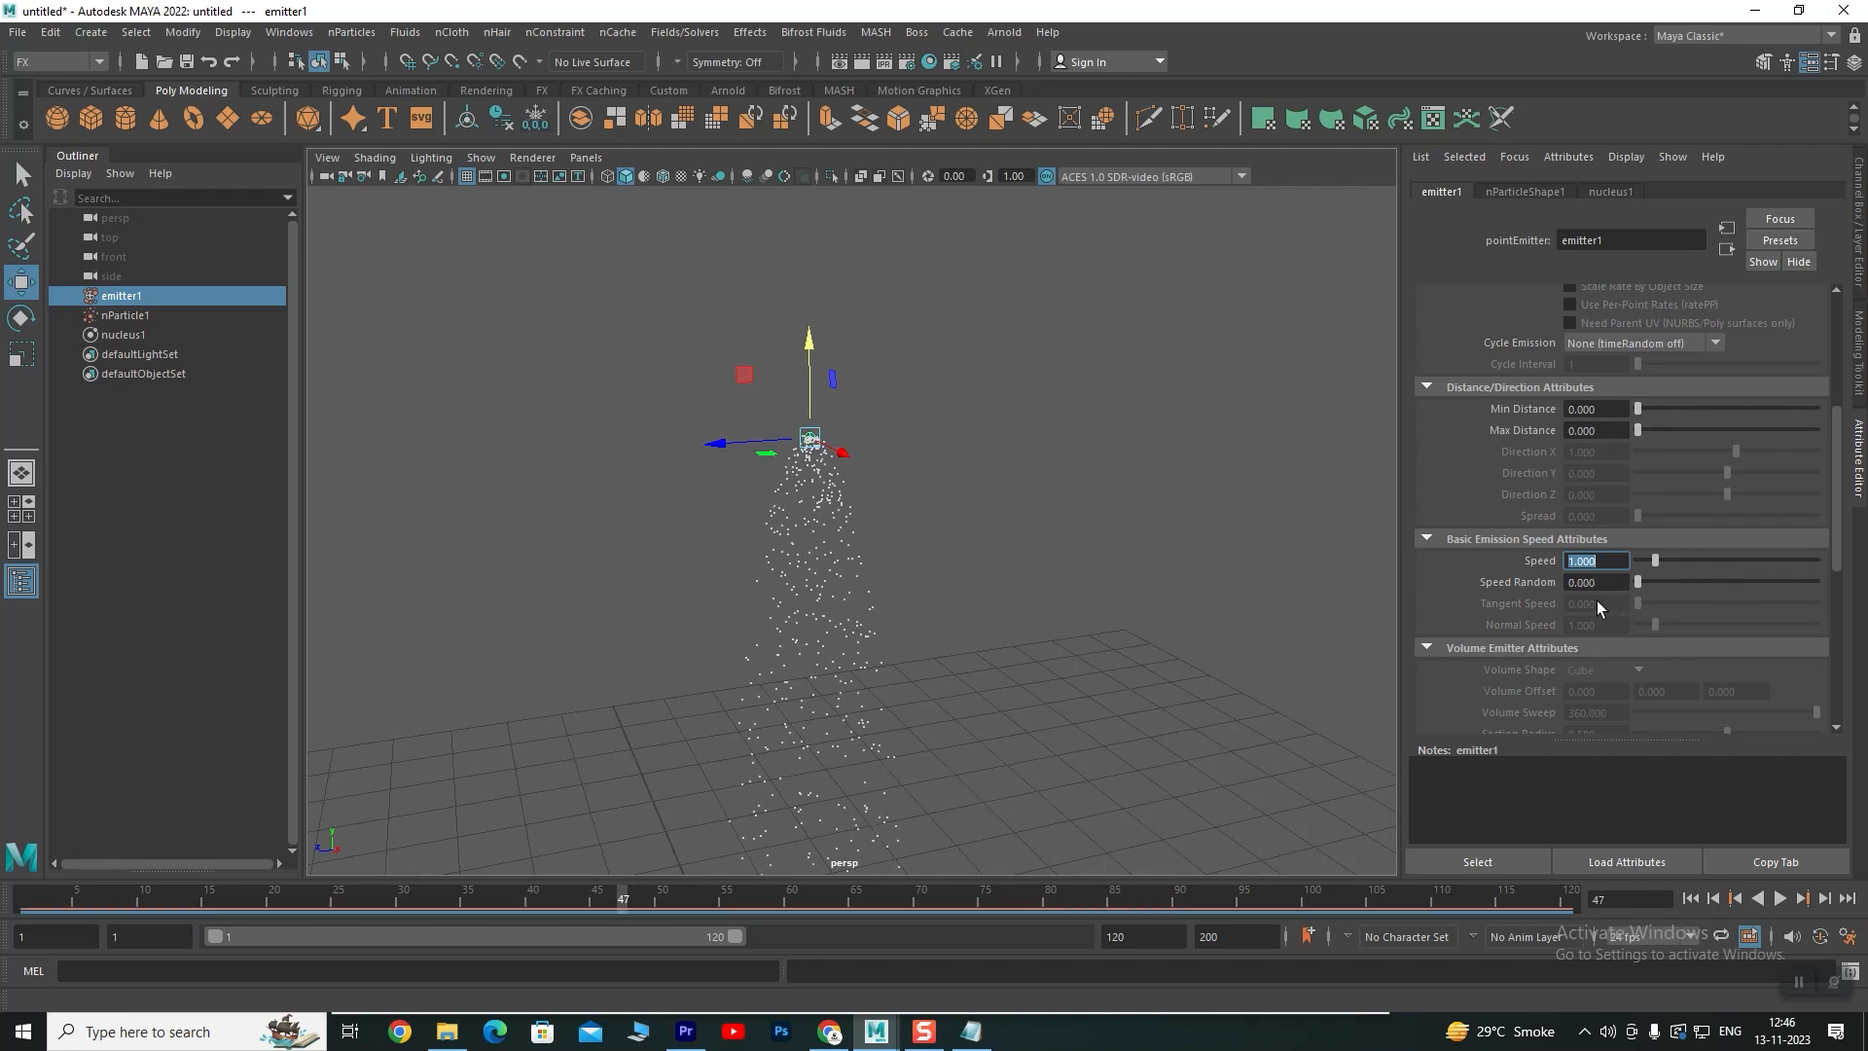
Set the emitter's particle color to green in its texture emission attributes and play the simulation from the first frame
{"action": "scroll", "coordinate": [1418, 543], "scroll_direction": "down", "scroll_amount": 7}
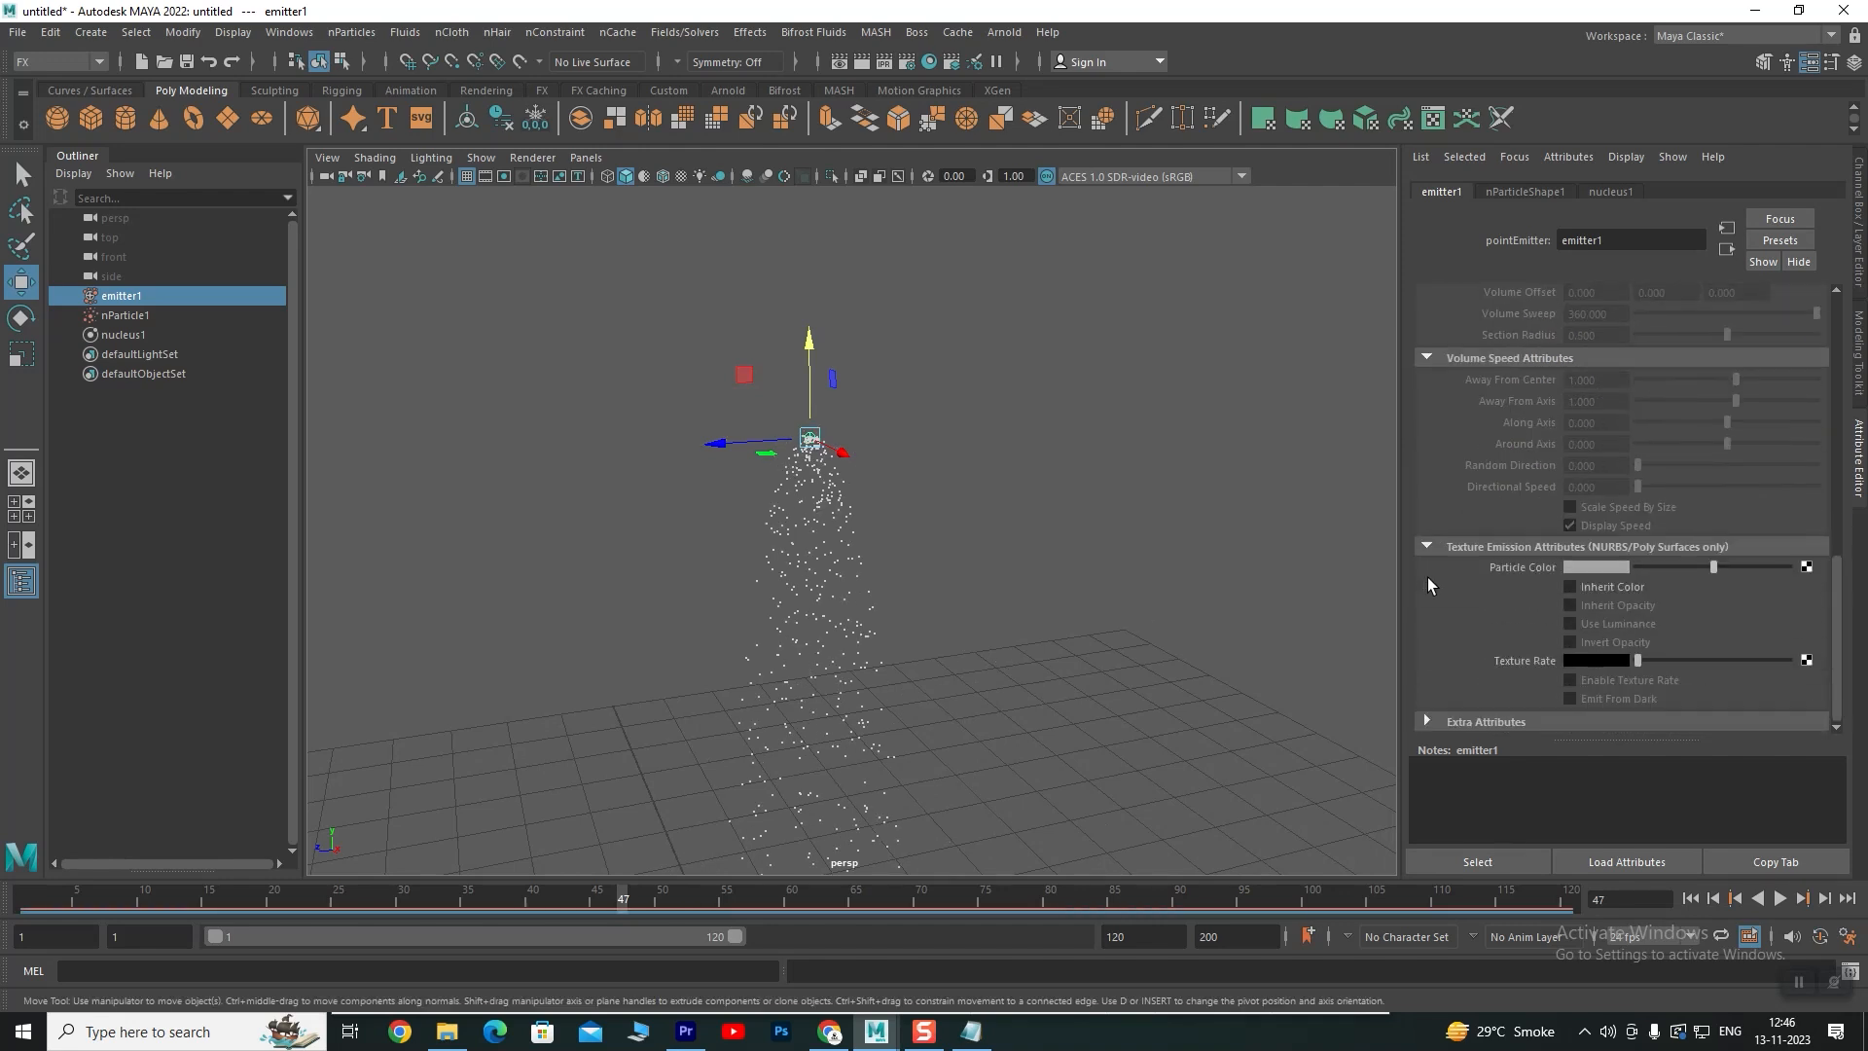
{"action": "mouse_move", "coordinate": [1708, 568]}
{"action": "left_mouse_down"}
{"action": "mouse_move", "coordinate": [1770, 568]}
{"action": "mouse_move", "coordinate": [1725, 568]}
{"action": "left_mouse_up"}
{"action": "left_click", "coordinate": [1585, 569]}
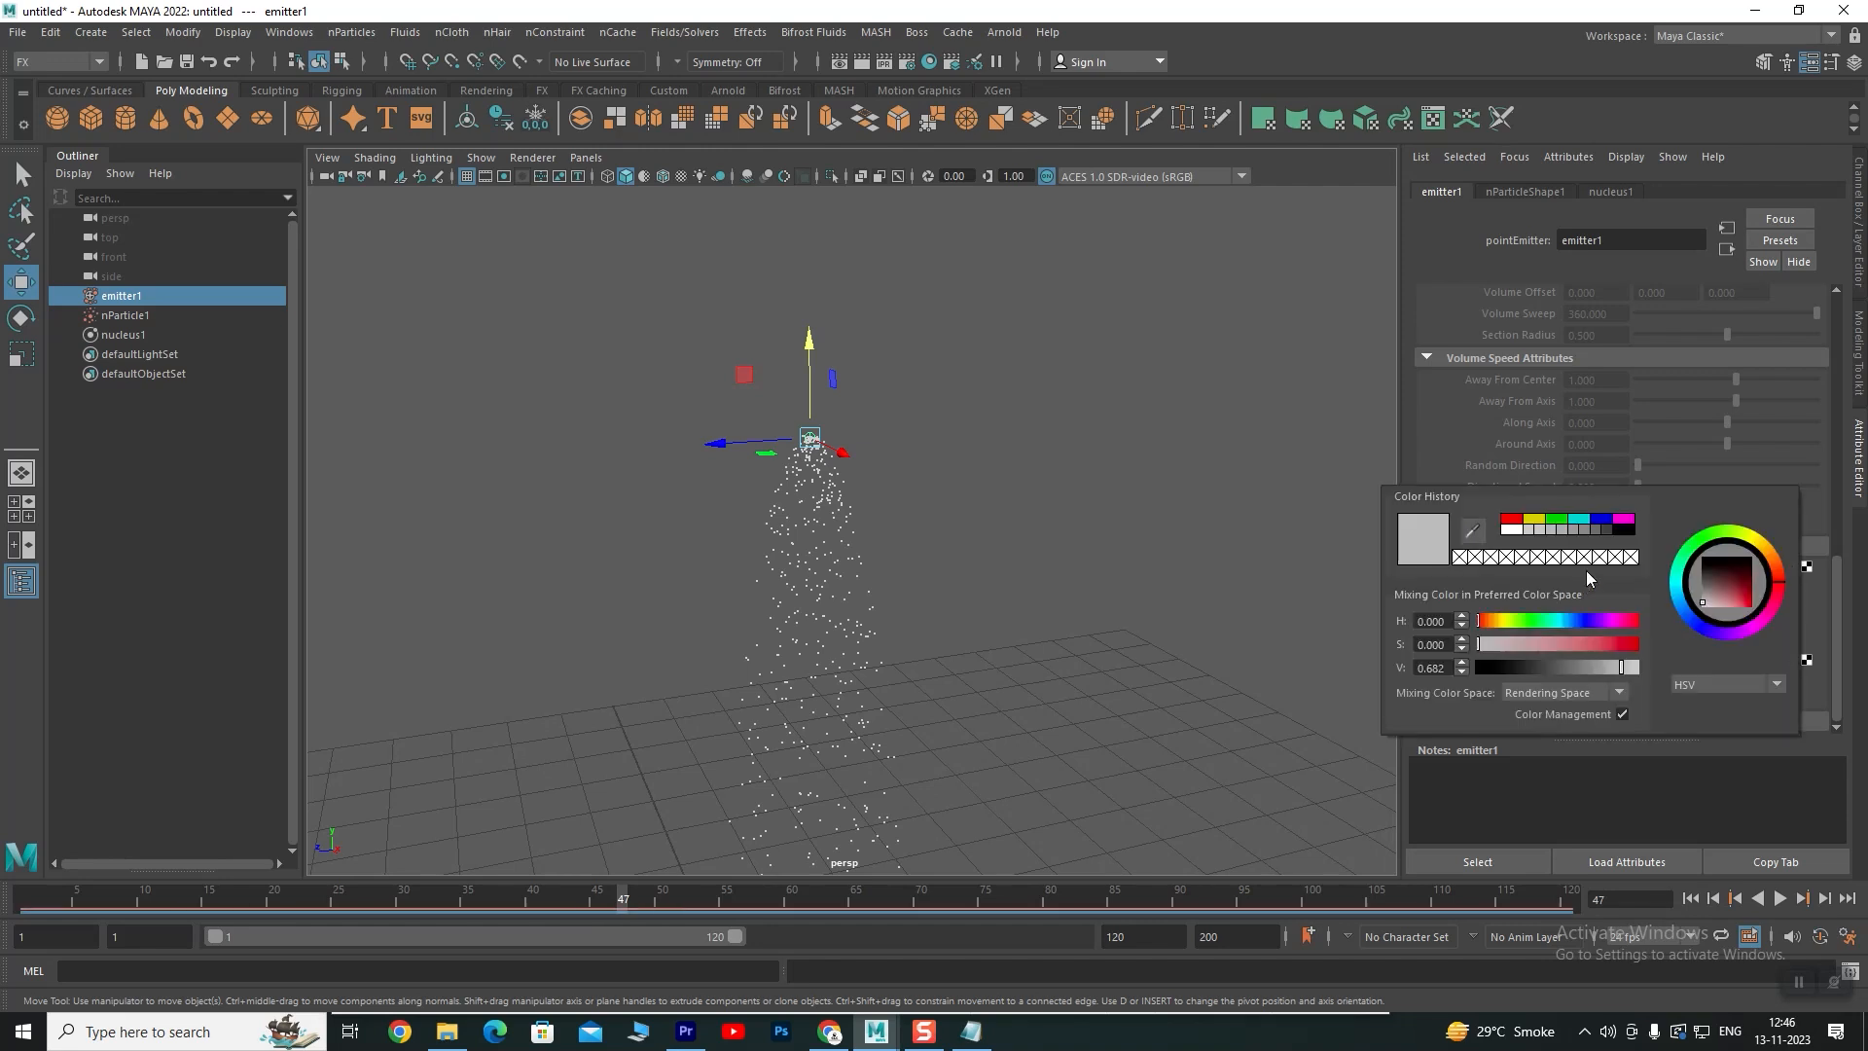
{"action": "left_click", "coordinate": [1557, 521]}
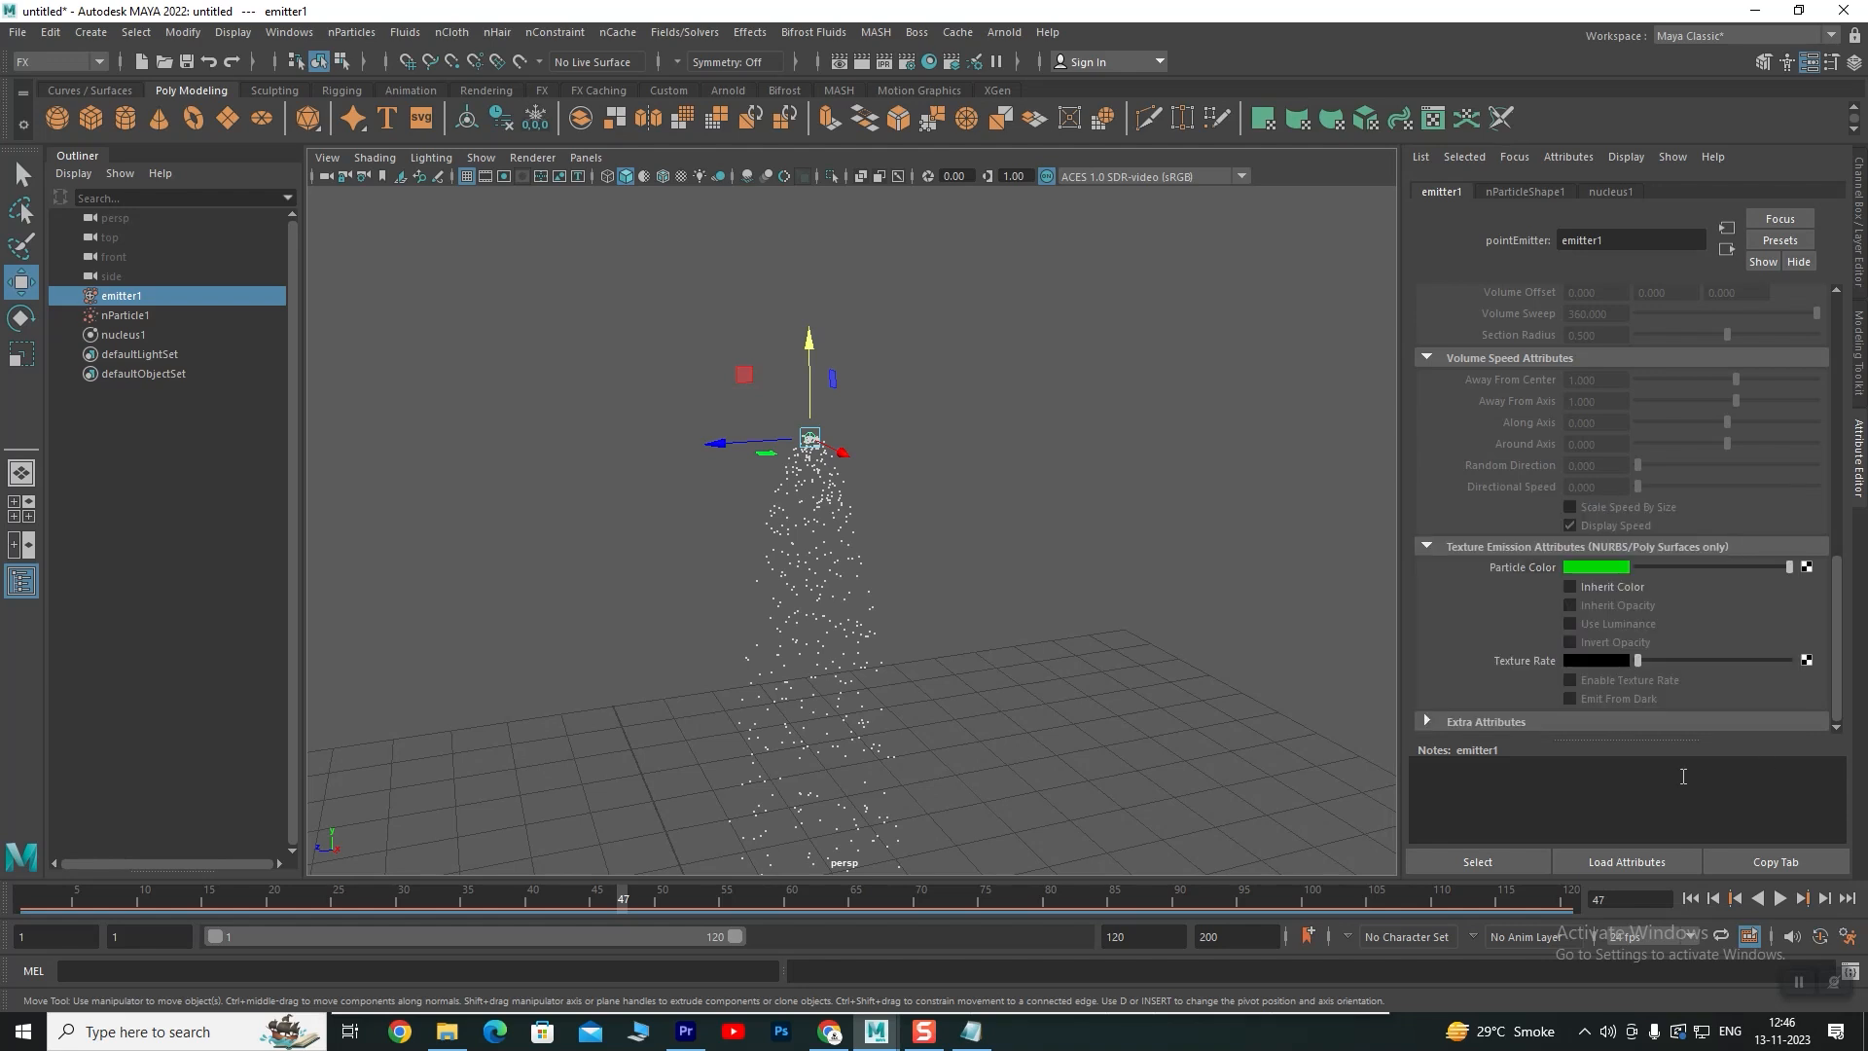
{"action": "left_click", "coordinate": [1689, 898]}
{"action": "left_click", "coordinate": [1779, 897]}
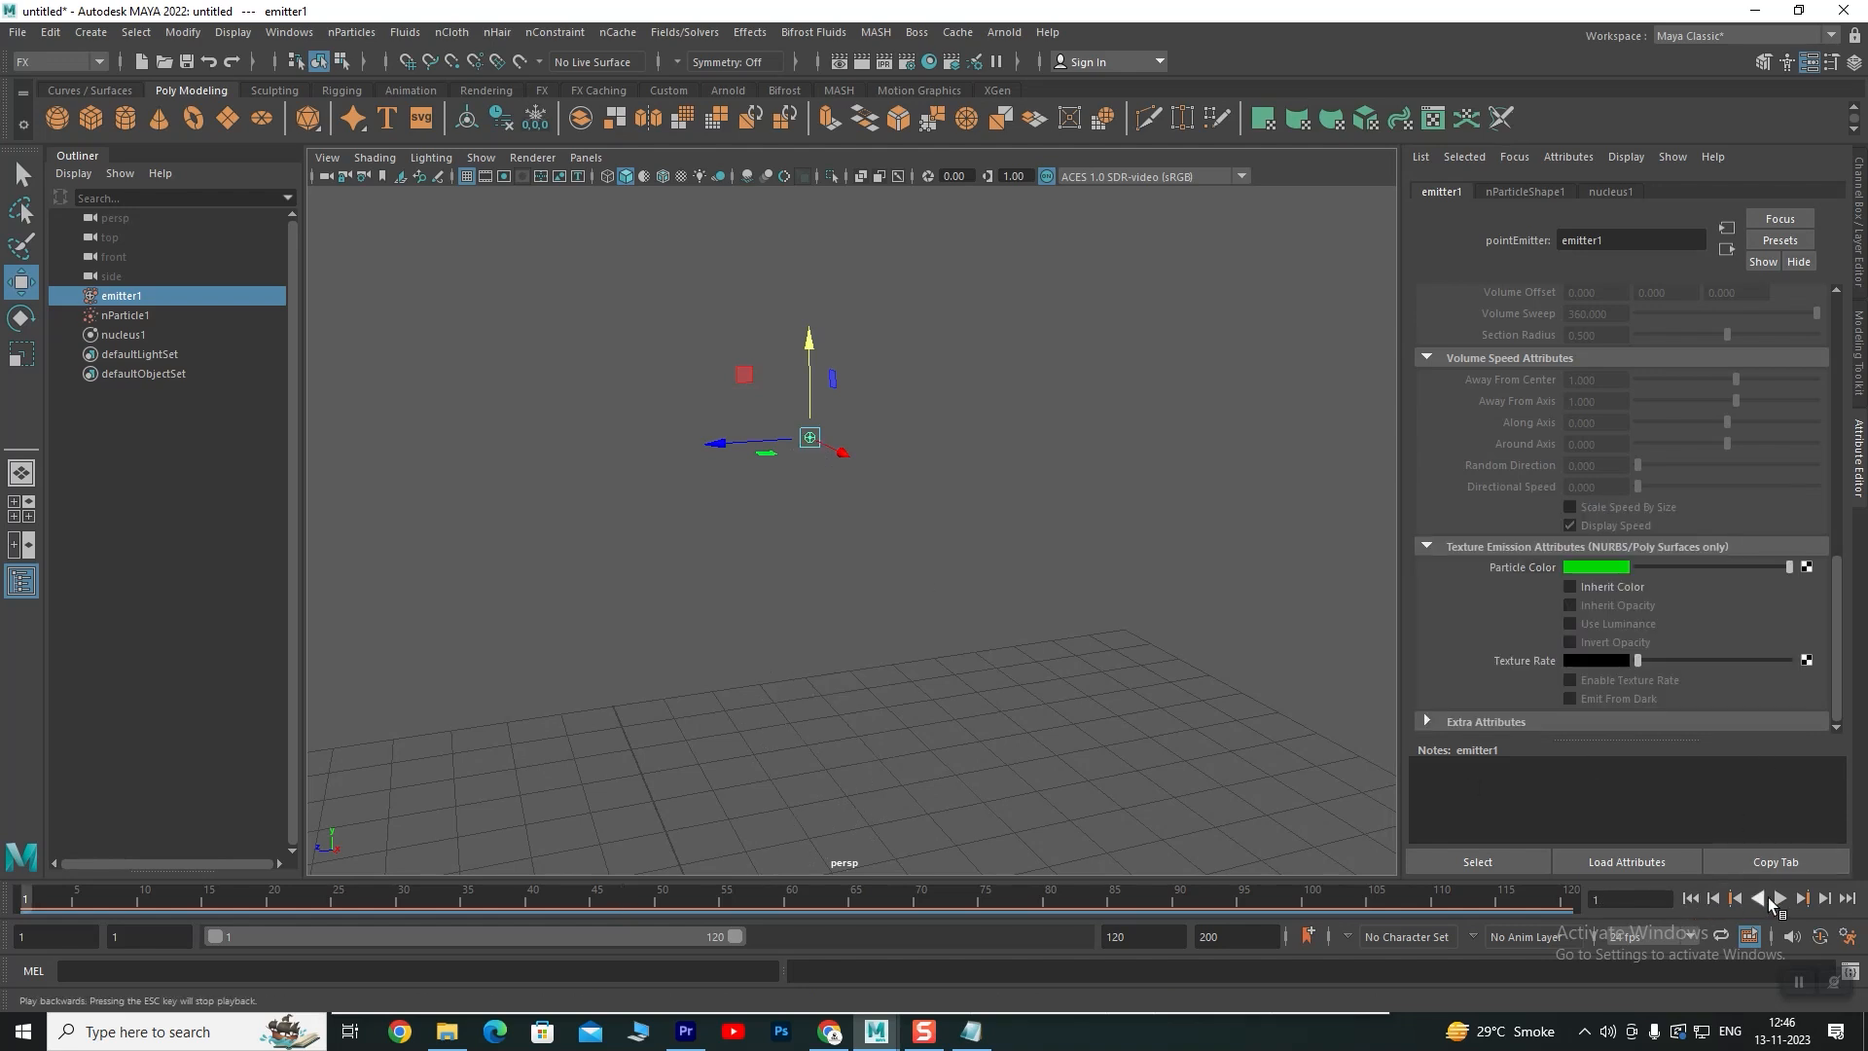
{"action": "left_click", "coordinate": [1778, 899]}
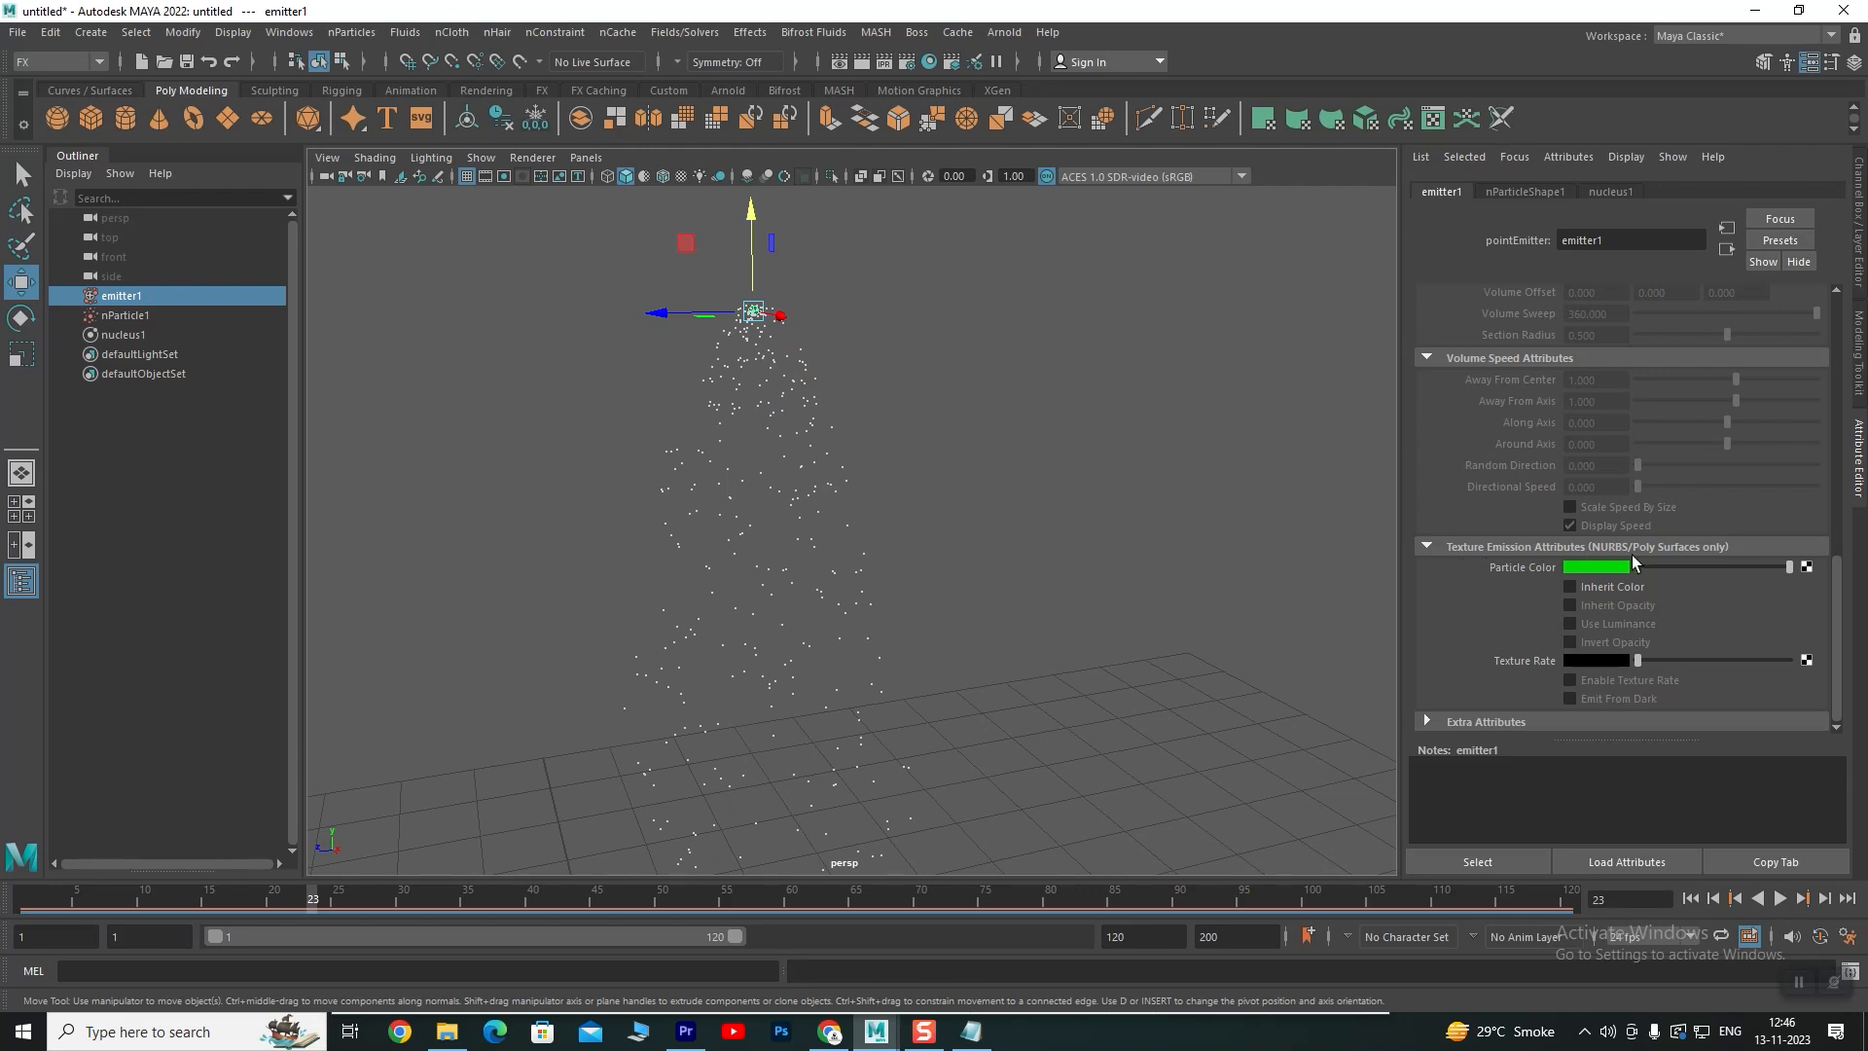
Render the current frame of the green particle emission and close the render window
{"action": "scroll", "coordinate": [875, 500], "scroll_direction": "down", "scroll_amount": 3}
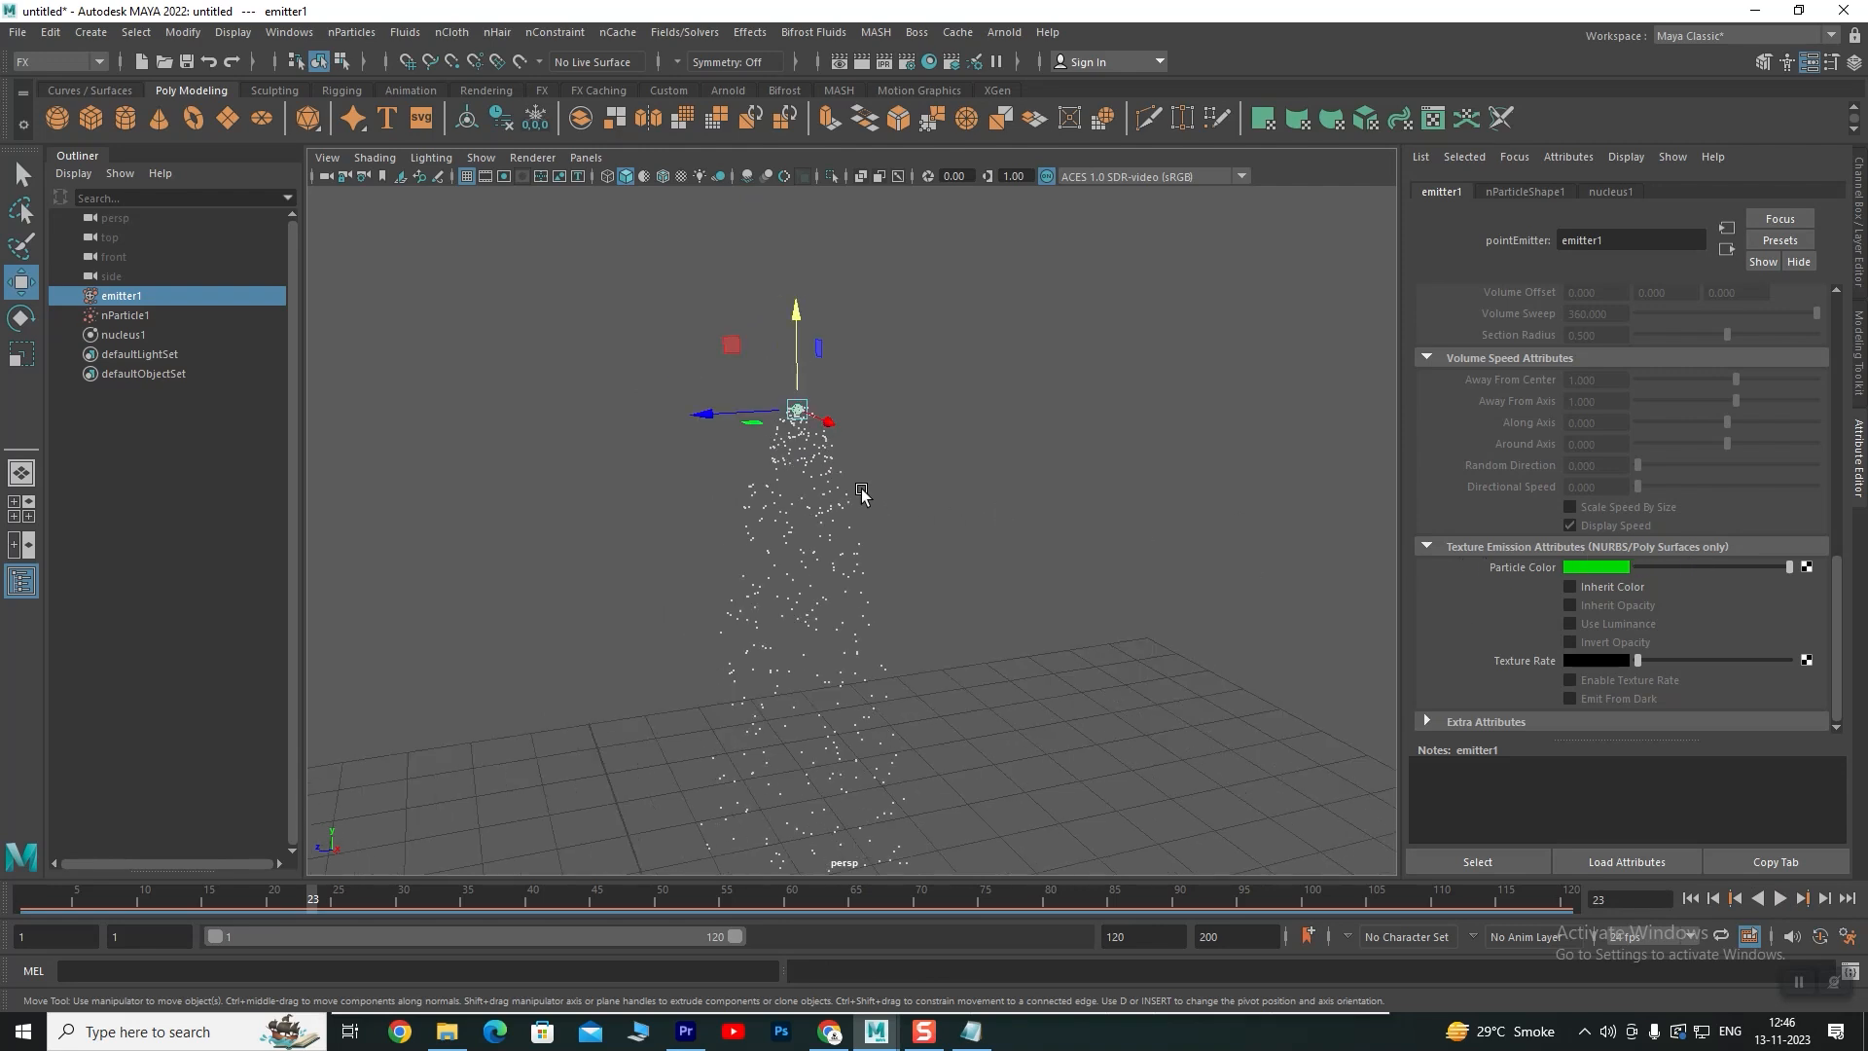
{"action": "left_click", "coordinate": [889, 63]}
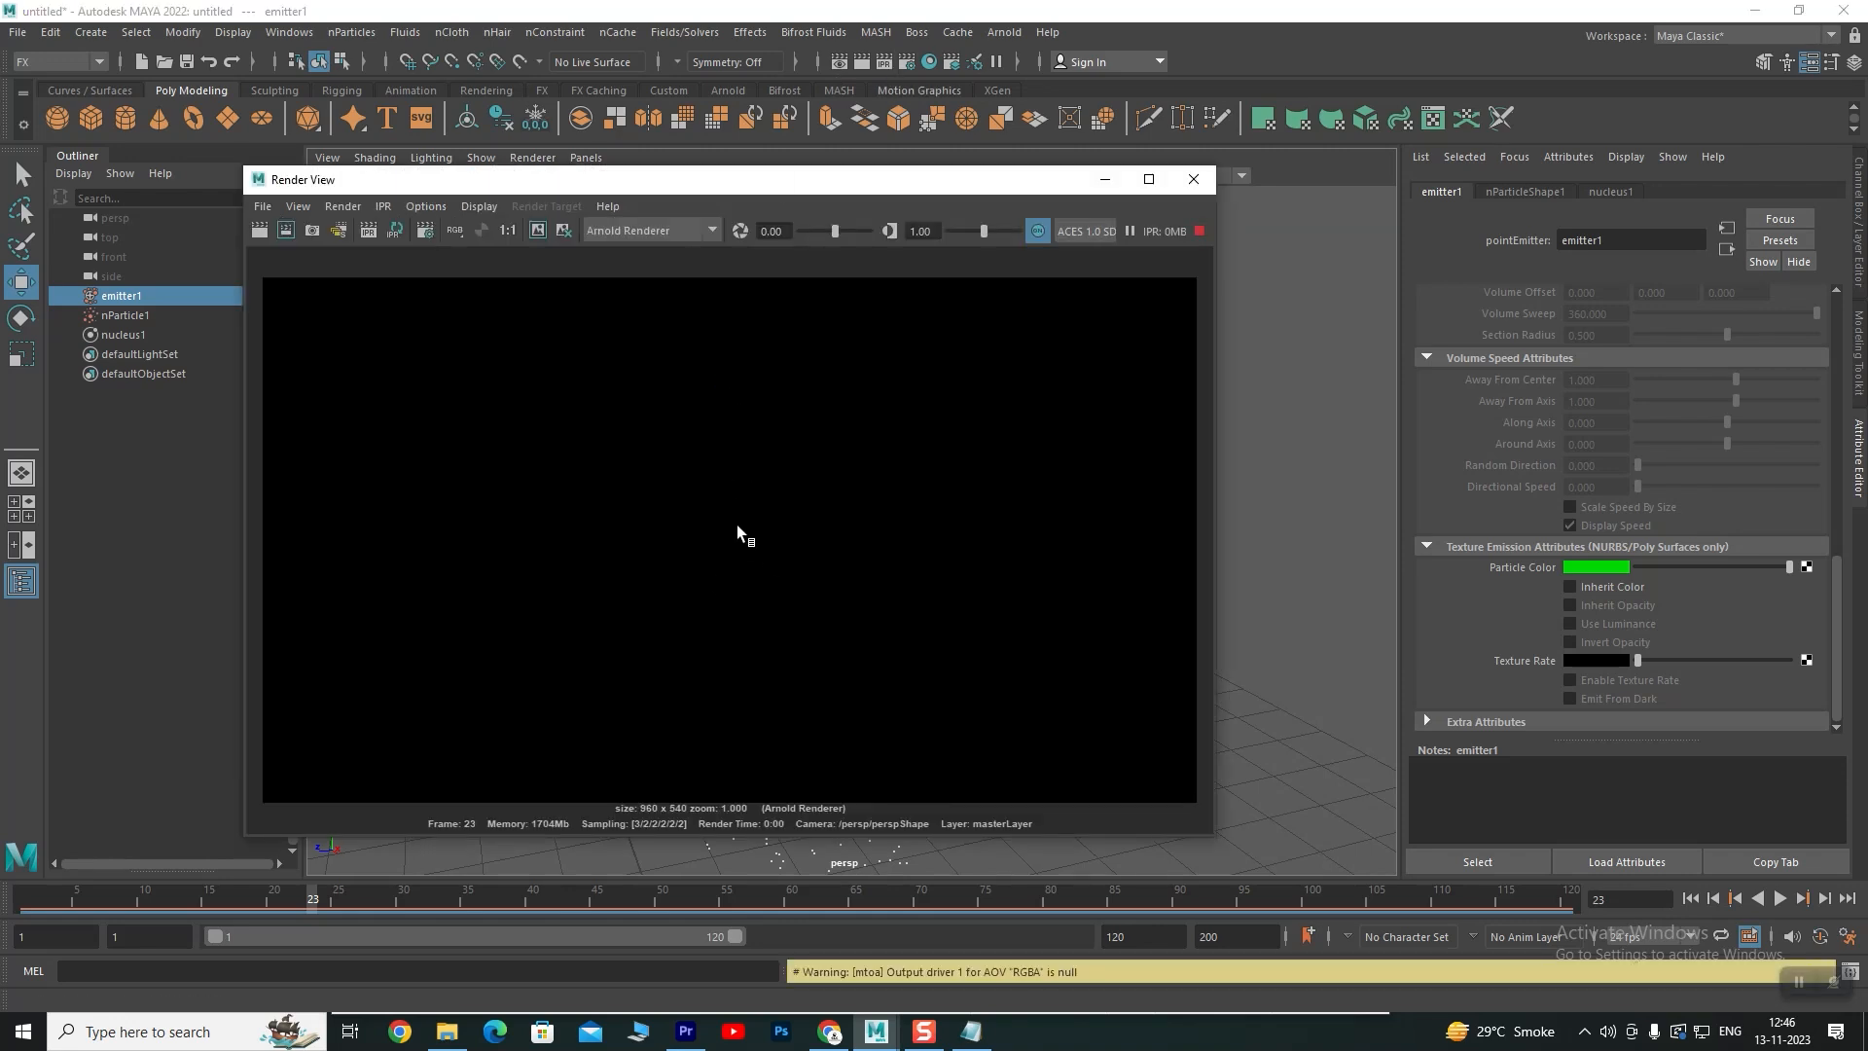
{"action": "left_click", "coordinate": [1193, 179]}
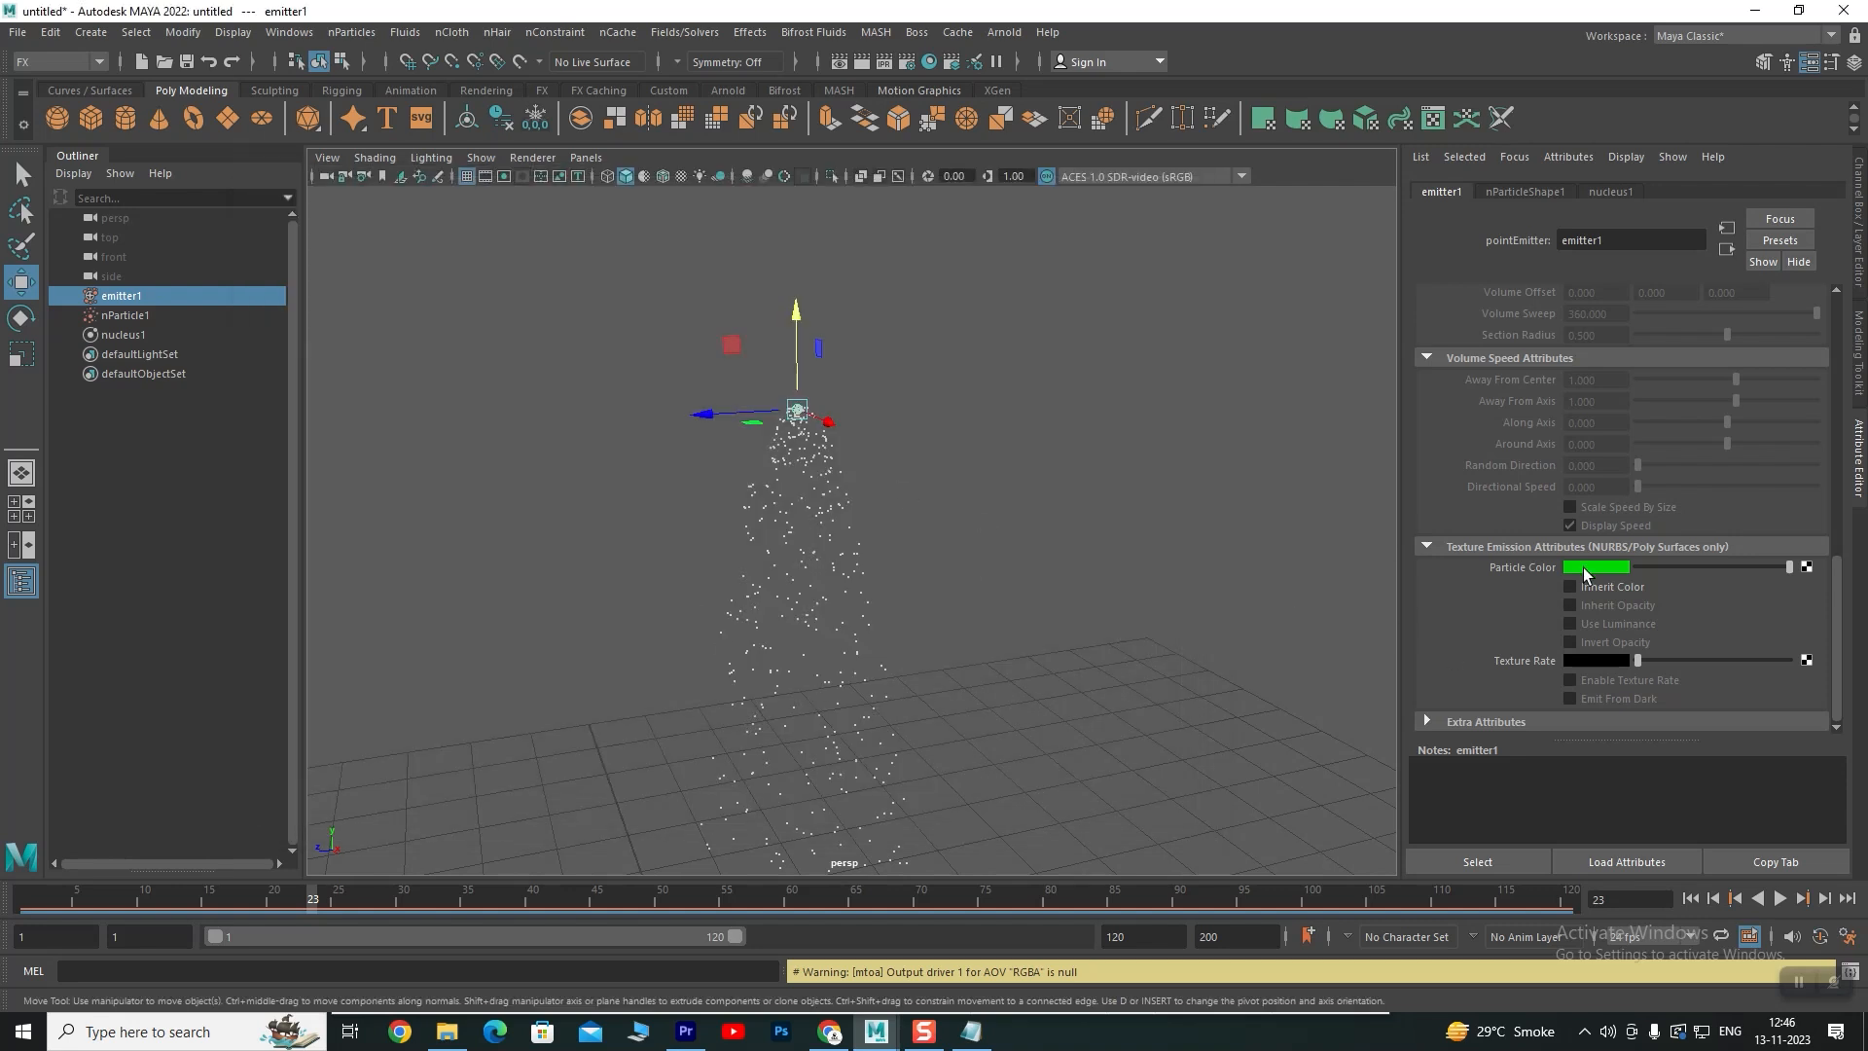
Replace the emitter's green particle color with a light gray, without assigning a texture node
{"action": "scroll", "coordinate": [1451, 604], "scroll_direction": "up", "scroll_amount": 10}
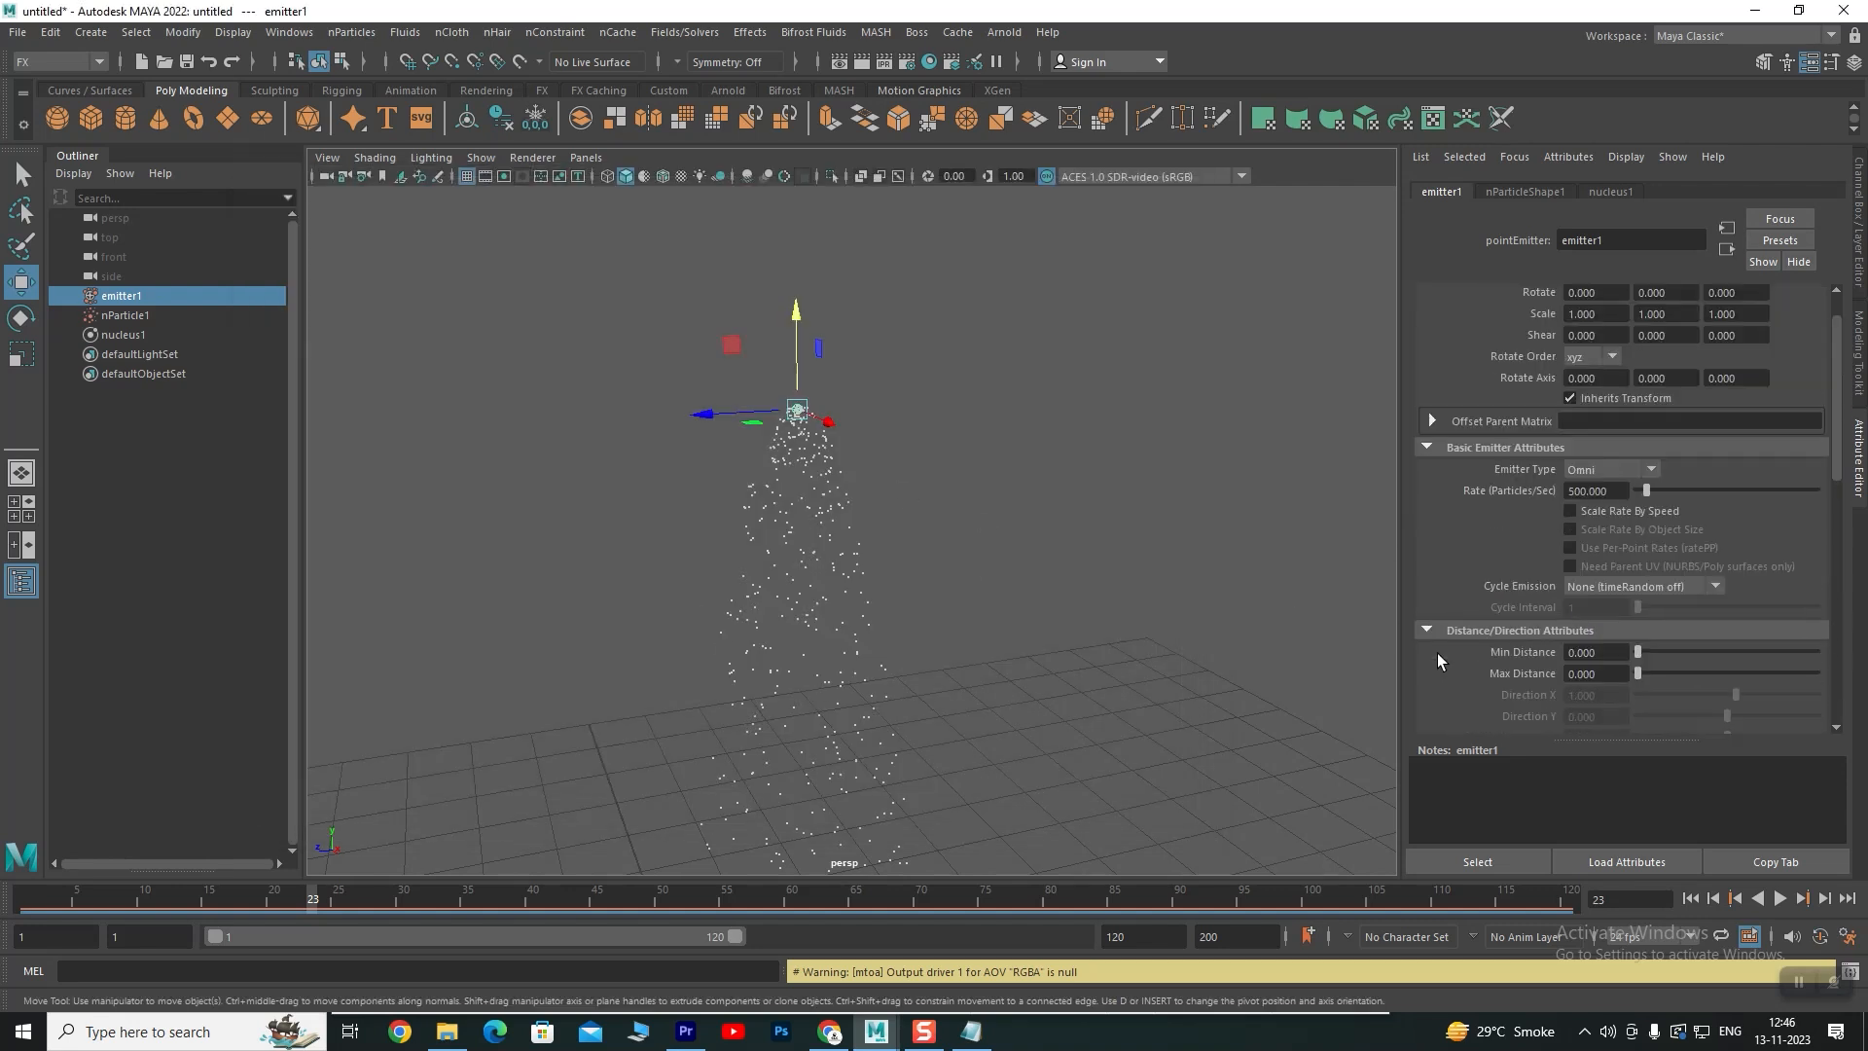
{"action": "left_click", "coordinate": [1515, 192]}
{"action": "left_click", "coordinate": [1459, 193]}
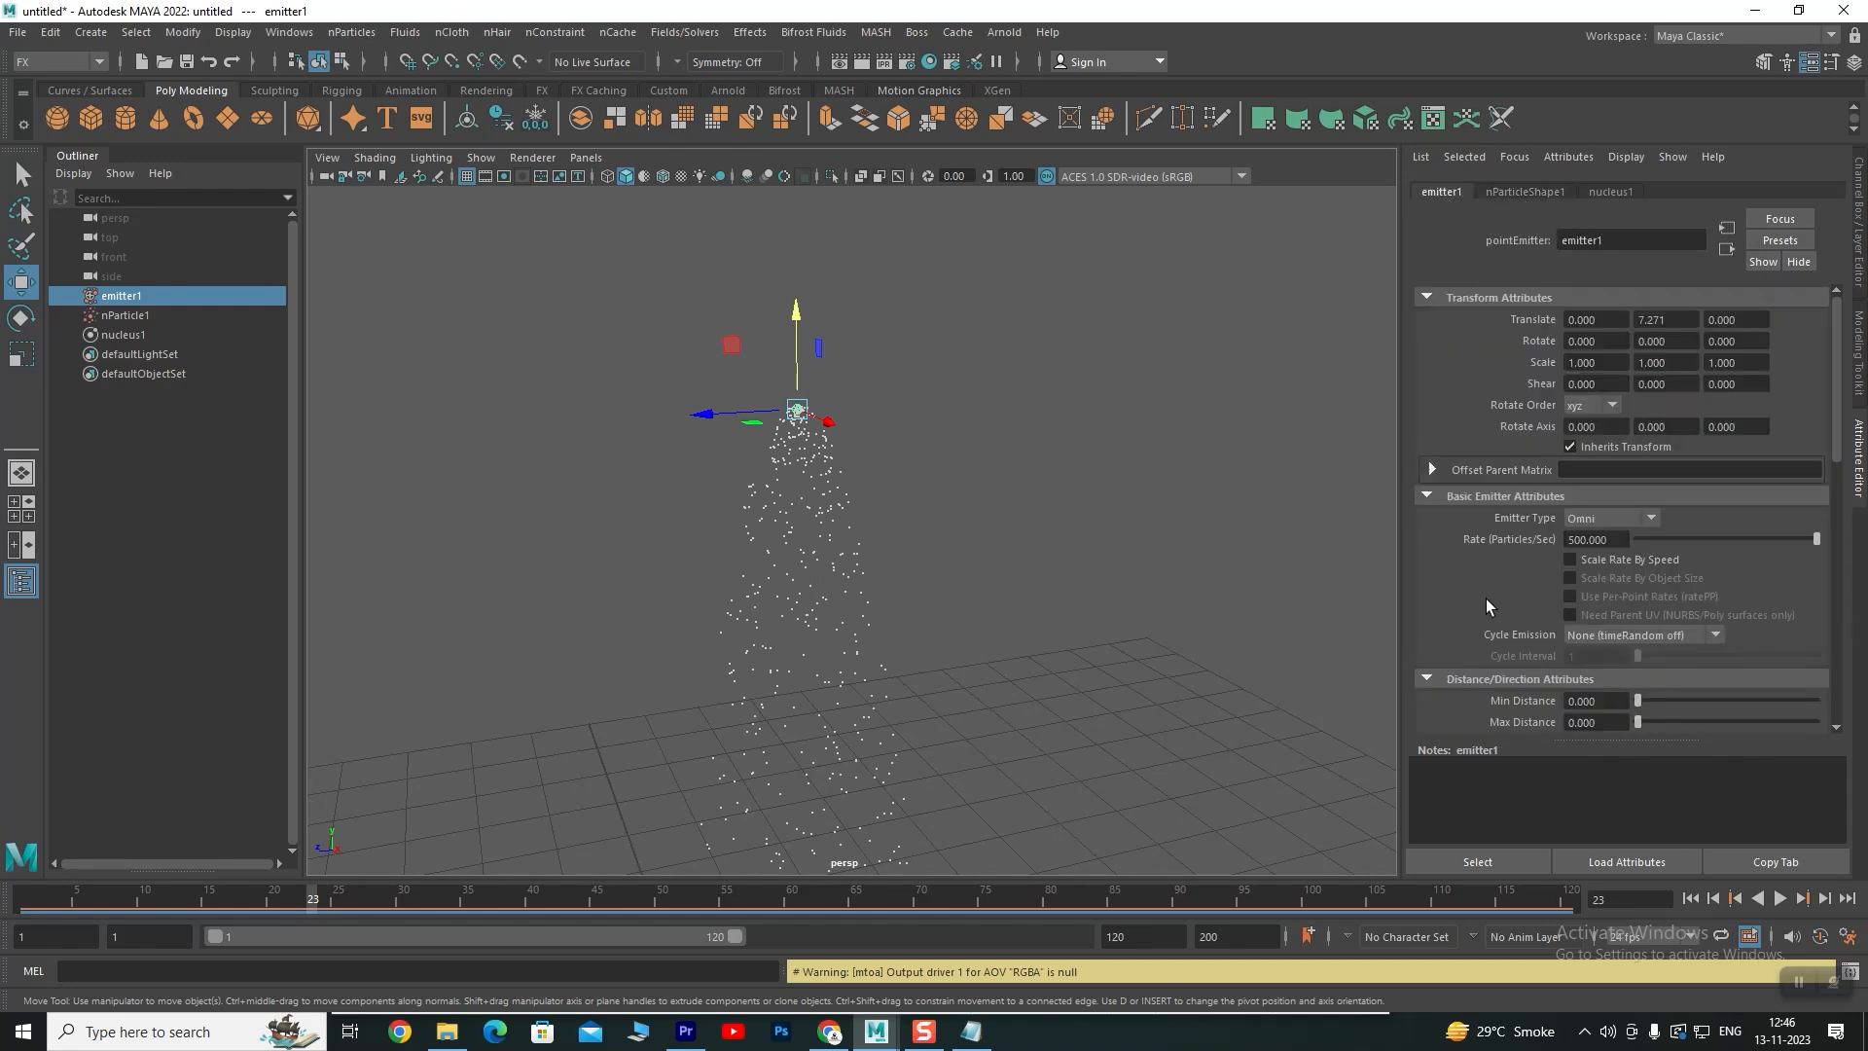
{"action": "scroll", "coordinate": [1474, 584], "scroll_direction": "down", "scroll_amount": 10}
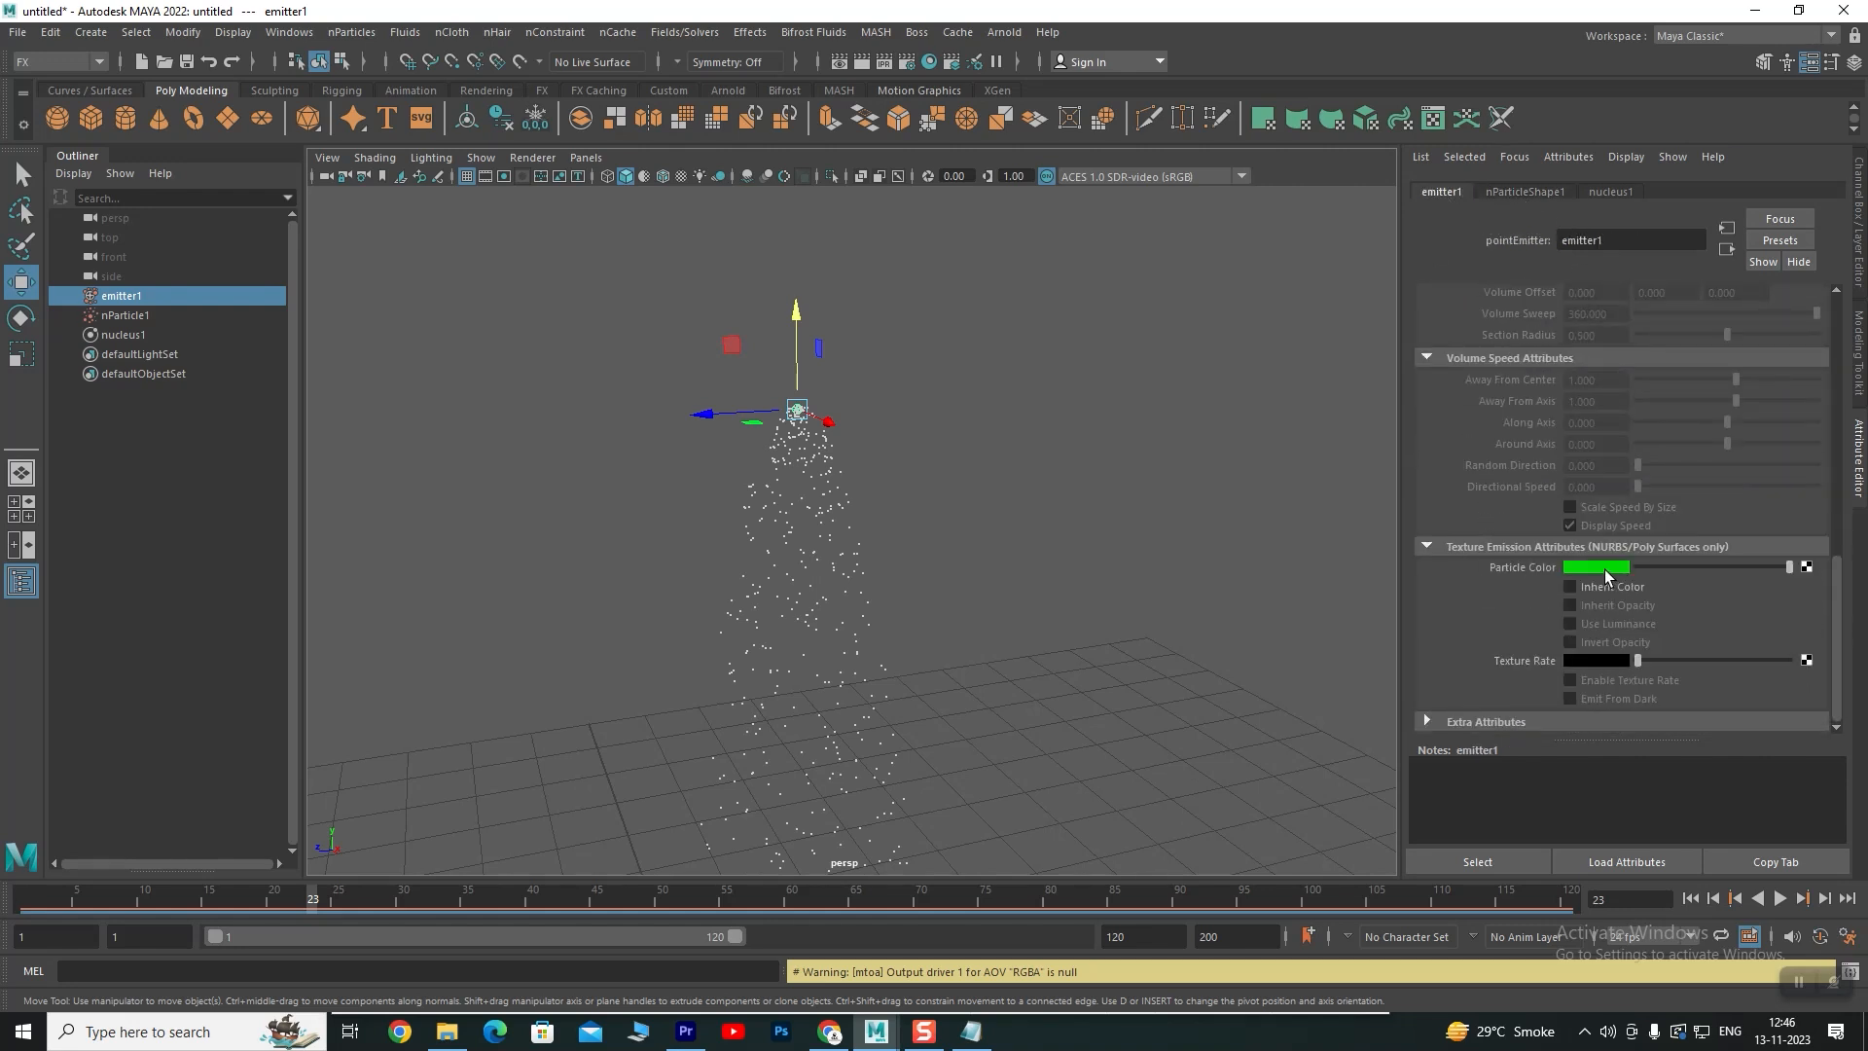
{"action": "left_click_drag", "start_coordinate": [1788, 566], "coordinate": [1707, 564]}
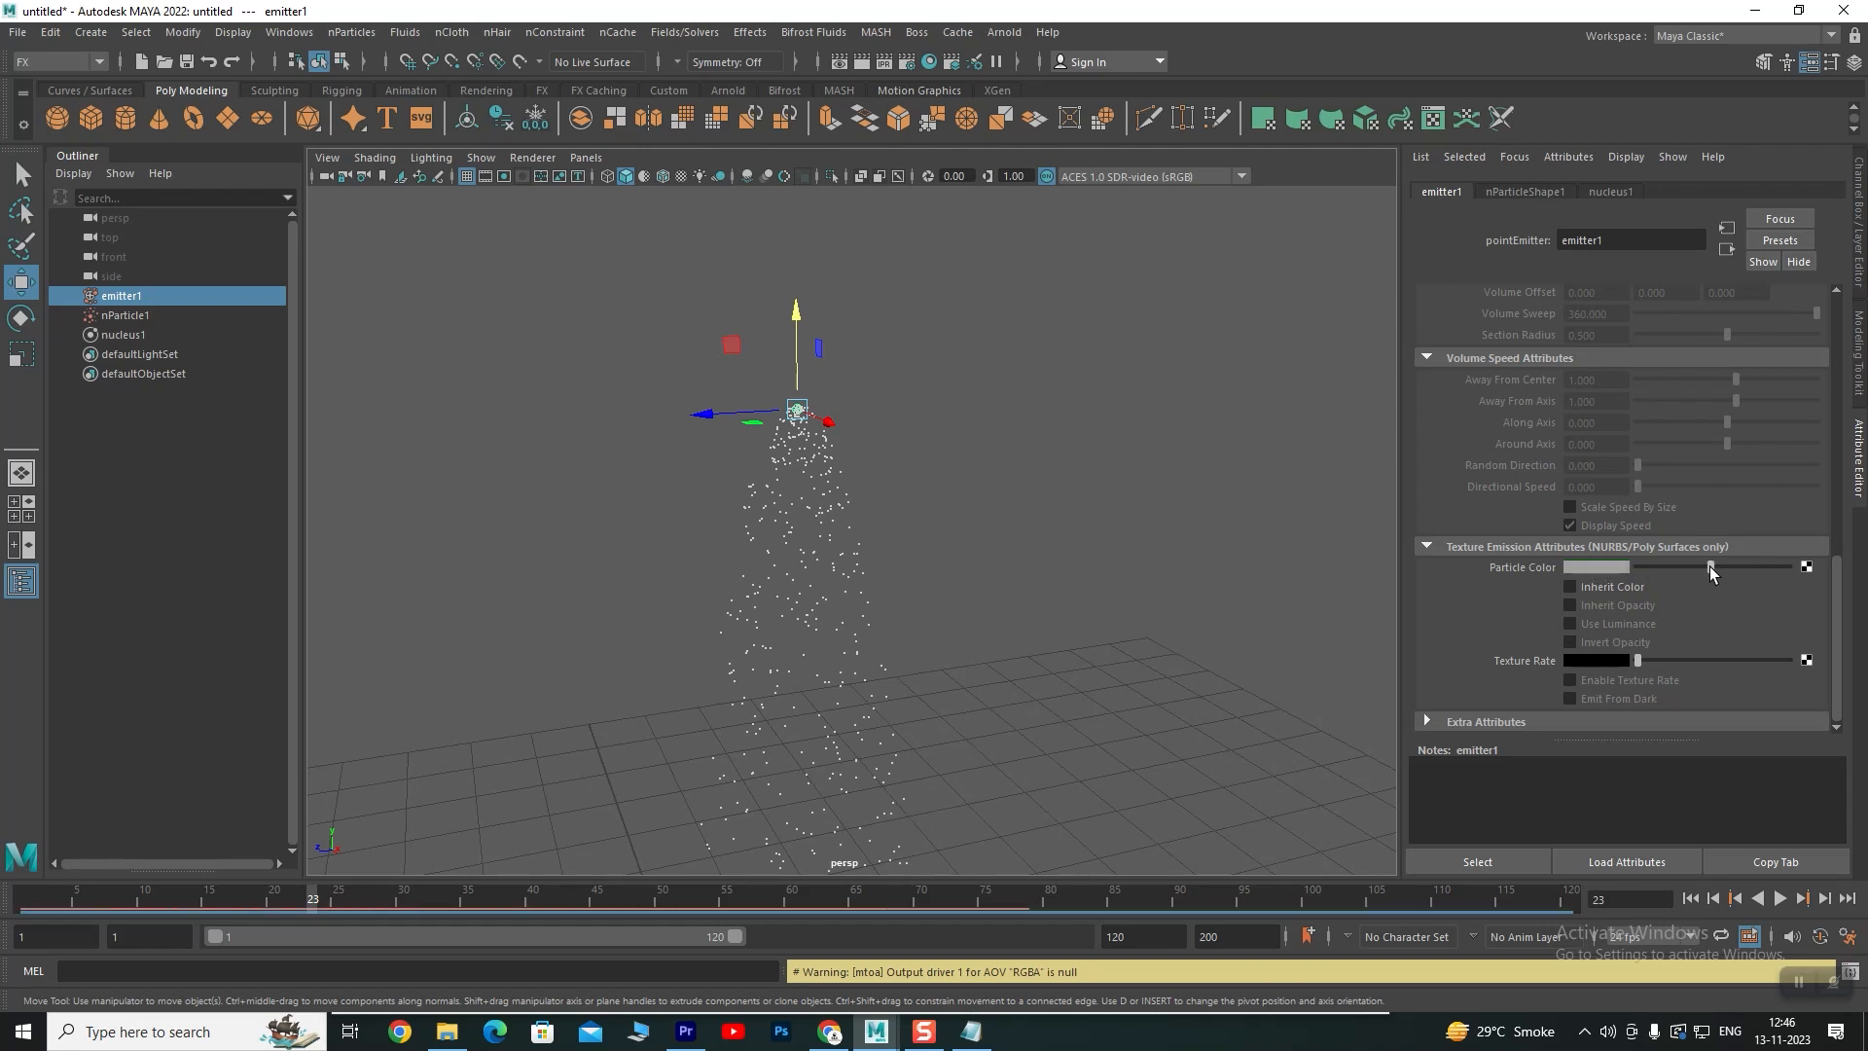
{"action": "left_click", "coordinate": [1805, 566]}
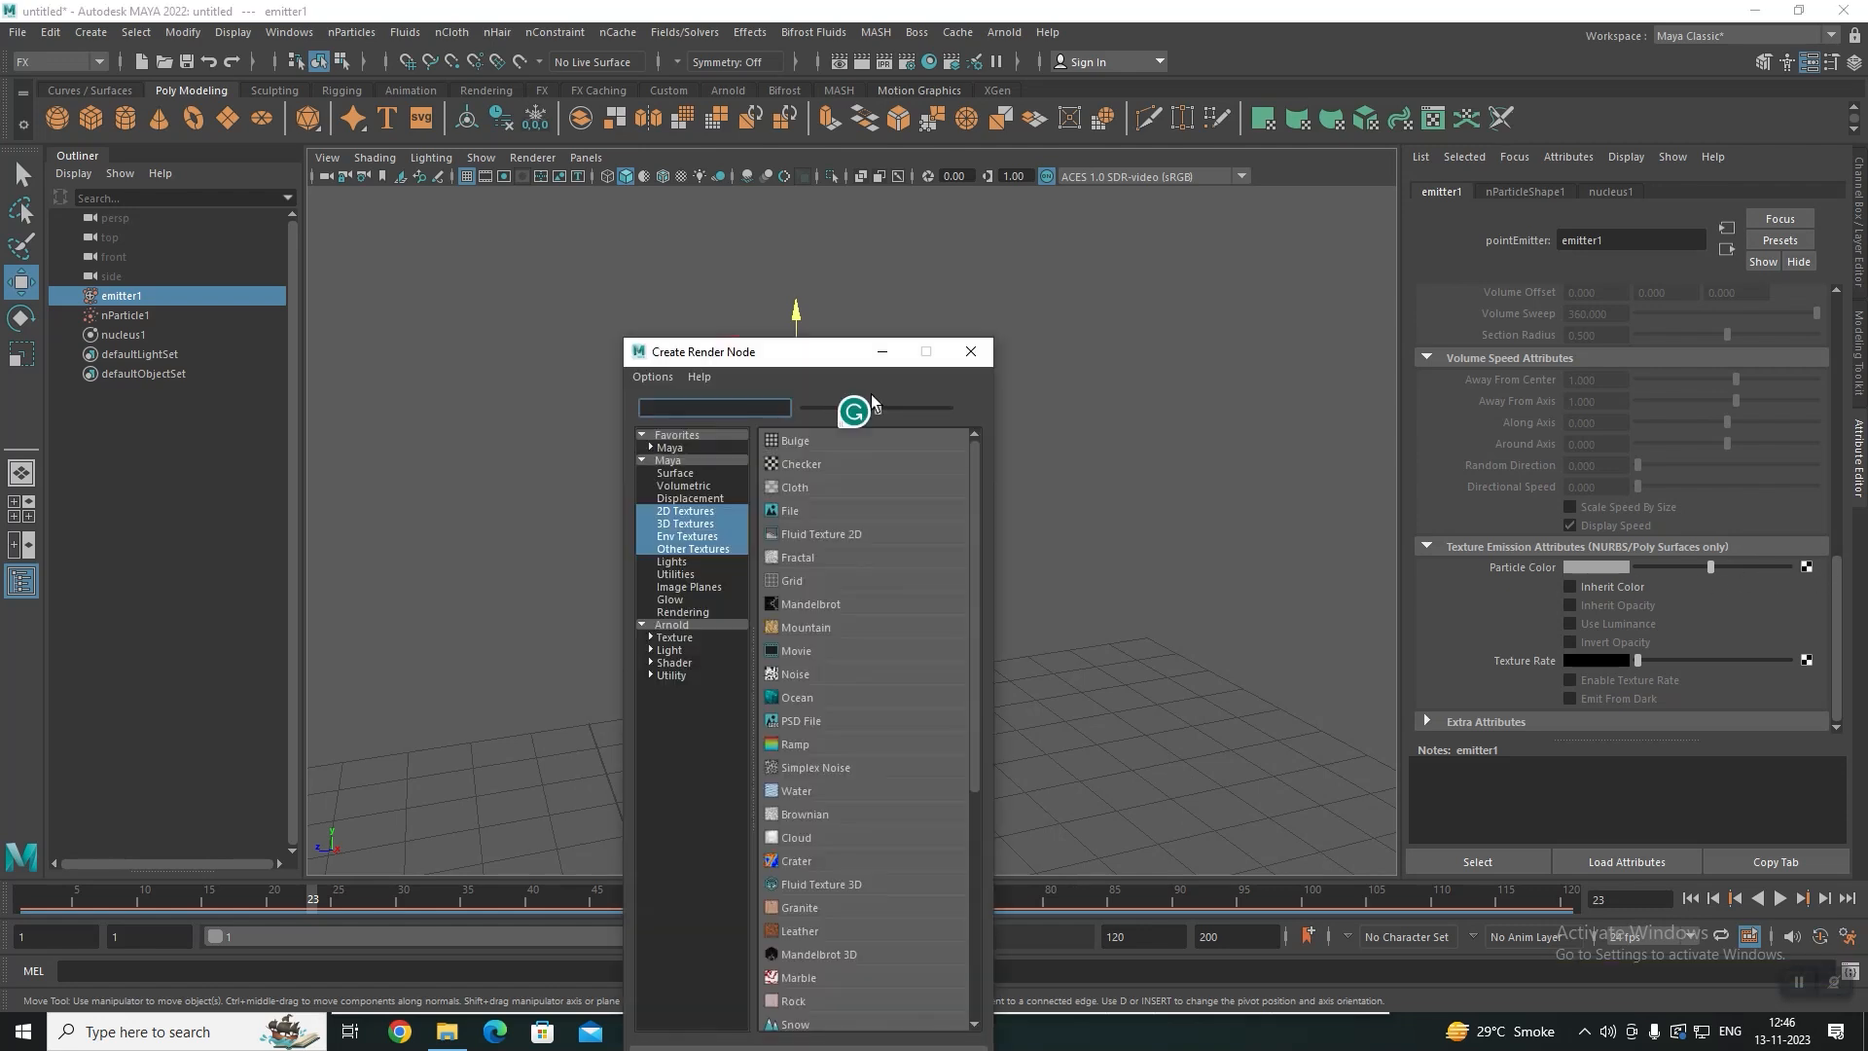
{"action": "left_click", "coordinate": [984, 358]}
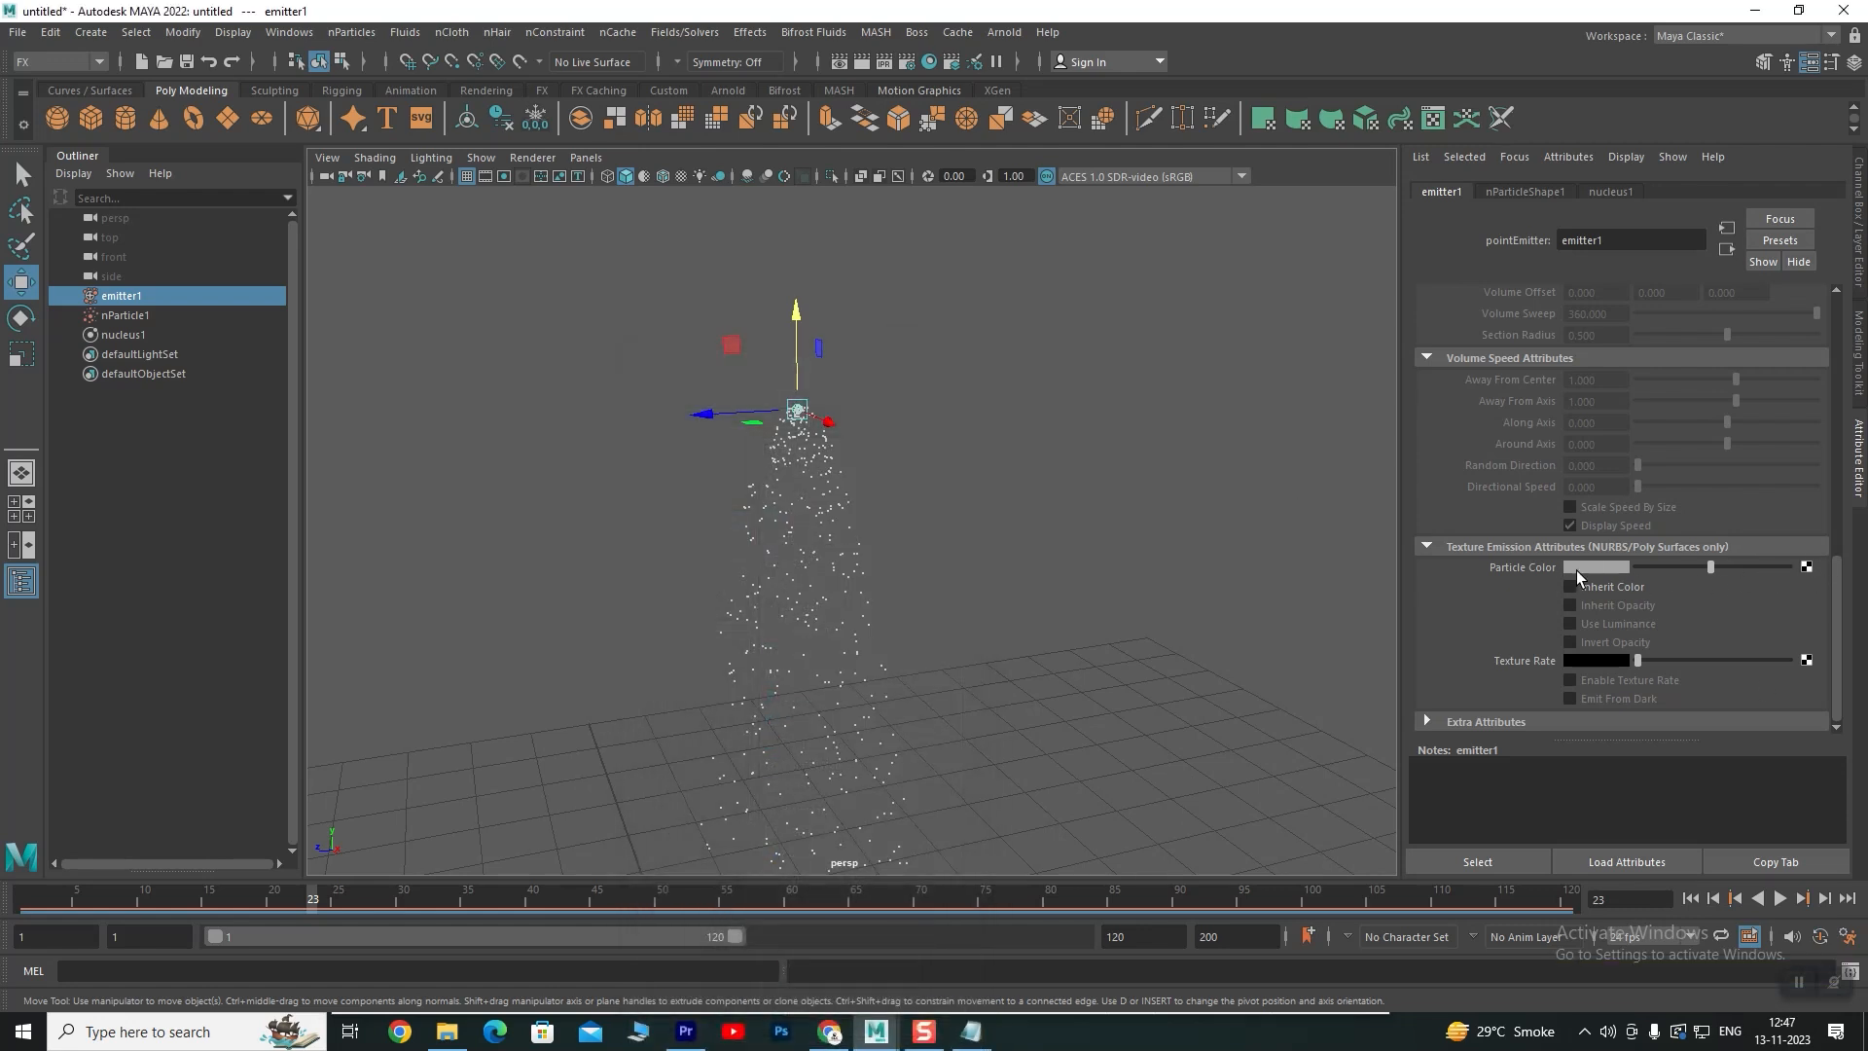
{"action": "left_click", "coordinate": [1576, 568]}
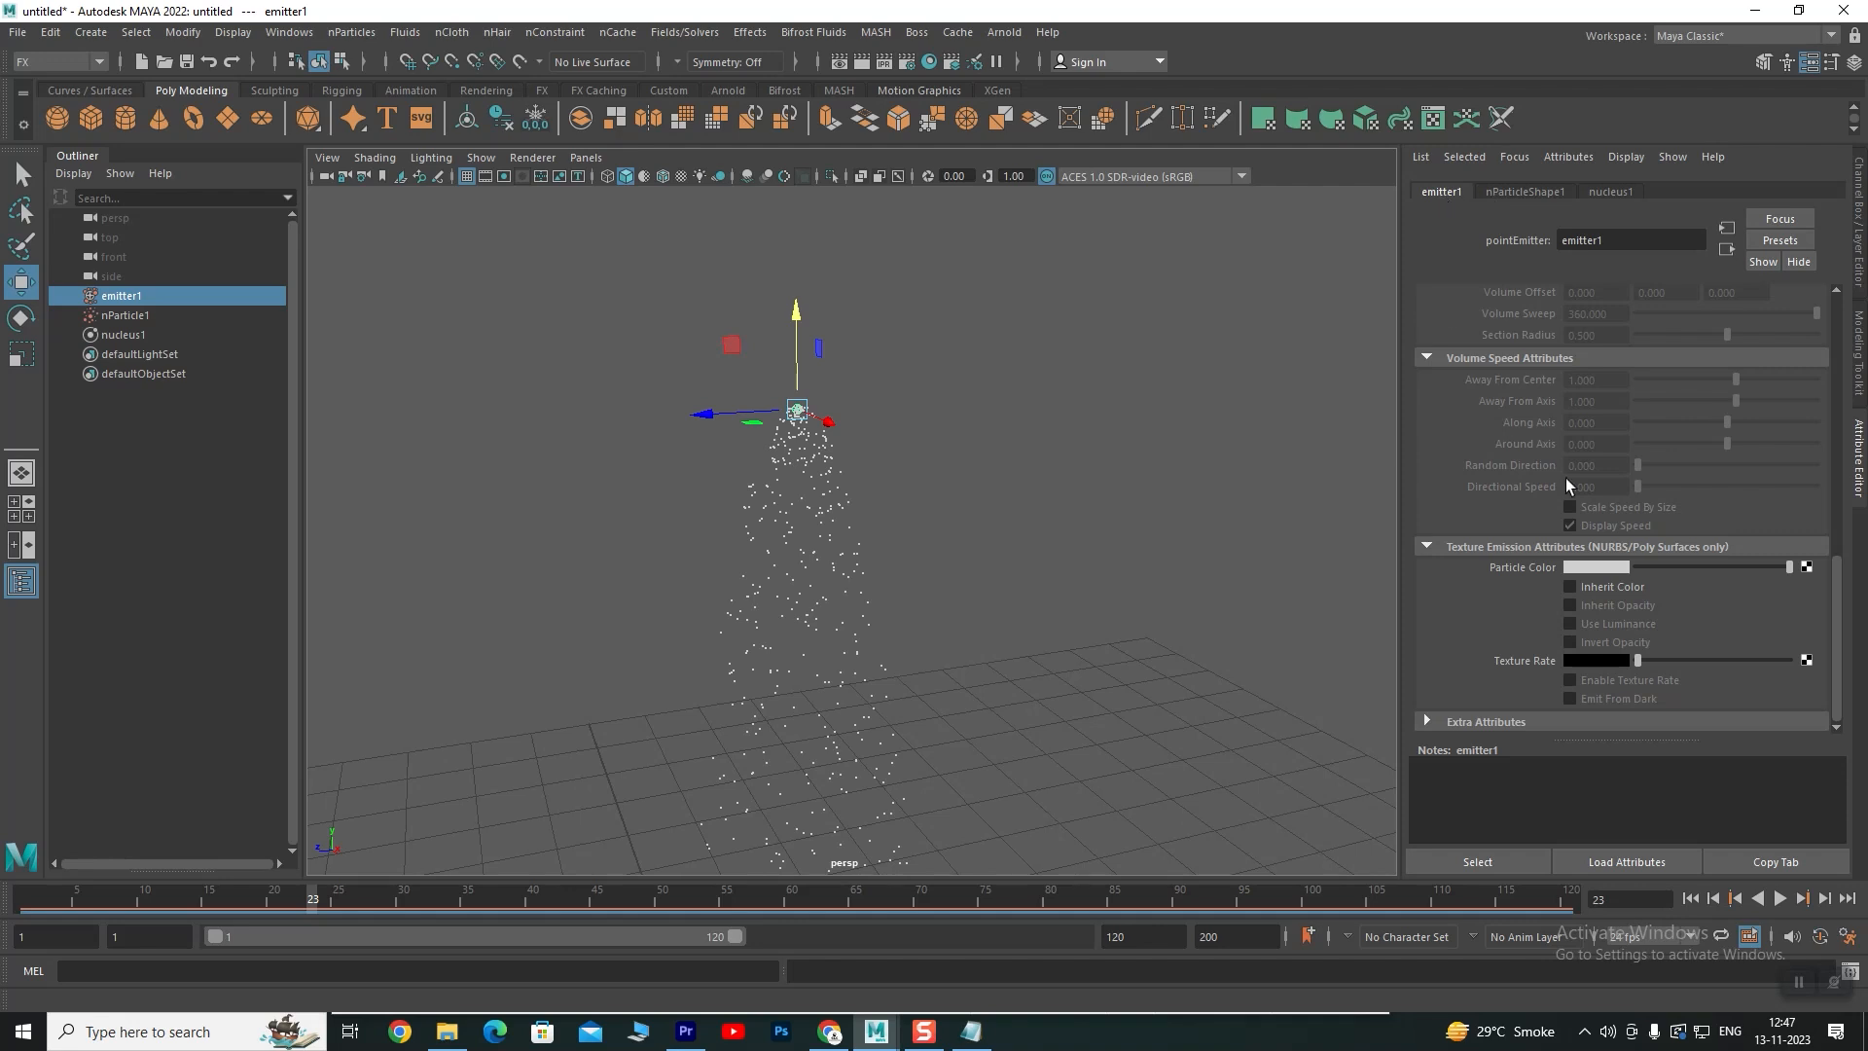
Examine the nParticle shape's attribute sections and its particle Count values
{"action": "left_click", "coordinate": [1525, 191]}
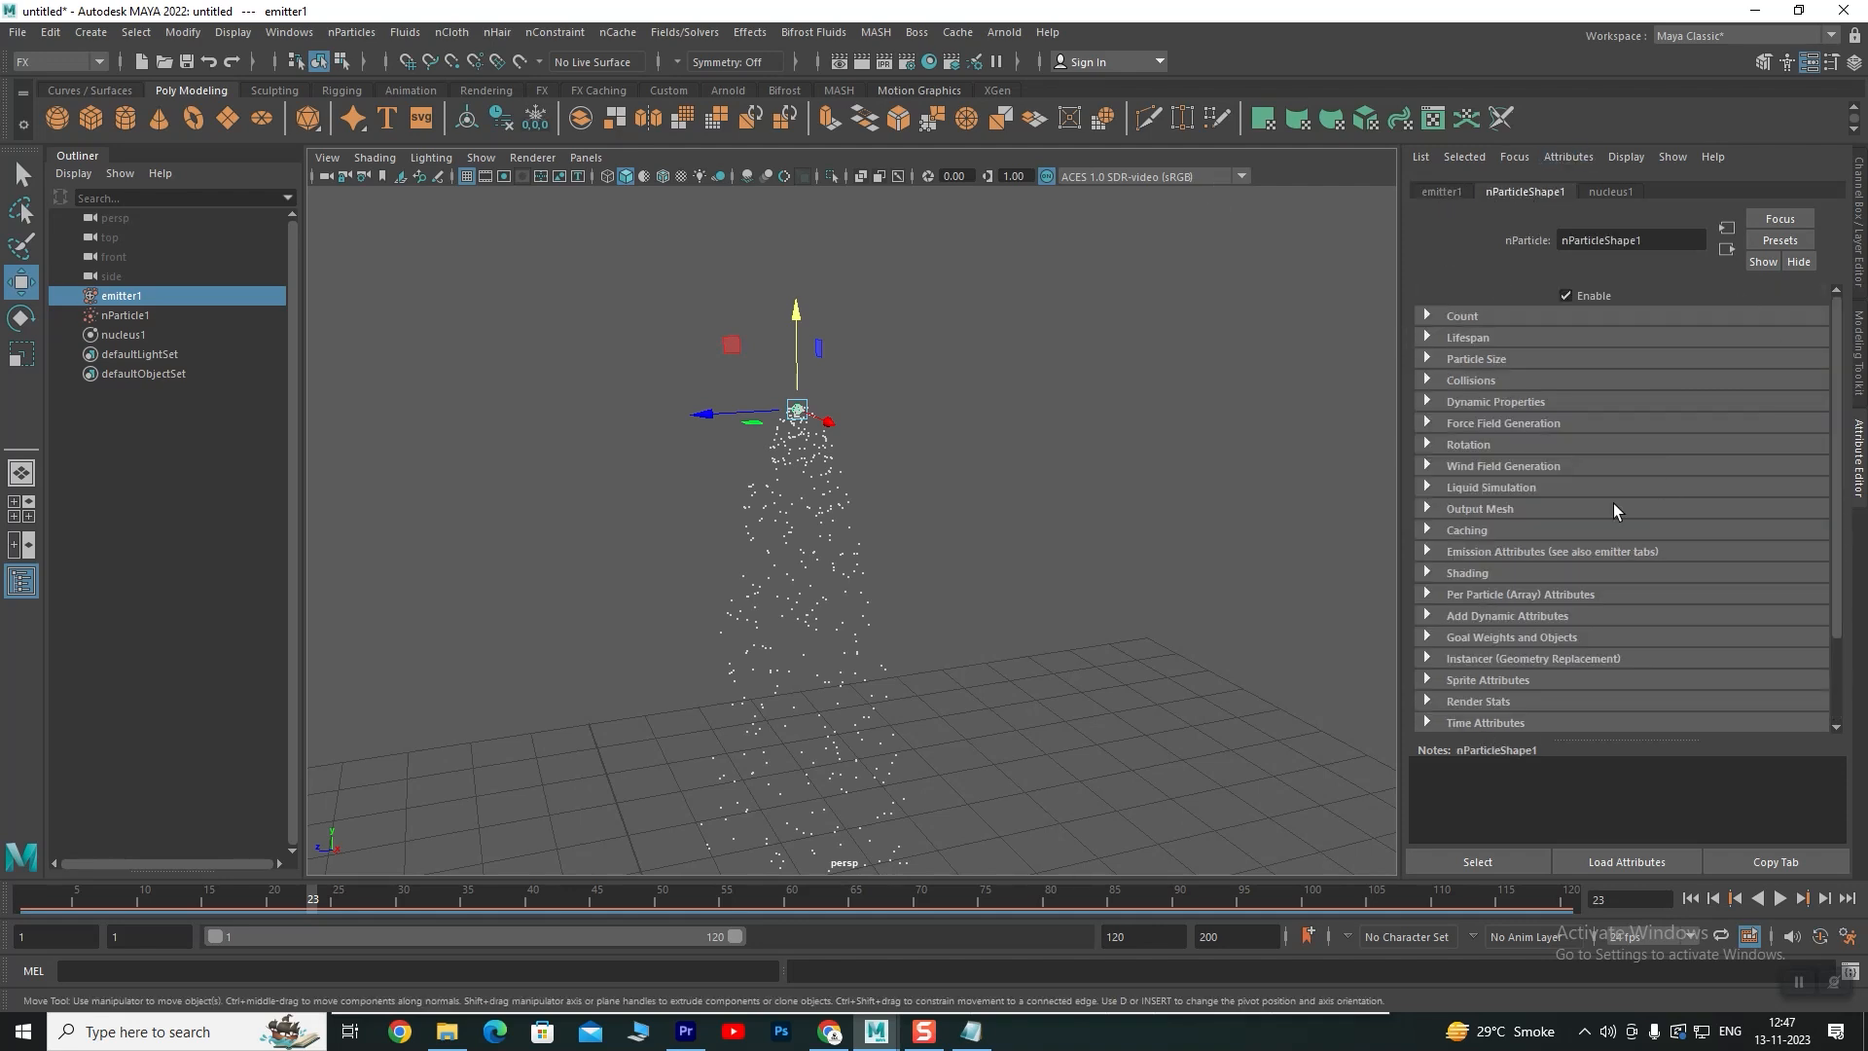
{"action": "scroll", "coordinate": [1640, 555], "scroll_direction": "down", "scroll_amount": 3}
{"action": "scroll", "coordinate": [1545, 587], "scroll_direction": "up", "scroll_amount": 3}
{"action": "scroll", "coordinate": [1555, 510], "scroll_direction": "down", "scroll_amount": 3}
{"action": "scroll", "coordinate": [1549, 564], "scroll_direction": "up", "scroll_amount": 3}
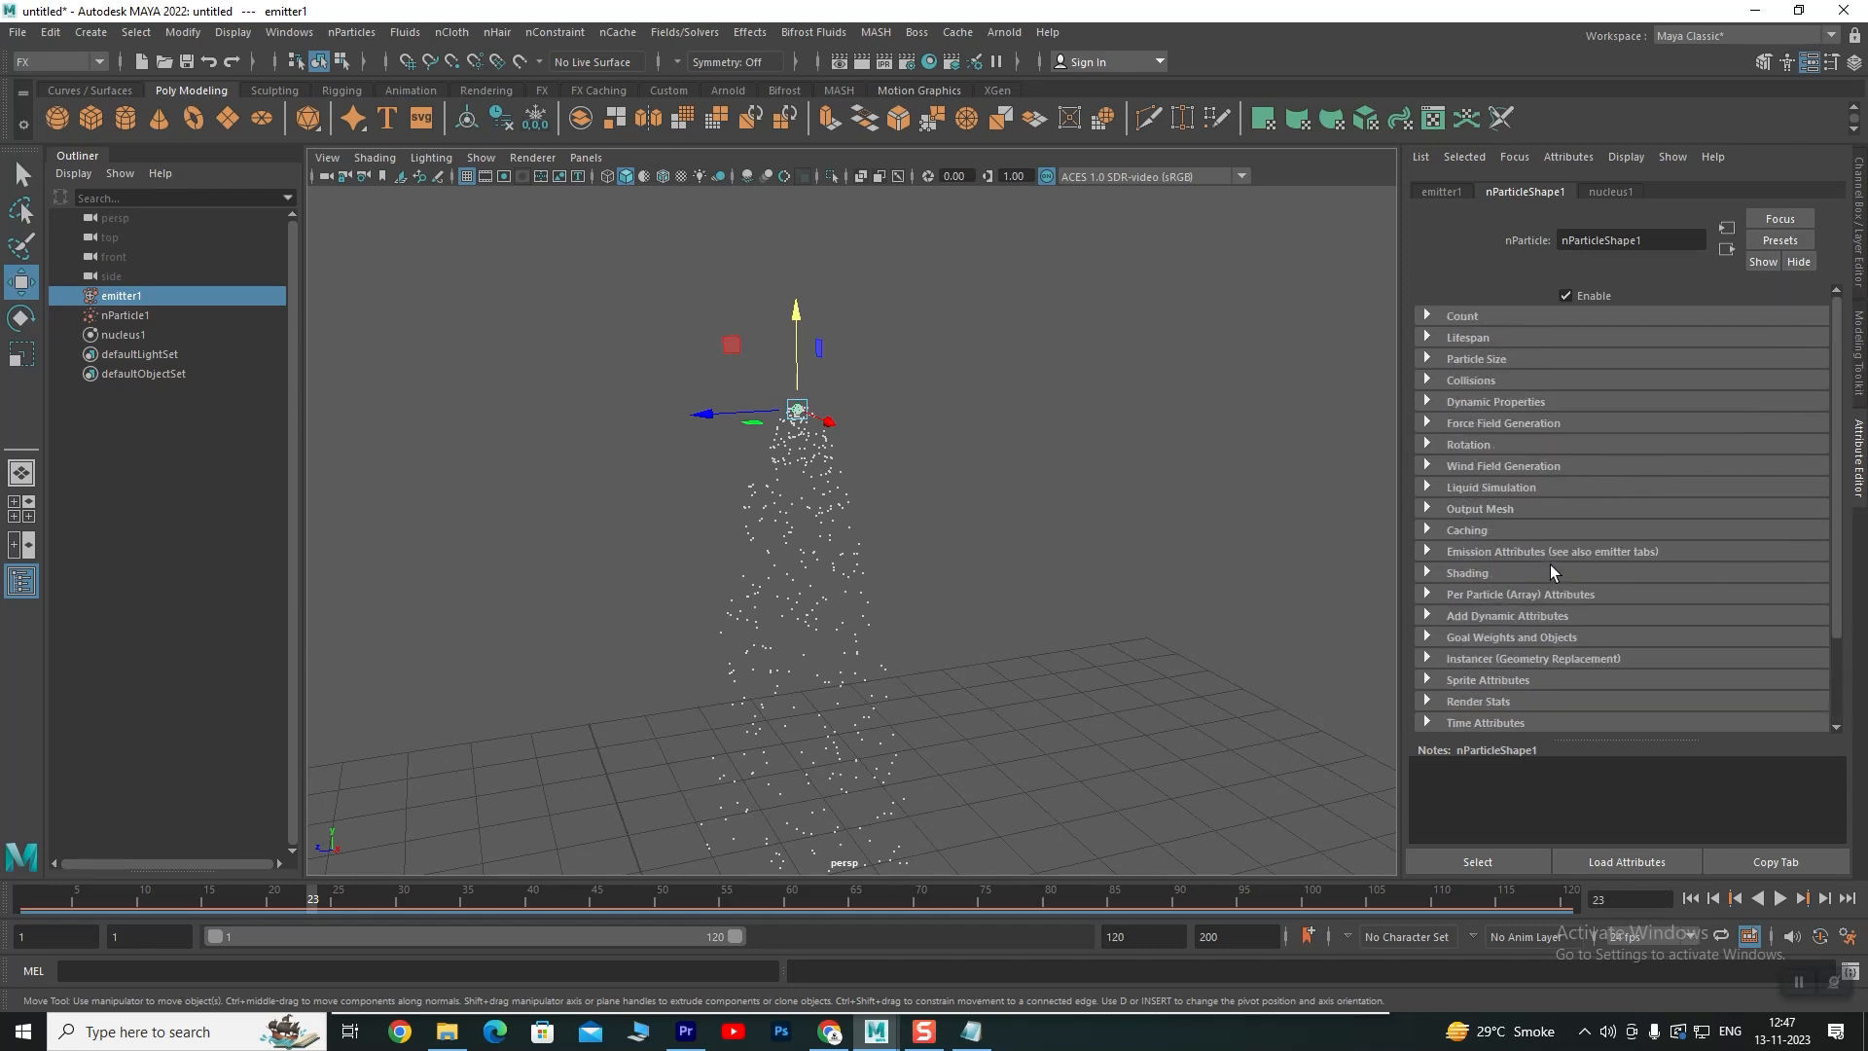
{"action": "left_click", "coordinate": [1427, 316]}
{"action": "left_click_drag", "start_coordinate": [1595, 337], "coordinate": [1529, 339]}
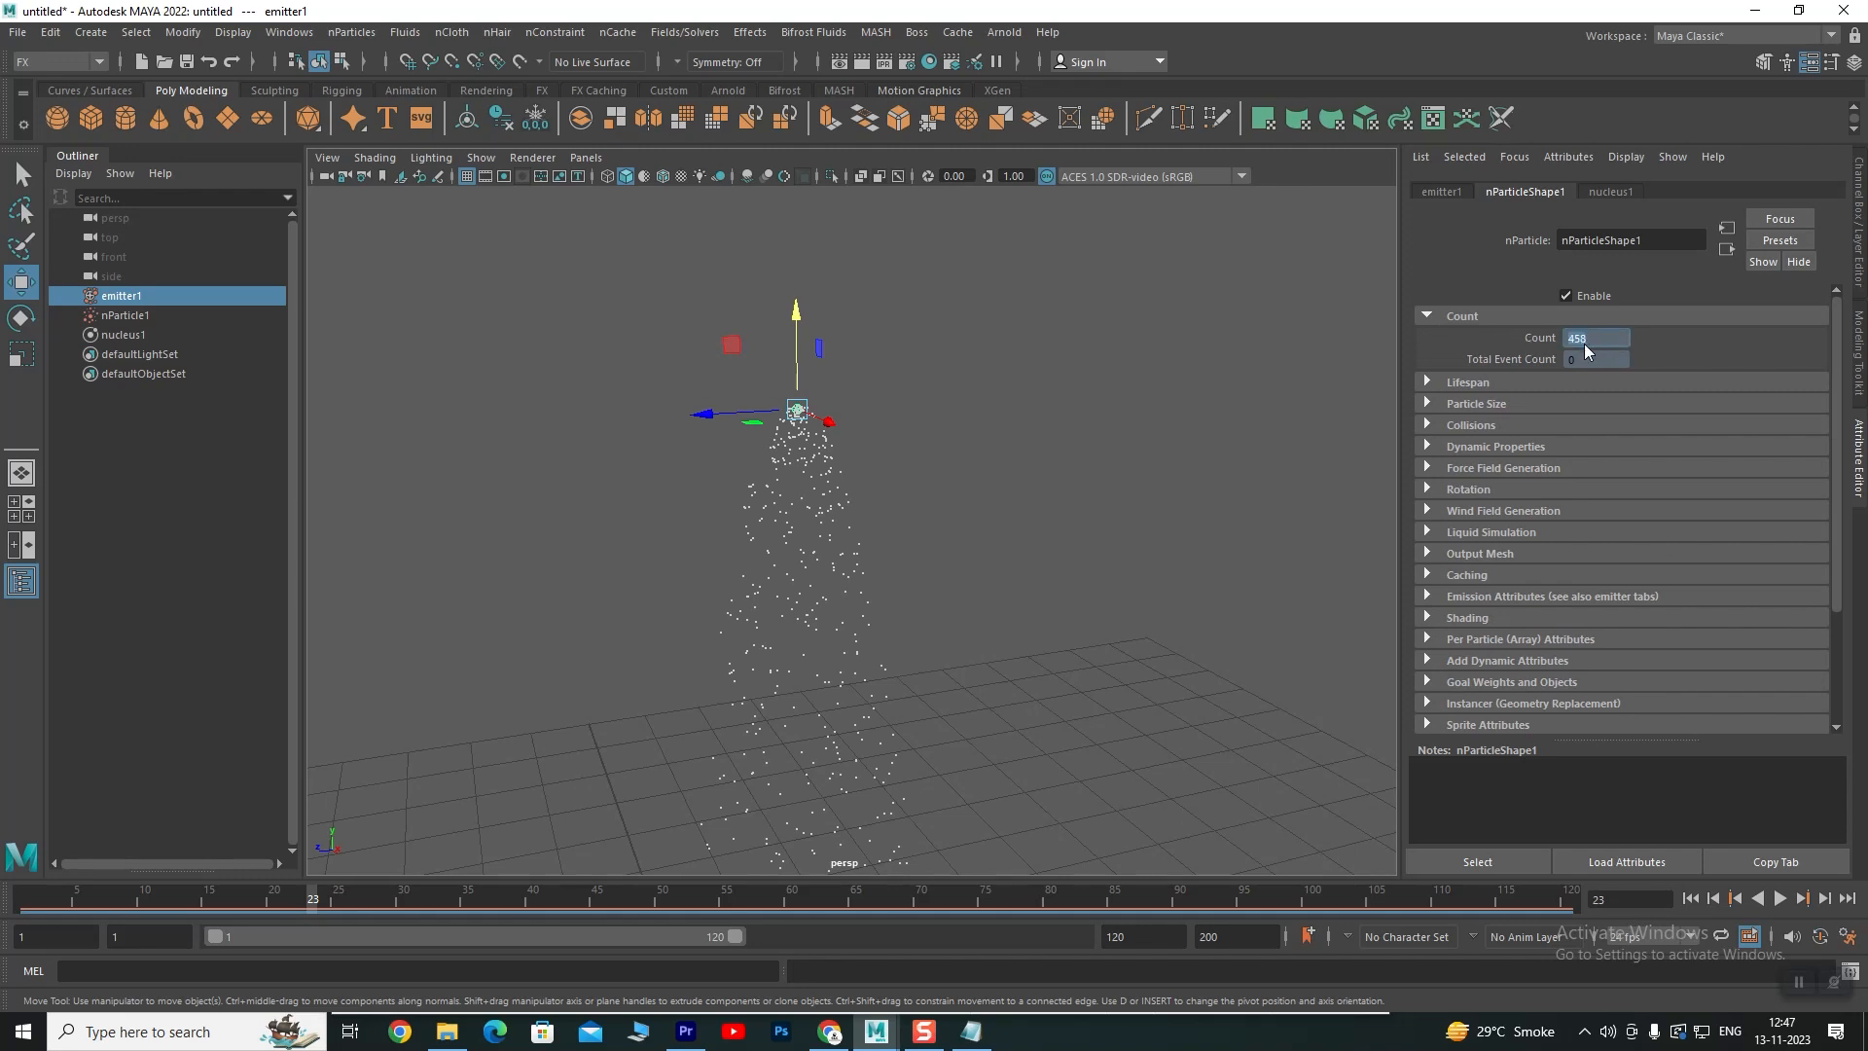
{"action": "left_click", "coordinate": [1426, 317]}
Open the nParticle's lifespan attributes and play the simulation from the first frame in Live forever mode
{"action": "left_click", "coordinate": [1427, 335]}
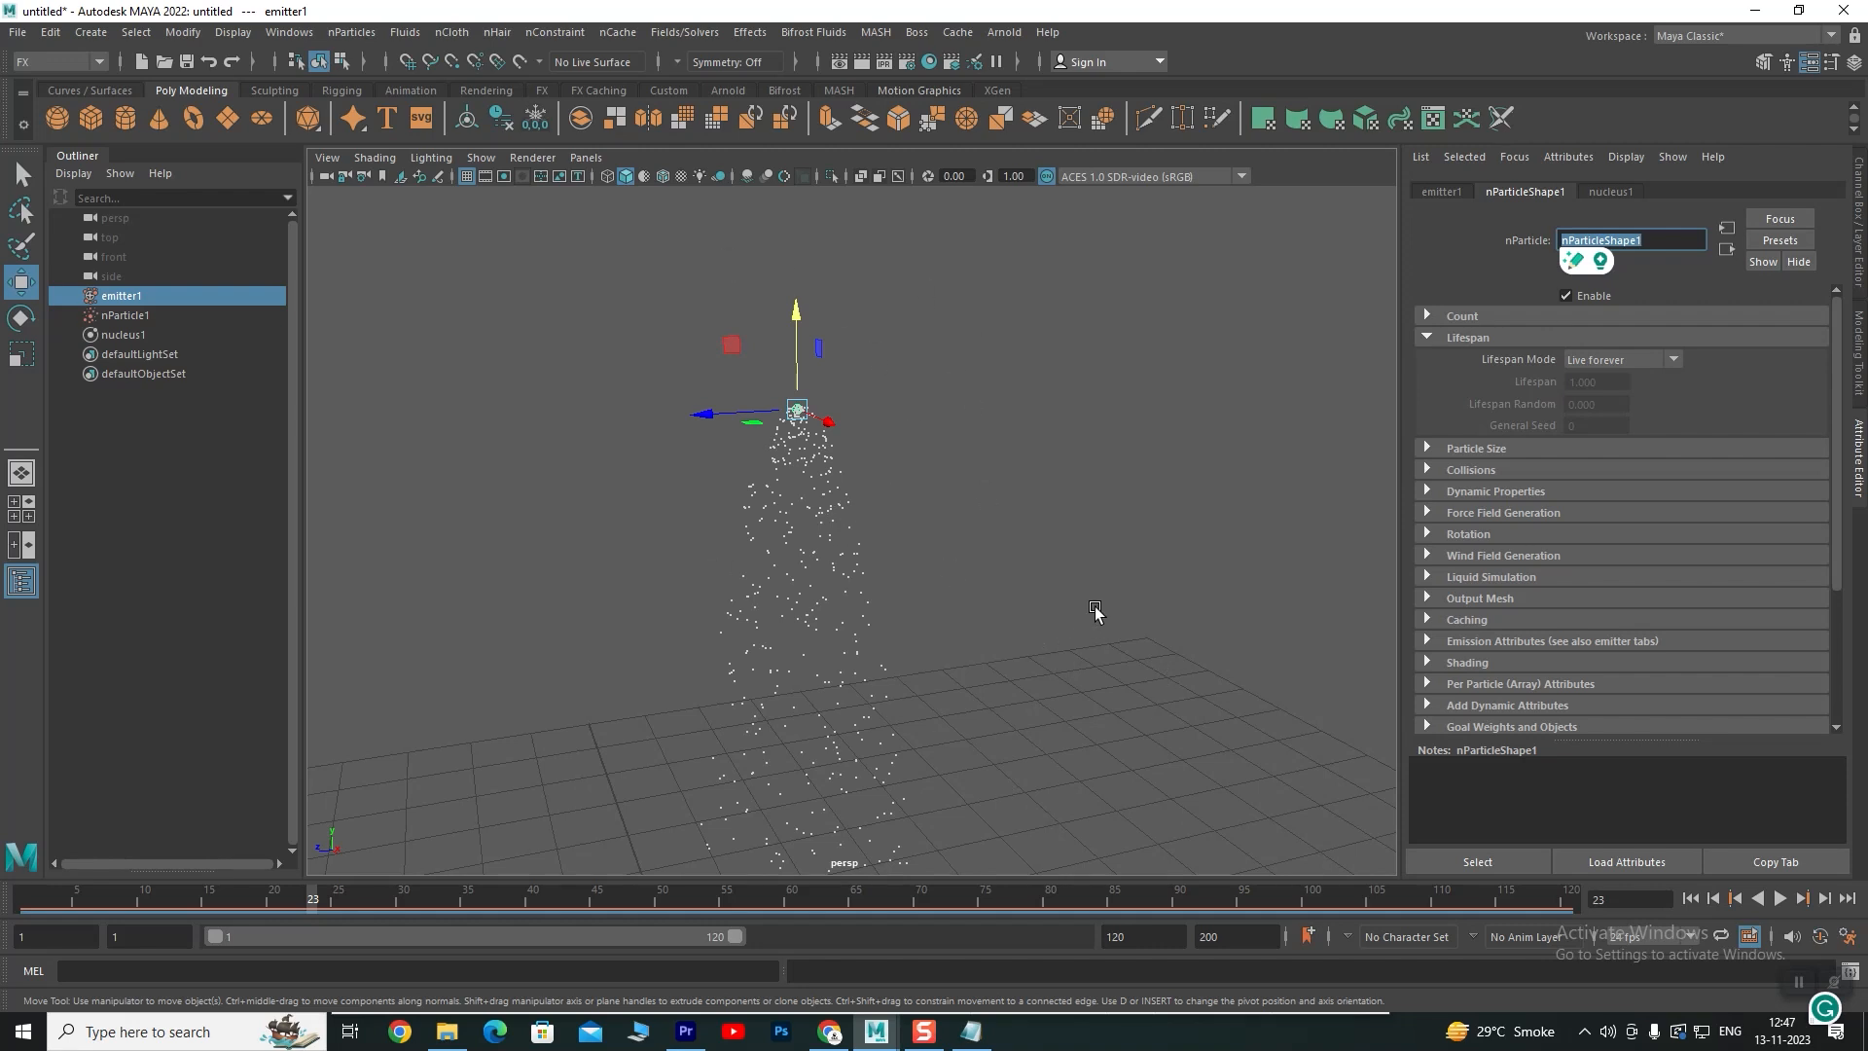
{"action": "left_click", "coordinate": [1690, 898]}
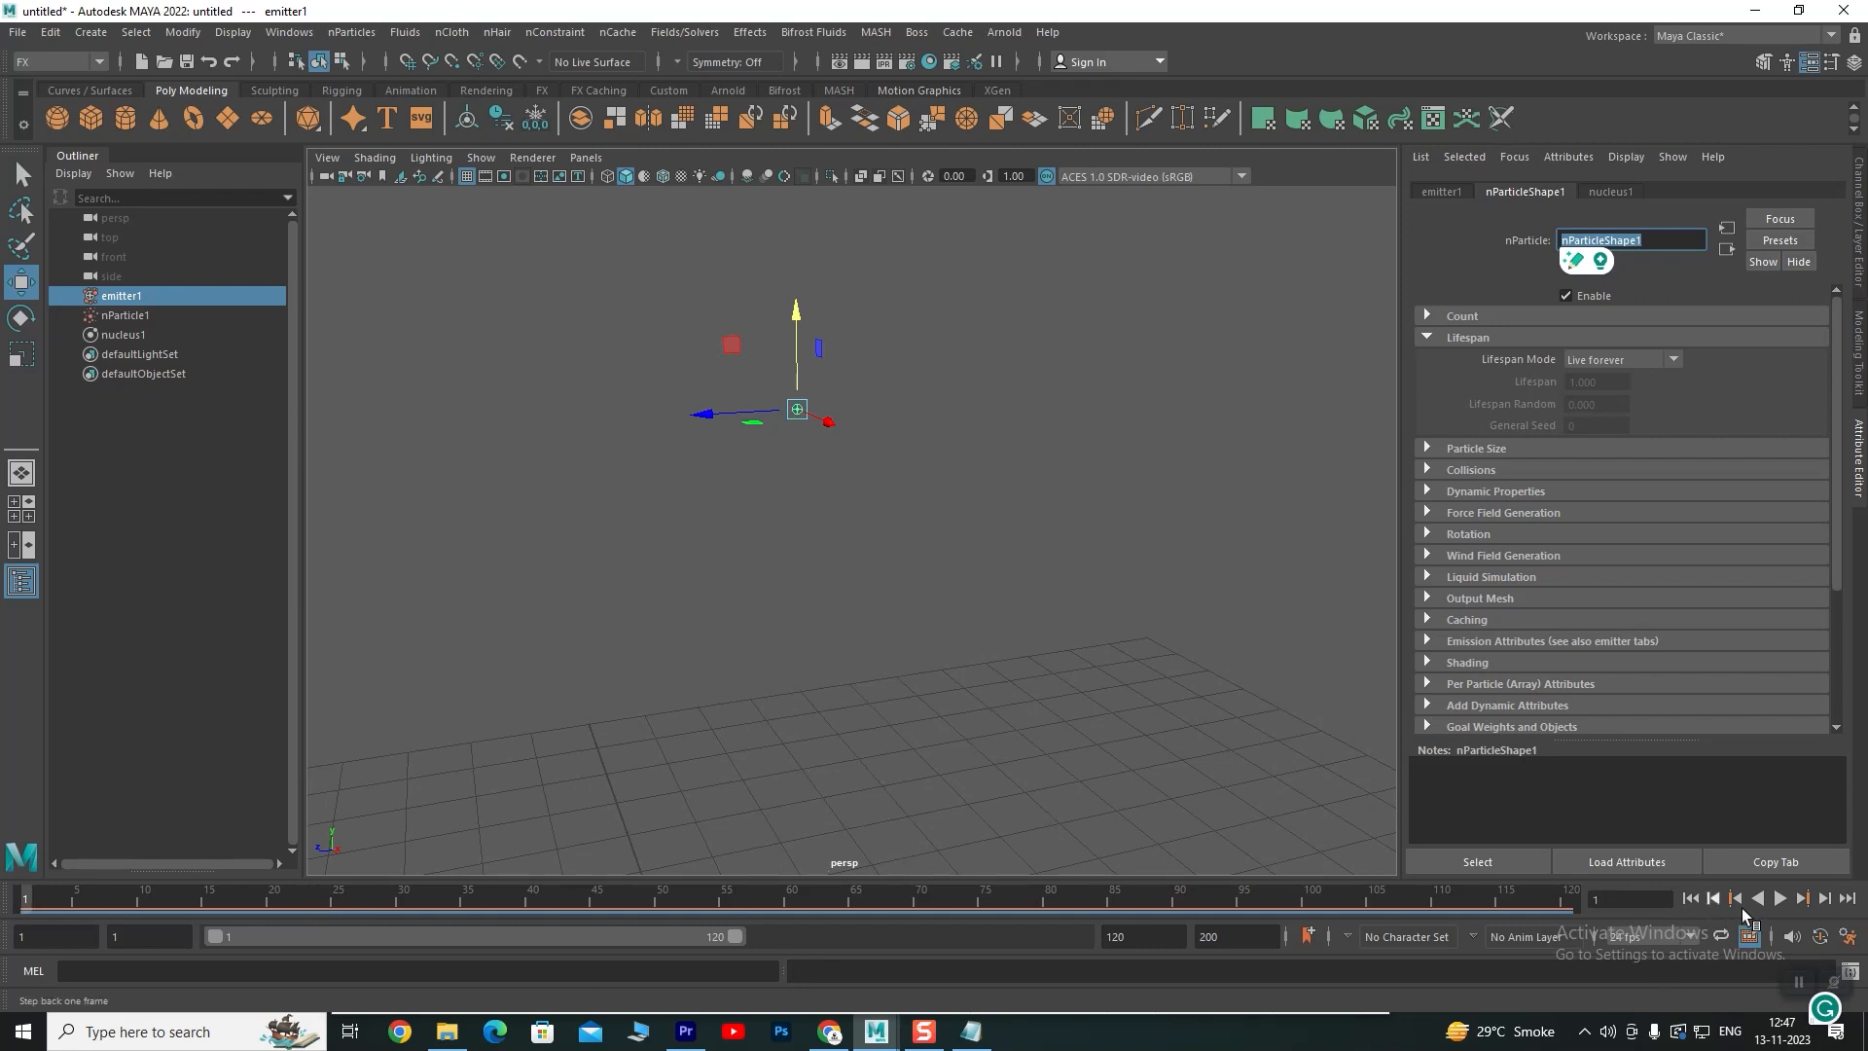
{"action": "left_click", "coordinate": [1784, 901]}
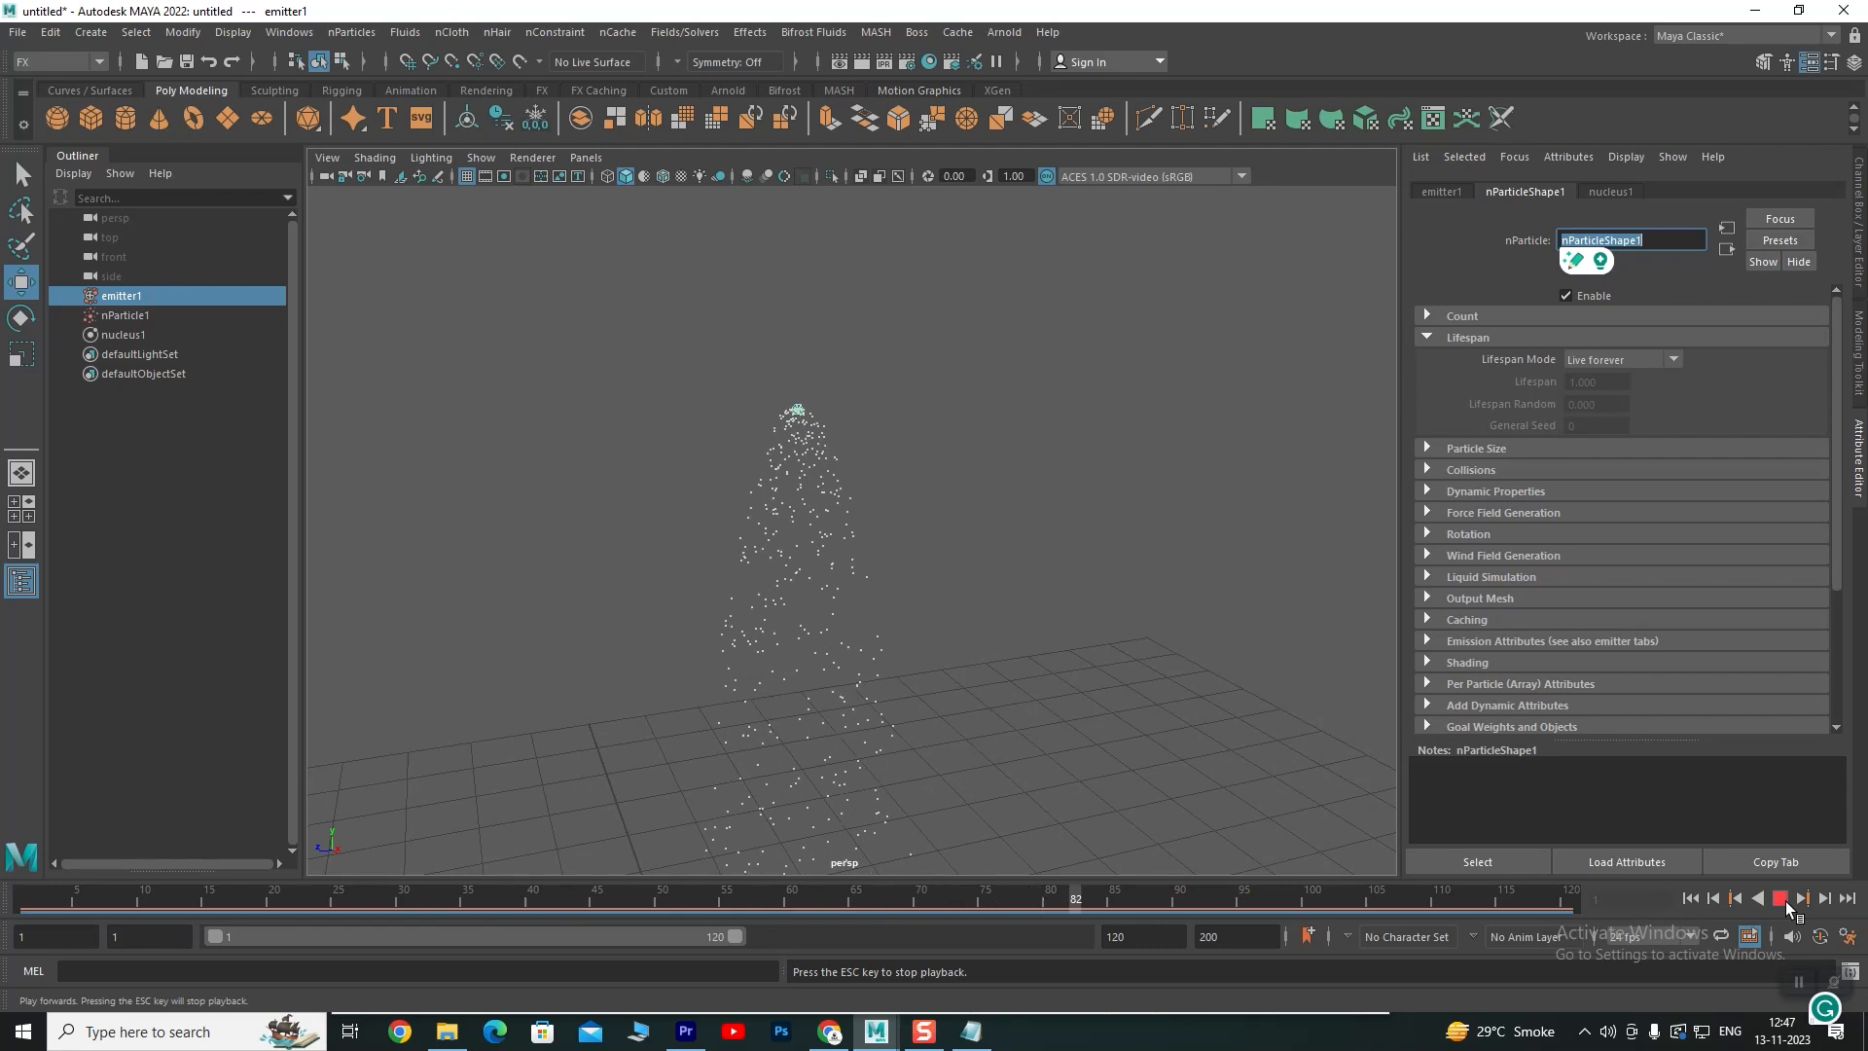
{"action": "left_click", "coordinate": [1784, 901]}
Set the nParticle's Lifespan Mode to Constant and play the simulation
{"action": "left_click", "coordinate": [1613, 360]}
{"action": "left_click", "coordinate": [1614, 397]}
{"action": "left_click", "coordinate": [1716, 902]}
{"action": "left_click", "coordinate": [1782, 901]}
{"action": "left_click", "coordinate": [1782, 901]}
Set the nParticle's lifespan to 0.5 and replay the simulation from the first frame
{"action": "left_click_drag", "start_coordinate": [1600, 386], "coordinate": [1550, 385]}
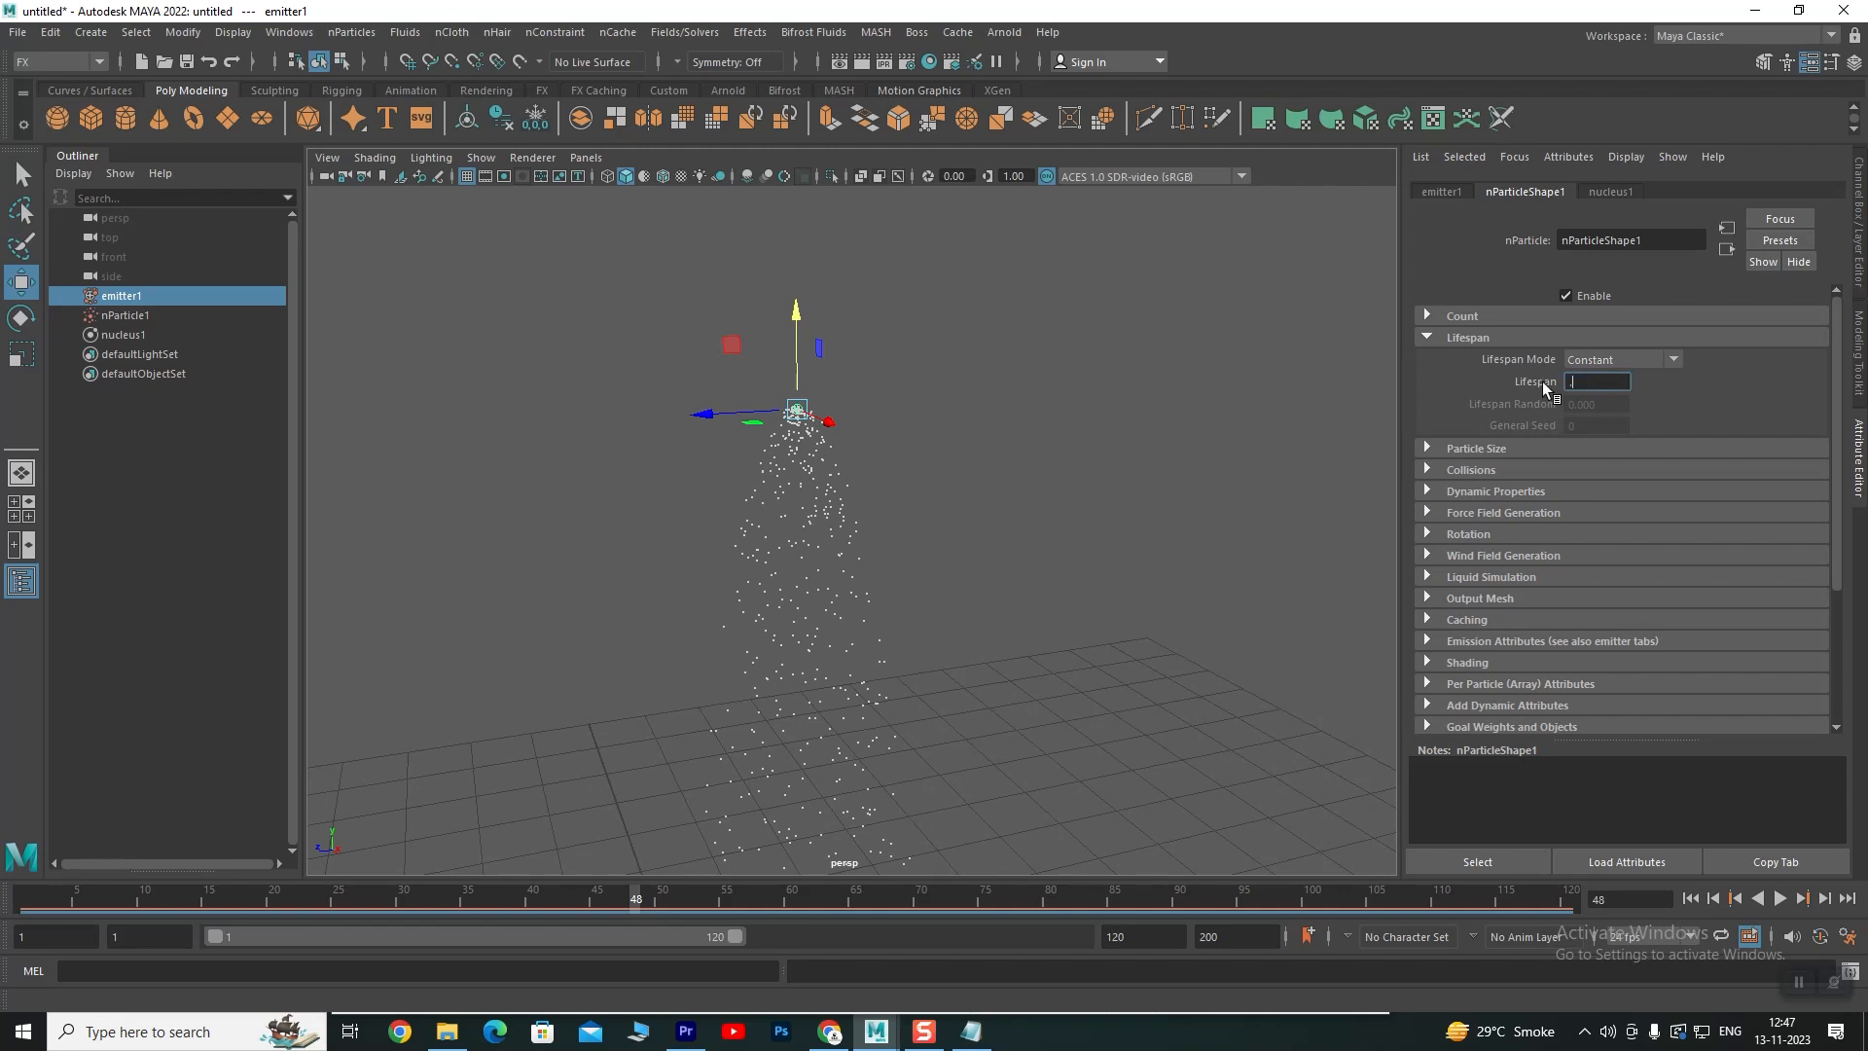
{"action": "type", "text": ".5"}
{"action": "key", "text": "Return"}
{"action": "left_click", "coordinate": [1689, 901]}
{"action": "left_click", "coordinate": [1780, 900]}
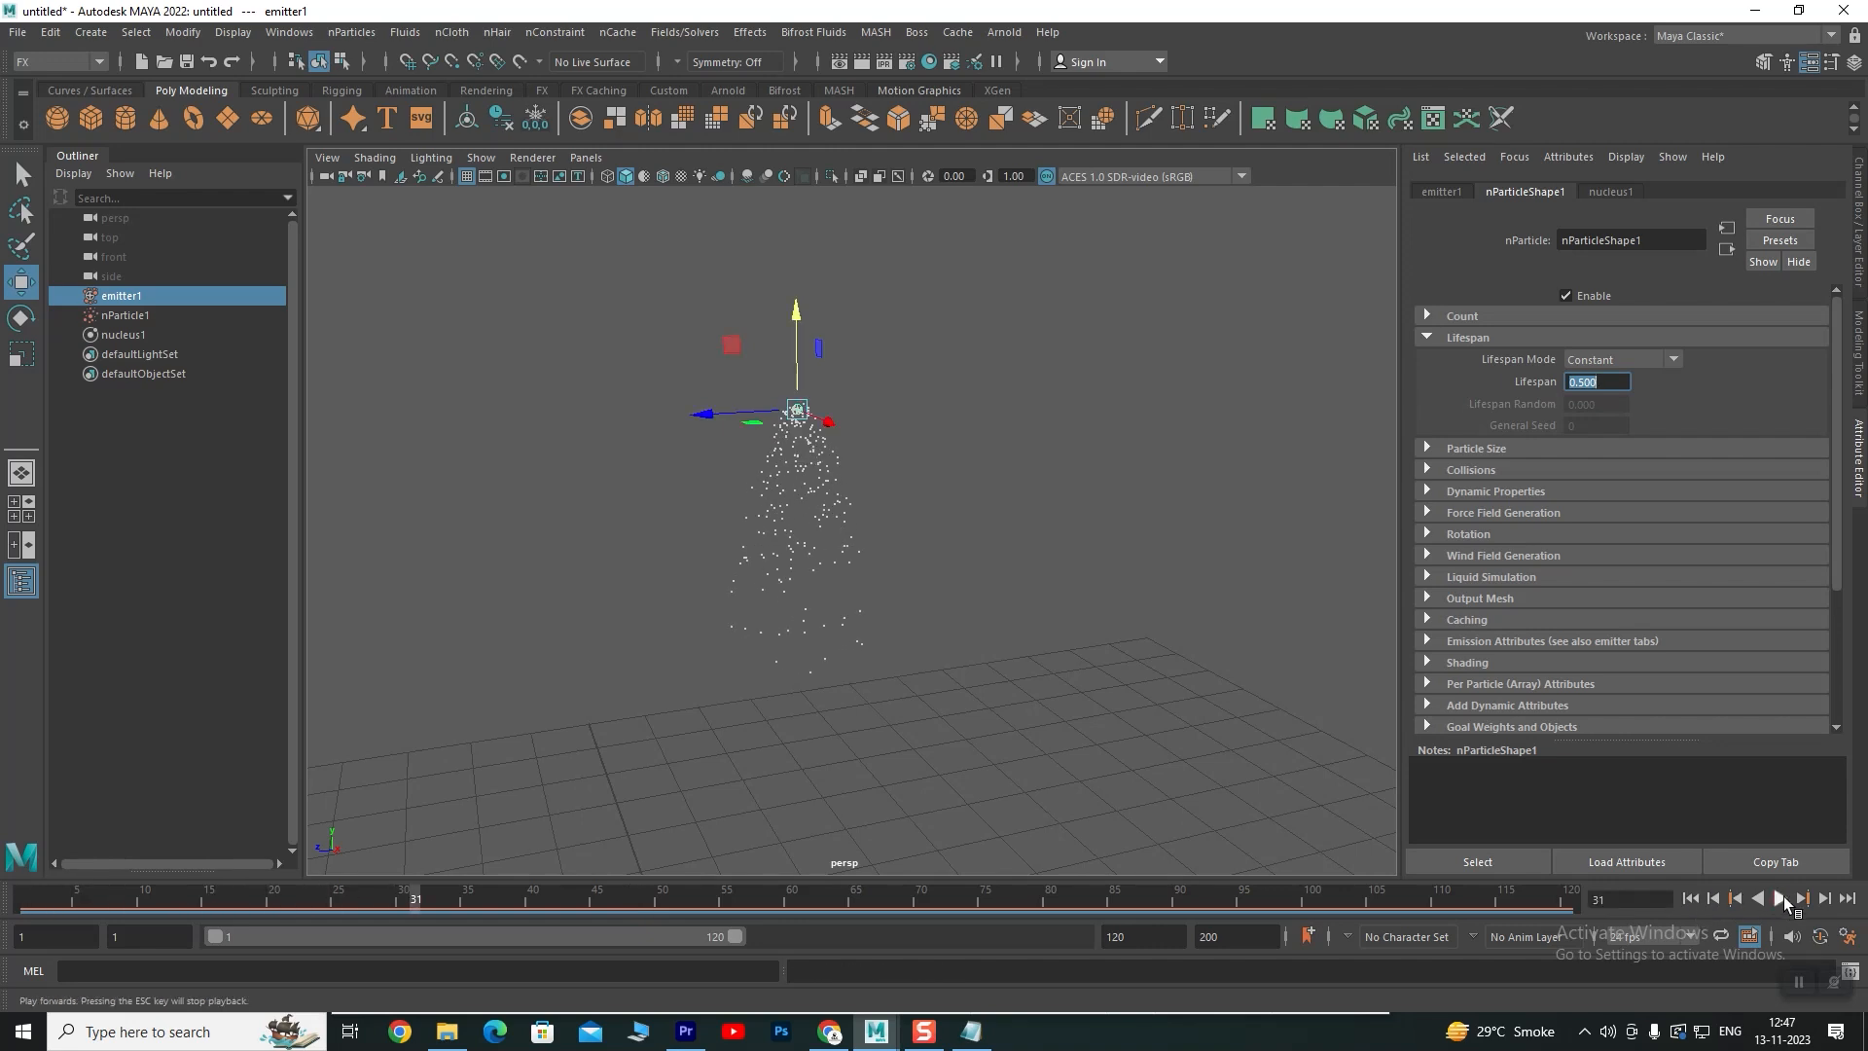
Compare the particles by switching Lifespan Mode to Live forever and back to Constant
{"action": "left_click", "coordinate": [1620, 360]}
{"action": "left_click", "coordinate": [1613, 381]}
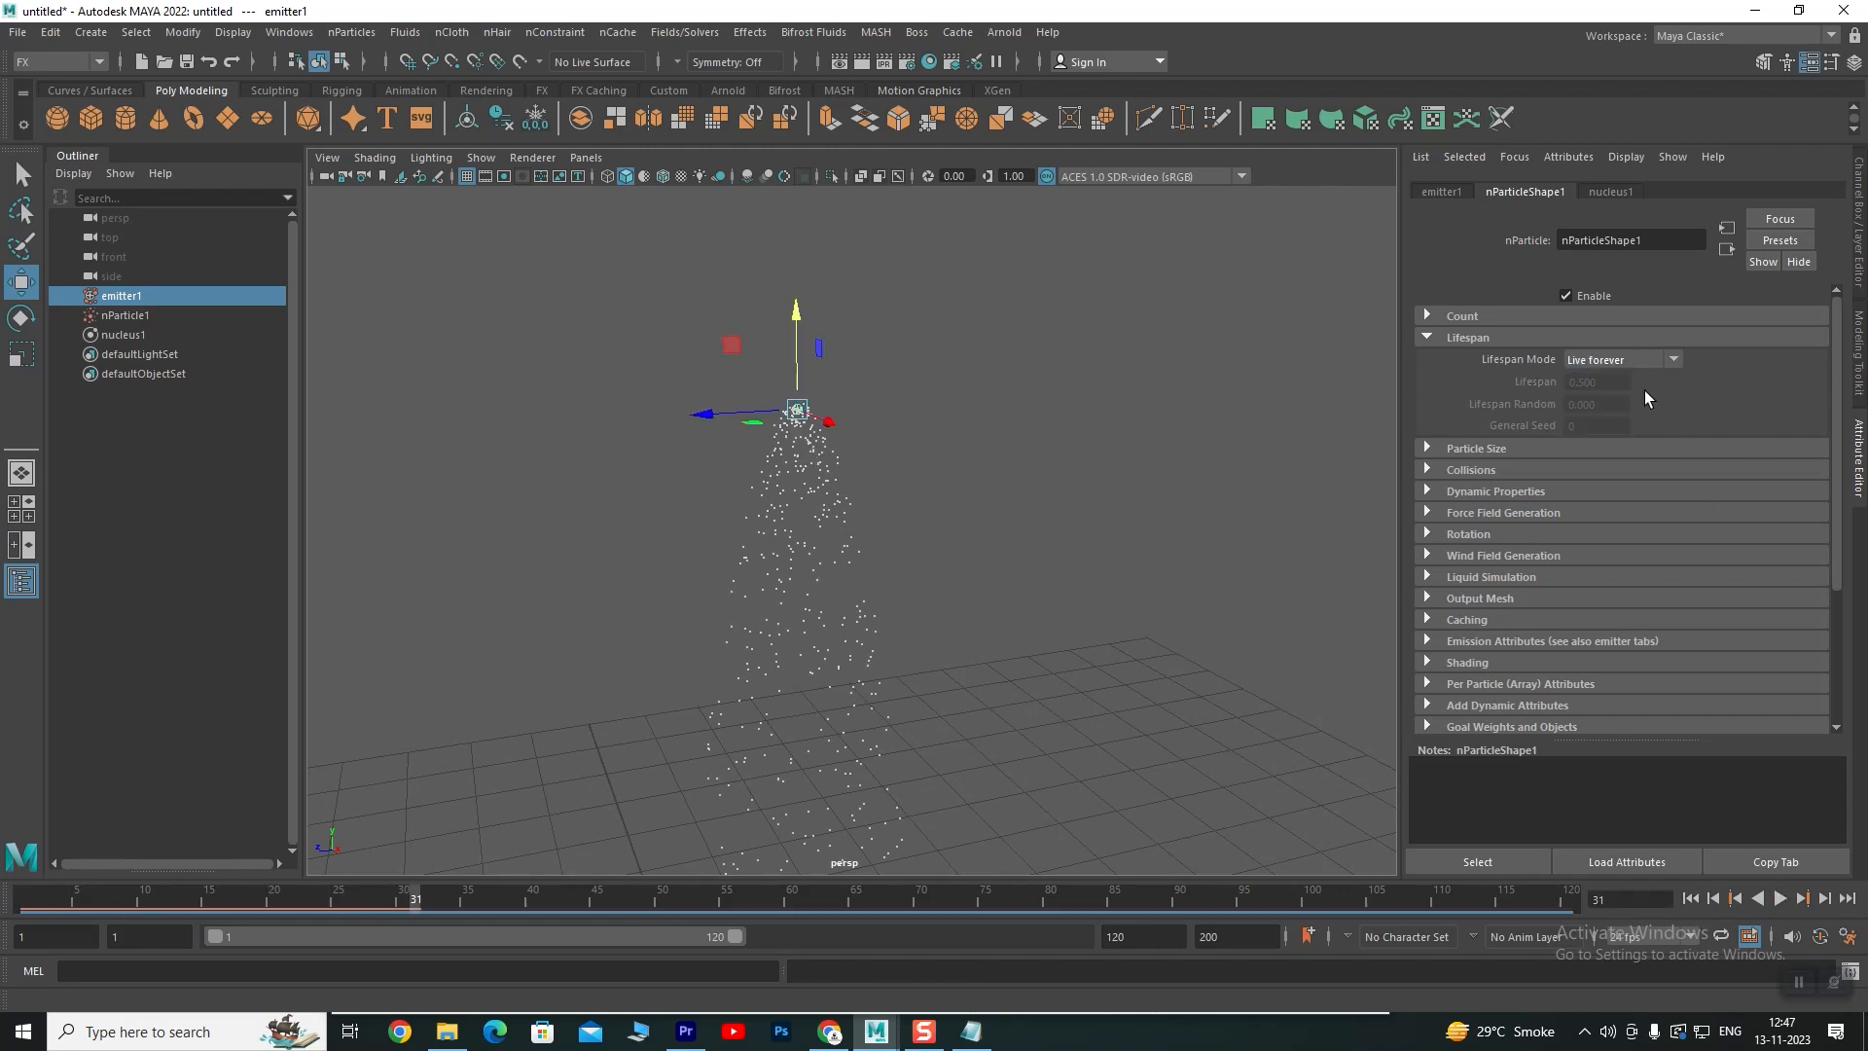
{"action": "left_click", "coordinate": [1588, 360]}
{"action": "left_click", "coordinate": [1614, 401]}
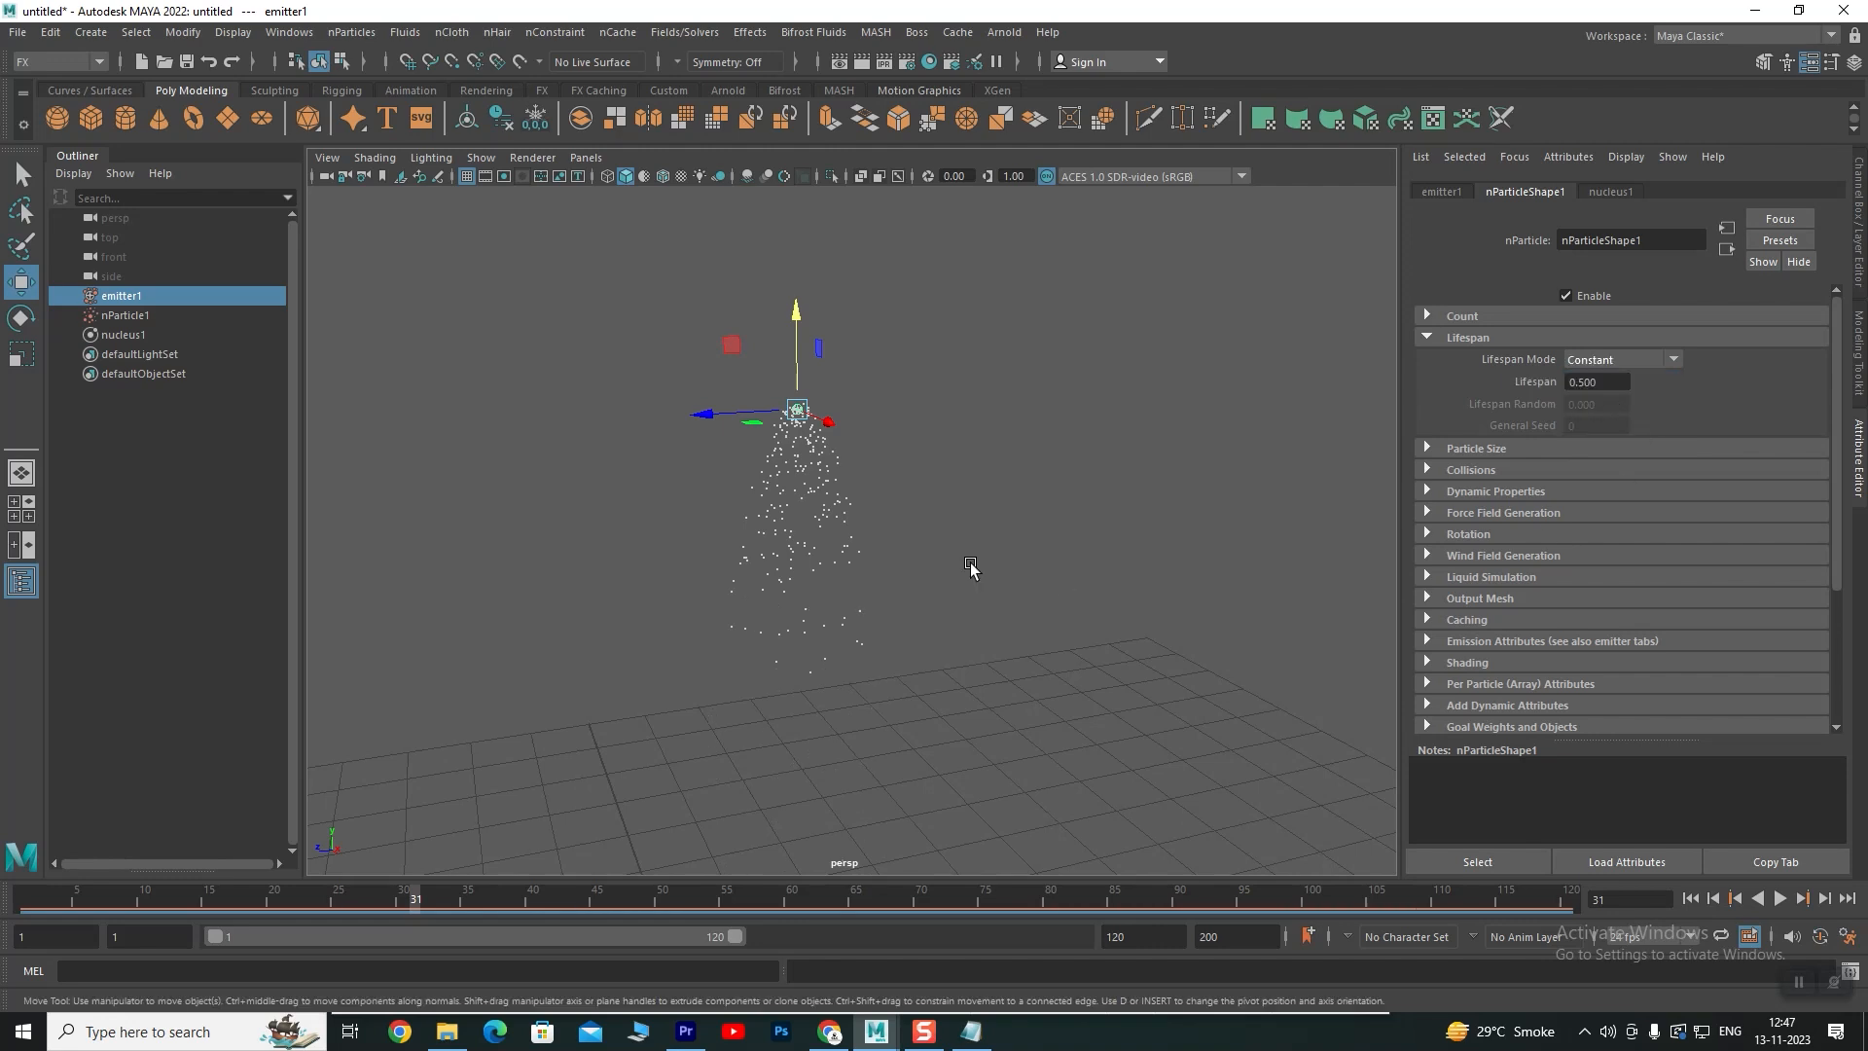
Try the Random range lifespan mode with Lifespan Random at 5 and replay the simulation from the first frame
{"action": "left_click", "coordinate": [1576, 359]}
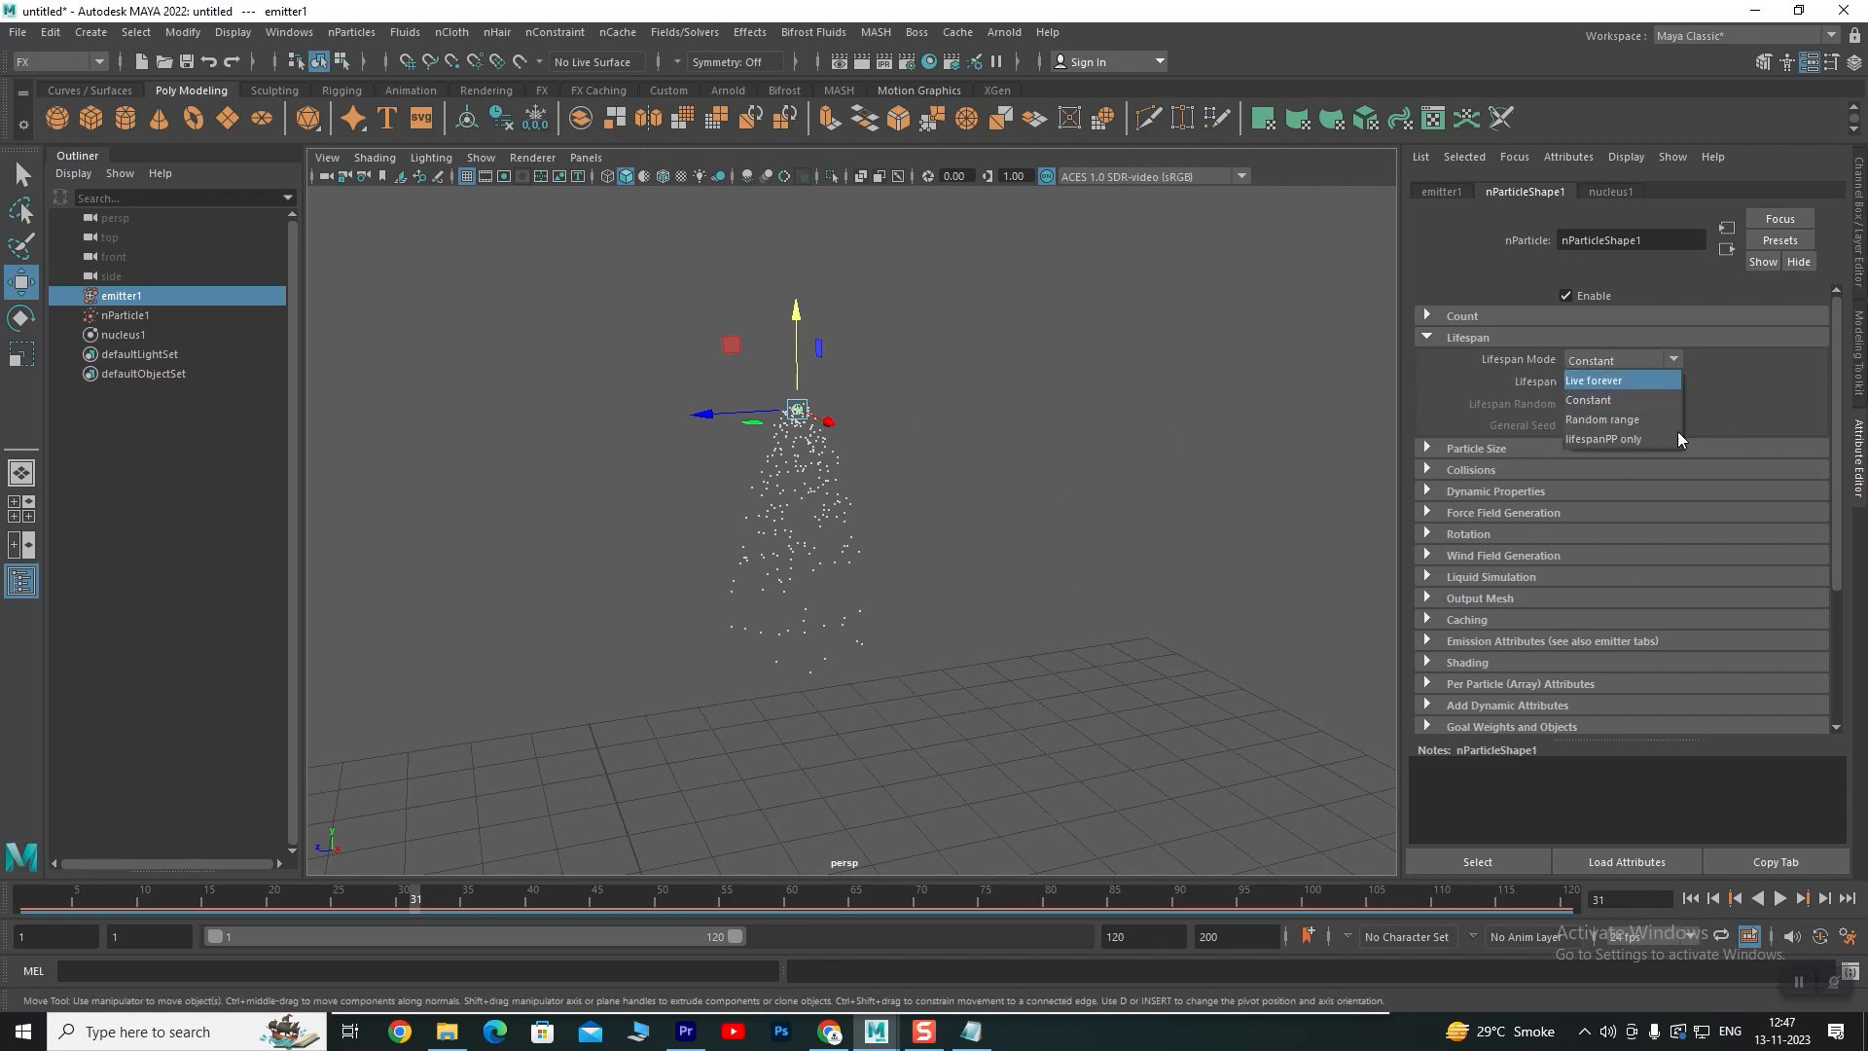
{"action": "left_click", "coordinate": [1616, 418]}
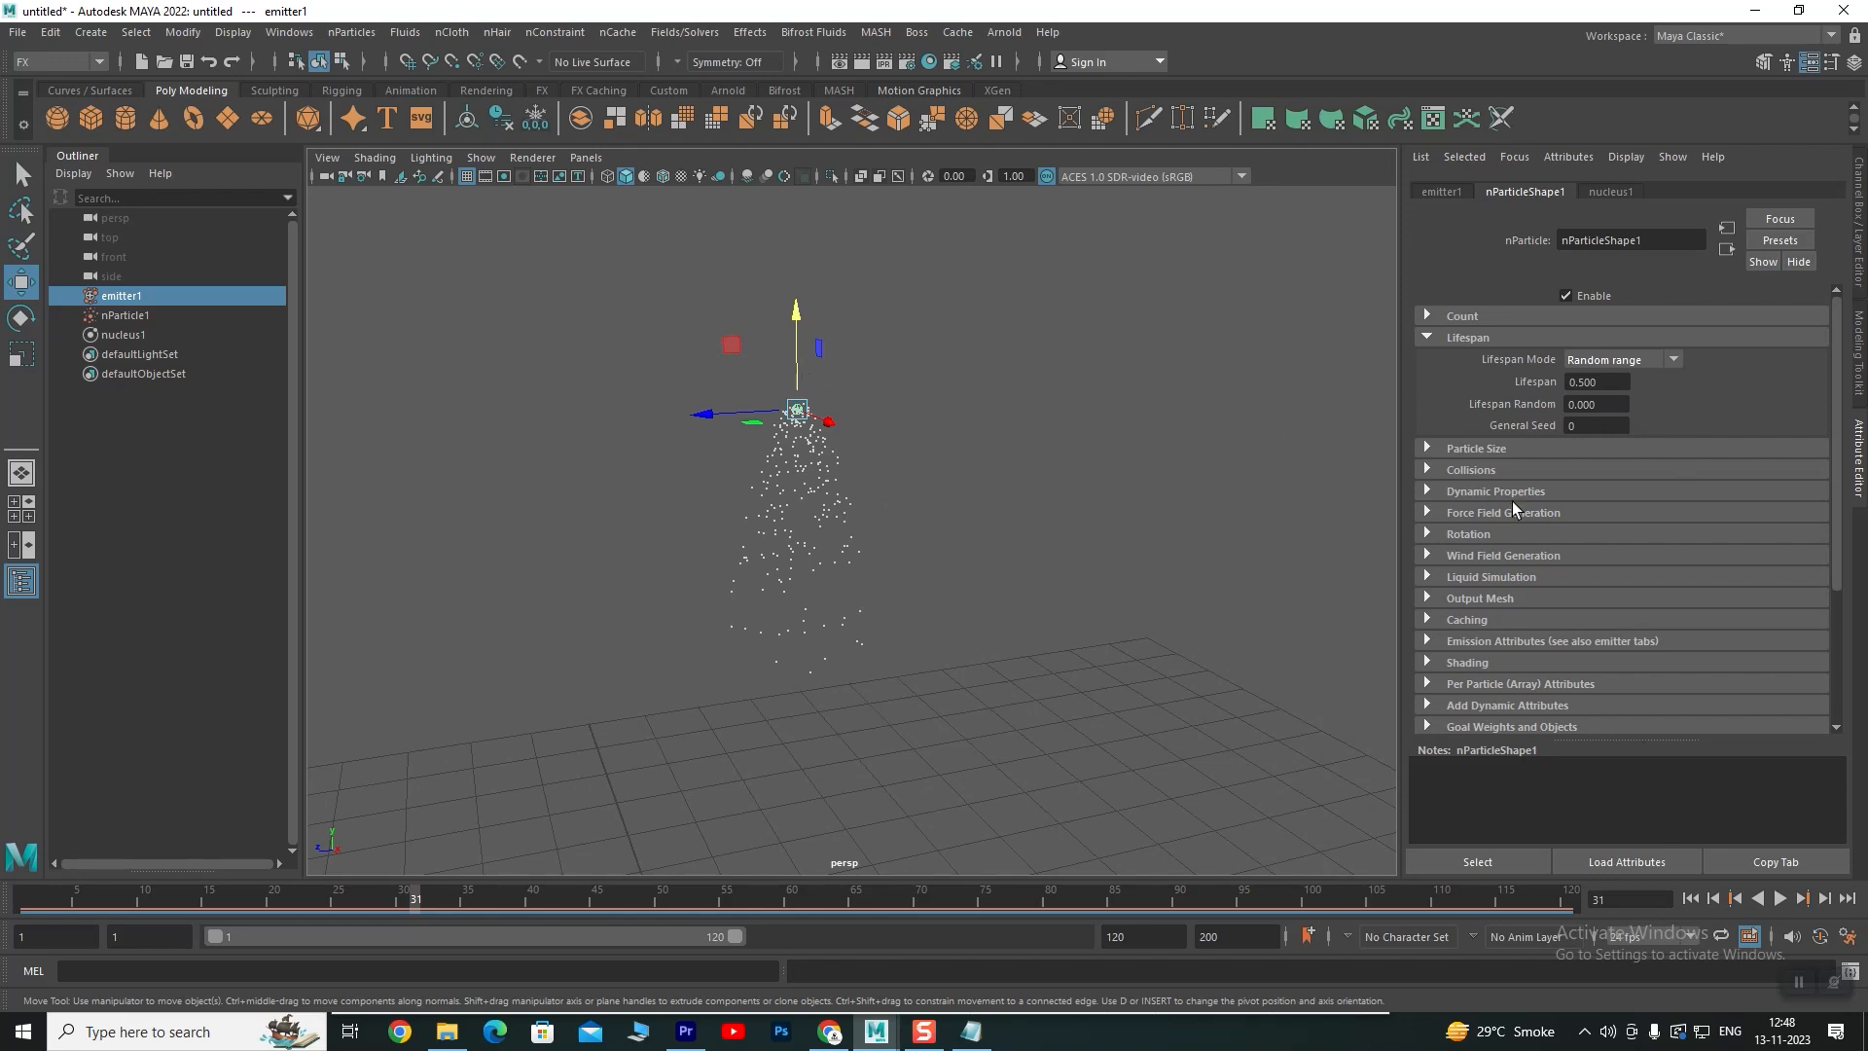
{"action": "left_click", "coordinate": [1605, 404]}
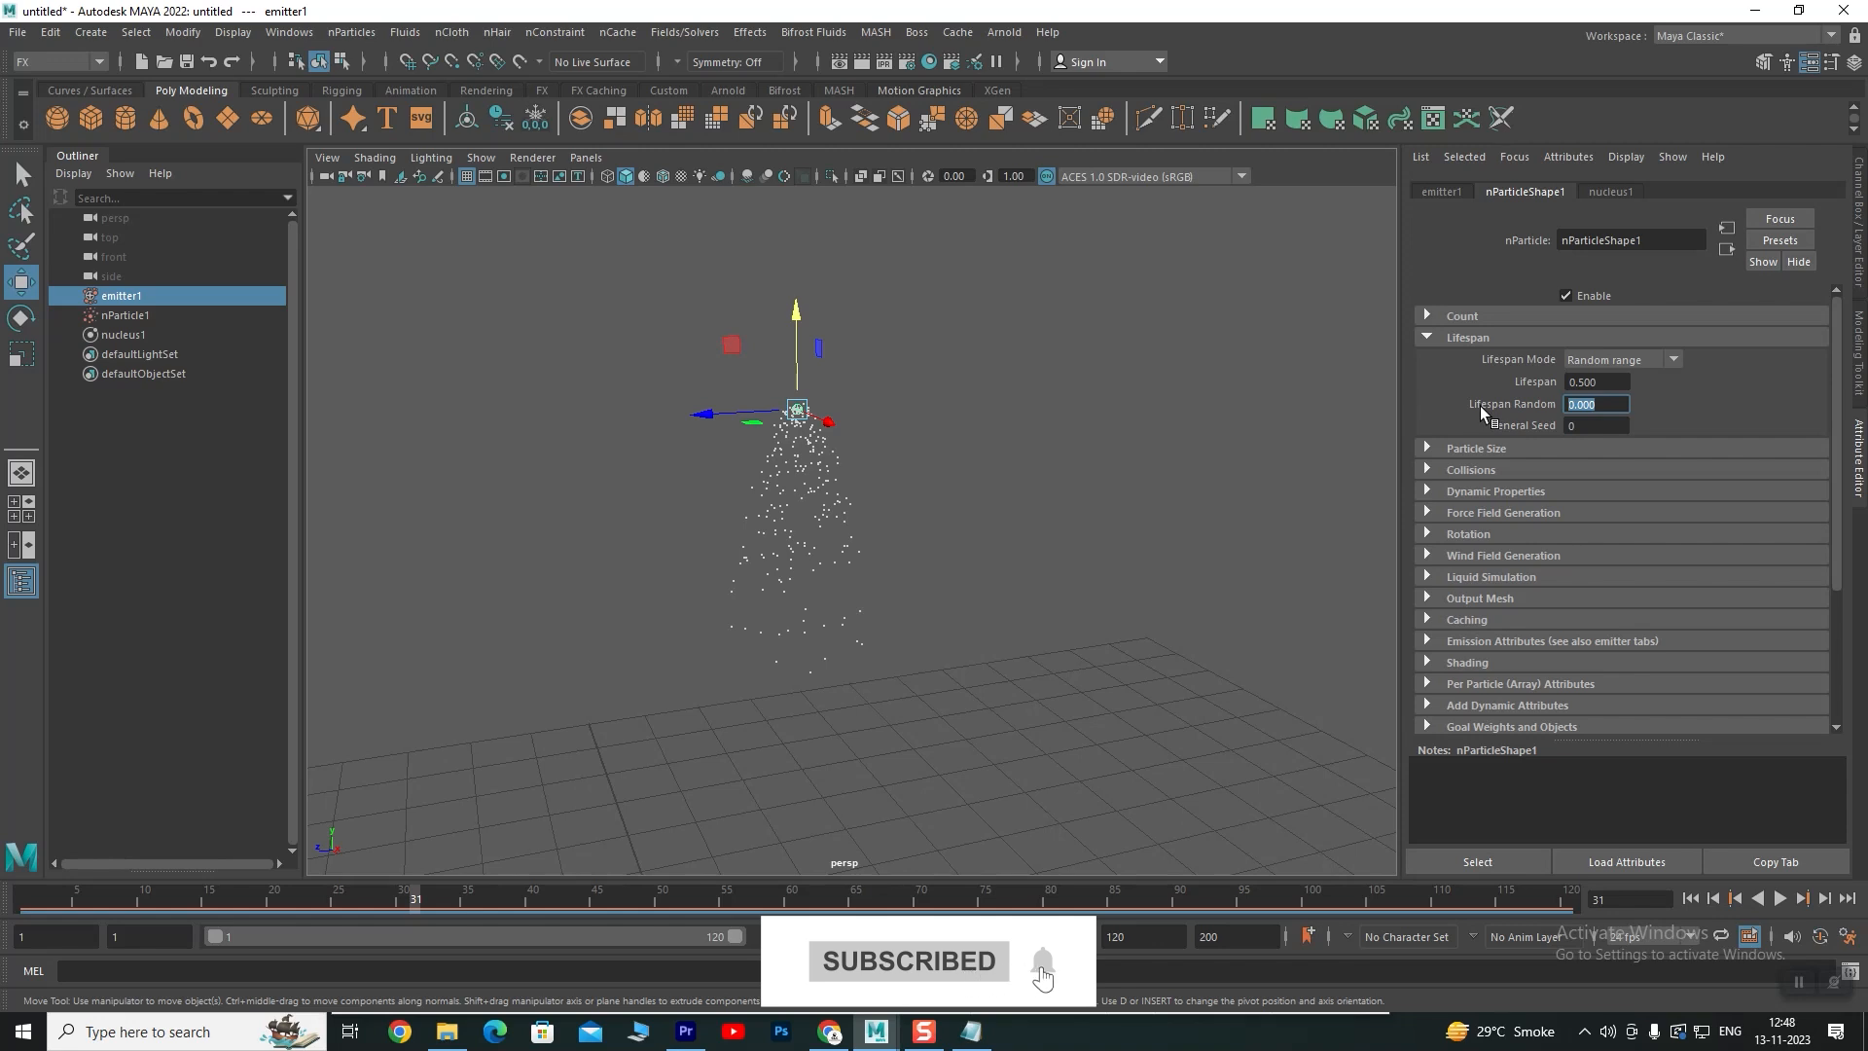
{"action": "type", "text": "5"}
{"action": "key", "text": "Return"}
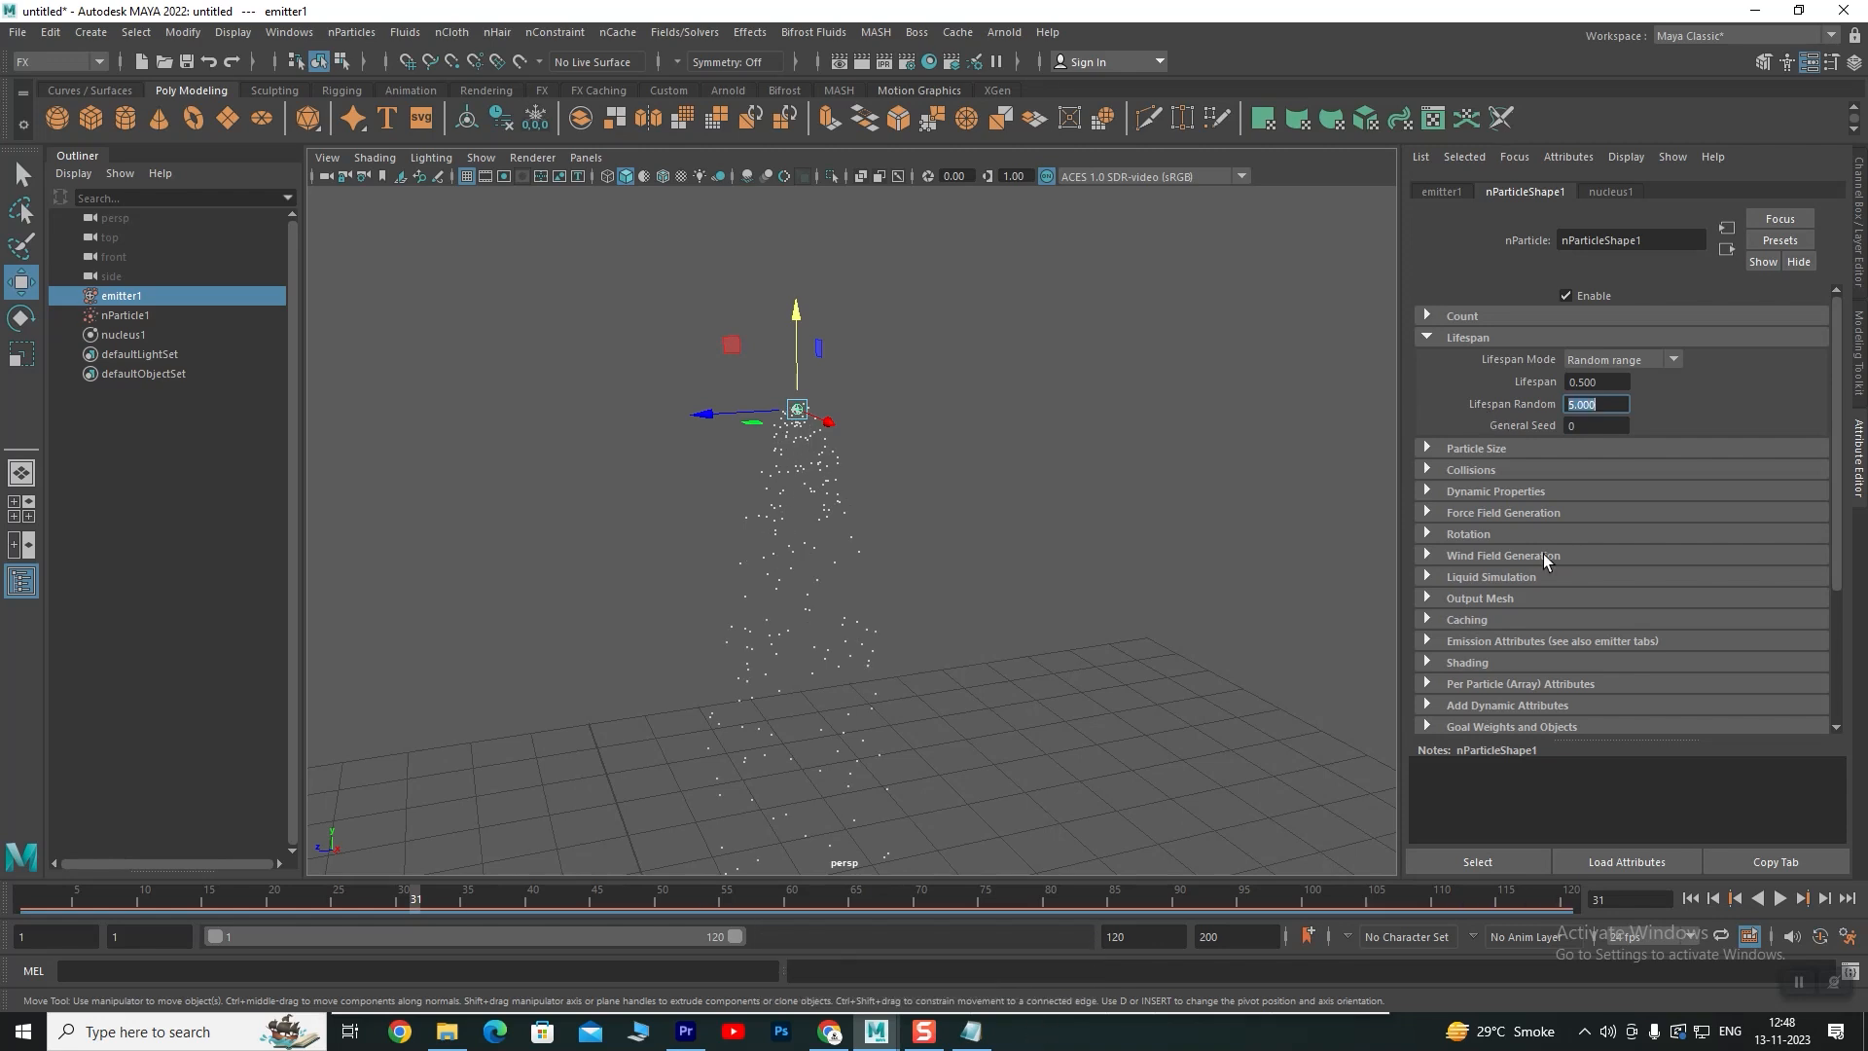
{"action": "left_click", "coordinate": [1690, 899]}
{"action": "left_click", "coordinate": [1781, 898]}
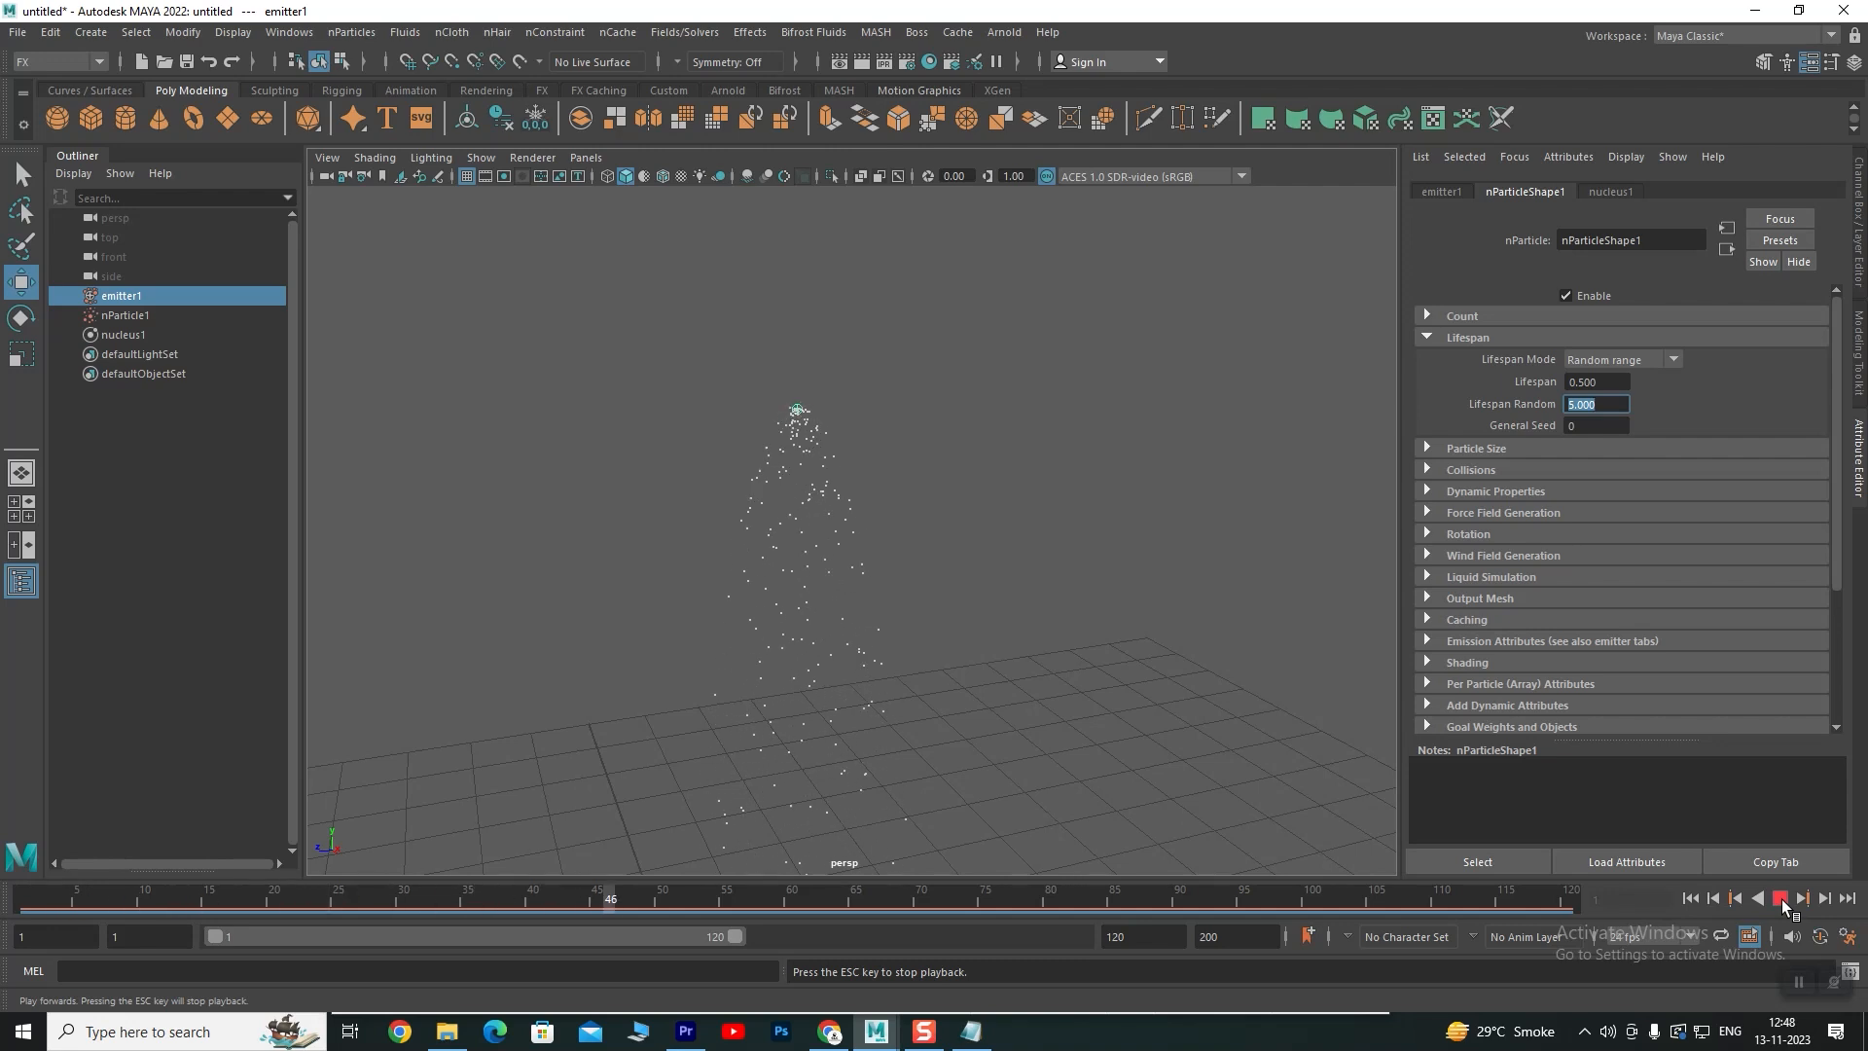
{"action": "left_click", "coordinate": [1781, 899]}
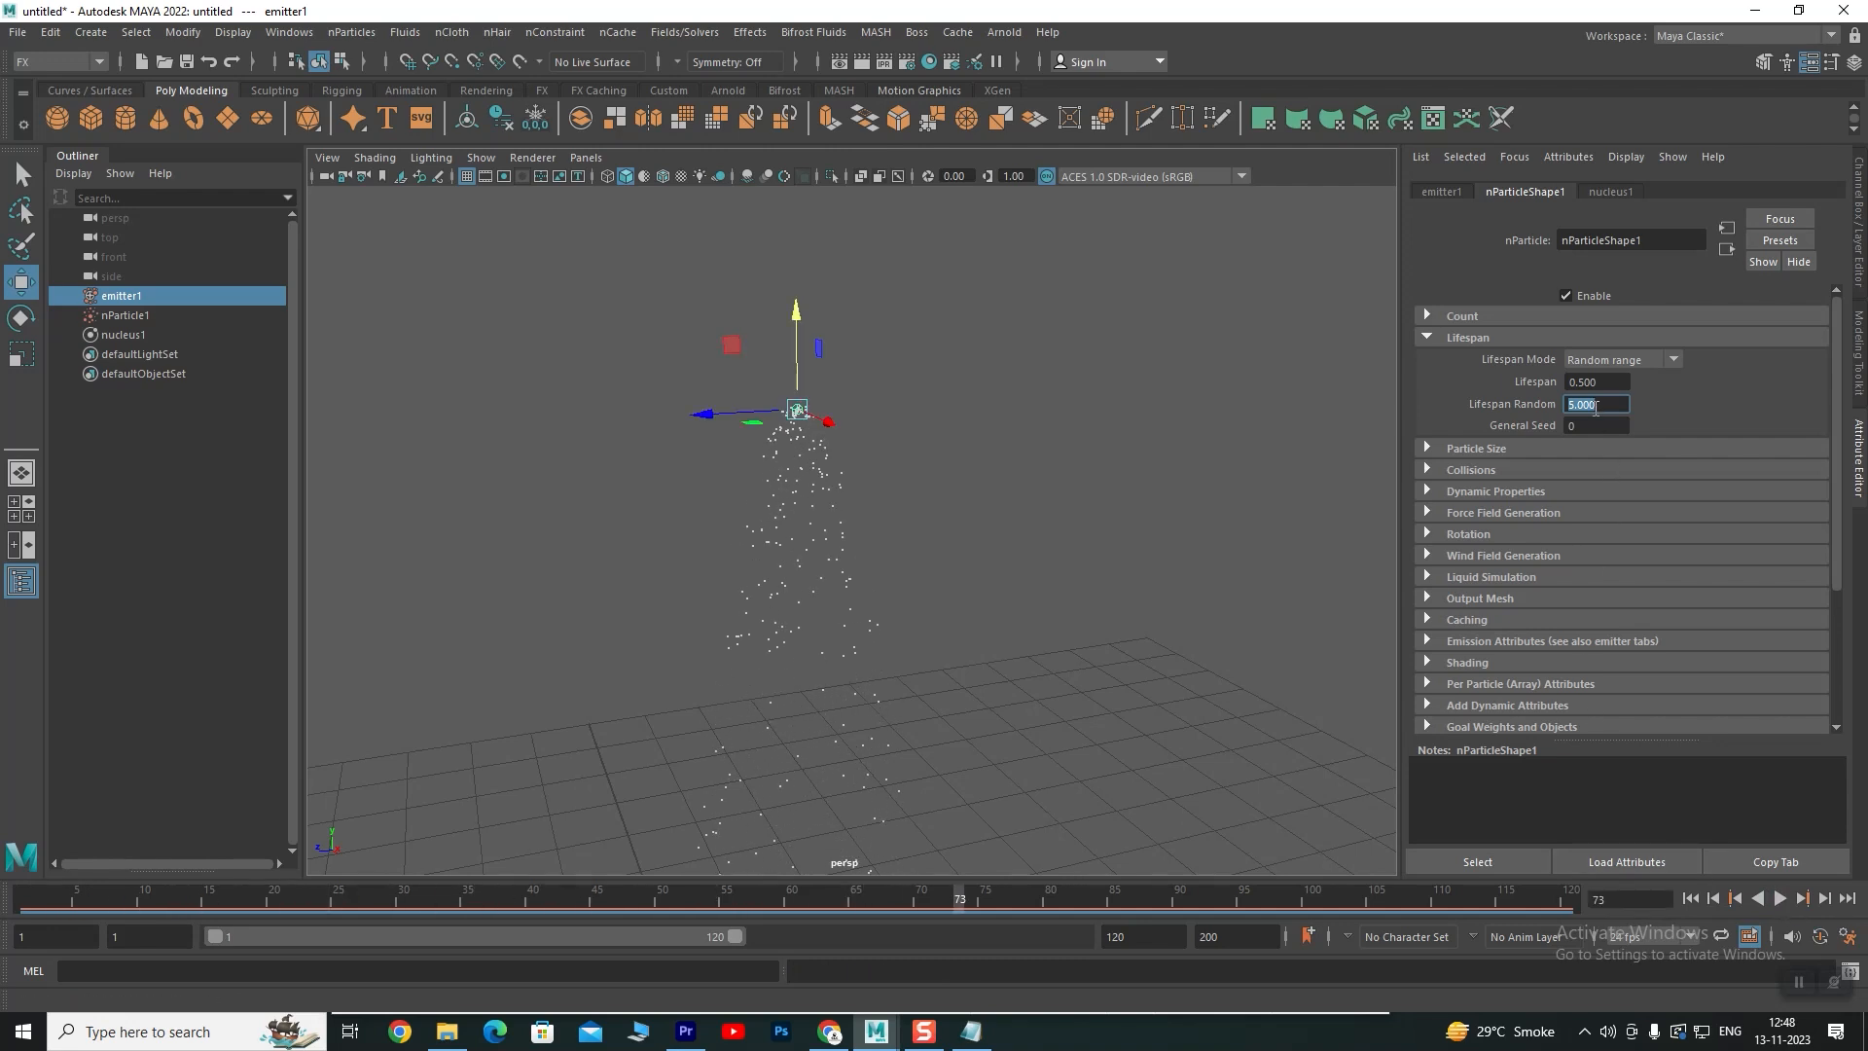
Try the lifespanPP only mode by replaying the simulation from the first frame
{"action": "left_click", "coordinate": [1605, 359]}
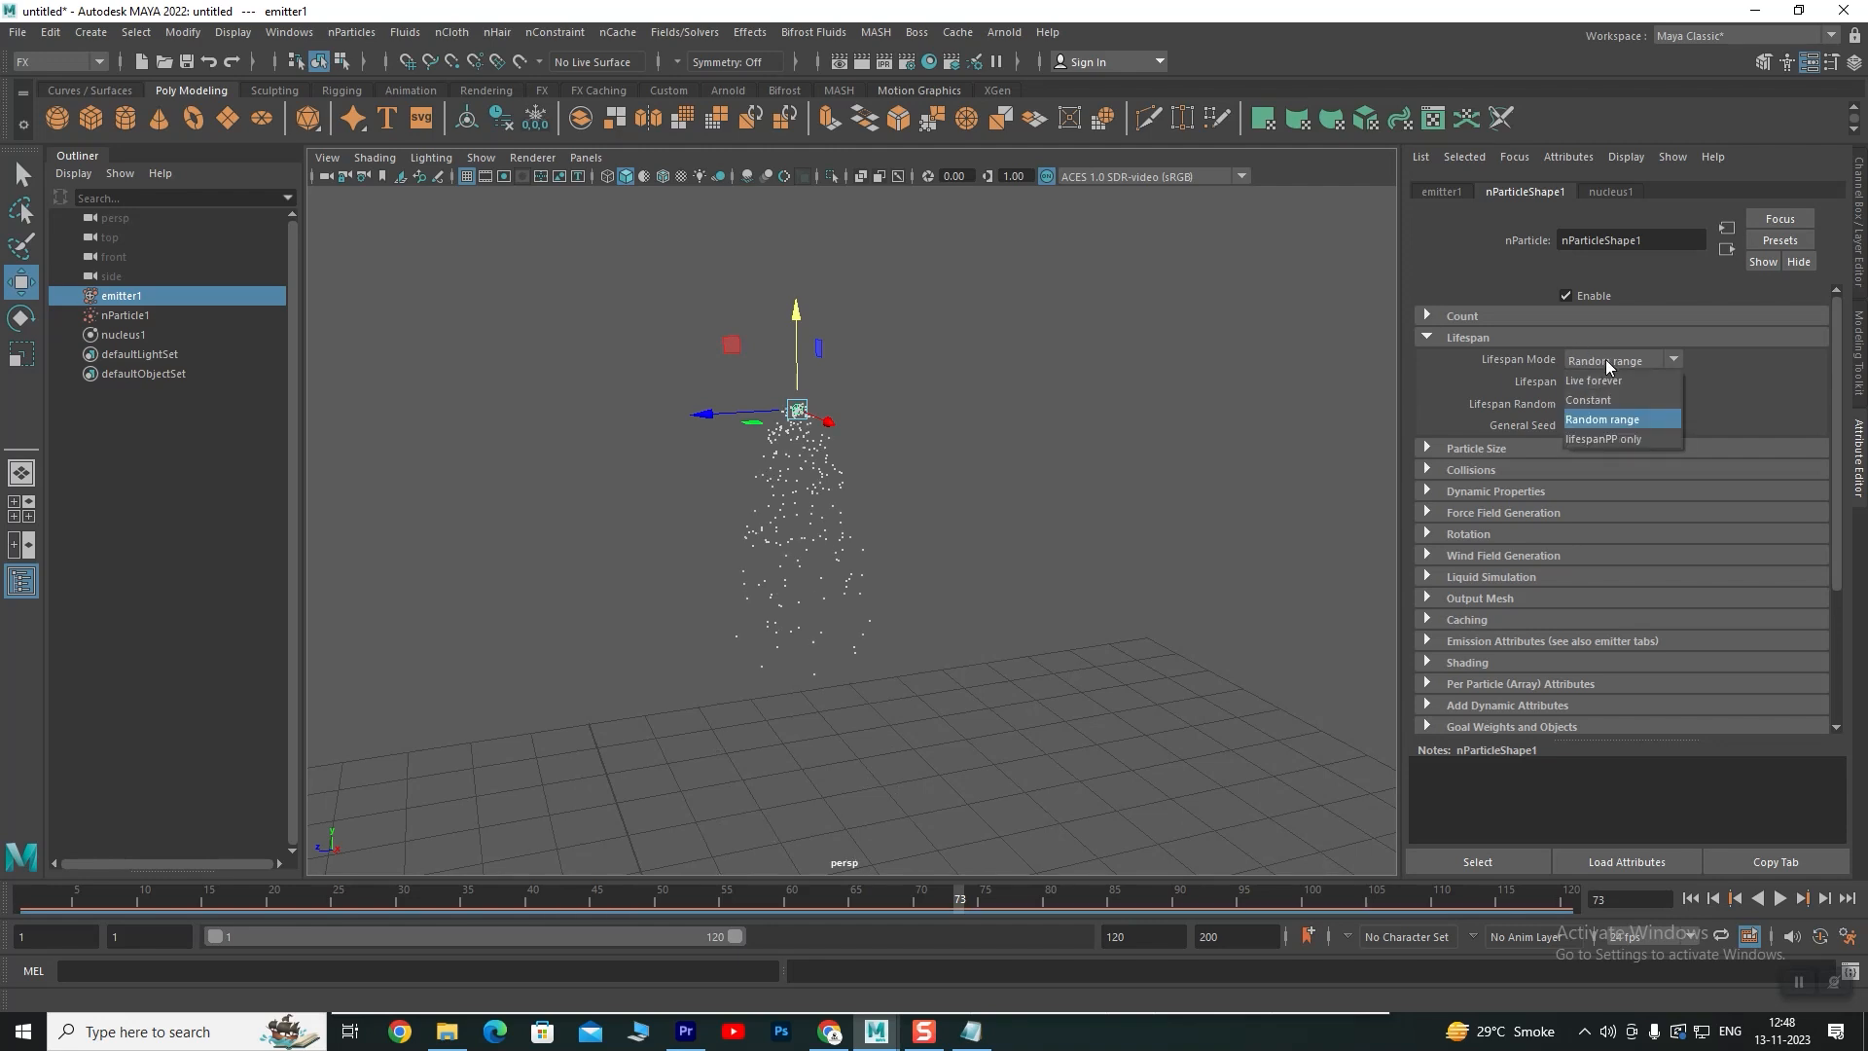
{"action": "left_click", "coordinate": [1619, 437]}
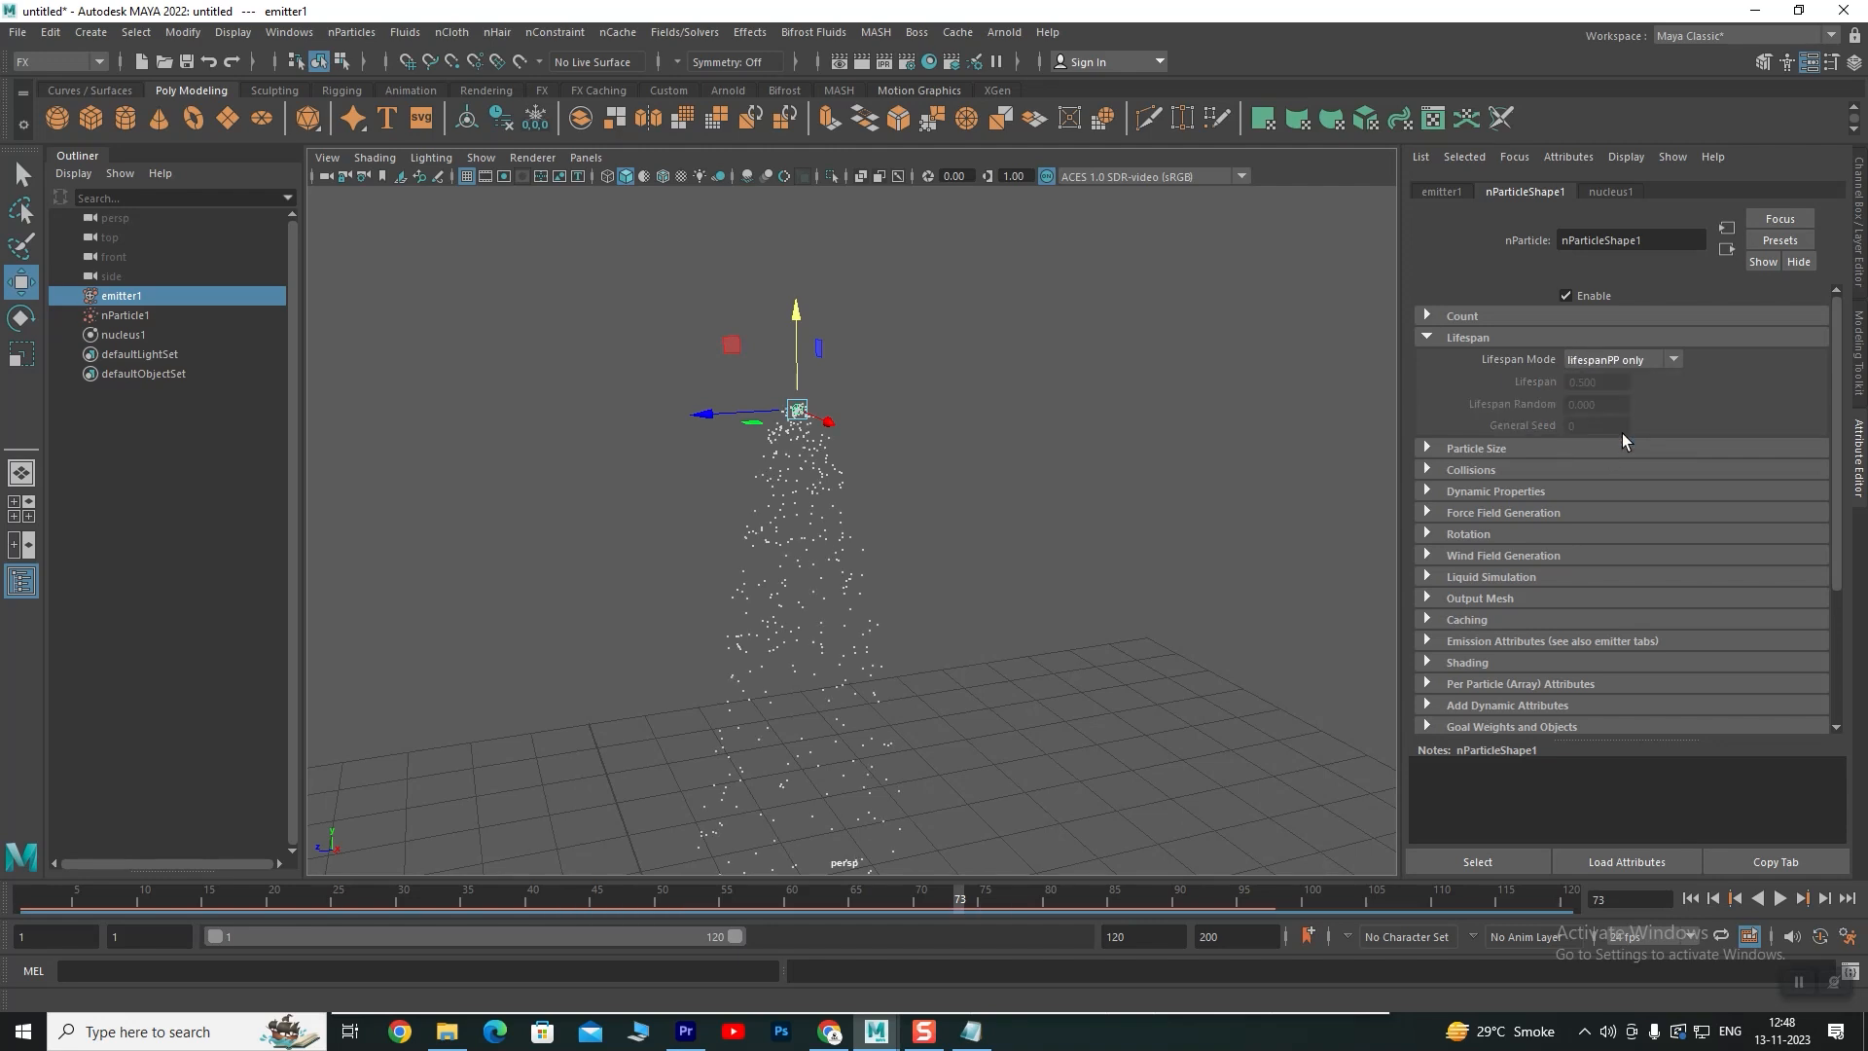
{"action": "left_click", "coordinate": [1691, 899]}
{"action": "left_click", "coordinate": [1780, 898]}
{"action": "left_click", "coordinate": [1780, 899]}
Set the Lifespan Mode back to Live forever and replay the simulation from the first frame
{"action": "left_click", "coordinate": [1612, 368]}
{"action": "left_click", "coordinate": [1610, 381]}
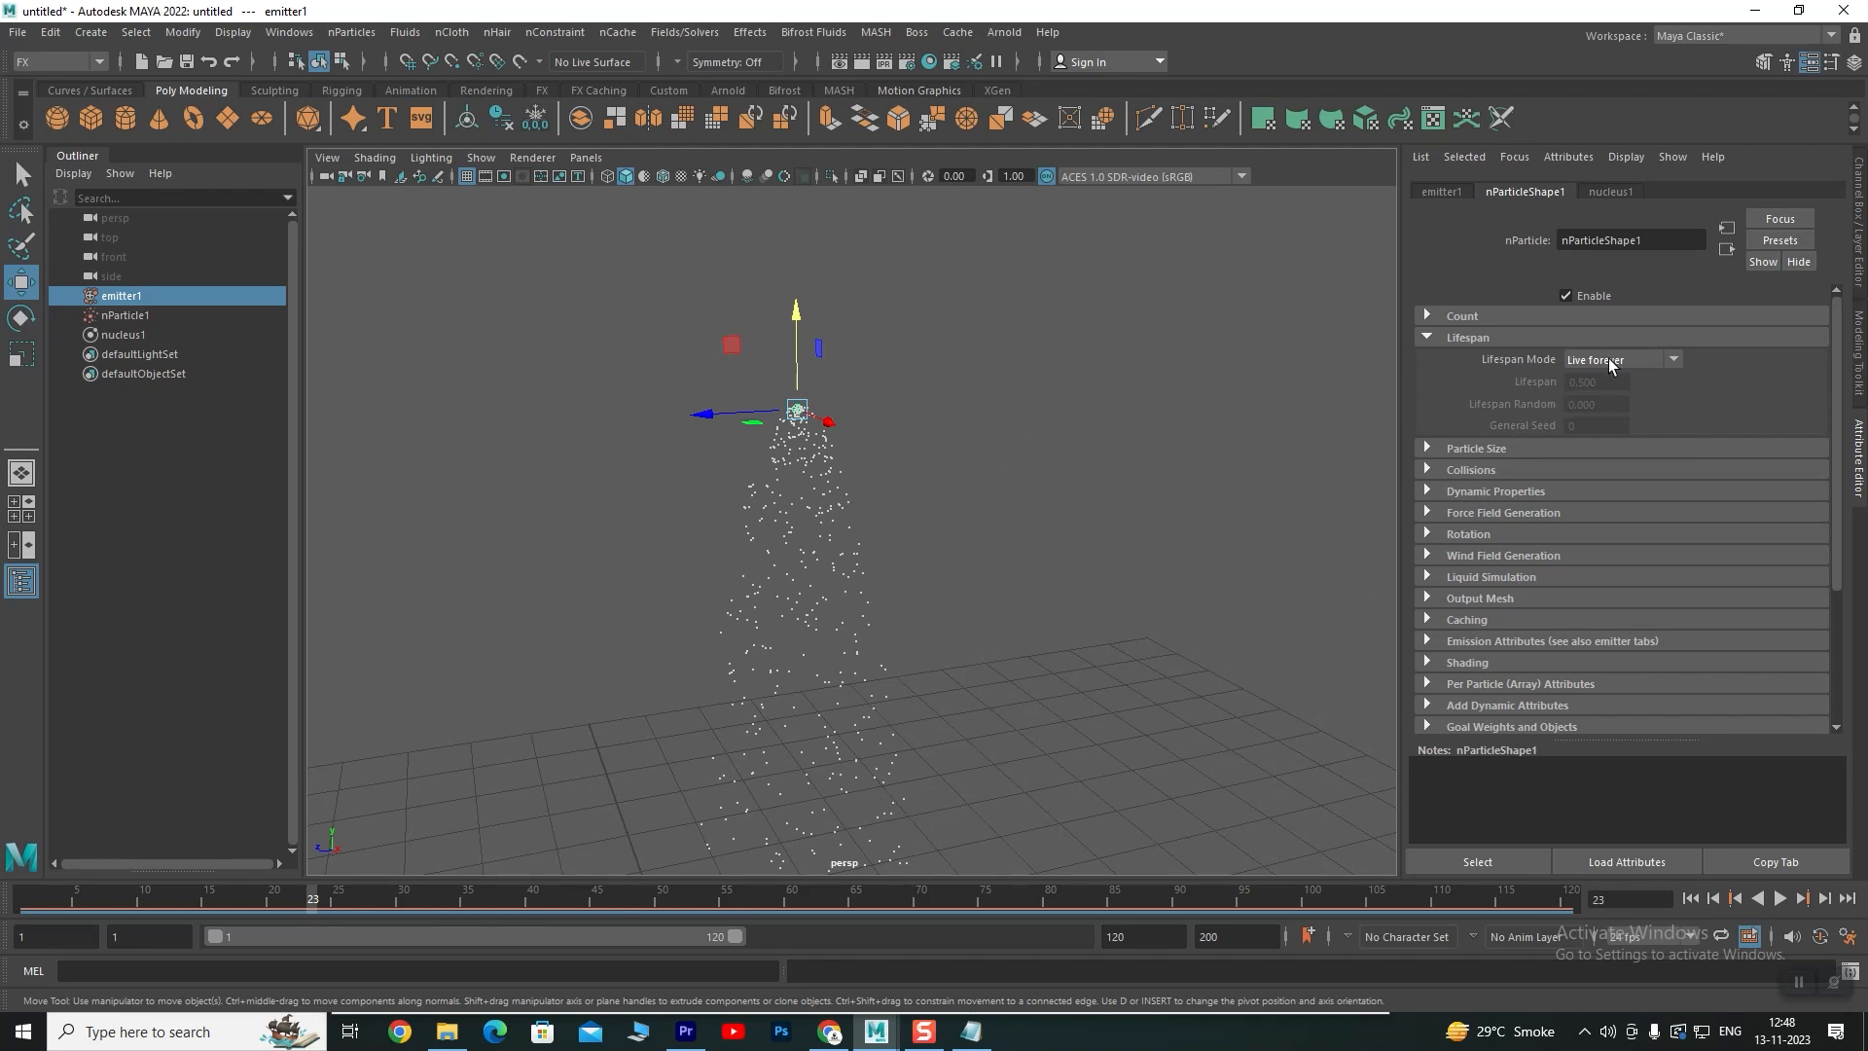
{"action": "left_click", "coordinate": [1689, 899]}
{"action": "left_click", "coordinate": [1780, 899]}
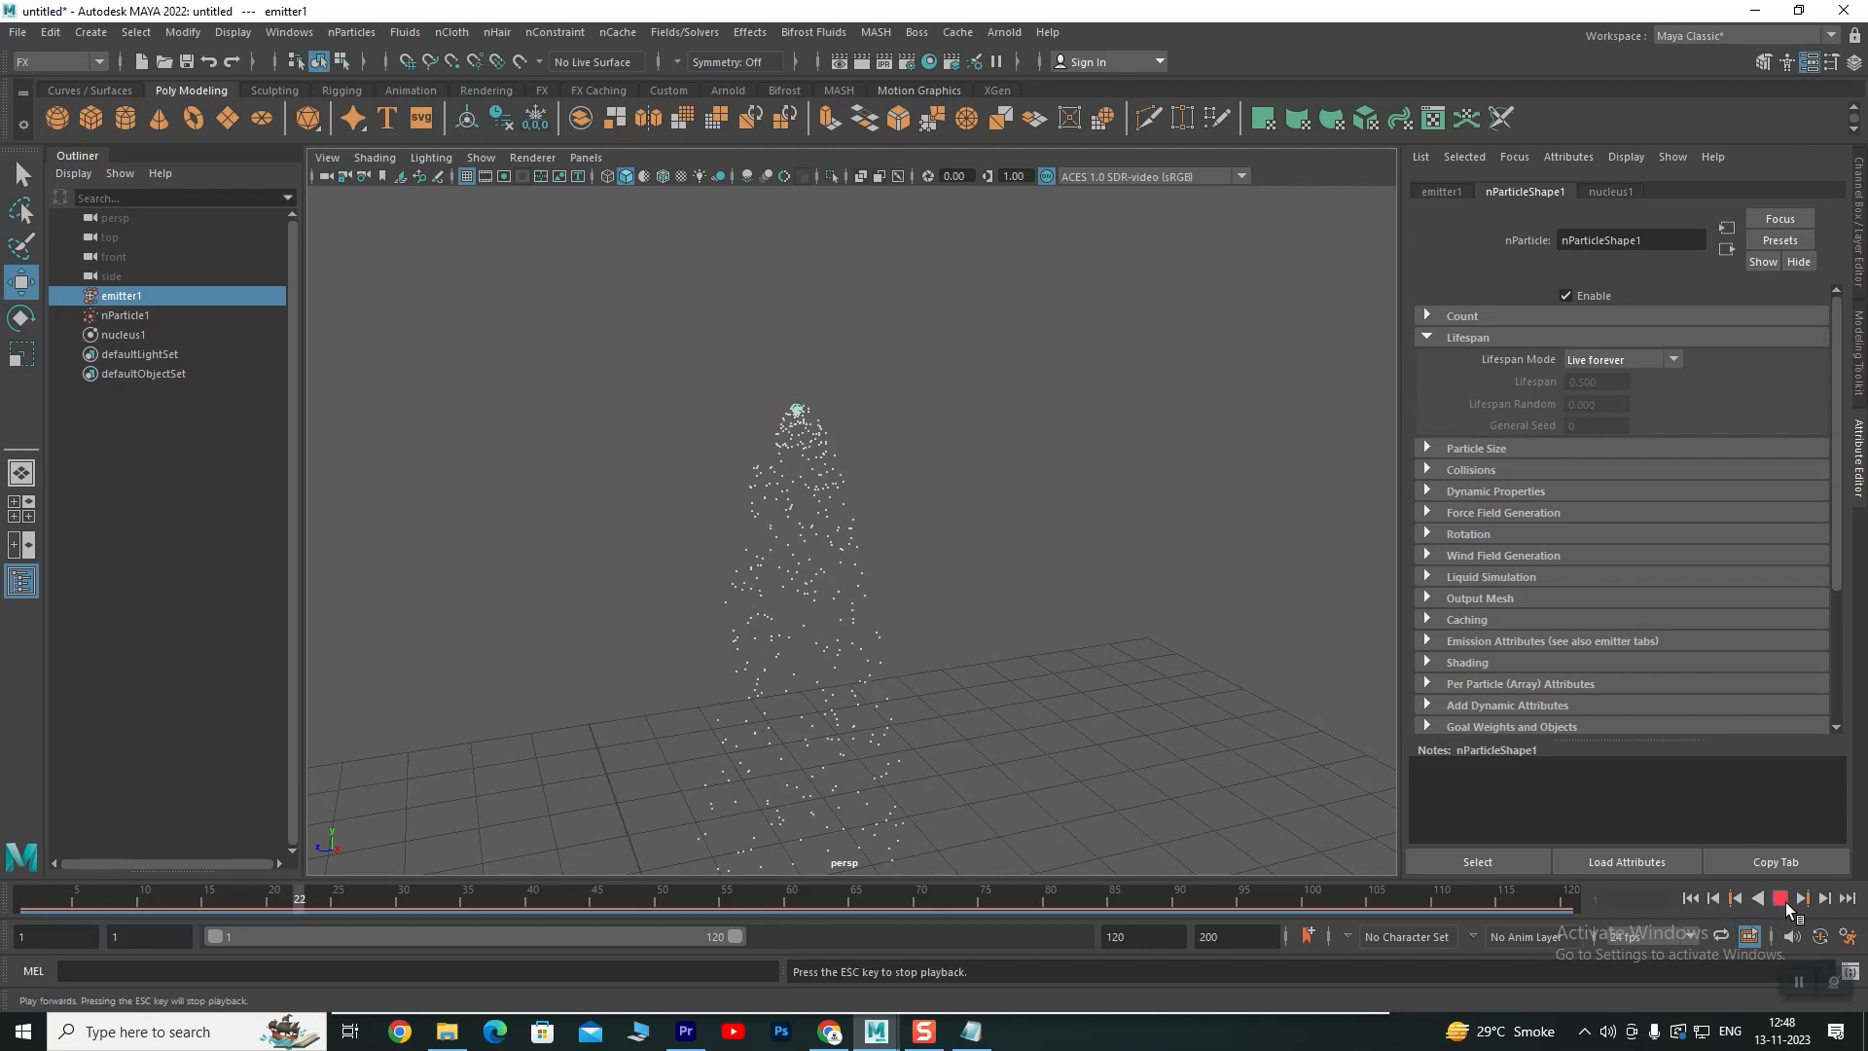
{"action": "left_click", "coordinate": [1784, 902]}
Try the radius in the nParticle's particle size attributes and lower it to 0
{"action": "left_click", "coordinate": [1428, 448]}
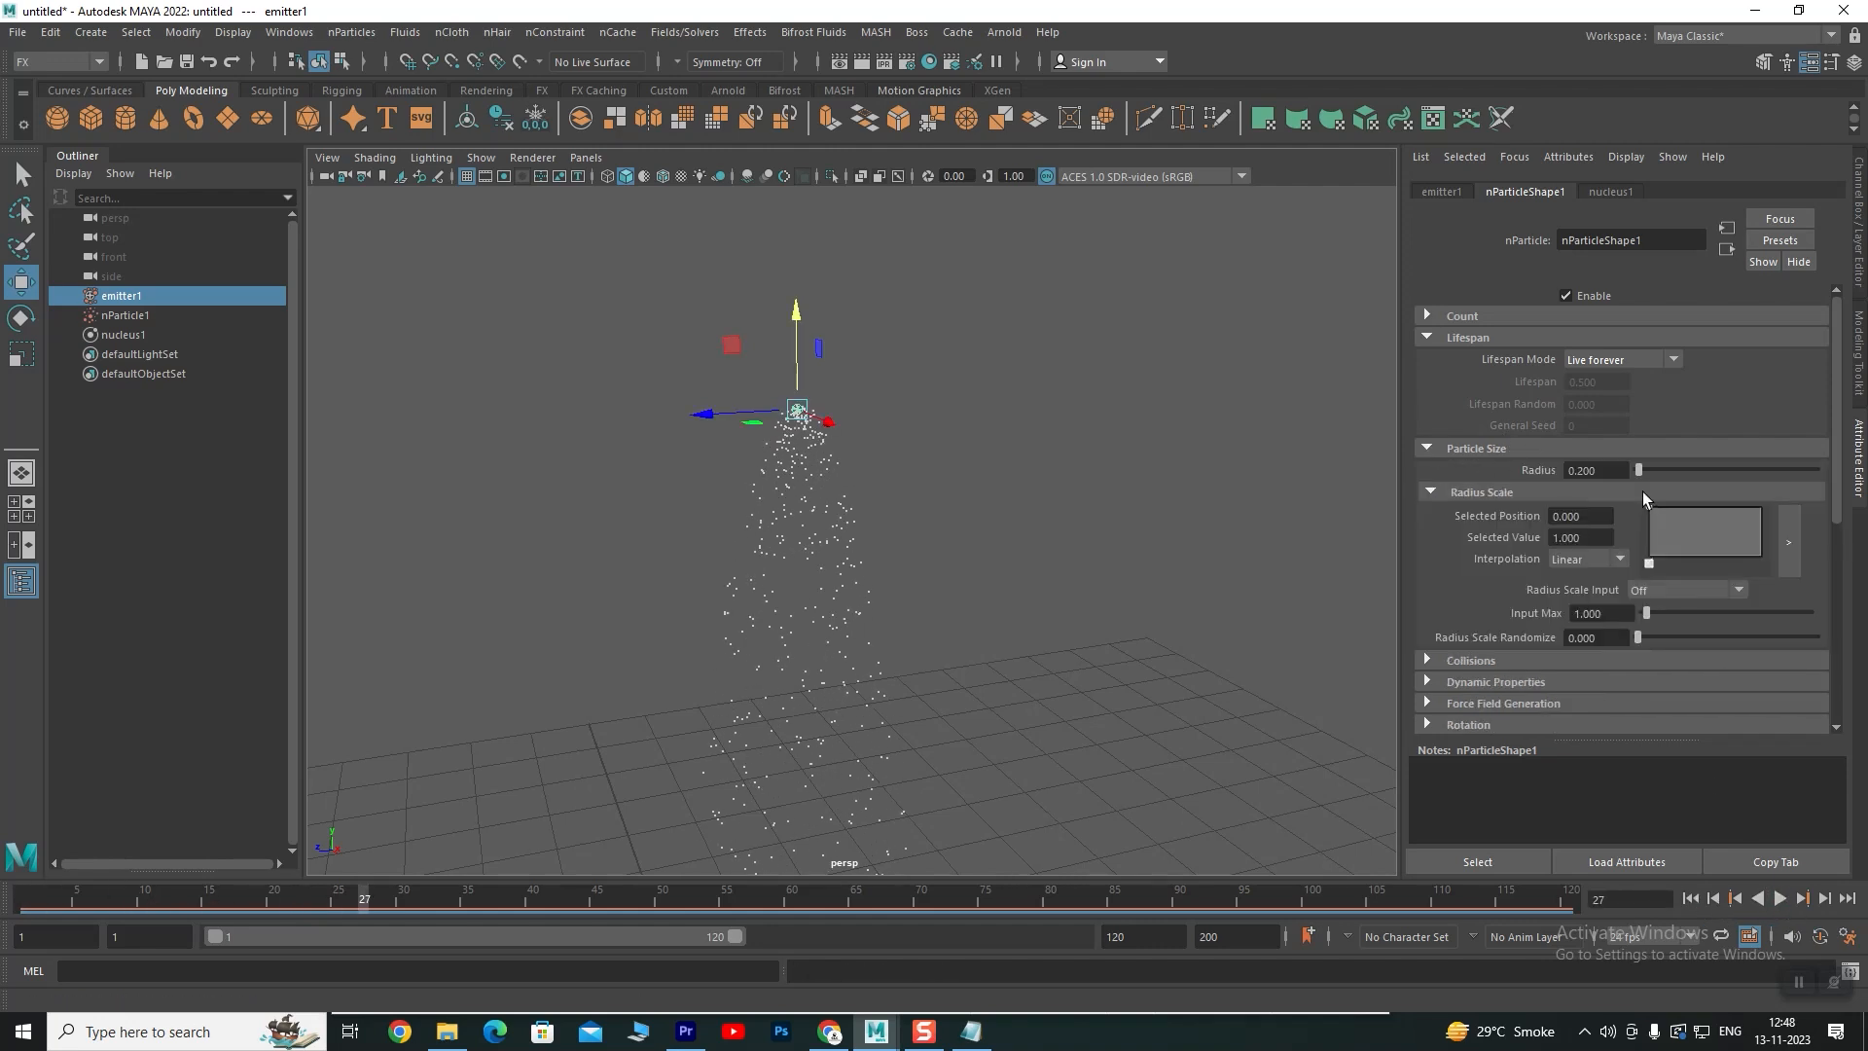
{"action": "left_click_drag", "start_coordinate": [1644, 470], "coordinate": [1625, 464]}
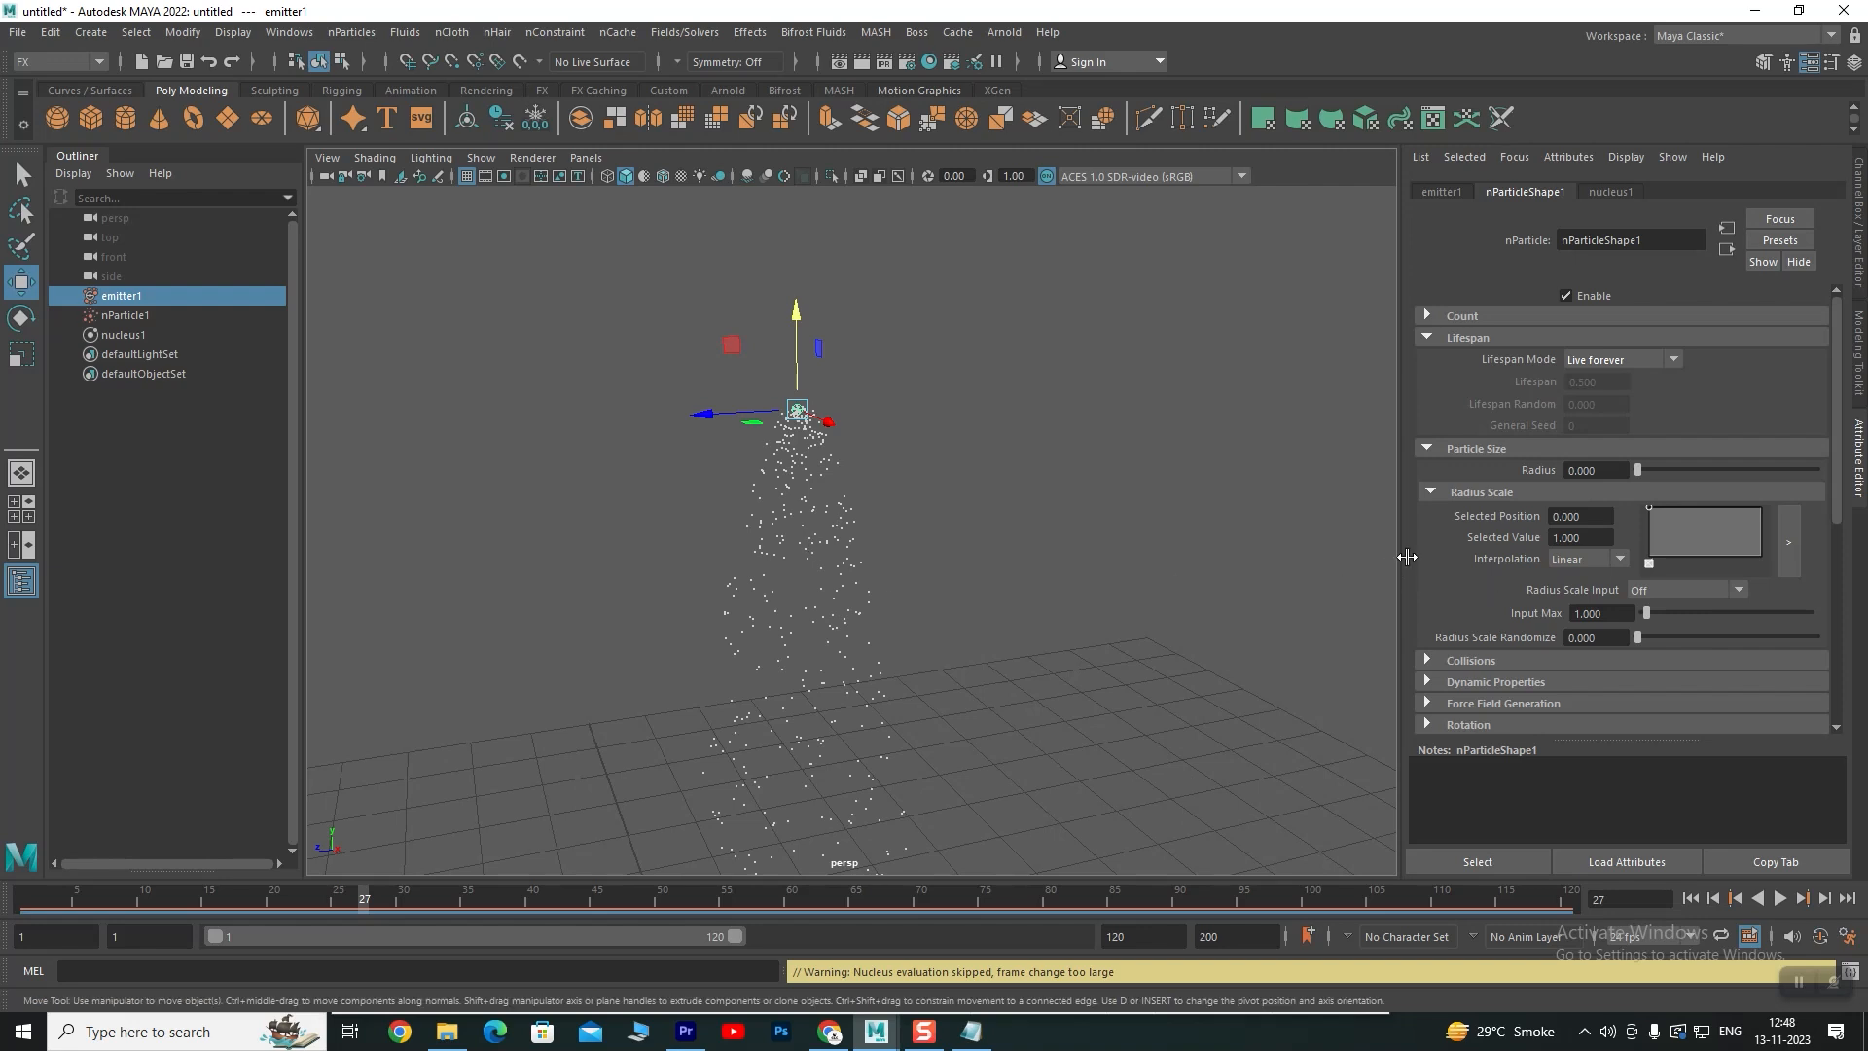
Set the nParticle's Particle Render Type to Spheres in the shading attributes and replay the simulation from the first frame
{"action": "scroll", "coordinate": [1445, 530], "scroll_direction": "down", "scroll_amount": 3}
{"action": "scroll", "coordinate": [1441, 420], "scroll_direction": "down", "scroll_amount": 2}
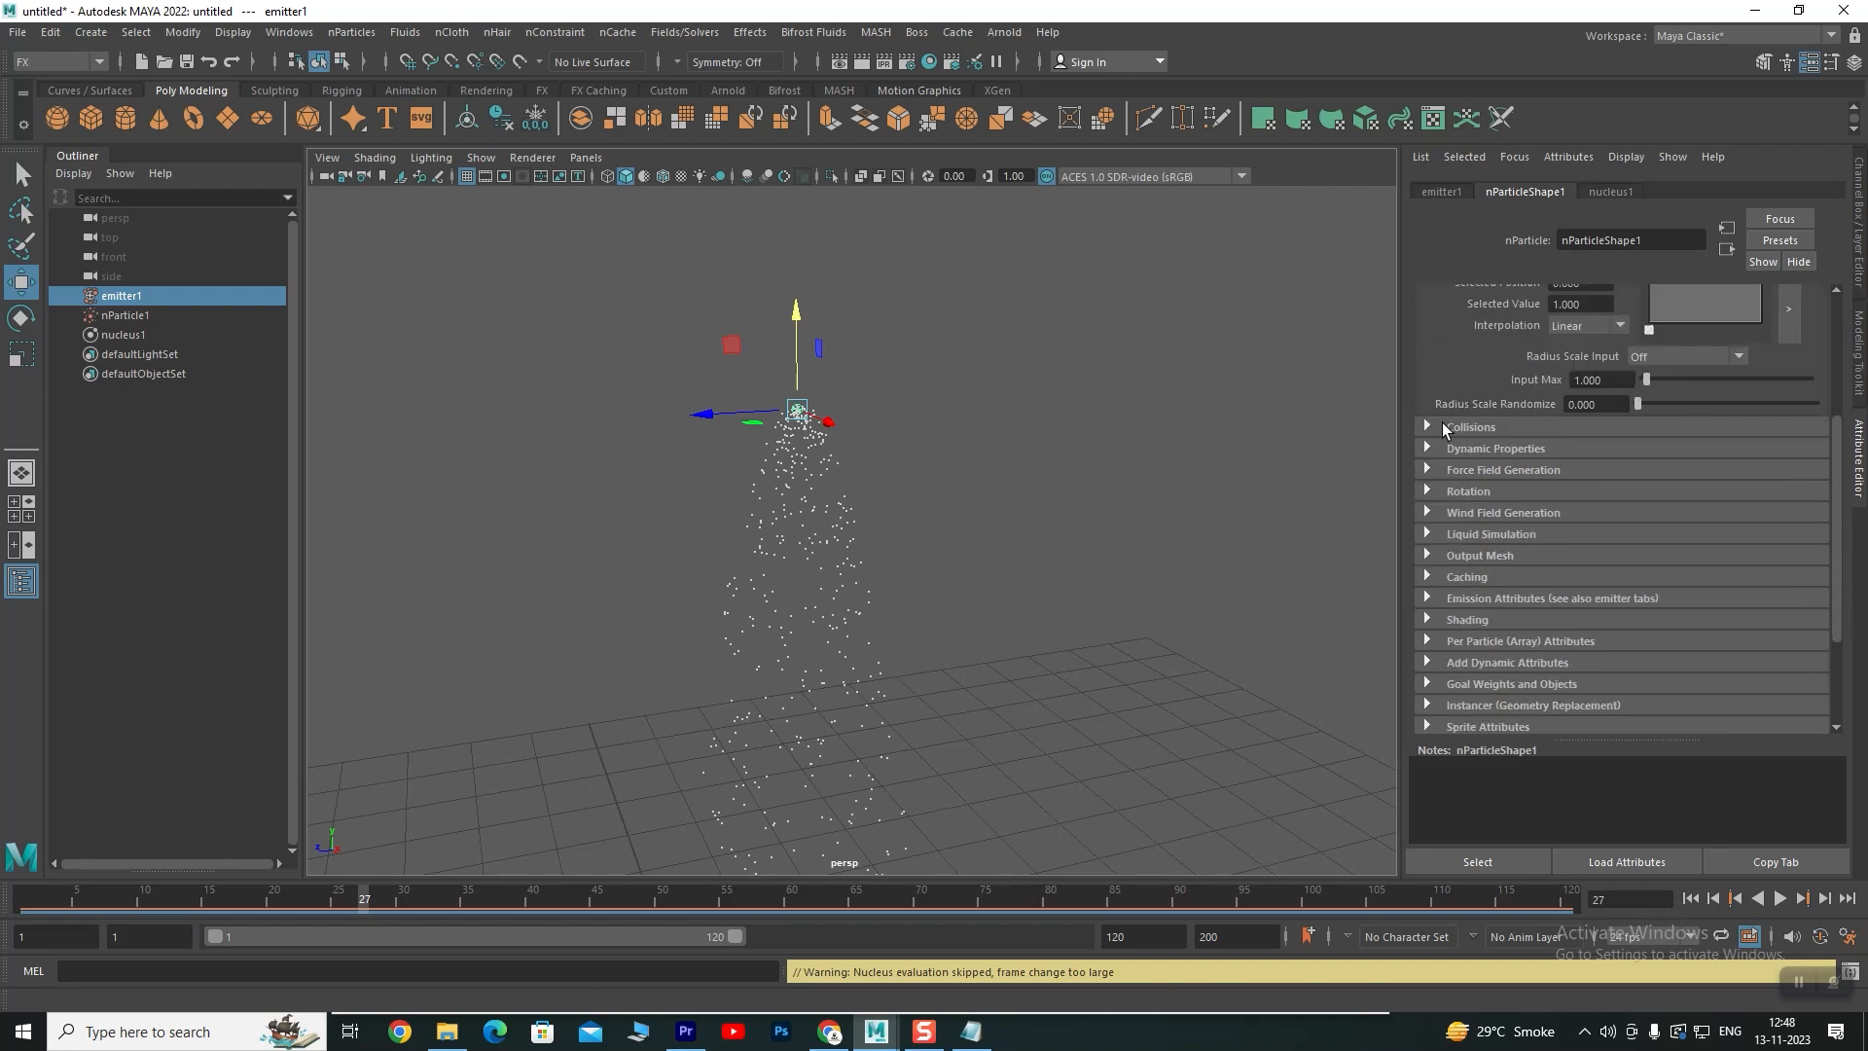
{"action": "left_click", "coordinate": [1428, 560]}
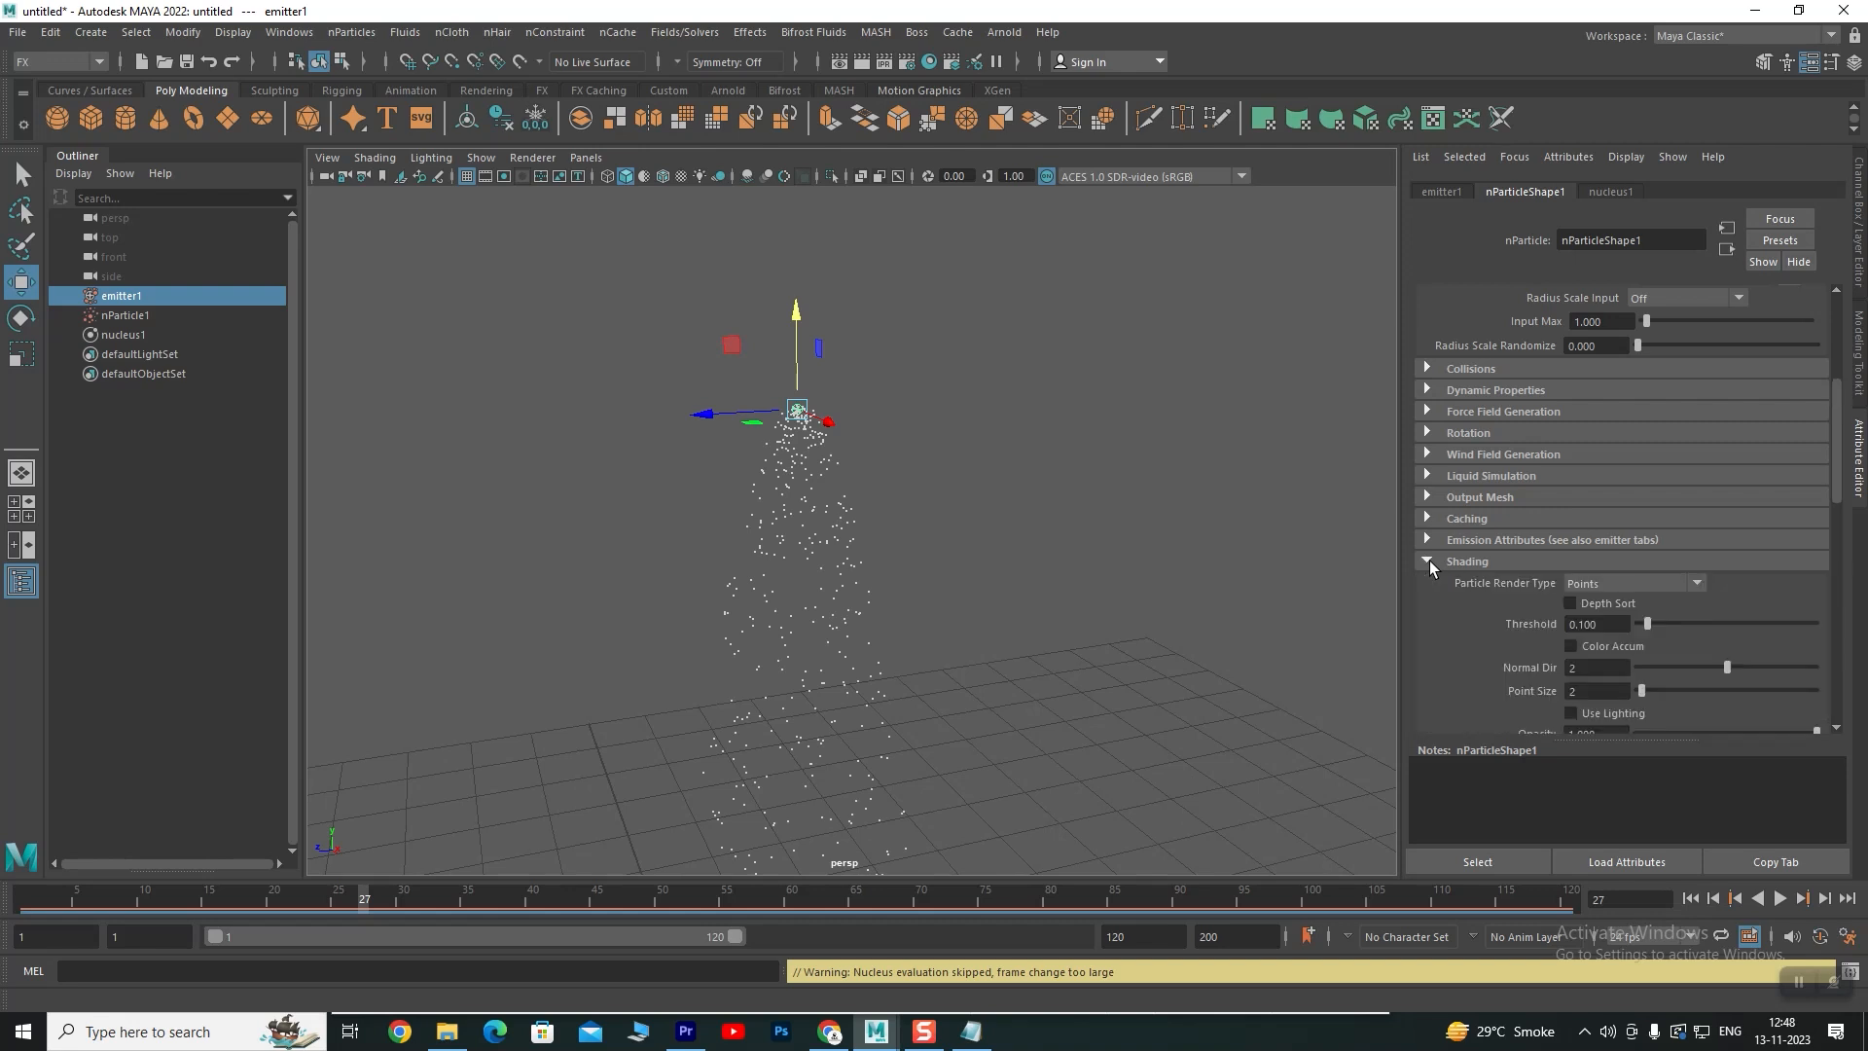
{"action": "scroll", "coordinate": [1623, 428], "scroll_direction": "down", "scroll_amount": 3}
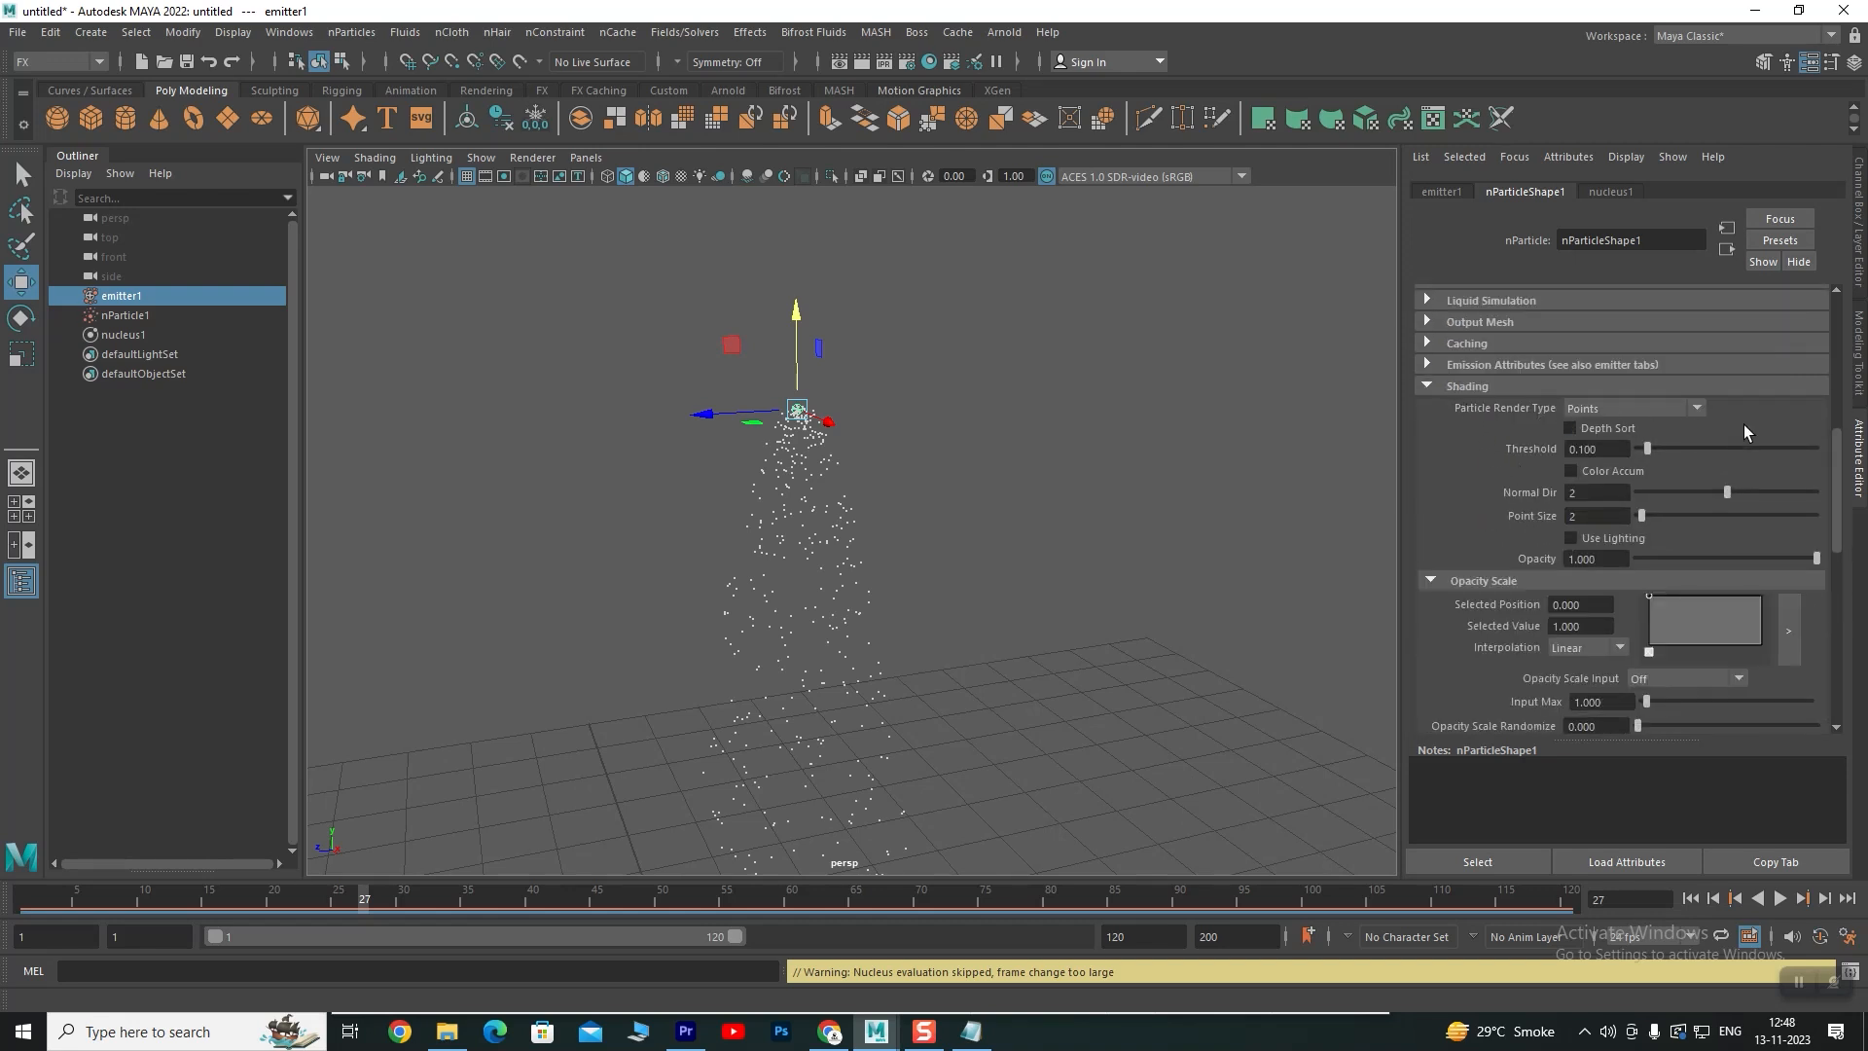
{"action": "left_click", "coordinate": [1630, 408]}
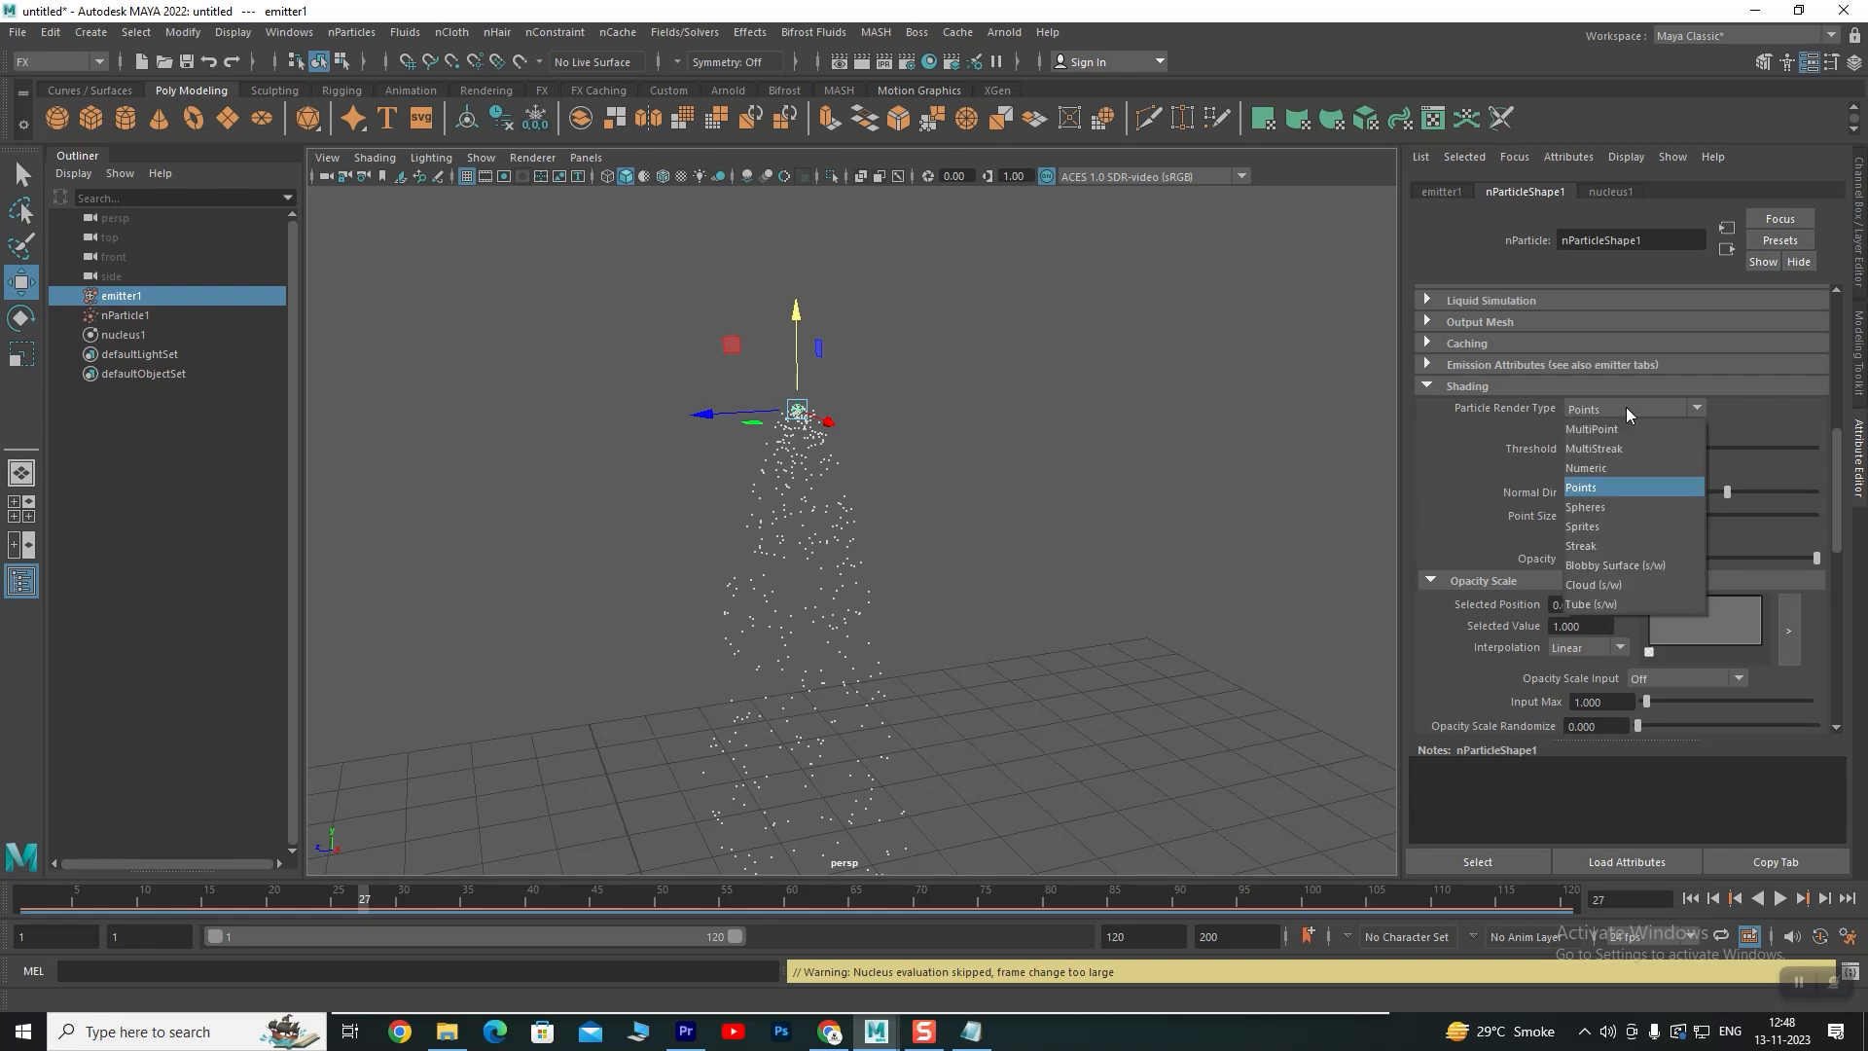
{"action": "left_click", "coordinate": [1590, 507]}
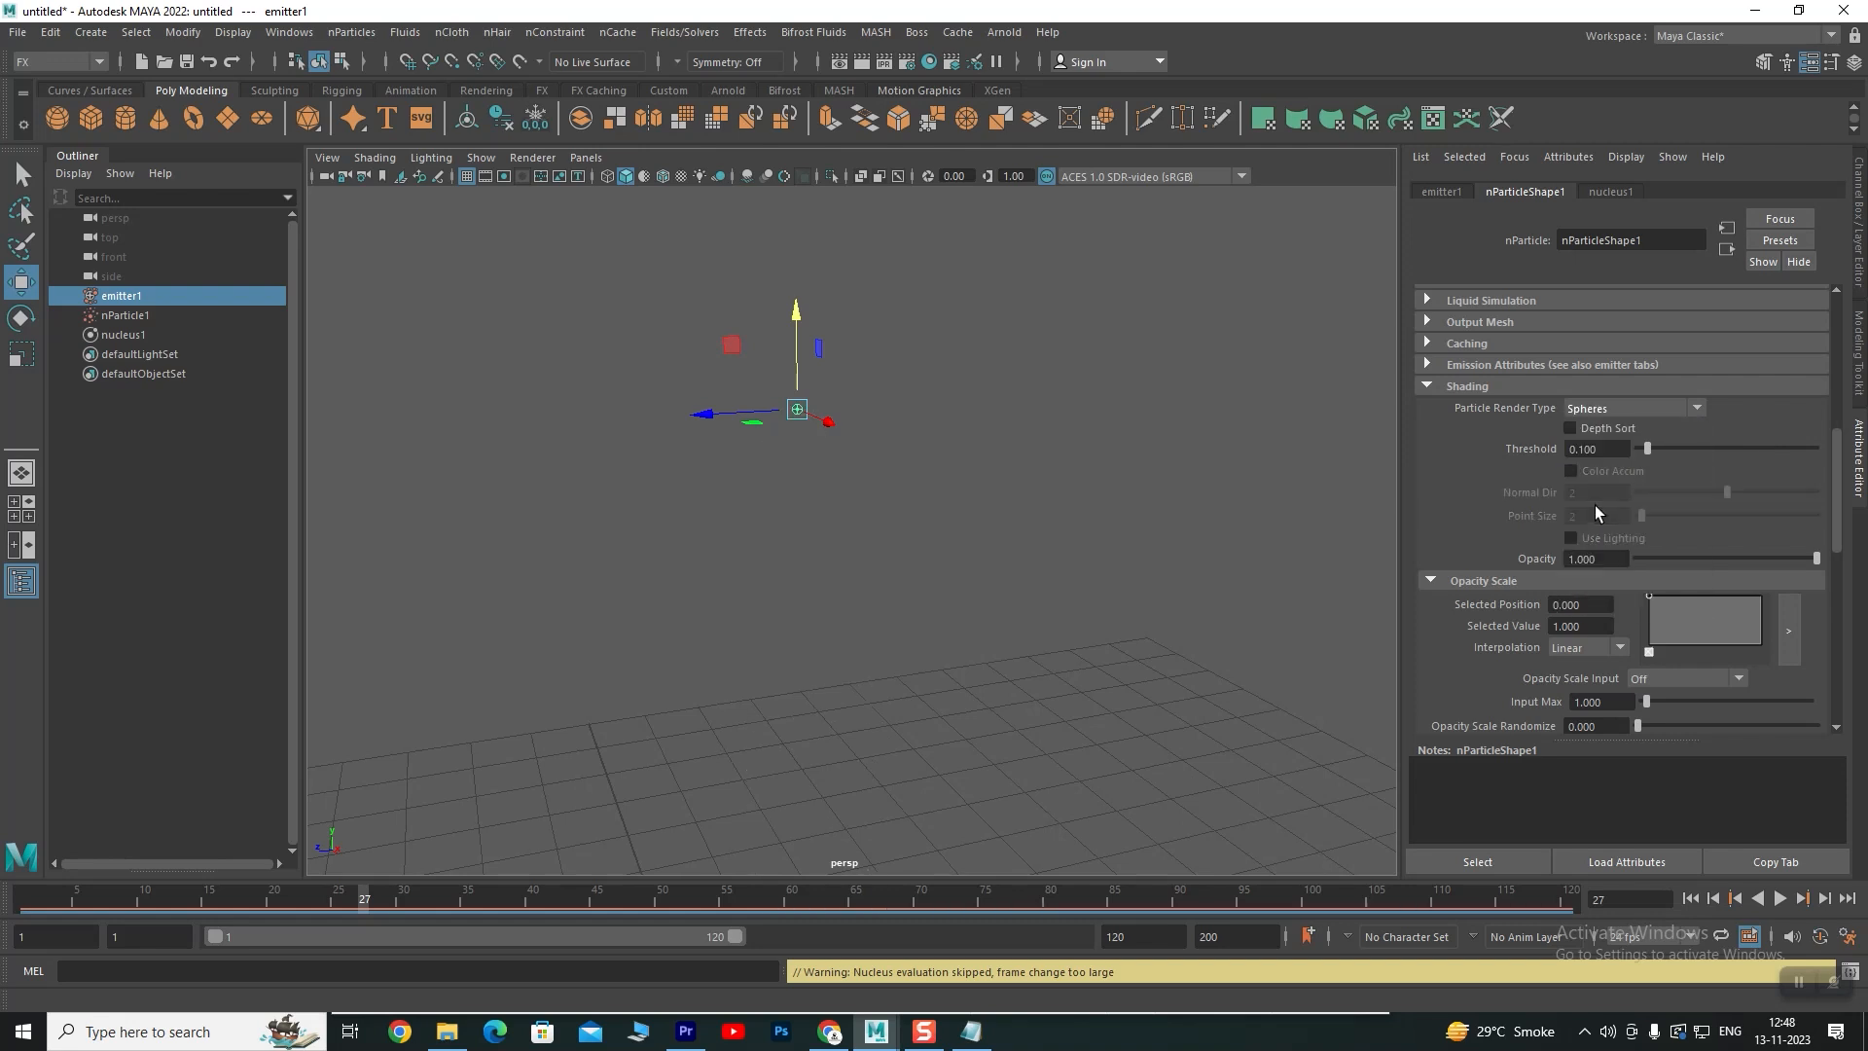
{"action": "left_click", "coordinate": [1690, 898]}
{"action": "left_click", "coordinate": [1779, 898]}
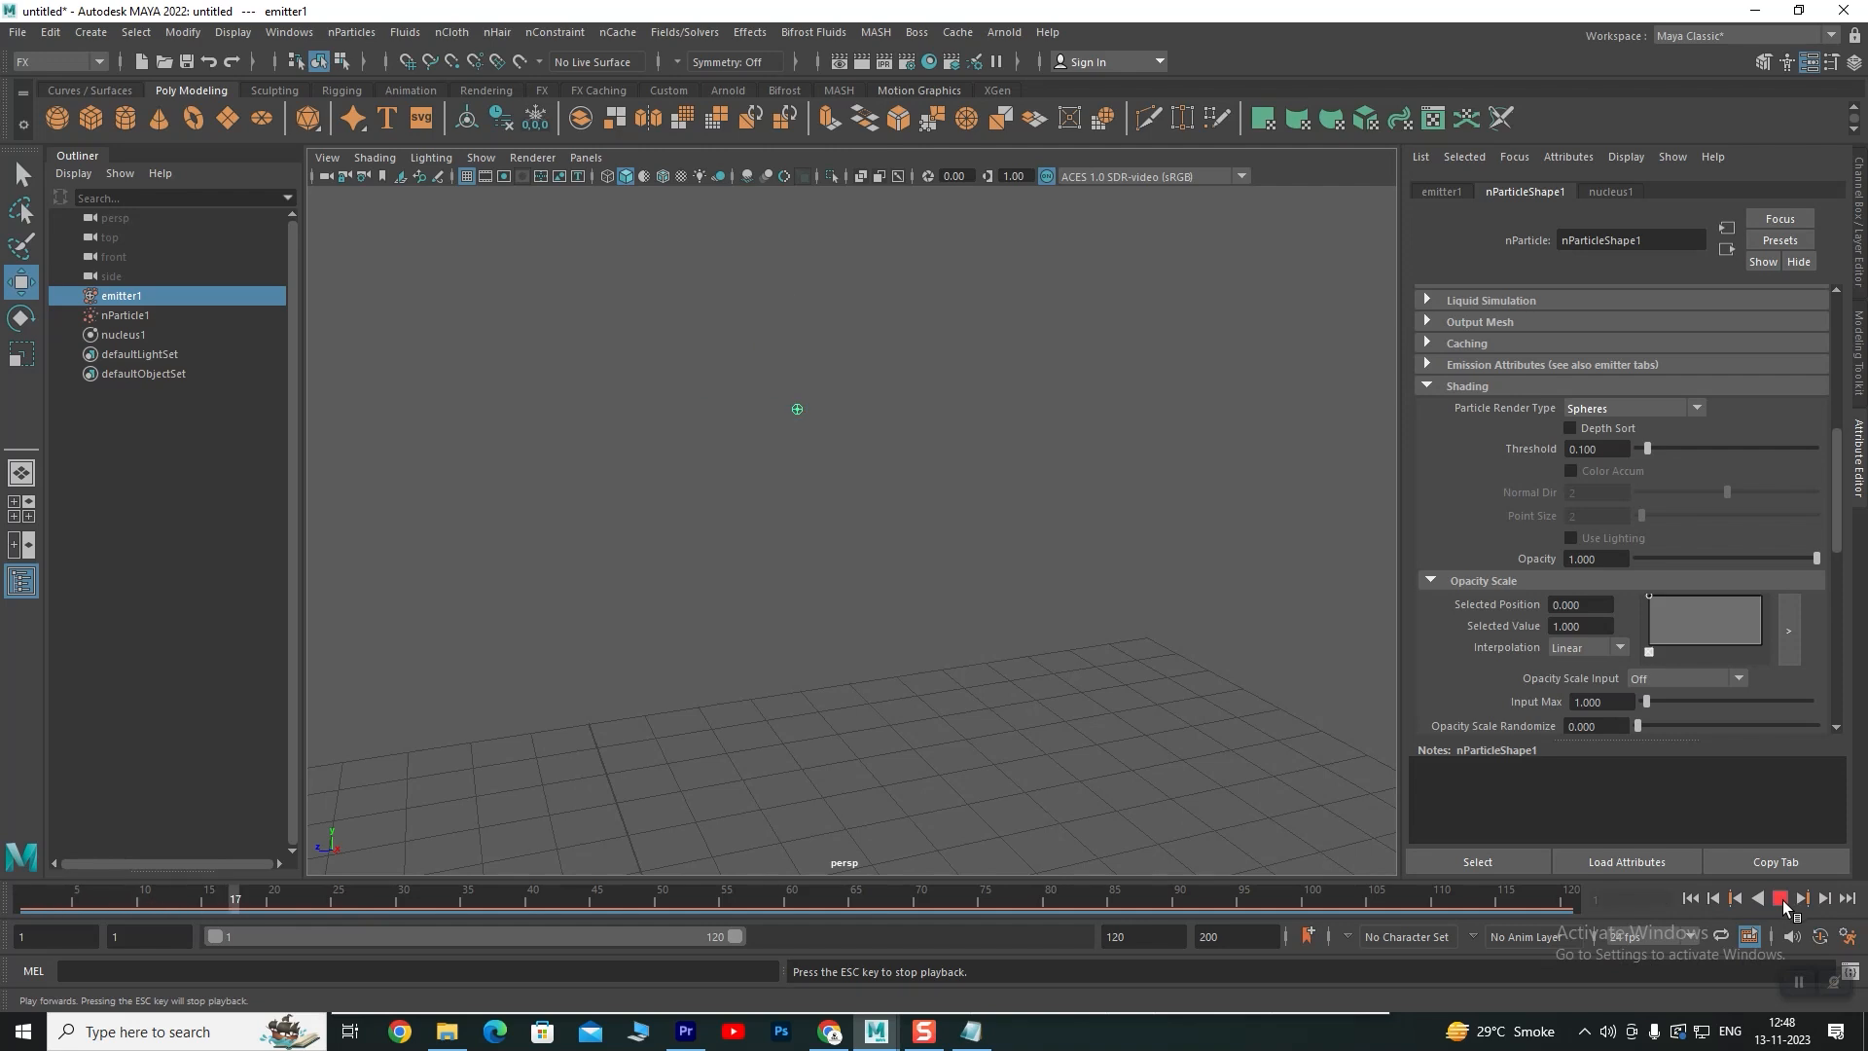
{"action": "left_click", "coordinate": [1780, 898]}
Try a particle radius of 0.110 and play the simulation
{"action": "scroll", "coordinate": [1541, 492], "scroll_direction": "up", "scroll_amount": 7}
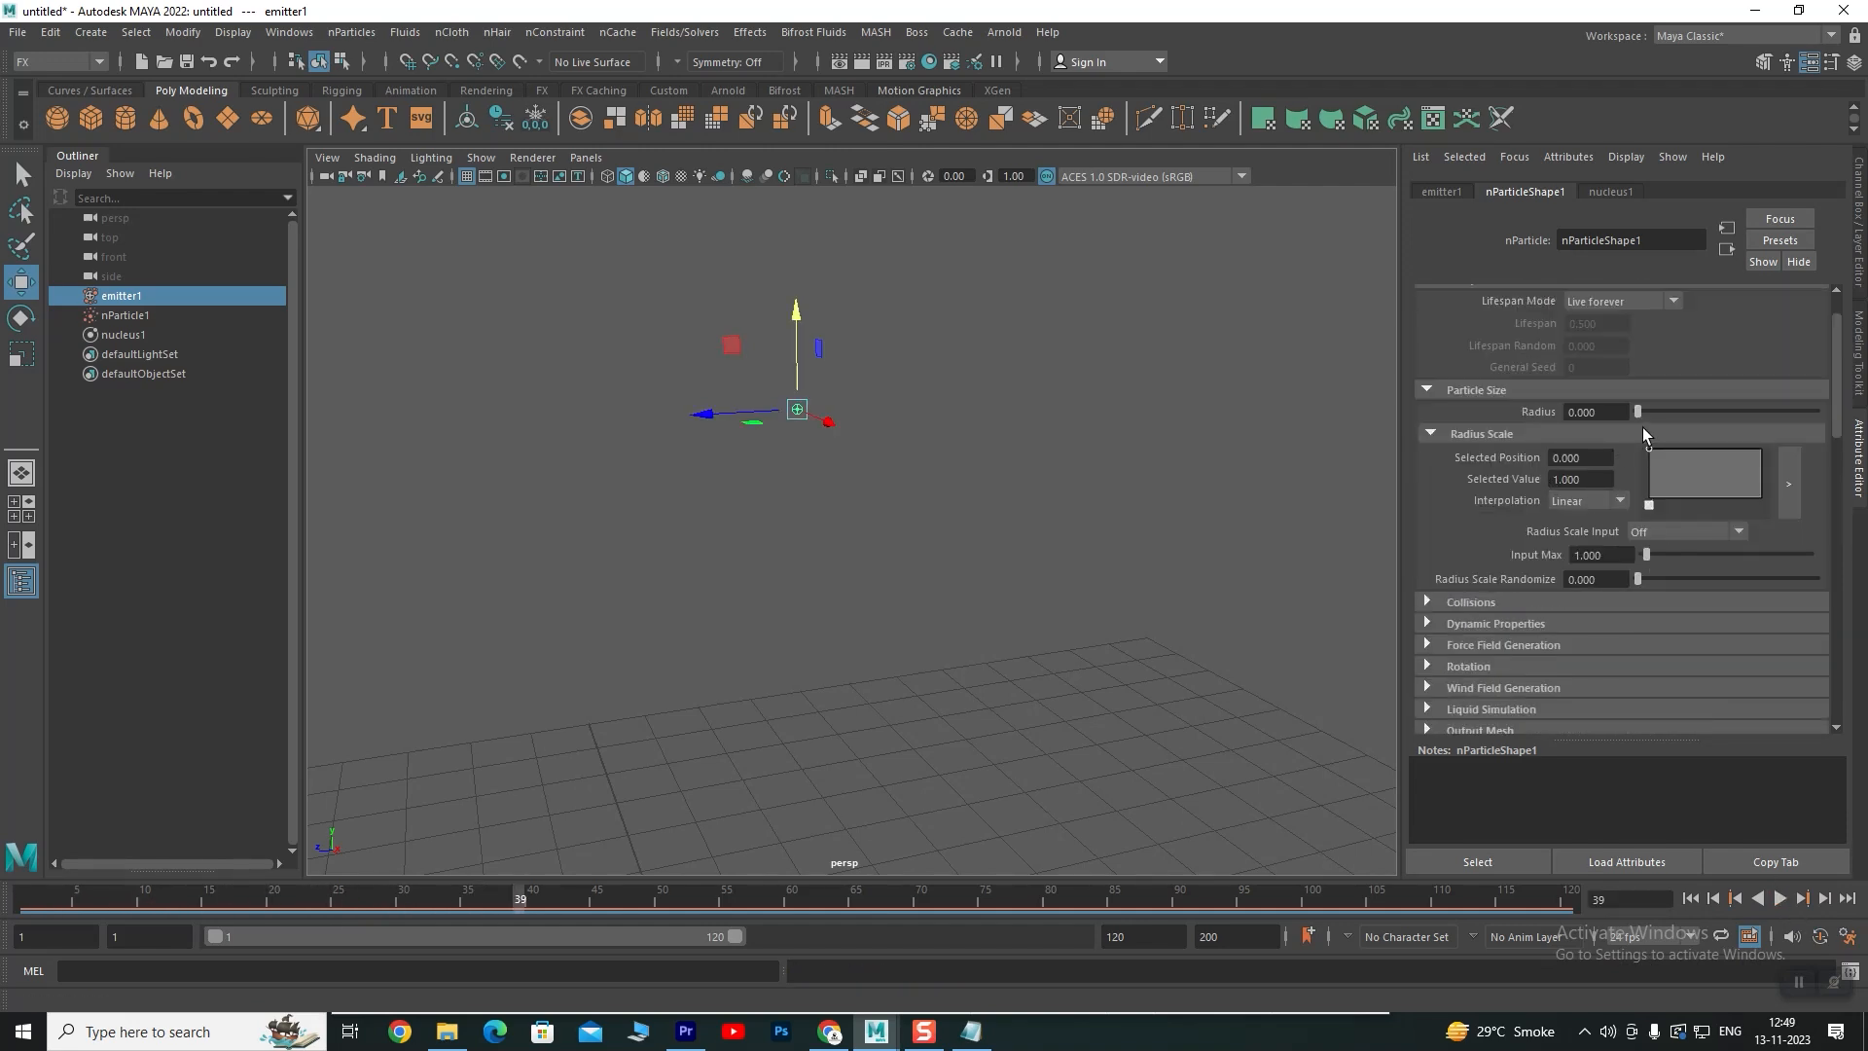
{"action": "left_click_drag", "start_coordinate": [1648, 413], "coordinate": [1638, 415]}
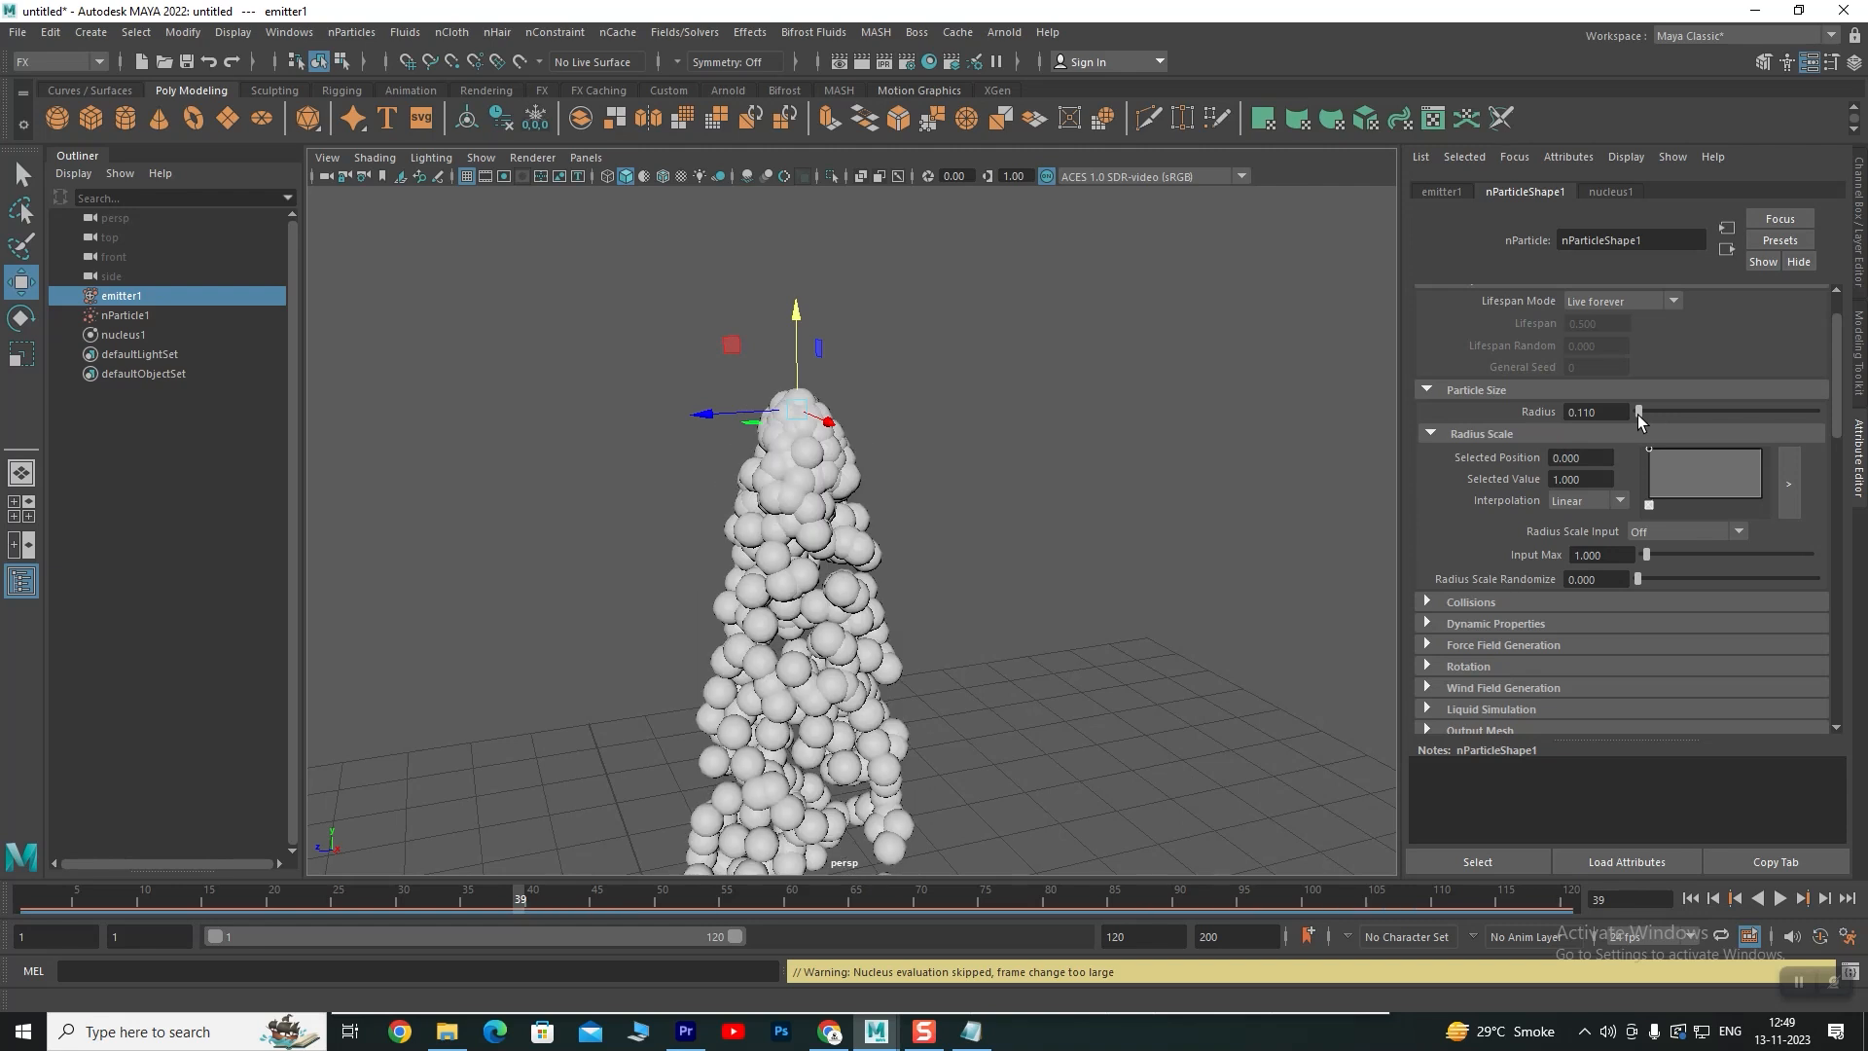
{"action": "left_click", "coordinate": [1779, 899]}
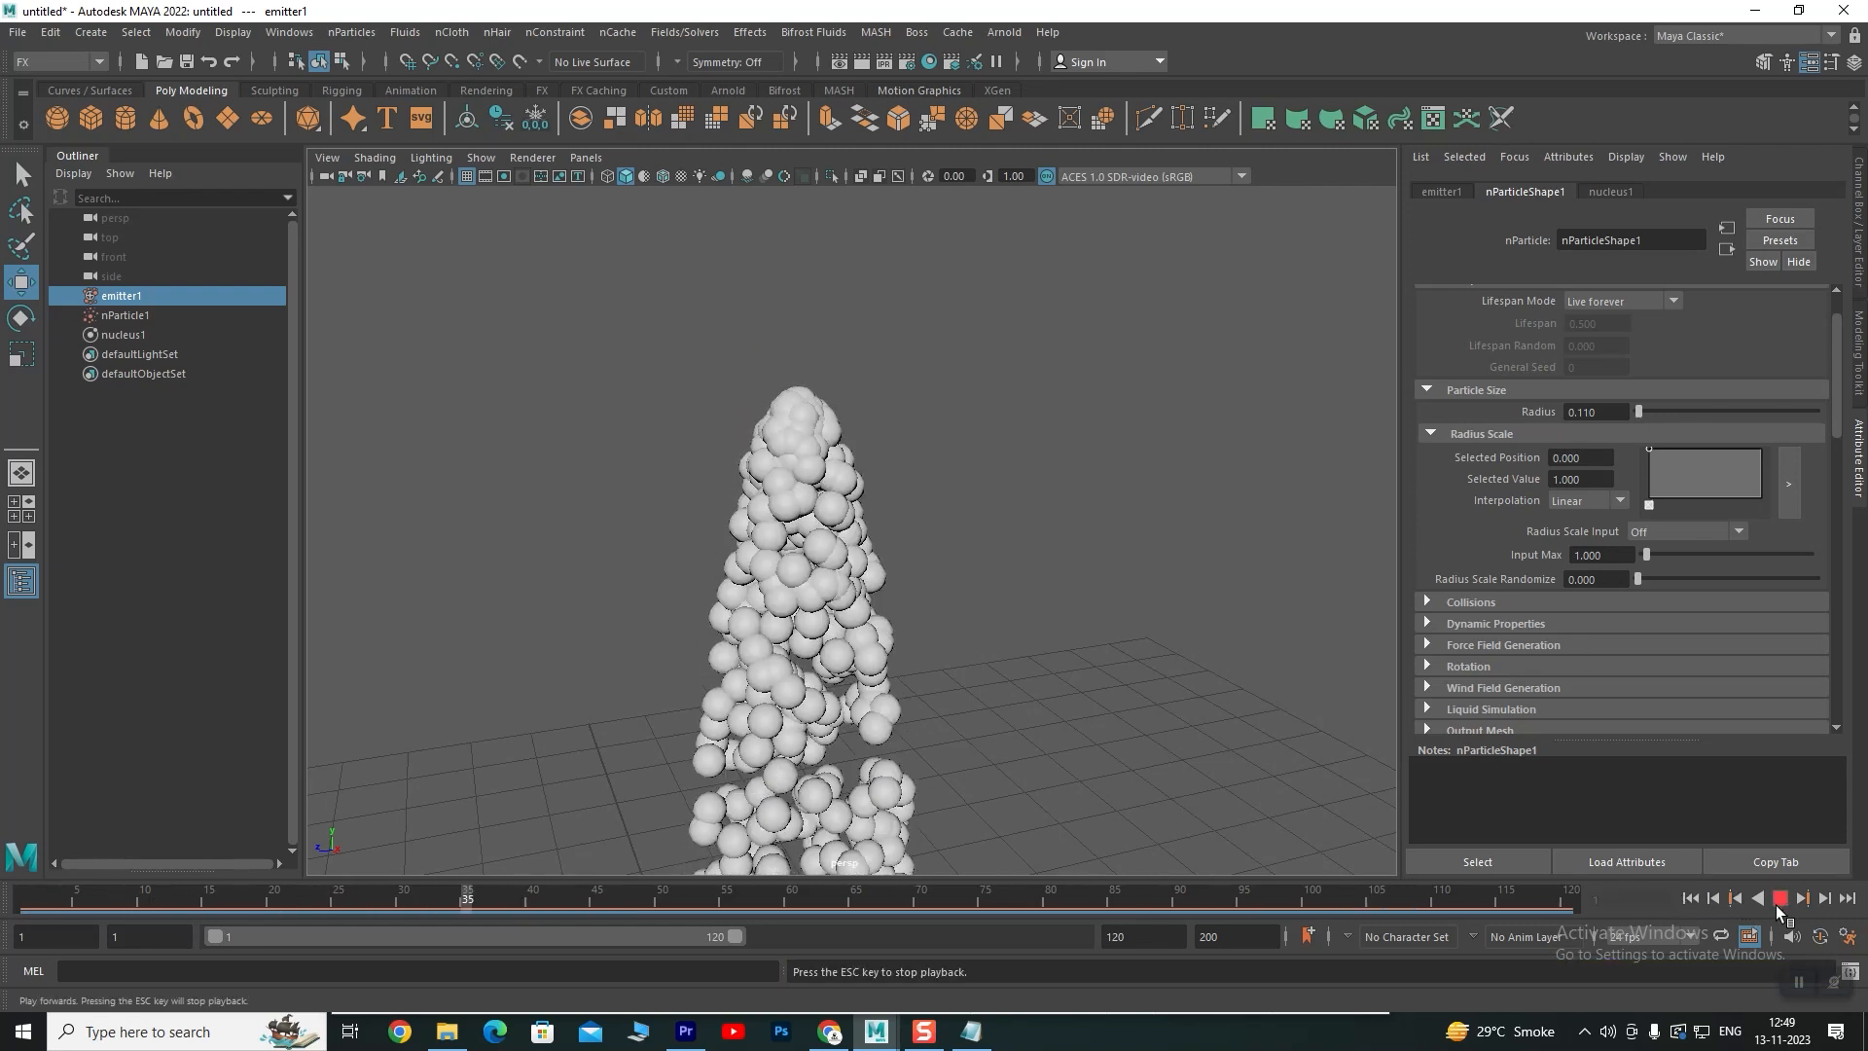
{"action": "left_click", "coordinate": [1777, 905]}
Try a particle radius of 0.006 and examine the spheres up close
{"action": "key", "text": "f"}
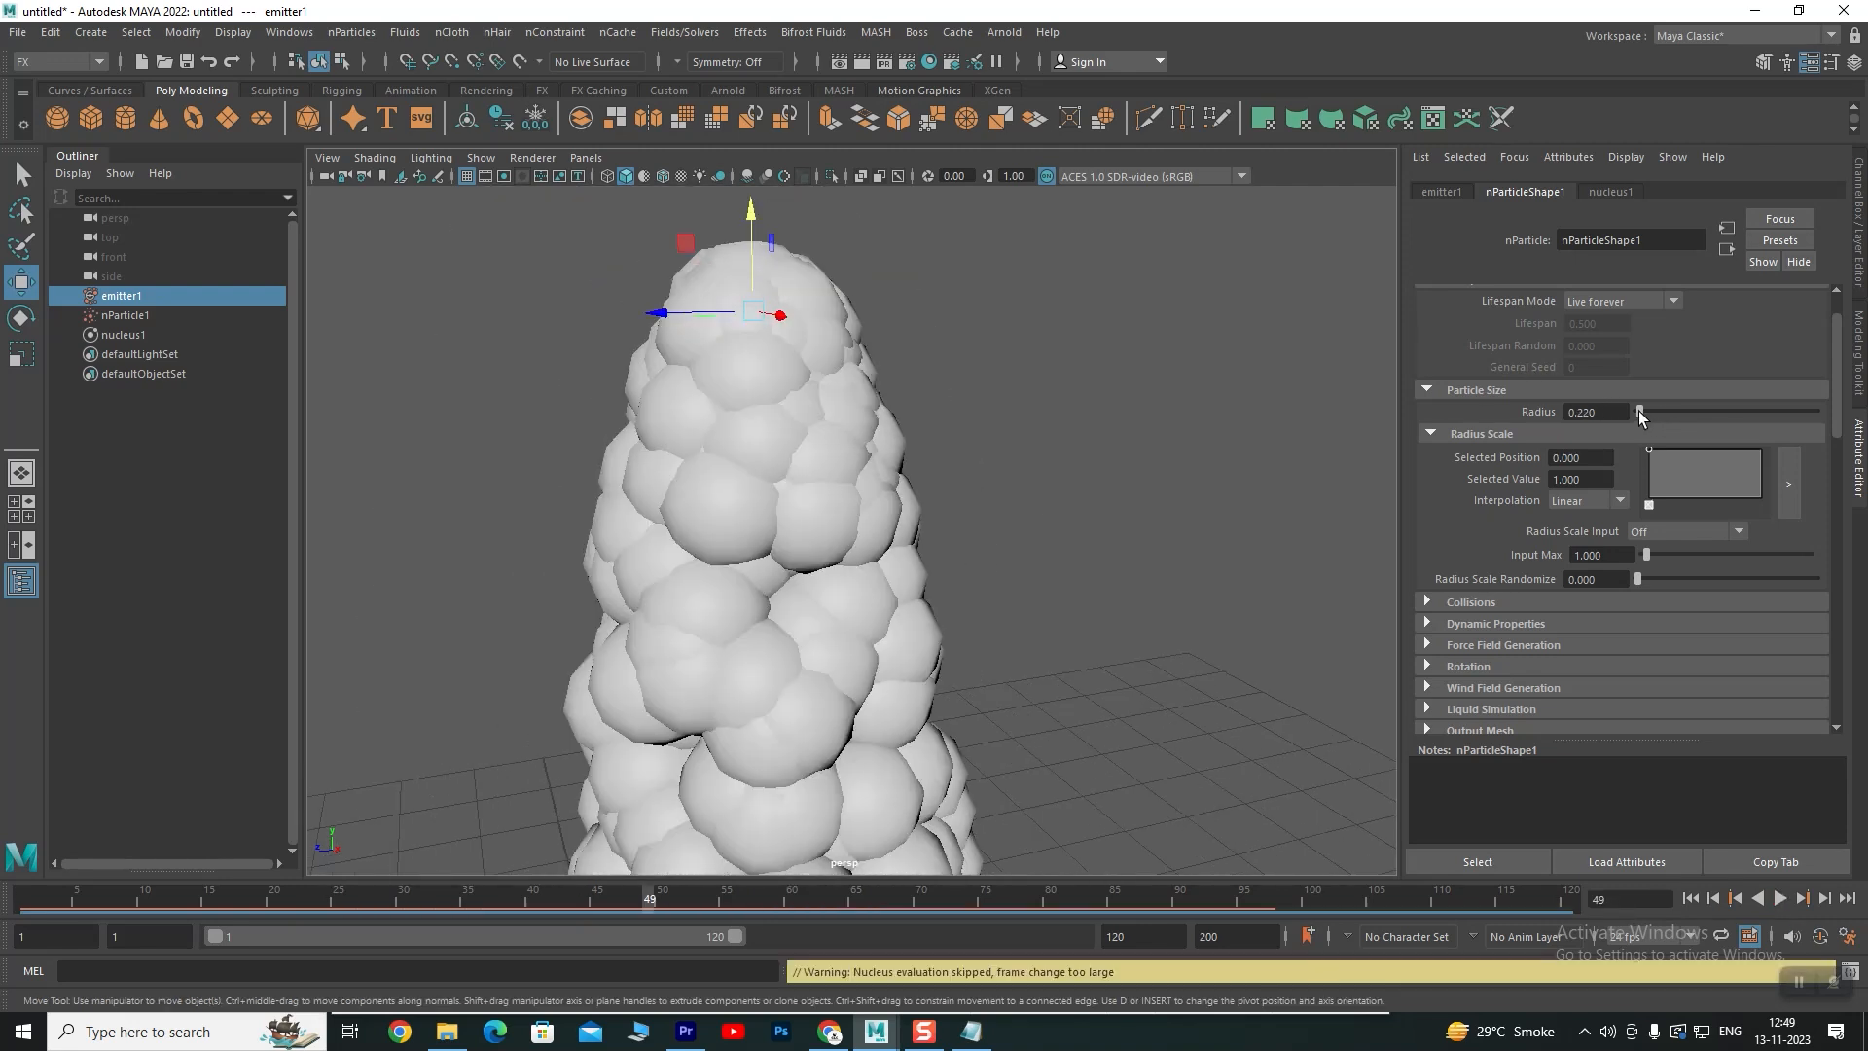
{"action": "left_click_drag", "start_coordinate": [1638, 411], "coordinate": [1518, 406]}
{"action": "type", "text": ".0065"}
{"action": "key", "text": "Return"}
{"action": "scroll", "coordinate": [750, 342], "scroll_direction": "up", "scroll_amount": 3}
{"action": "scroll", "coordinate": [738, 351], "scroll_direction": "down", "scroll_amount": 2}
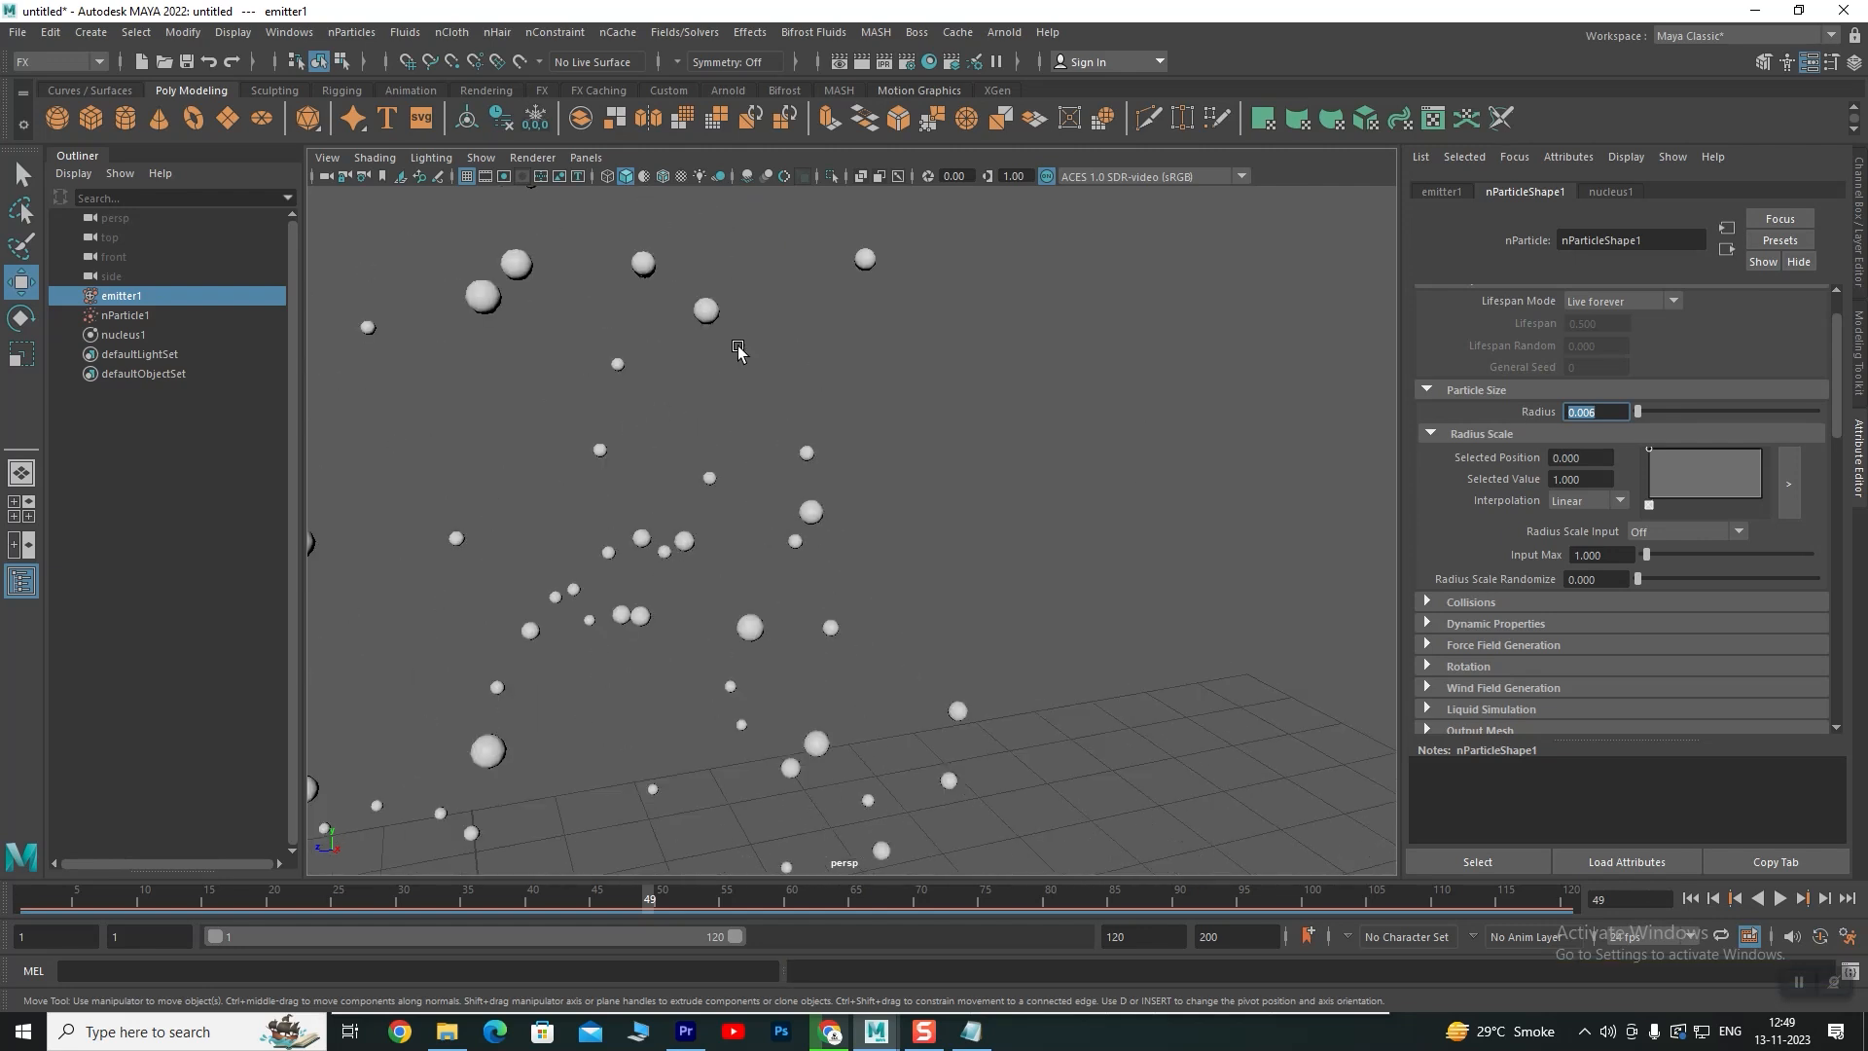
{"action": "scroll", "coordinate": [703, 373], "scroll_direction": "up", "scroll_amount": 1}
{"action": "scroll", "coordinate": [569, 455], "scroll_direction": "up", "scroll_amount": 1}
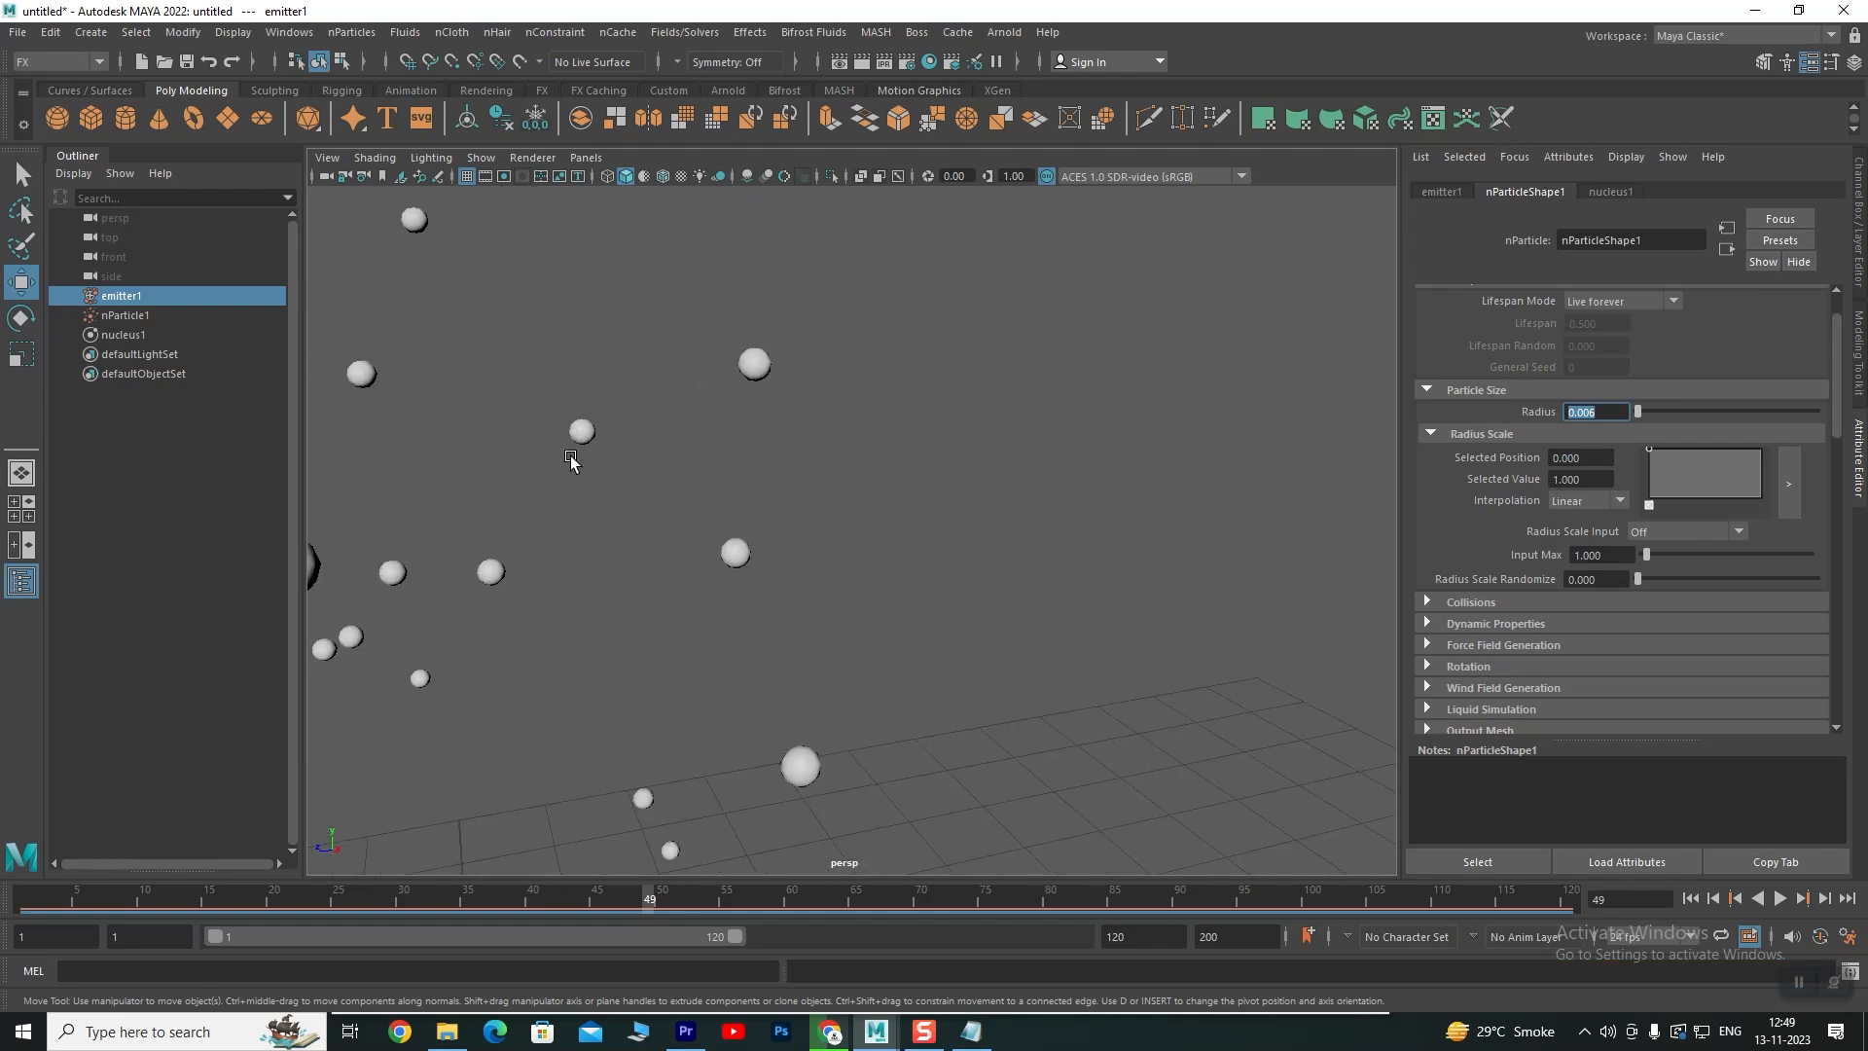
{"action": "scroll", "coordinate": [585, 440], "scroll_direction": "down", "scroll_amount": 3}
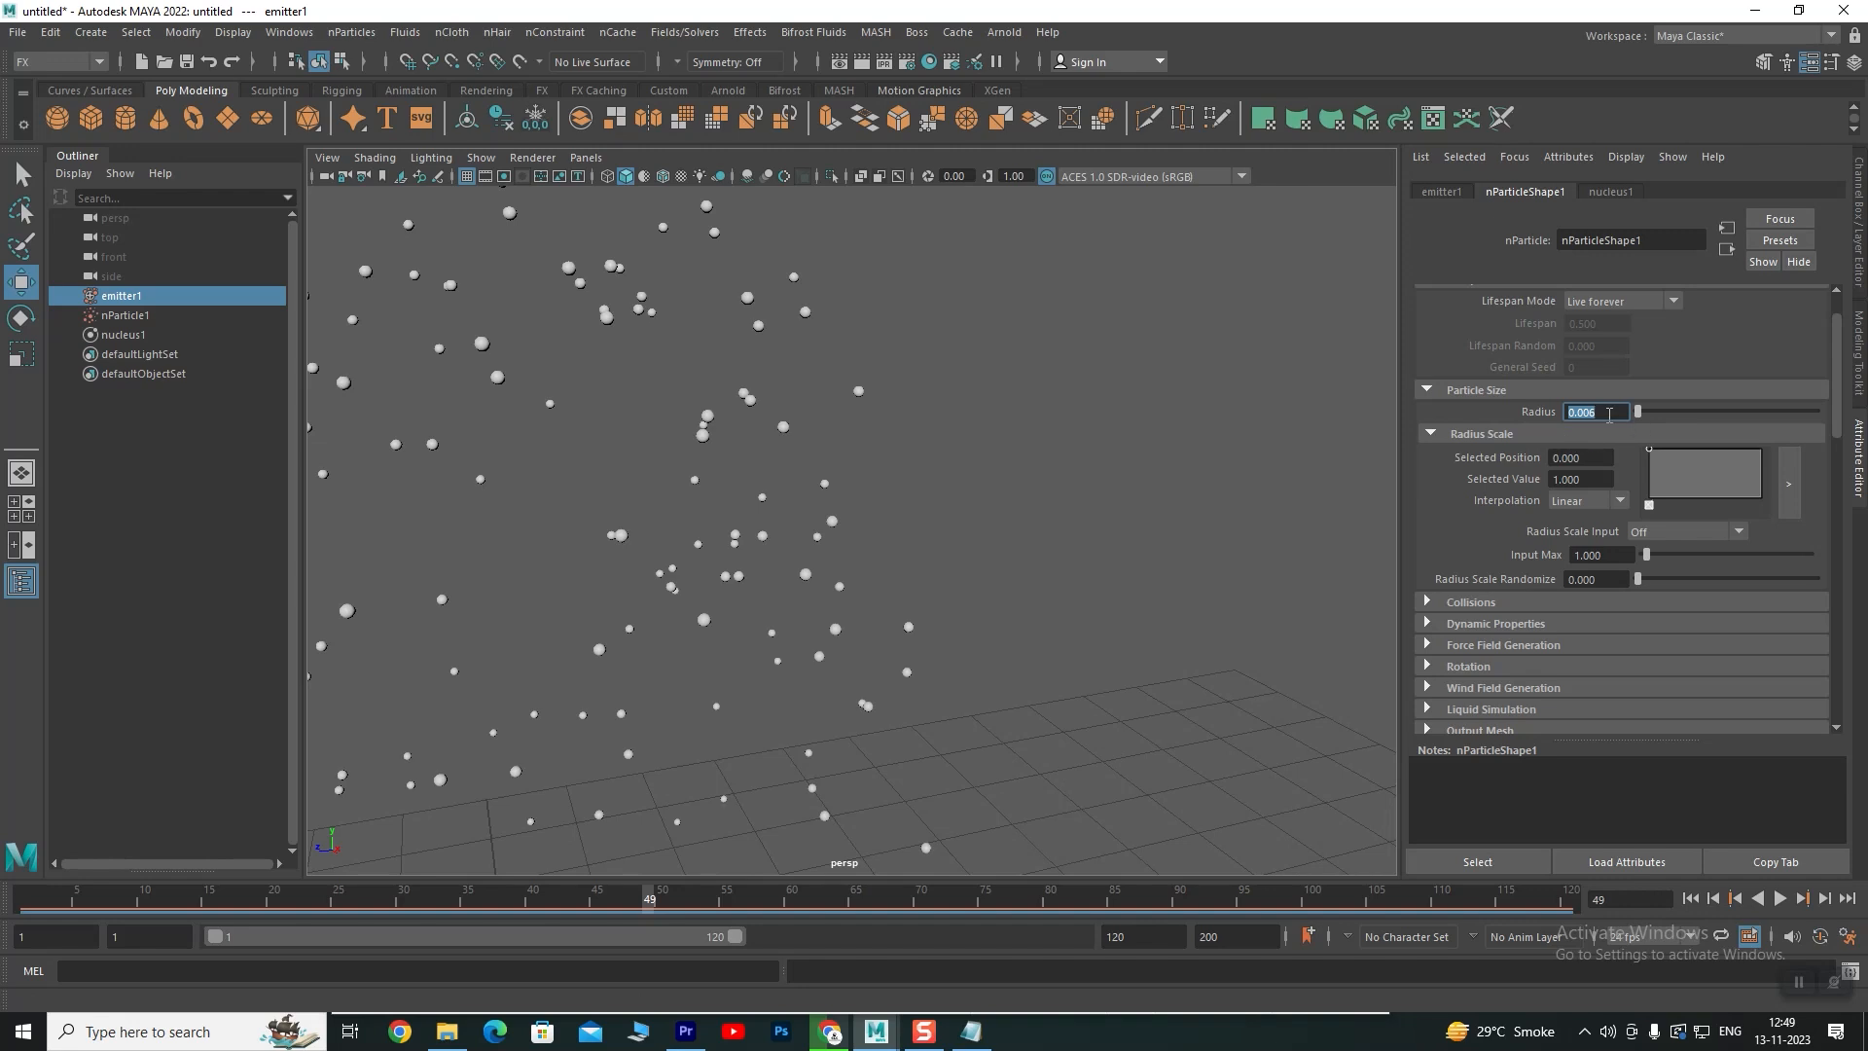
Try particle radii of 0.02 and 0.08
{"action": "key", "text": "Return"}
{"action": "scroll", "coordinate": [801, 370], "scroll_direction": "down", "scroll_amount": 3}
{"action": "scroll", "coordinate": [801, 370], "scroll_direction": "up", "scroll_amount": 1}
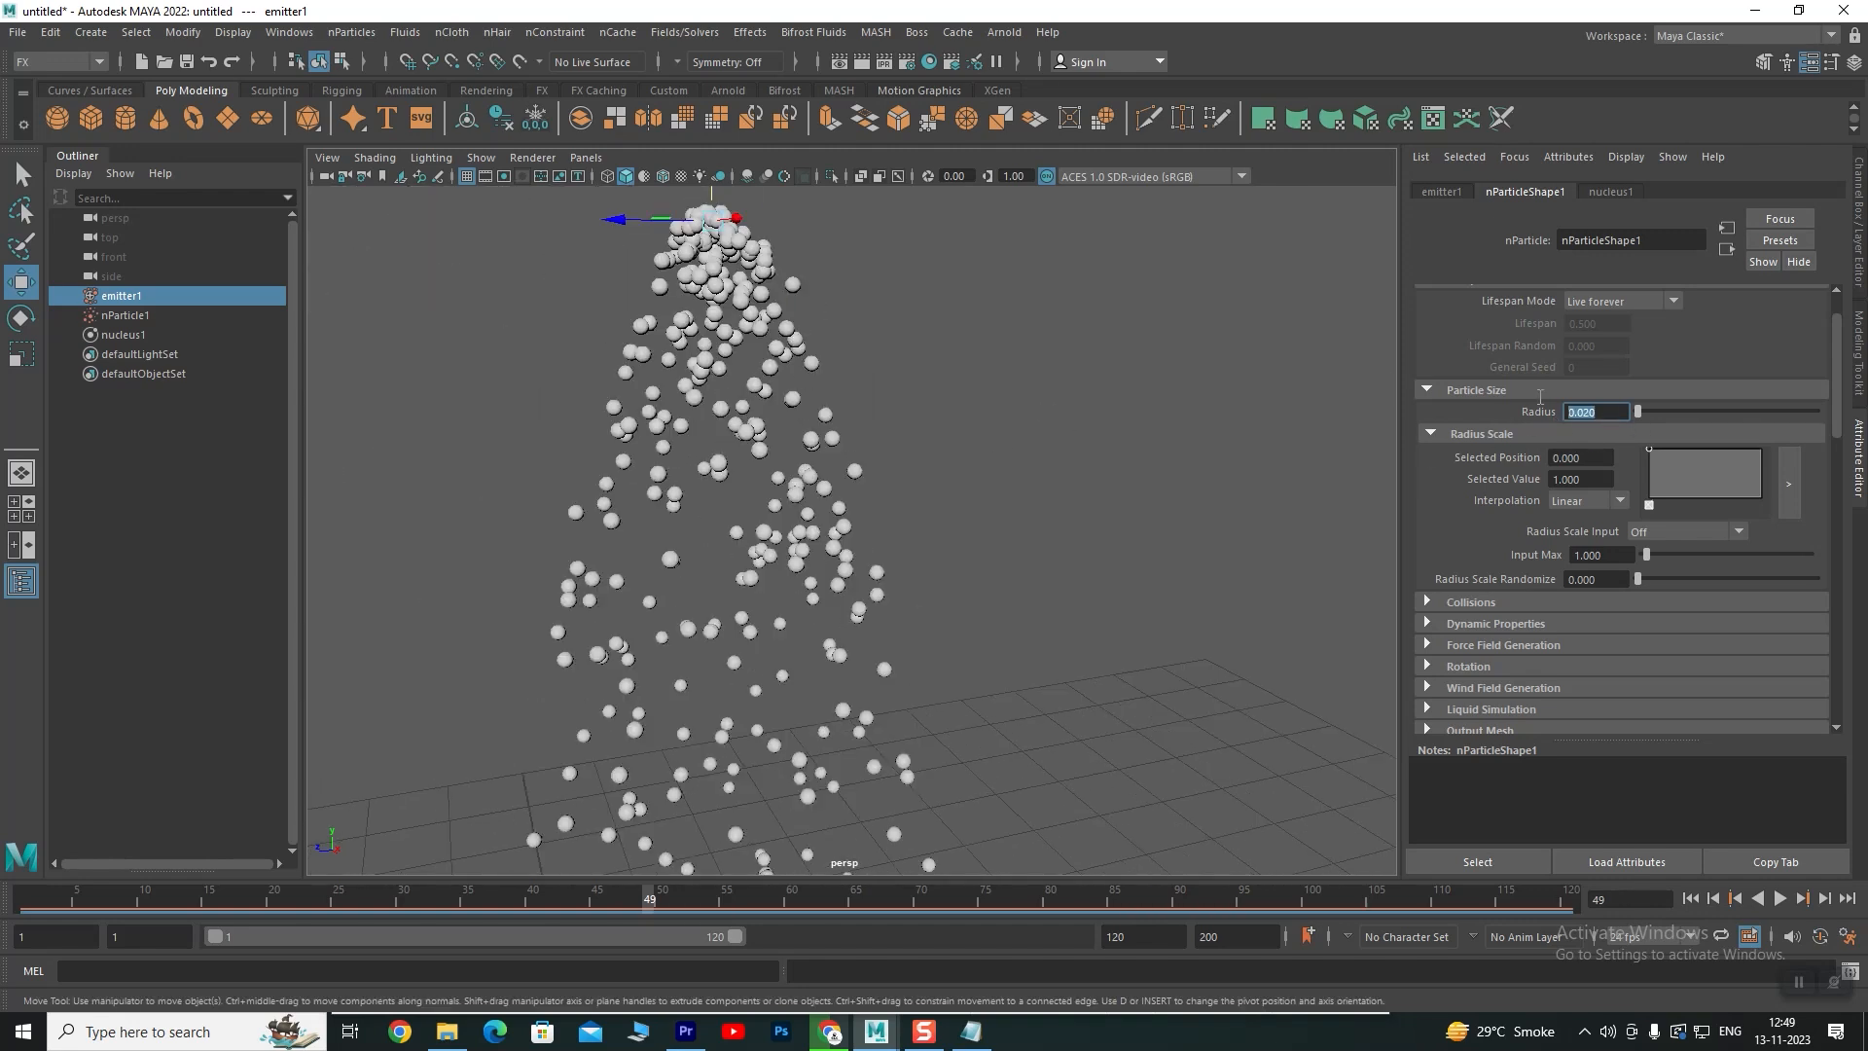
{"action": "type", "text": ".08"}
{"action": "key", "text": "Return"}
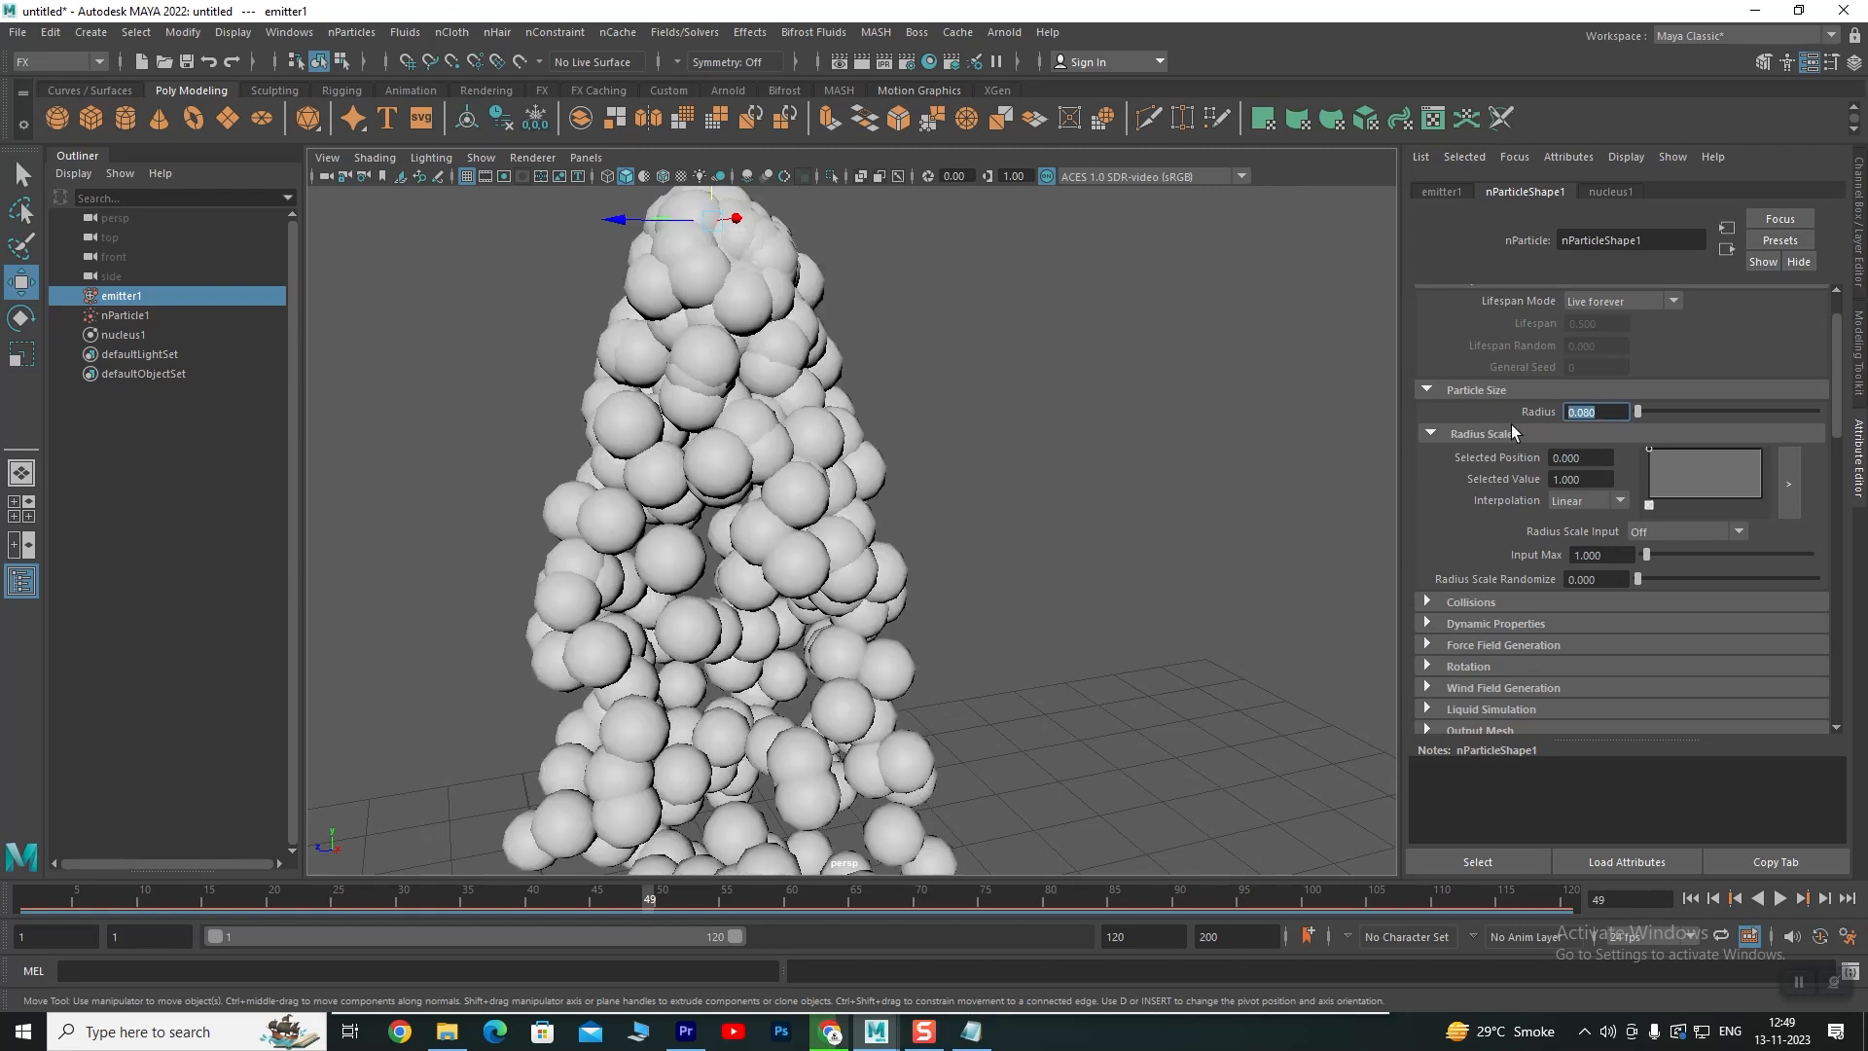
Set the particle radius to 0.05 and replay the simulation from the first frame
{"action": "type", "text": ".05"}
{"action": "key", "text": "Return"}
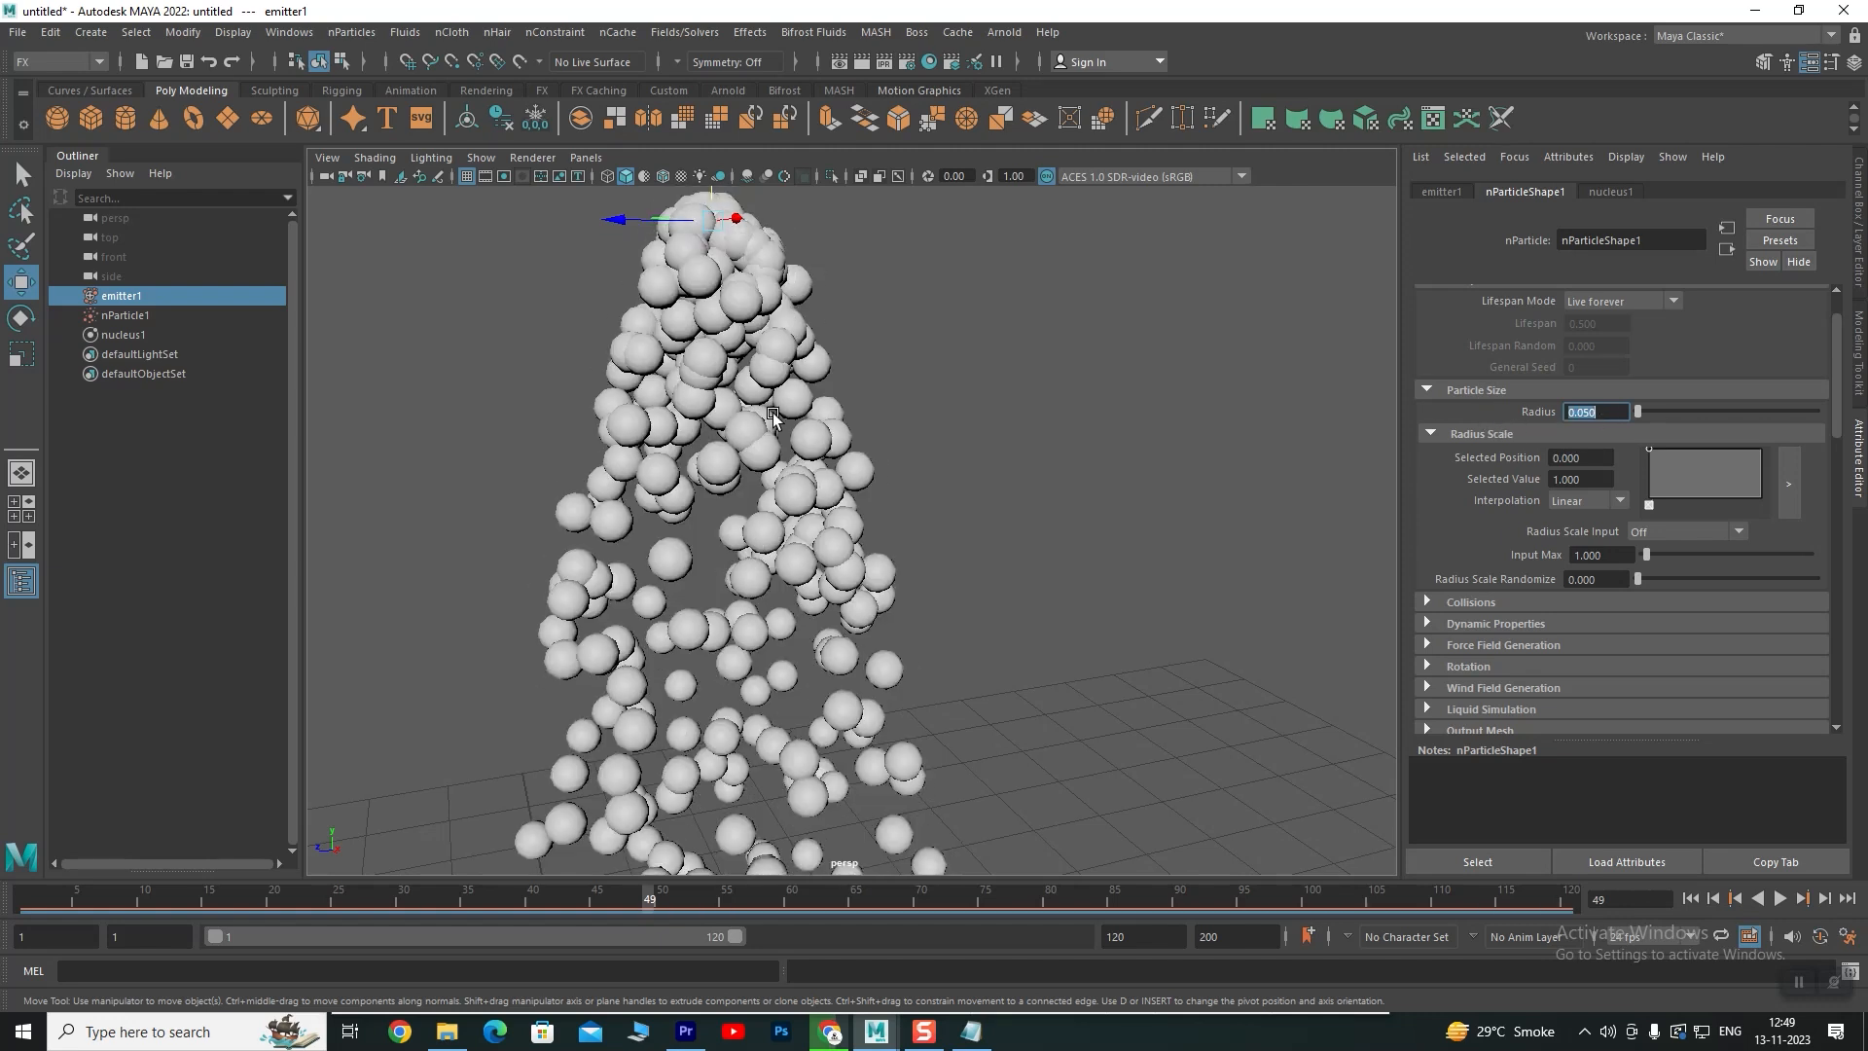
{"action": "scroll", "coordinate": [837, 545], "scroll_direction": "down", "scroll_amount": 3}
{"action": "scroll", "coordinate": [847, 589], "scroll_direction": "up", "scroll_amount": 2}
{"action": "scroll", "coordinate": [846, 588], "scroll_direction": "down", "scroll_amount": 3}
{"action": "scroll", "coordinate": [856, 574], "scroll_direction": "up", "scroll_amount": 3}
{"action": "scroll", "coordinate": [875, 560], "scroll_direction": "down", "scroll_amount": 3}
{"action": "scroll", "coordinate": [896, 540], "scroll_direction": "up", "scroll_amount": 3}
{"action": "scroll", "coordinate": [851, 664], "scroll_direction": "up", "scroll_amount": 2}
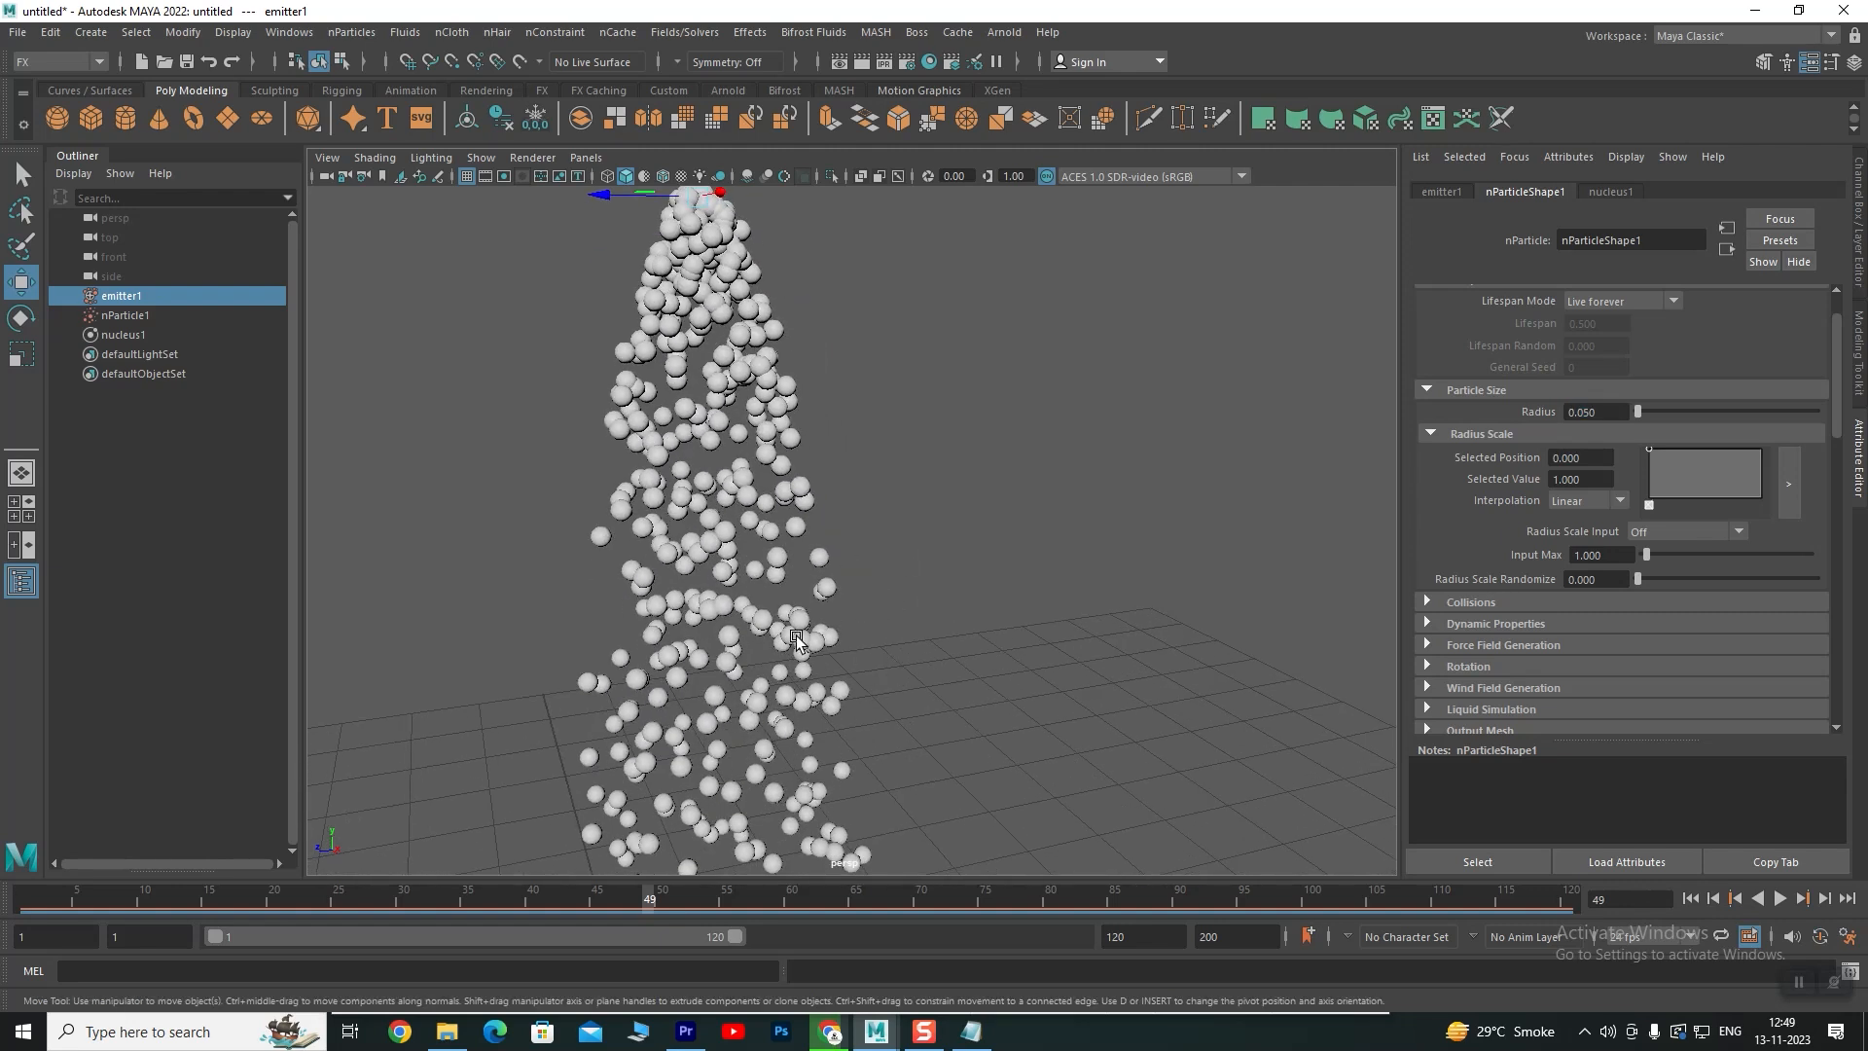
{"action": "left_click_drag", "start_coordinate": [835, 592], "coordinate": [839, 603], "text": "alt"}
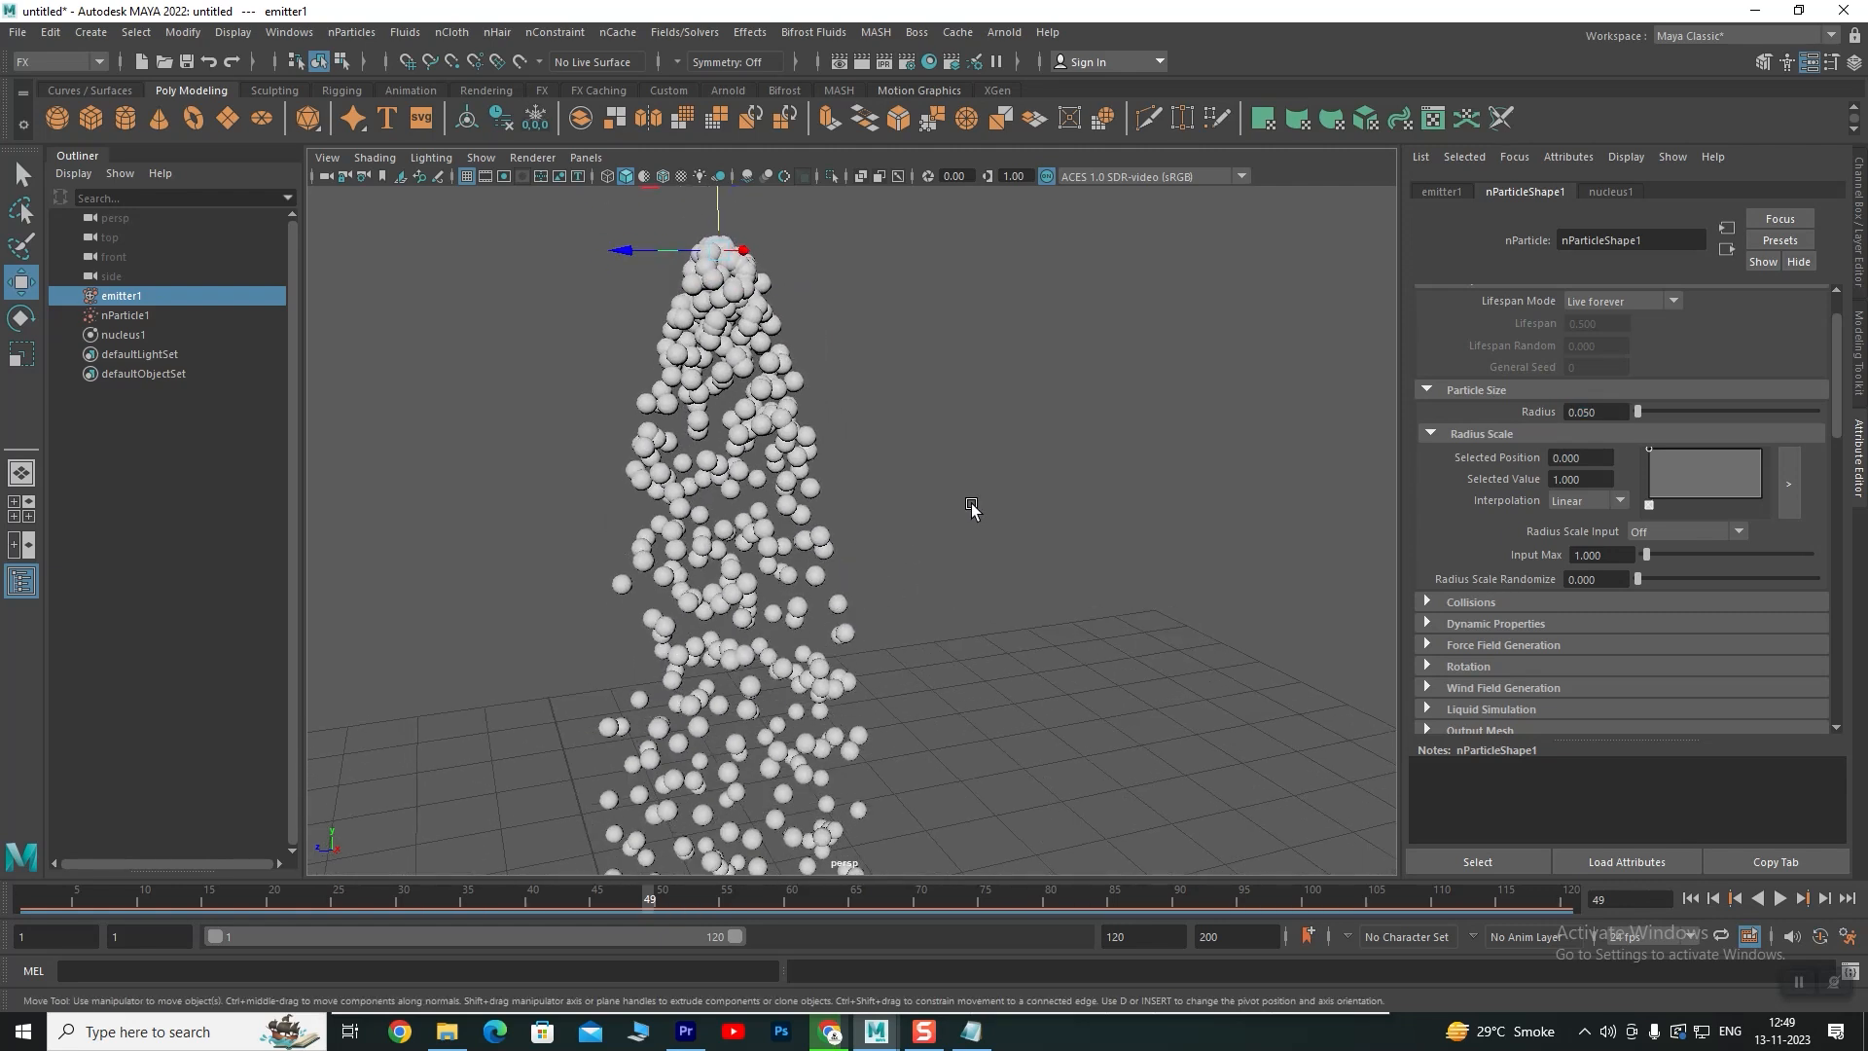
{"action": "left_click", "coordinate": [1689, 901]}
{"action": "left_click", "coordinate": [1778, 900]}
{"action": "left_click", "coordinate": [1778, 901]}
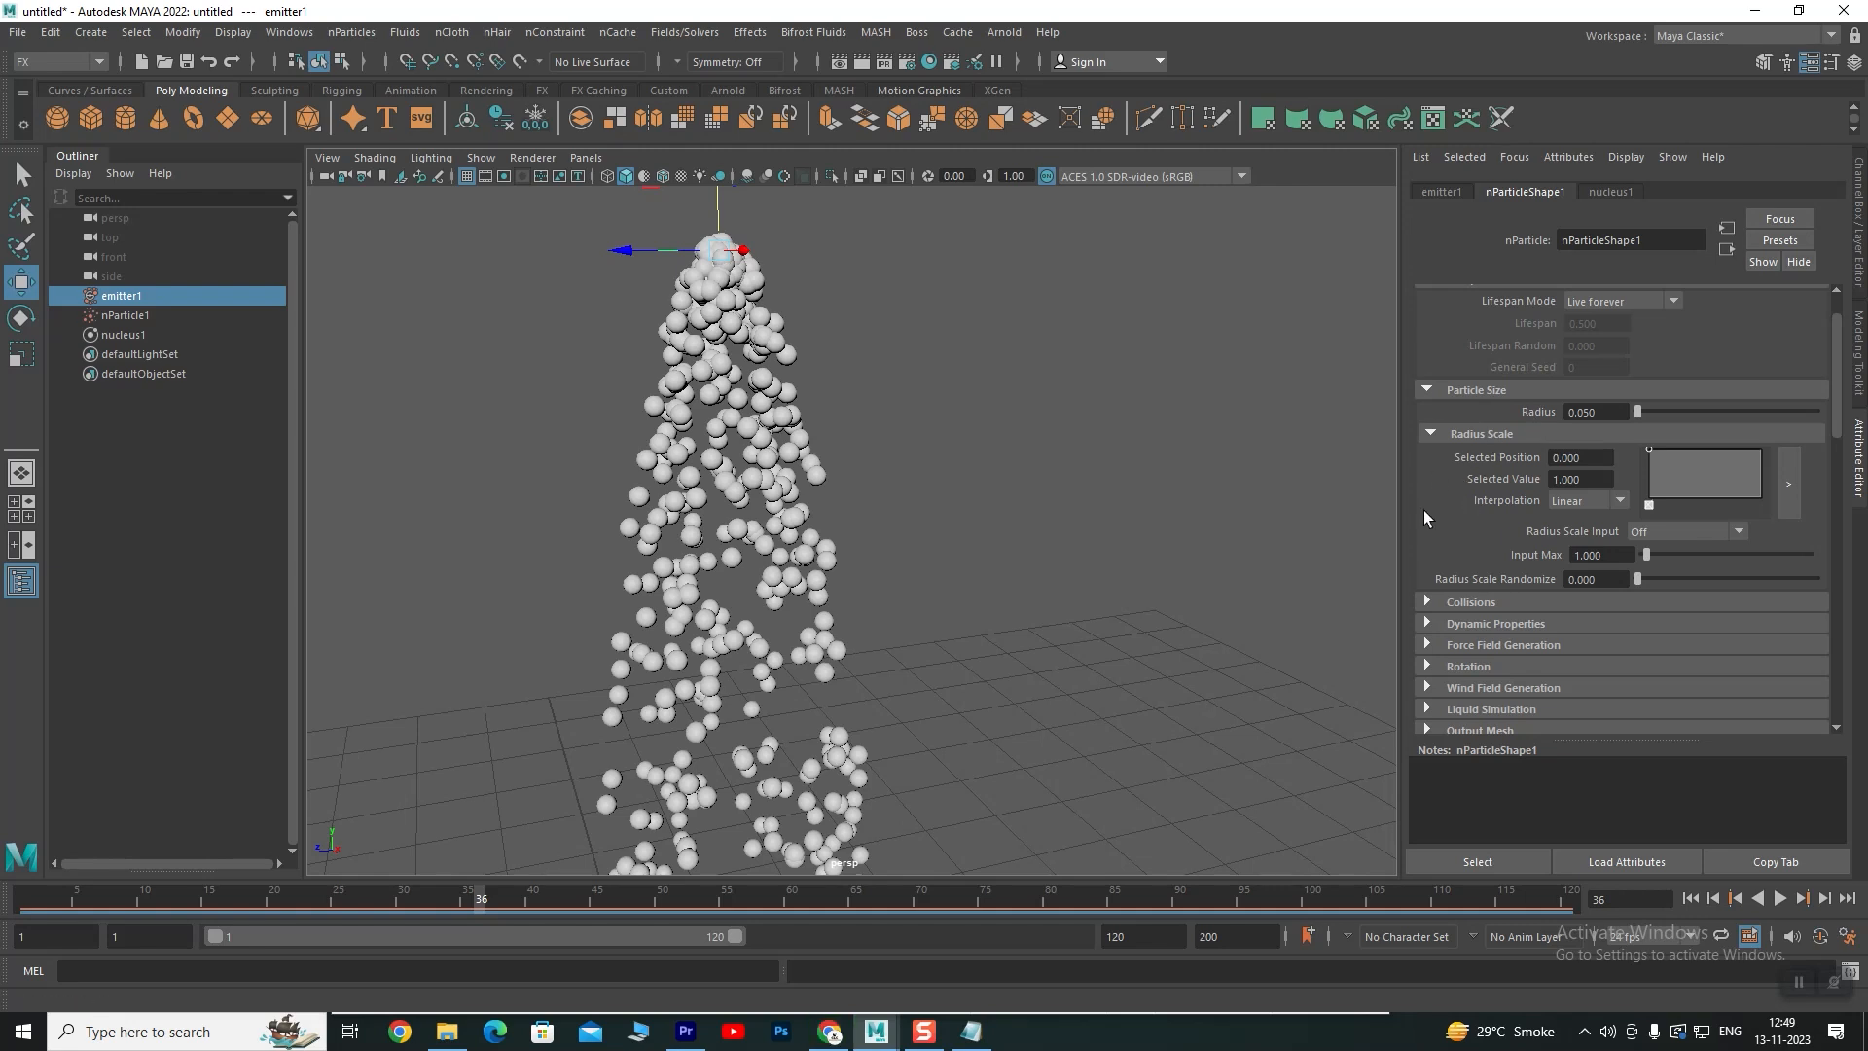
Add four points to the Radius Scale ramp, the last at position 0.791 with value 0.7, and replay the simulation from the first frame
{"action": "scroll", "coordinate": [1465, 468], "scroll_direction": "up", "scroll_amount": 2}
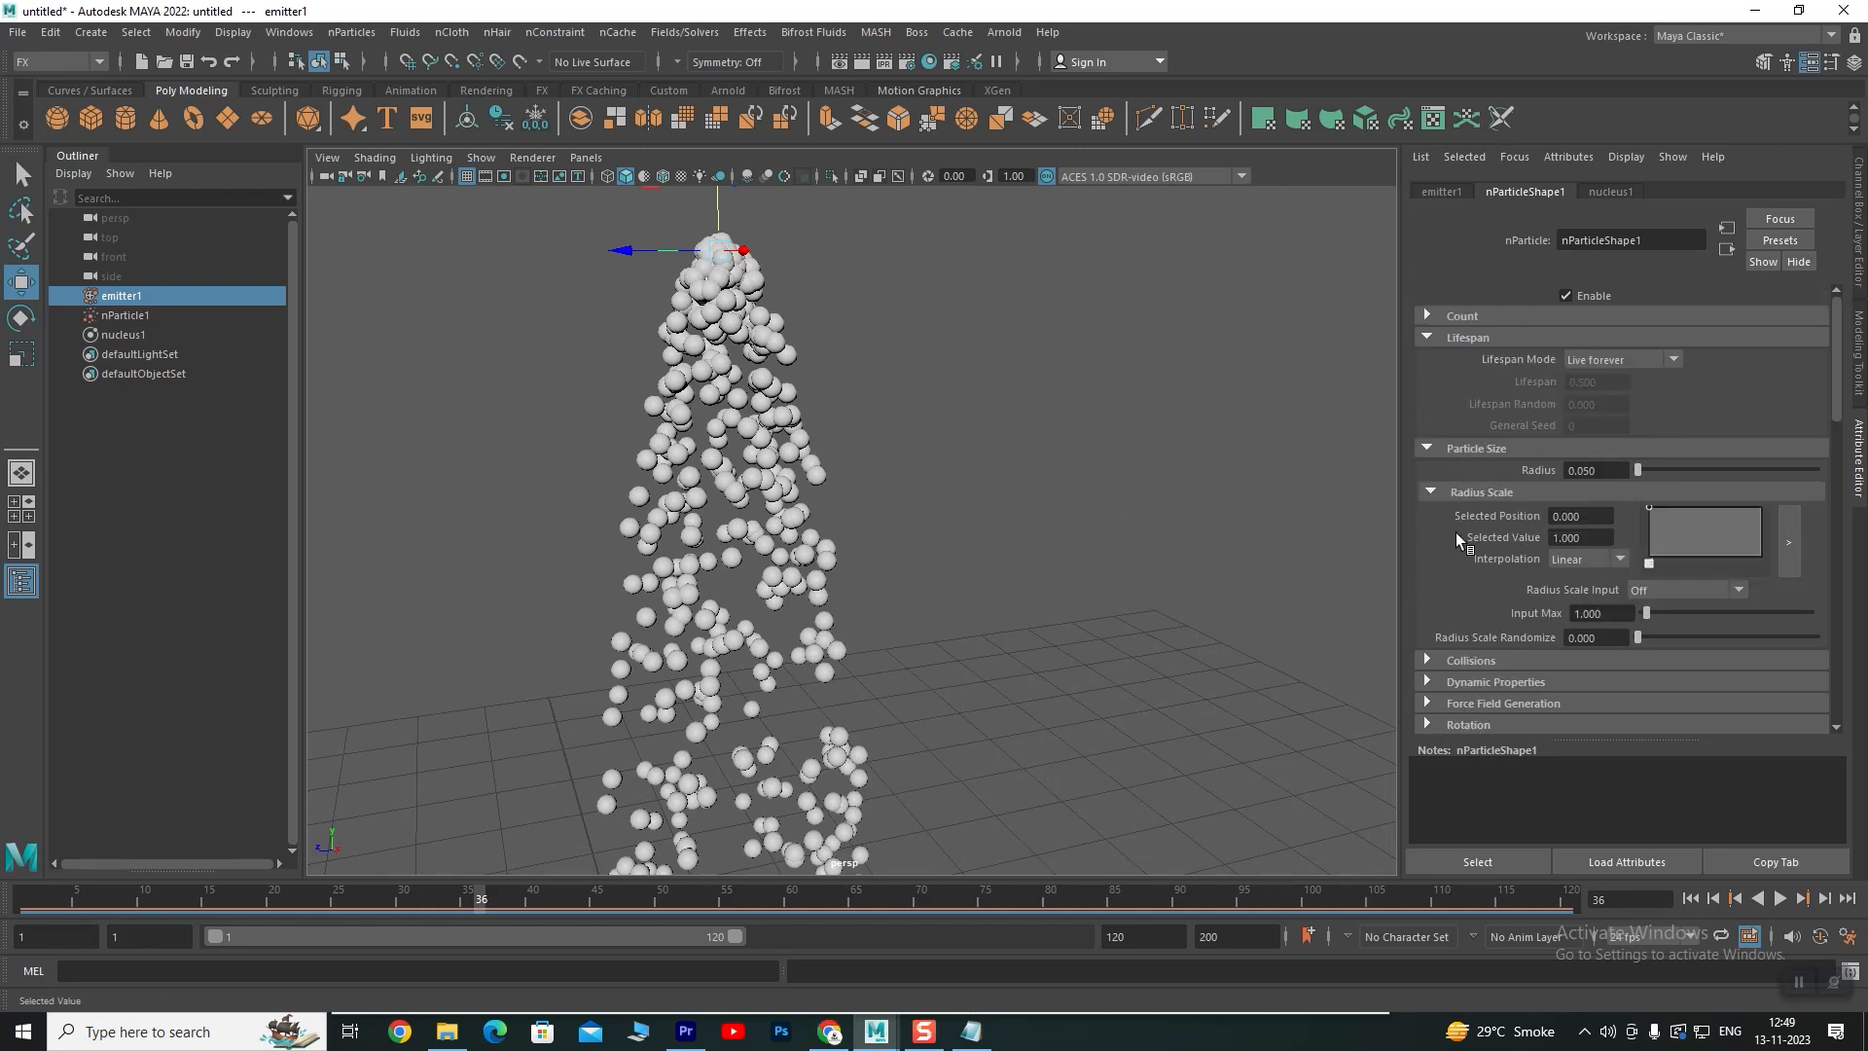
{"action": "scroll", "coordinate": [1455, 534], "scroll_direction": "down", "scroll_amount": 4}
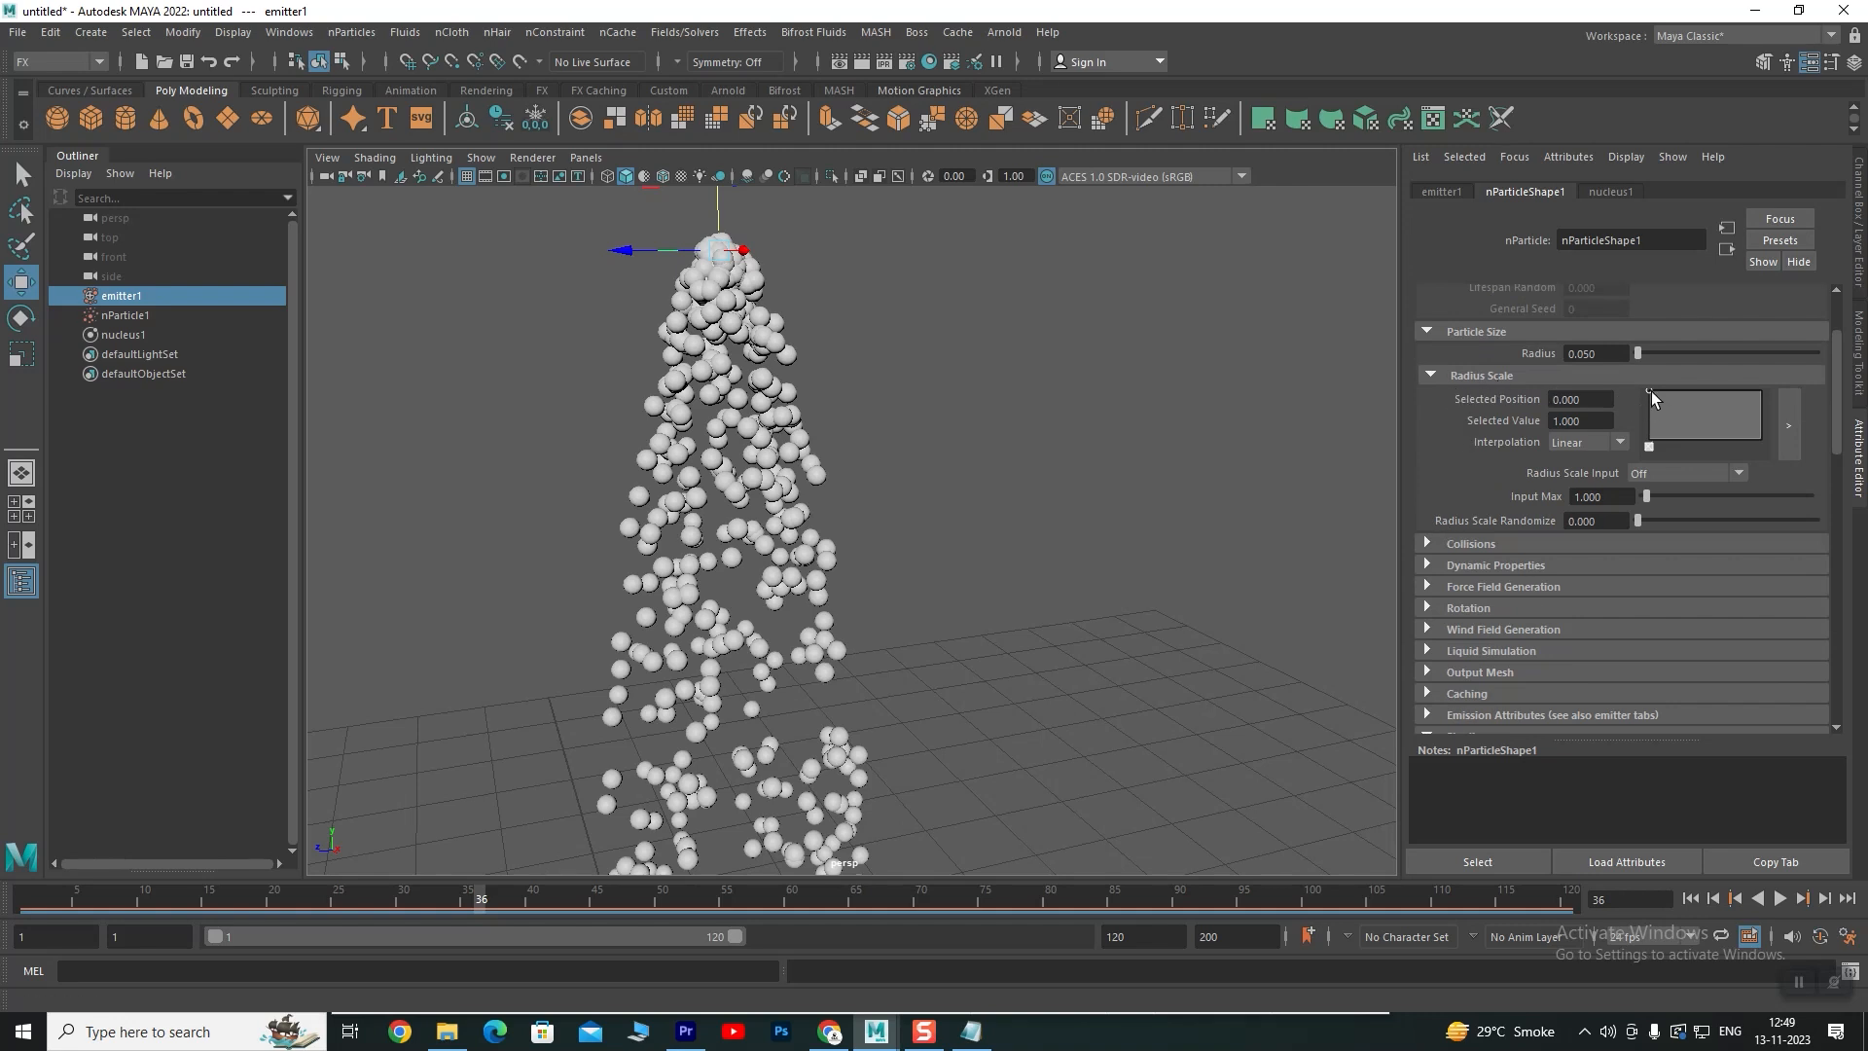
{"action": "left_click", "coordinate": [1600, 399]}
{"action": "left_click", "coordinate": [1580, 420]}
{"action": "left_click", "coordinate": [1700, 406]}
{"action": "left_click", "coordinate": [1715, 422]}
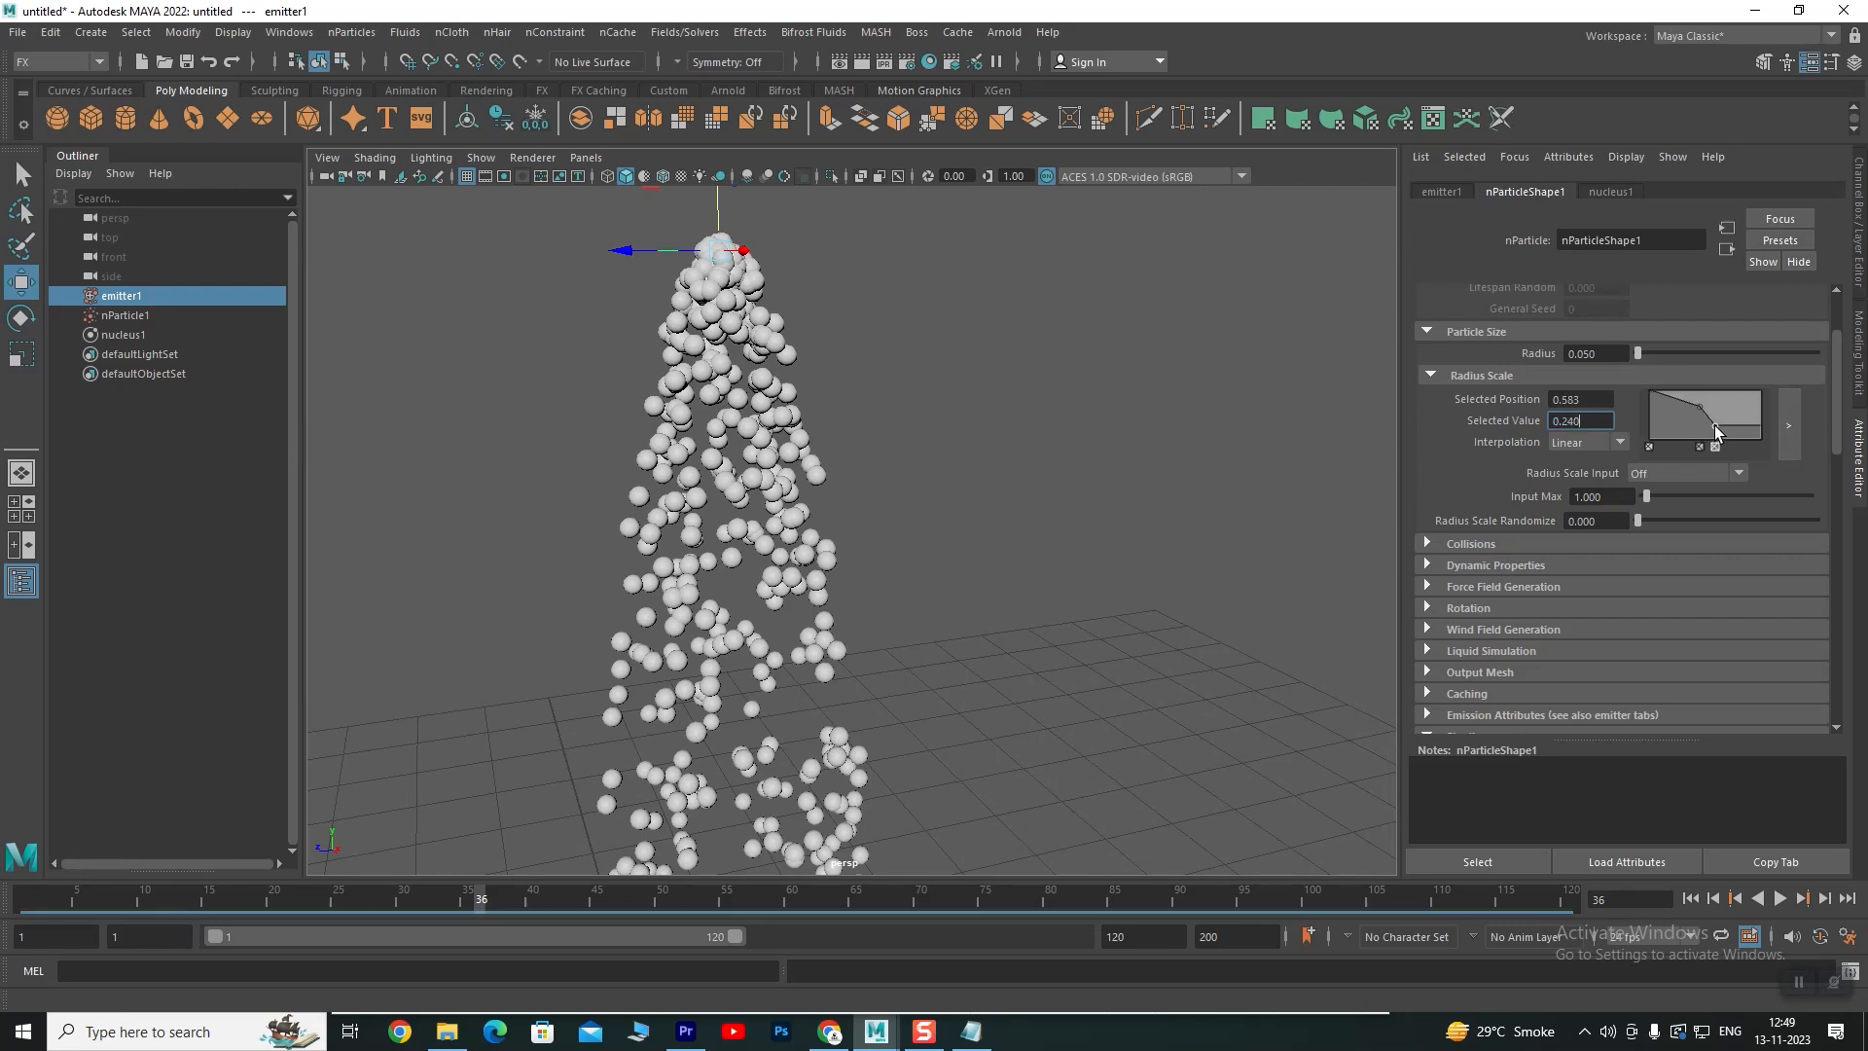
{"action": "left_click", "coordinate": [1675, 425]}
{"action": "left_click", "coordinate": [1737, 407]}
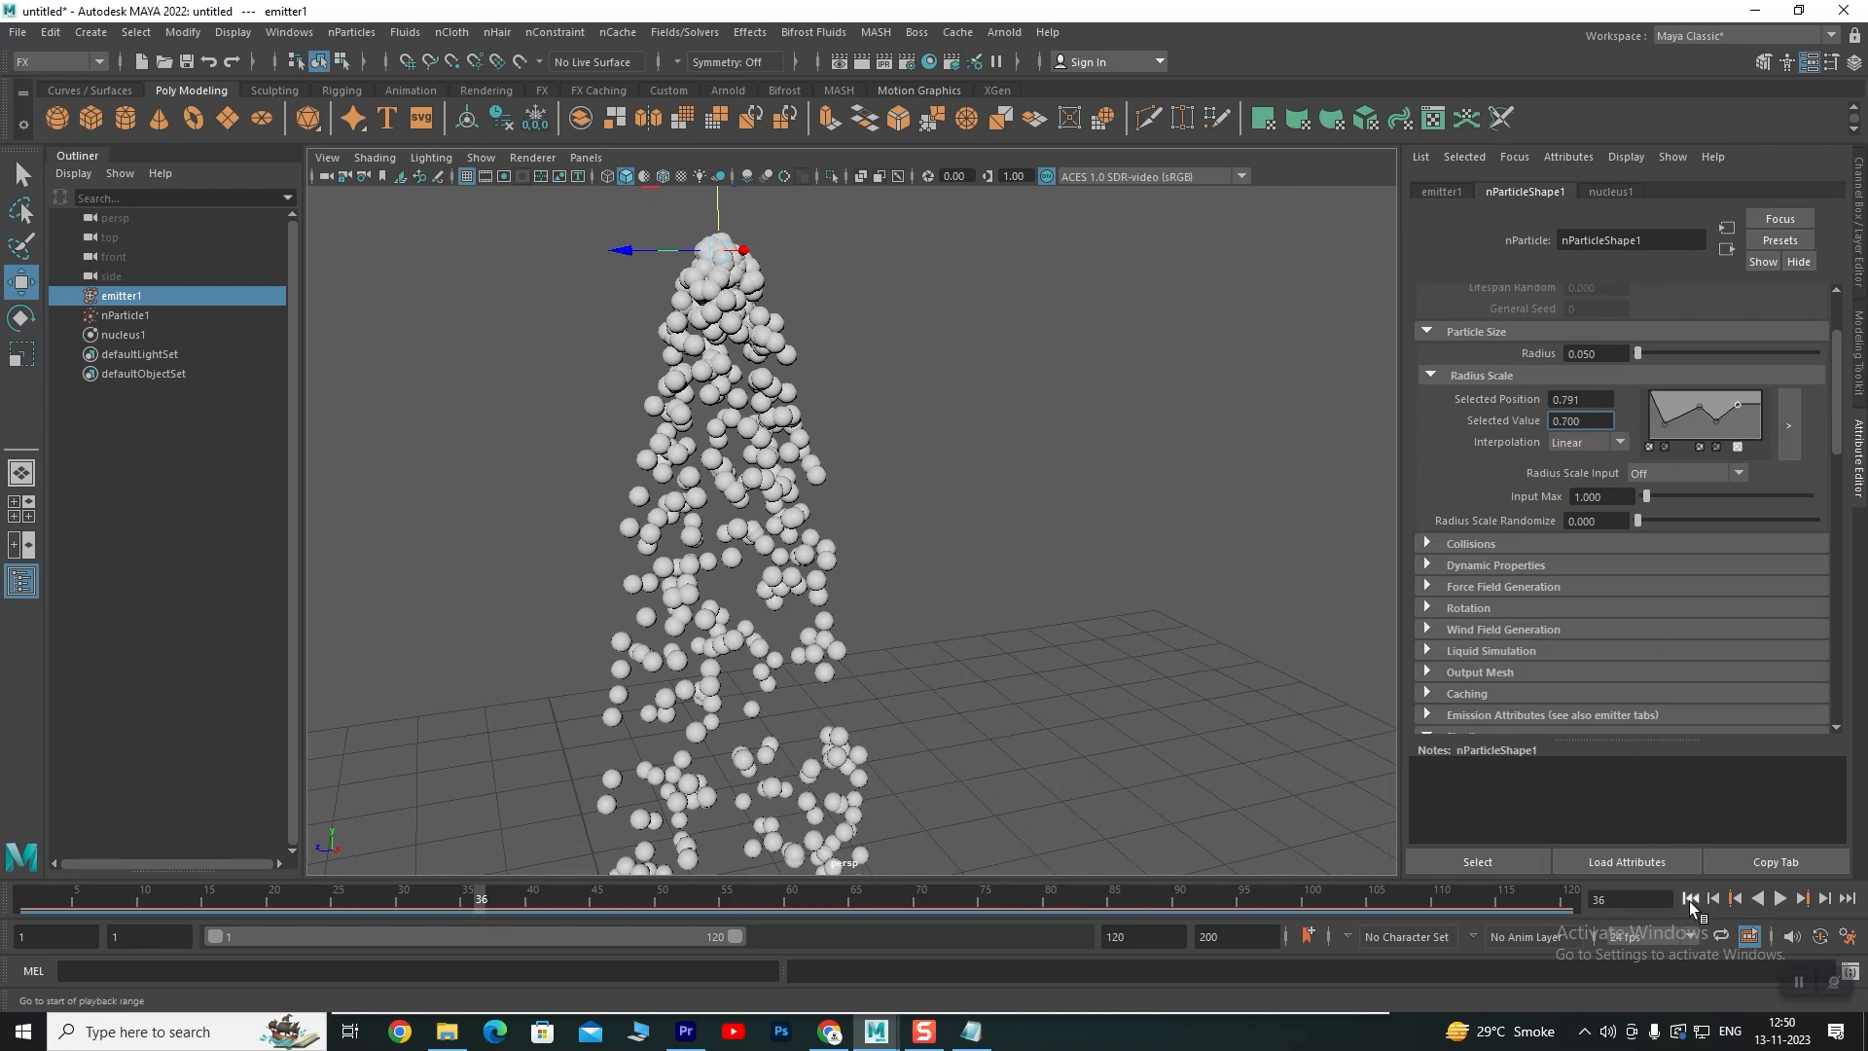
{"action": "left_click", "coordinate": [1689, 901]}
{"action": "left_click", "coordinate": [1778, 899]}
{"action": "left_click", "coordinate": [1779, 898]}
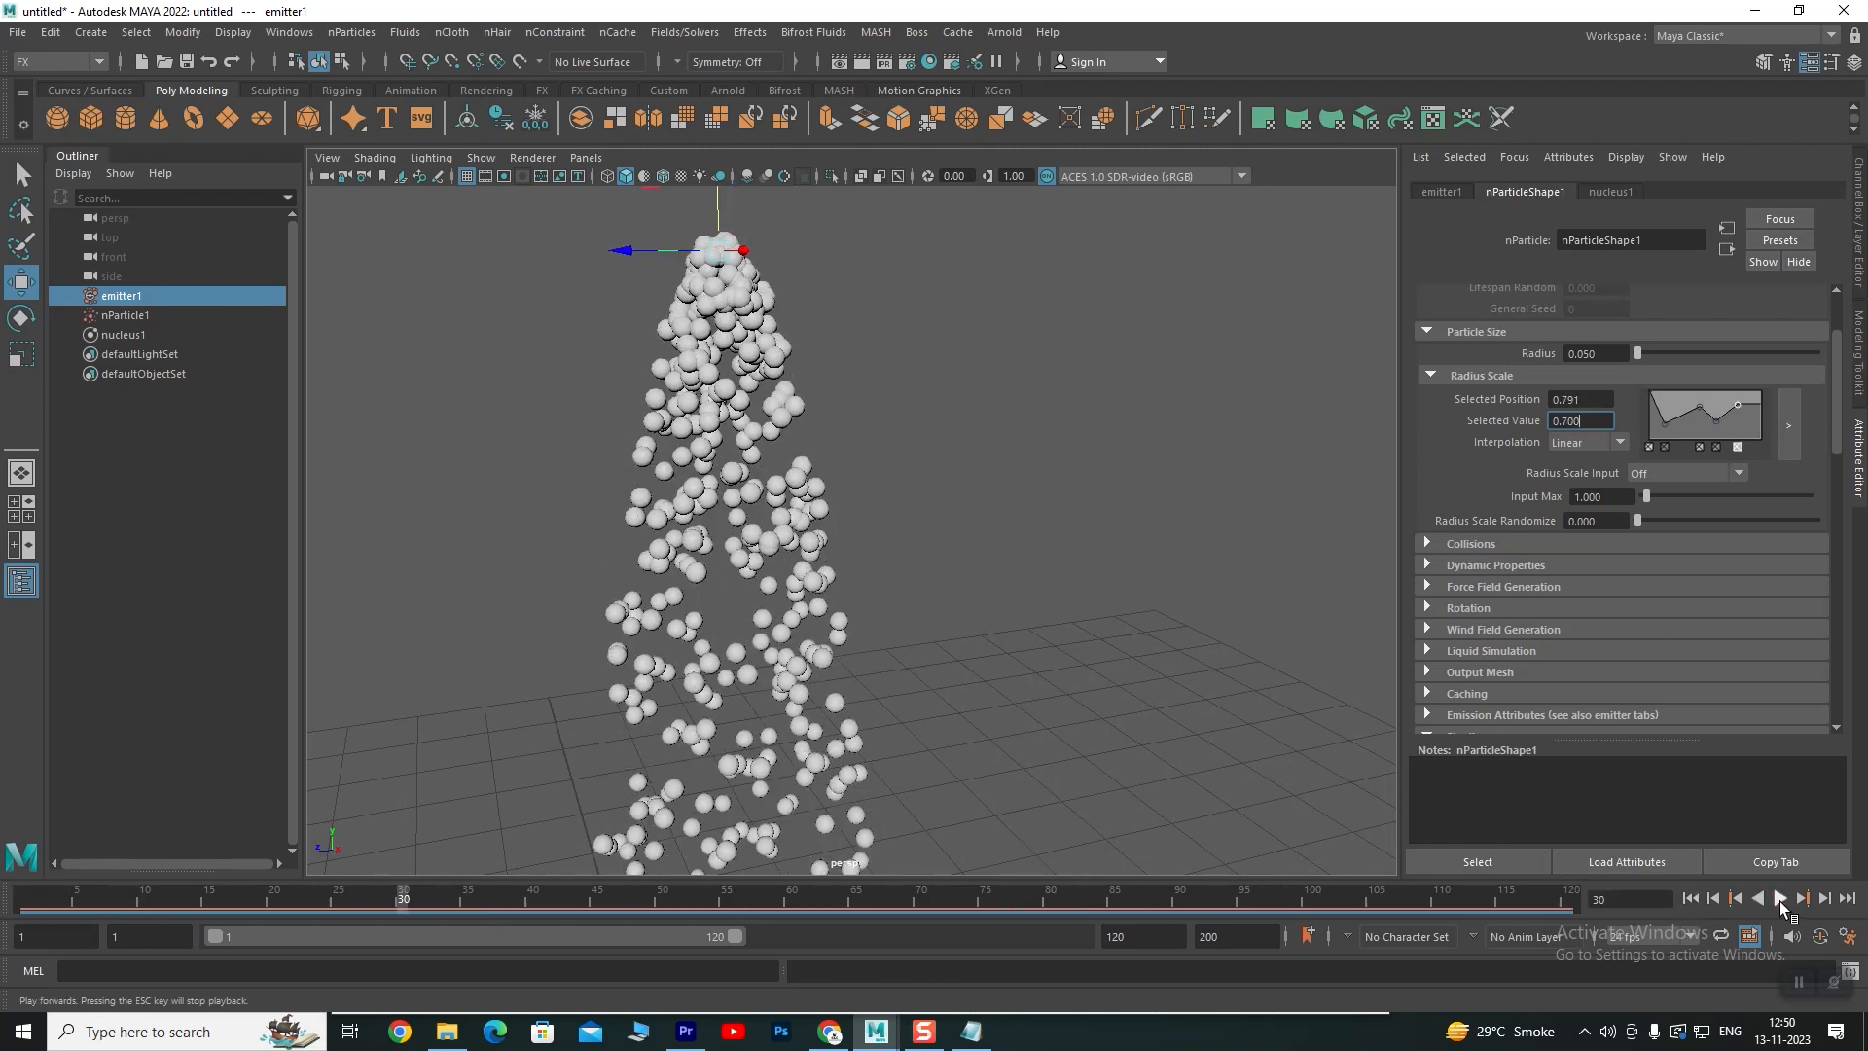
Set the Radius Scale Input to Randomized ID and examine the varied sphere sizes
{"action": "left_click", "coordinate": [1679, 471]}
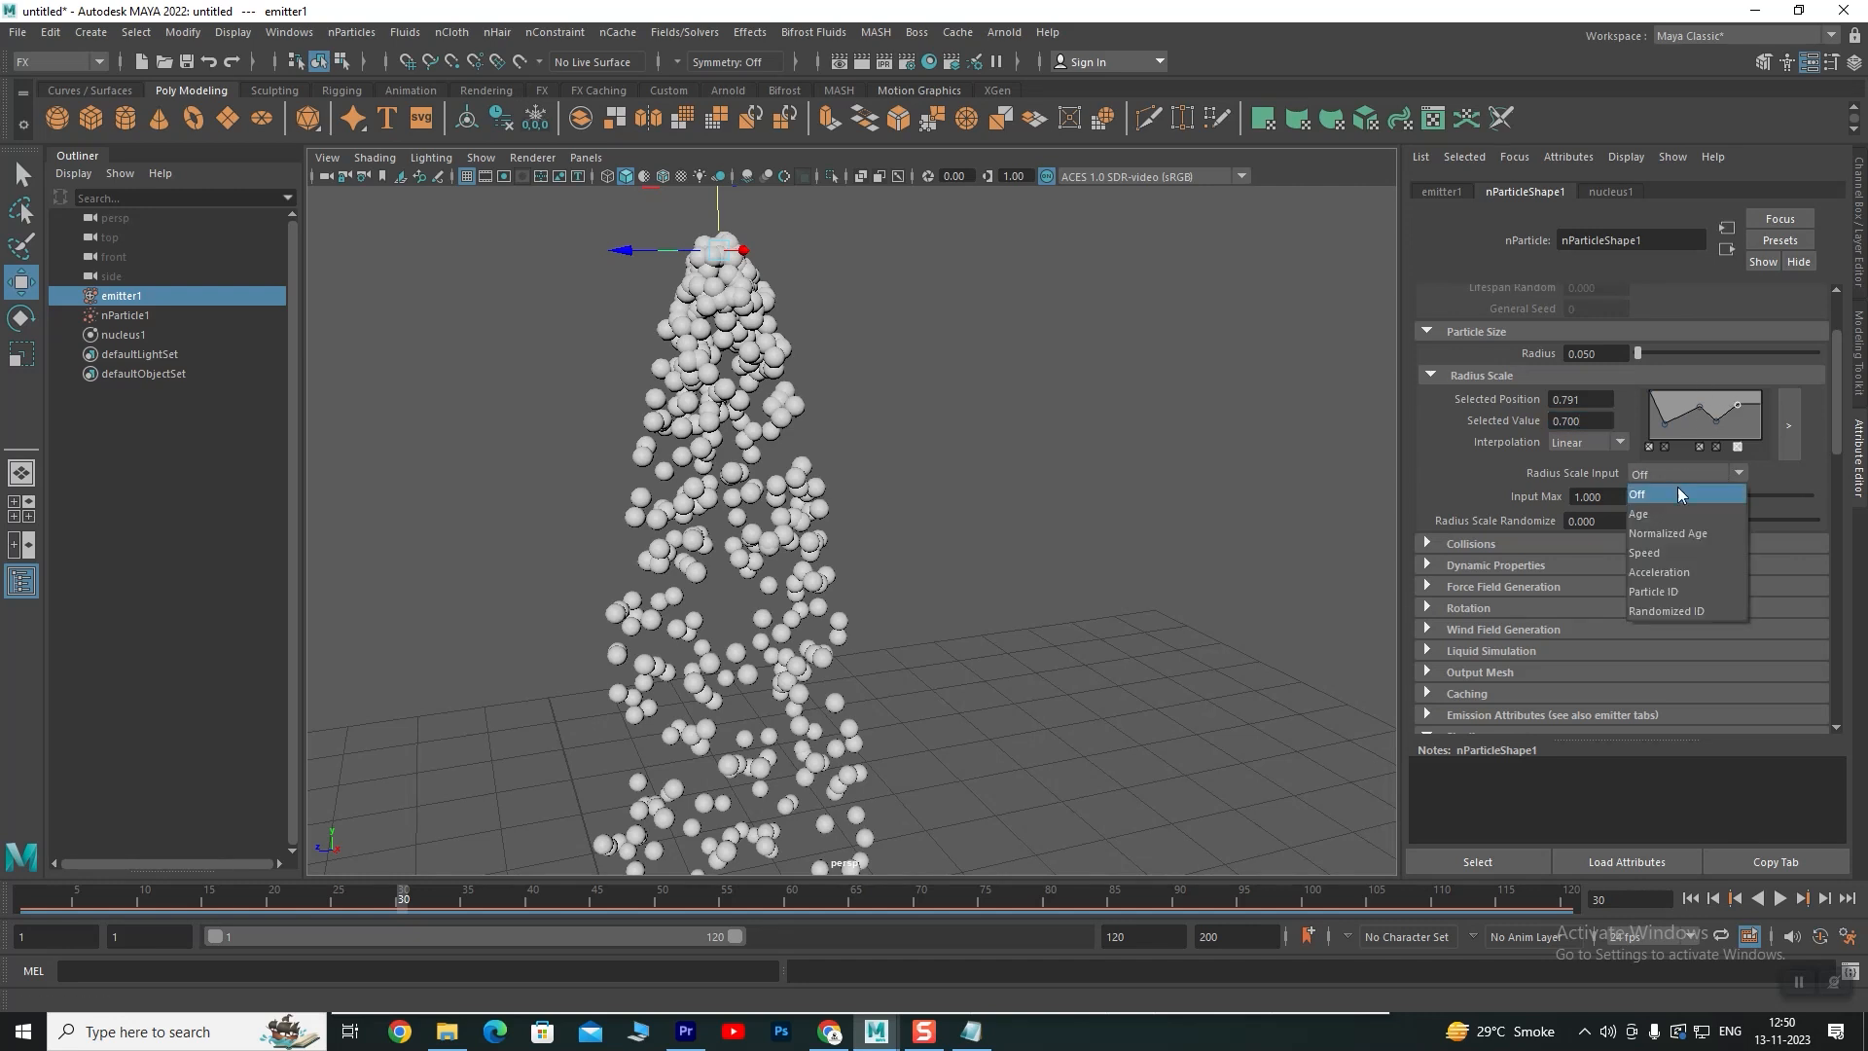
{"action": "left_click", "coordinate": [1689, 611]}
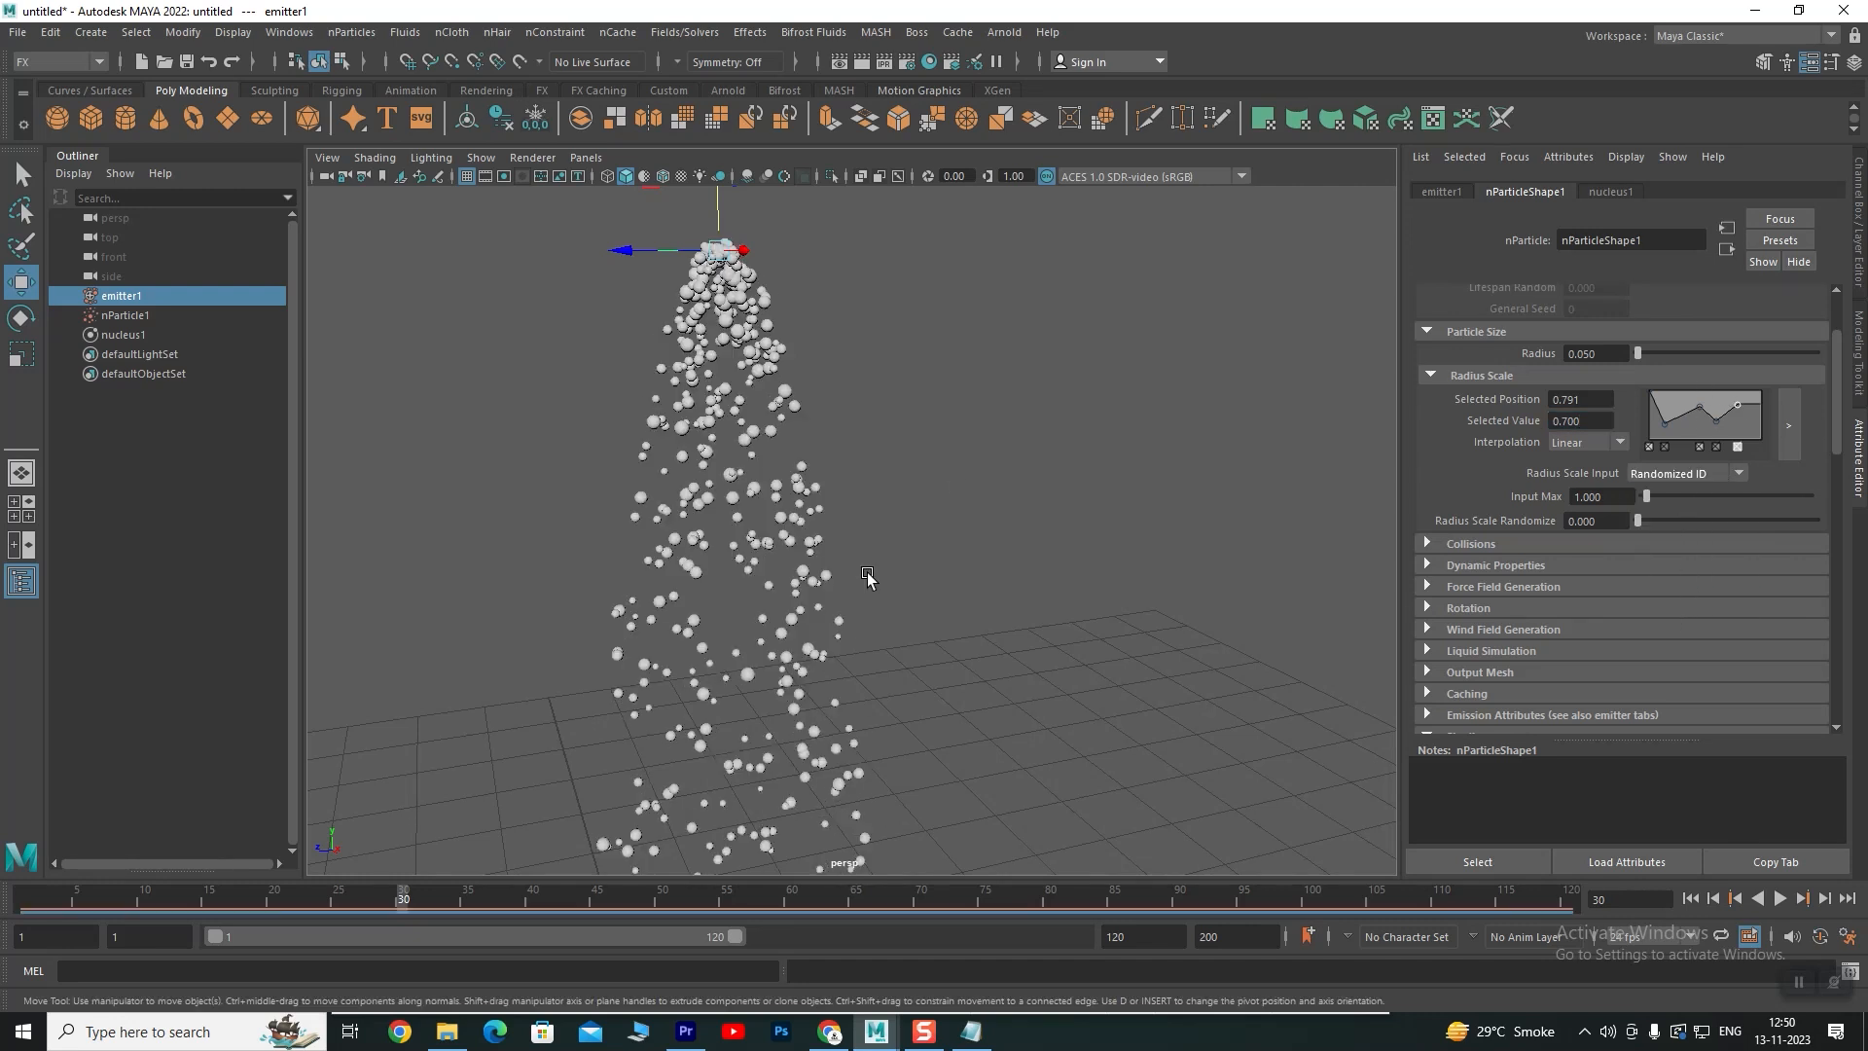
{"action": "scroll", "coordinate": [656, 454], "scroll_direction": "up", "scroll_amount": 5}
{"action": "scroll", "coordinate": [708, 417], "scroll_direction": "down", "scroll_amount": 3}
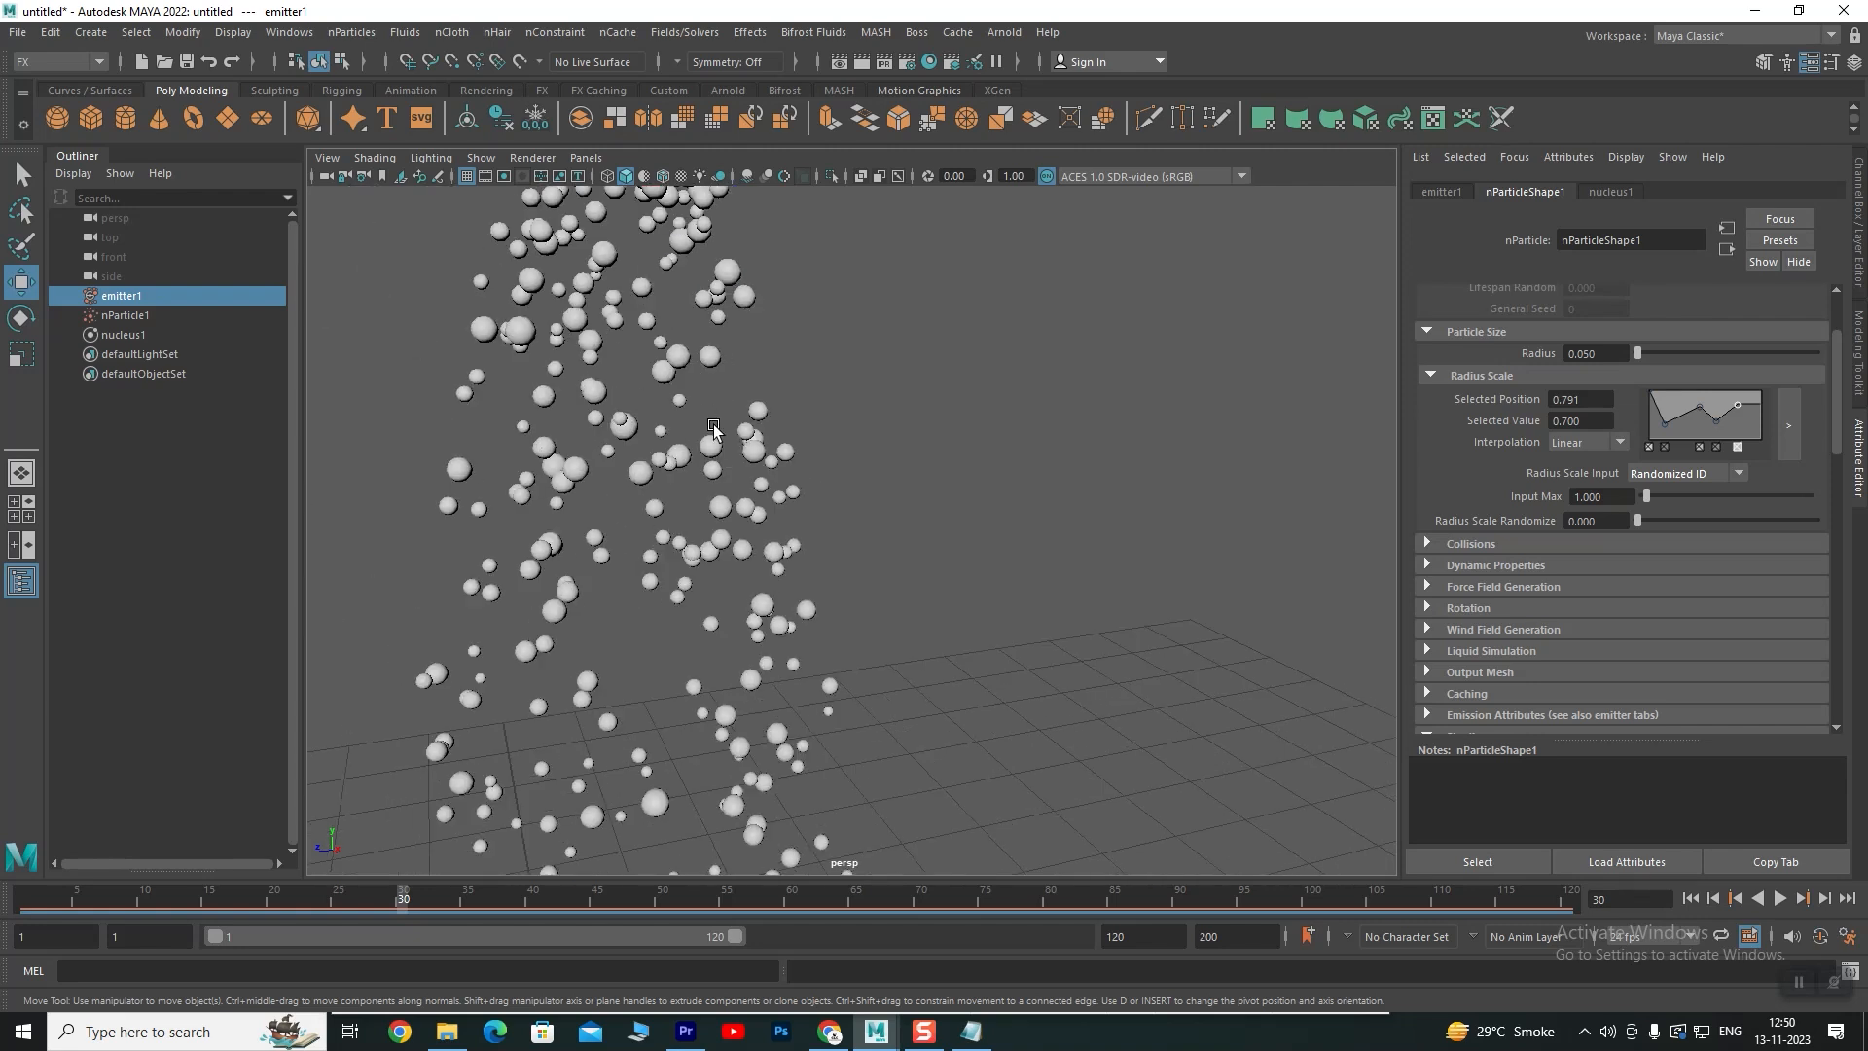
{"action": "scroll", "coordinate": [695, 399], "scroll_direction": "down", "scroll_amount": 3}
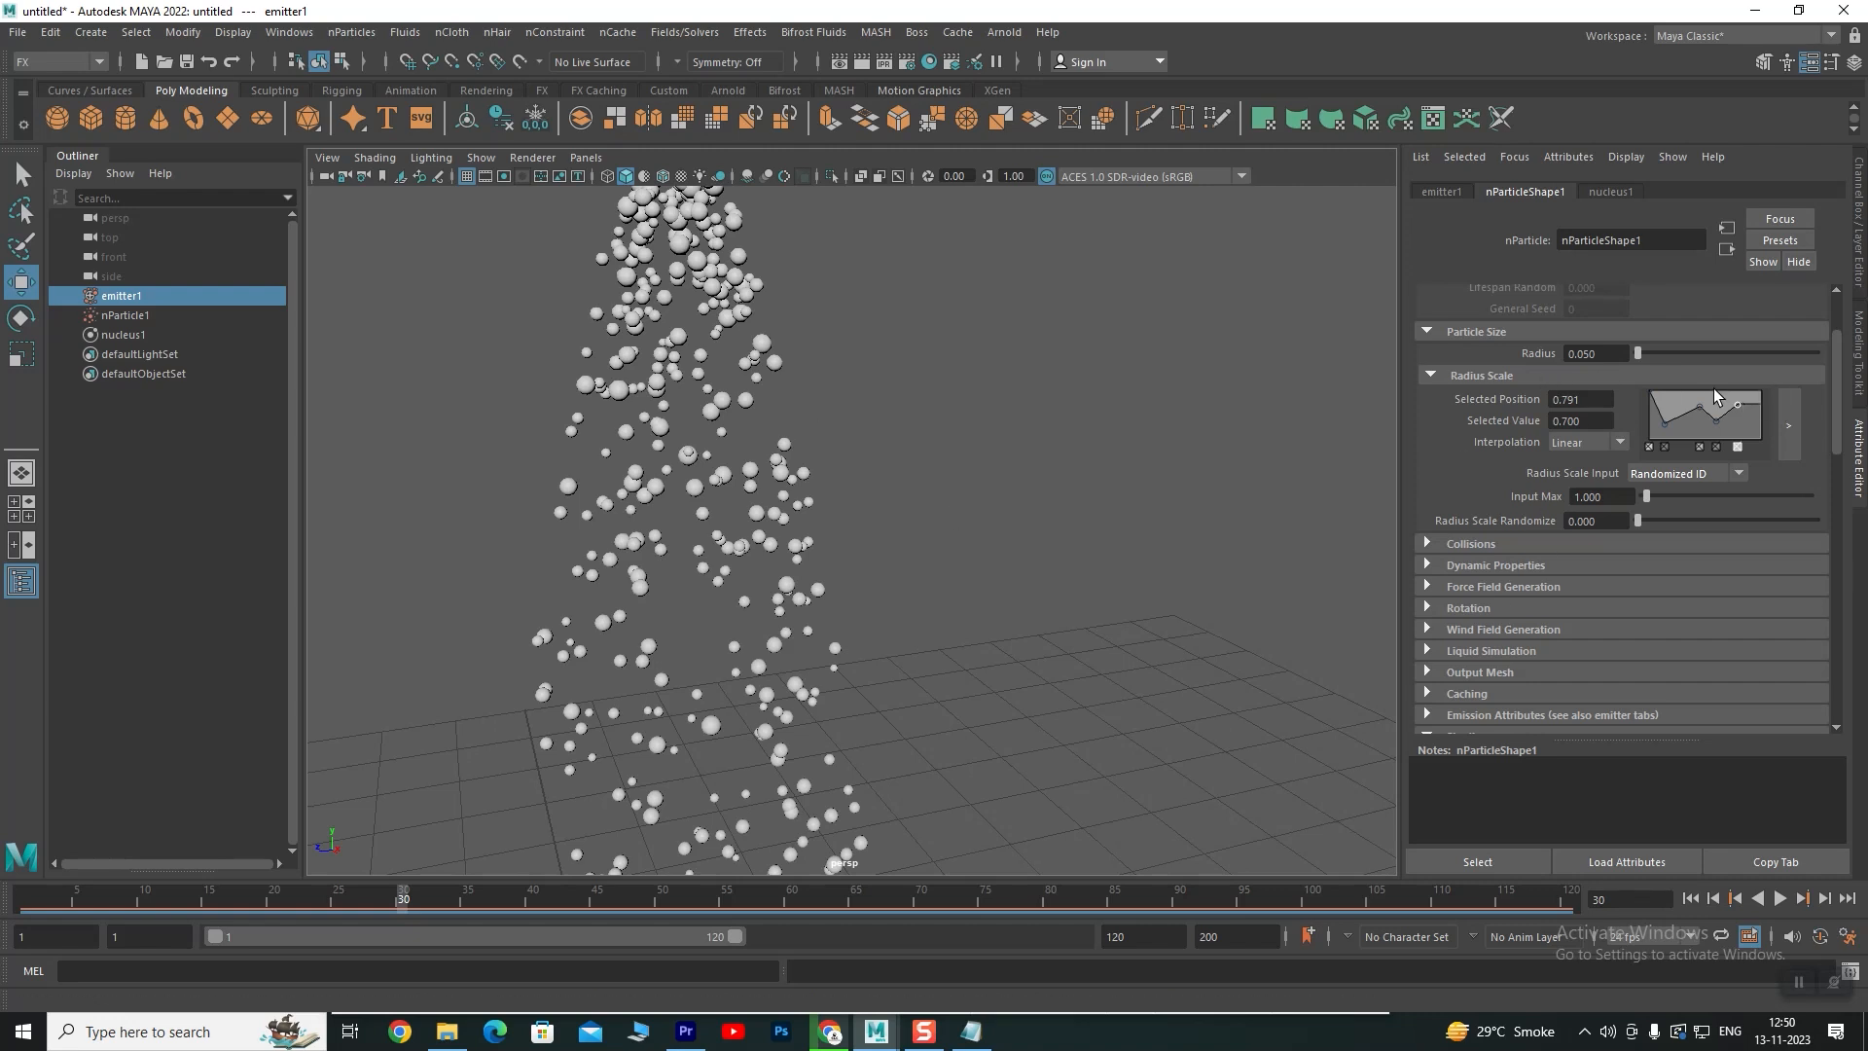
In the enlarged Radius Scale graph, add a point at about 0.26 with value 0.72 and move the second dip to about 0.587, 0.318 with Smooth interpolation
{"action": "left_click", "coordinate": [1788, 425]}
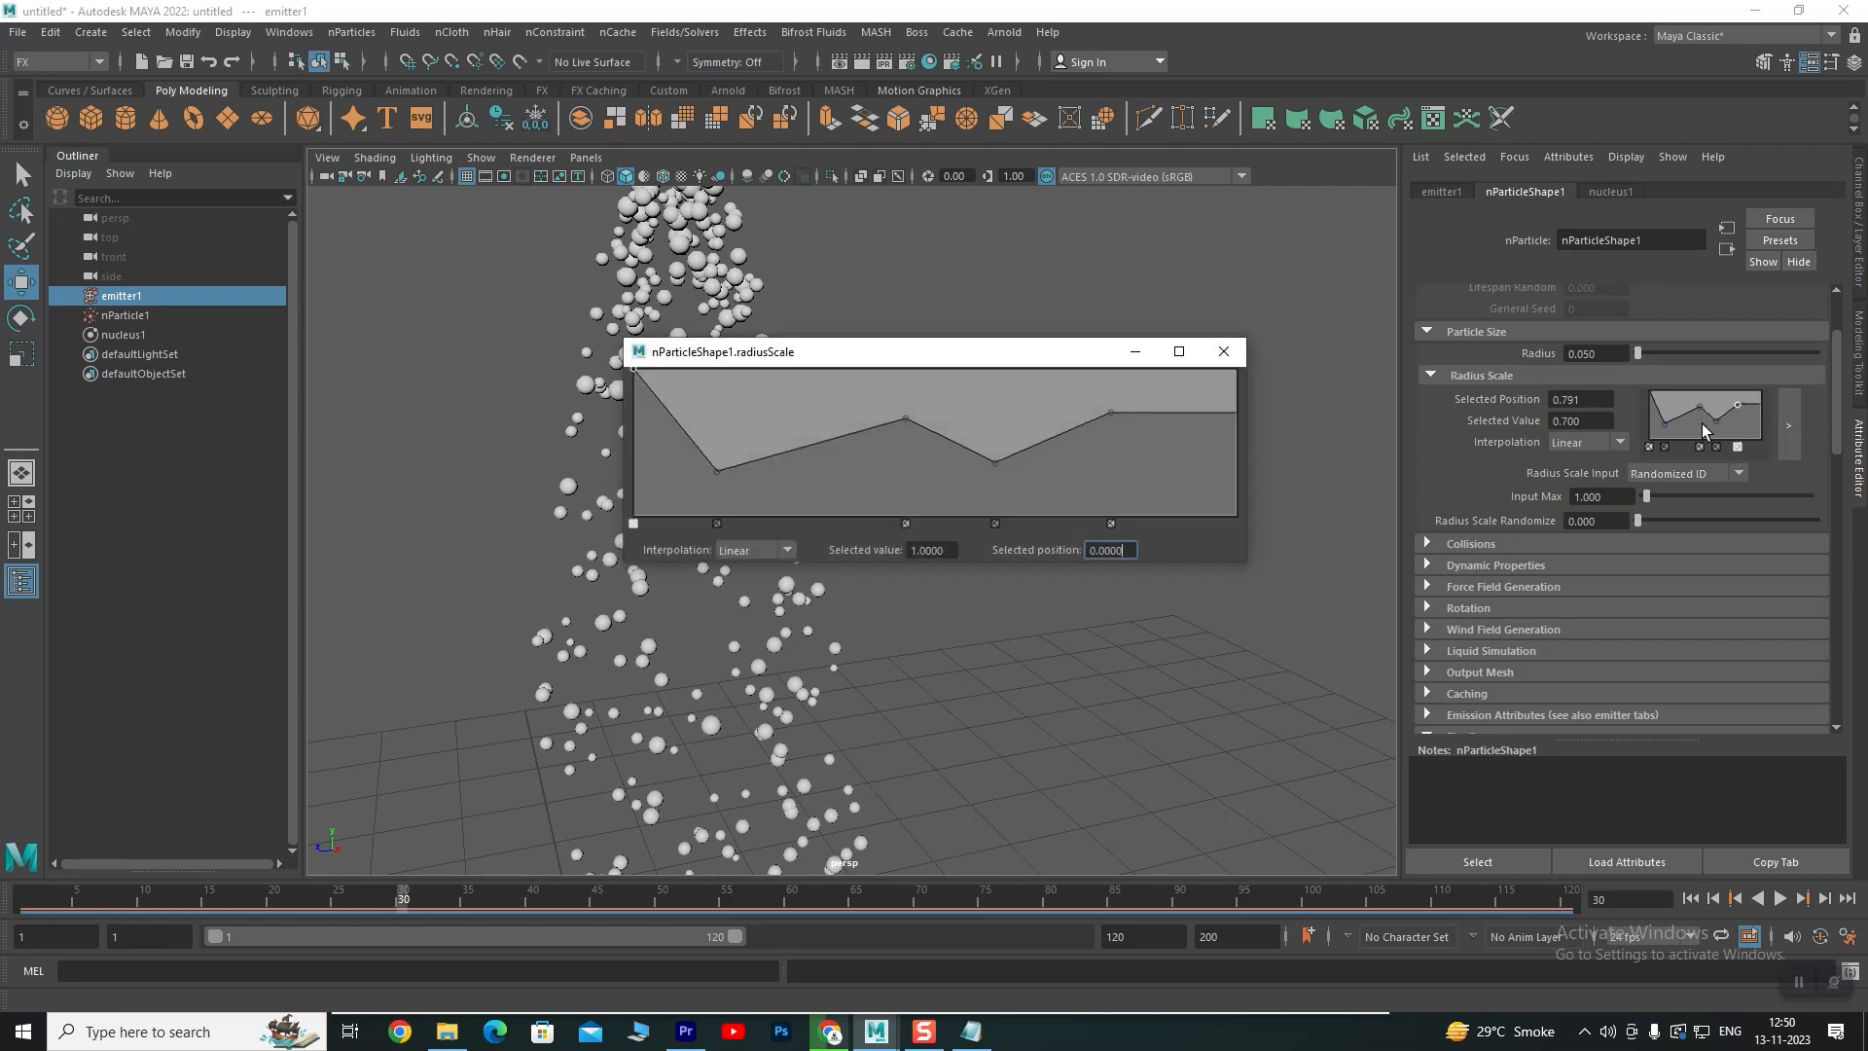
{"action": "left_click_drag", "start_coordinate": [803, 429], "coordinate": [789, 410]}
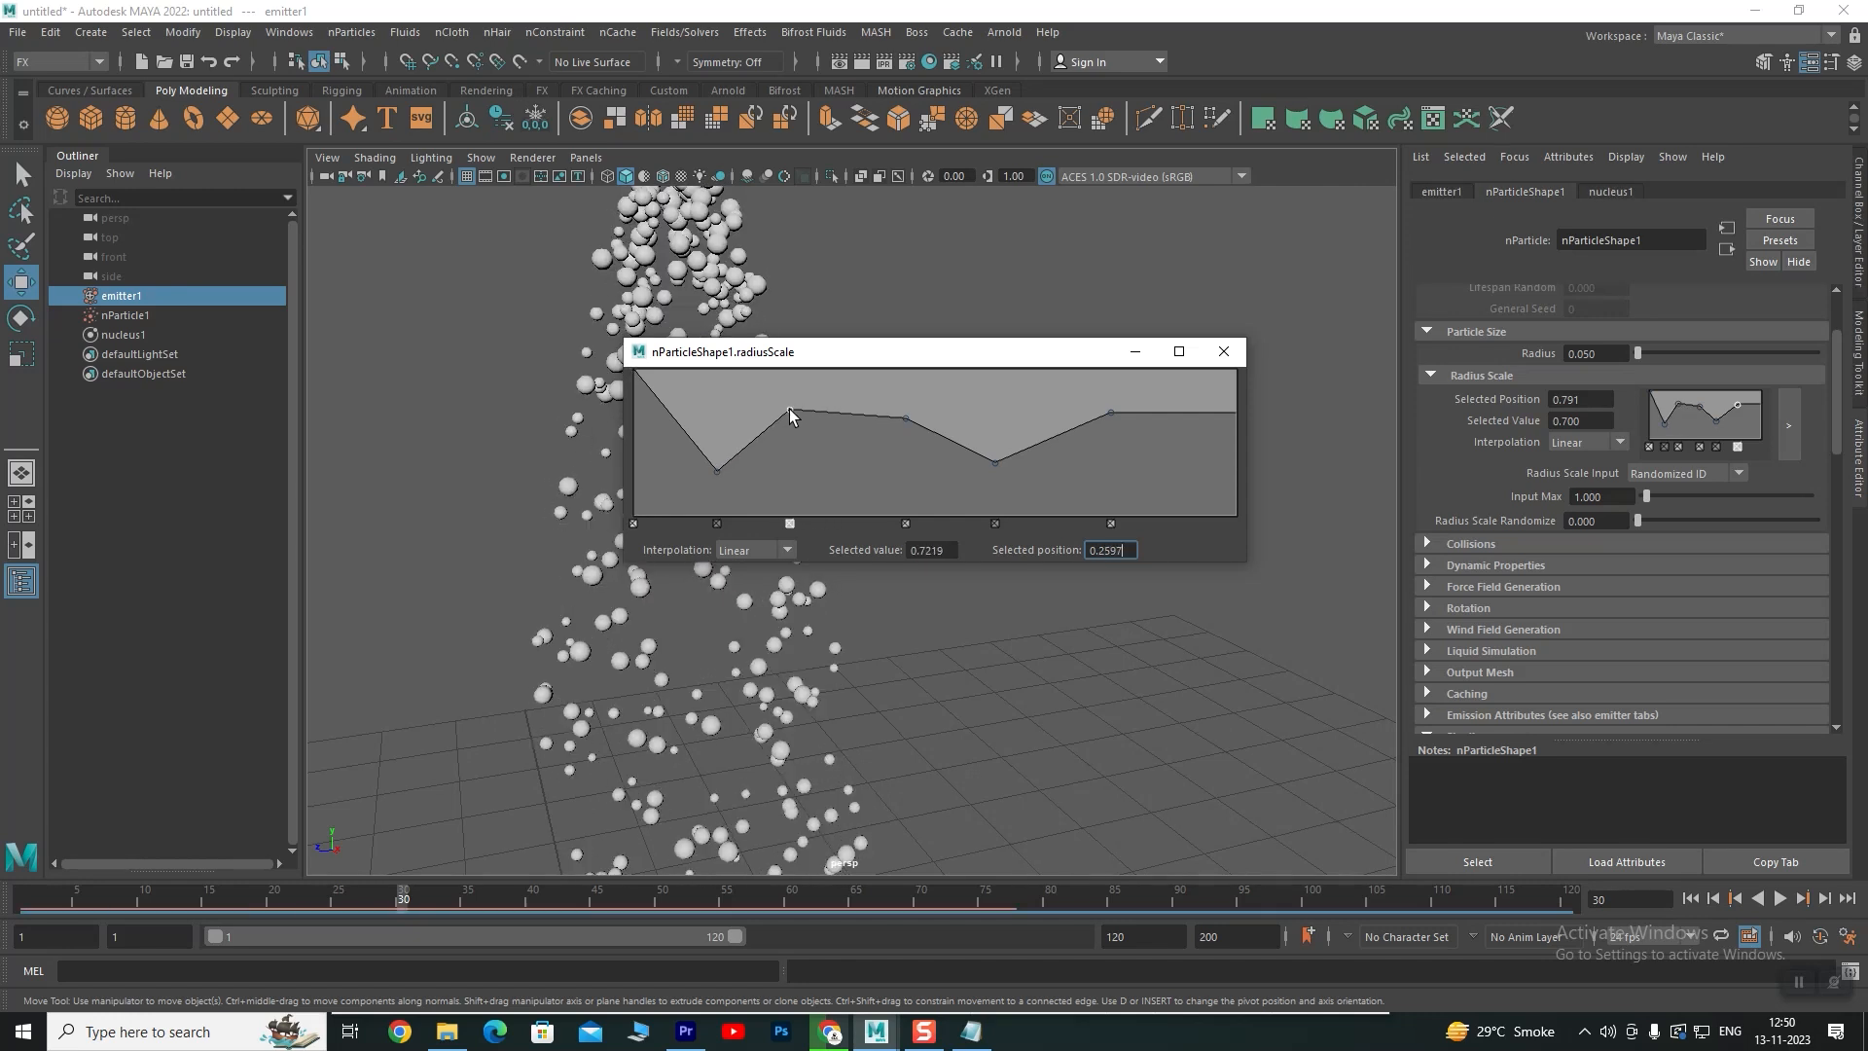
{"action": "left_click_drag", "start_coordinate": [994, 462], "coordinate": [987, 471]}
{"action": "left_click", "coordinate": [751, 550]}
{"action": "left_click", "coordinate": [752, 613]}
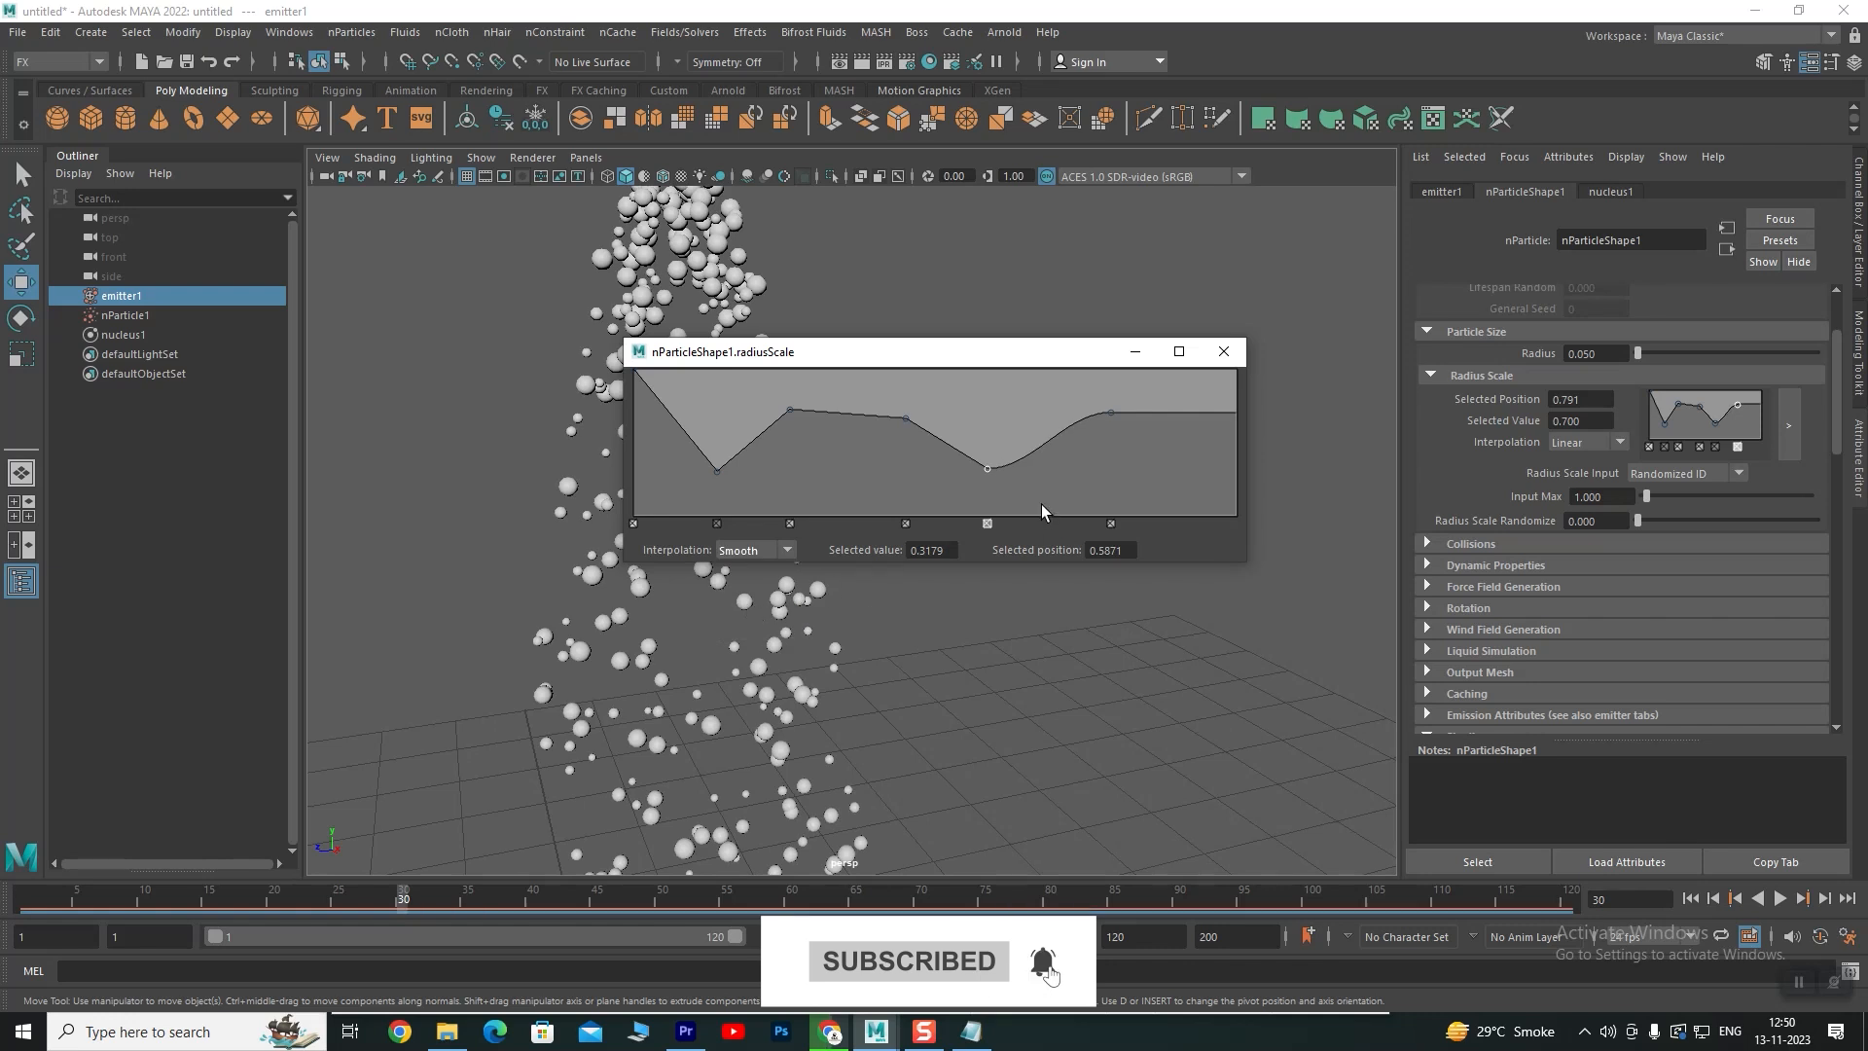
Add a smooth point before the second dip of the radius scale curve, at about position 0.513 with value 0.543
{"action": "left_click", "coordinate": [961, 445]}
{"action": "left_click_drag", "start_coordinate": [961, 443], "coordinate": [942, 440]}
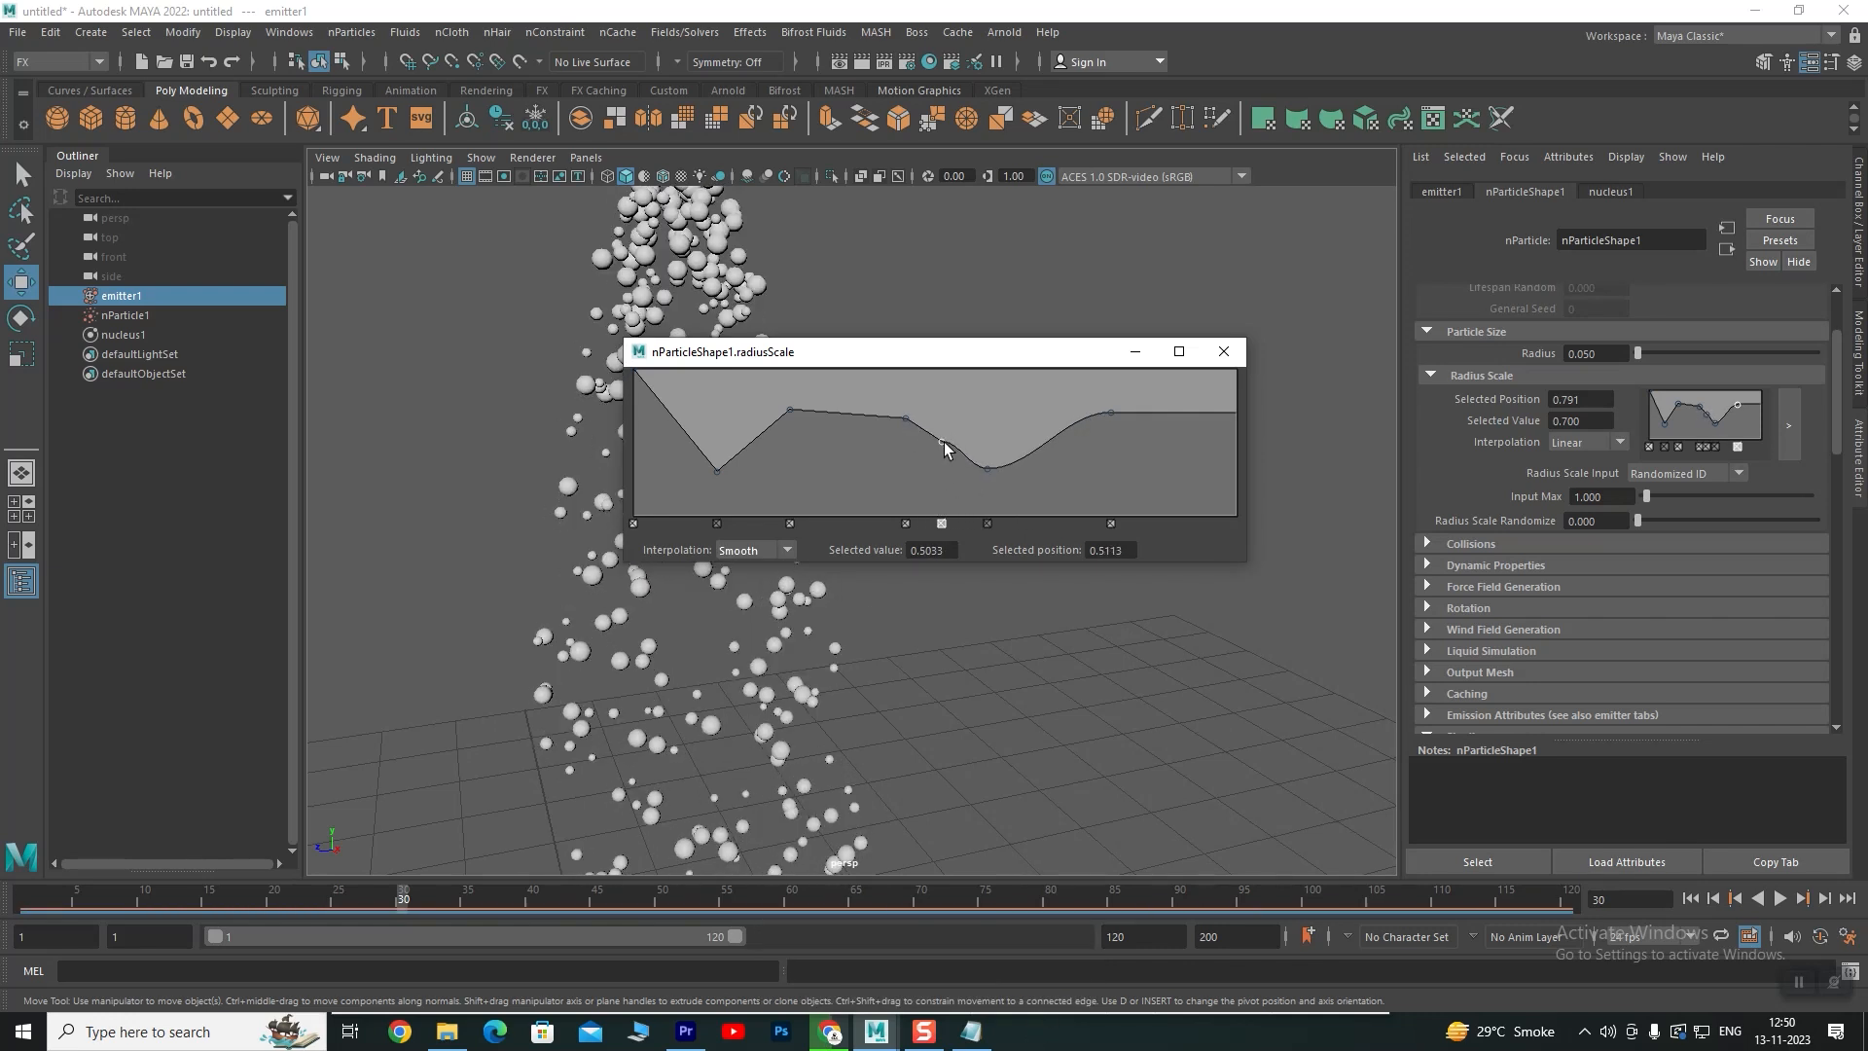
{"action": "key", "text": "Delete"}
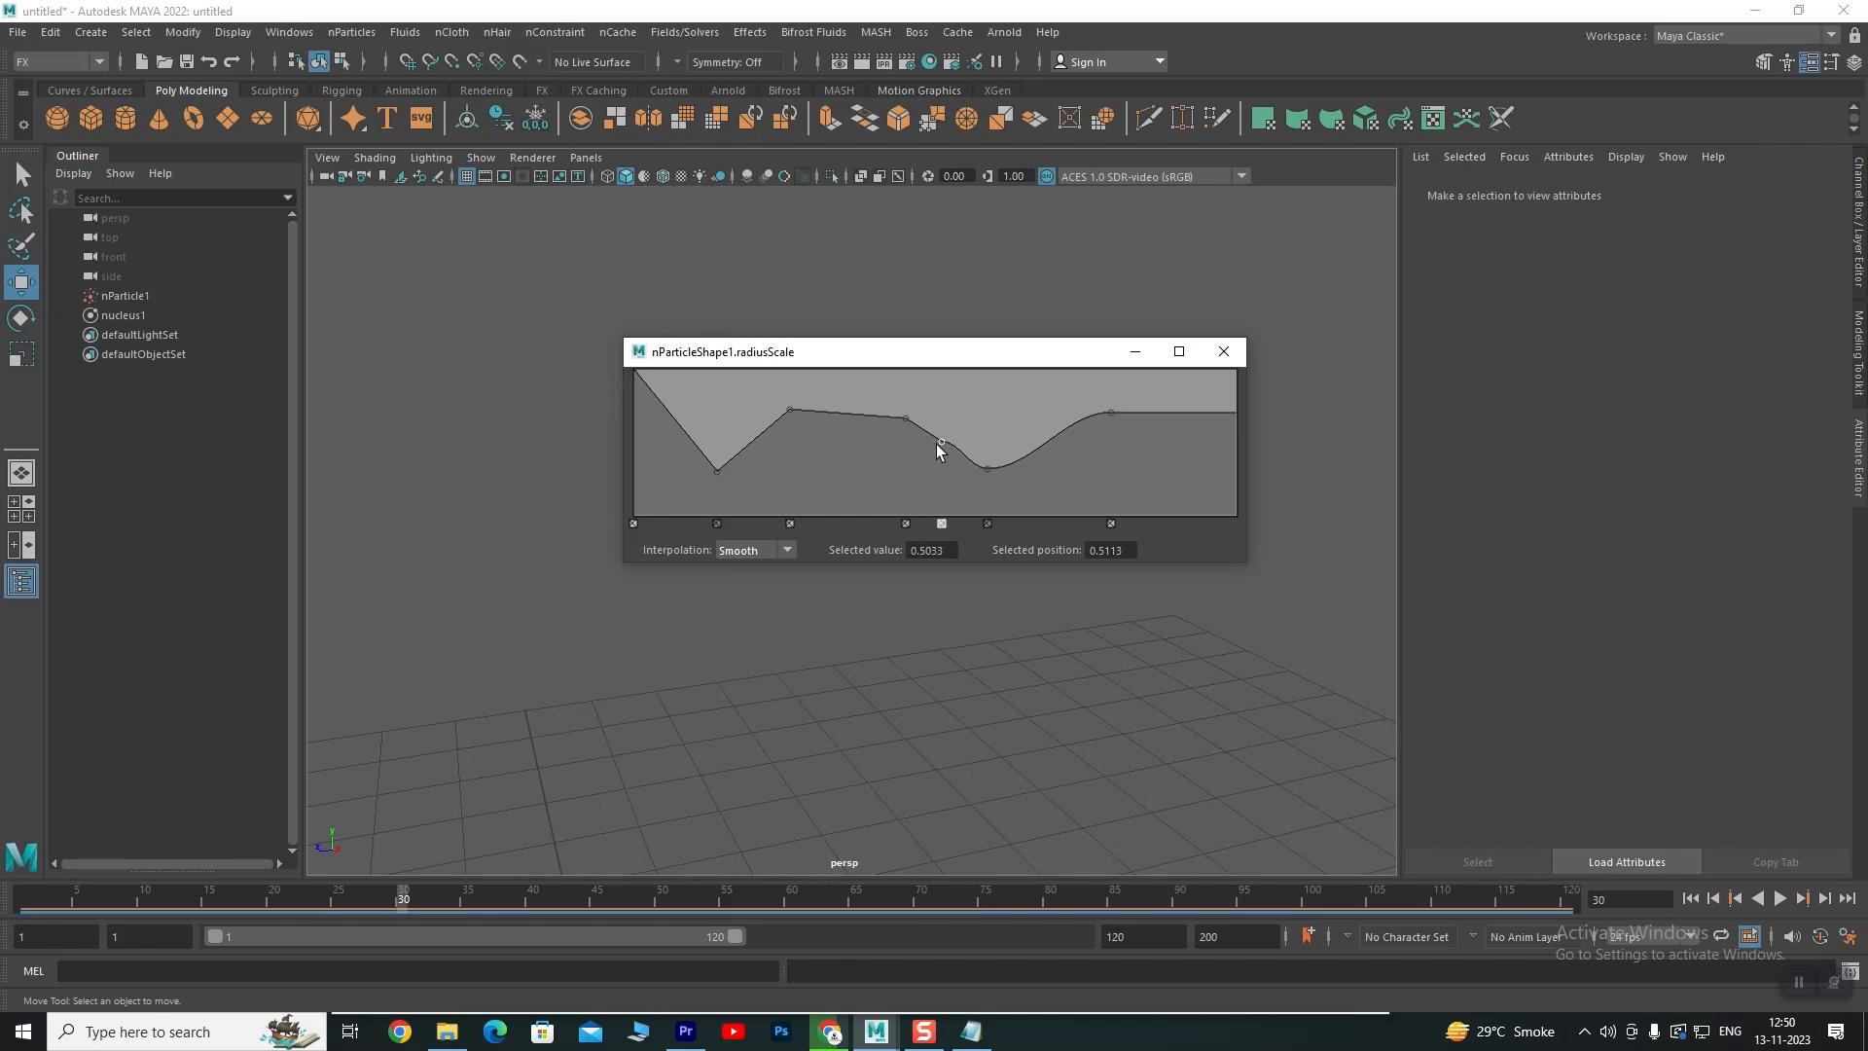
{"action": "key", "text": "ctrl+z"}
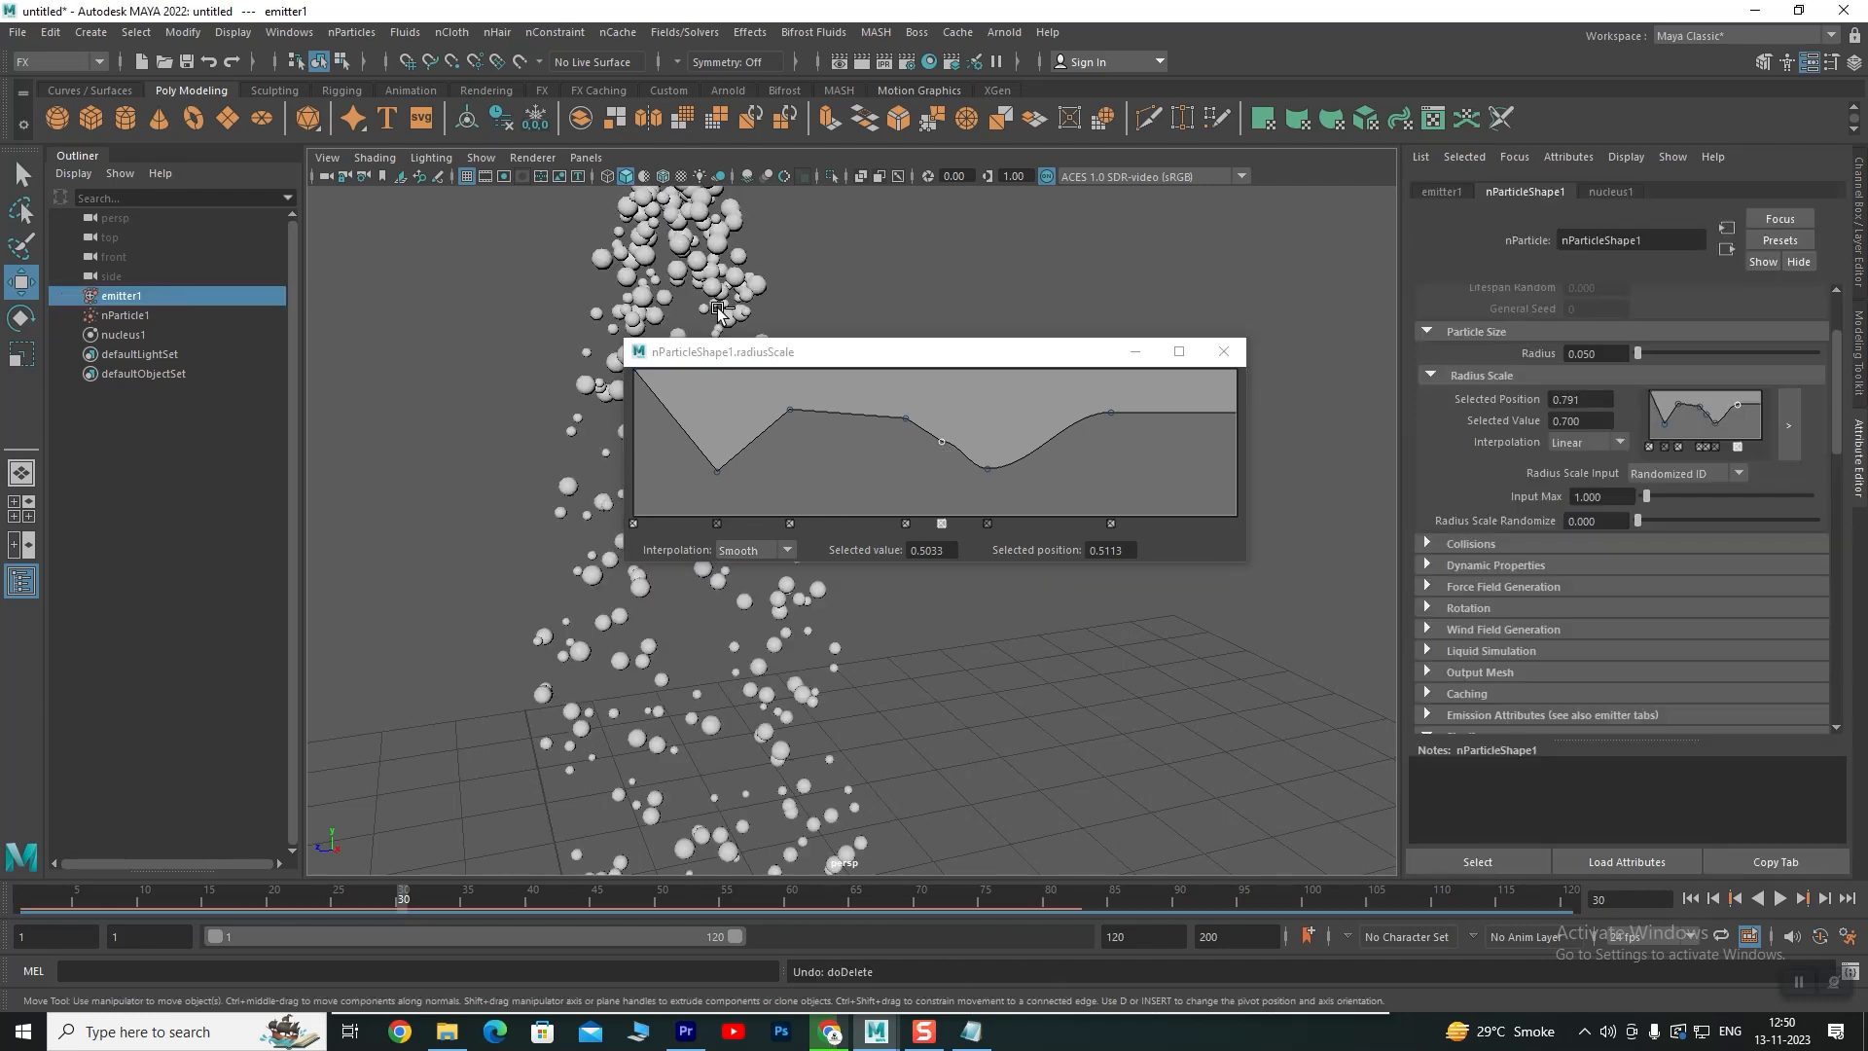
{"action": "left_click_drag", "start_coordinate": [939, 439], "coordinate": [942, 435]}
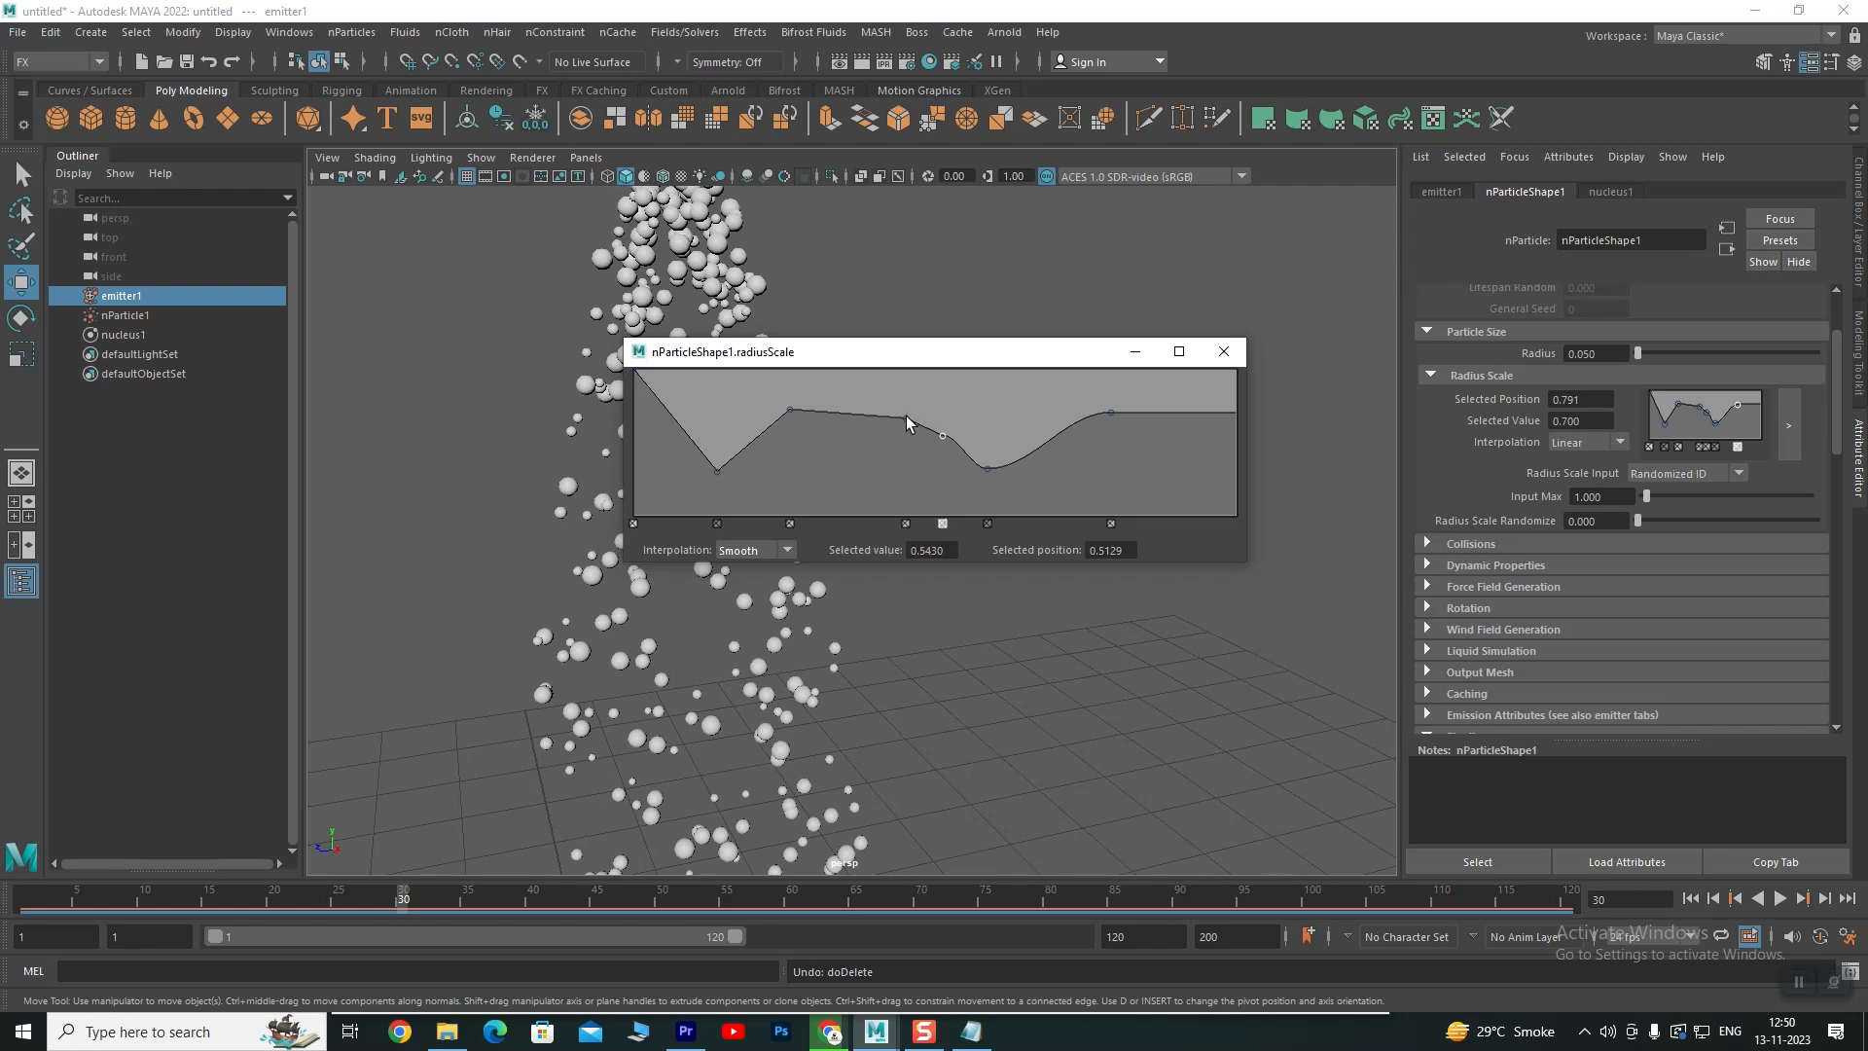
Set Smooth interpolation on the radius scale points at about 0.452 and 0.26, shift the latter slightly lower, and close the graph
{"action": "left_click", "coordinate": [905, 419]}
{"action": "left_click", "coordinate": [739, 551]}
{"action": "left_click", "coordinate": [737, 609]}
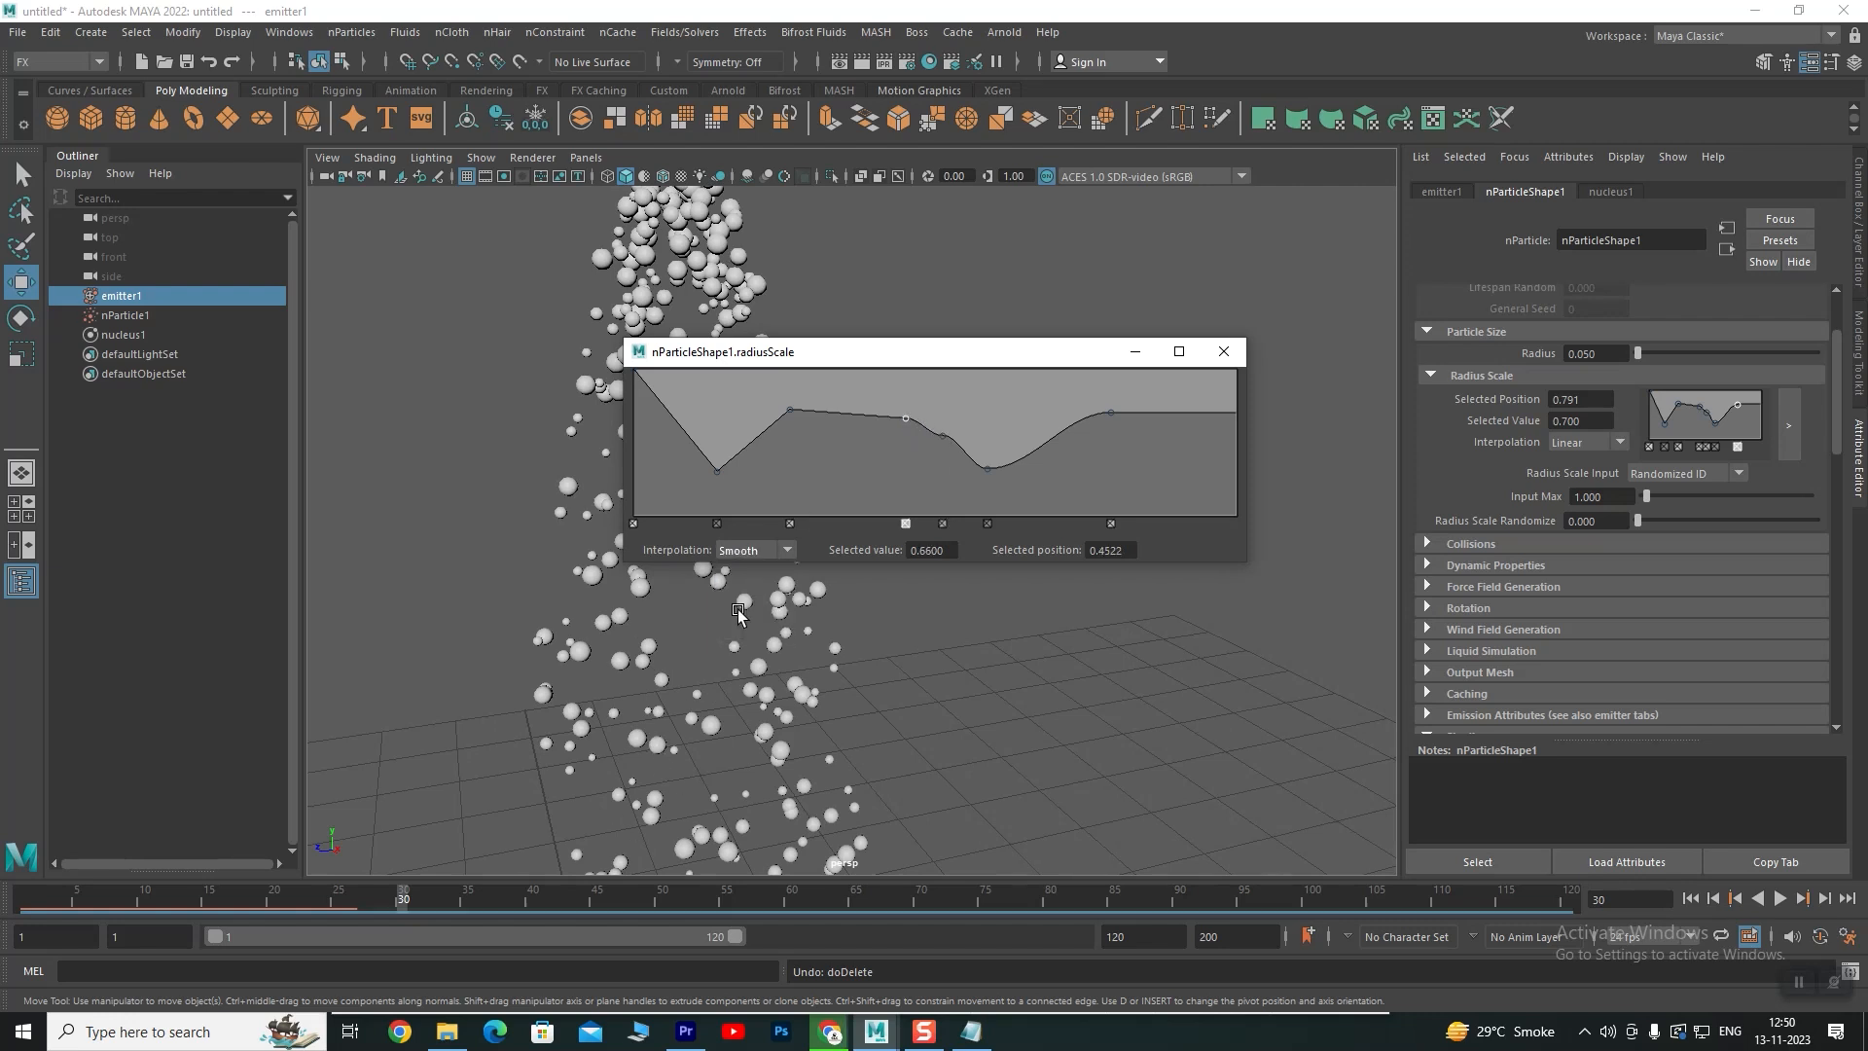
{"action": "left_click", "coordinate": [791, 411]}
{"action": "left_click", "coordinate": [751, 550]}
{"action": "left_click", "coordinate": [736, 609]}
{"action": "mouse_move", "coordinate": [789, 410]}
{"action": "left_mouse_down"}
{"action": "mouse_move", "coordinate": [768, 395]}
{"action": "mouse_move", "coordinate": [786, 387]}
{"action": "mouse_move", "coordinate": [808, 442]}
{"action": "left_mouse_up"}
{"action": "left_click", "coordinate": [1209, 353]}
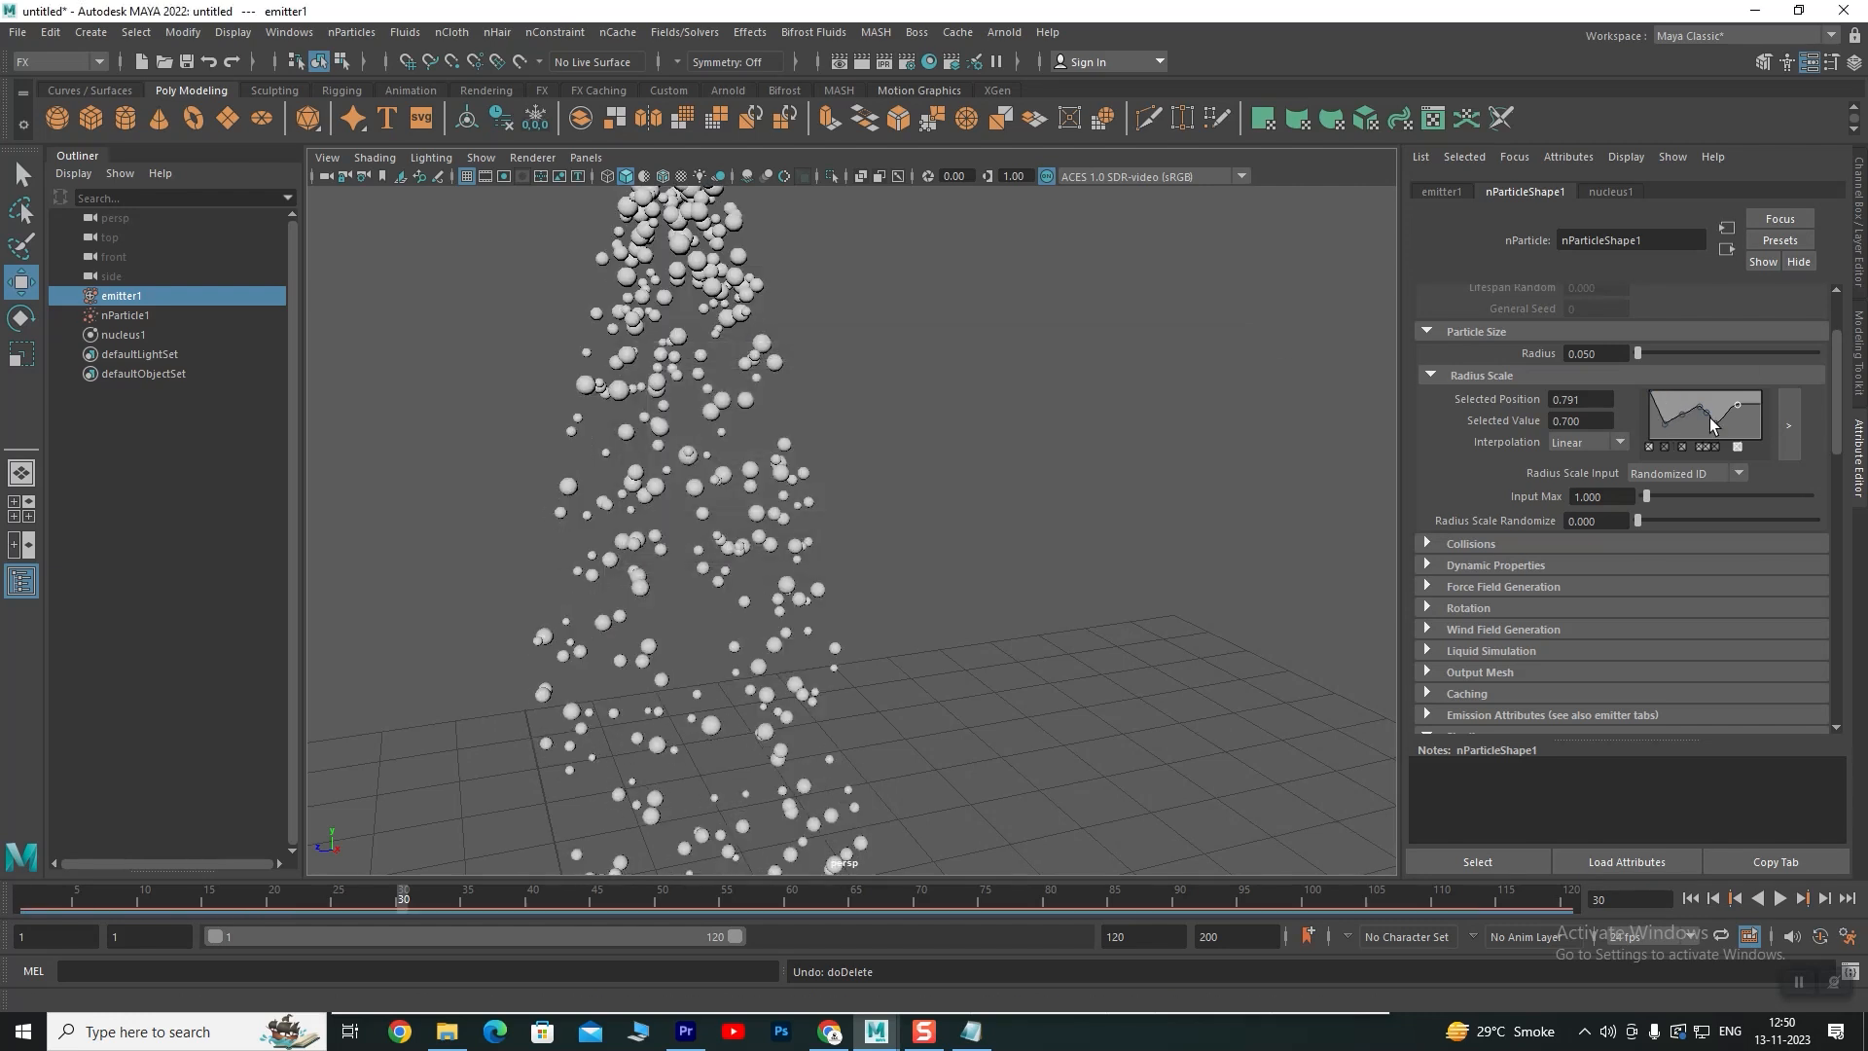
{"action": "left_click", "coordinate": [1430, 376]}
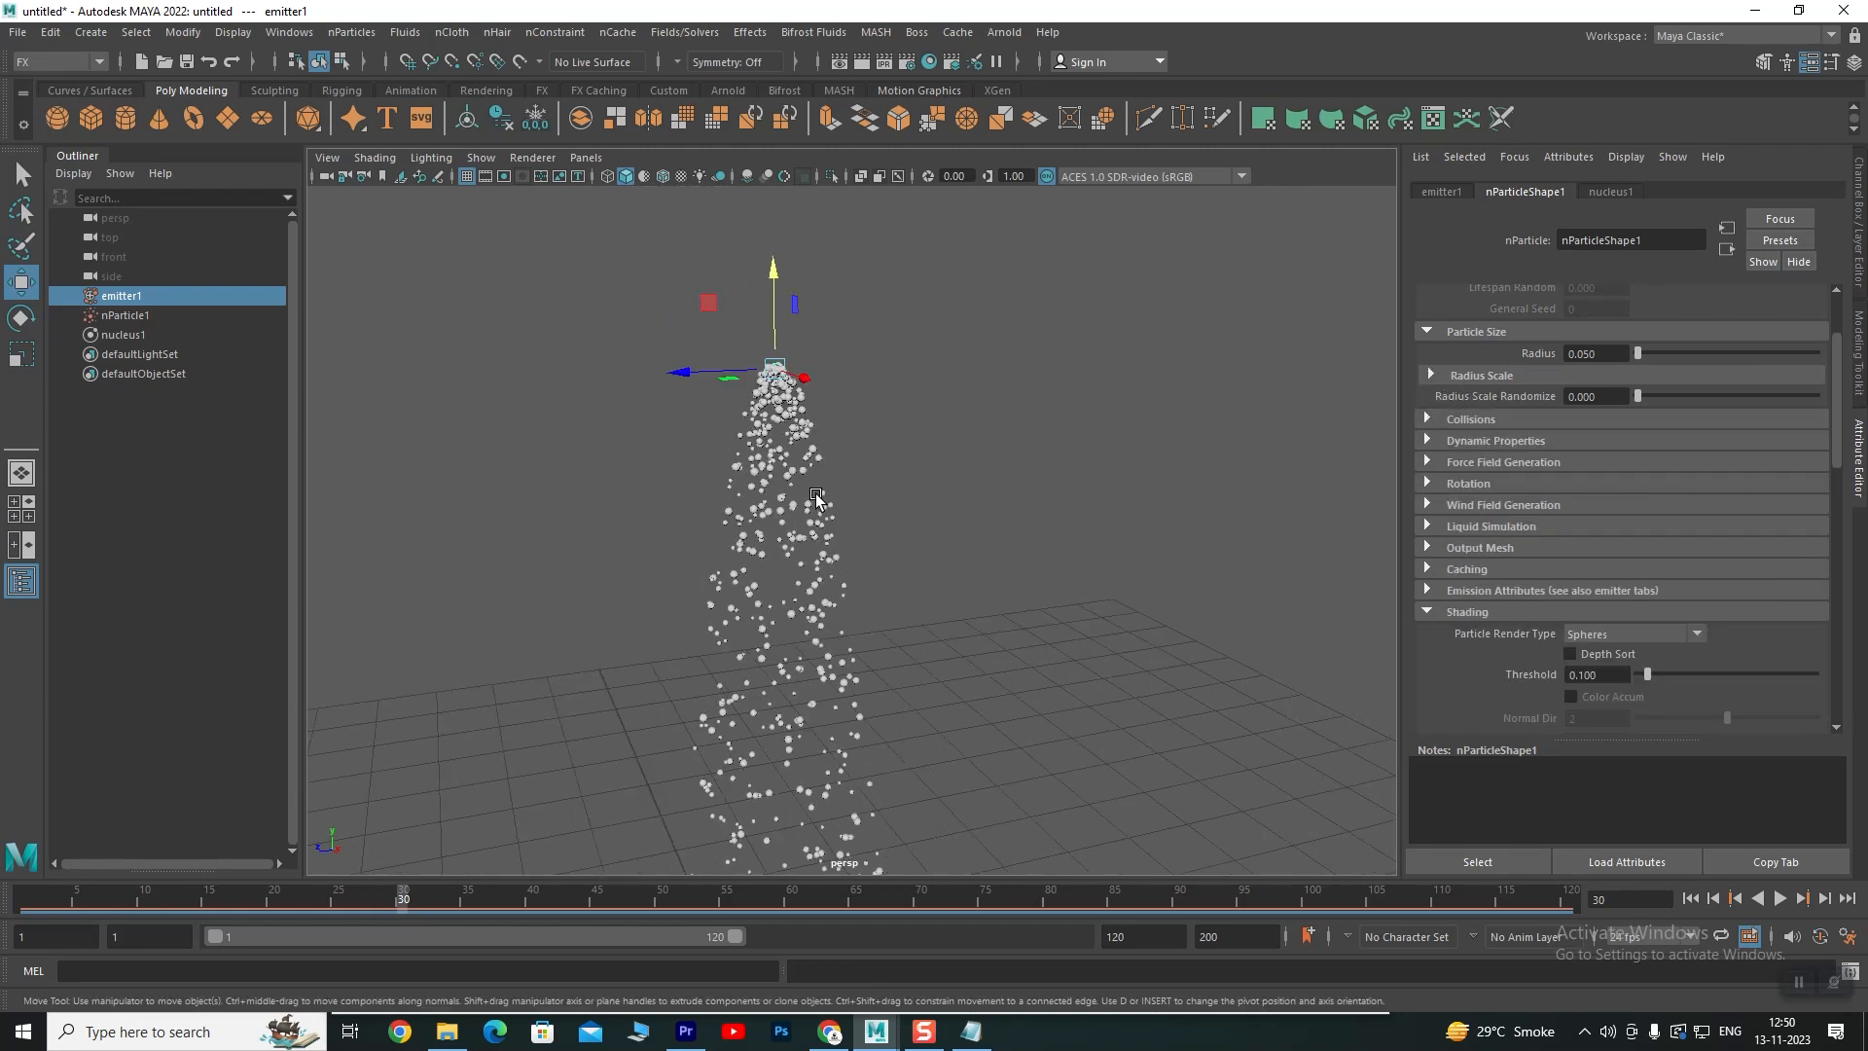
Replay the simulation from the first frame and set the nParticle Radius to 0.1
{"action": "left_click", "coordinate": [1692, 898]}
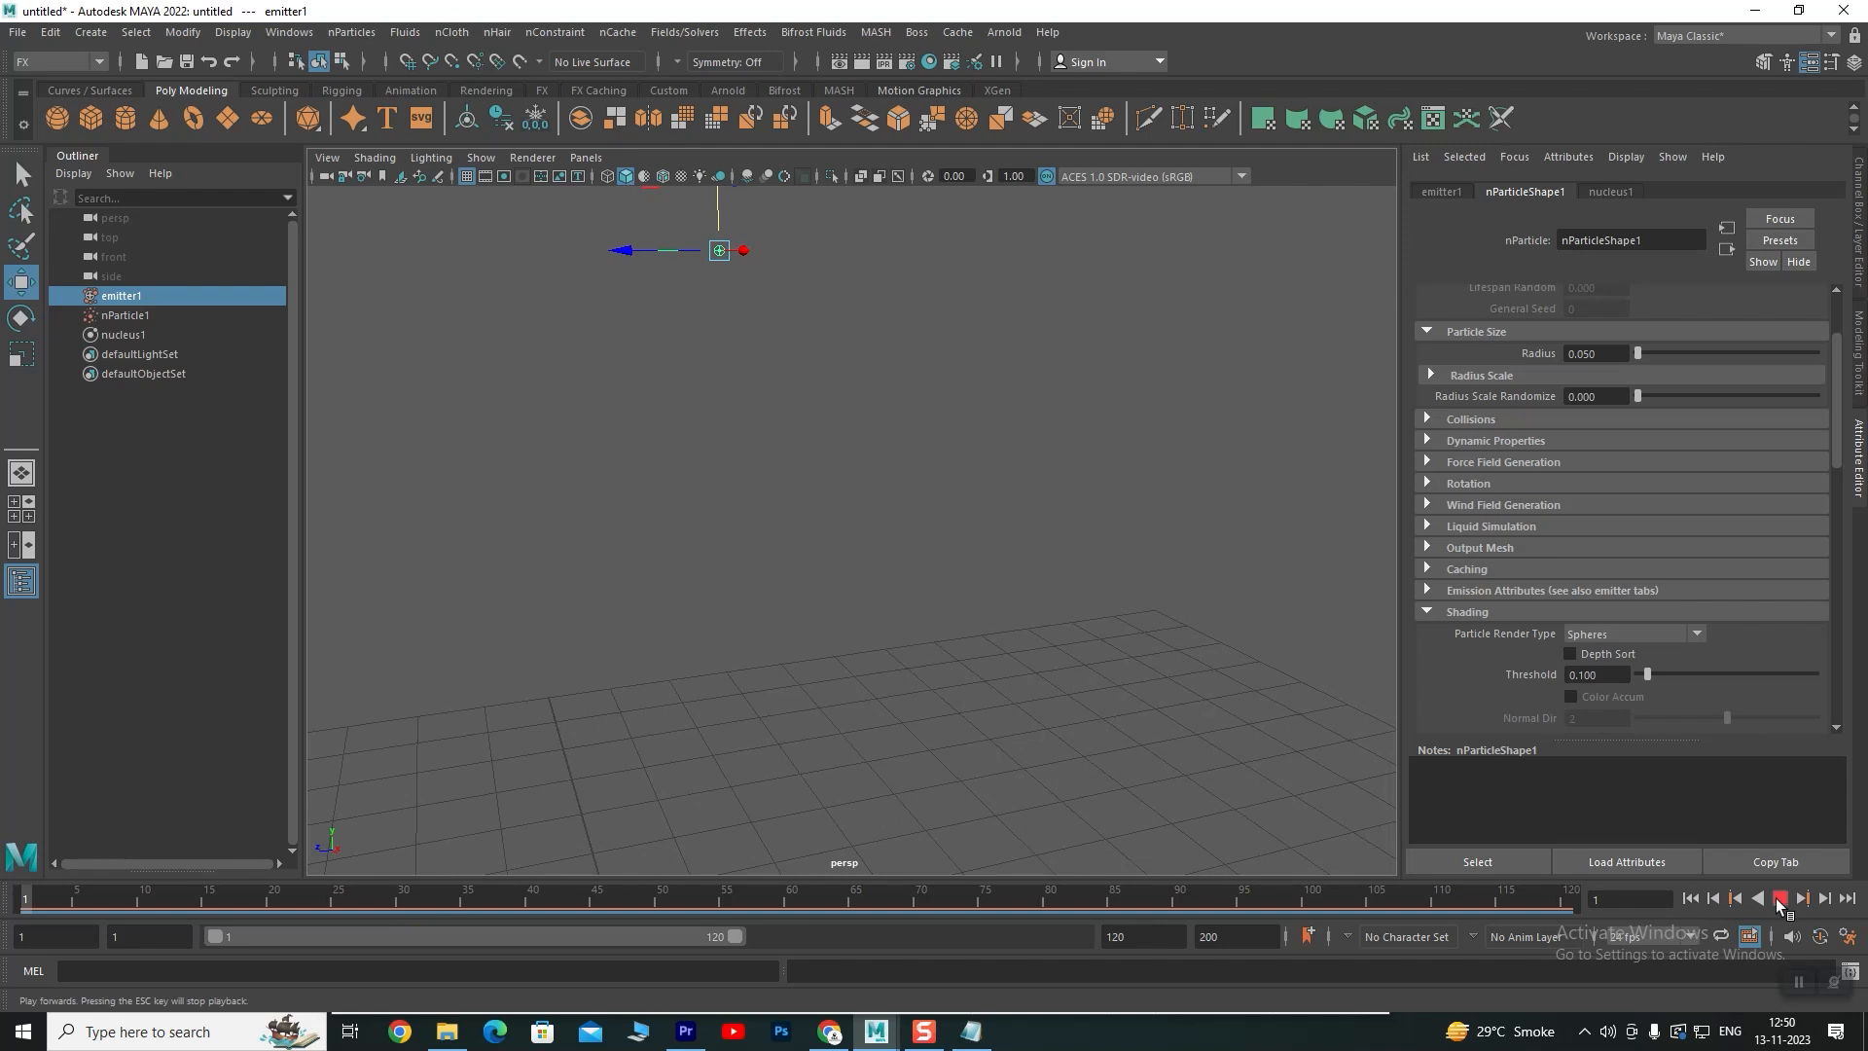
{"action": "left_click", "coordinate": [1777, 898]}
{"action": "left_click_drag", "start_coordinate": [1607, 353], "coordinate": [1549, 354]}
{"action": "type", "text": "."}
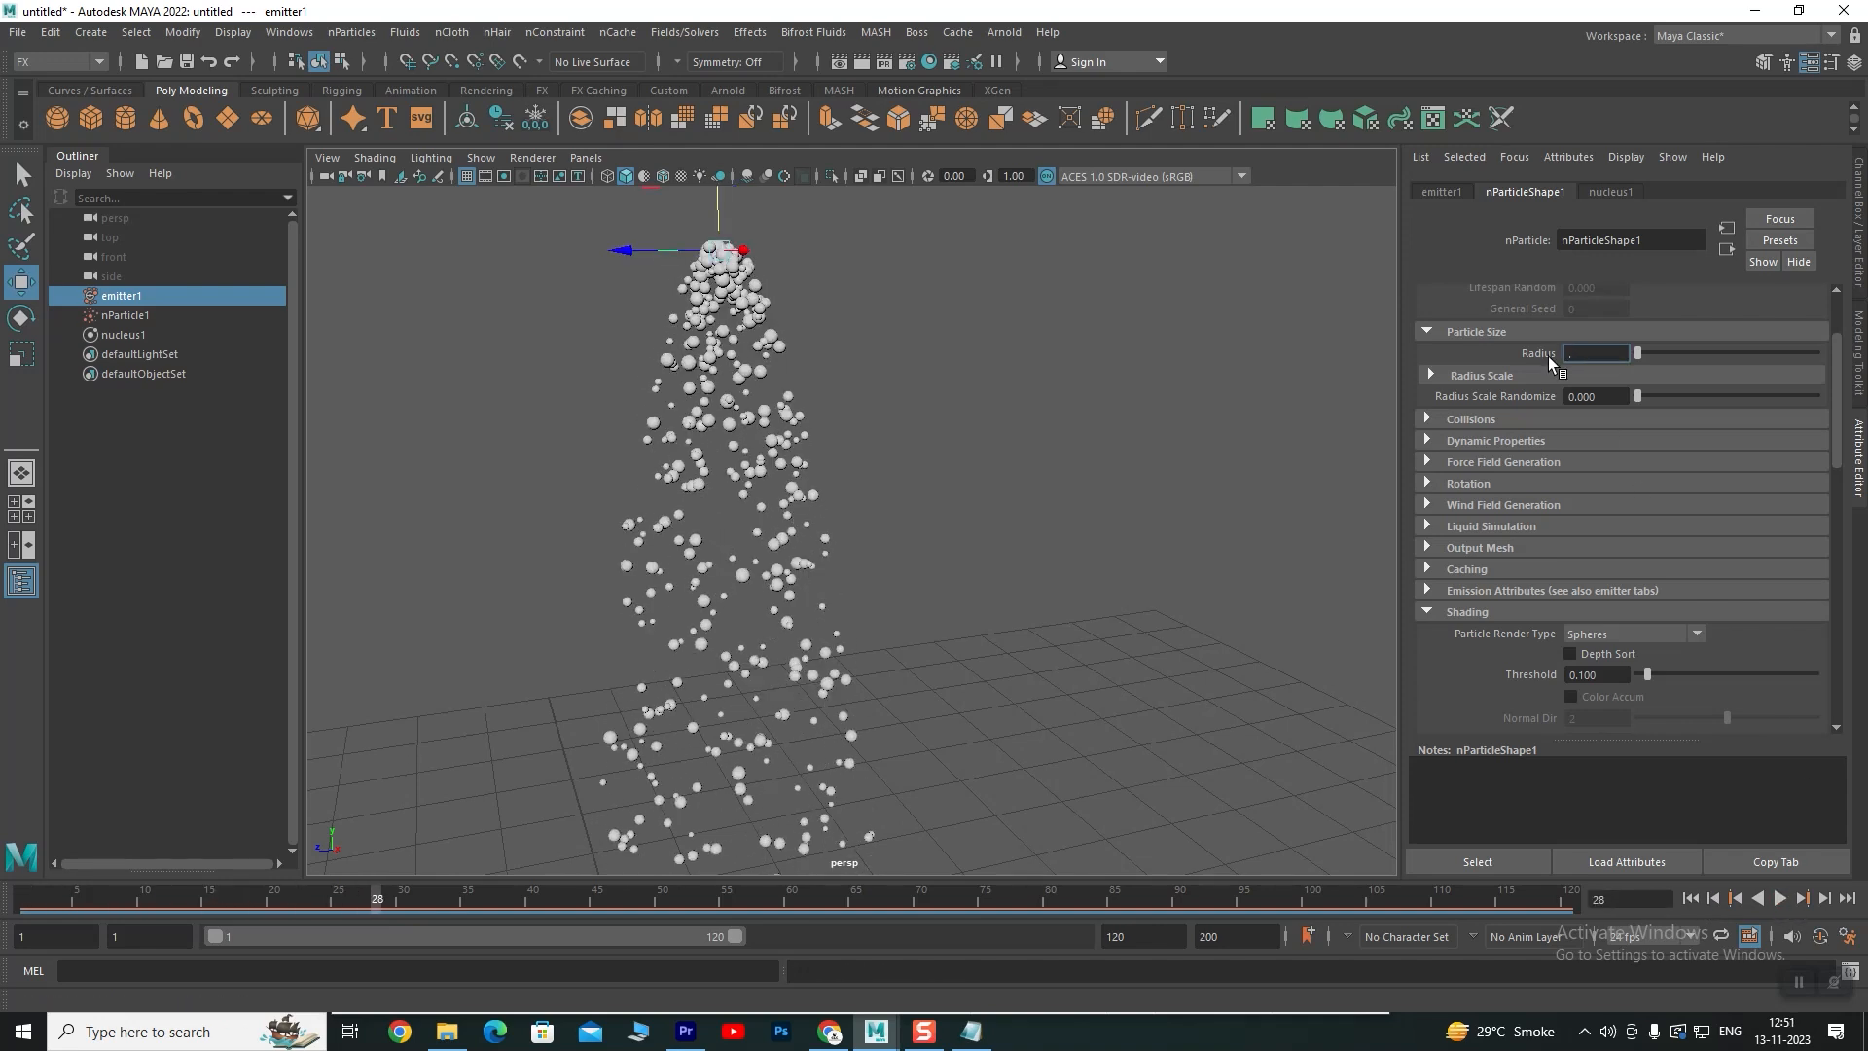
{"action": "type", "text": "1"}
{"action": "key", "text": "Return"}
{"action": "scroll", "coordinate": [632, 510], "scroll_direction": "down", "scroll_amount": 4}
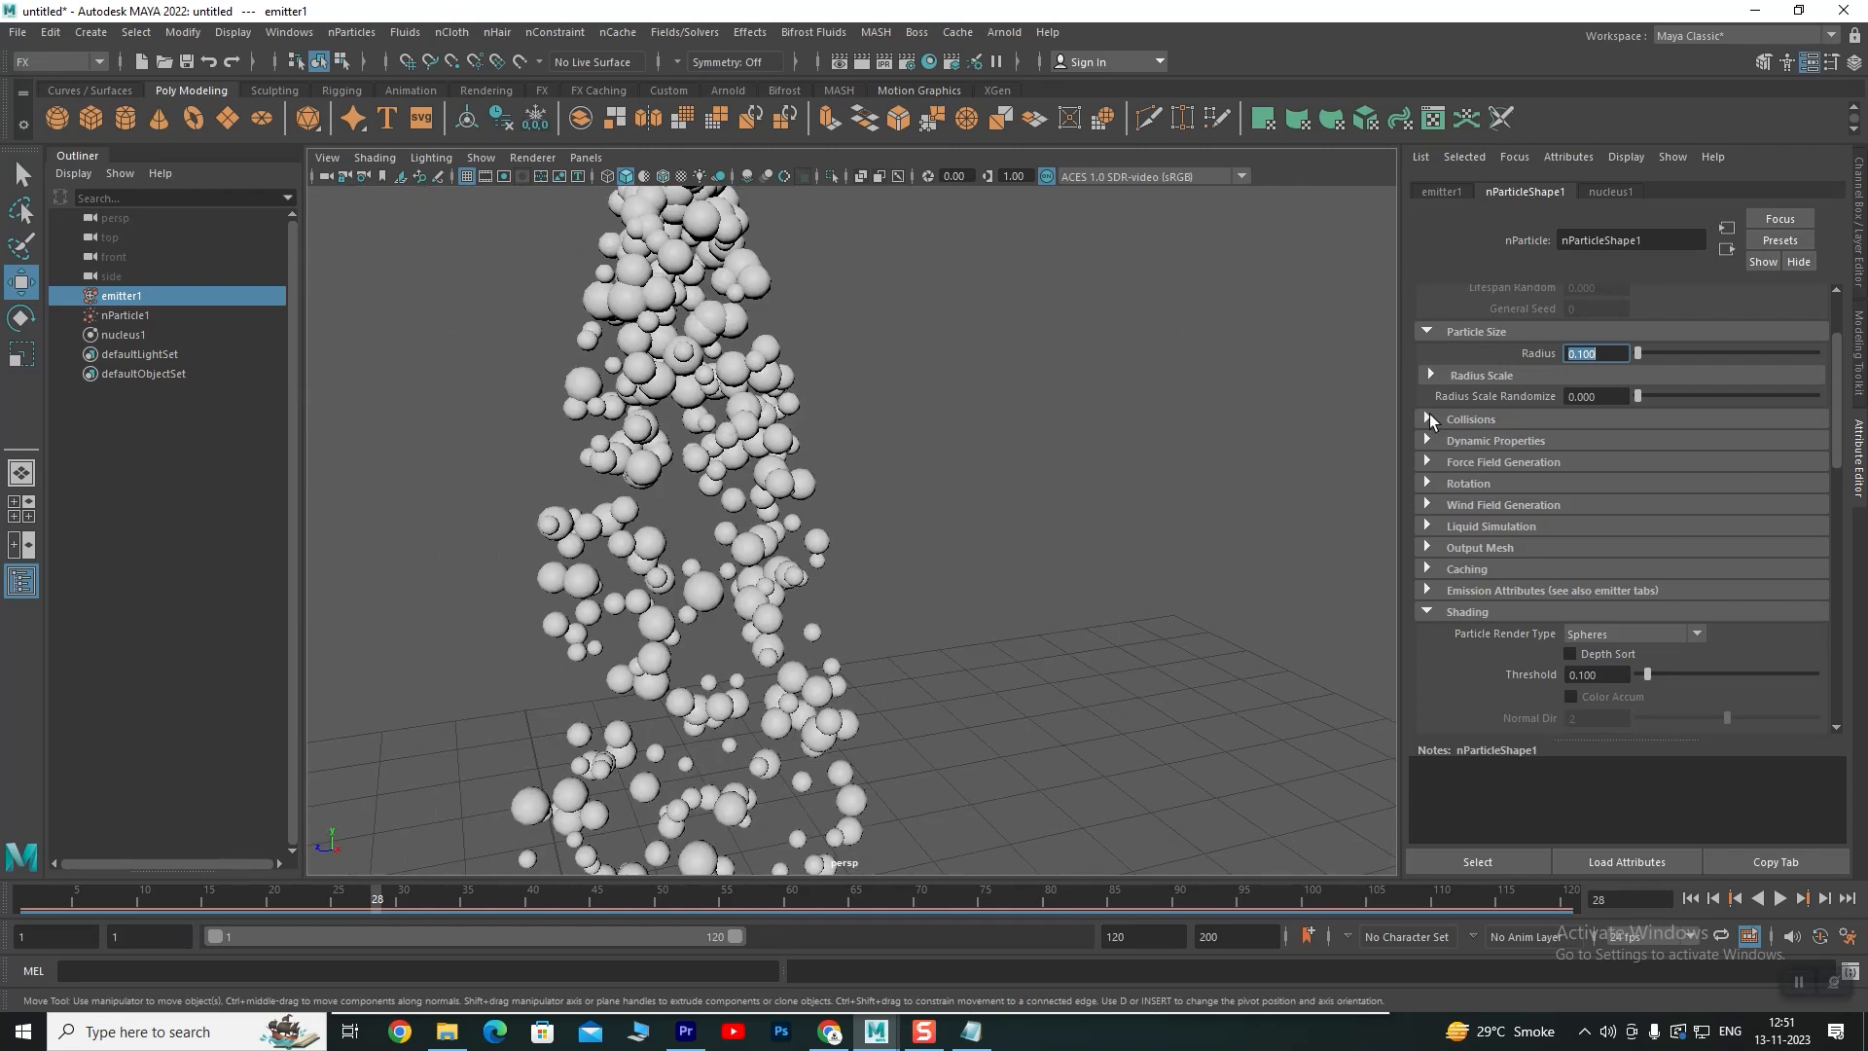
Enable Self Collide in the nParticle's Collisions settings
{"action": "left_click", "coordinate": [1428, 416]}
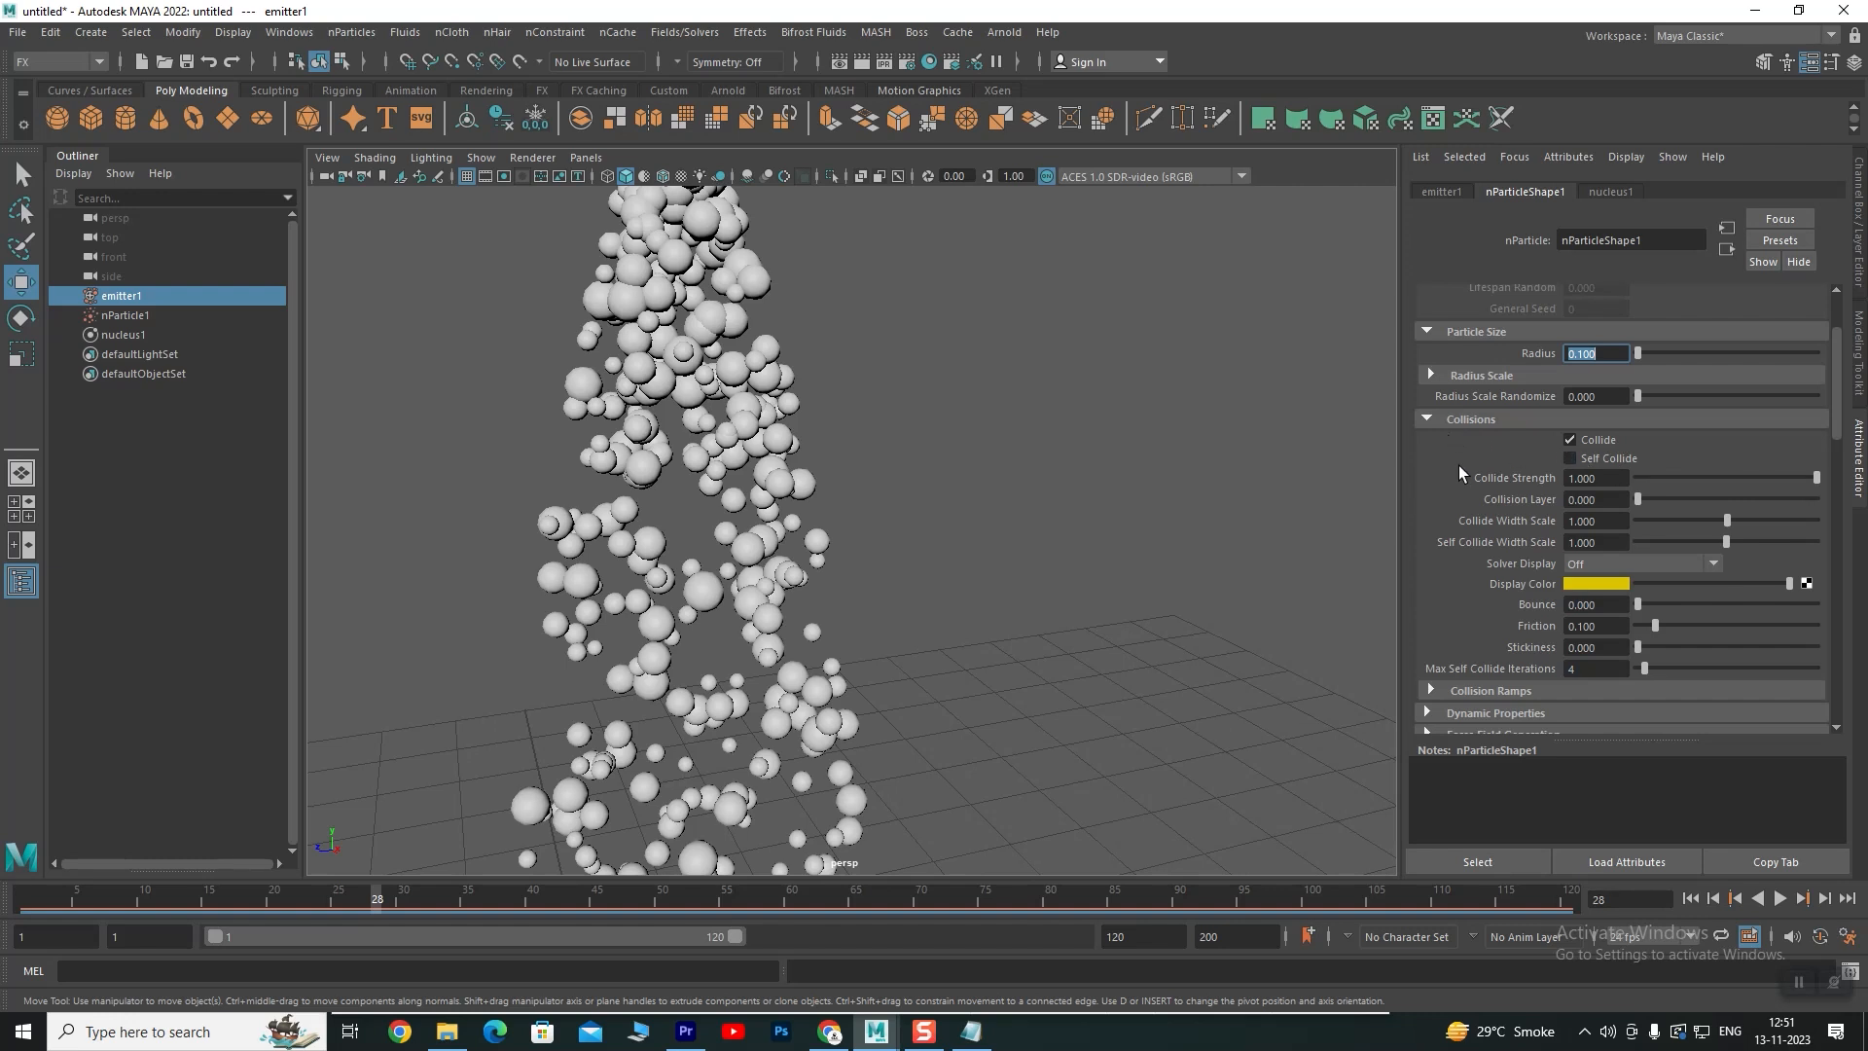
{"action": "scroll", "coordinate": [769, 428], "scroll_direction": "up", "scroll_amount": 3}
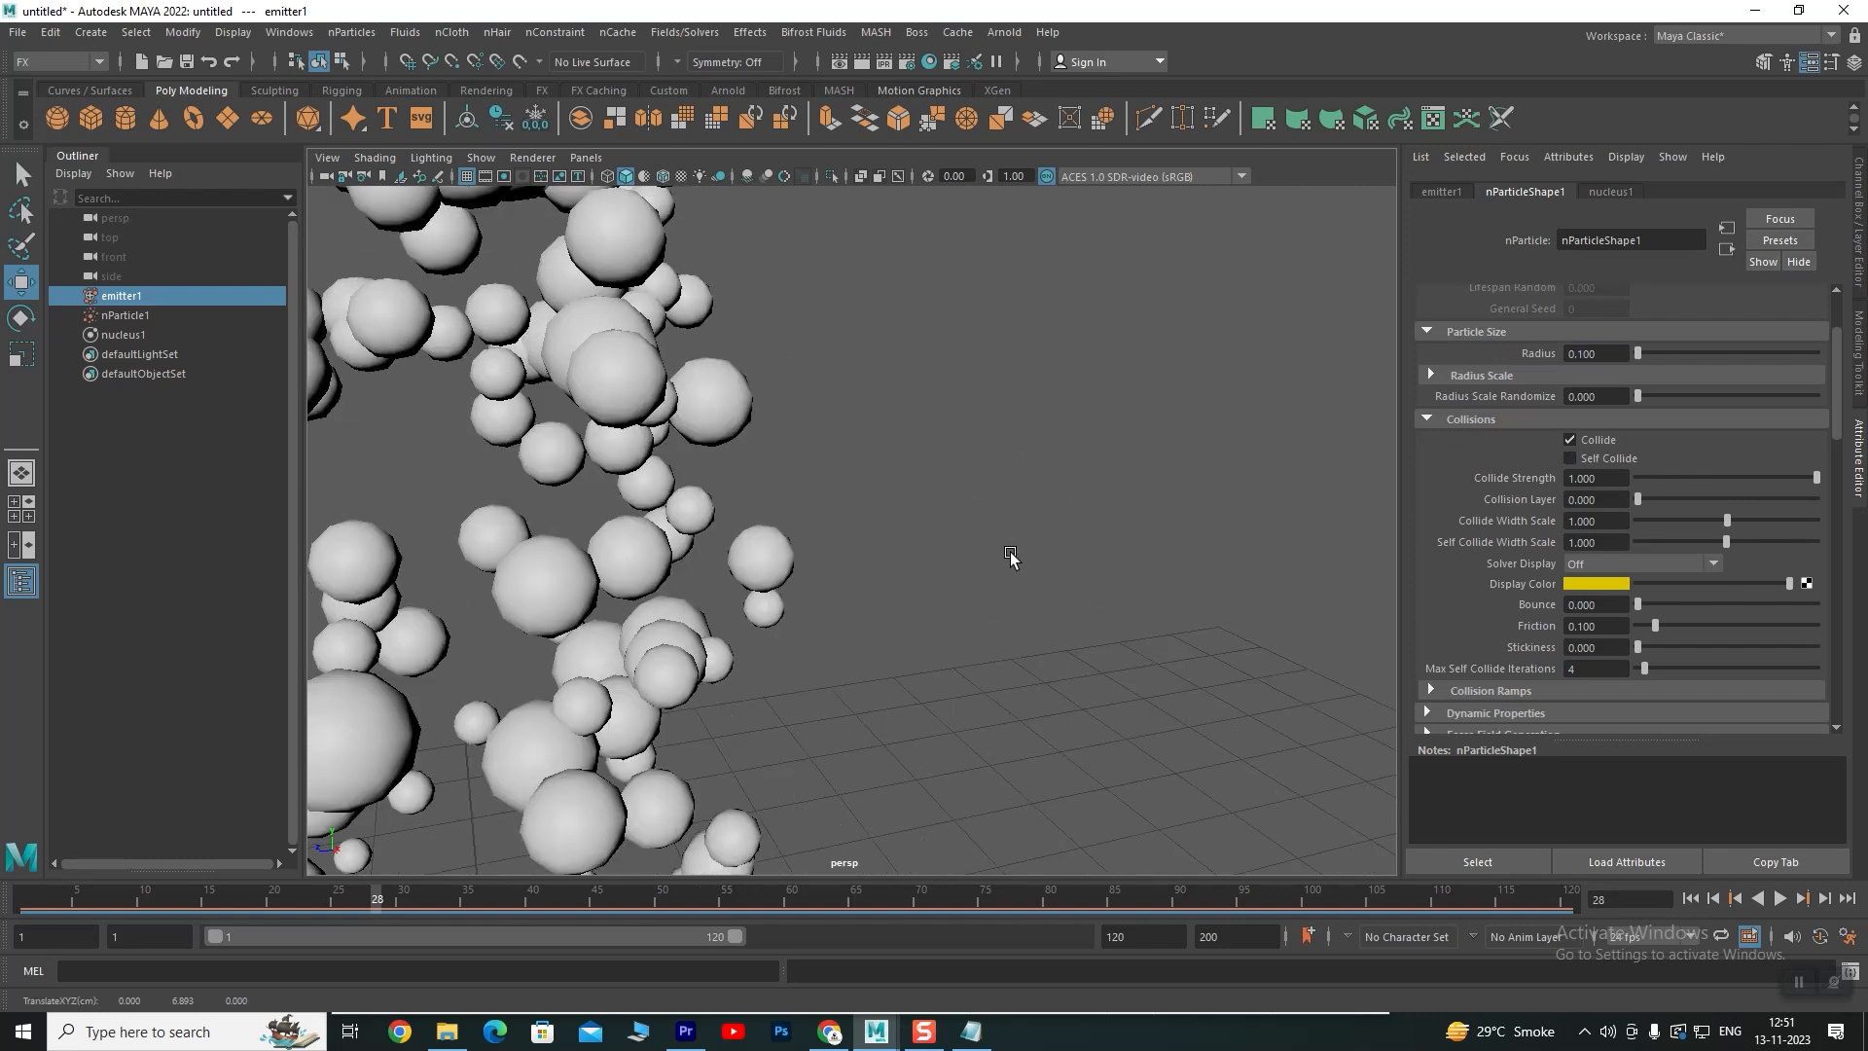
{"action": "scroll", "coordinate": [836, 451], "scroll_direction": "down", "scroll_amount": 3}
{"action": "middle_click_drag", "start_coordinate": [812, 436], "coordinate": [1034, 752], "text": "alt"}
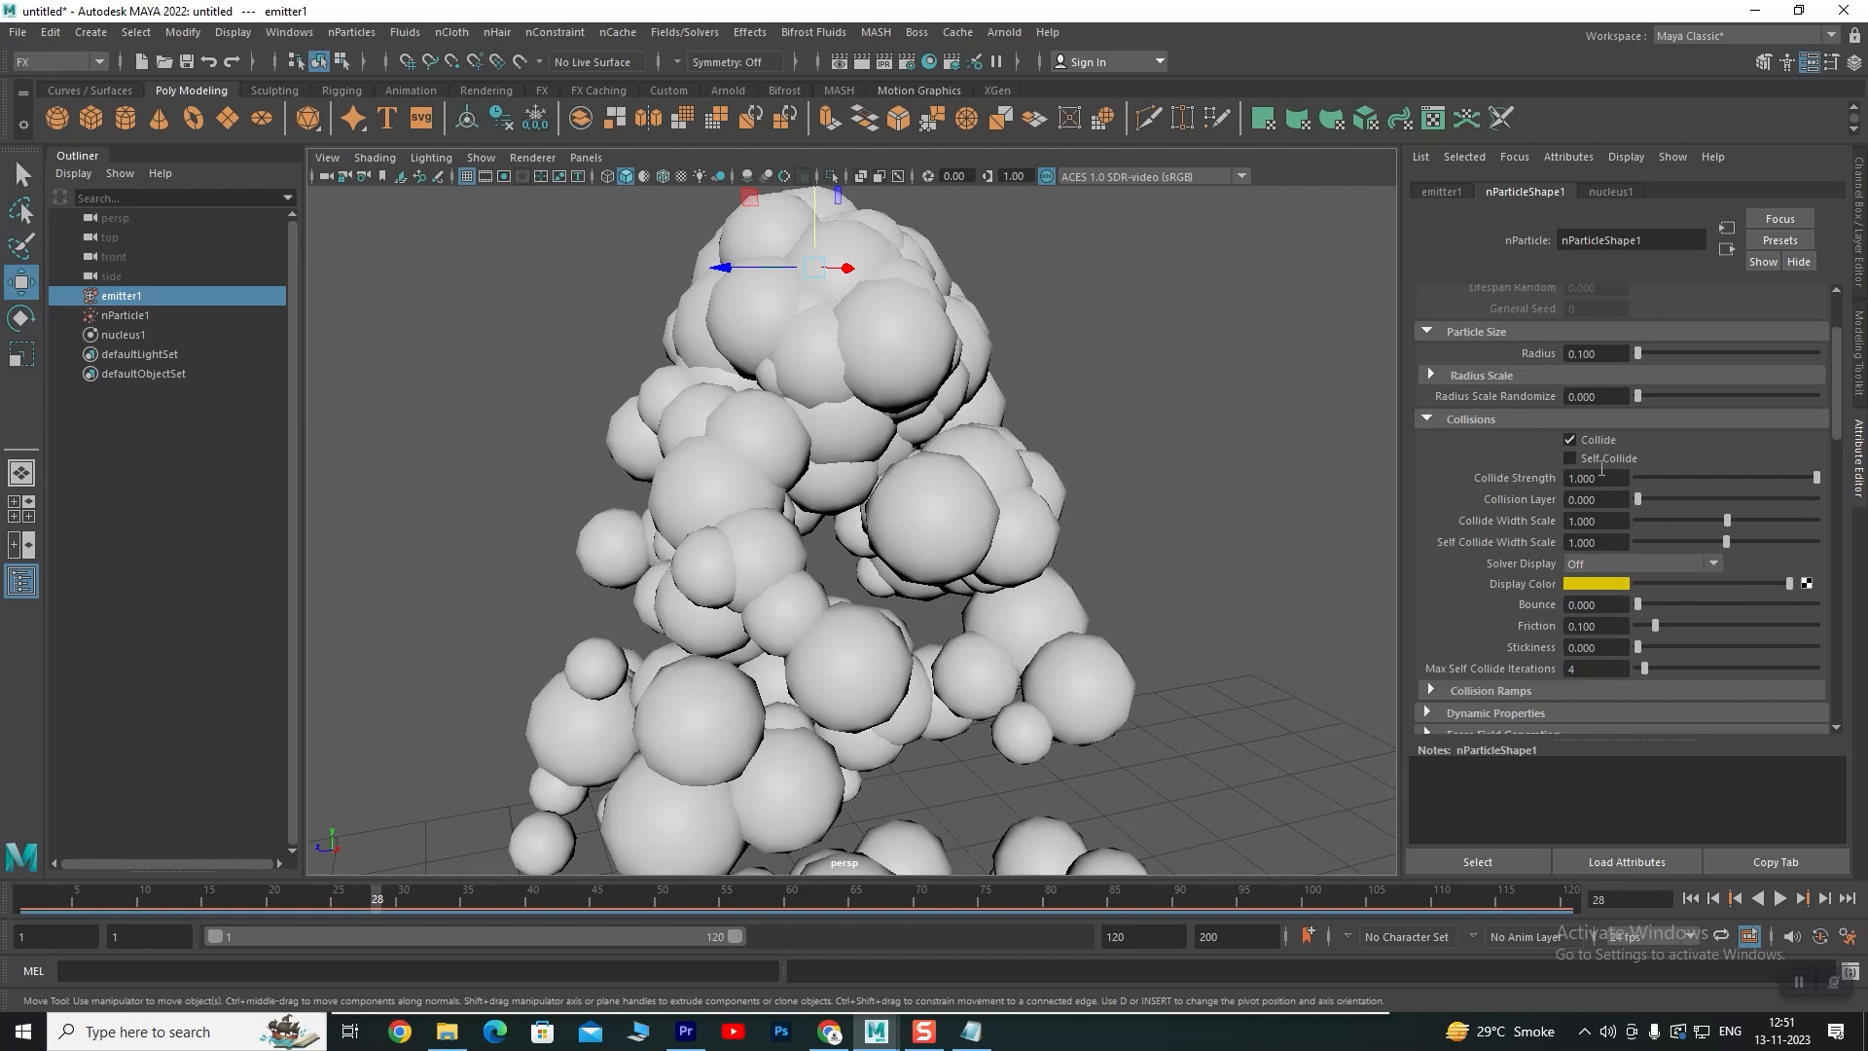
{"action": "left_click", "coordinate": [1570, 459]}
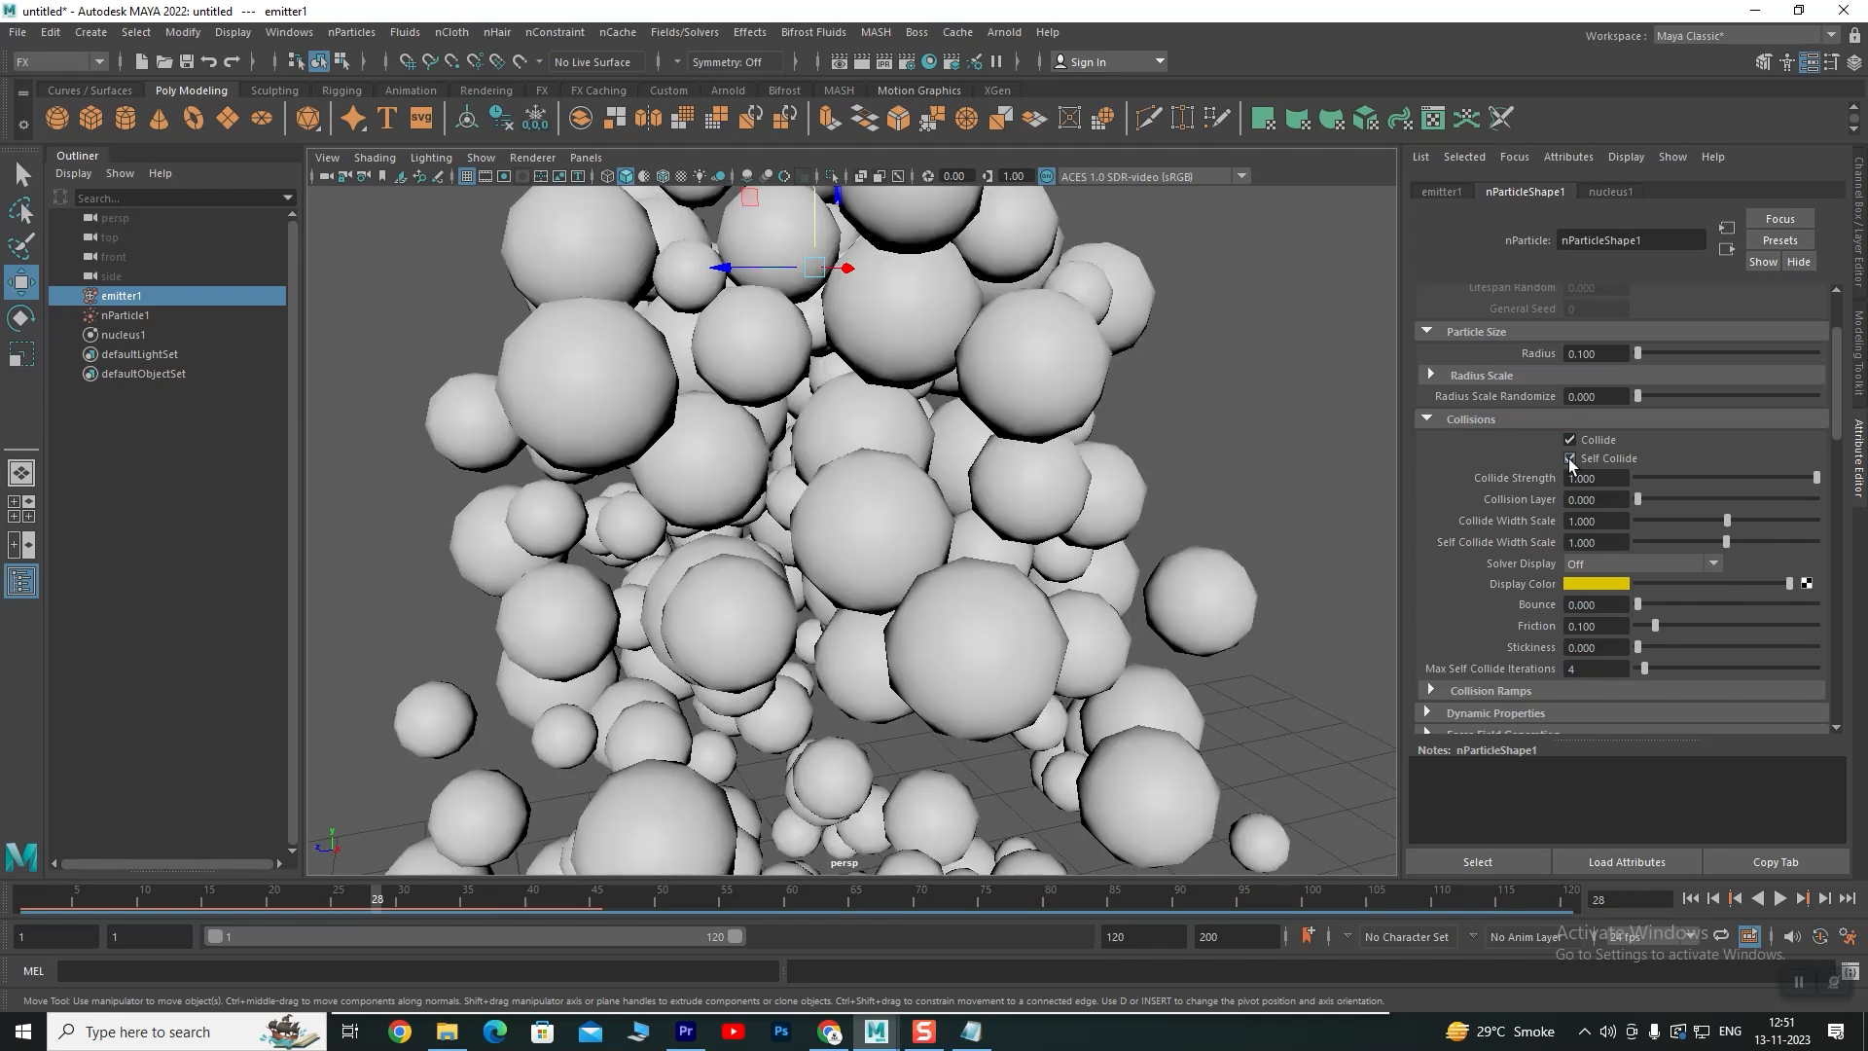
Examine the spacing of the self-colliding spheres from several angles, close up and from a distance
{"action": "scroll", "coordinate": [843, 465], "scroll_direction": "down", "scroll_amount": 3}
{"action": "scroll", "coordinate": [842, 465], "scroll_direction": "up", "scroll_amount": 2}
{"action": "left_click_drag", "start_coordinate": [842, 465], "coordinate": [704, 560], "text": "alt"}
{"action": "scroll", "coordinate": [704, 560], "scroll_direction": "down", "scroll_amount": 5}
{"action": "middle_click_drag", "start_coordinate": [829, 652], "coordinate": [815, 525], "text": "alt"}
{"action": "left_click_drag", "start_coordinate": [827, 632], "coordinate": [700, 566], "text": "alt"}
{"action": "scroll", "coordinate": [700, 566], "scroll_direction": "up", "scroll_amount": 6}
{"action": "middle_click_drag", "start_coordinate": [740, 389], "coordinate": [948, 623], "text": "alt"}
{"action": "scroll", "coordinate": [813, 437], "scroll_direction": "down", "scroll_amount": 3}
{"action": "mouse_move", "coordinate": [938, 506]}
{"action": "middle_mouse_down", "text": "alt"}
{"action": "mouse_move", "coordinate": [958, 542]}
{"action": "mouse_move", "coordinate": [973, 503]}
{"action": "middle_mouse_up", "text": "alt"}
{"action": "mouse_move", "coordinate": [973, 503]}
{"action": "left_mouse_down", "text": "alt"}
{"action": "mouse_move", "coordinate": [978, 545]}
{"action": "mouse_move", "coordinate": [979, 525]}
{"action": "left_mouse_up", "text": "alt"}
{"action": "middle_click_drag", "start_coordinate": [972, 507], "coordinate": [1004, 517], "text": "alt"}
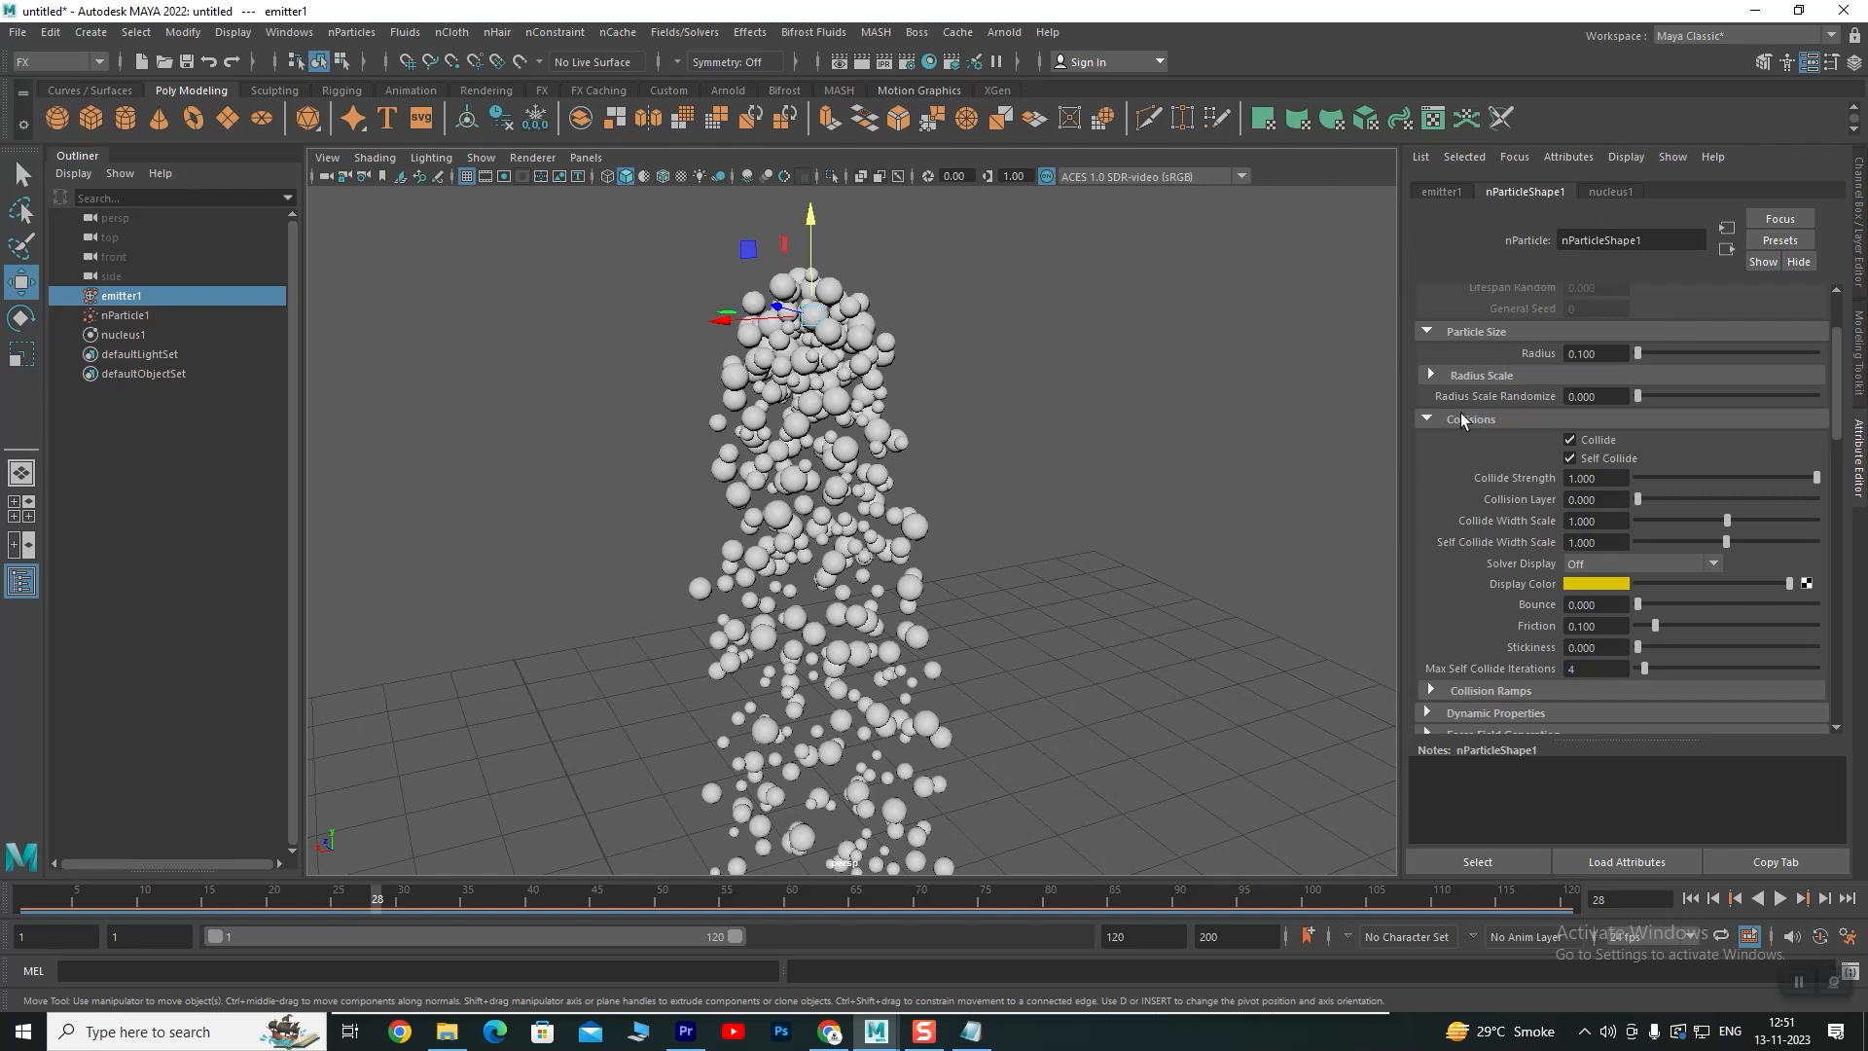
Collapse the Collisions settings and replay the self-colliding particles from the first frame
{"action": "left_click", "coordinate": [1426, 420]}
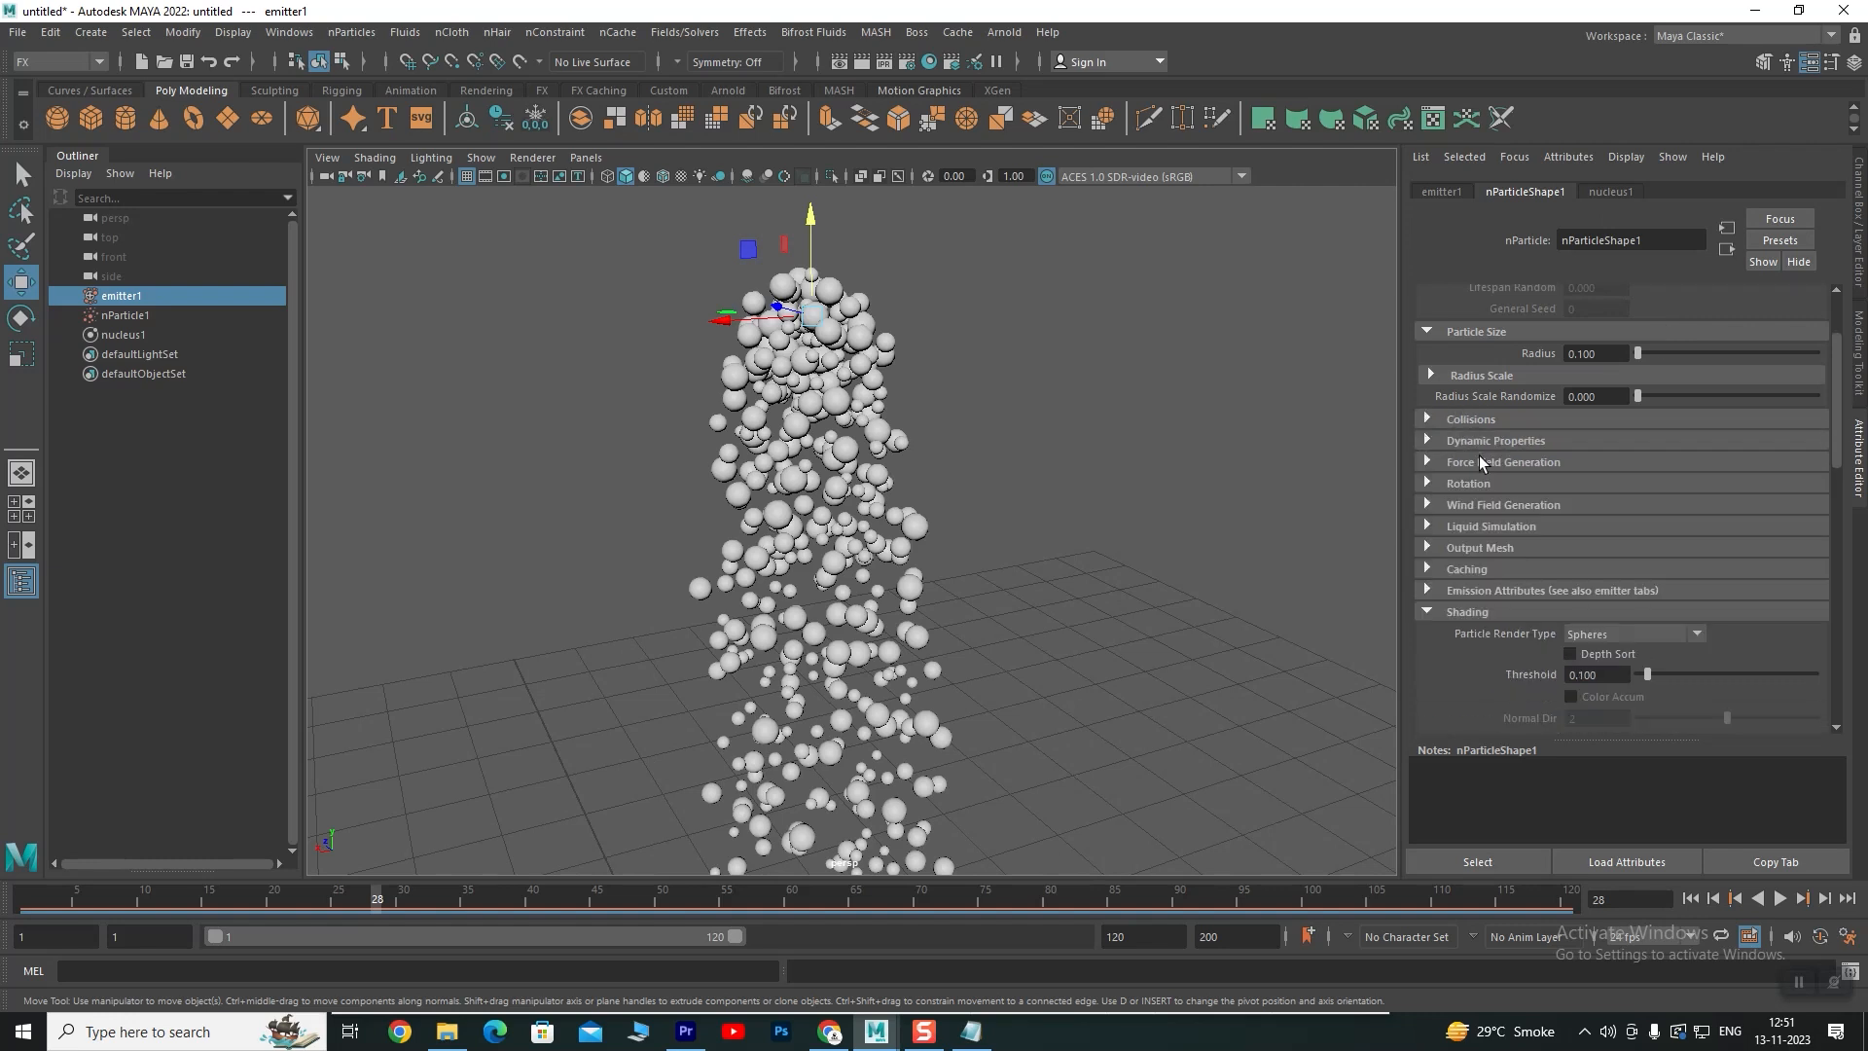
{"action": "left_click", "coordinate": [1690, 899]}
{"action": "left_click", "coordinate": [1780, 899]}
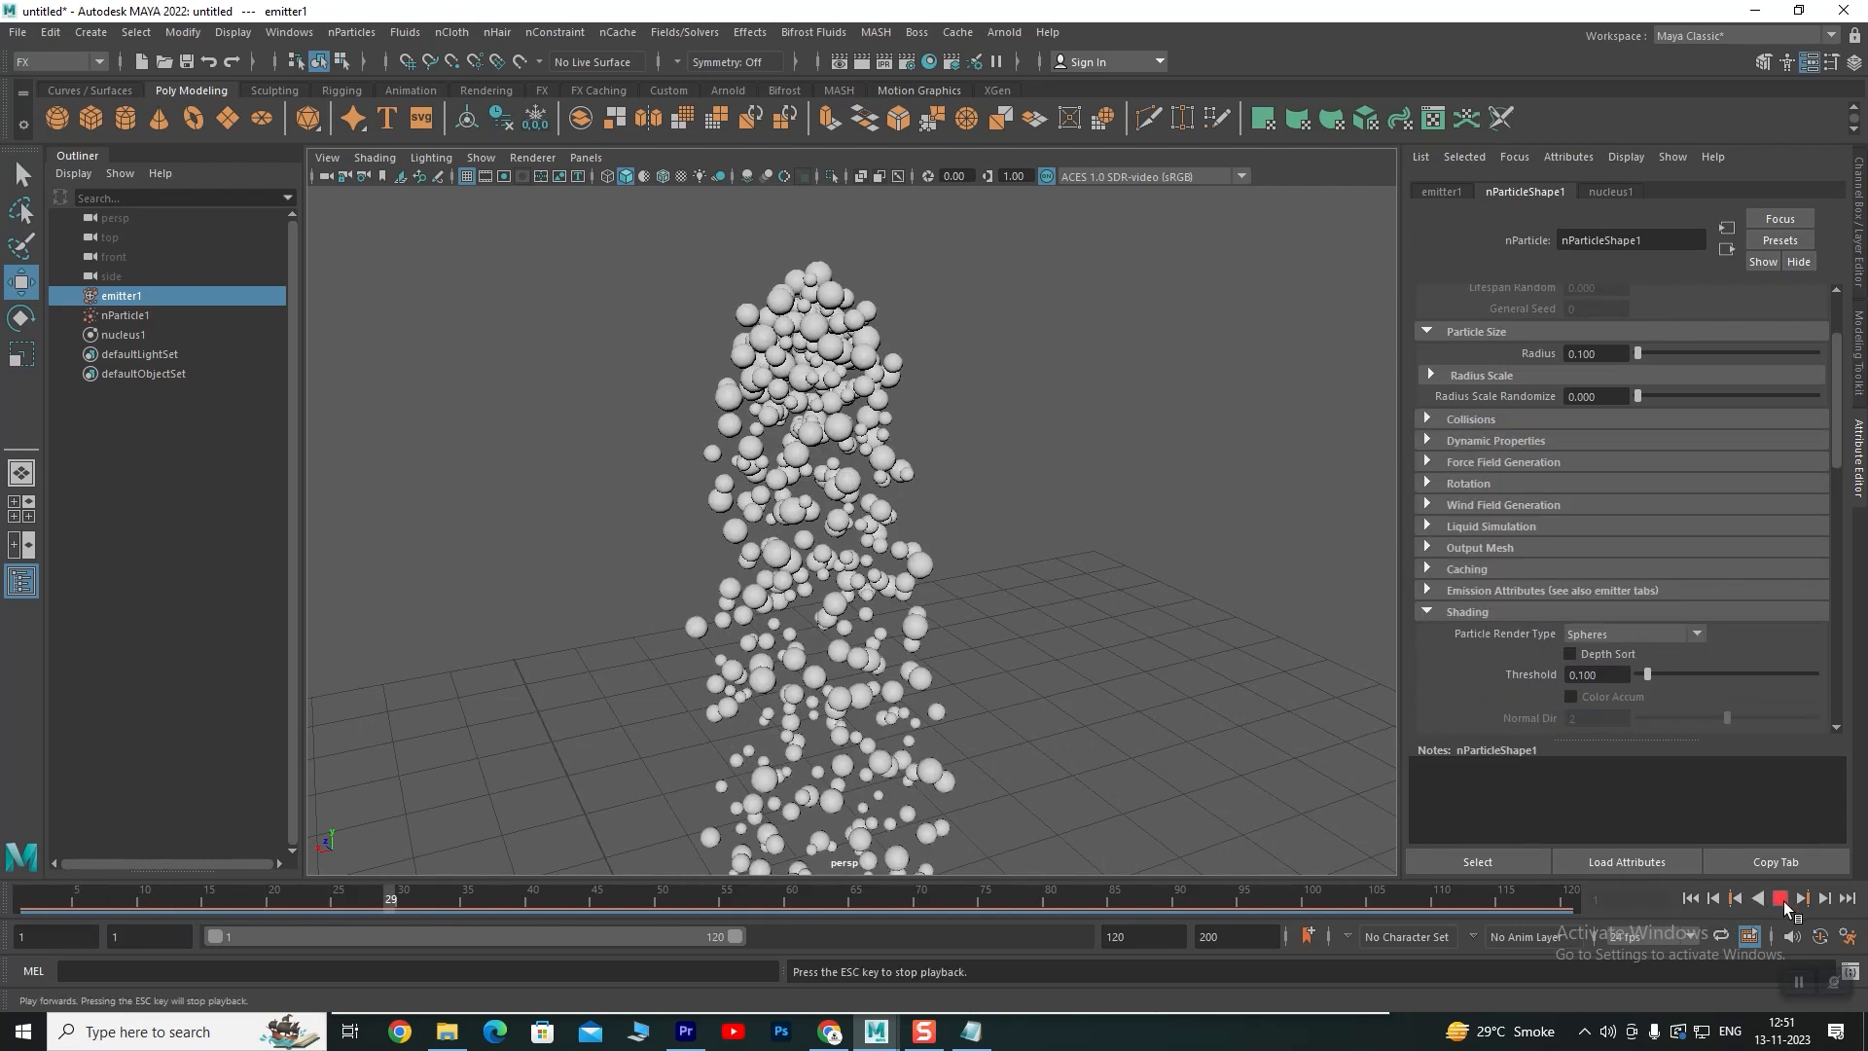
{"action": "left_click", "coordinate": [1780, 899]}
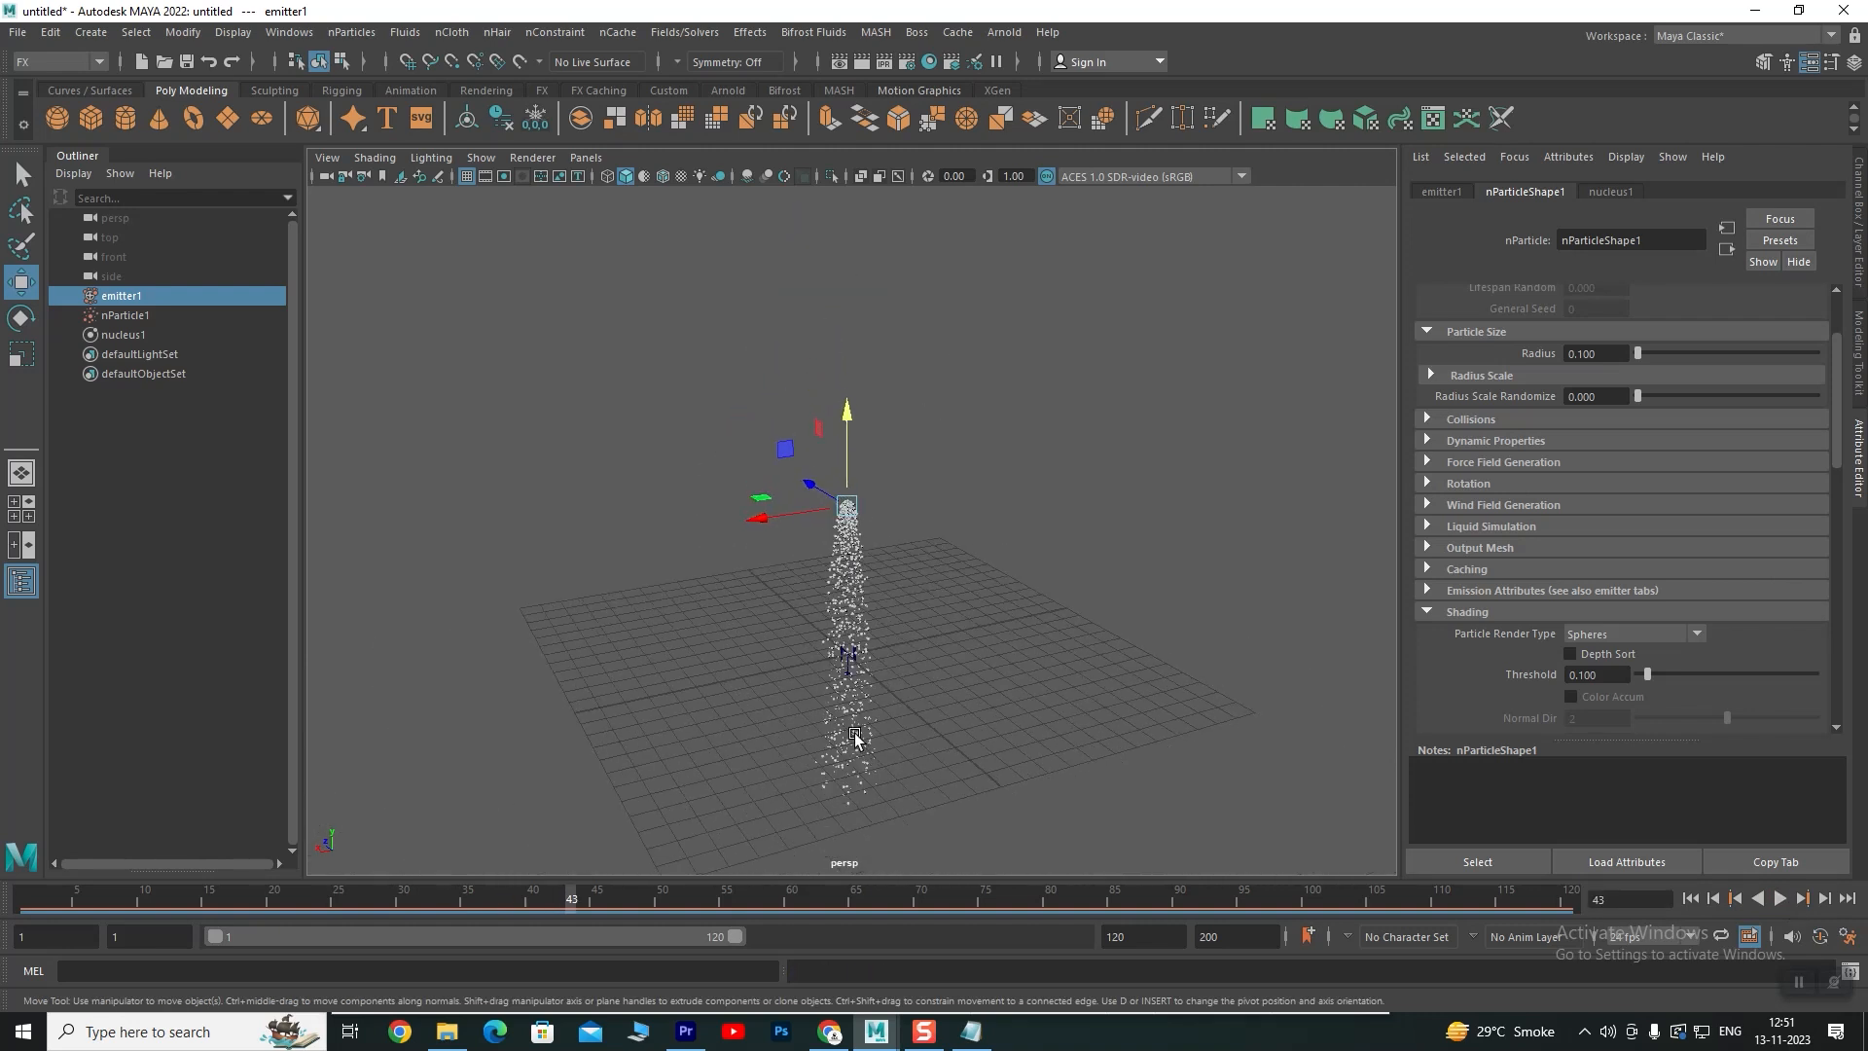
Create a polygon plane under the emitter, scale it uniformly to about 25, and raise it about 0.088 units
{"action": "left_click_drag", "start_coordinate": [858, 720], "coordinate": [852, 670], "text": "alt"}
{"action": "scroll", "coordinate": [817, 585], "scroll_direction": "up", "scroll_amount": 3}
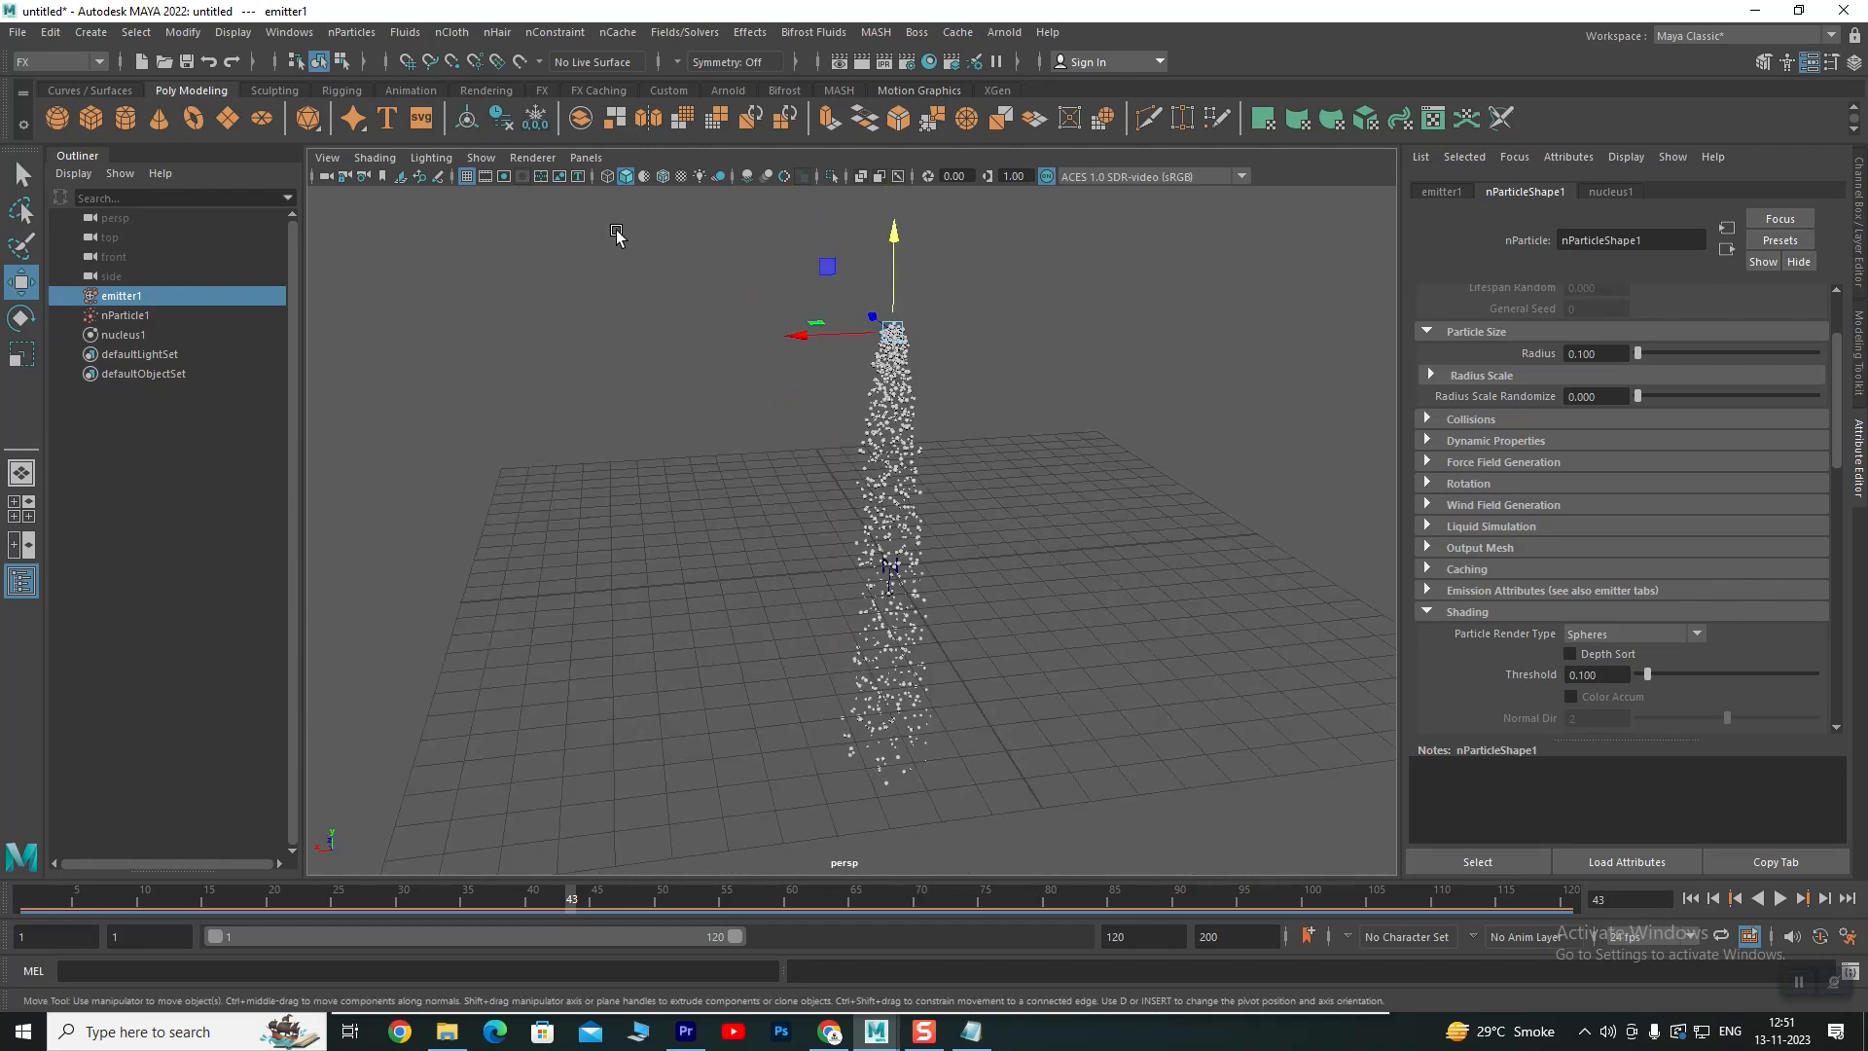
{"action": "left_click", "coordinate": [226, 117]}
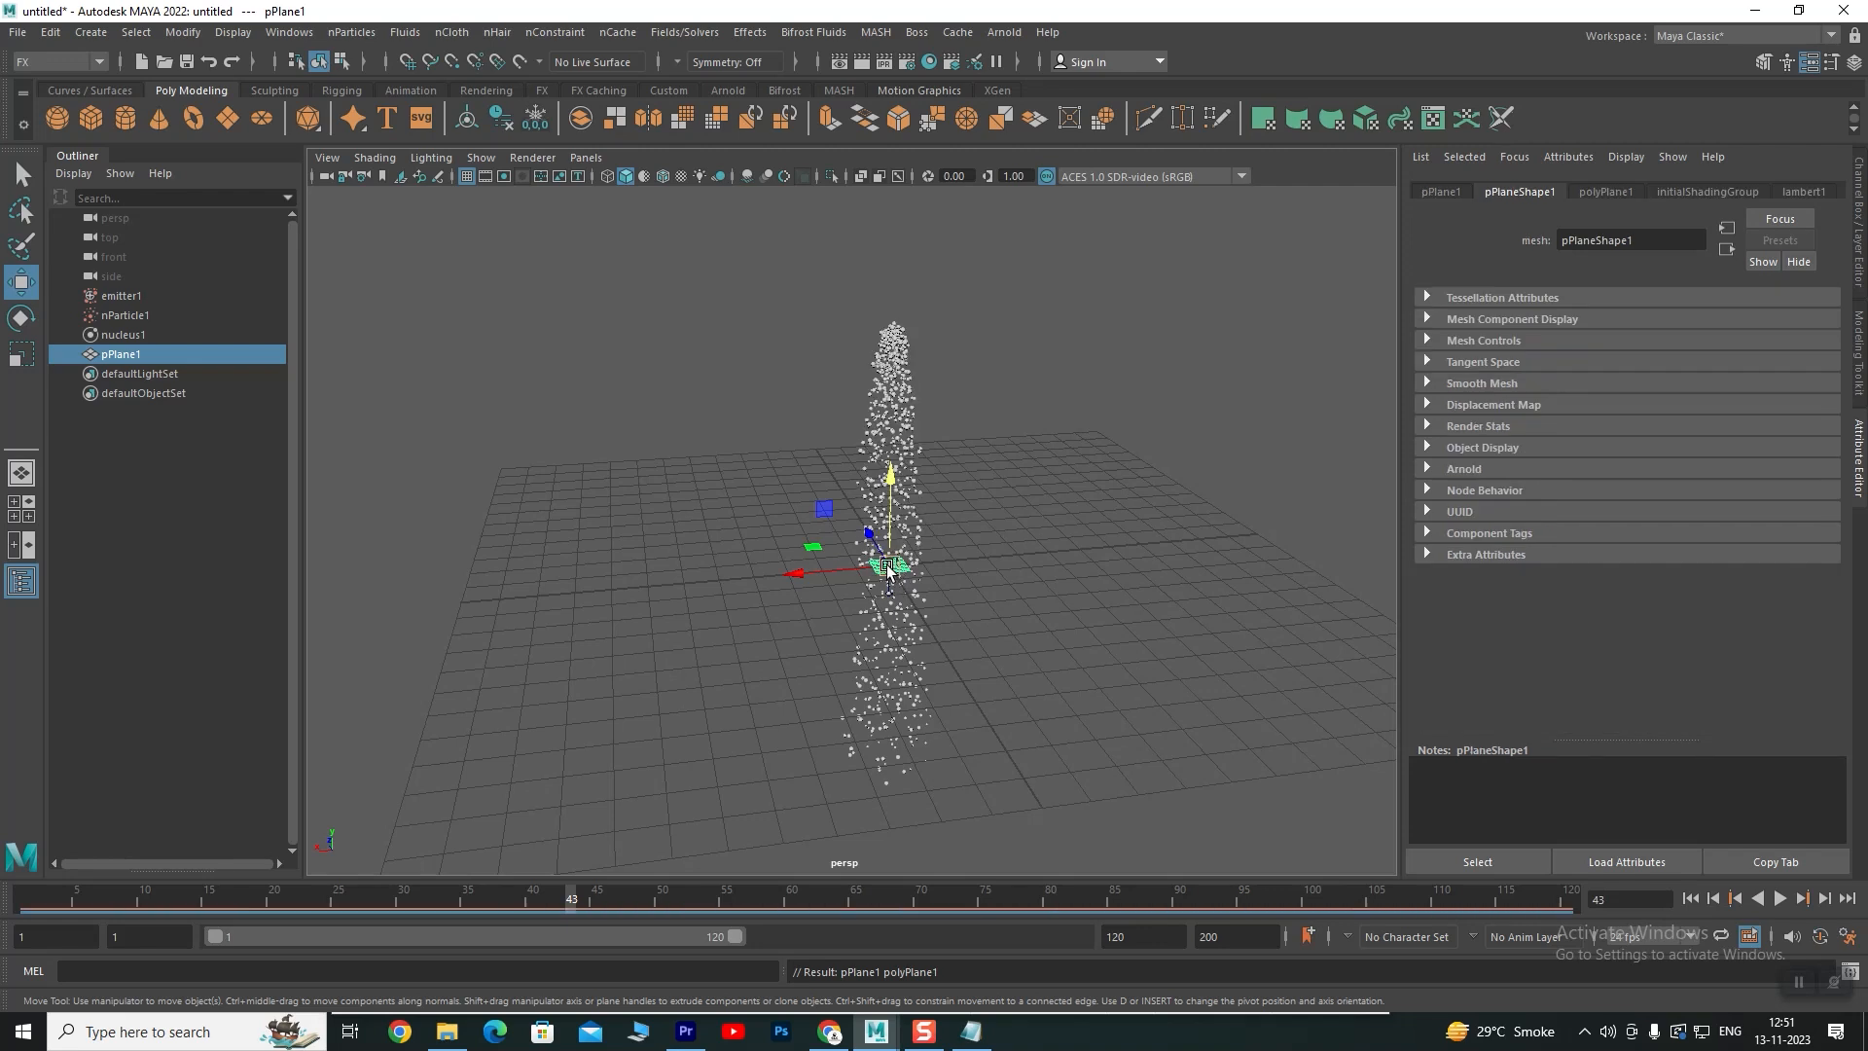
{"action": "key", "text": "r"}
{"action": "left_click_drag", "start_coordinate": [889, 566], "coordinate": [1469, 110]}
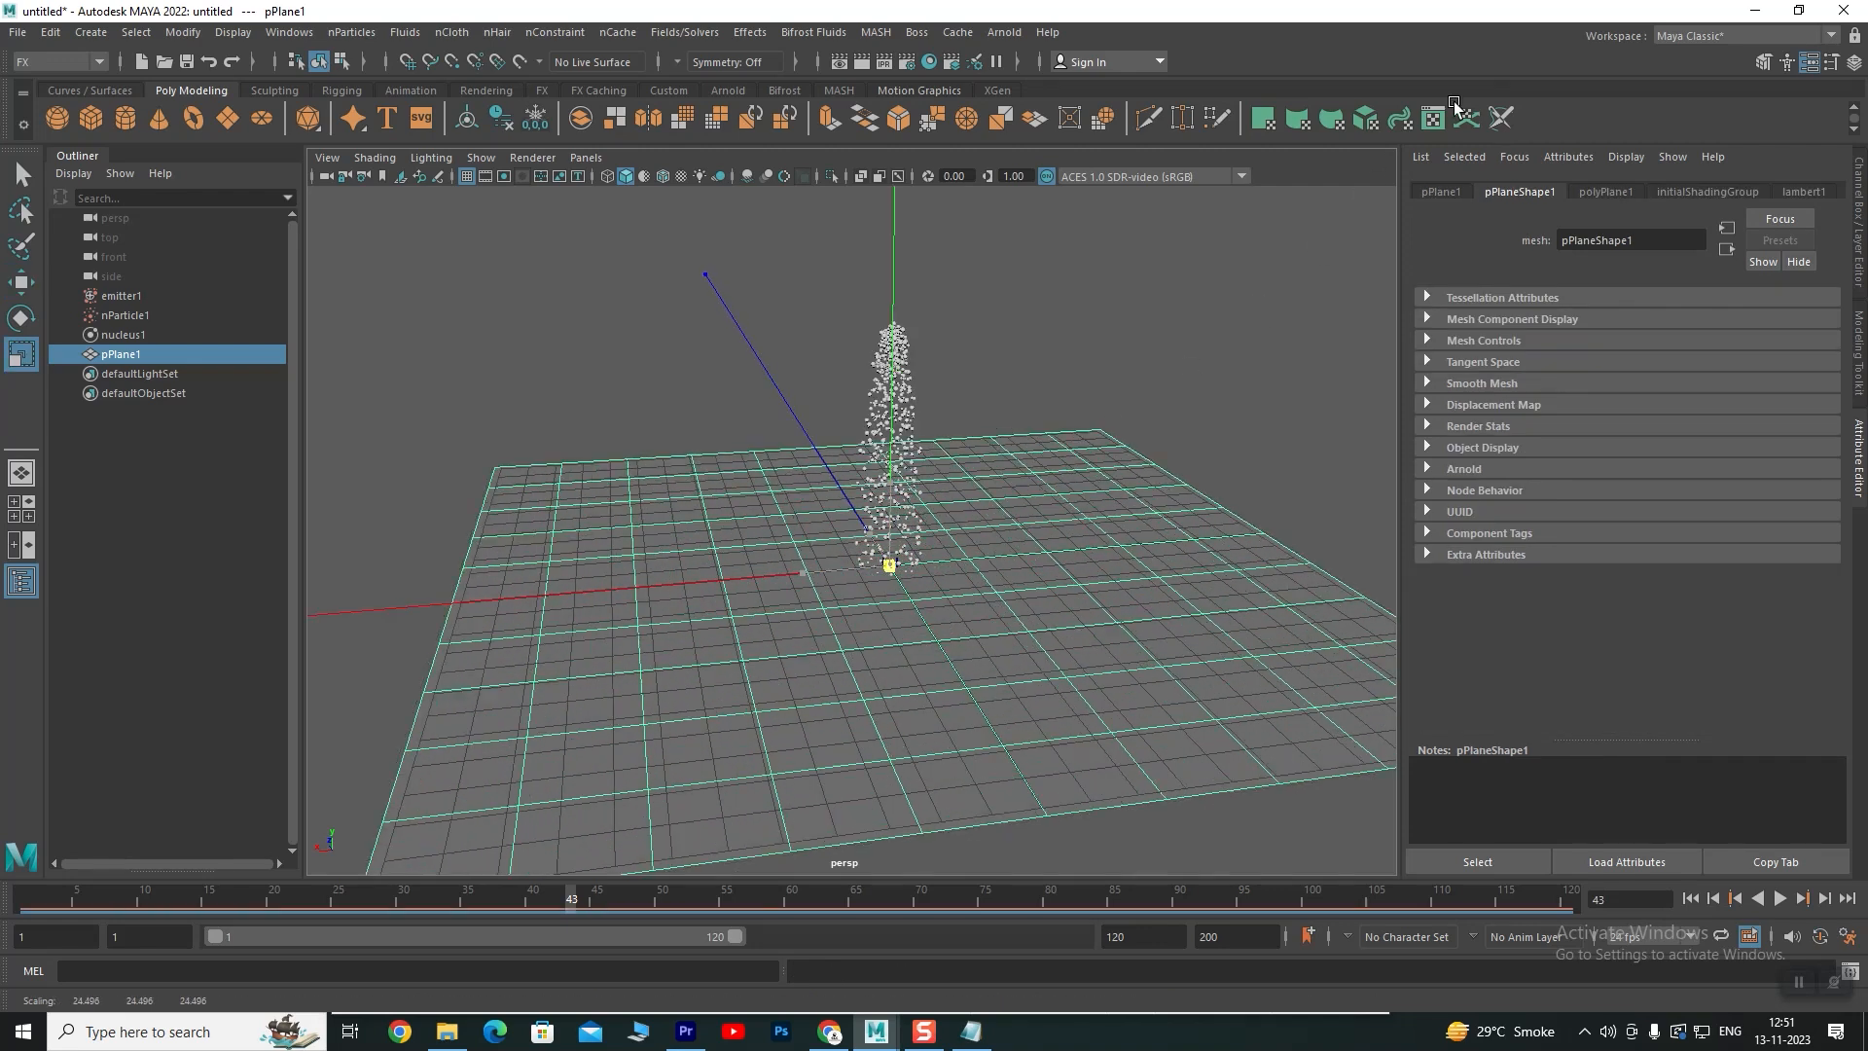
{"action": "key", "text": "w"}
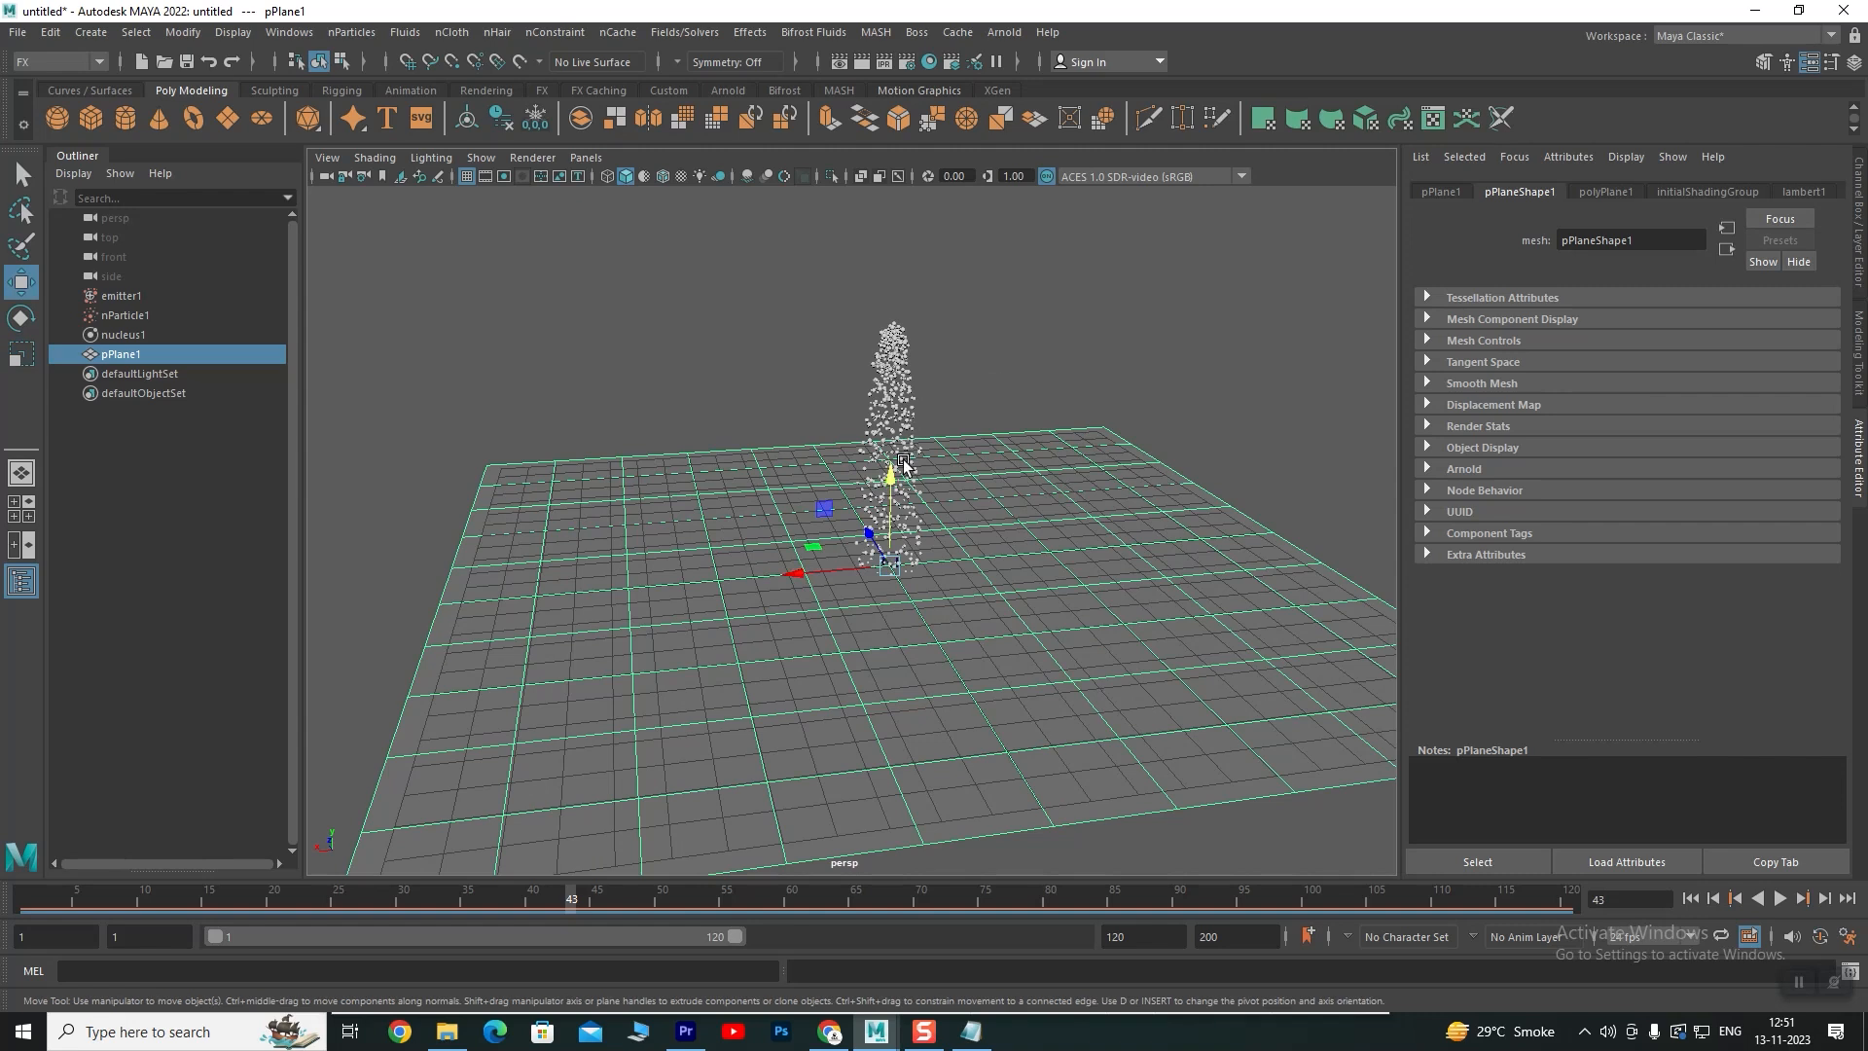
{"action": "left_click_drag", "start_coordinate": [890, 483], "coordinate": [891, 479]}
{"action": "scroll", "coordinate": [846, 584], "scroll_direction": "down", "scroll_amount": 5}
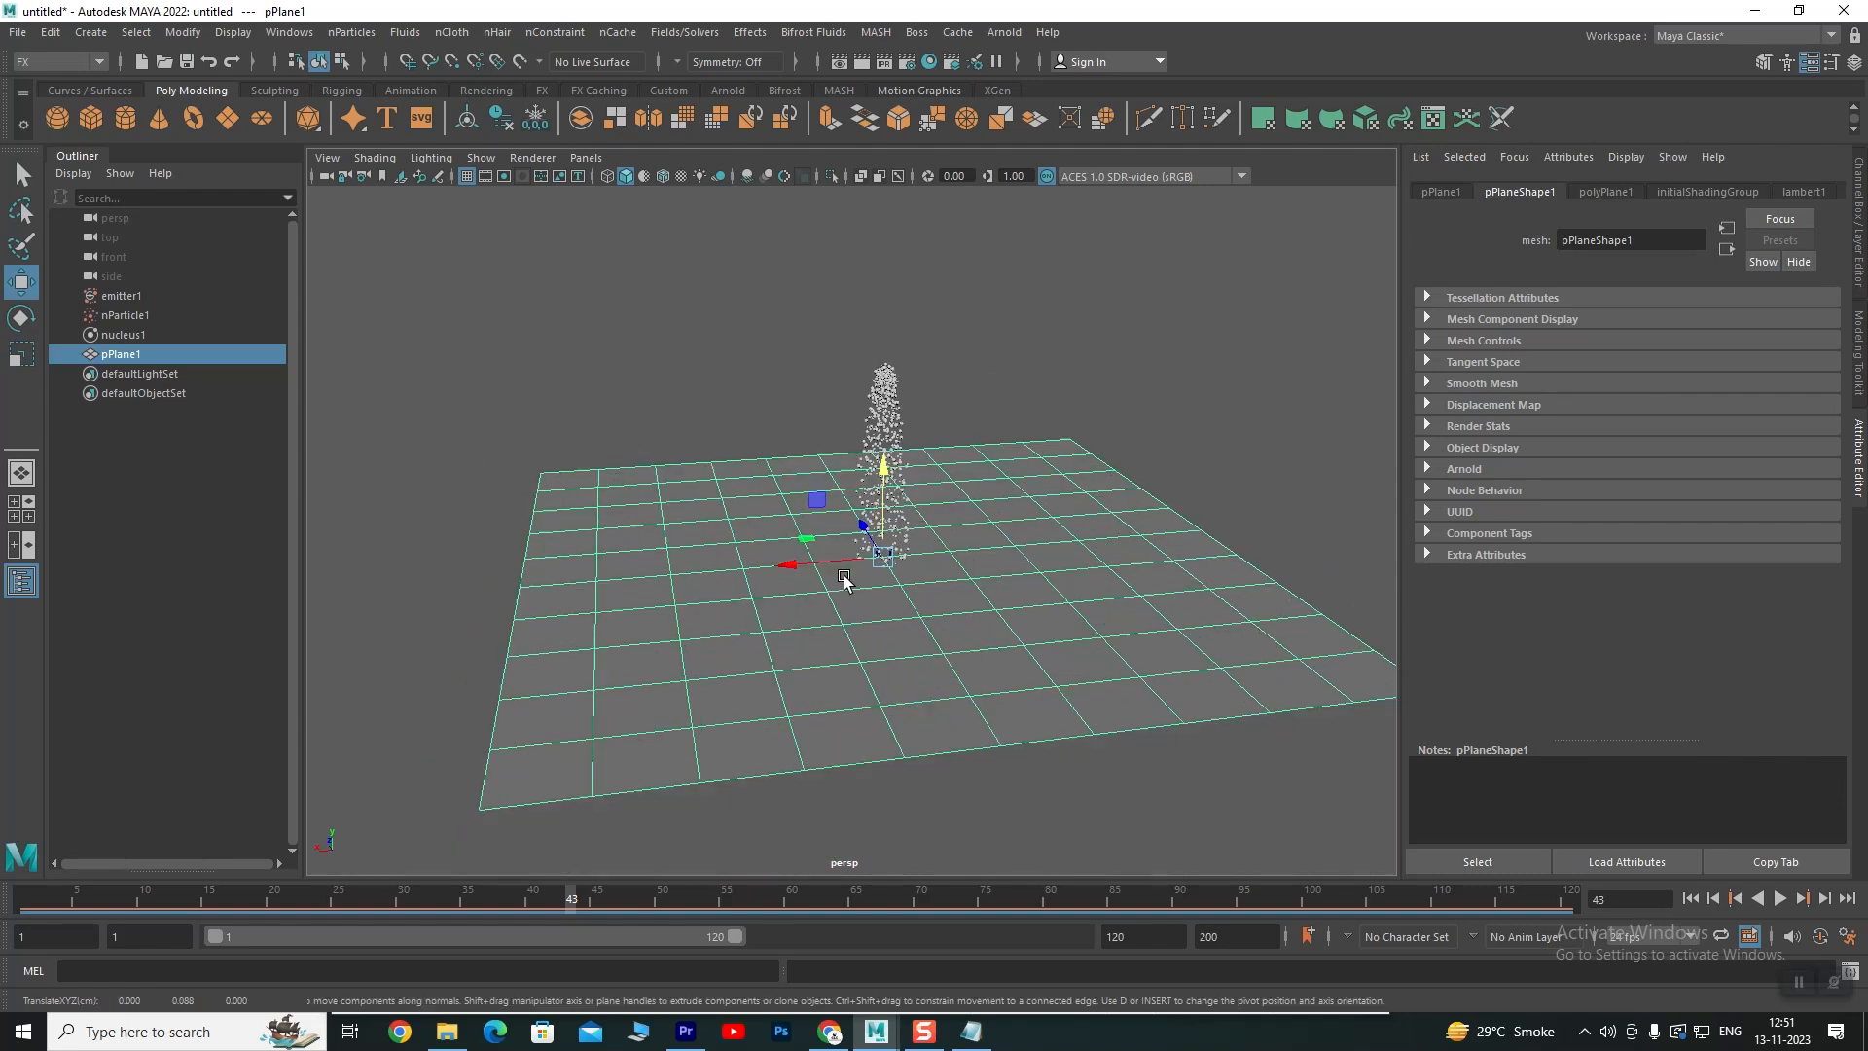
{"action": "mouse_move", "coordinate": [749, 639]}
{"action": "left_mouse_down", "text": "alt"}
{"action": "mouse_move", "coordinate": [834, 680]}
{"action": "mouse_move", "coordinate": [742, 633]}
{"action": "left_mouse_up", "text": "alt"}
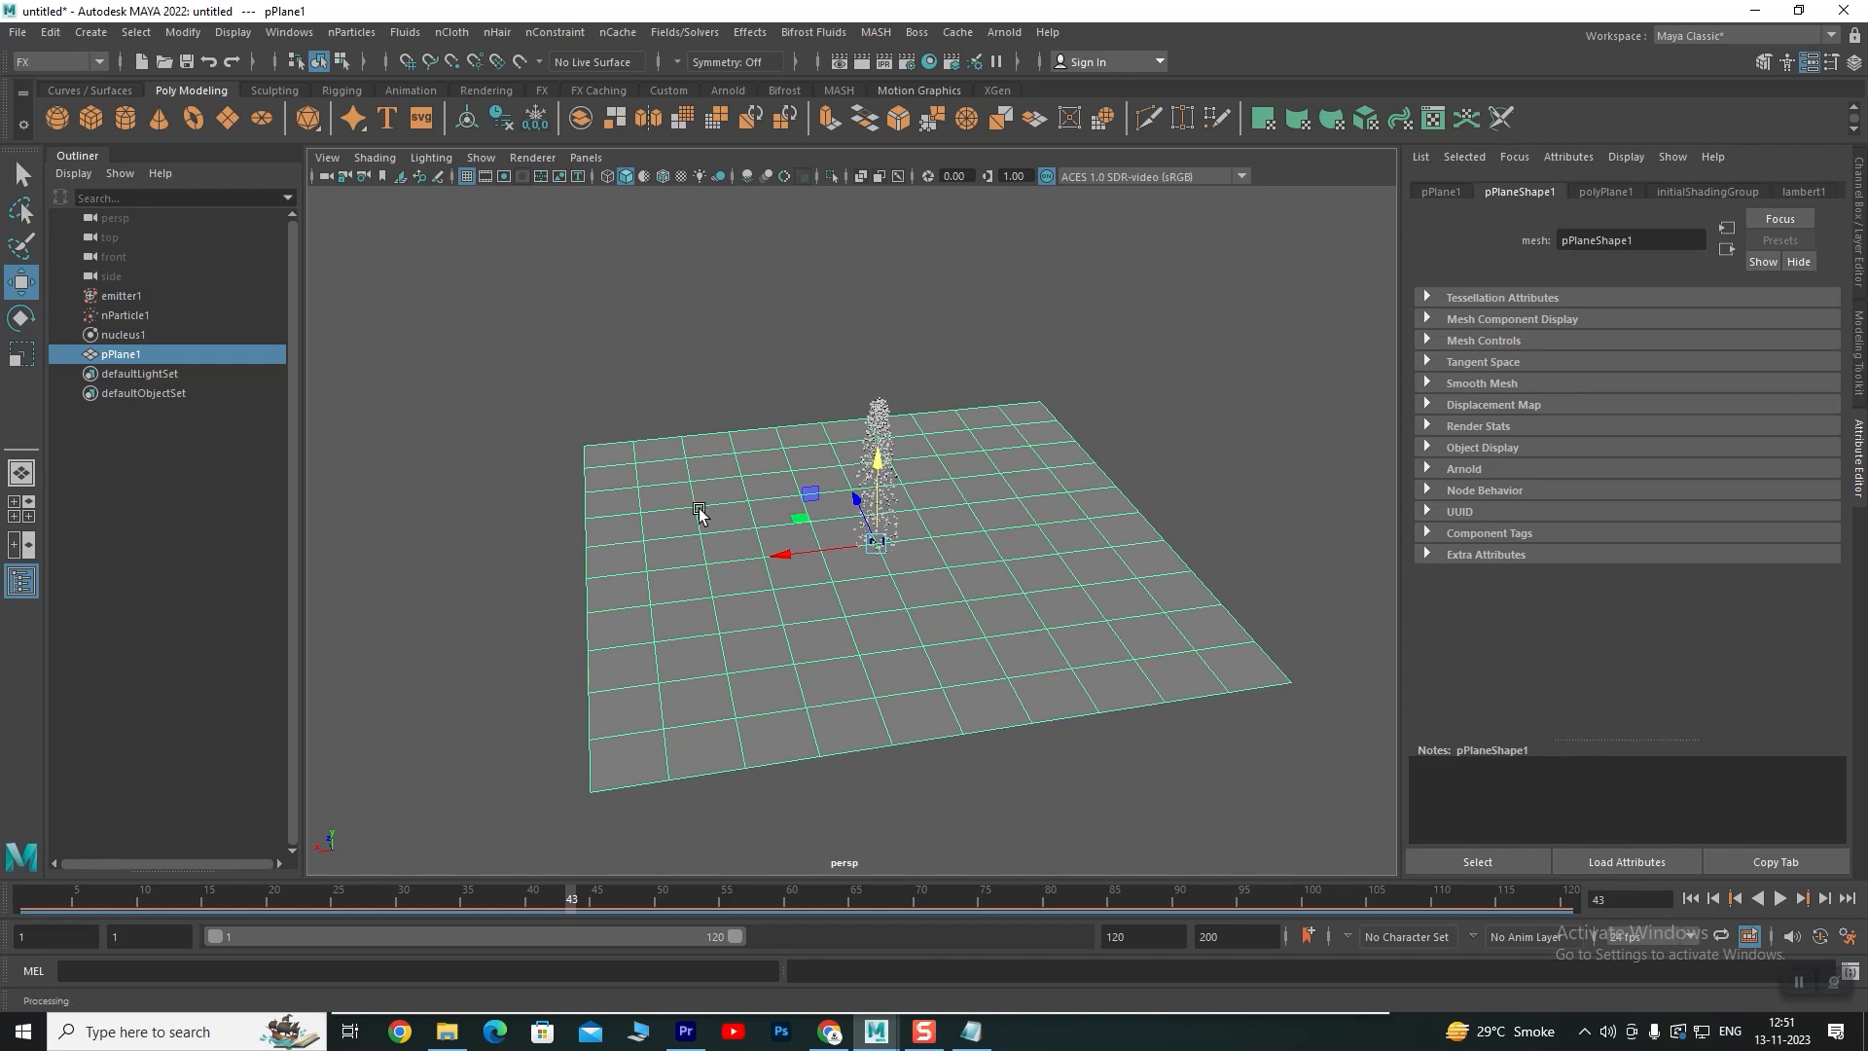
Switch the plane to face selection and try to select its border faces in the perspective view
{"action": "right_click_drag", "start_coordinate": [732, 431], "coordinate": [732, 493]}
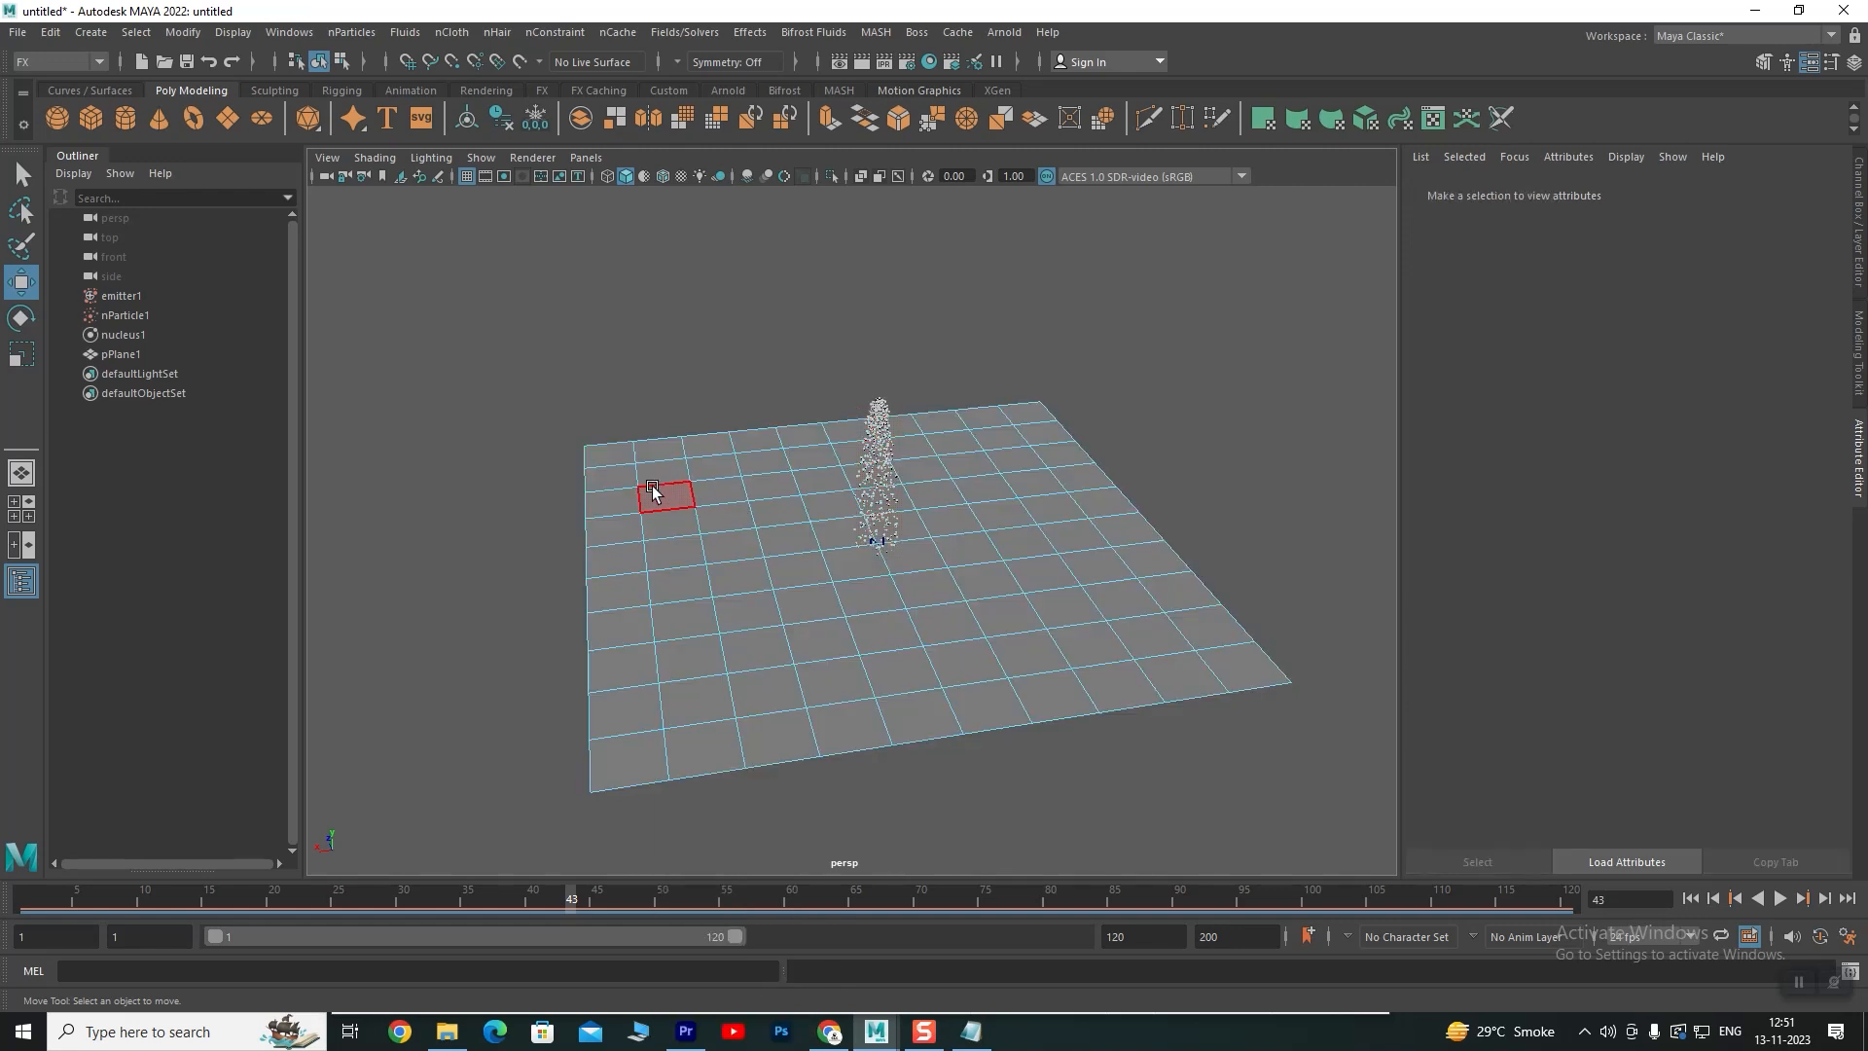
{"action": "left_click_drag", "start_coordinate": [614, 453], "coordinate": [1112, 757]}
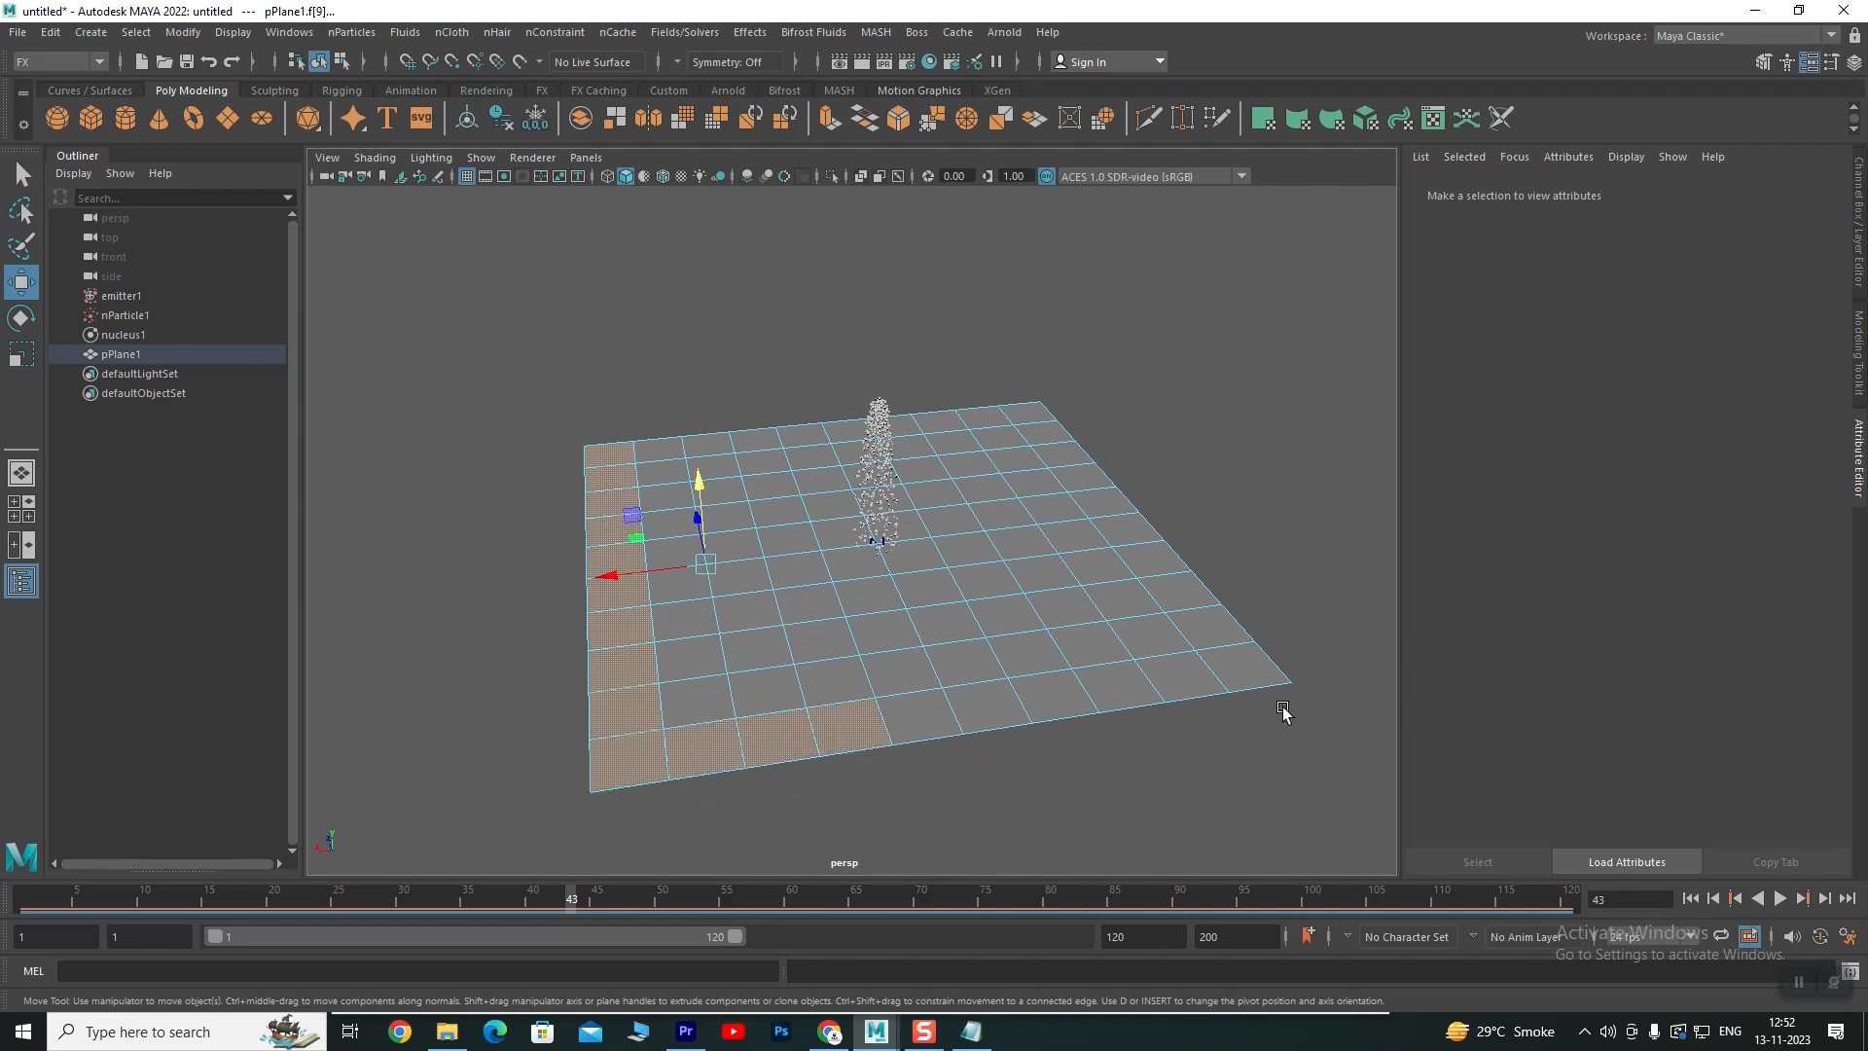
{"action": "left_click_drag", "start_coordinate": [1322, 682], "coordinate": [1167, 734], "text": "shift"}
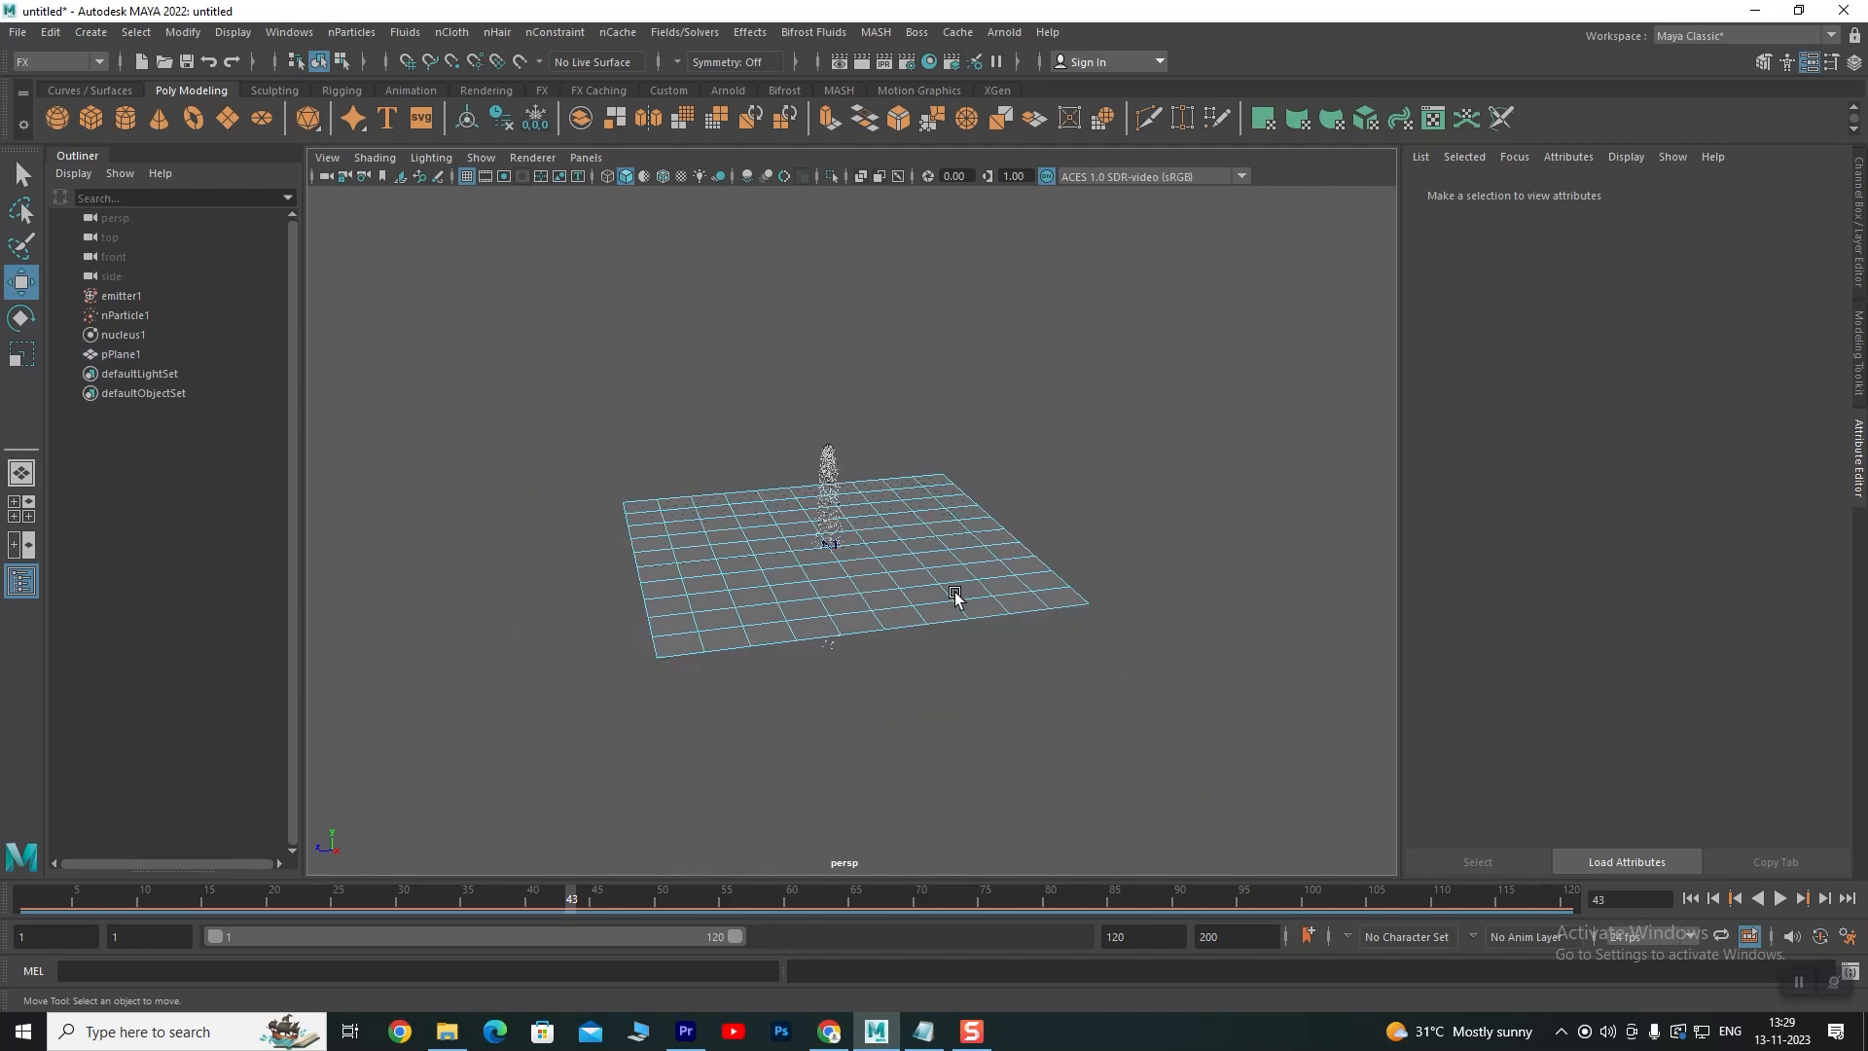
In the front view, select the outermost face rows at both ends of the plane
{"action": "left_click_drag", "start_coordinate": [954, 596], "coordinate": [887, 637], "text": "alt"}
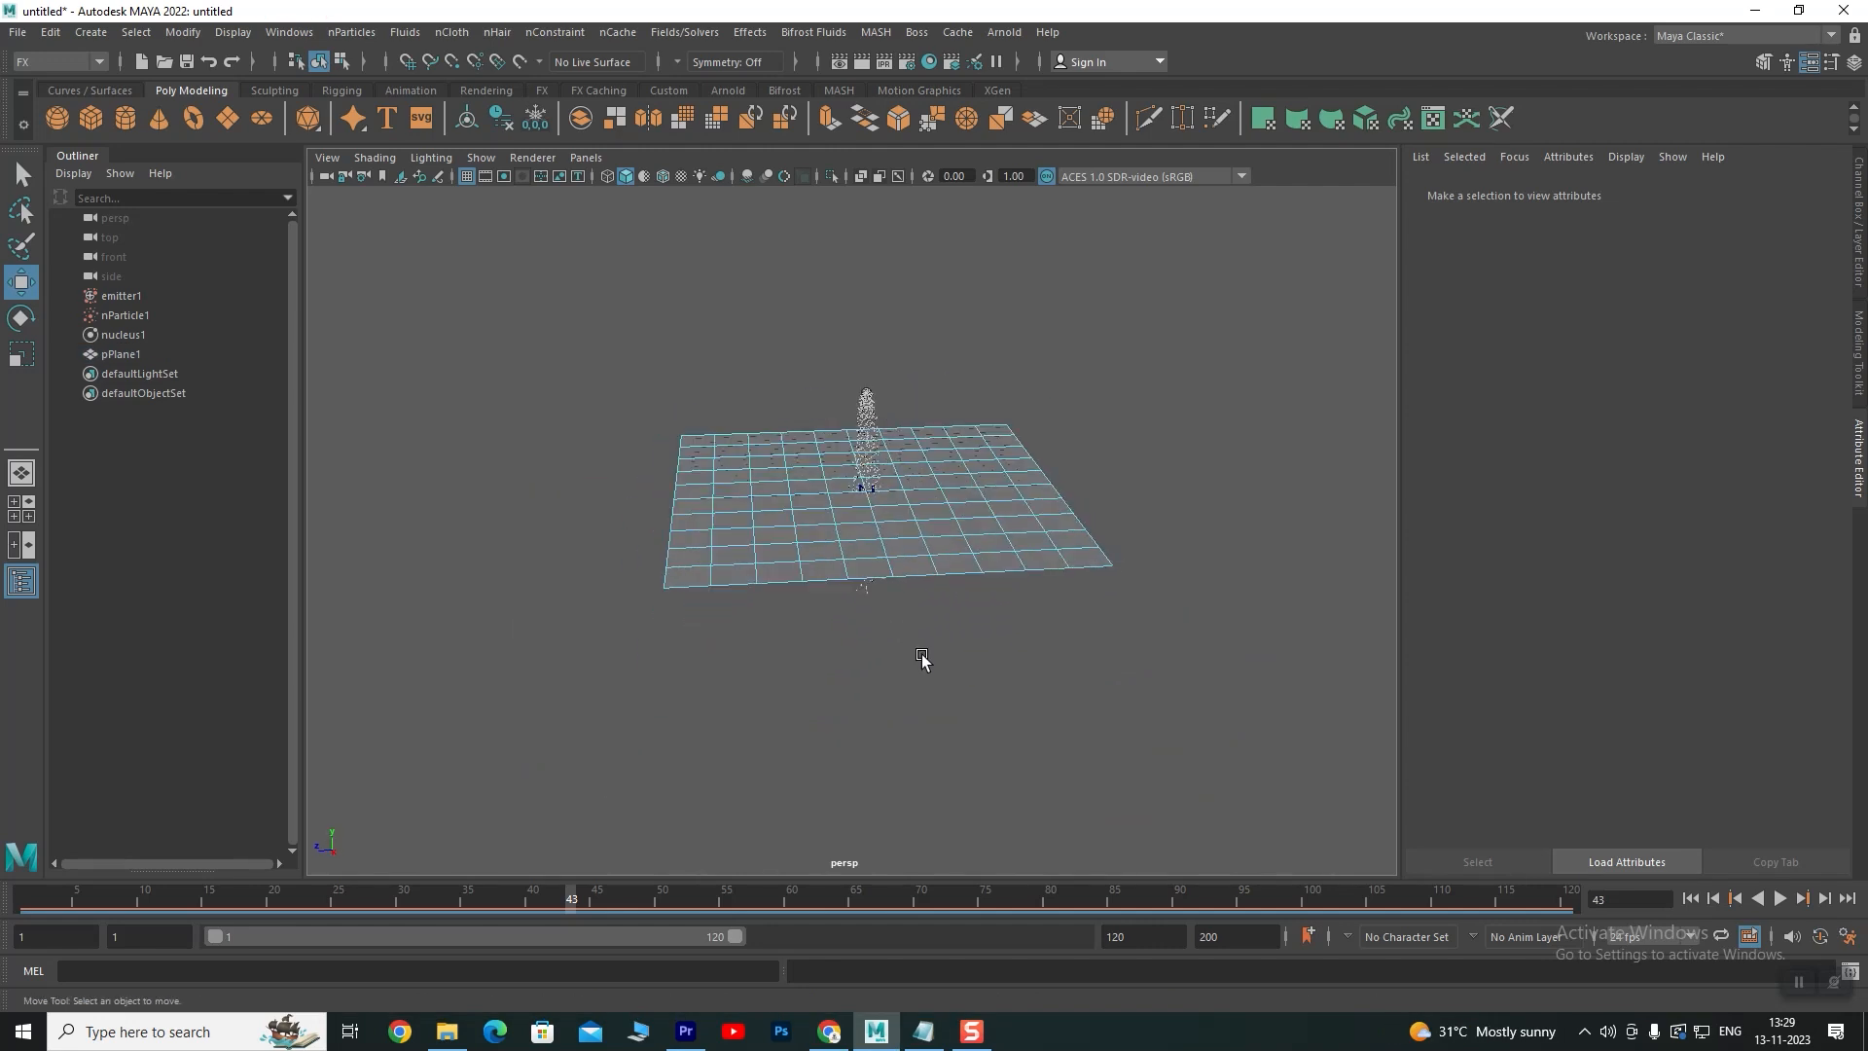
{"action": "key", "text": "space"}
{"action": "left_click", "coordinate": [930, 651]}
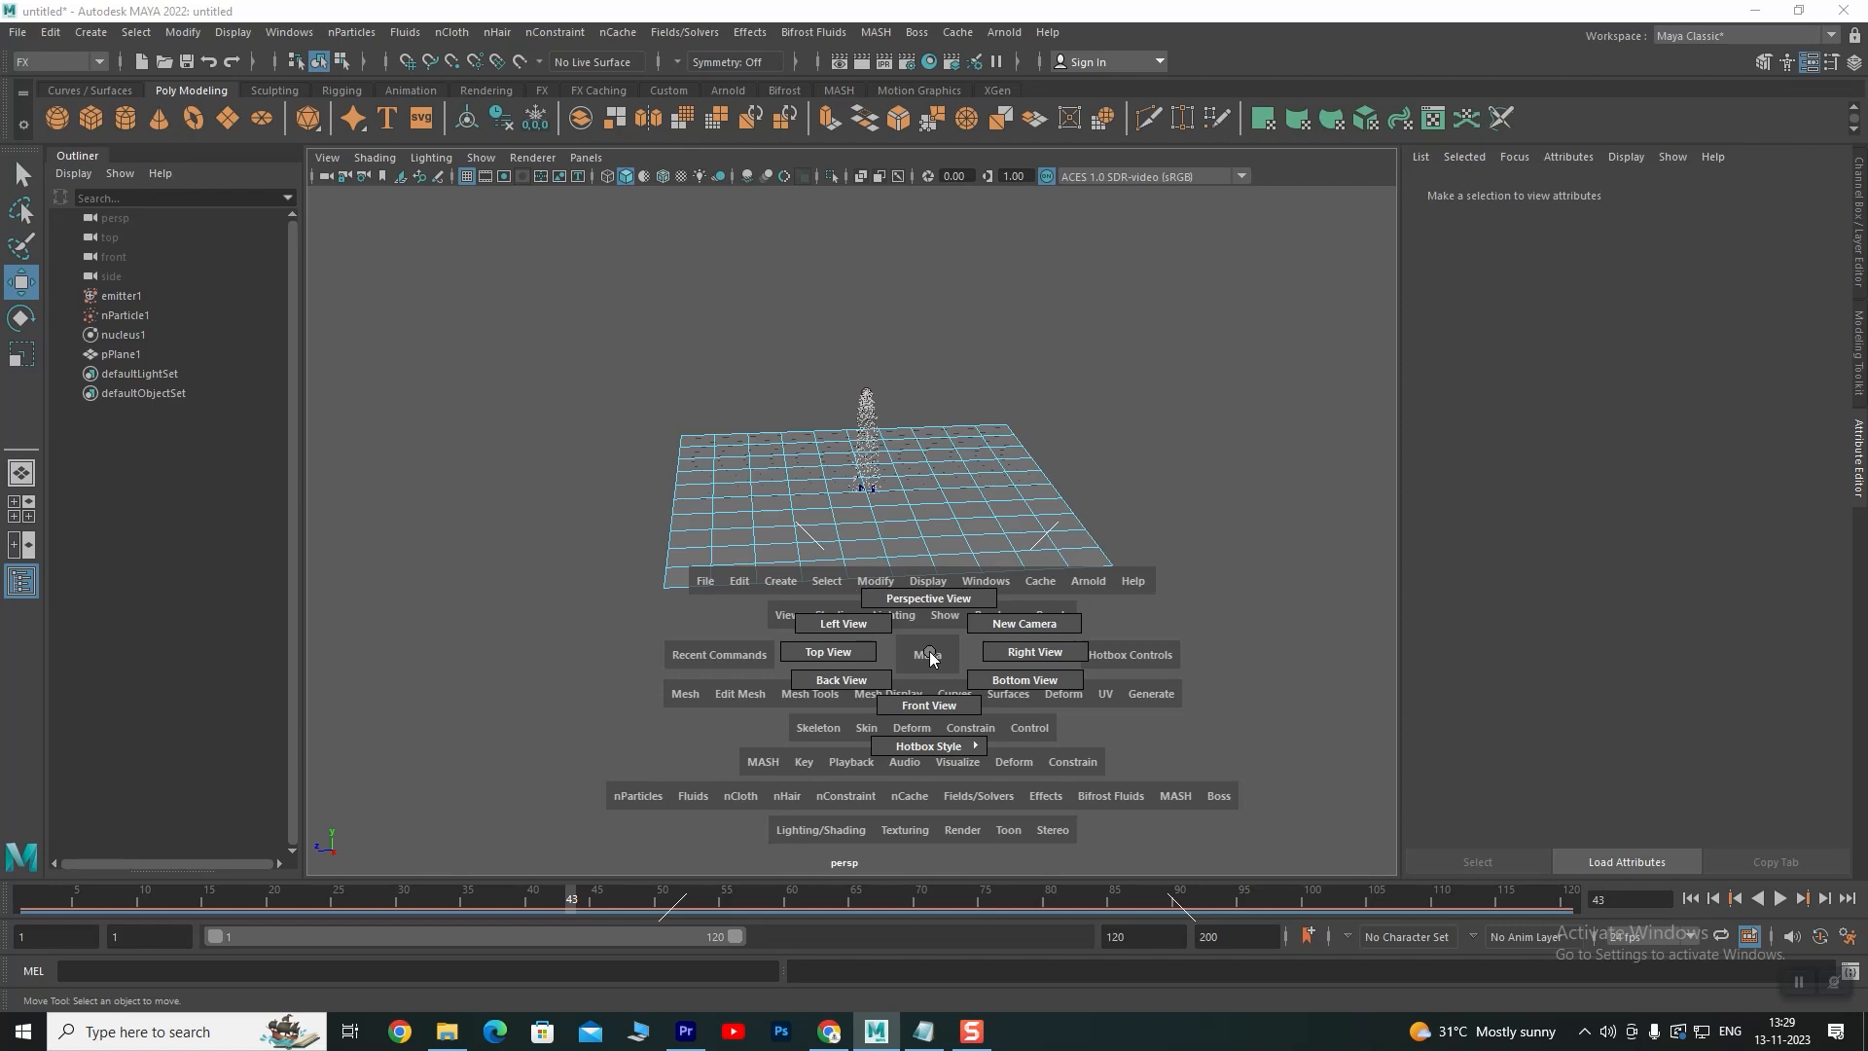
{"action": "left_click", "coordinate": [920, 707]}
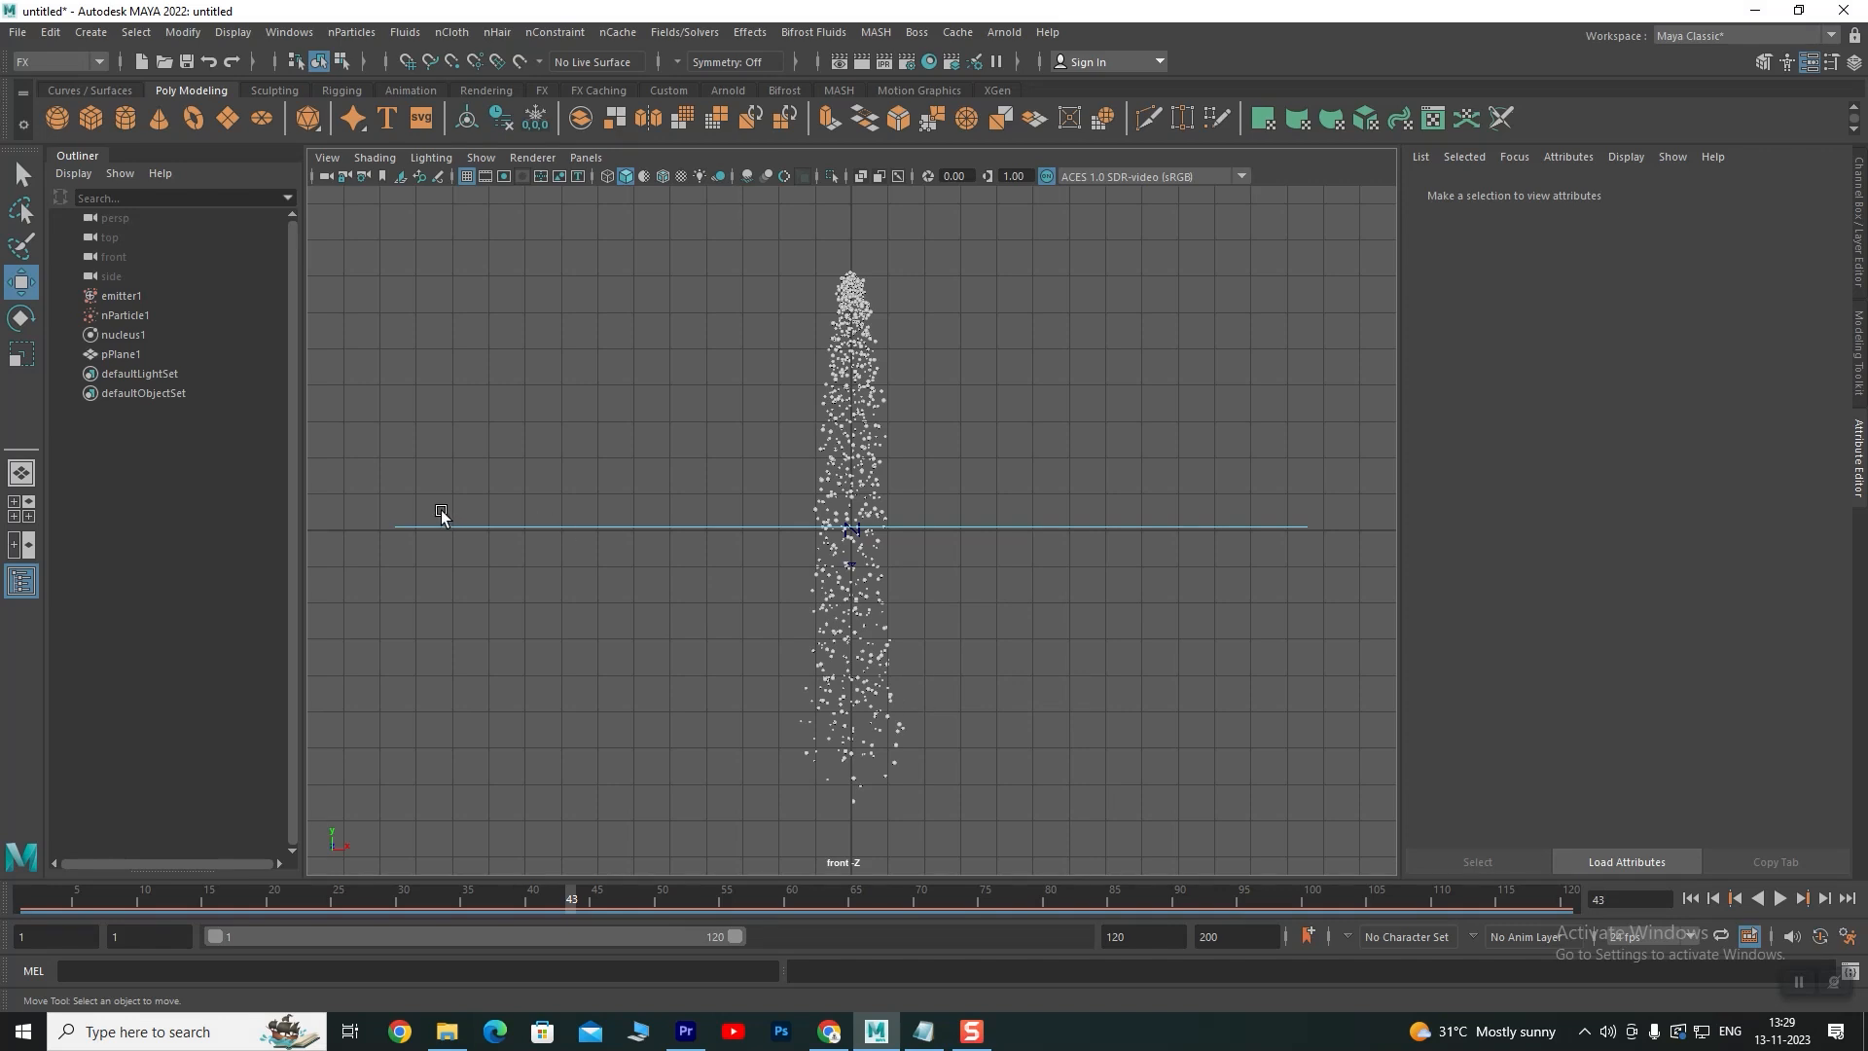
{"action": "left_click_drag", "start_coordinate": [376, 494], "coordinate": [412, 547]}
{"action": "left_click_drag", "start_coordinate": [1337, 510], "coordinate": [1288, 570], "text": "shift"}
In the perspective view, add the two remaining border rows to the selection, leaving one face unselected beside the near corner
{"action": "key", "text": "space"}
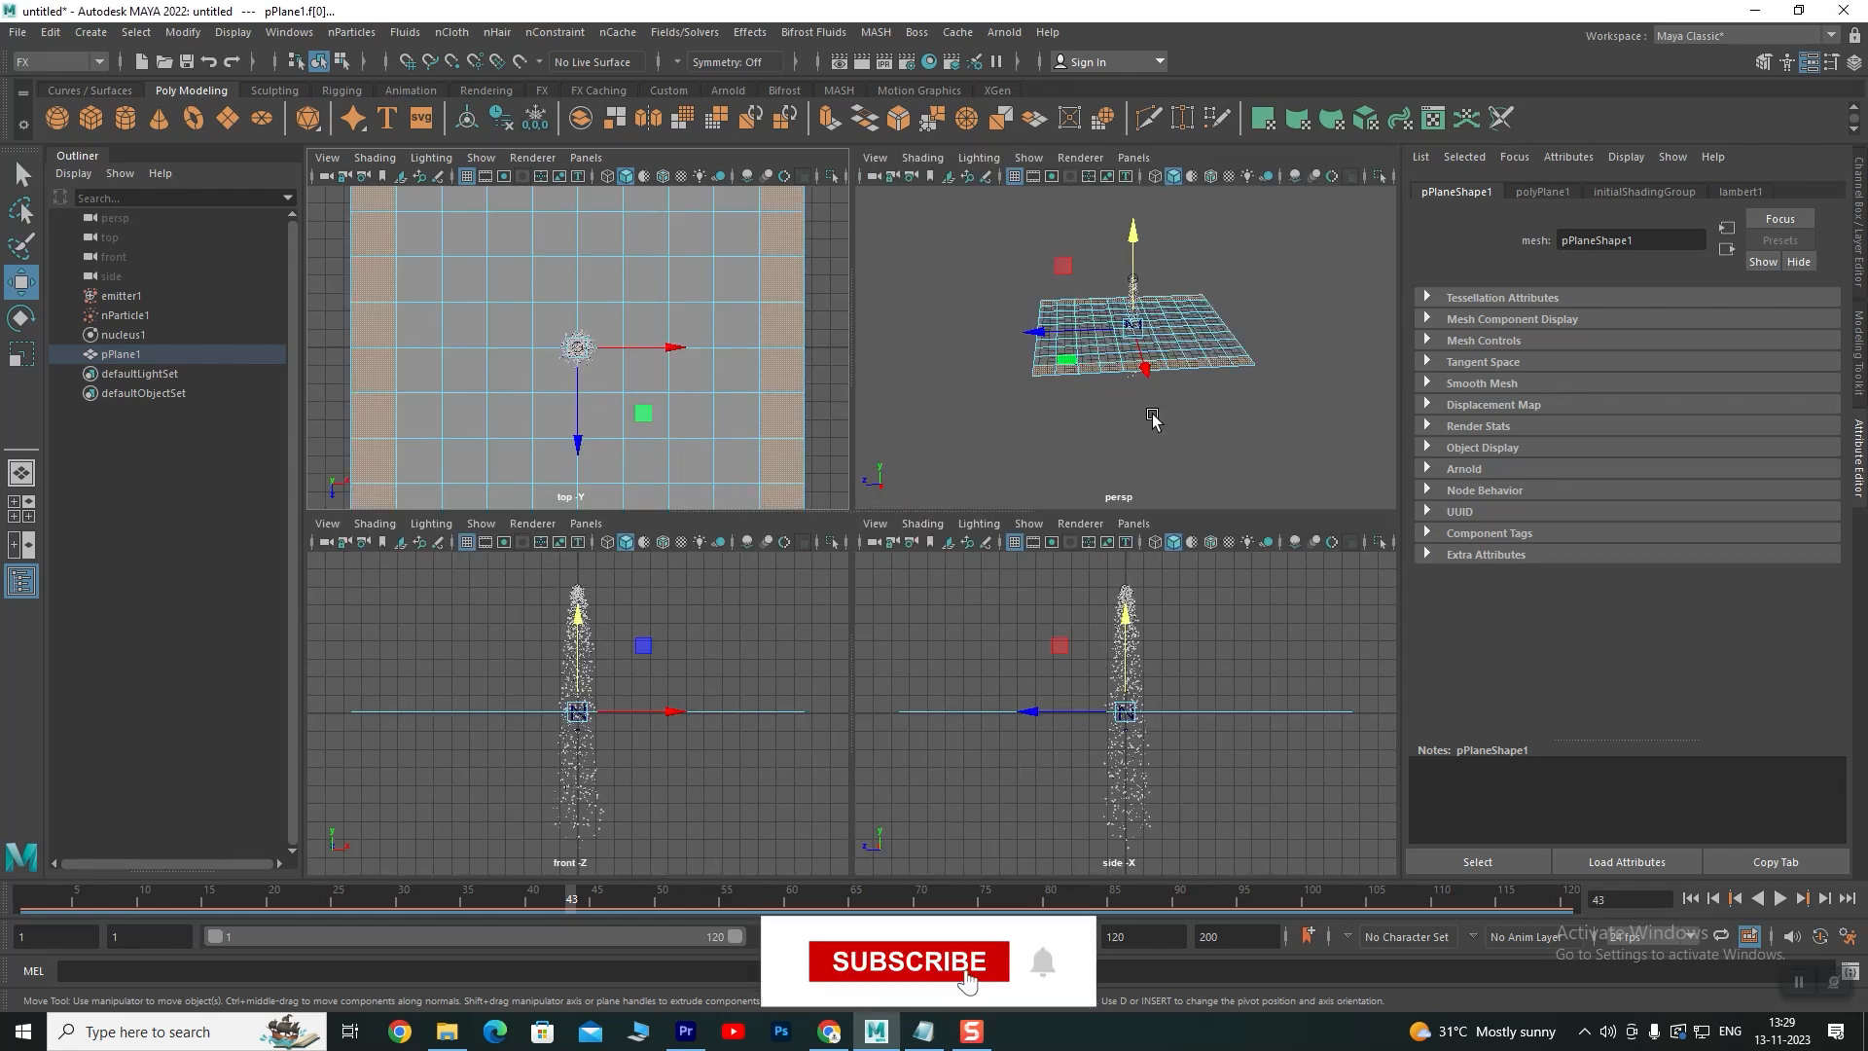
{"action": "key", "text": "space"}
{"action": "left_click_drag", "start_coordinate": [834, 604], "coordinate": [768, 667], "text": "alt"}
{"action": "scroll", "coordinate": [928, 583], "scroll_direction": "up", "scroll_amount": 5}
{"action": "scroll", "coordinate": [928, 583], "scroll_direction": "down", "scroll_amount": 2}
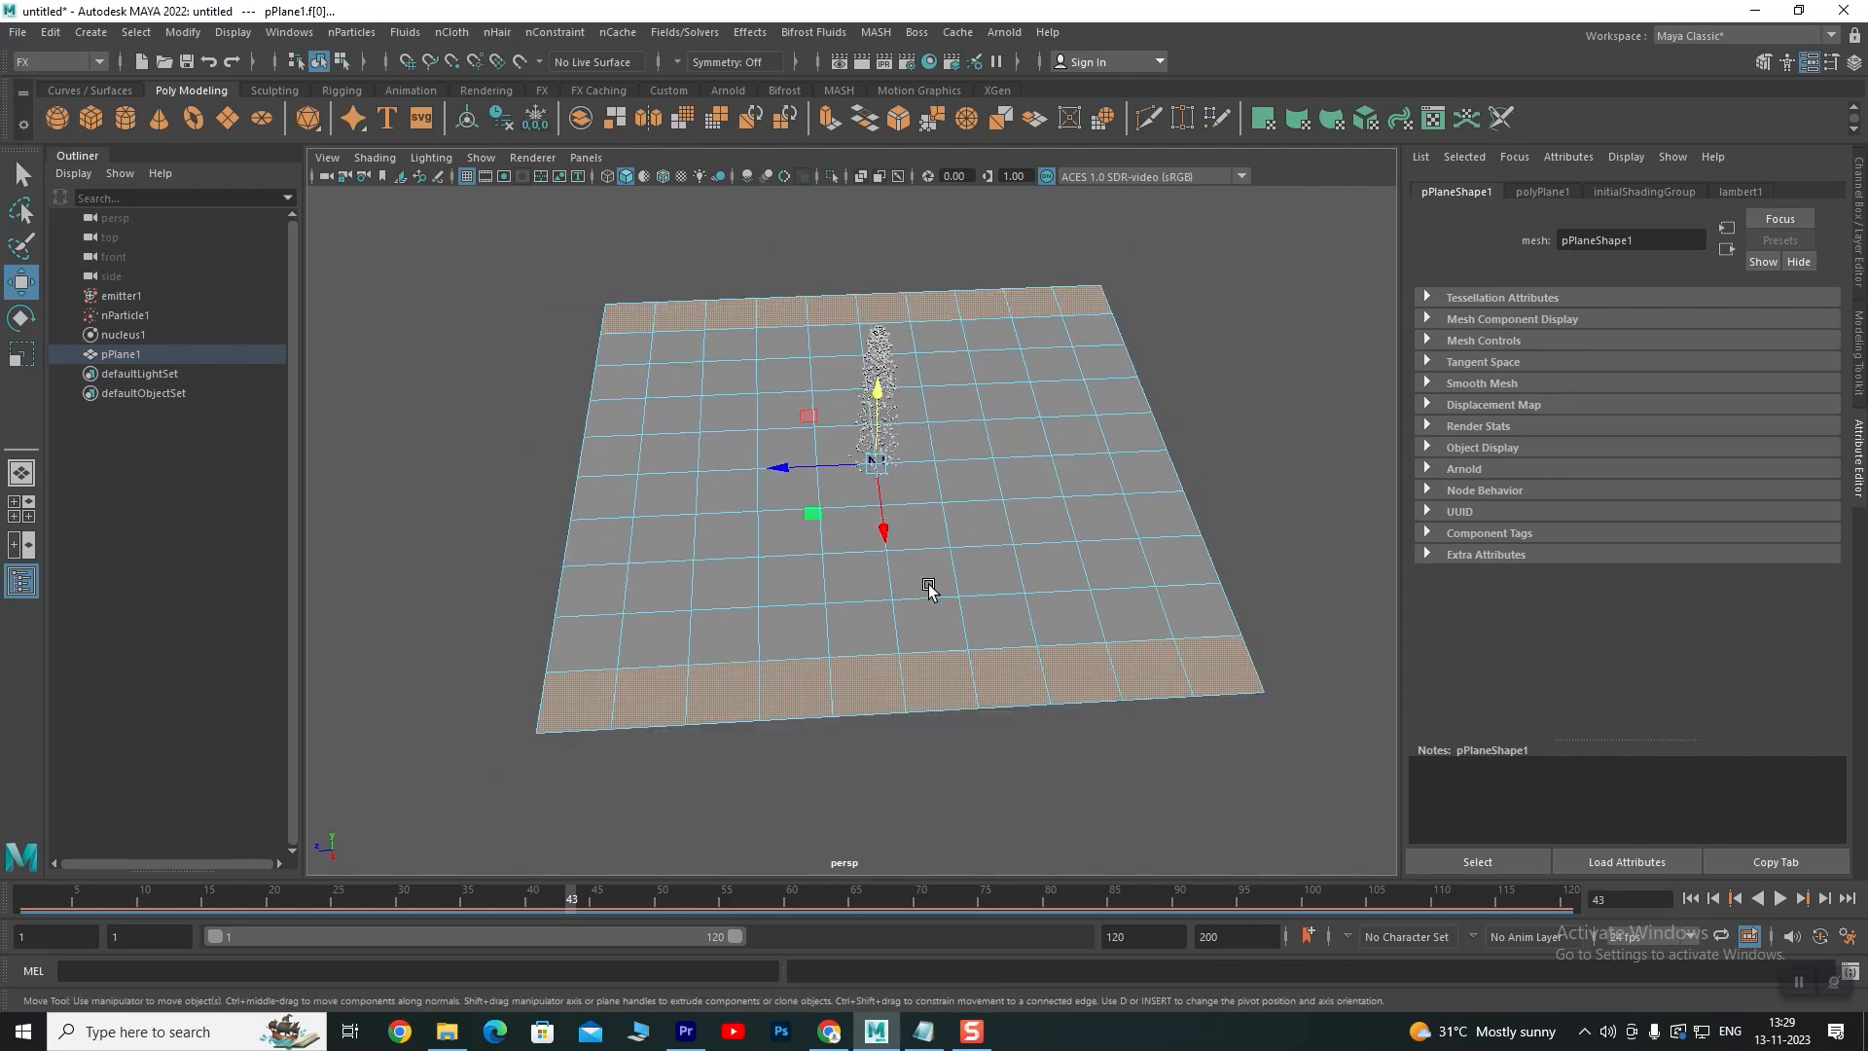
{"action": "left_click_drag", "start_coordinate": [540, 316], "coordinate": [596, 651]}
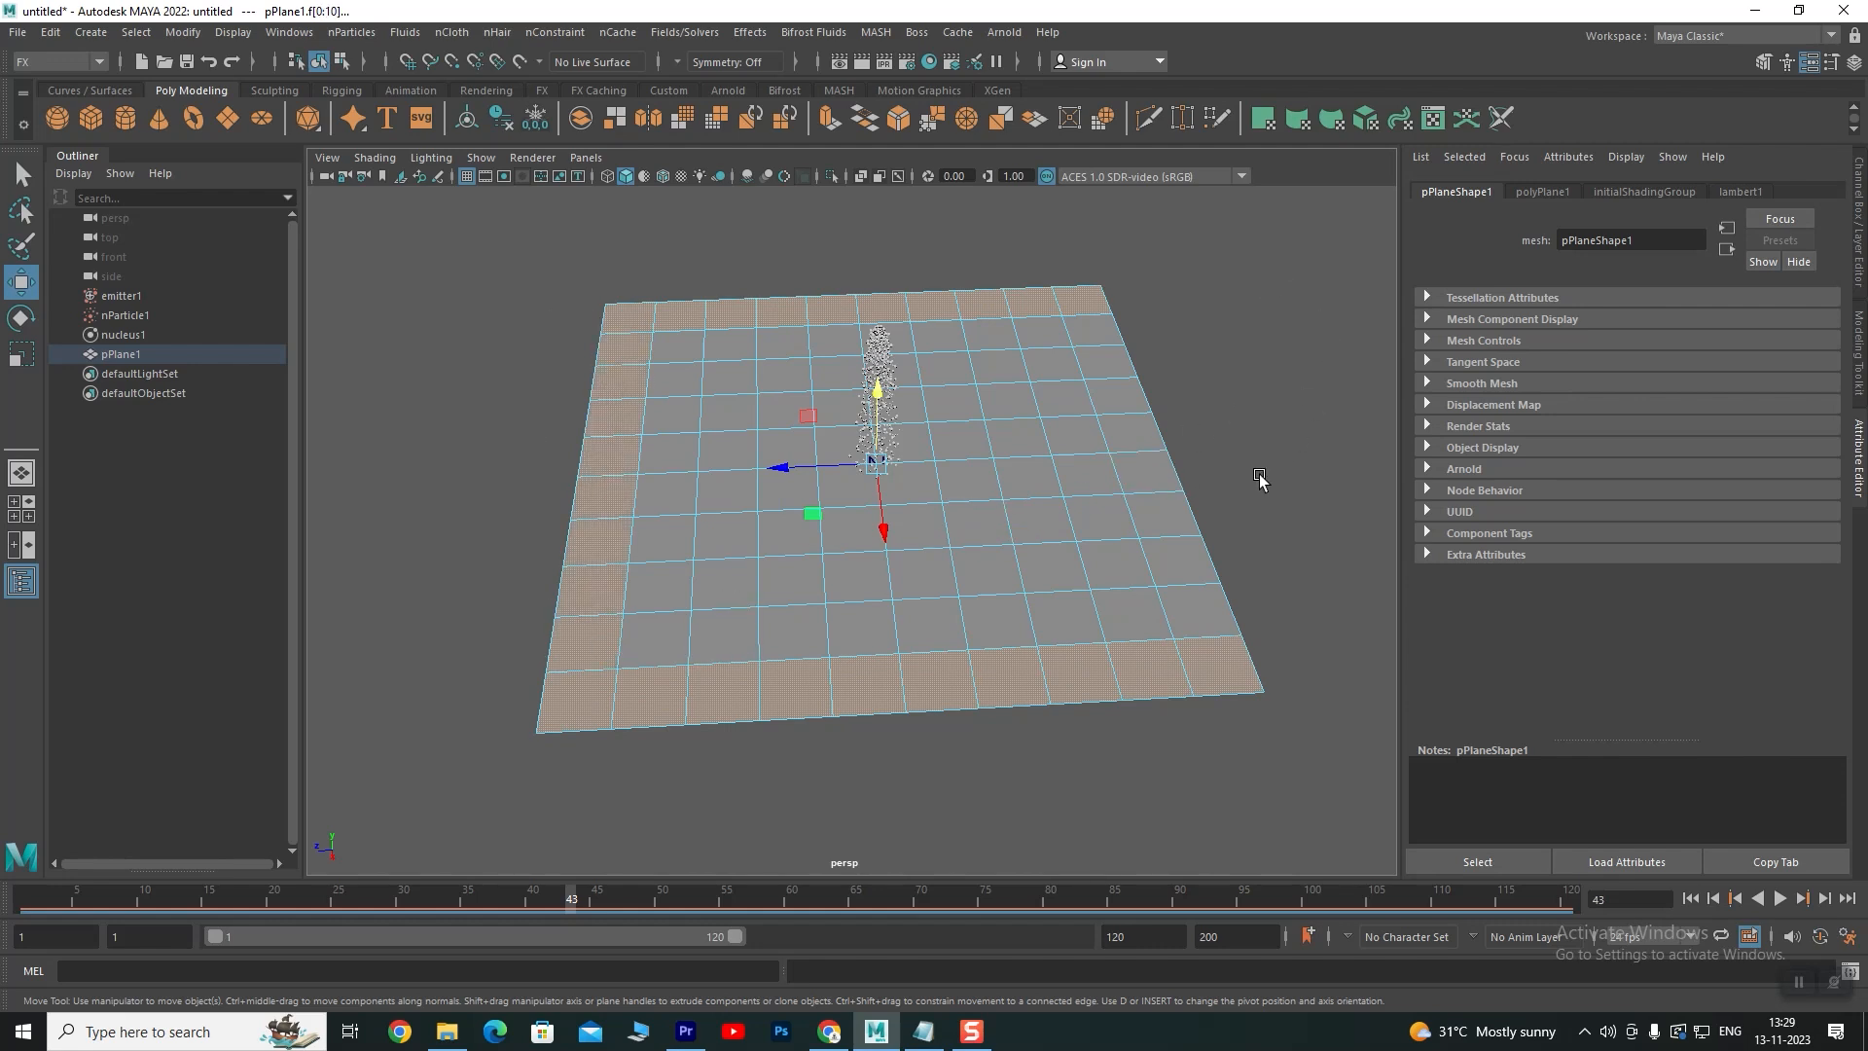
{"action": "key", "text": "super"}
{"action": "middle_click_drag", "start_coordinate": [1181, 630], "coordinate": [1106, 638], "text": "alt"}
{"action": "left_click_drag", "start_coordinate": [1106, 638], "coordinate": [1205, 463], "text": "alt"}
{"action": "left_click_drag", "start_coordinate": [1203, 384], "coordinate": [845, 742]}
{"action": "left_click_drag", "start_coordinate": [835, 730], "coordinate": [830, 730], "text": "alt"}
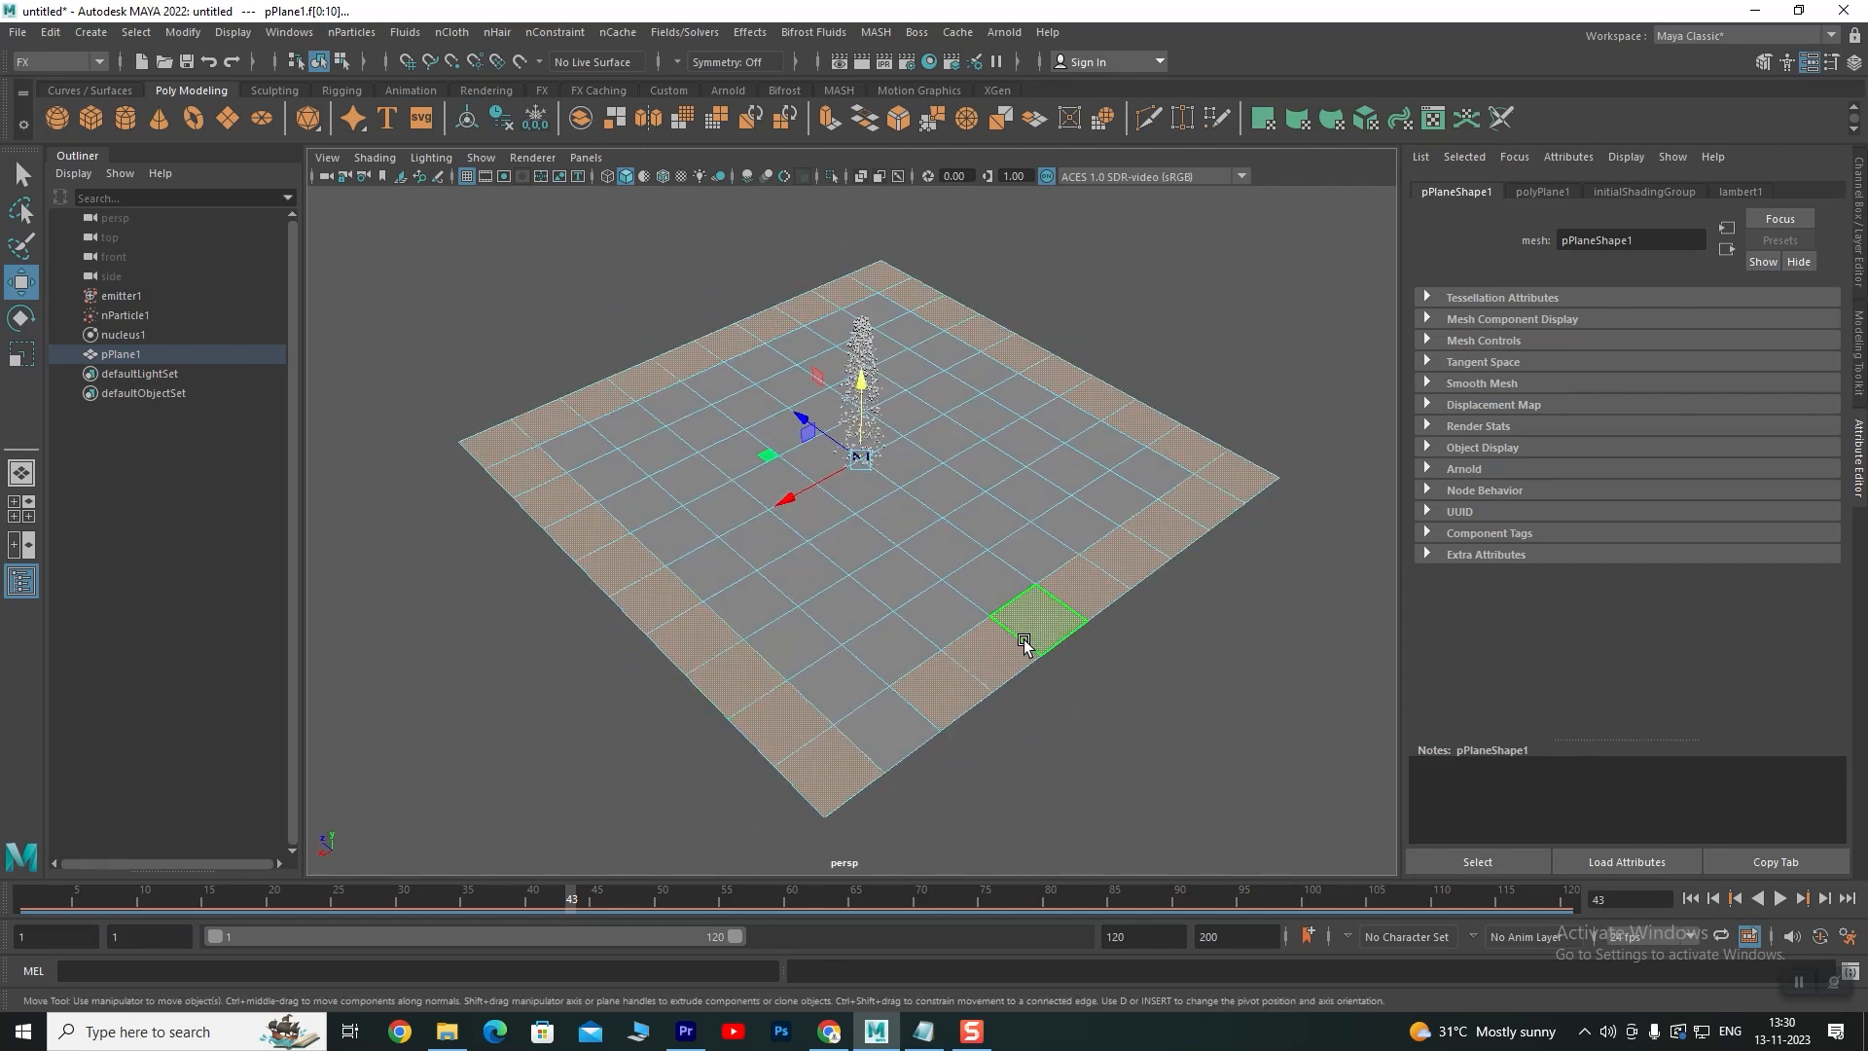
Extrude the selected border faces with a thickness of 1 and return the plane to object selection
{"action": "right_click", "coordinate": [1024, 639]}
{"action": "left_click", "coordinate": [831, 121]}
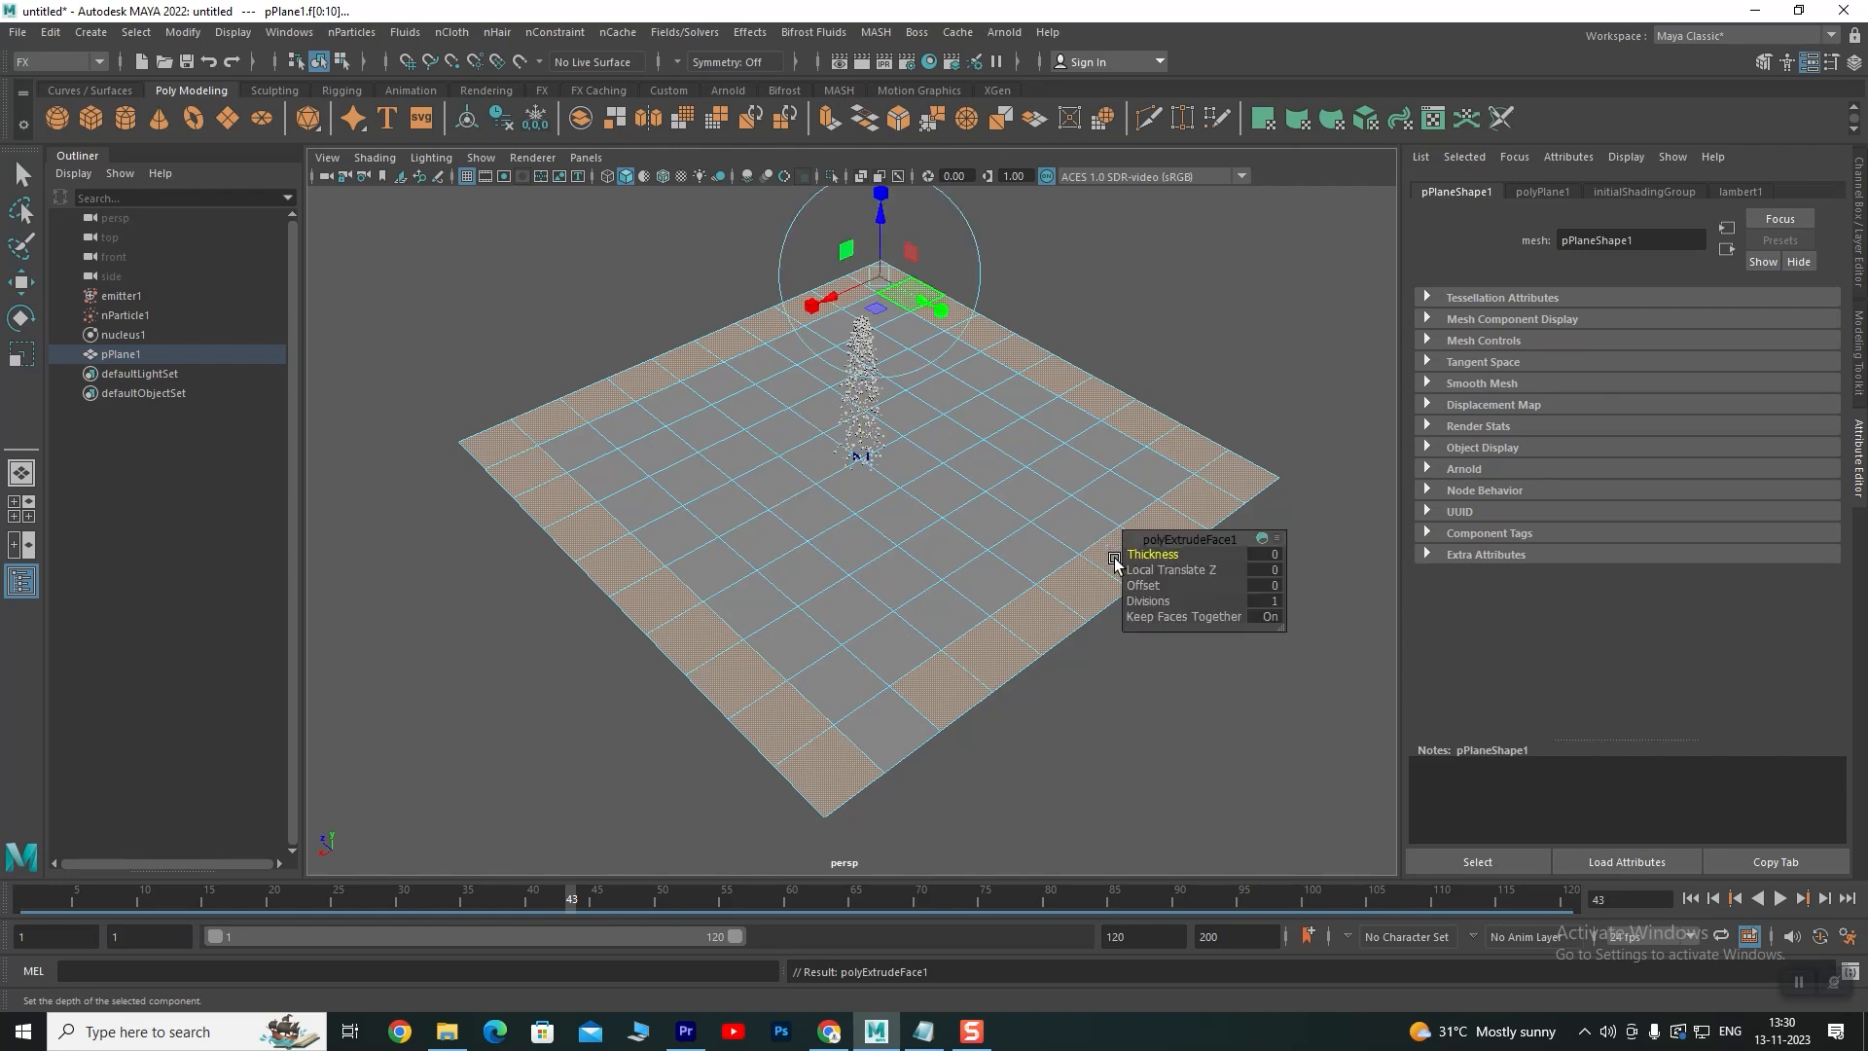
{"action": "left_click", "coordinate": [1274, 556]}
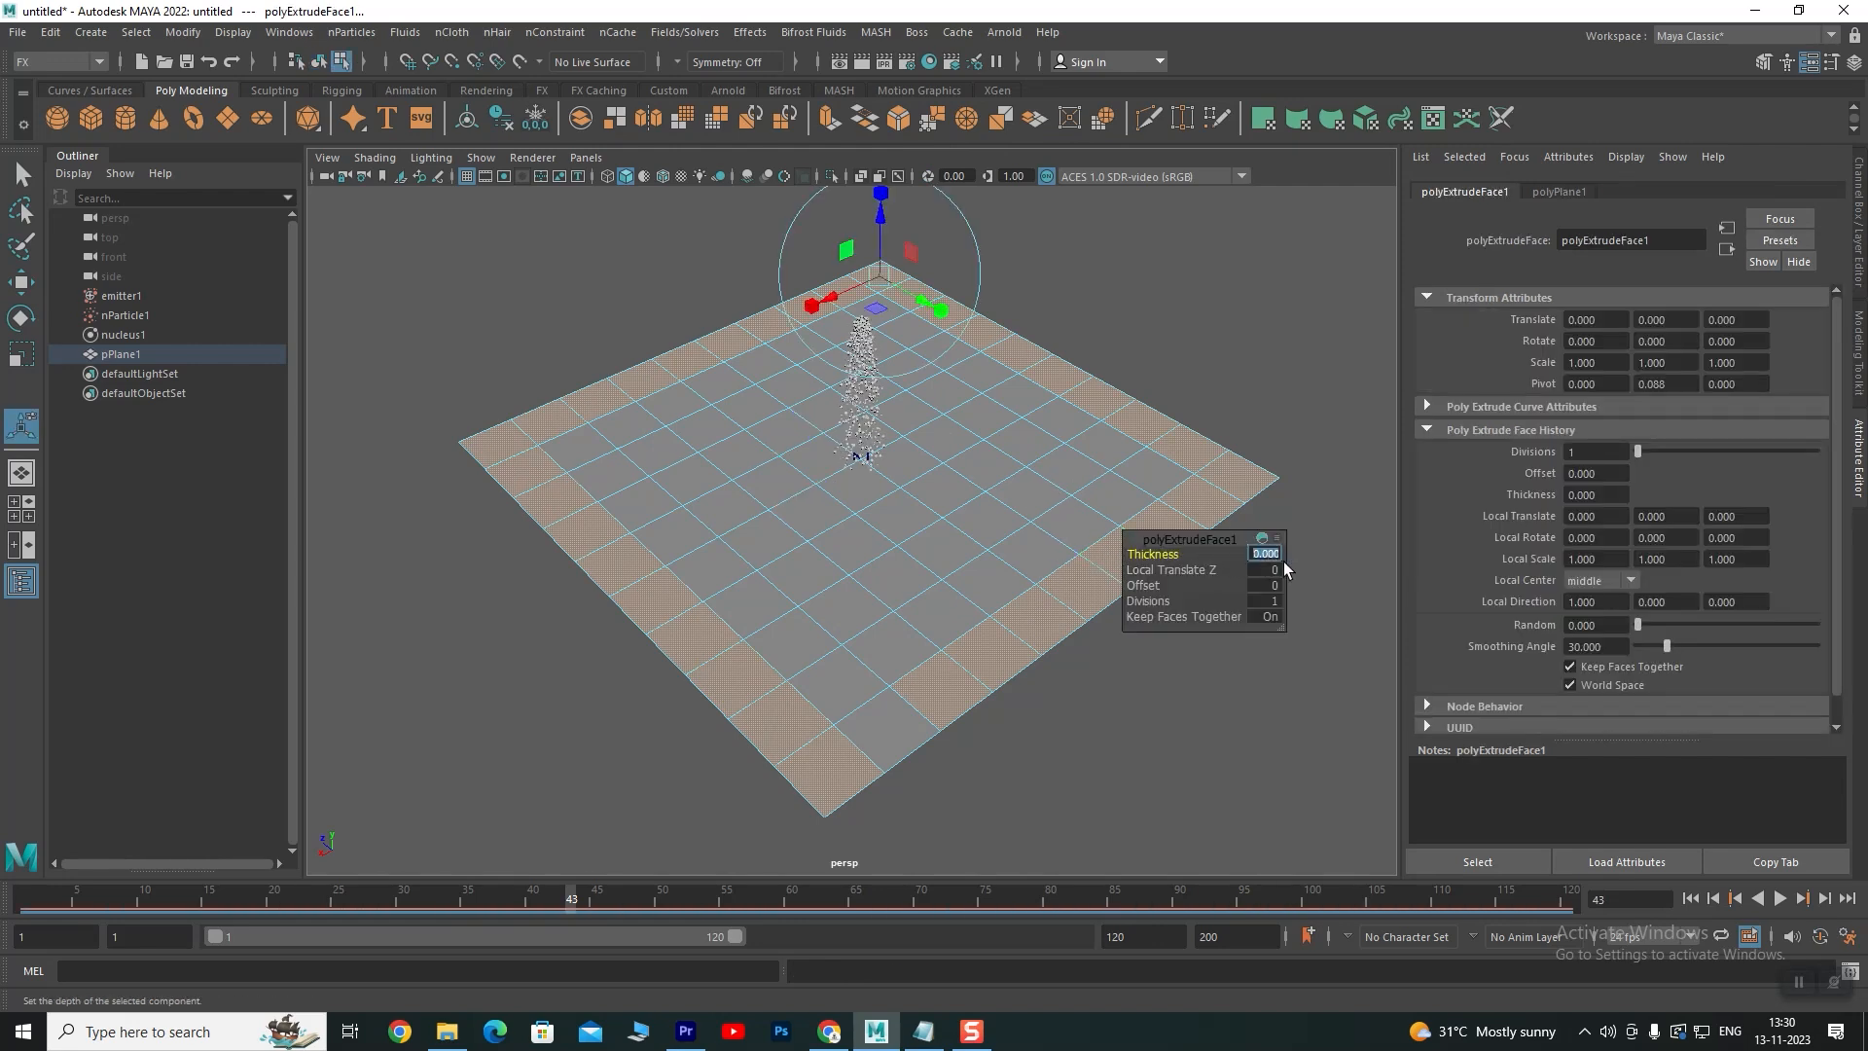
{"action": "type", "text": "1"}
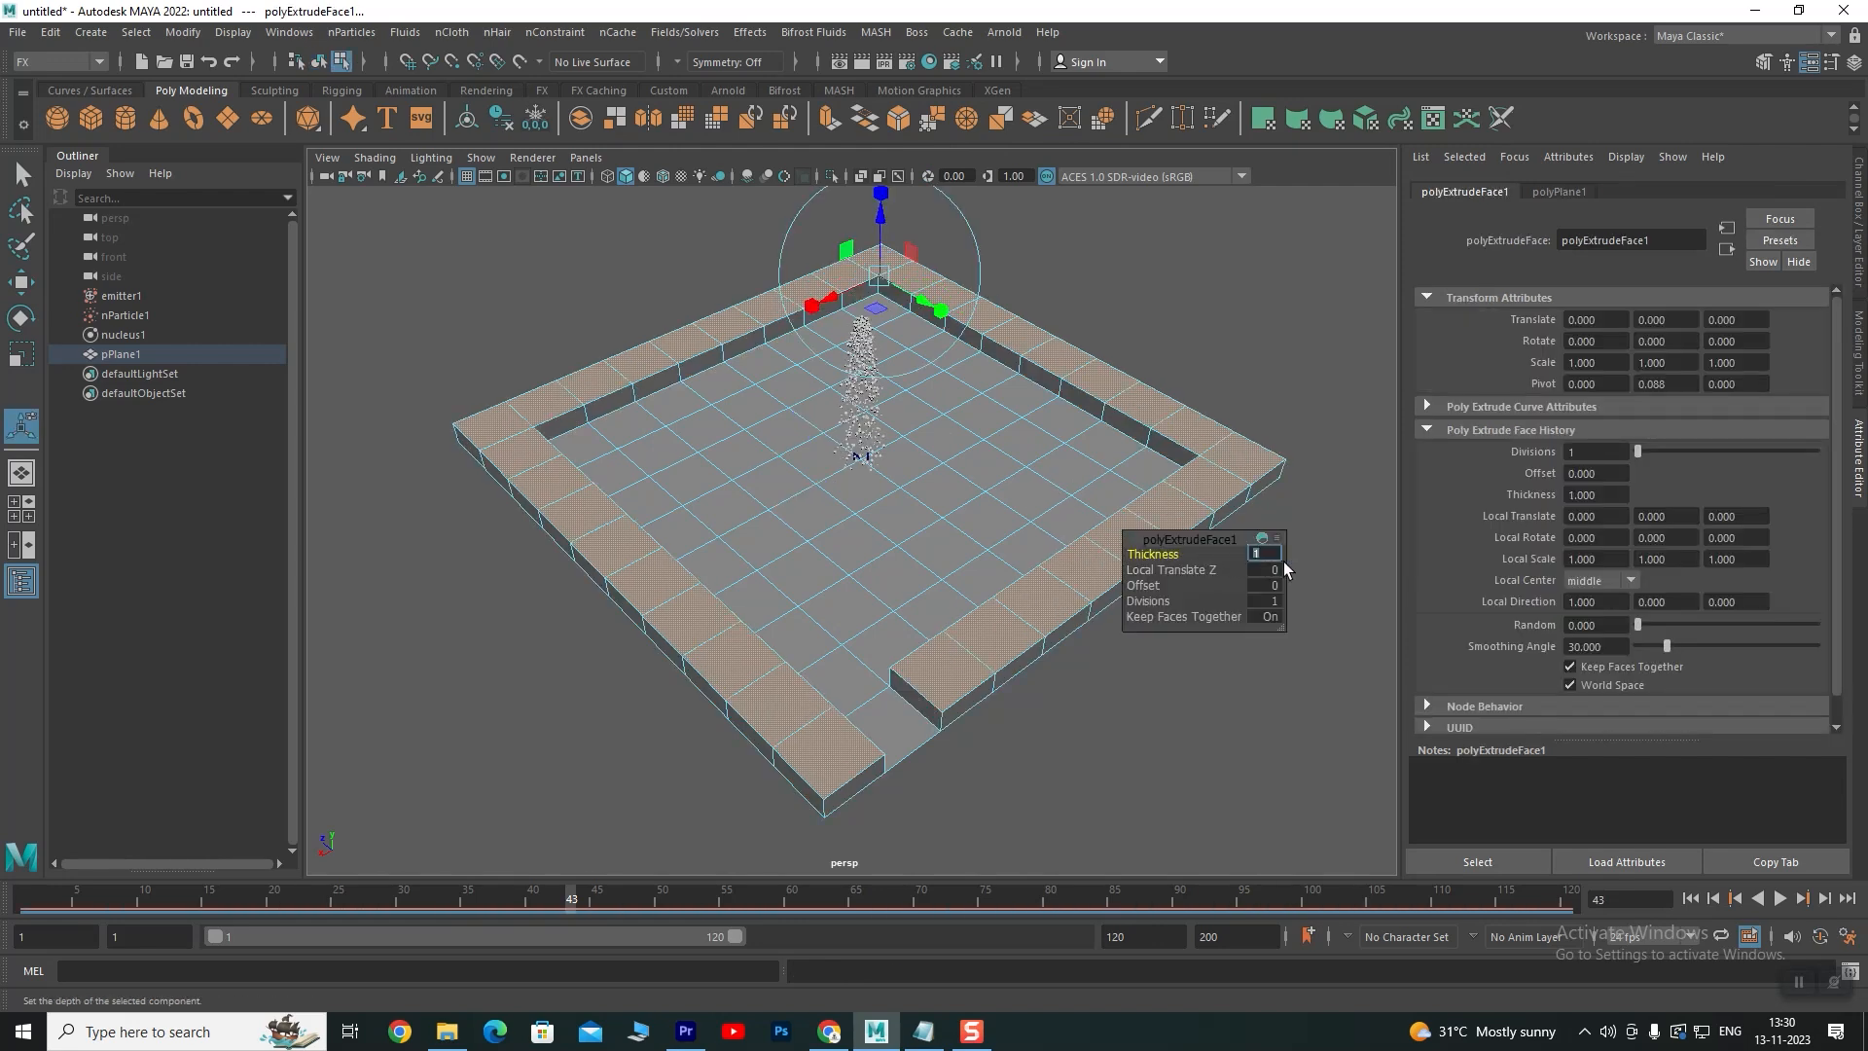
{"action": "left_click", "coordinate": [1344, 408]}
{"action": "mouse_move", "coordinate": [806, 584]}
{"action": "left_mouse_down", "text": "alt"}
{"action": "mouse_move", "coordinate": [833, 596]}
{"action": "mouse_move", "coordinate": [717, 575]}
{"action": "mouse_move", "coordinate": [811, 580]}
{"action": "left_mouse_up", "text": "alt"}
{"action": "right_click_drag", "start_coordinate": [1059, 266], "coordinate": [1137, 239]}
Examine the plane's raised rim and its gap beside the corner
{"action": "left_click_drag", "start_coordinate": [876, 555], "coordinate": [948, 541], "text": "alt"}
{"action": "middle_click_drag", "start_coordinate": [871, 514], "coordinate": [866, 615], "text": "alt"}
{"action": "scroll", "coordinate": [865, 615], "scroll_direction": "up", "scroll_amount": 7}
{"action": "scroll", "coordinate": [879, 598], "scroll_direction": "down", "scroll_amount": 7}
{"action": "scroll", "coordinate": [878, 598], "scroll_direction": "up", "scroll_amount": 8}
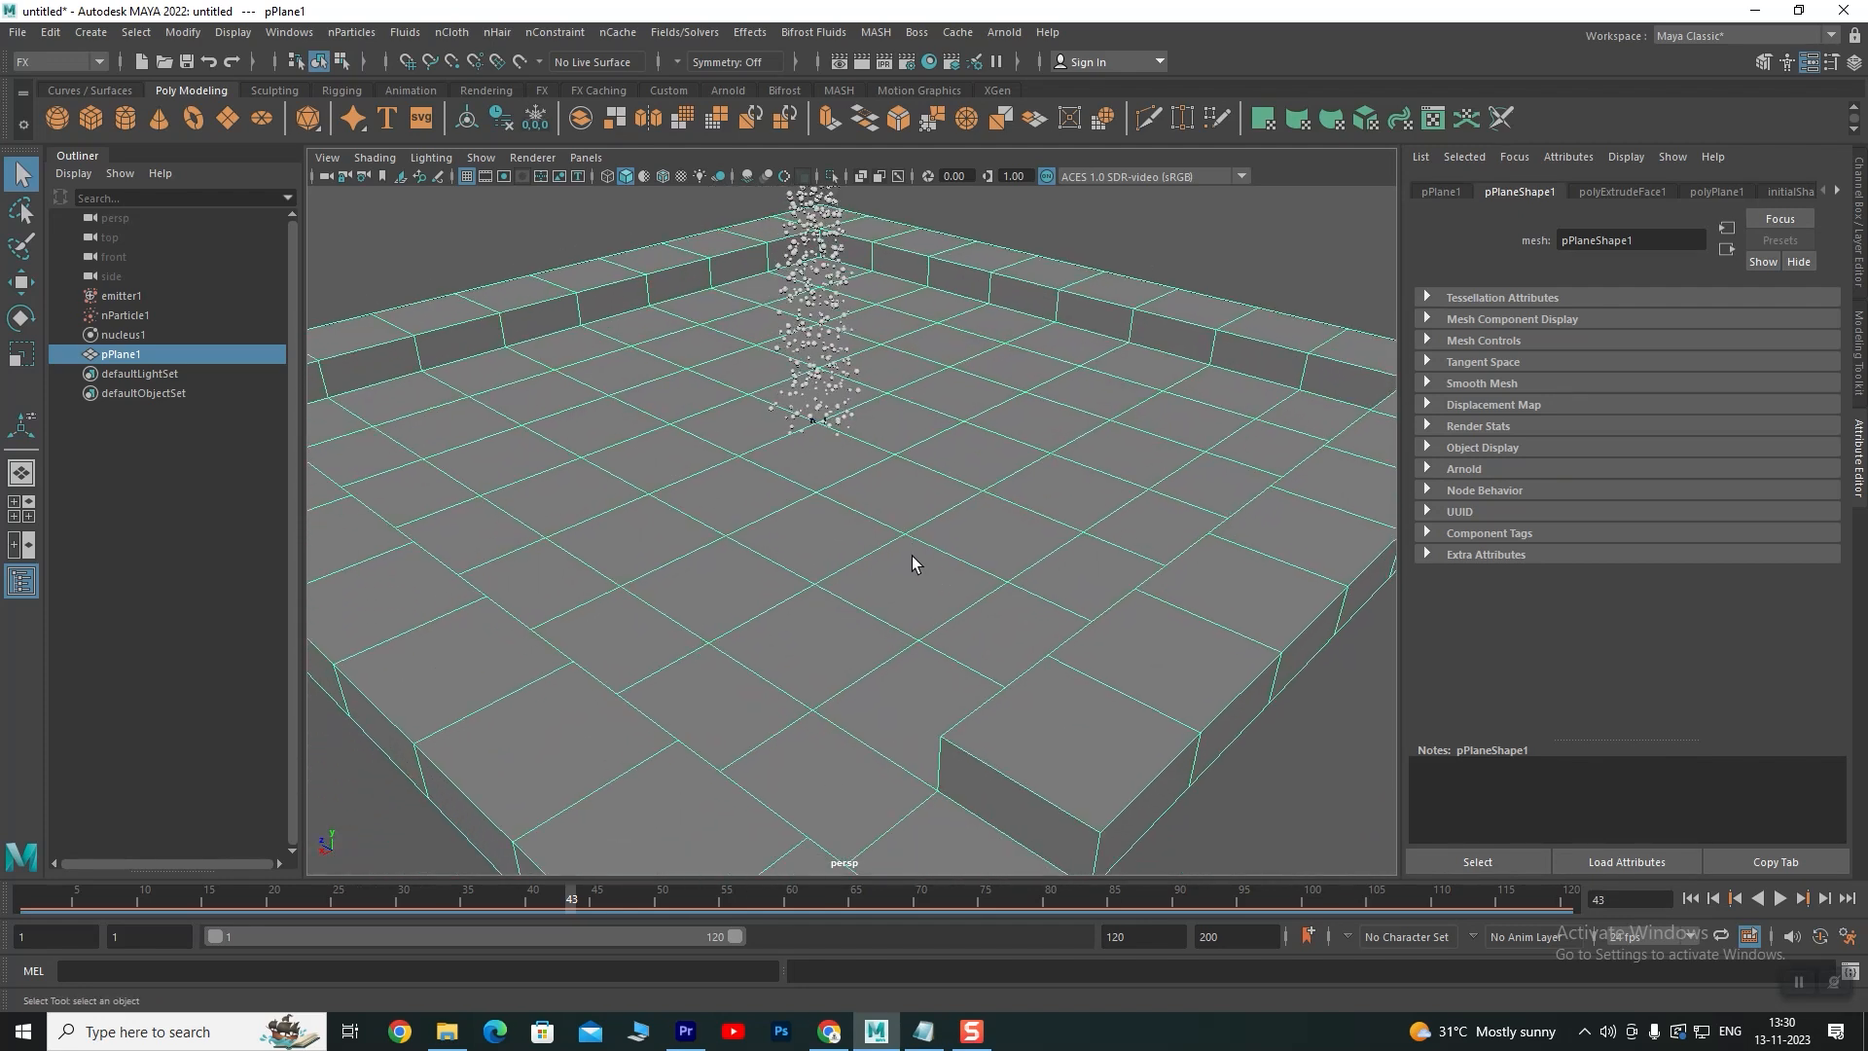
{"action": "scroll", "coordinate": [911, 562], "scroll_direction": "down", "scroll_amount": 8}
{"action": "scroll", "coordinate": [888, 522], "scroll_direction": "up", "scroll_amount": 3}
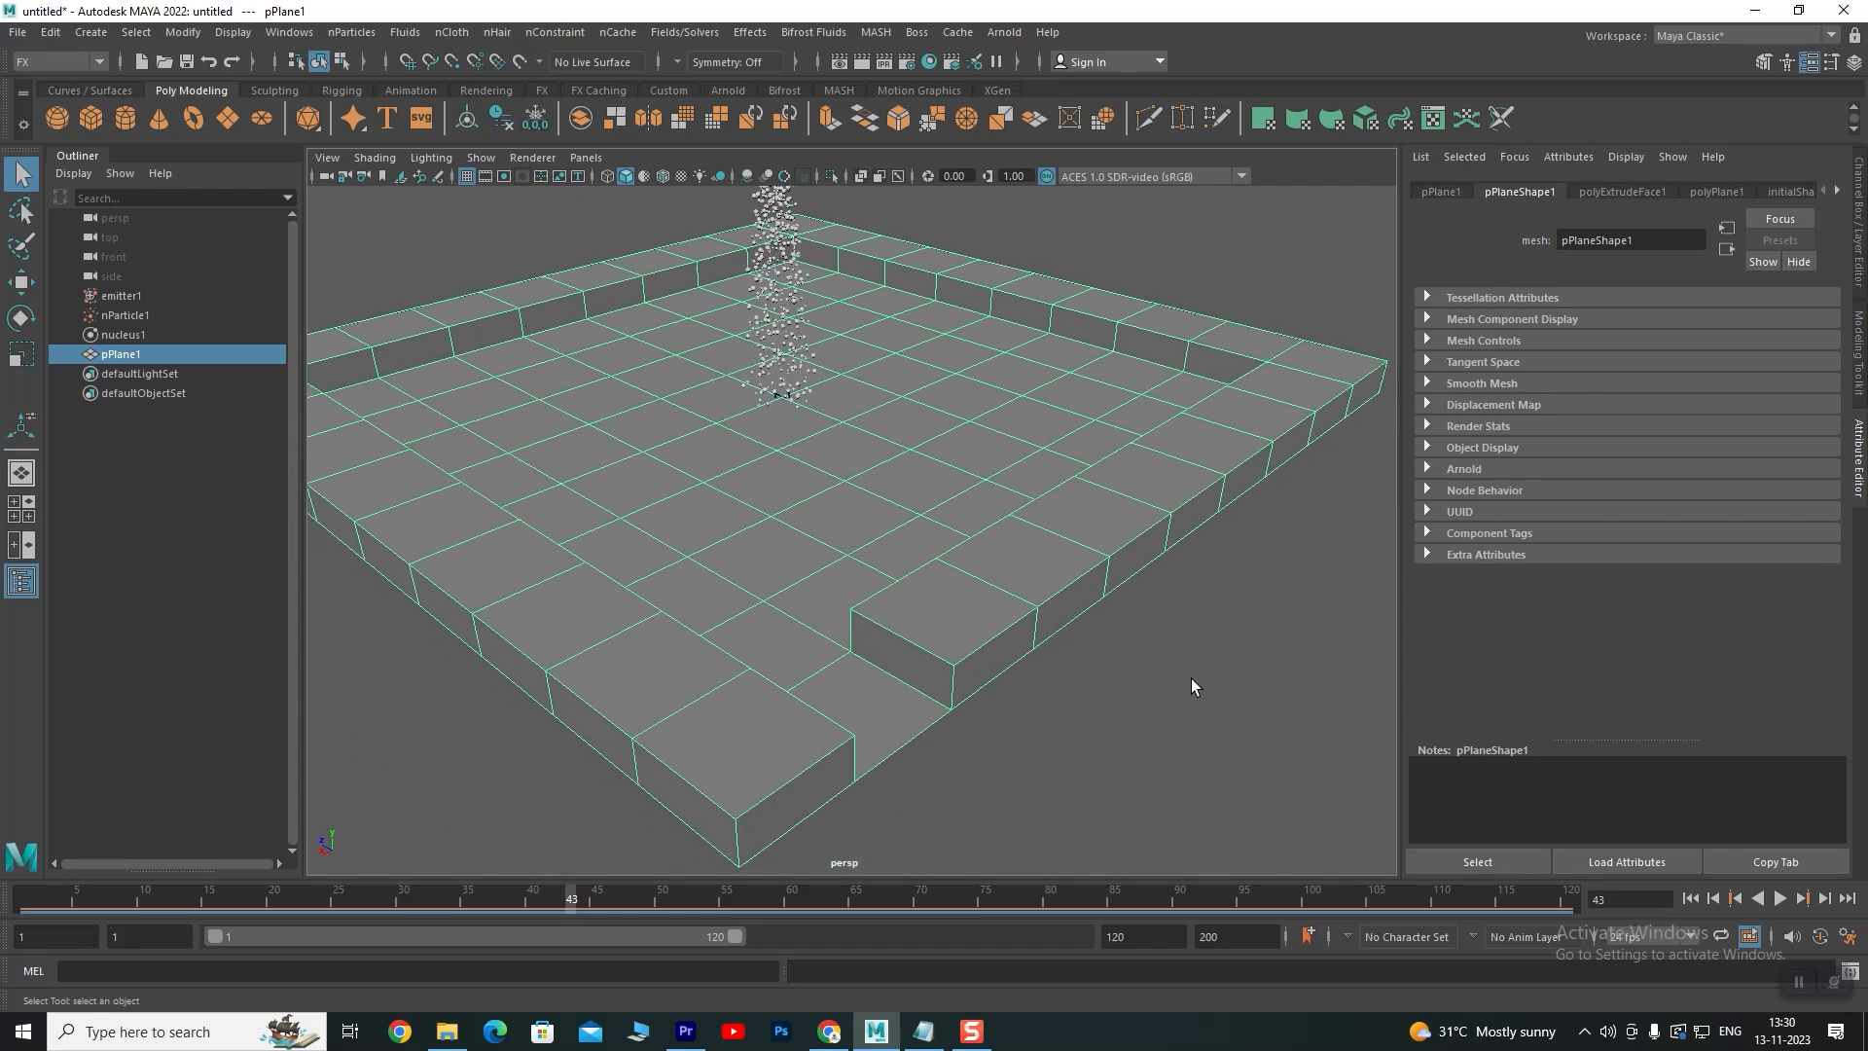
Select the rimmed plane and make it an nCloth passive collider
{"action": "left_click", "coordinate": [1193, 684]}
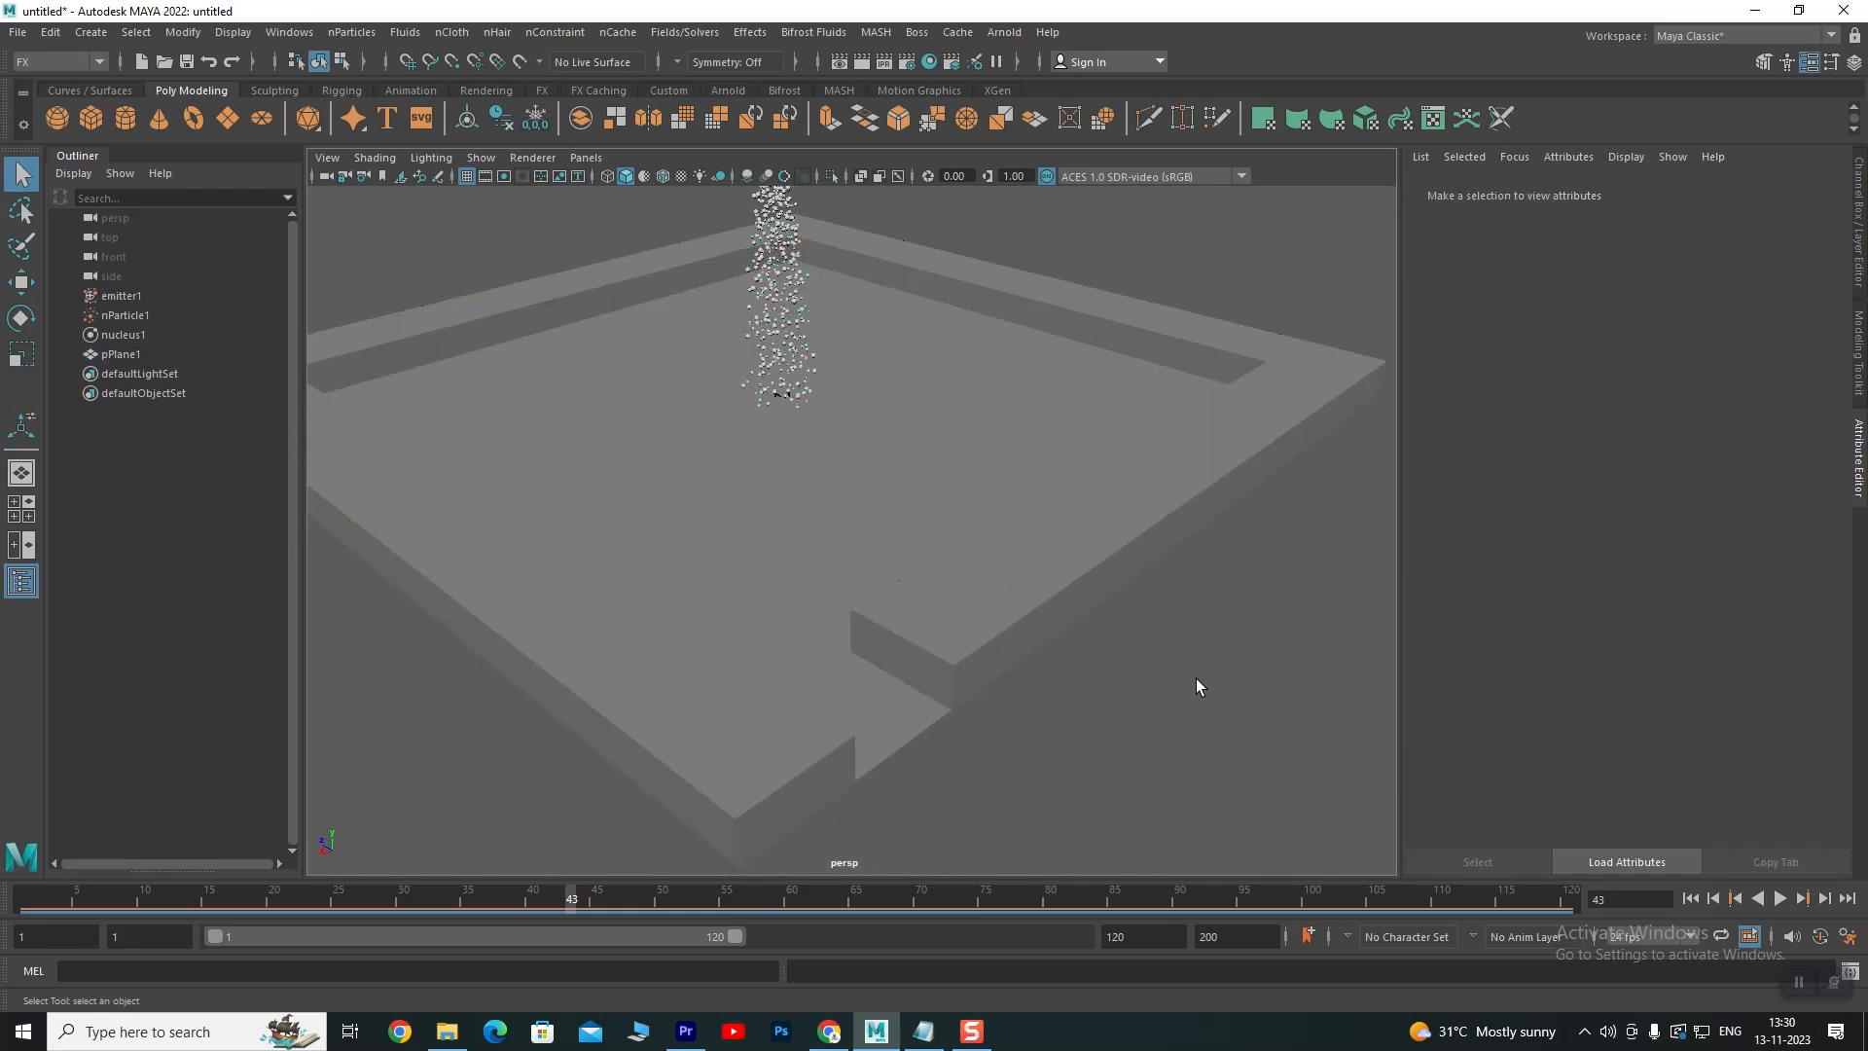
{"action": "left_click", "coordinate": [934, 338]}
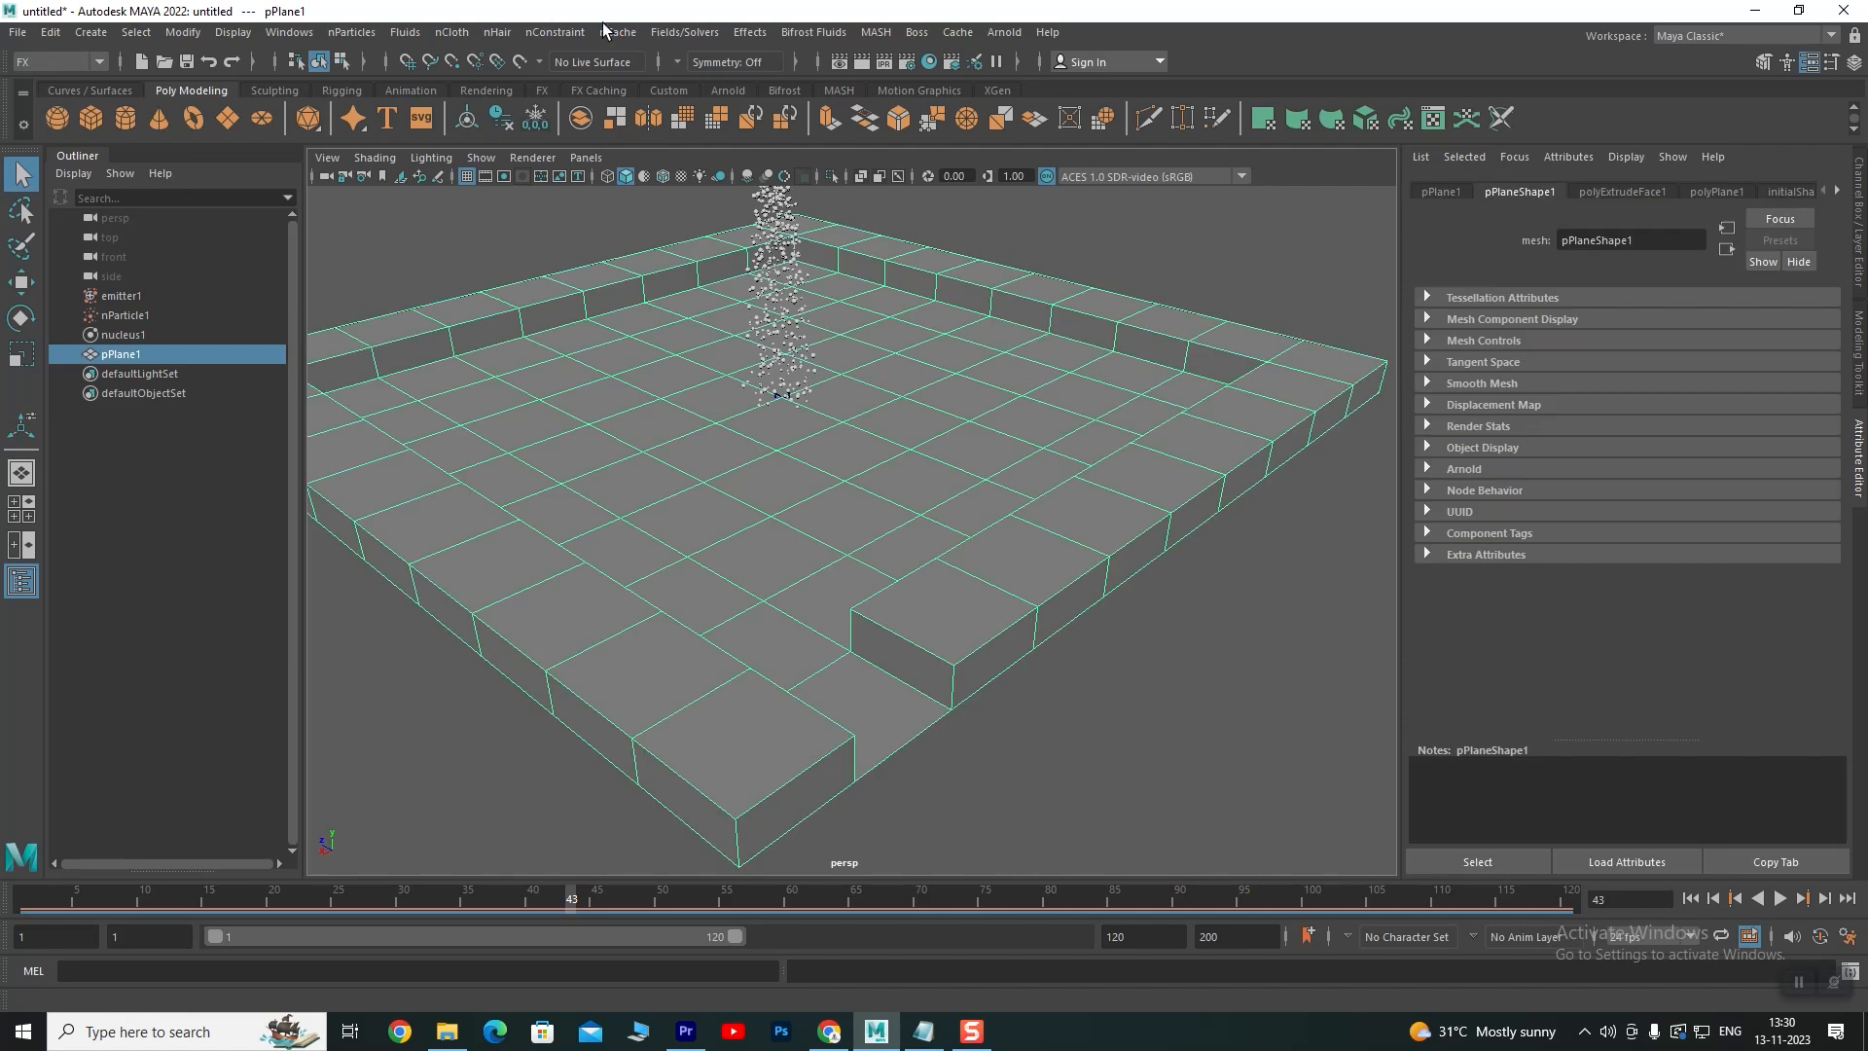
{"action": "left_click", "coordinate": [453, 33]}
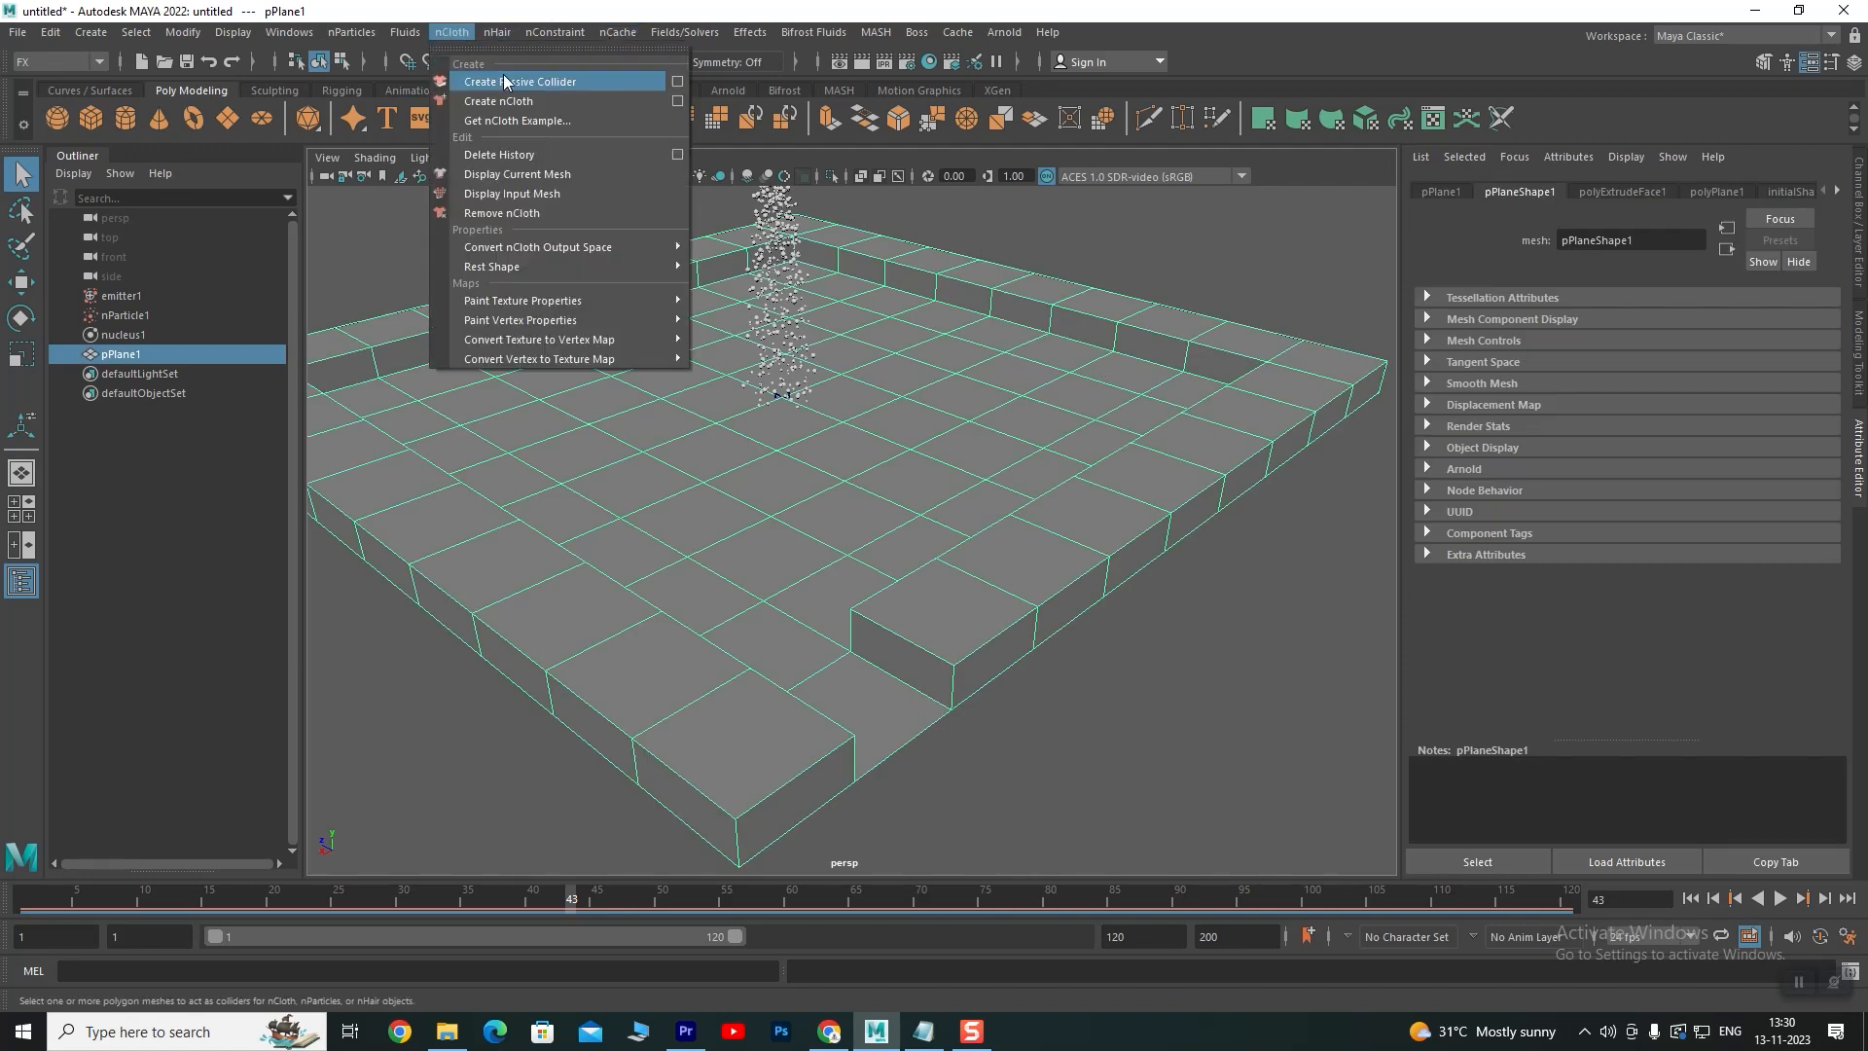
{"action": "left_click", "coordinate": [555, 83]}
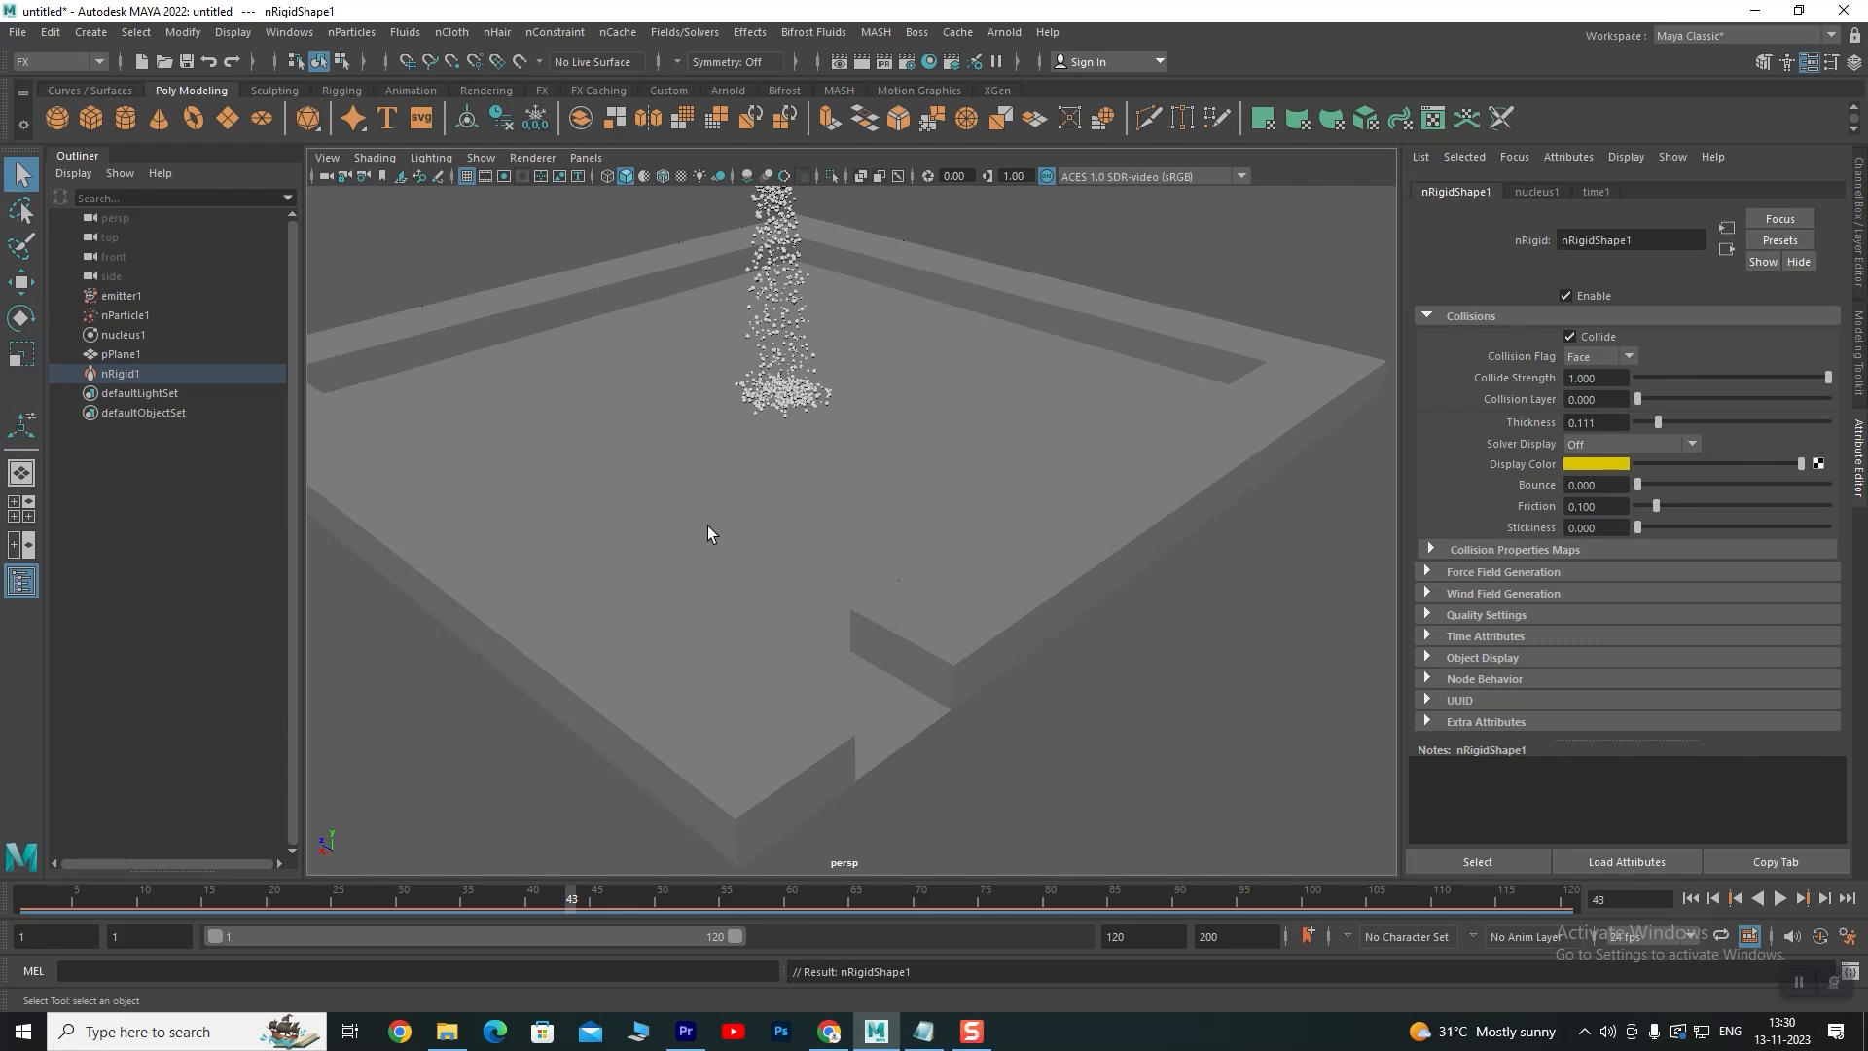
Play the simulation from the first frame and examine how the particles collide and pile up on the plane
{"action": "left_click", "coordinate": [1692, 903]}
{"action": "left_click", "coordinate": [1779, 901]}
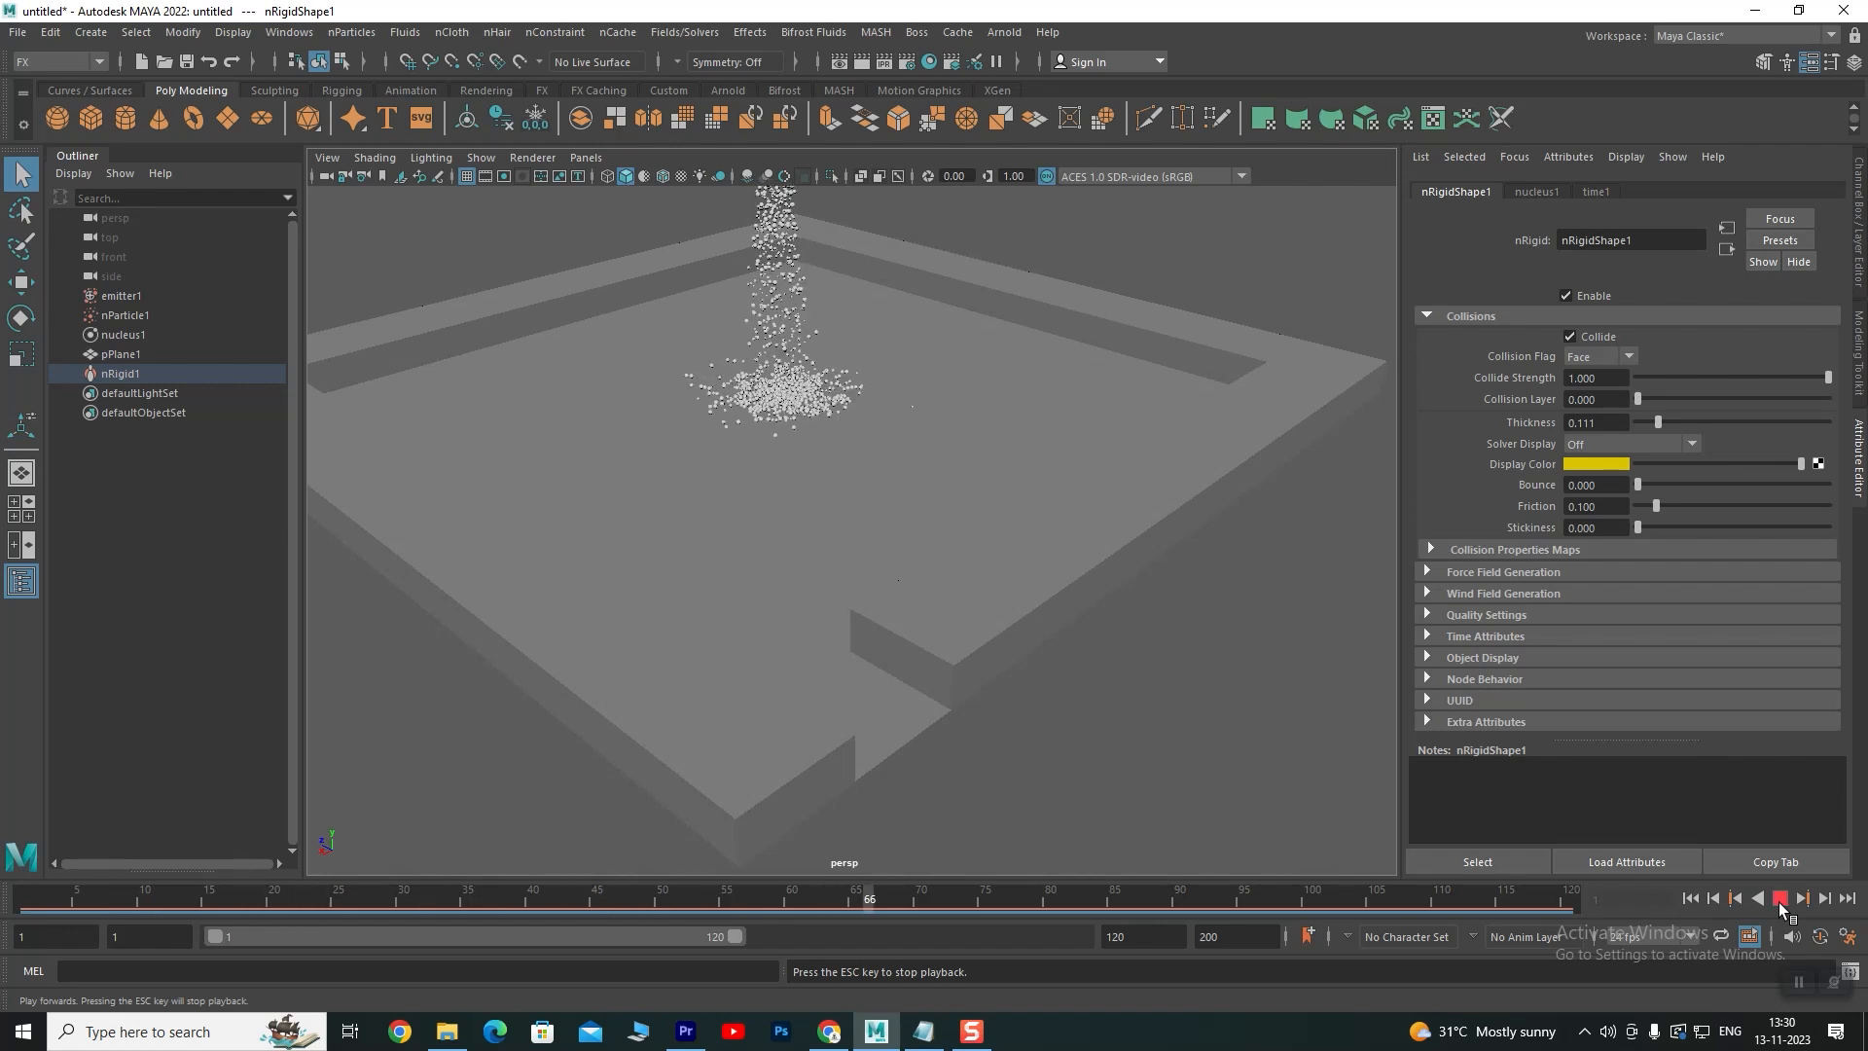
{"action": "left_click", "coordinate": [1780, 899]}
{"action": "scroll", "coordinate": [825, 410], "scroll_direction": "up", "scroll_amount": 6}
{"action": "scroll", "coordinate": [832, 441], "scroll_direction": "down", "scroll_amount": 4}
{"action": "left_click_drag", "start_coordinate": [831, 444], "coordinate": [794, 475], "text": "alt"}
{"action": "scroll", "coordinate": [877, 477], "scroll_direction": "down", "scroll_amount": 5}
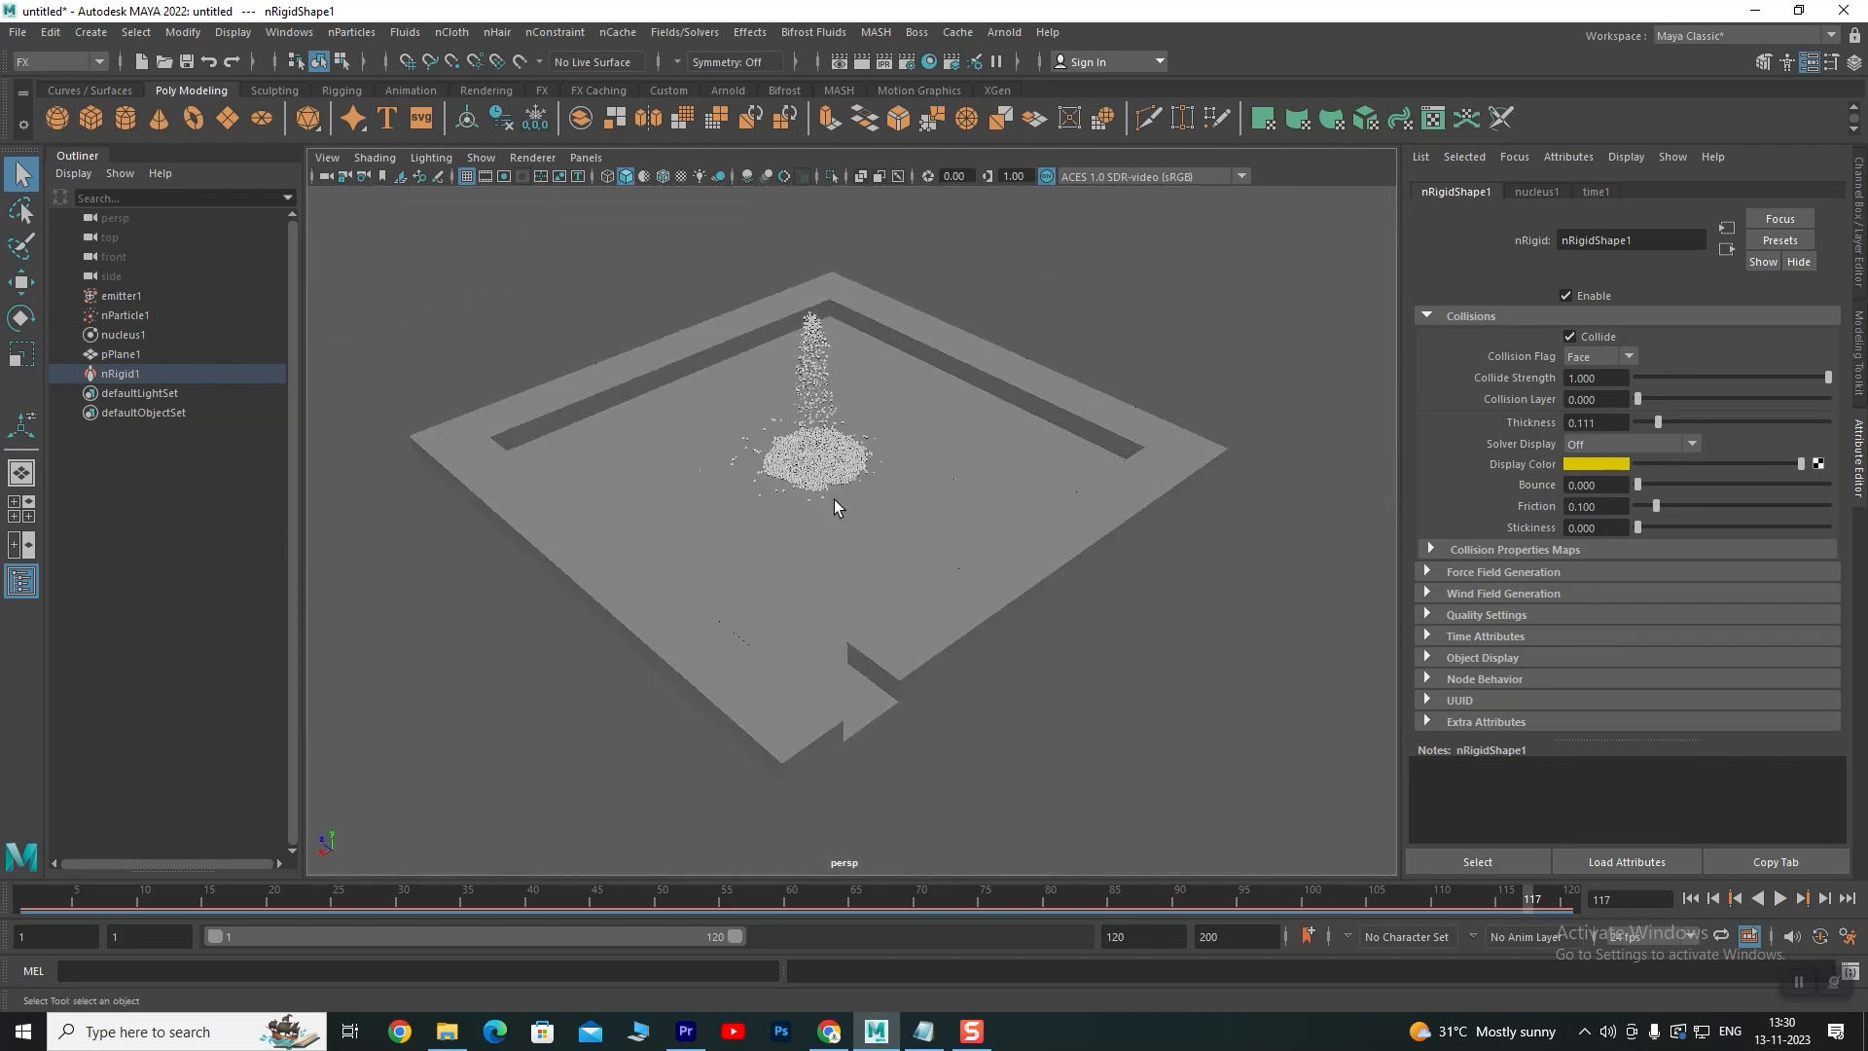
{"action": "scroll", "coordinate": [834, 499], "scroll_direction": "up", "scroll_amount": 5}
{"action": "middle_click_drag", "start_coordinate": [862, 482], "coordinate": [878, 512], "text": "alt"}
{"action": "left_click_drag", "start_coordinate": [878, 512], "coordinate": [863, 546], "text": "alt"}
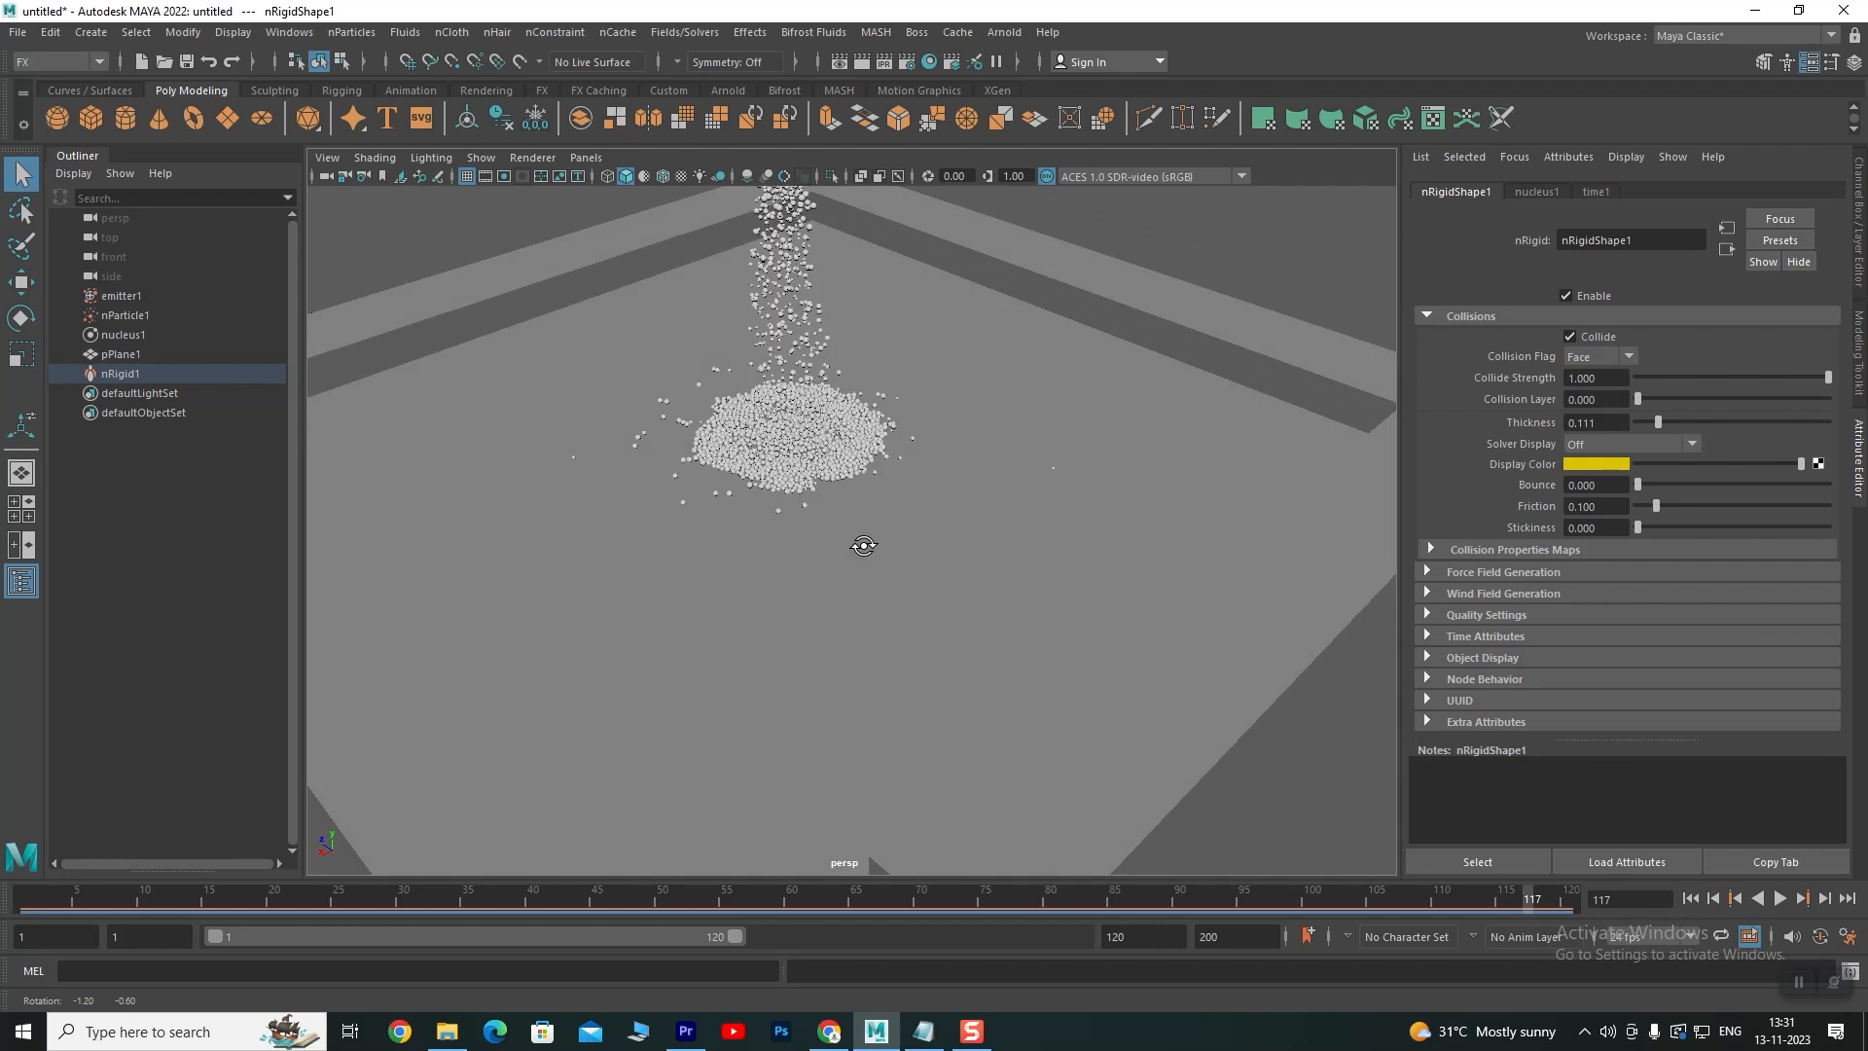
Set emitter1's emission rate to 2000 particles per second
{"action": "left_click", "coordinate": [119, 295]}
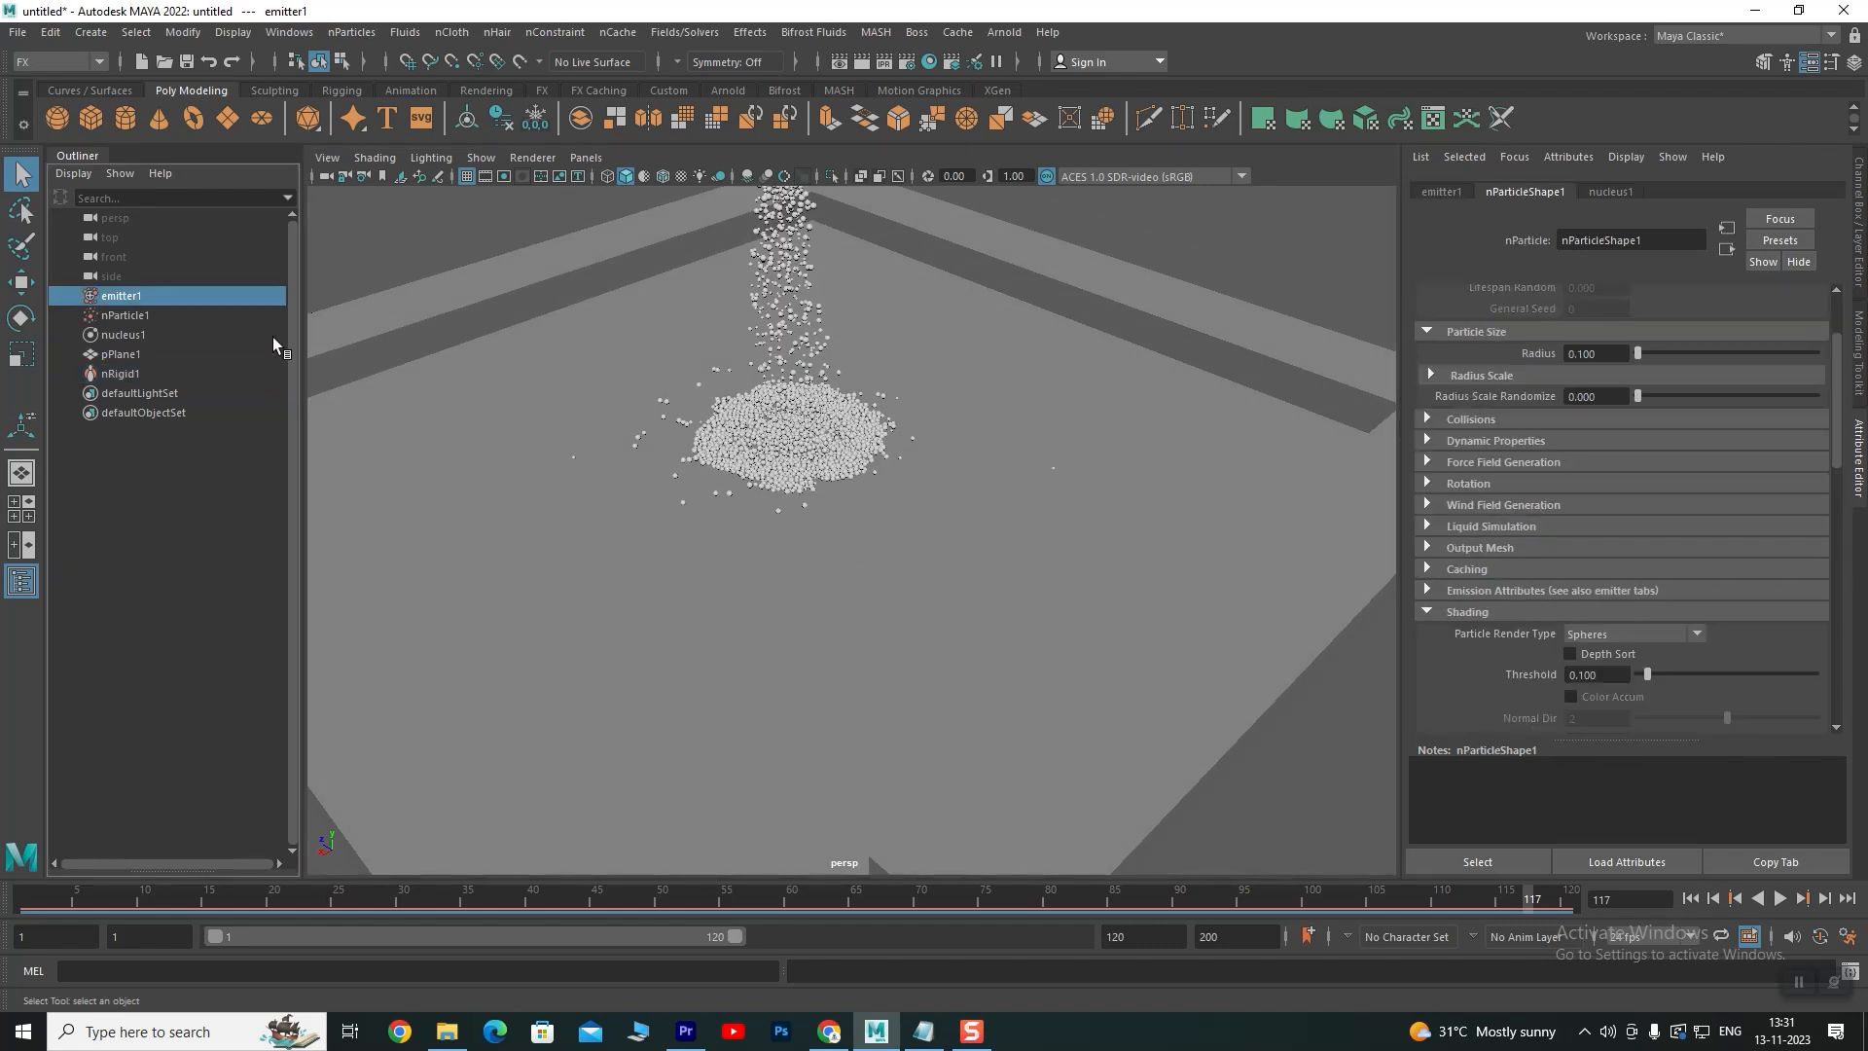
{"action": "left_click", "coordinate": [1442, 193]}
{"action": "scroll", "coordinate": [1681, 401], "scroll_direction": "up", "scroll_amount": 10}
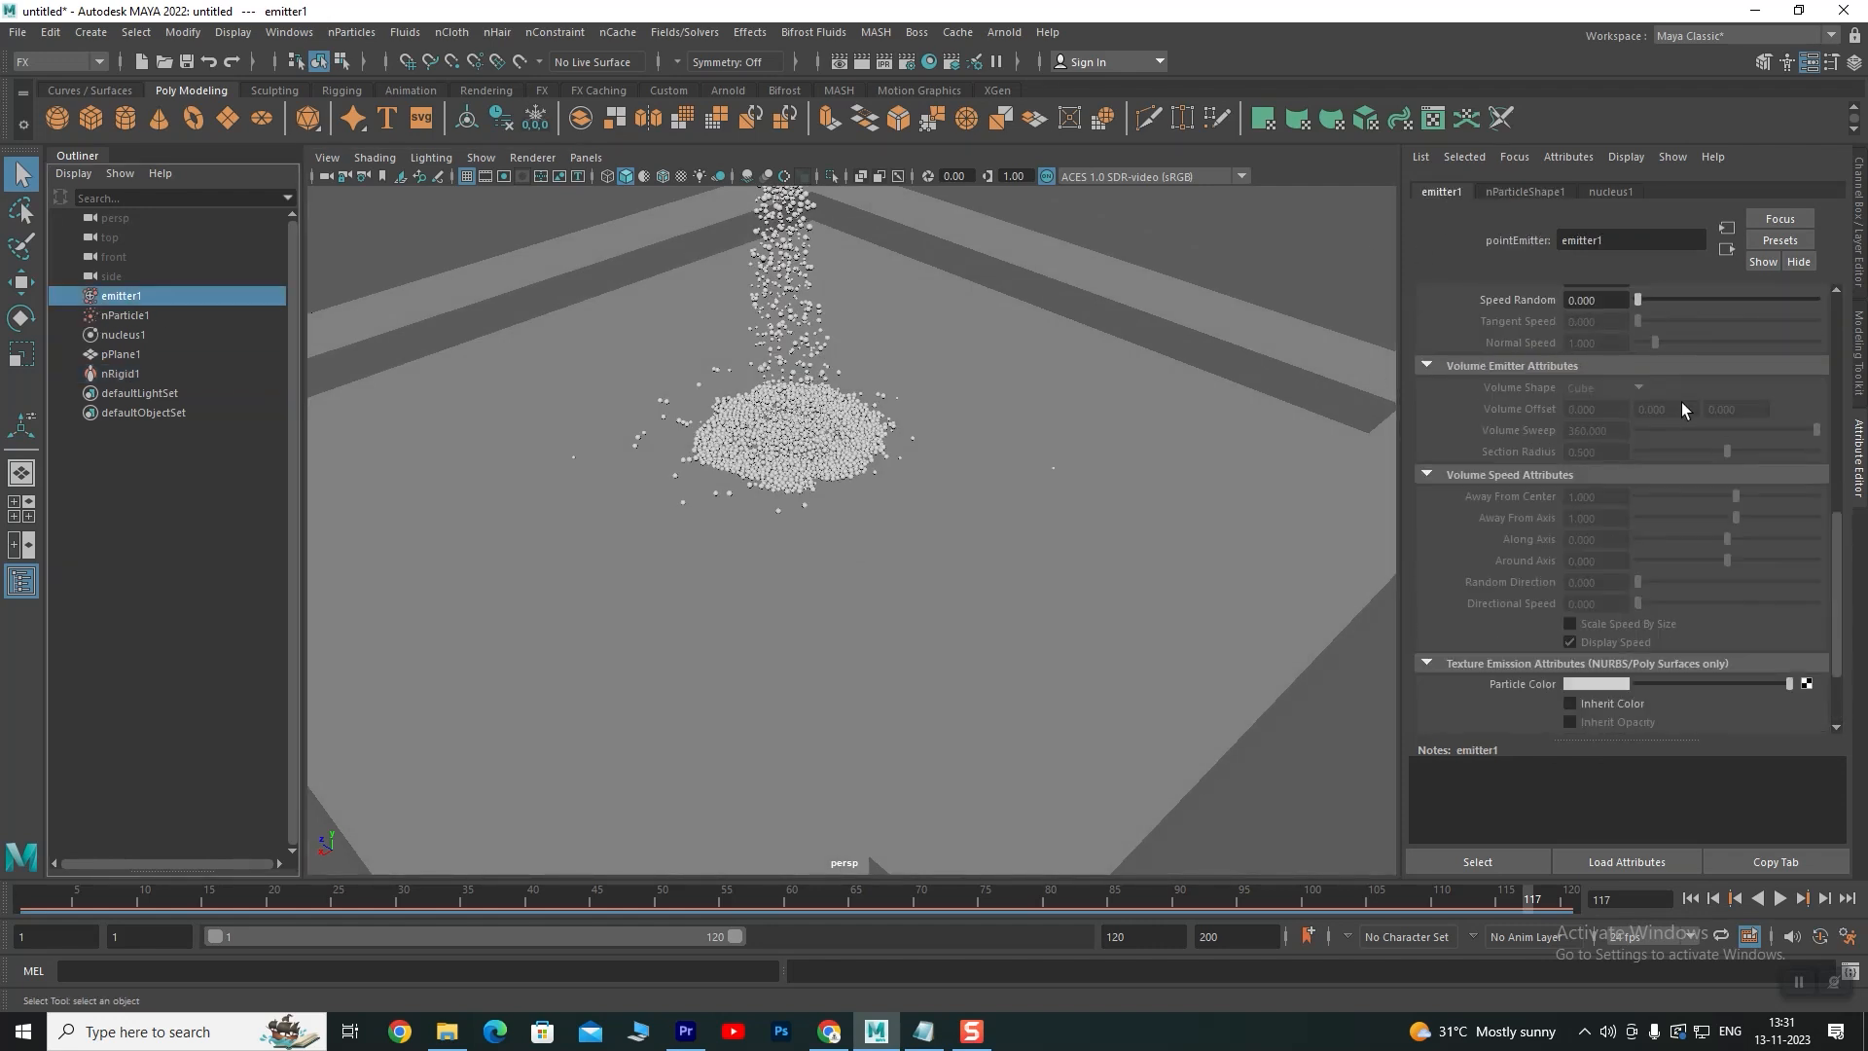
{"action": "left_click_drag", "start_coordinate": [1615, 539], "coordinate": [1548, 539]}
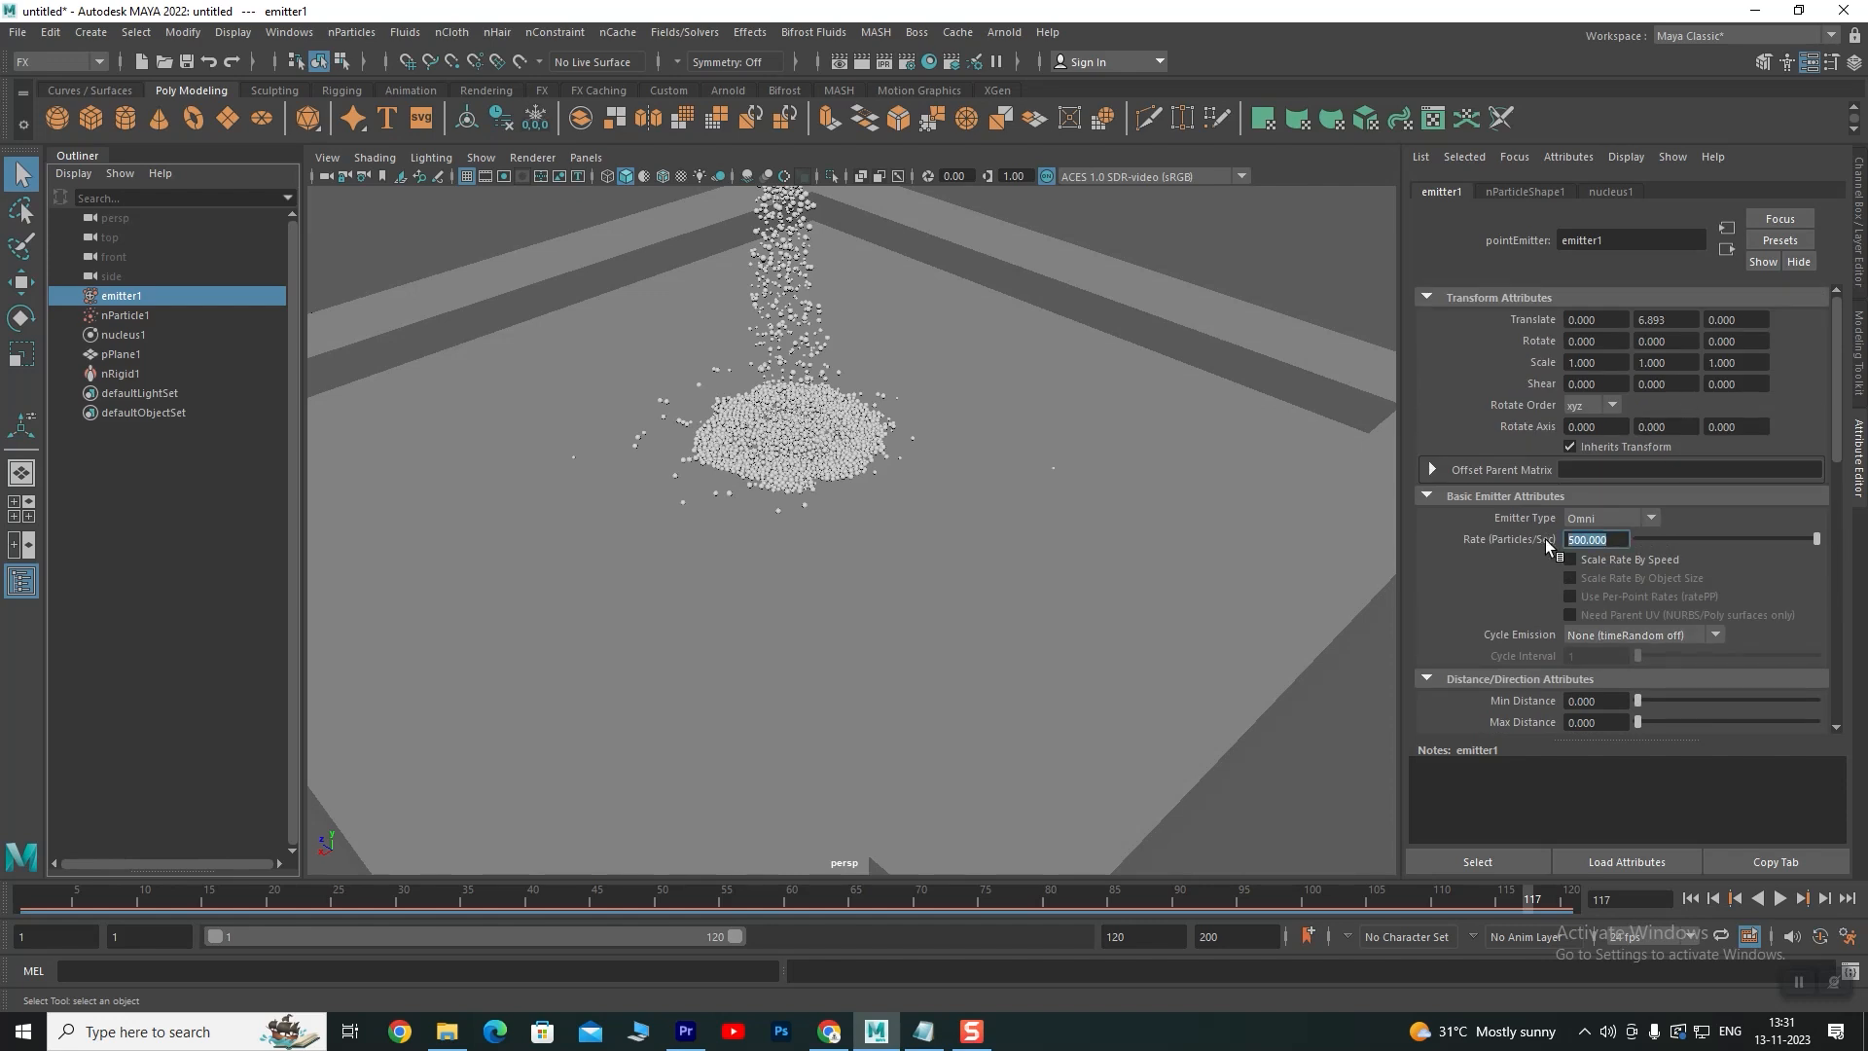
{"action": "type", "text": "2000"}
{"action": "key", "text": "Return"}
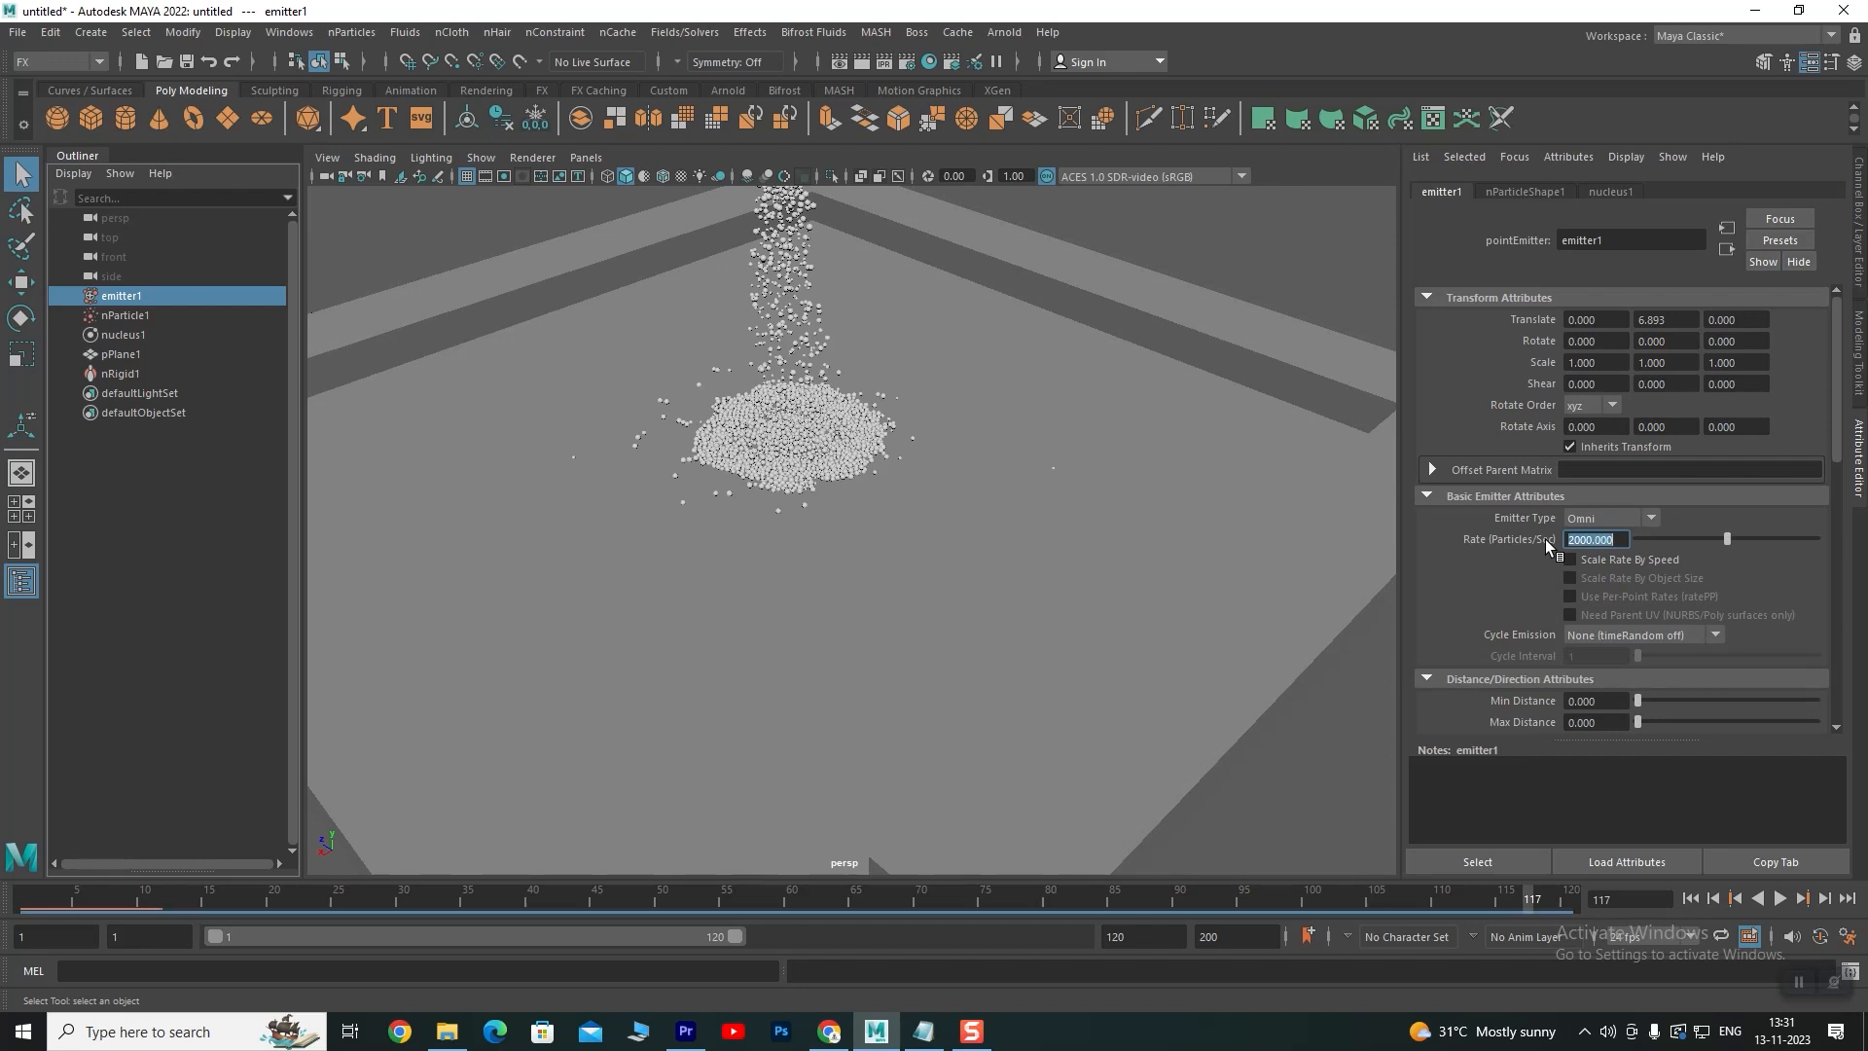
Return to the first frame and set the nParticle radius to 0.2
{"action": "left_click", "coordinate": [1691, 899]}
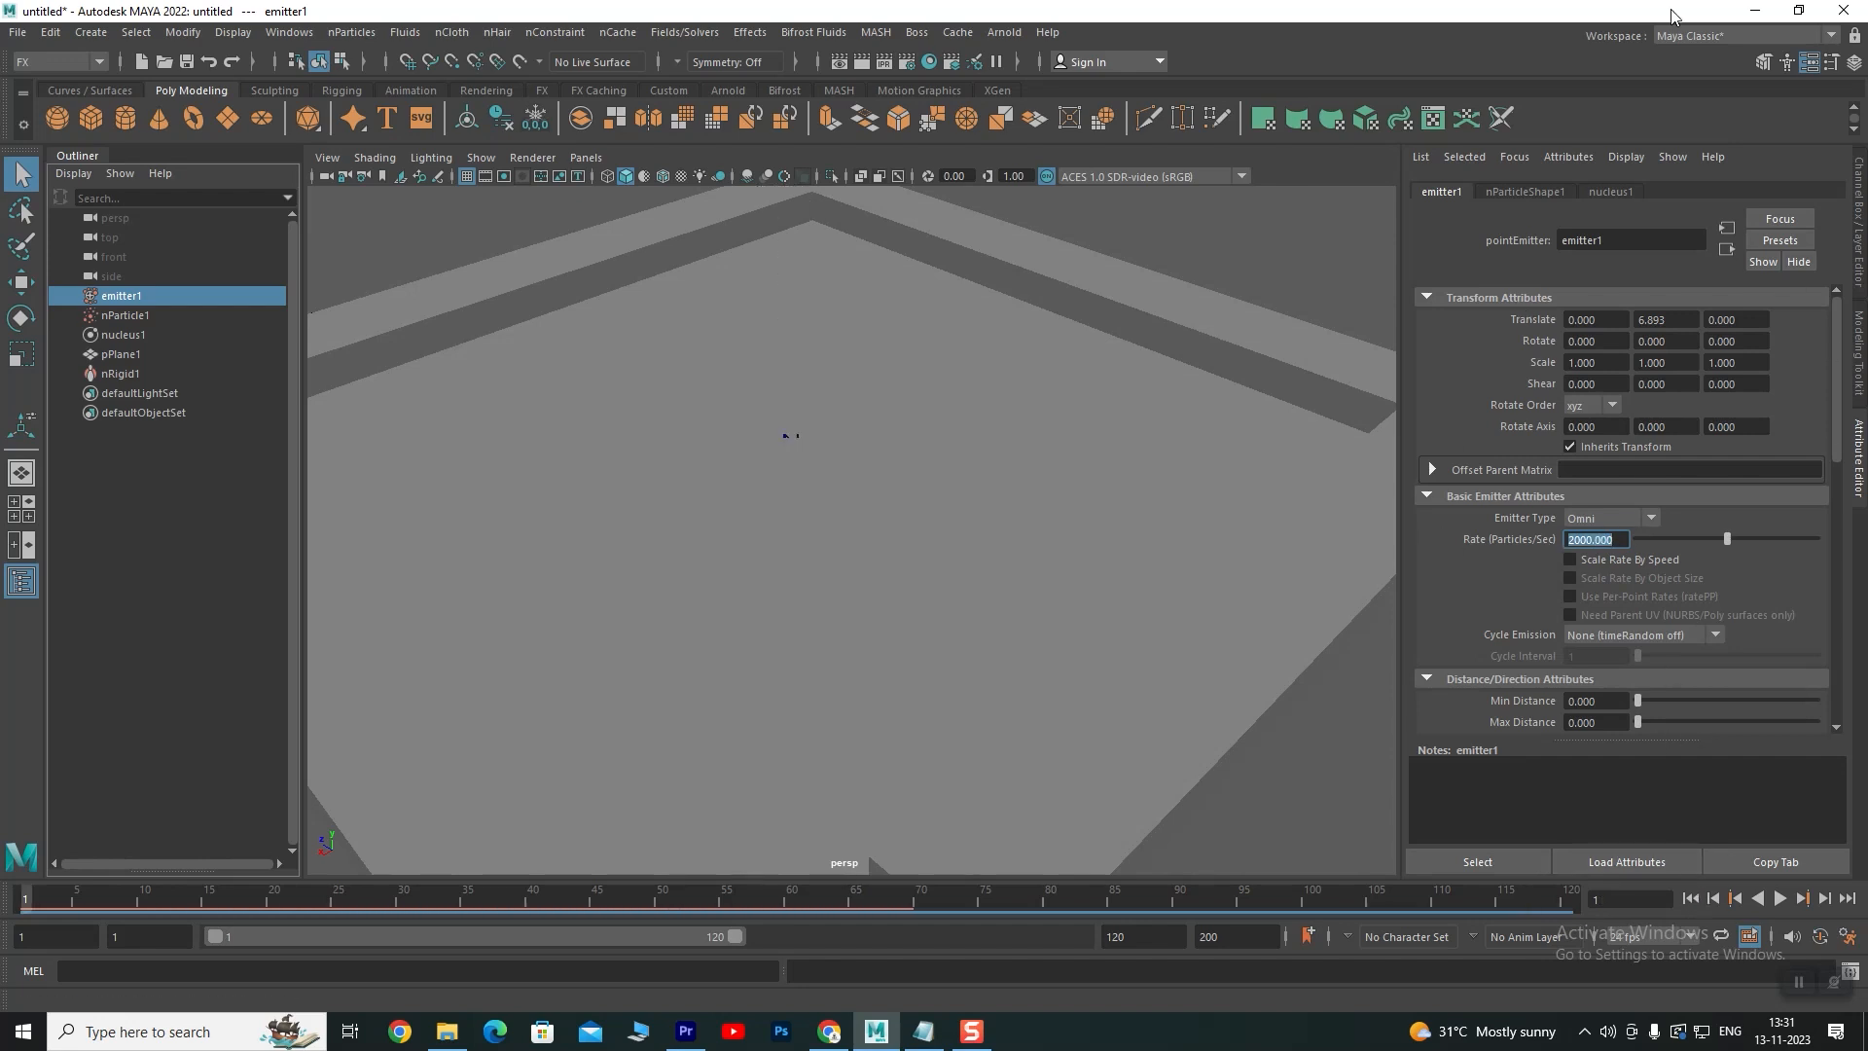
{"action": "left_click", "coordinate": [1524, 192]}
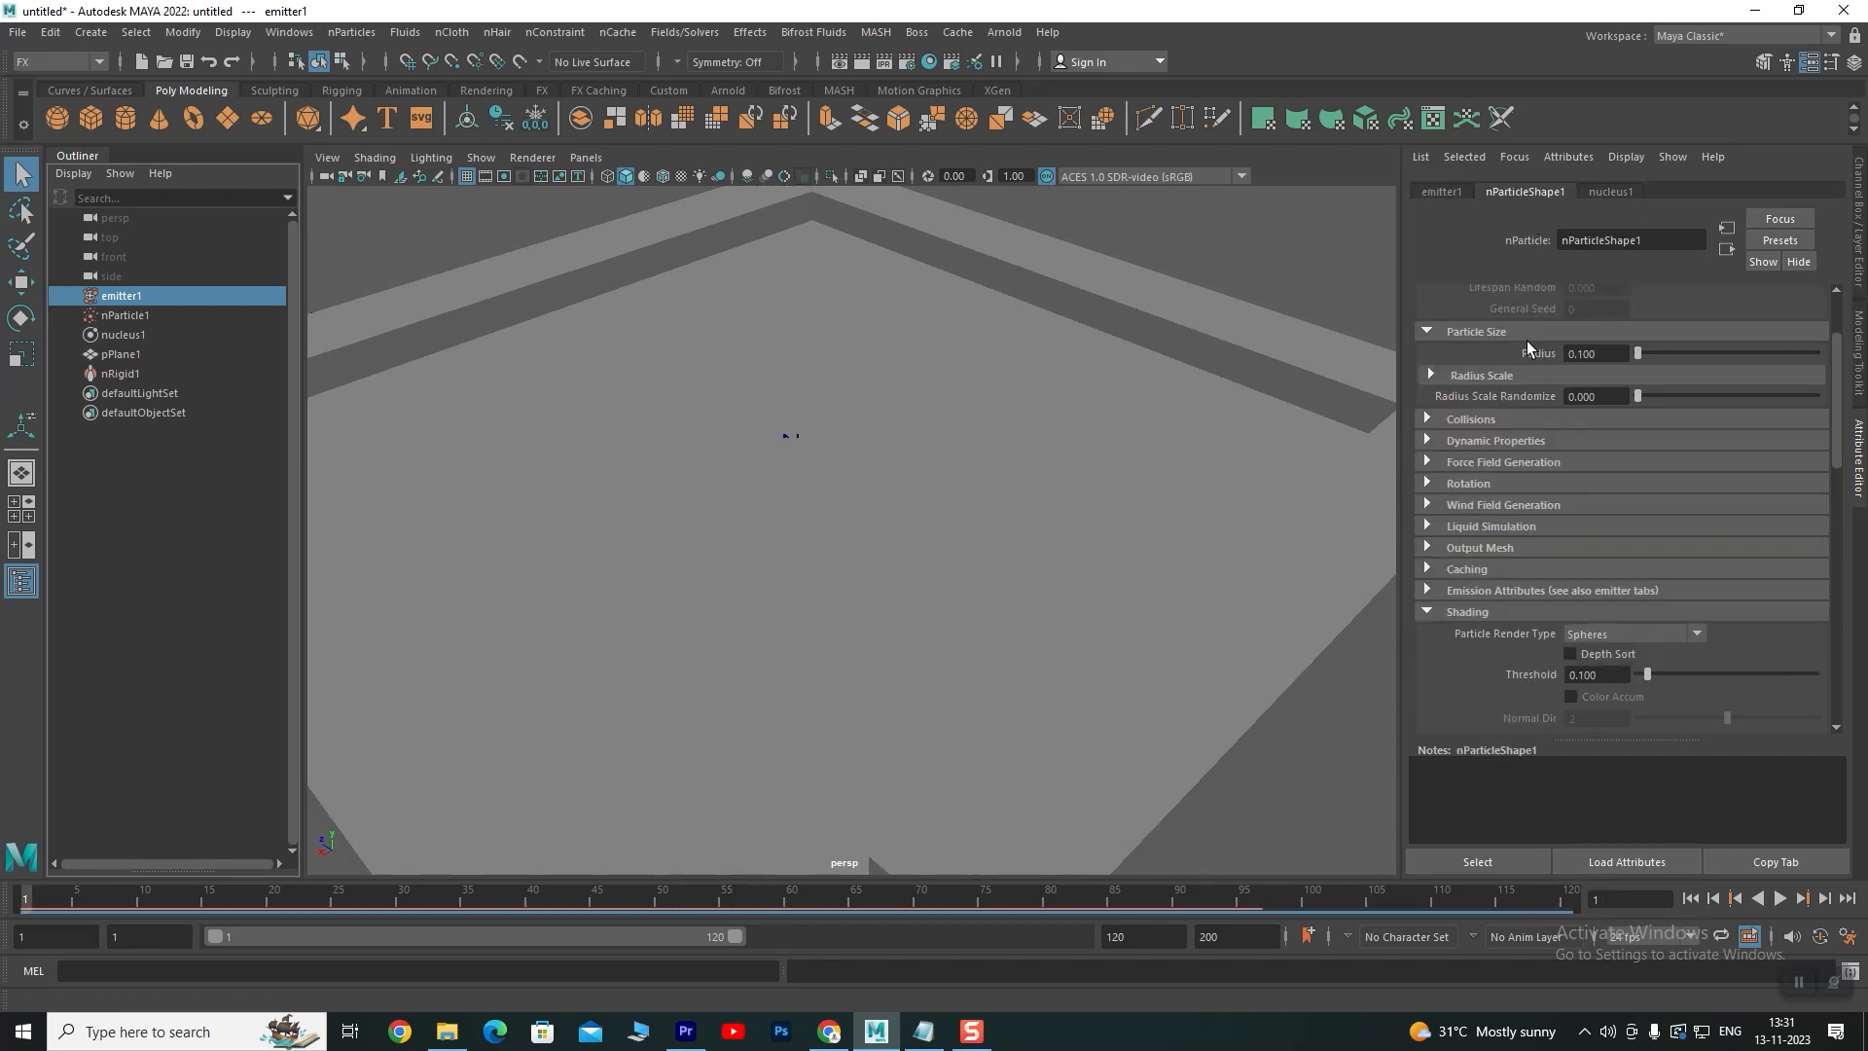
{"action": "left_click", "coordinate": [1606, 353]}
{"action": "type", "text": ".2"}
{"action": "key", "text": "Return"}
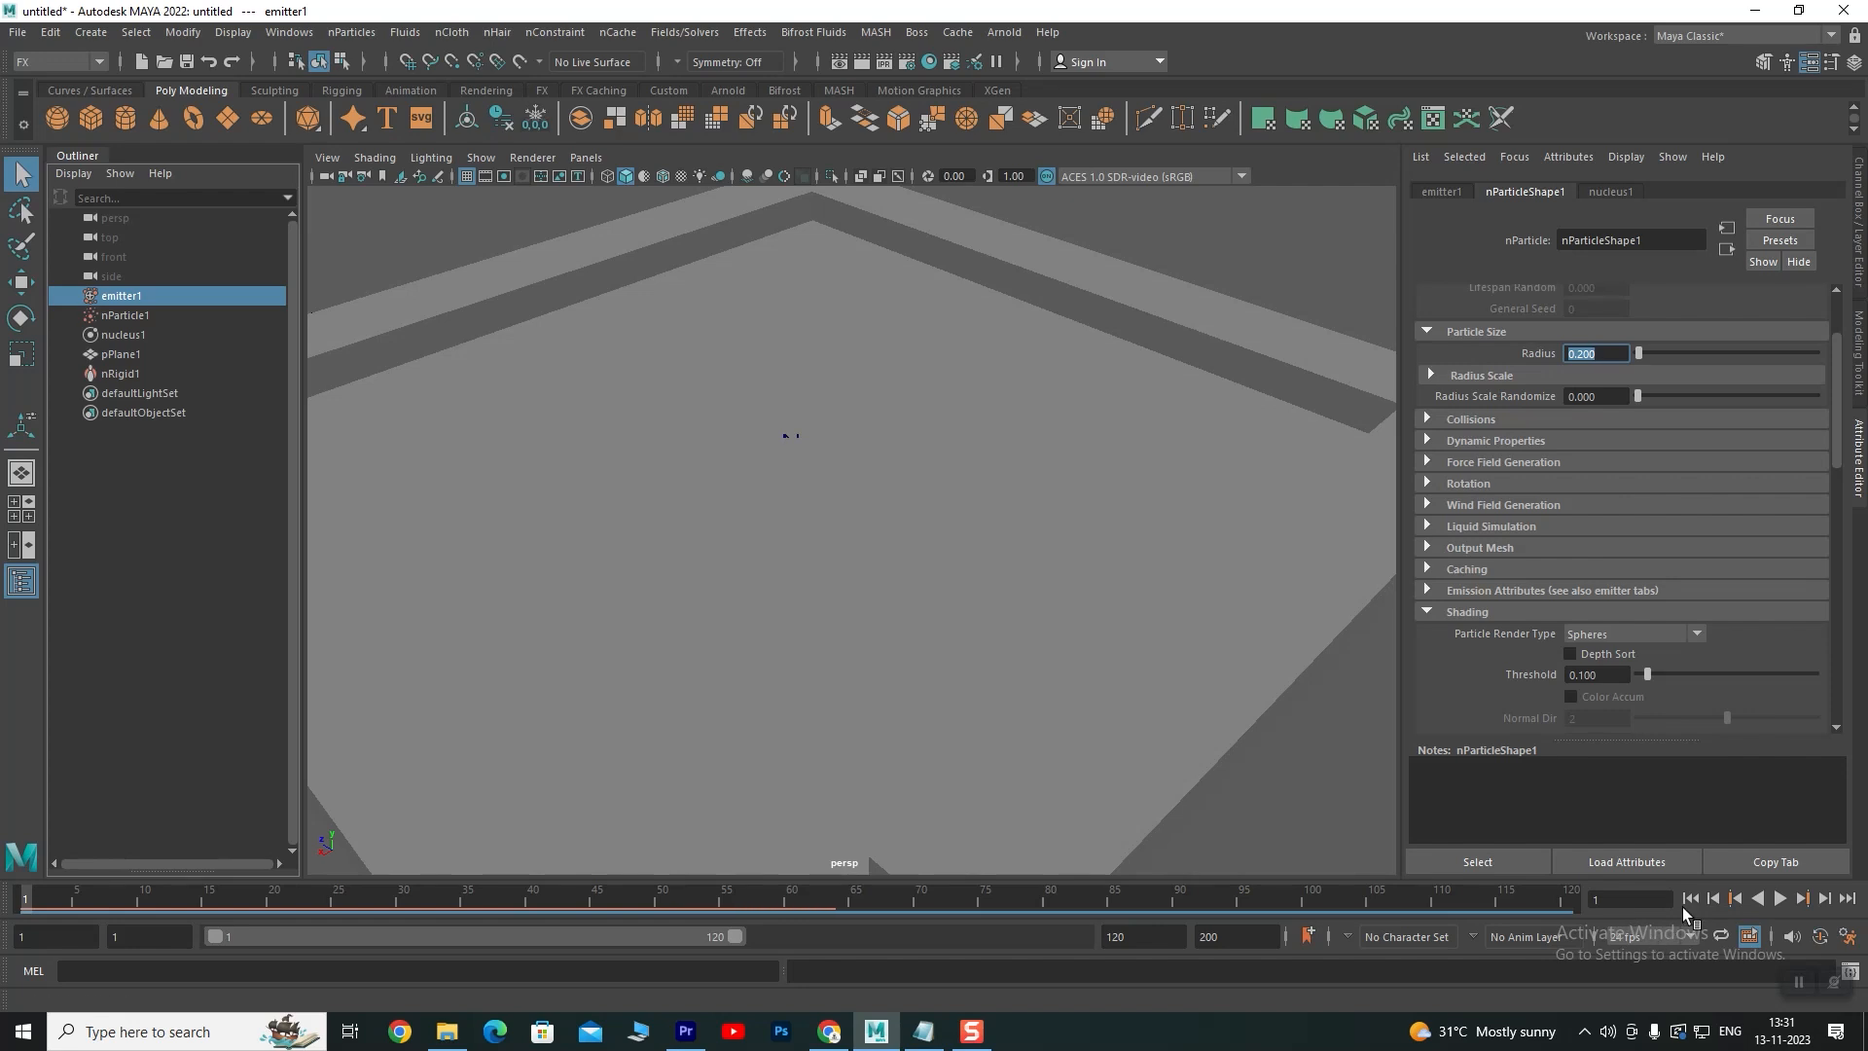
Play the simulation to check the larger, denser particles spreading over the plane
{"action": "left_click", "coordinate": [1779, 898]}
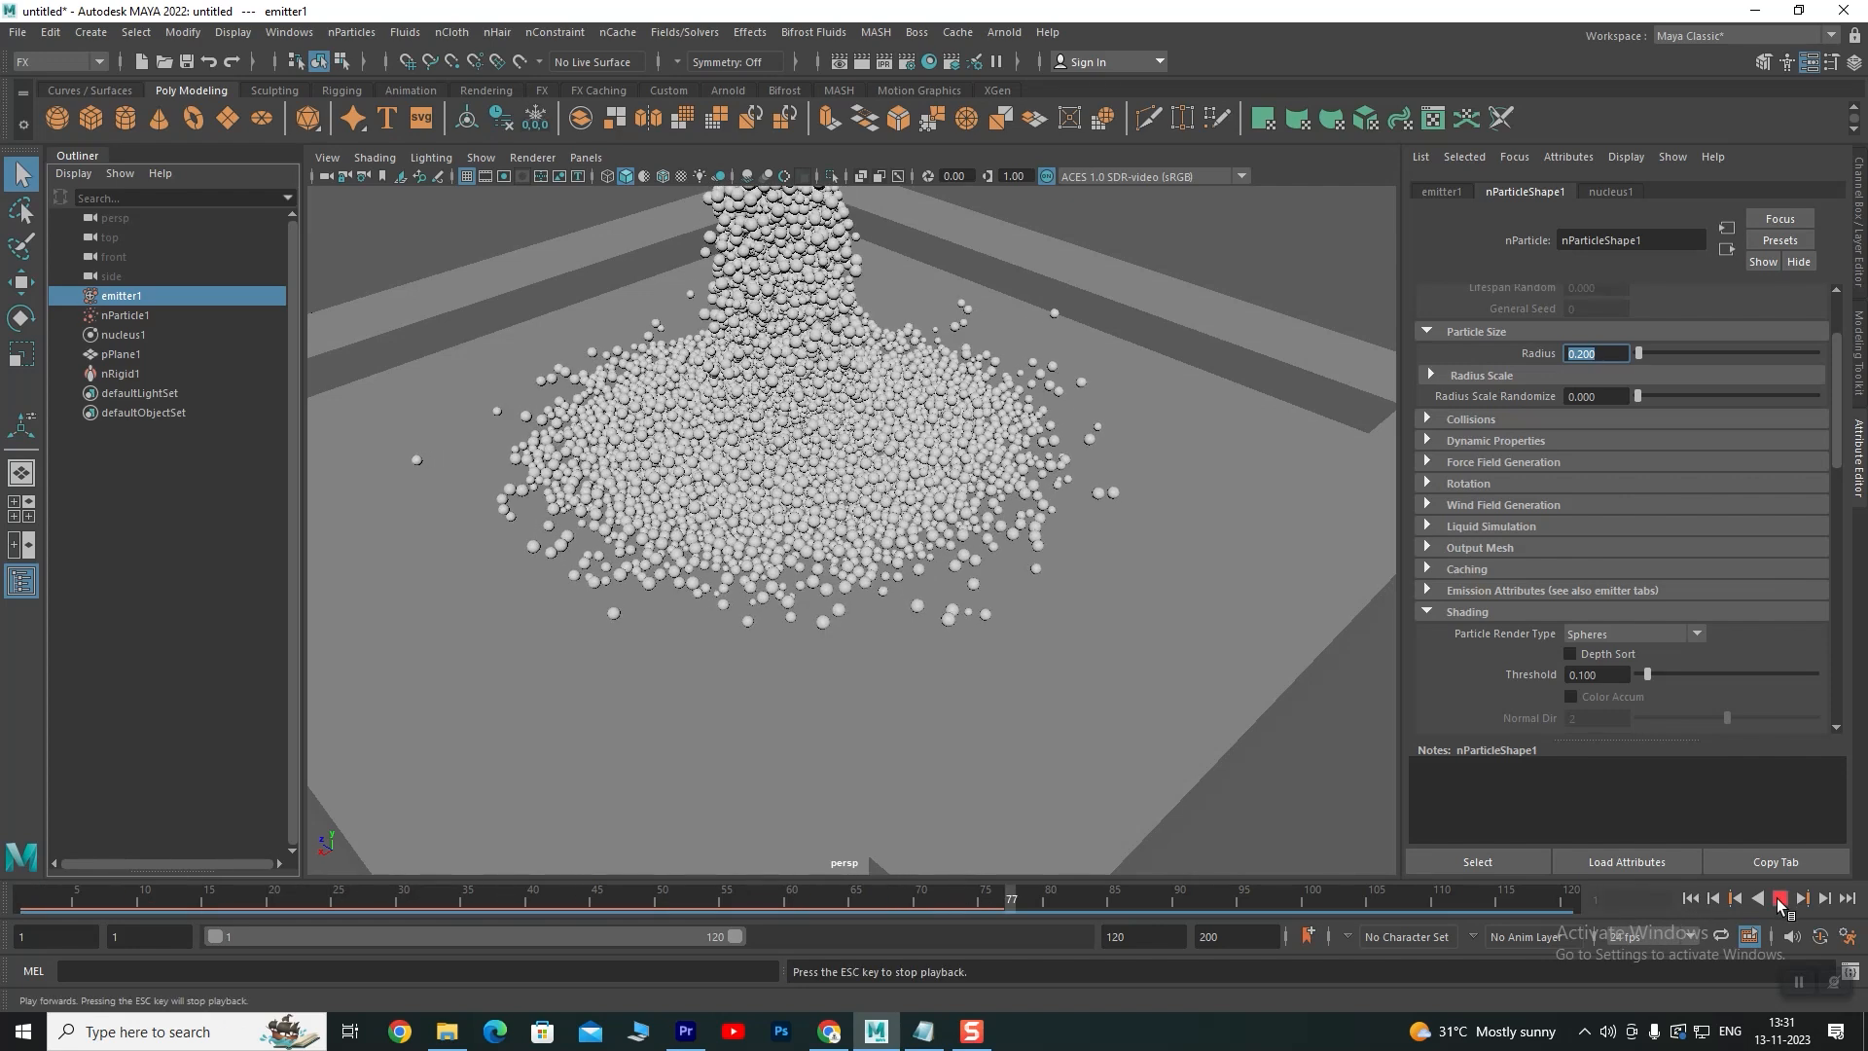
{"action": "left_click", "coordinate": [1778, 897]}
{"action": "left_click", "coordinate": [1778, 898]}
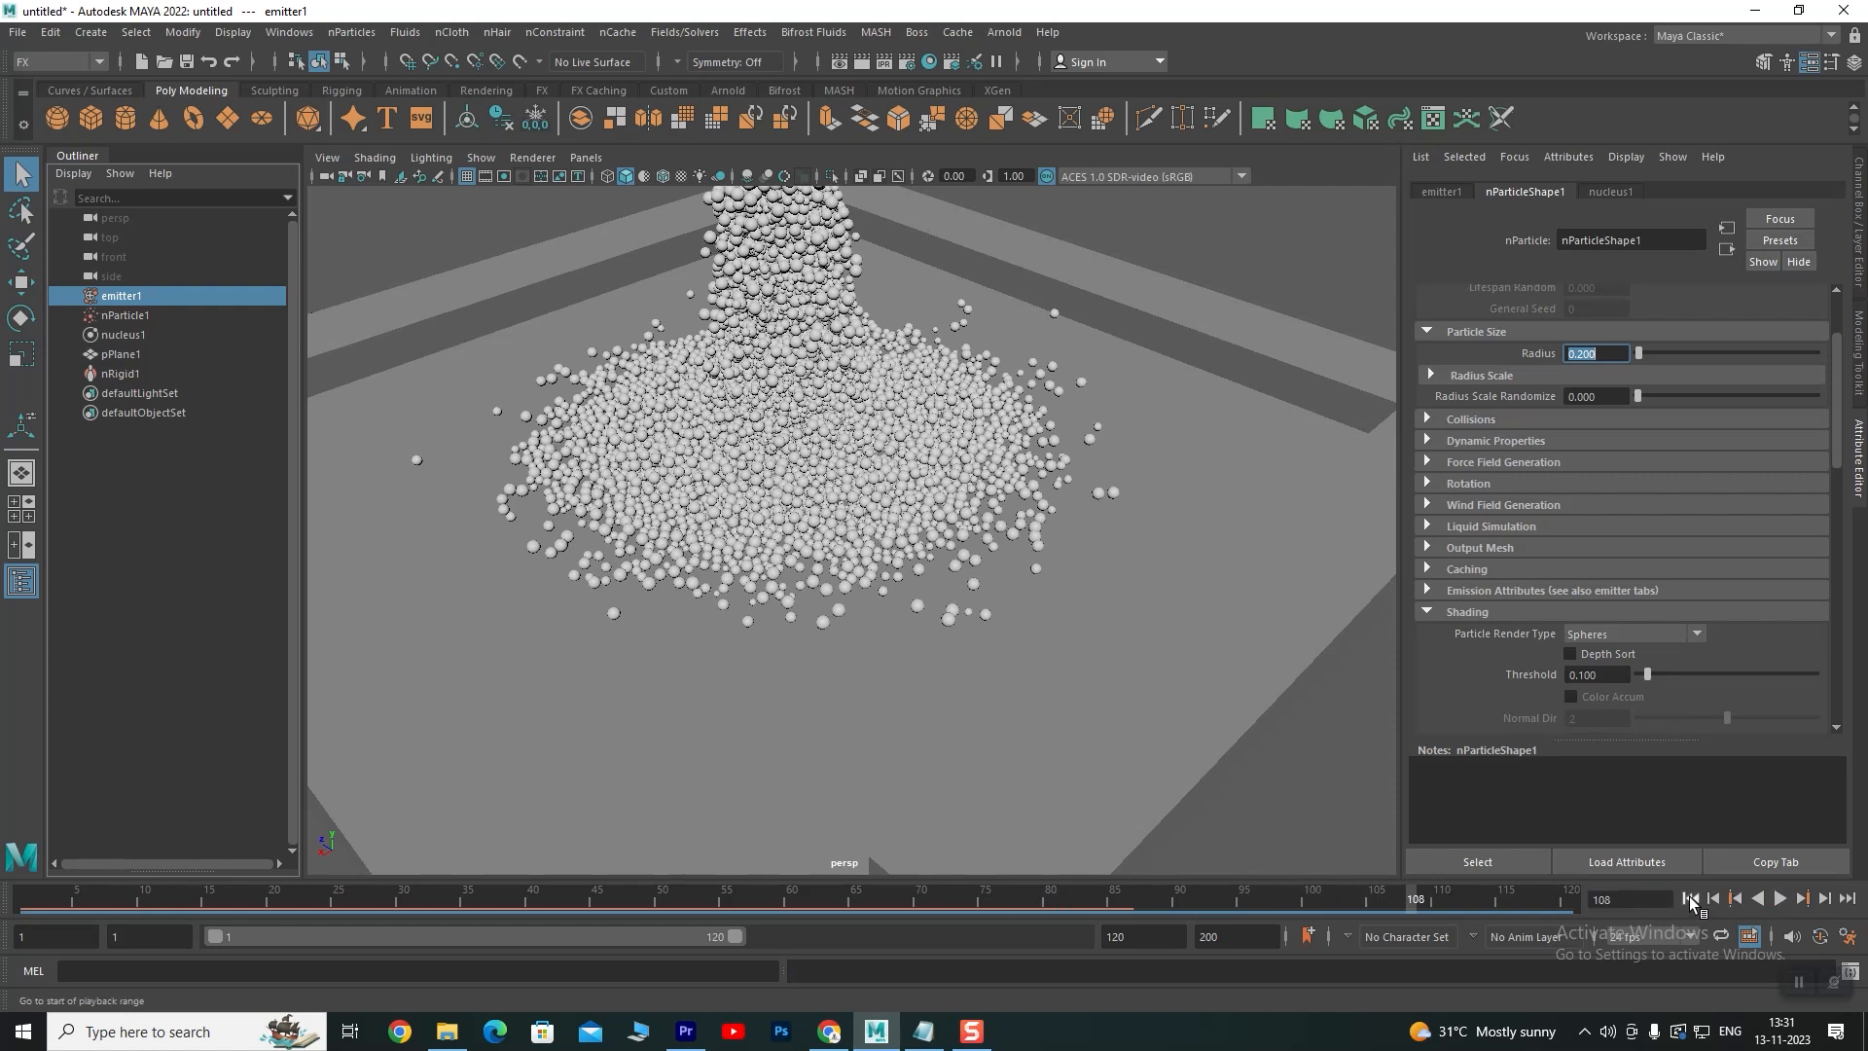
{"action": "left_click", "coordinate": [1780, 898]}
Extend the playback range to end at frame 200
{"action": "left_click_drag", "start_coordinate": [1151, 936], "coordinate": [1070, 933]}
{"action": "type", "text": "200"}
{"action": "key", "text": "Return"}
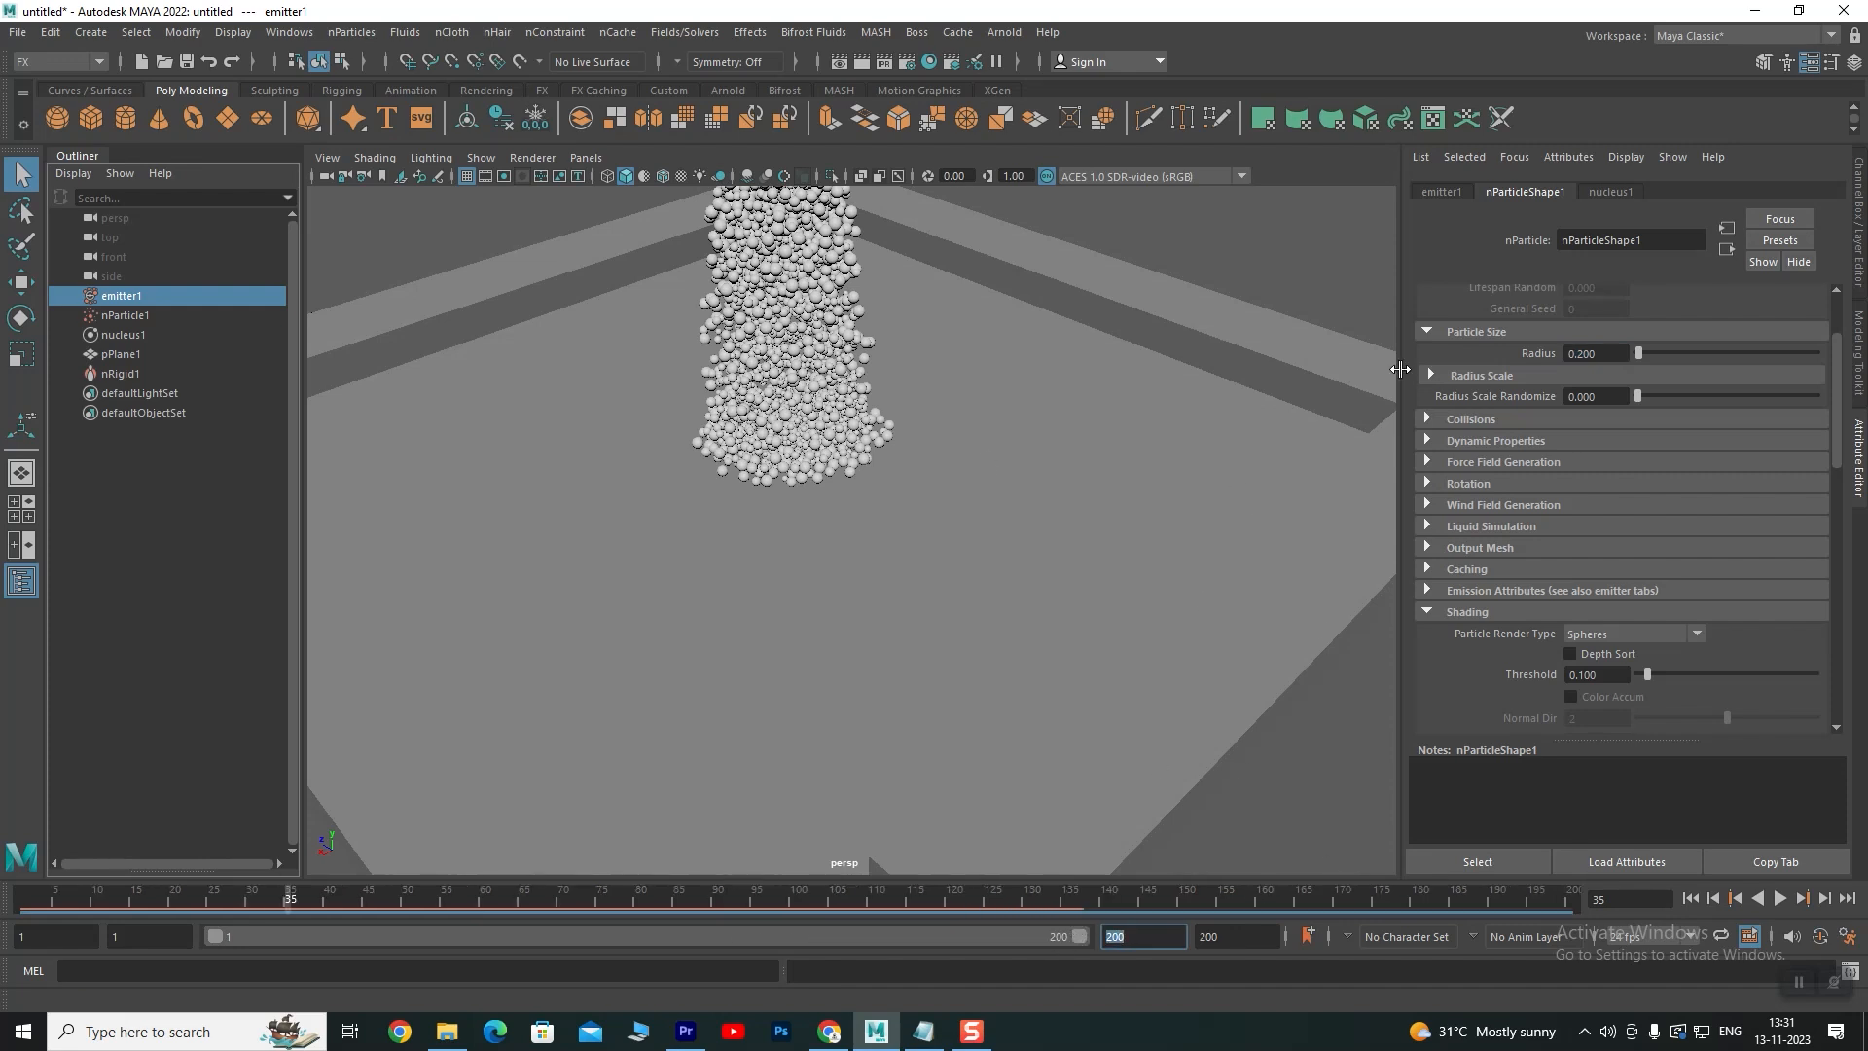
Replay the simulation from the first frame over the extended range, examine the particles around the rim and gap, and rewind
{"action": "scroll", "coordinate": [1001, 539], "scroll_direction": "down", "scroll_amount": 2}
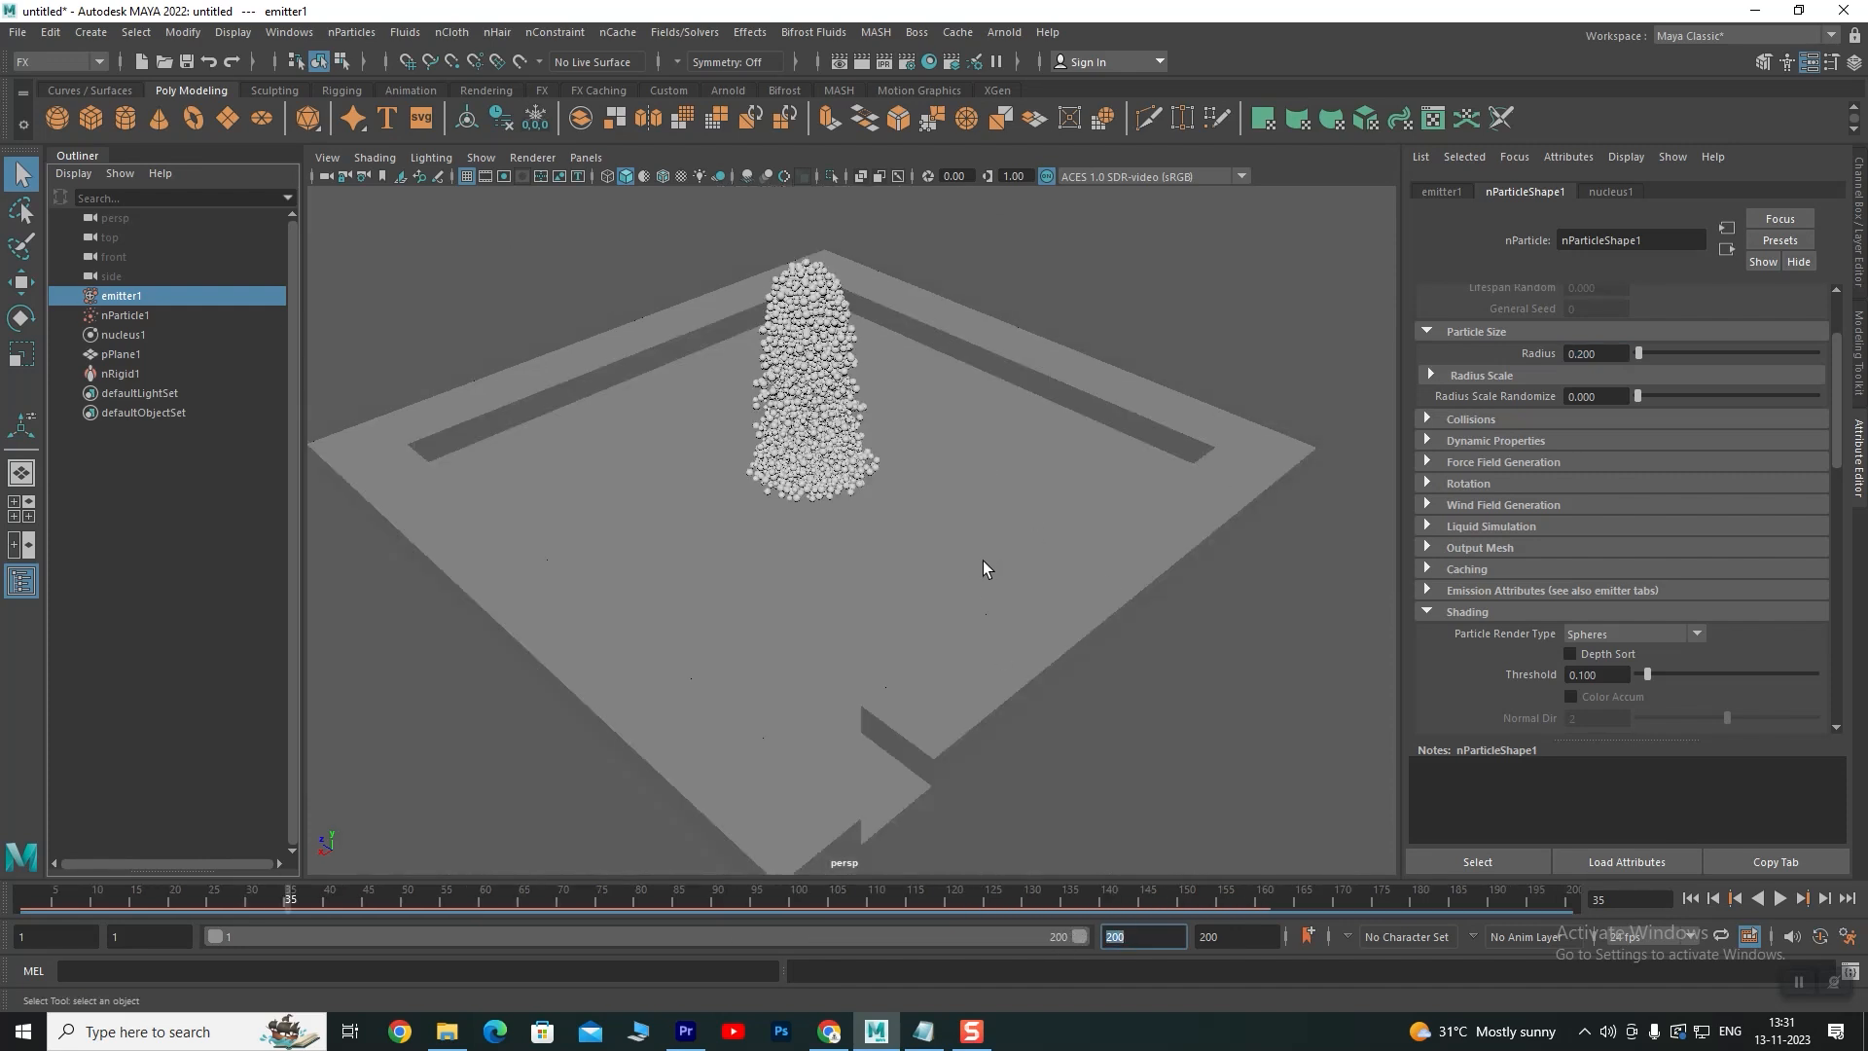
{"action": "scroll", "coordinate": [984, 562], "scroll_direction": "up", "scroll_amount": 1}
{"action": "left_click", "coordinate": [1689, 898]}
{"action": "left_click", "coordinate": [1779, 899]}
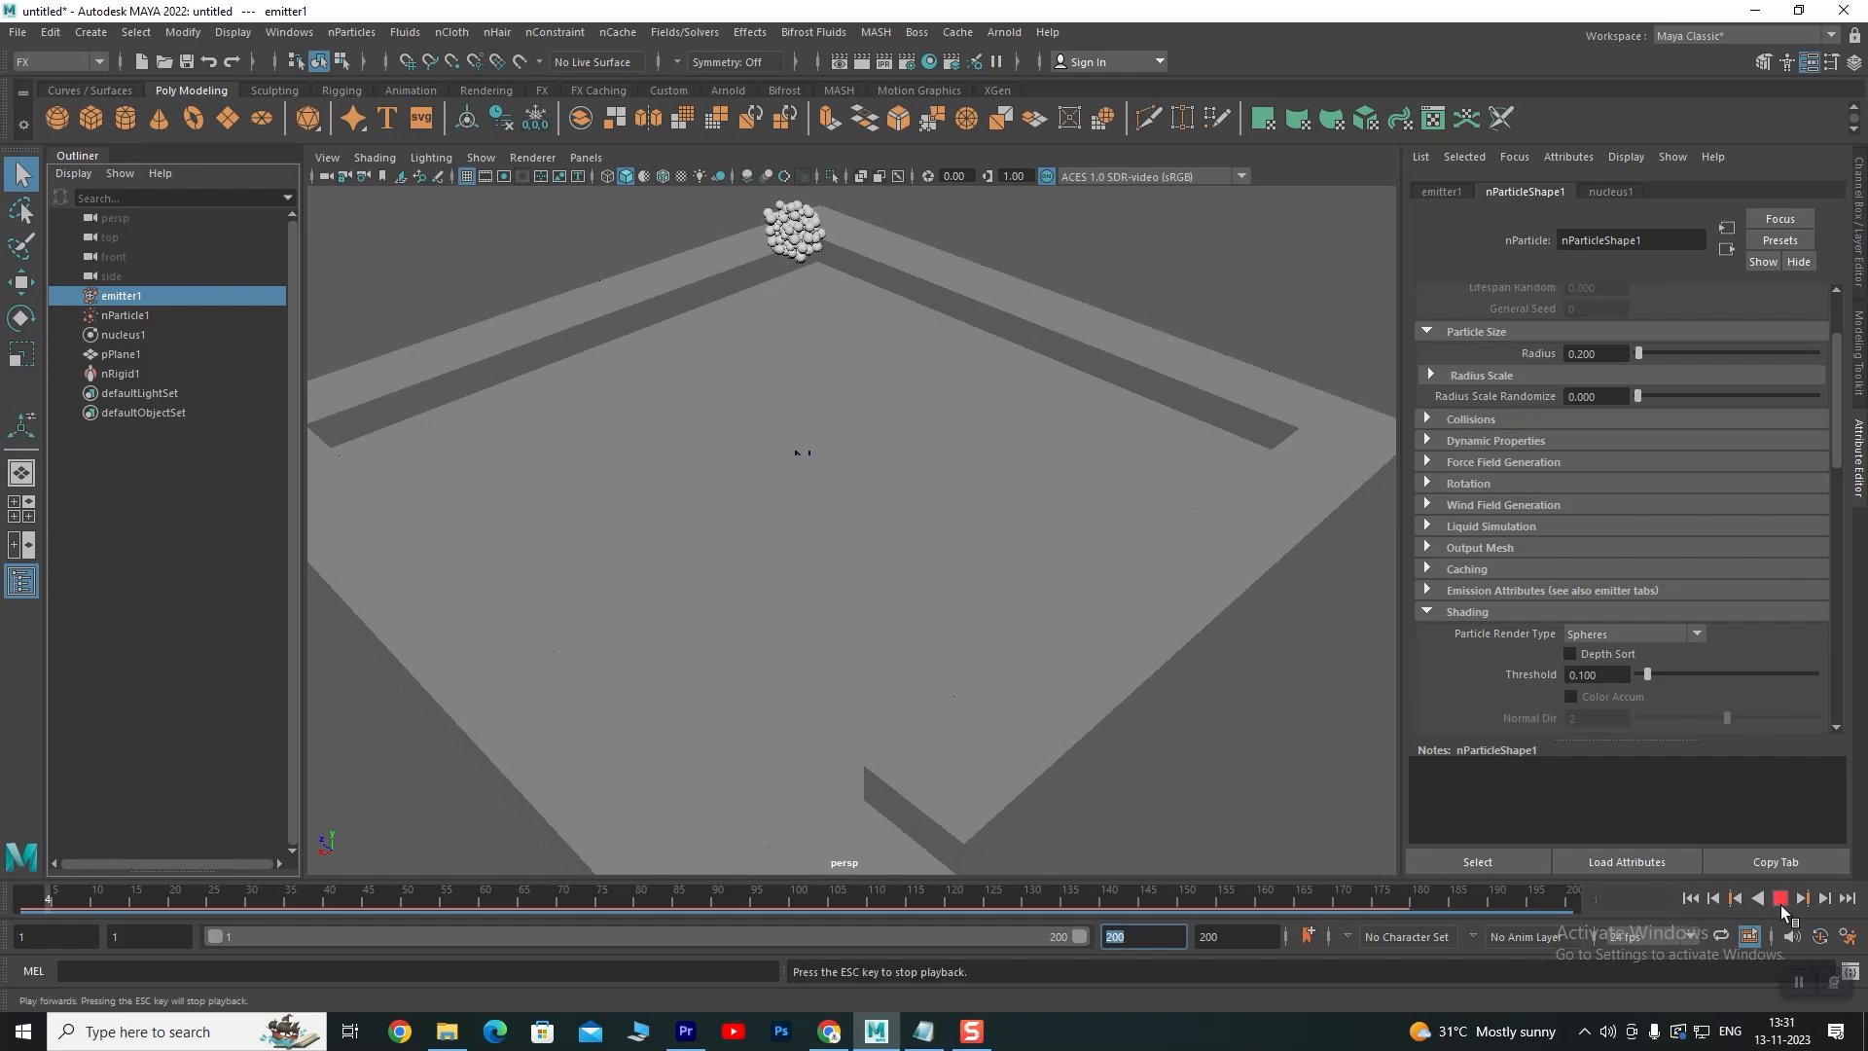
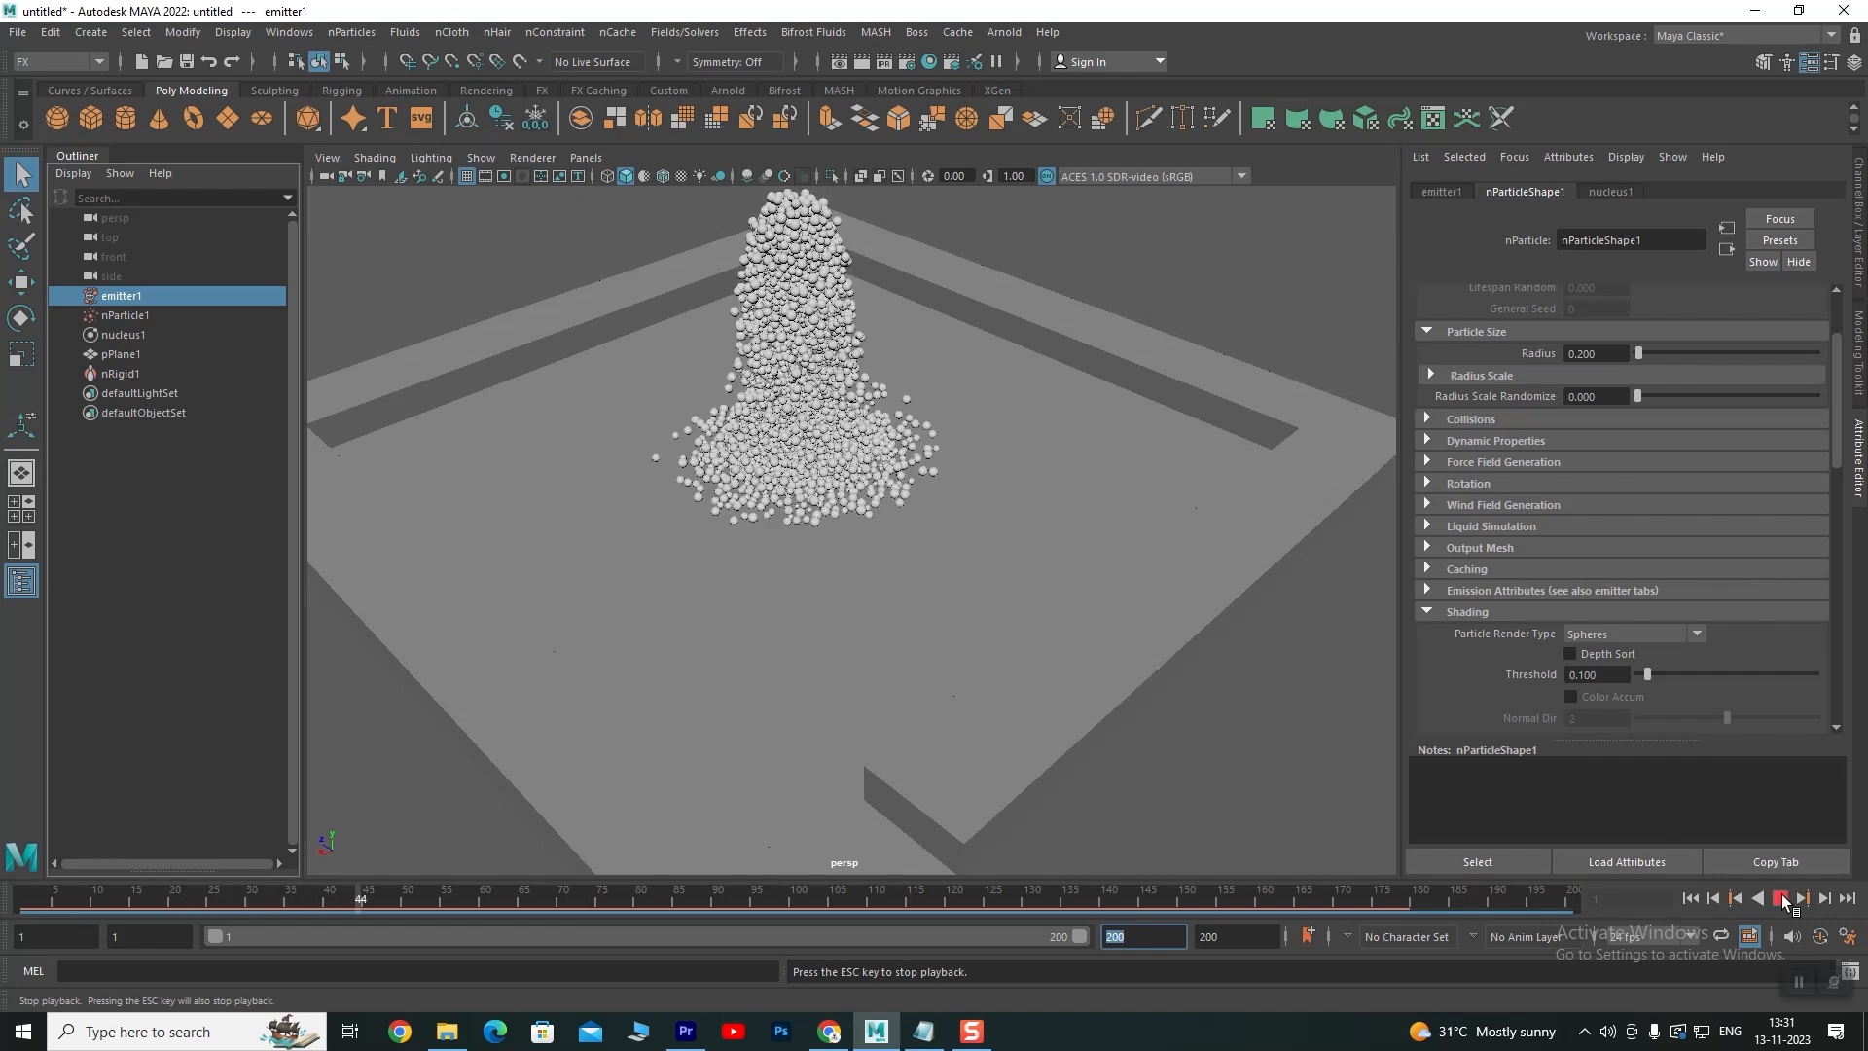
{"action": "left_click", "coordinate": [1780, 898]}
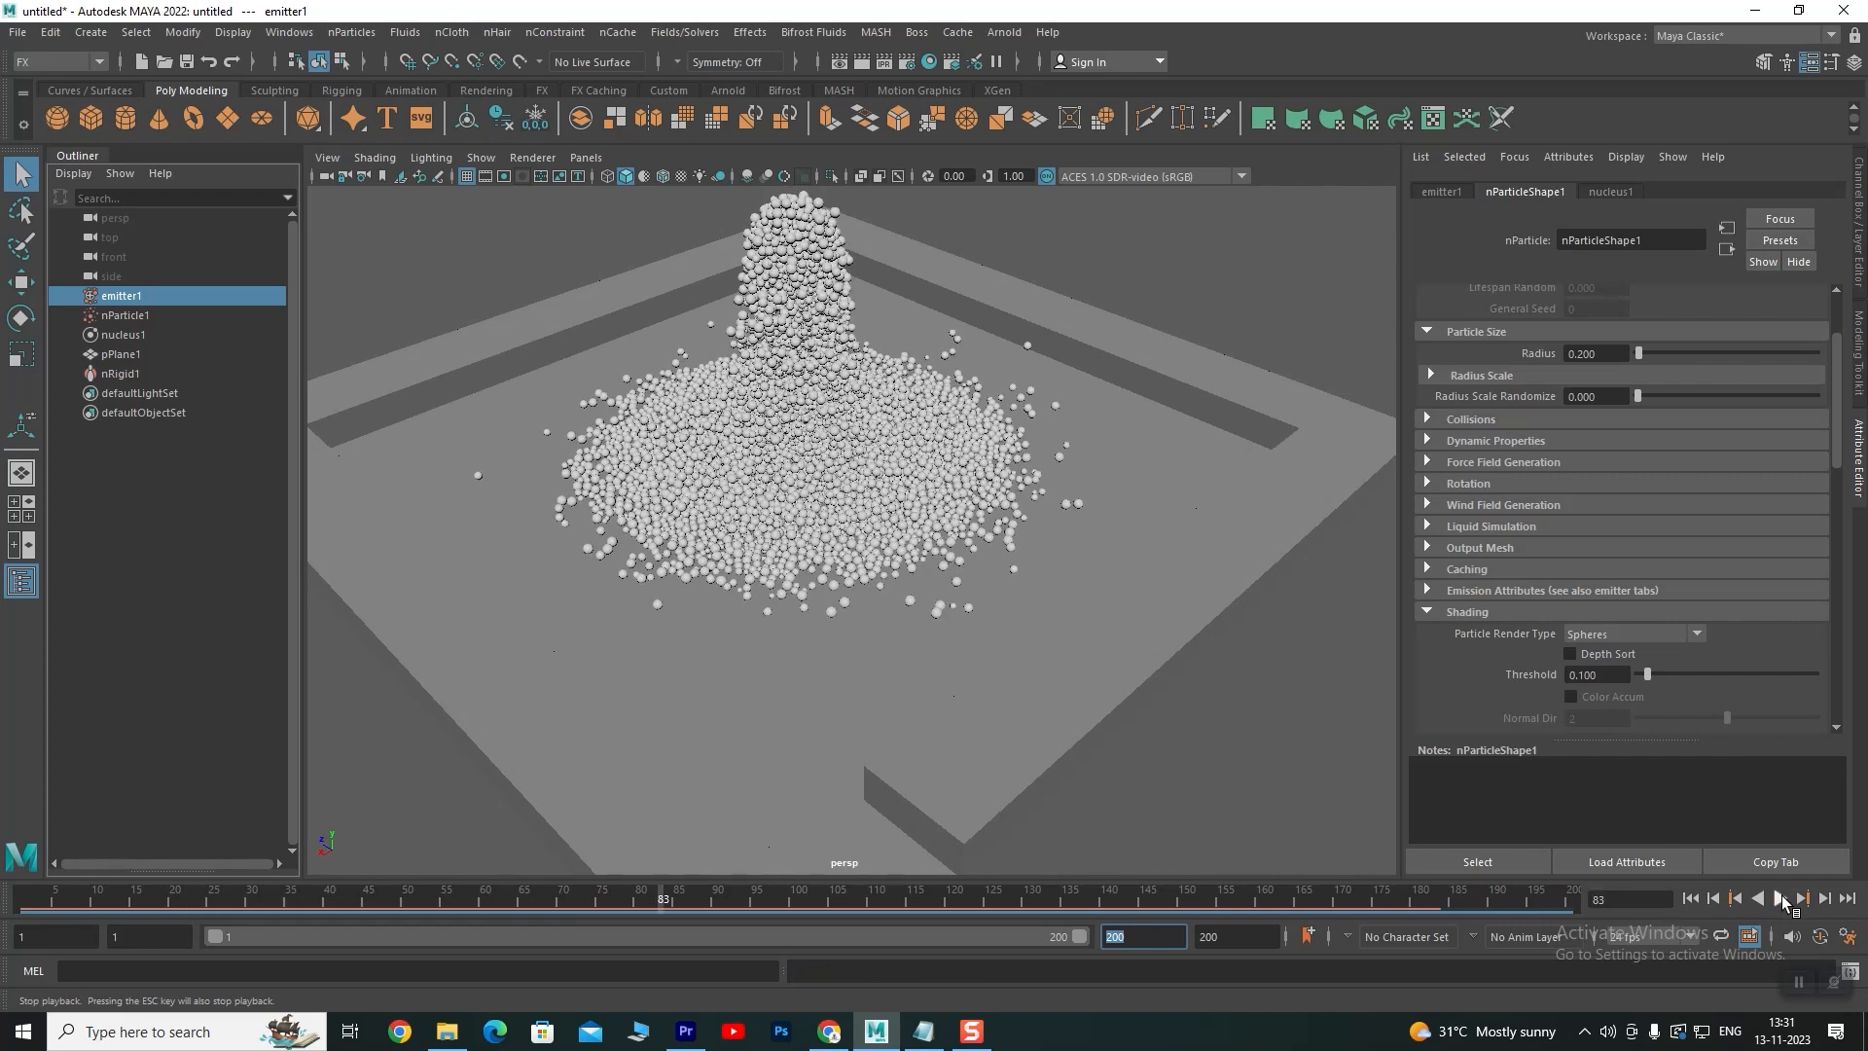
{"action": "left_click", "coordinate": [1690, 898]}
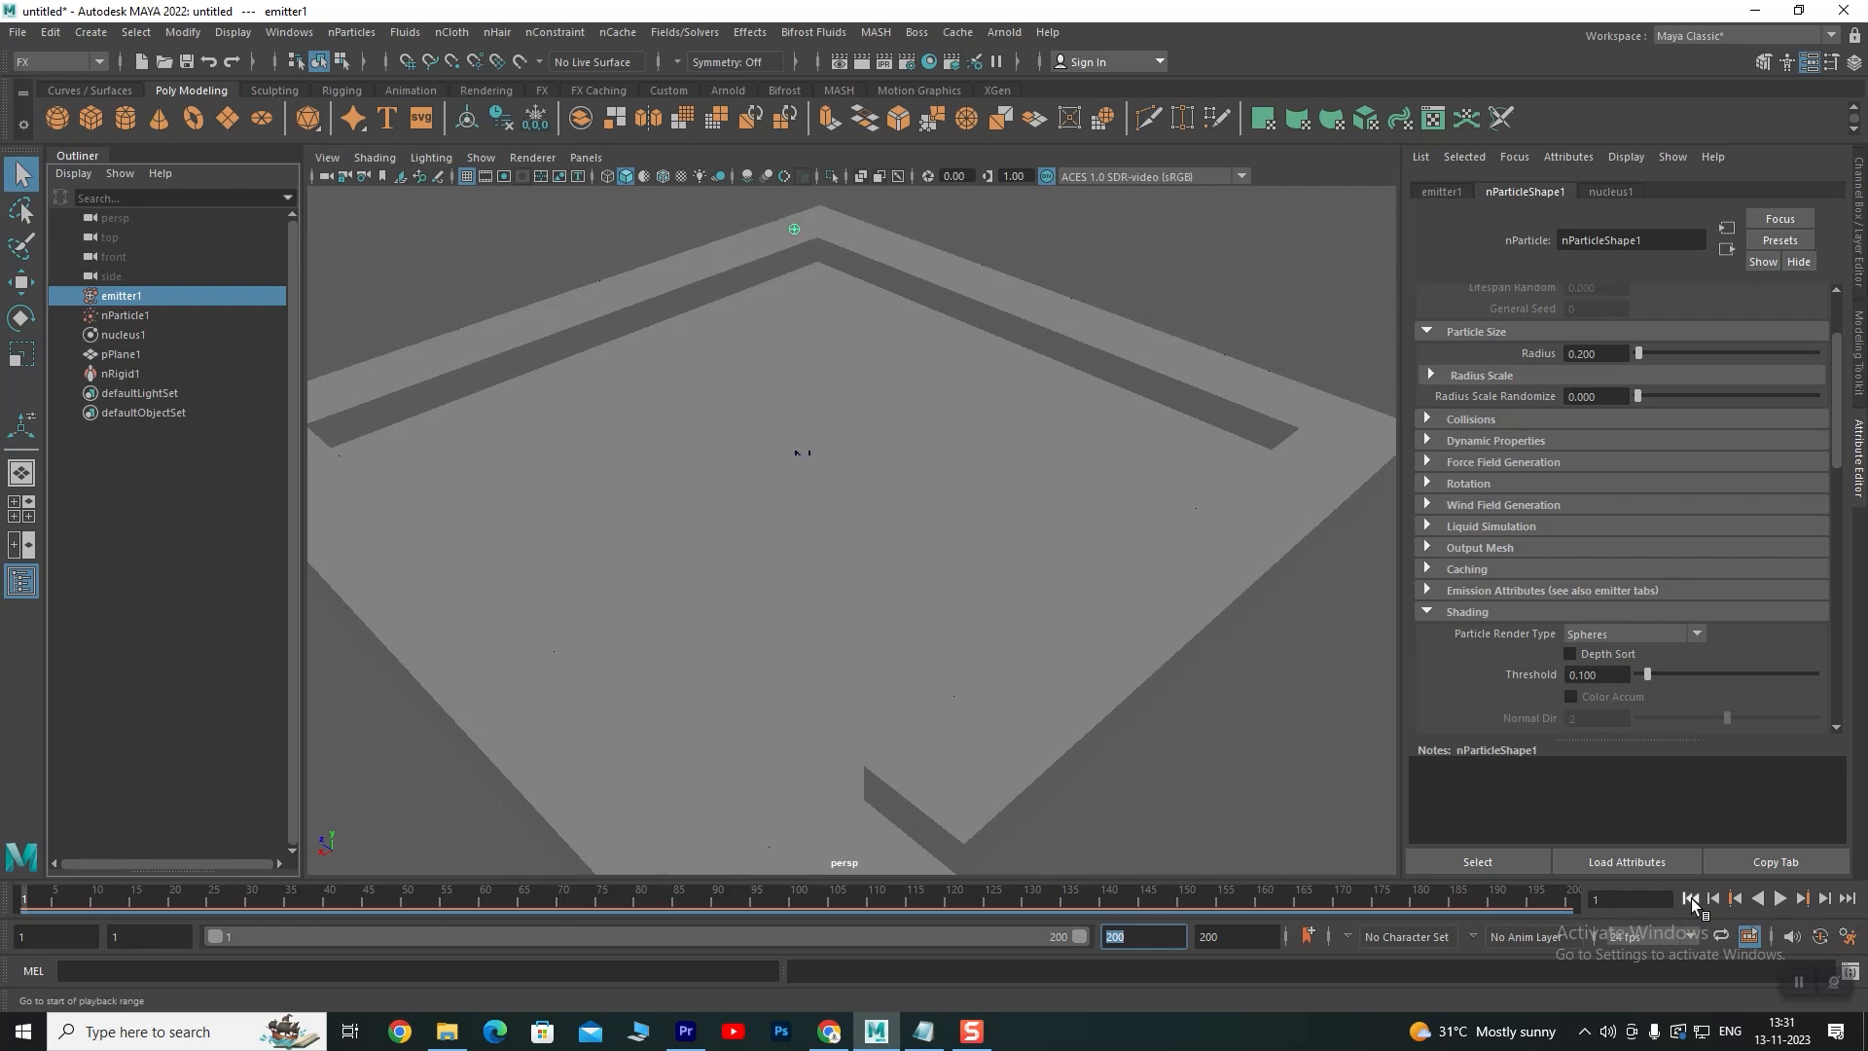
{"action": "left_click", "coordinate": [1781, 898]}
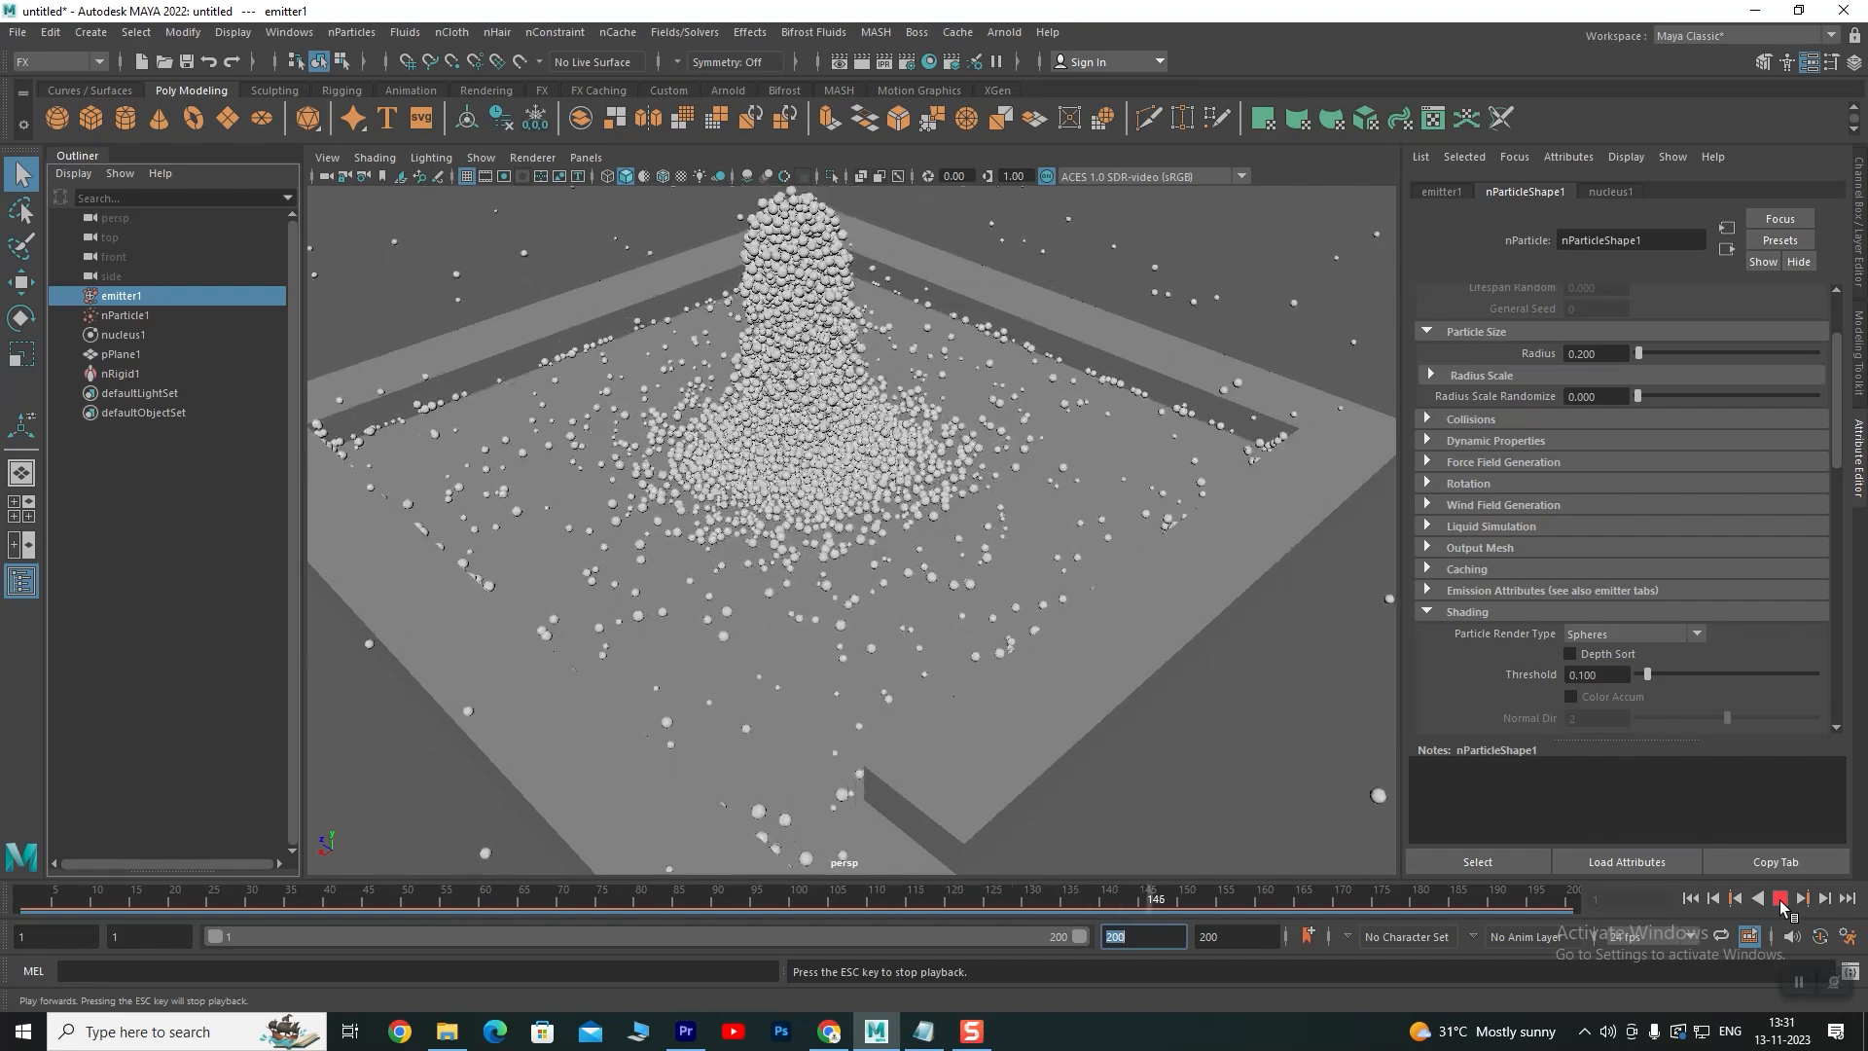
{"action": "left_click", "coordinate": [1780, 898]}
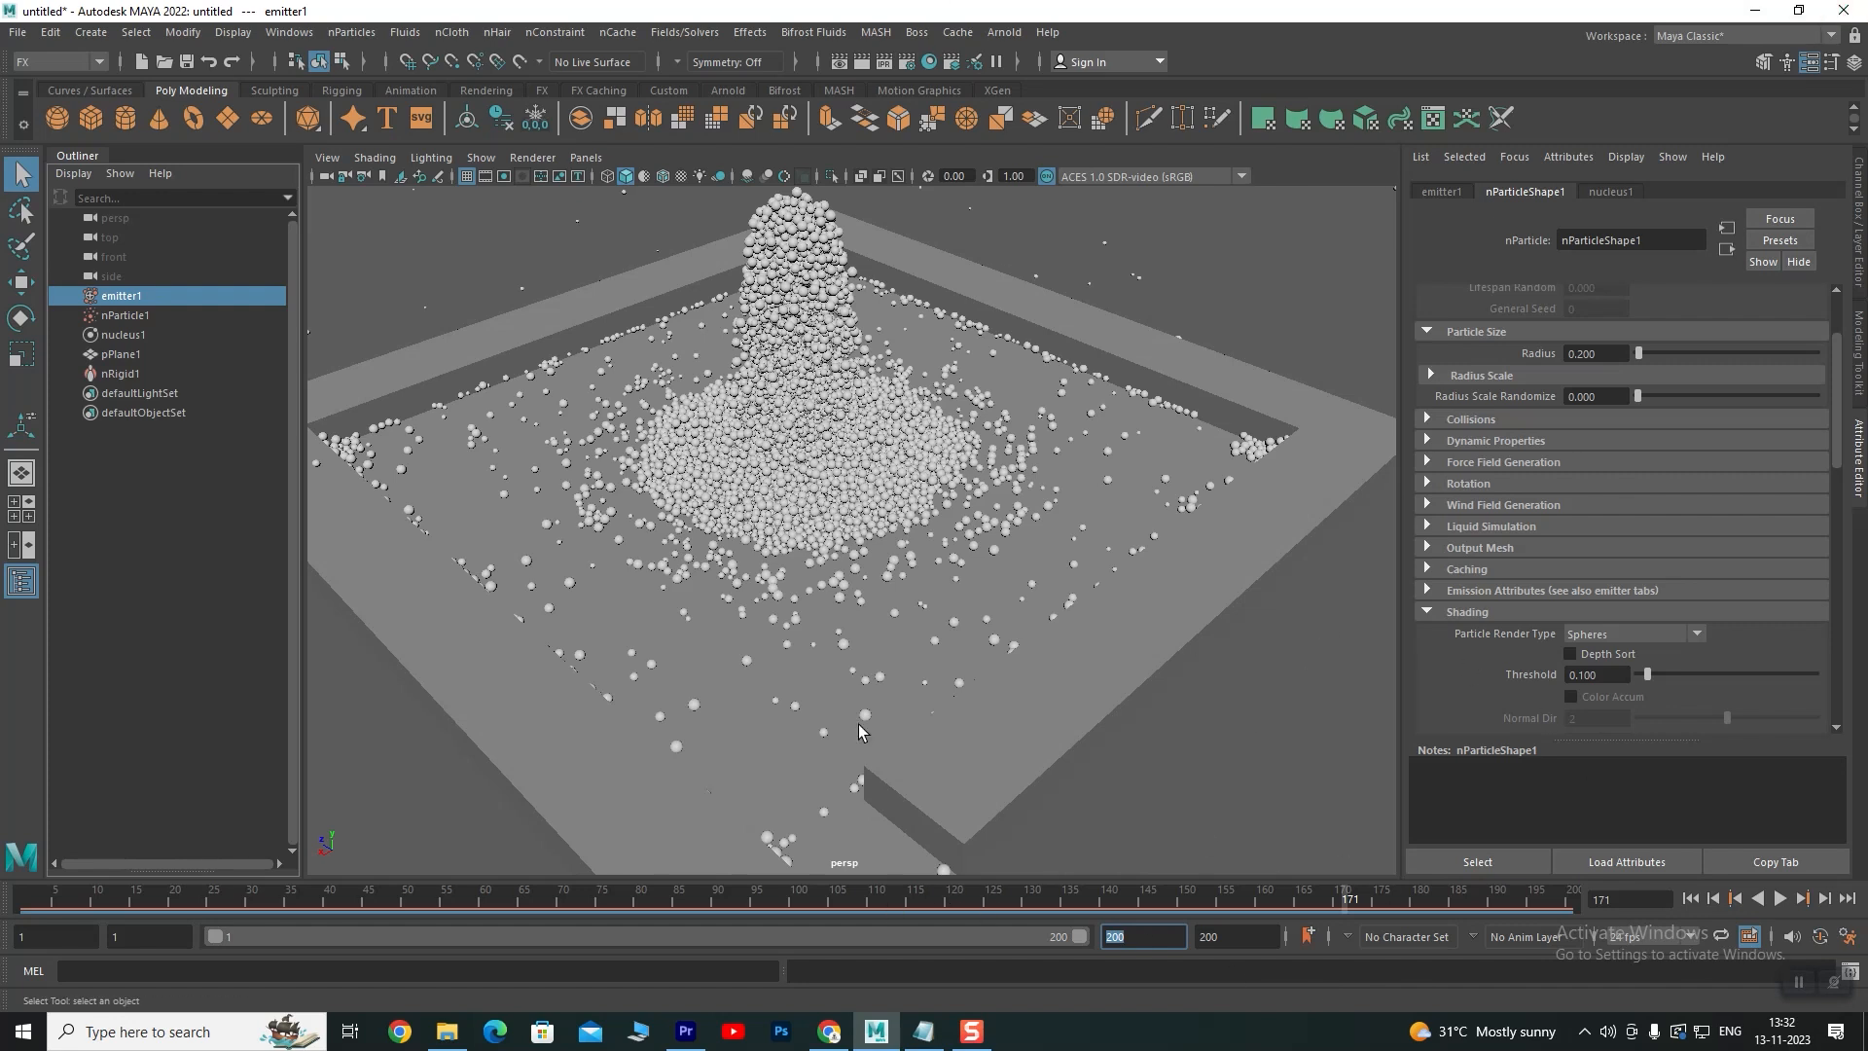
{"action": "scroll", "coordinate": [825, 650], "scroll_direction": "down", "scroll_amount": 5}
{"action": "scroll", "coordinate": [839, 655], "scroll_direction": "up", "scroll_amount": 4}
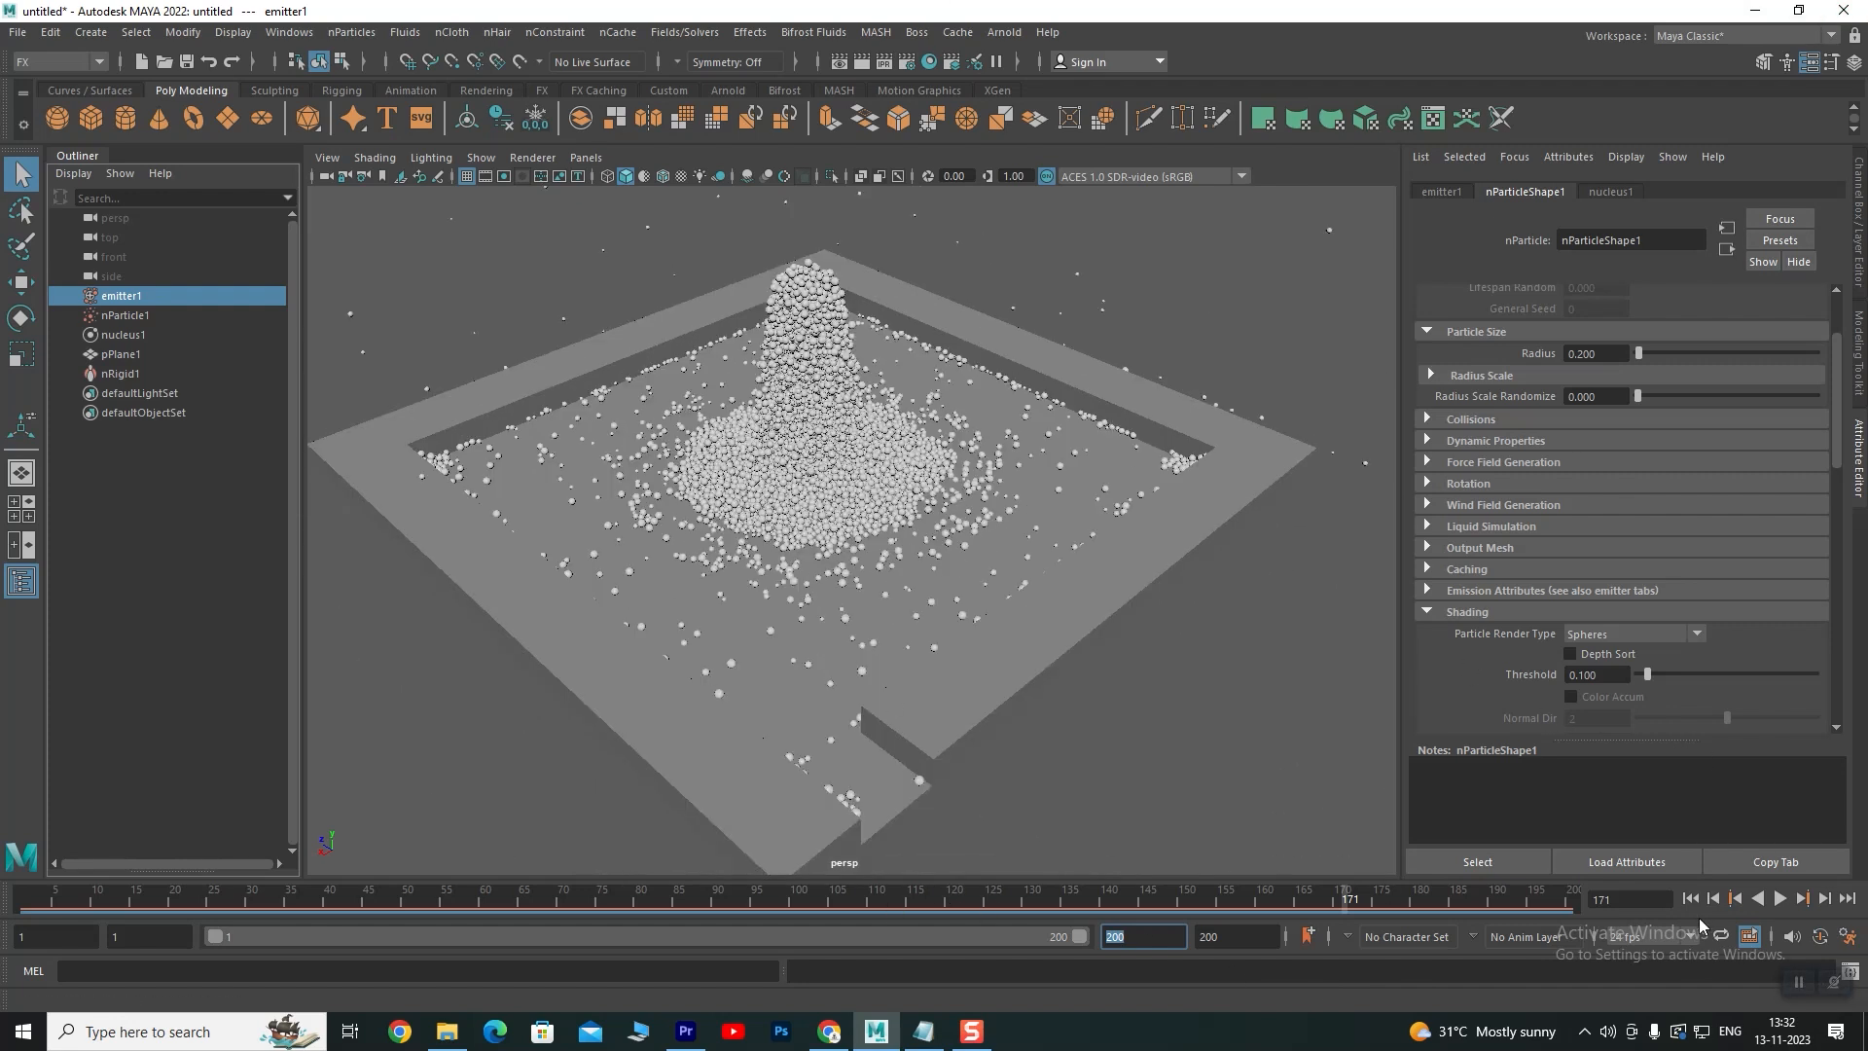
{"action": "left_click", "coordinate": [1690, 899]}
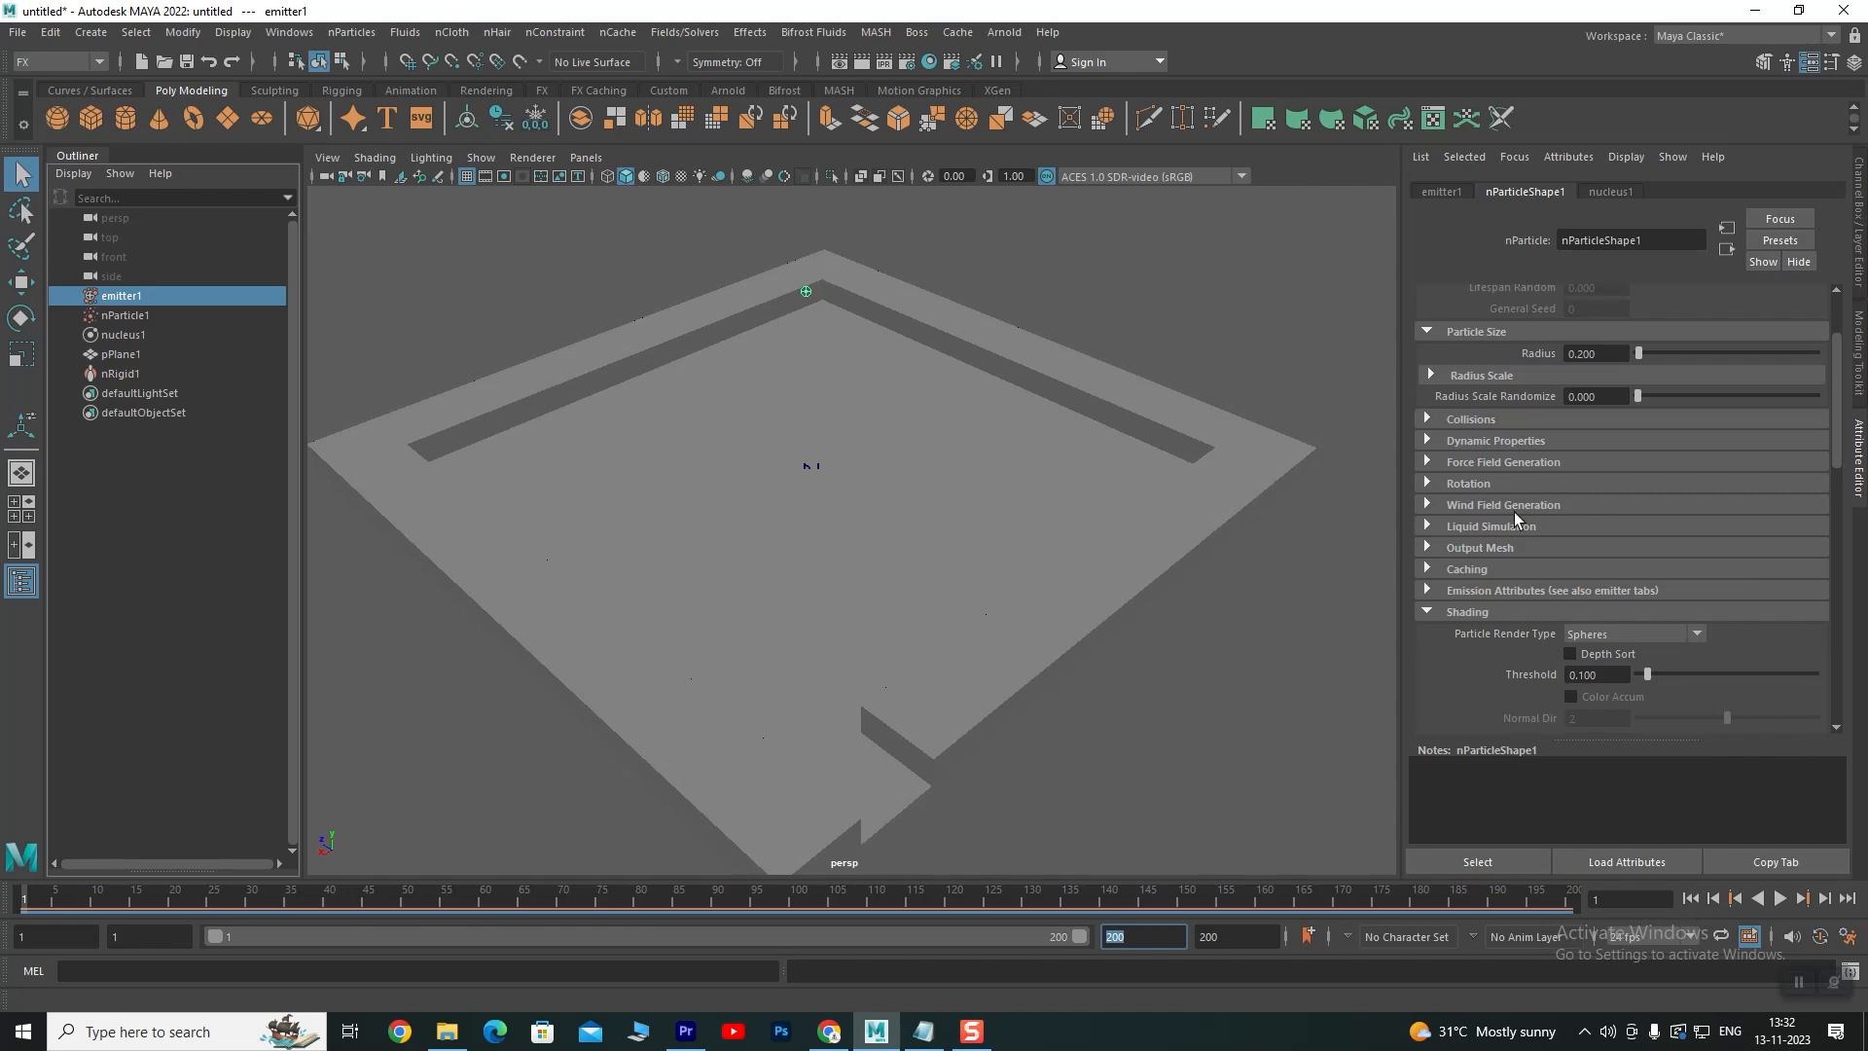
Review the nParticle's Collisions and Dynamic Properties attributes
{"action": "left_click", "coordinate": [1430, 420]}
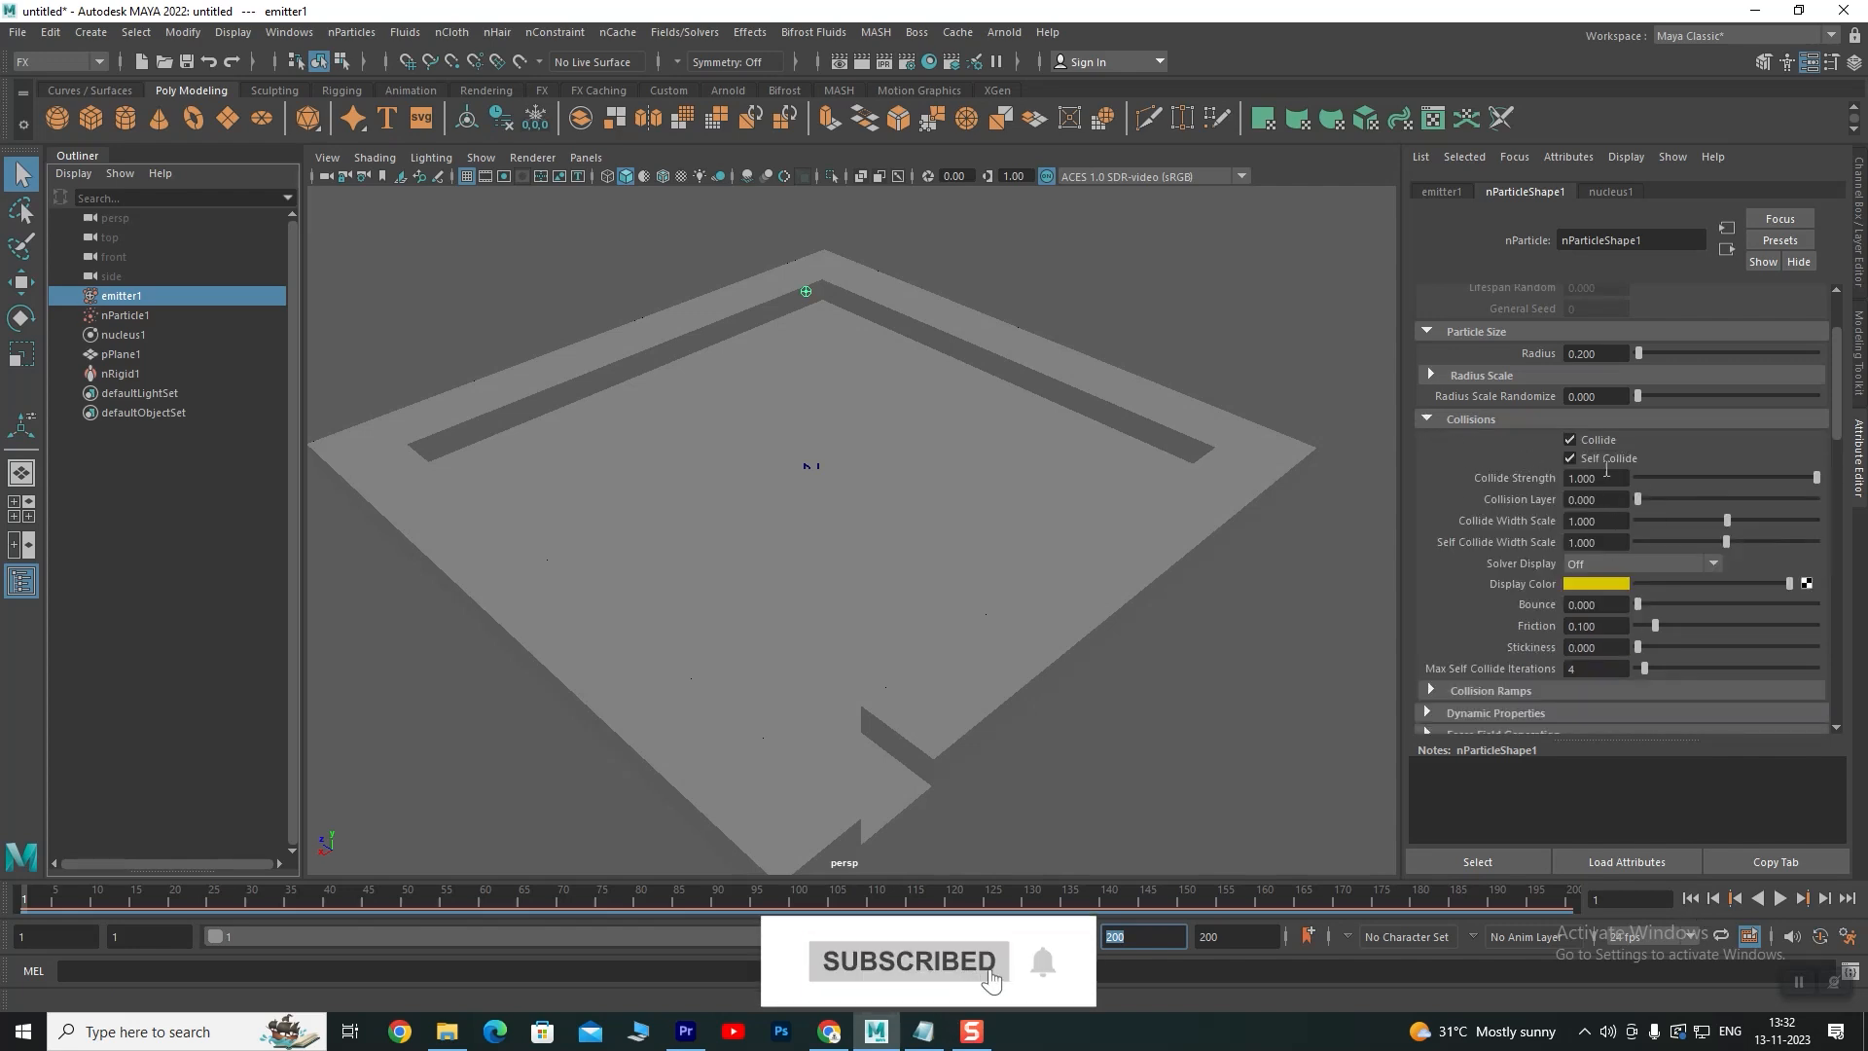
{"action": "left_click", "coordinate": [1426, 419]}
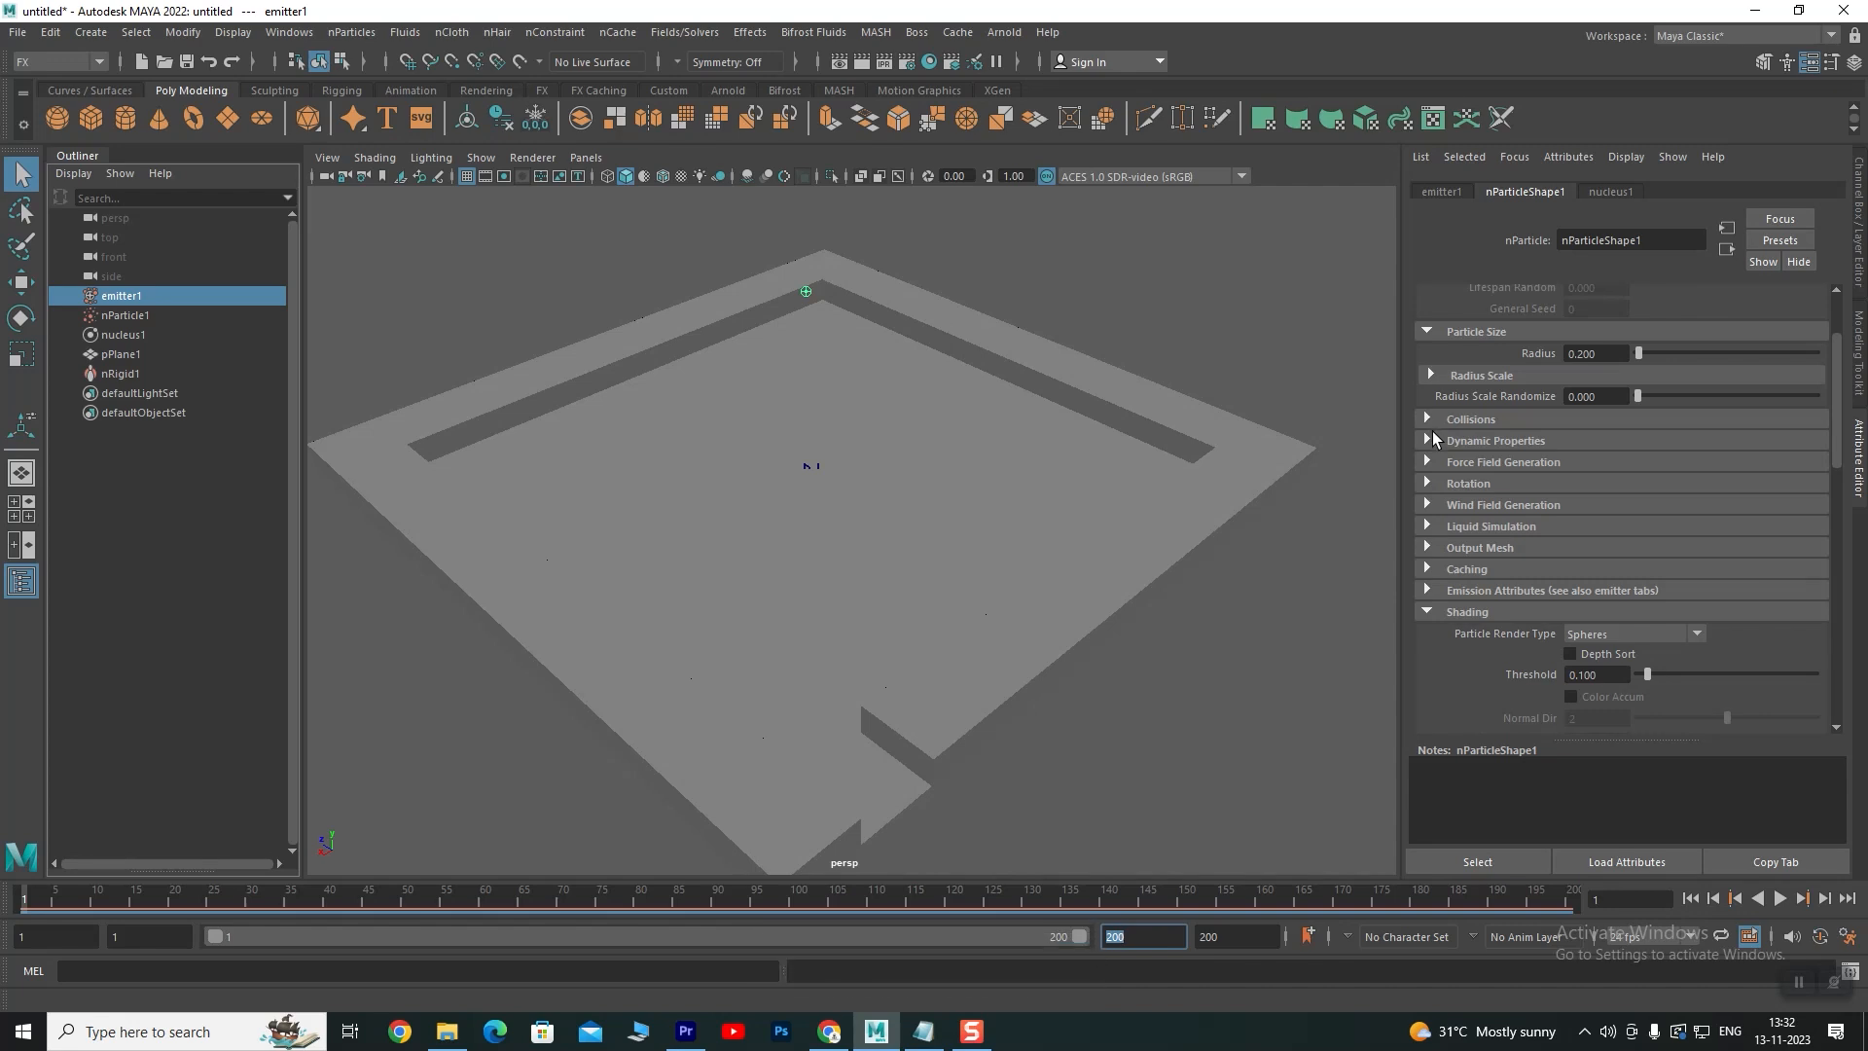
{"action": "left_click", "coordinate": [1430, 440]}
{"action": "left_click", "coordinate": [1430, 440]}
Review nRigid1's collision property maps, force field, wind field and transform attributes
{"action": "left_click", "coordinate": [121, 374]}
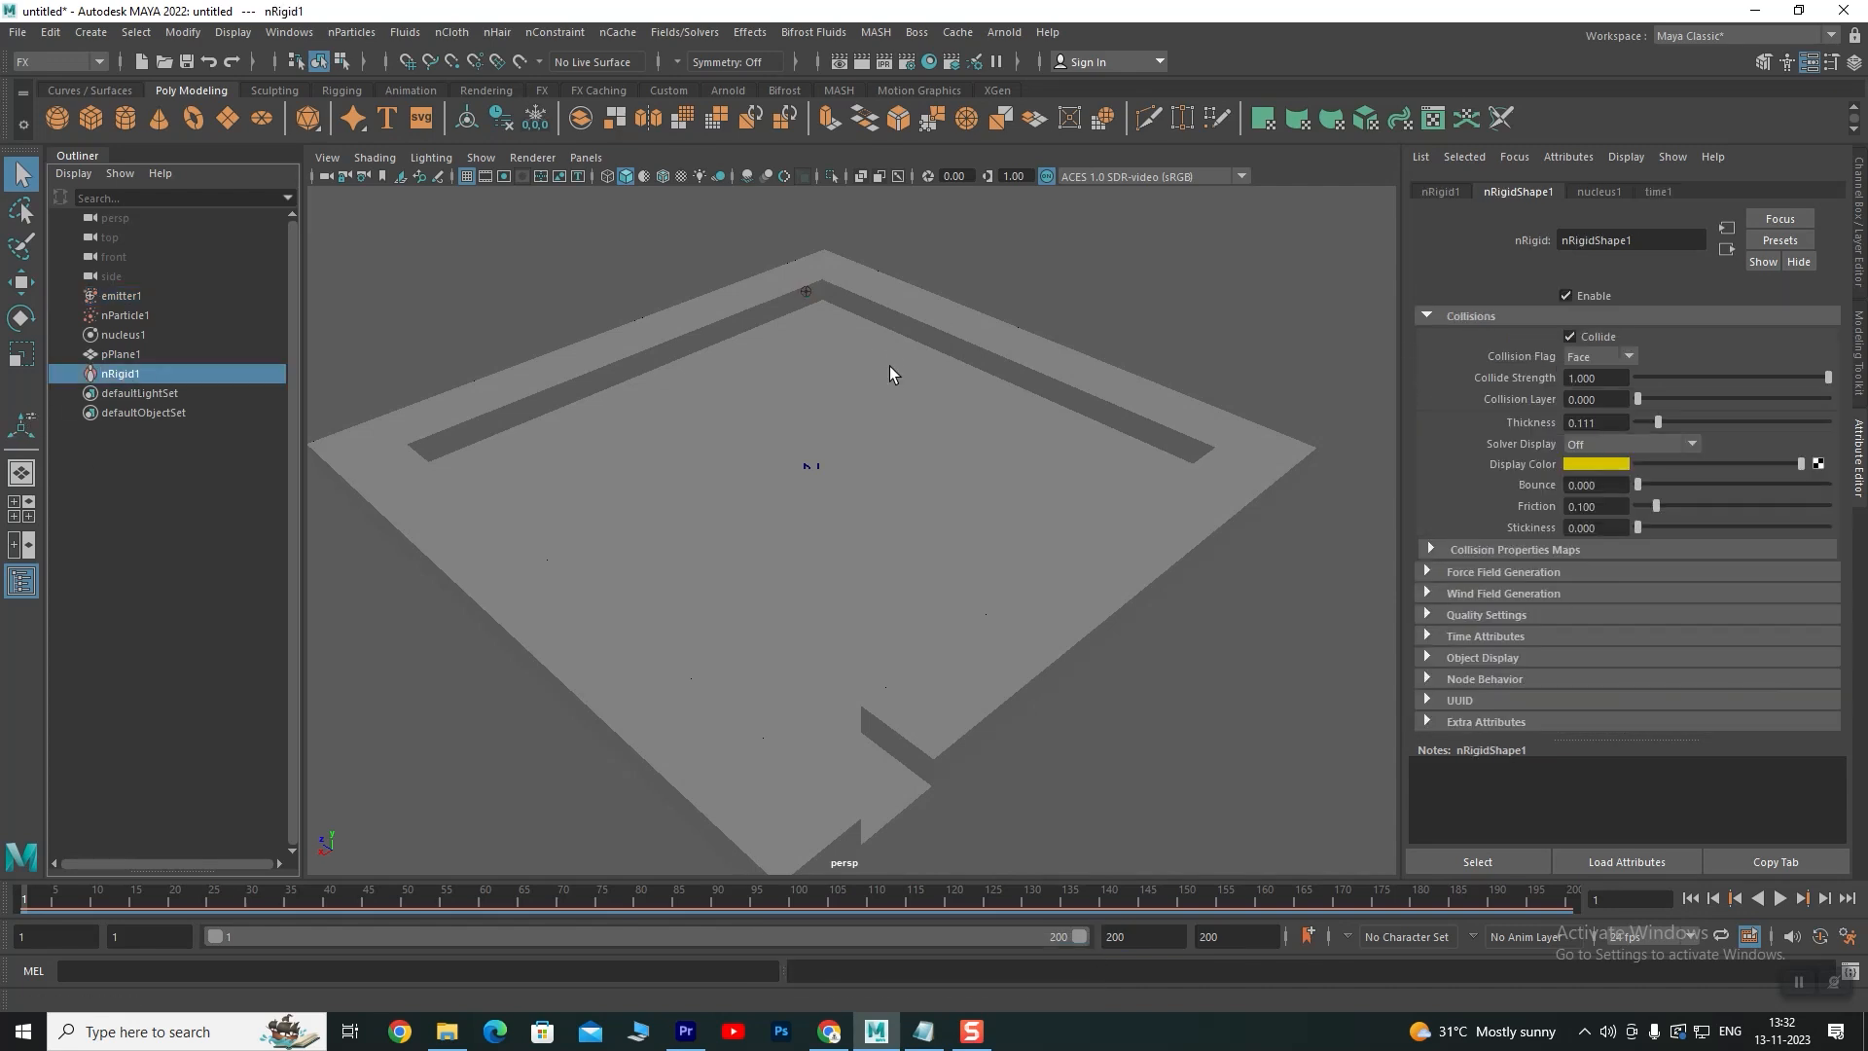
{"action": "left_click", "coordinate": [1428, 549]}
{"action": "left_click", "coordinate": [1428, 549]}
{"action": "left_click", "coordinate": [1428, 574]}
{"action": "left_click", "coordinate": [1427, 574]}
{"action": "left_click", "coordinate": [1426, 592]}
{"action": "left_click", "coordinate": [1426, 593]}
{"action": "left_click", "coordinate": [1439, 194]}
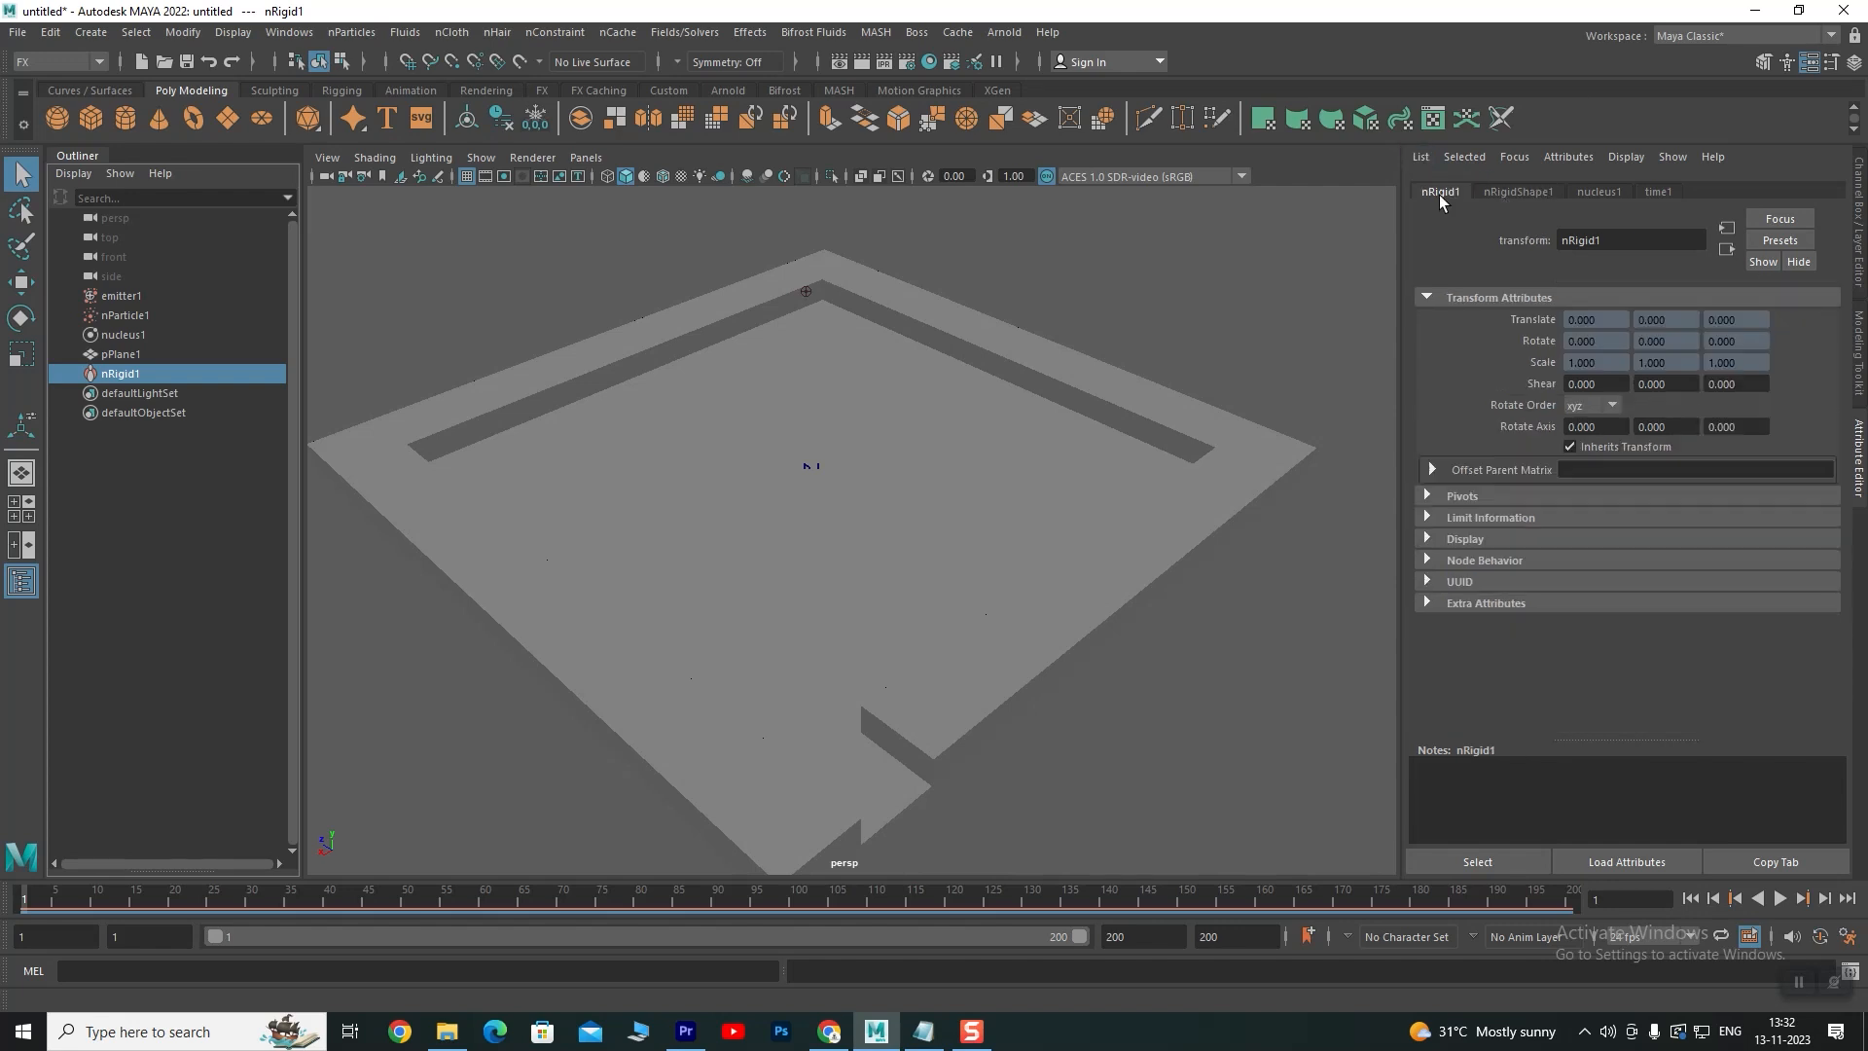
In the nParticle's collision attributes, lower Friction to 0.044 and raise Bounce to 0.099
{"action": "left_click", "coordinate": [126, 296]}
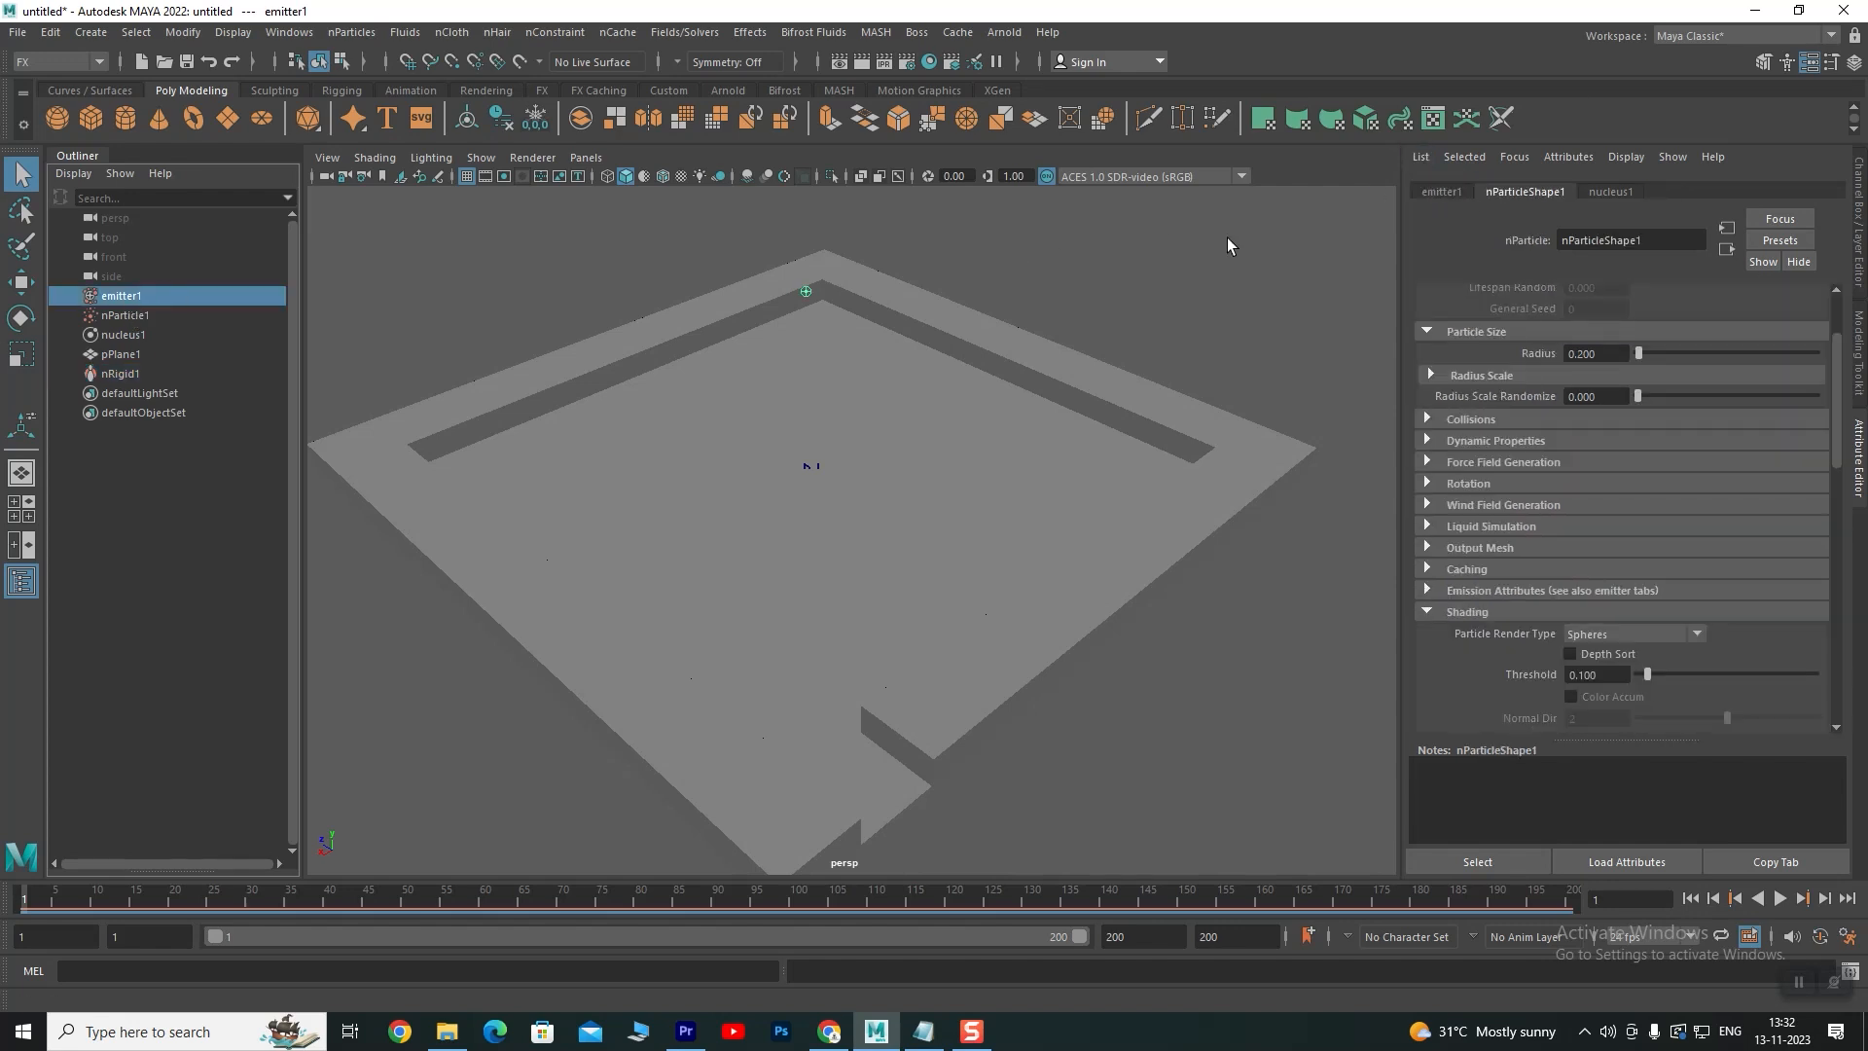
{"action": "left_click", "coordinate": [1427, 419]}
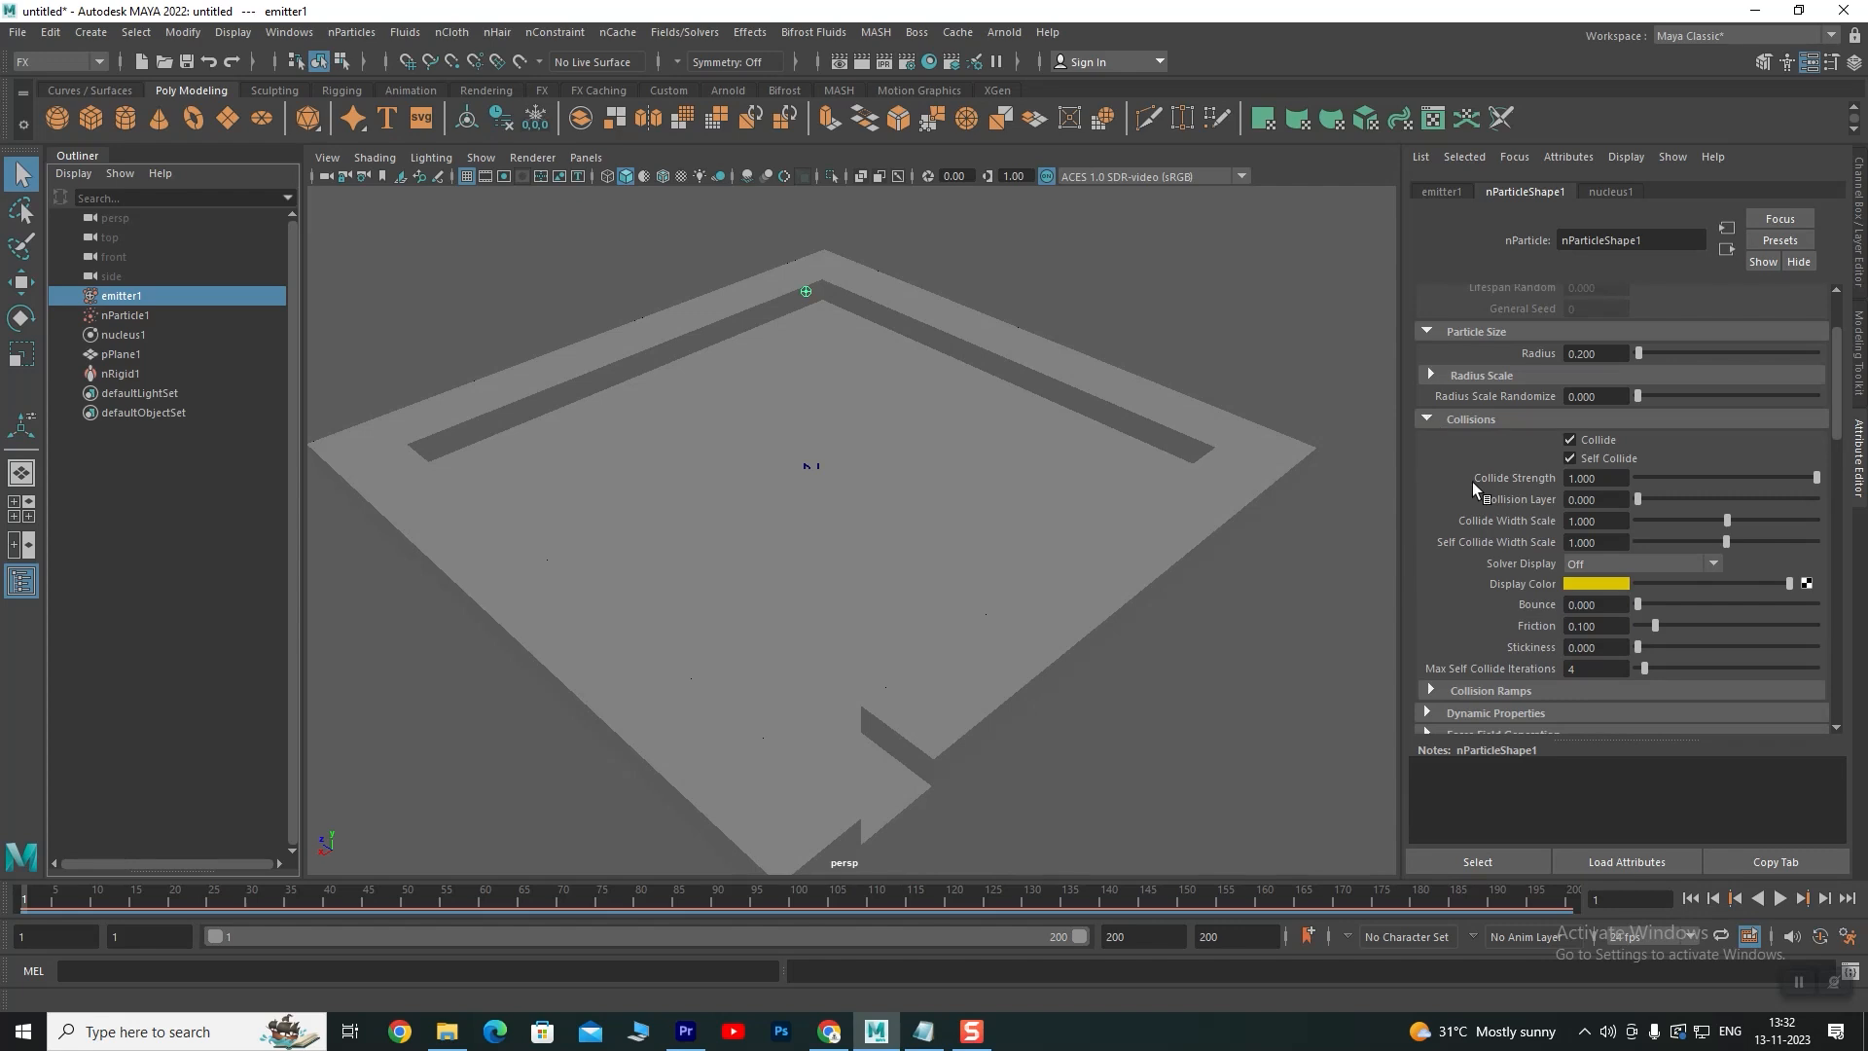
{"action": "left_click_drag", "start_coordinate": [1656, 630], "coordinate": [1653, 604]}
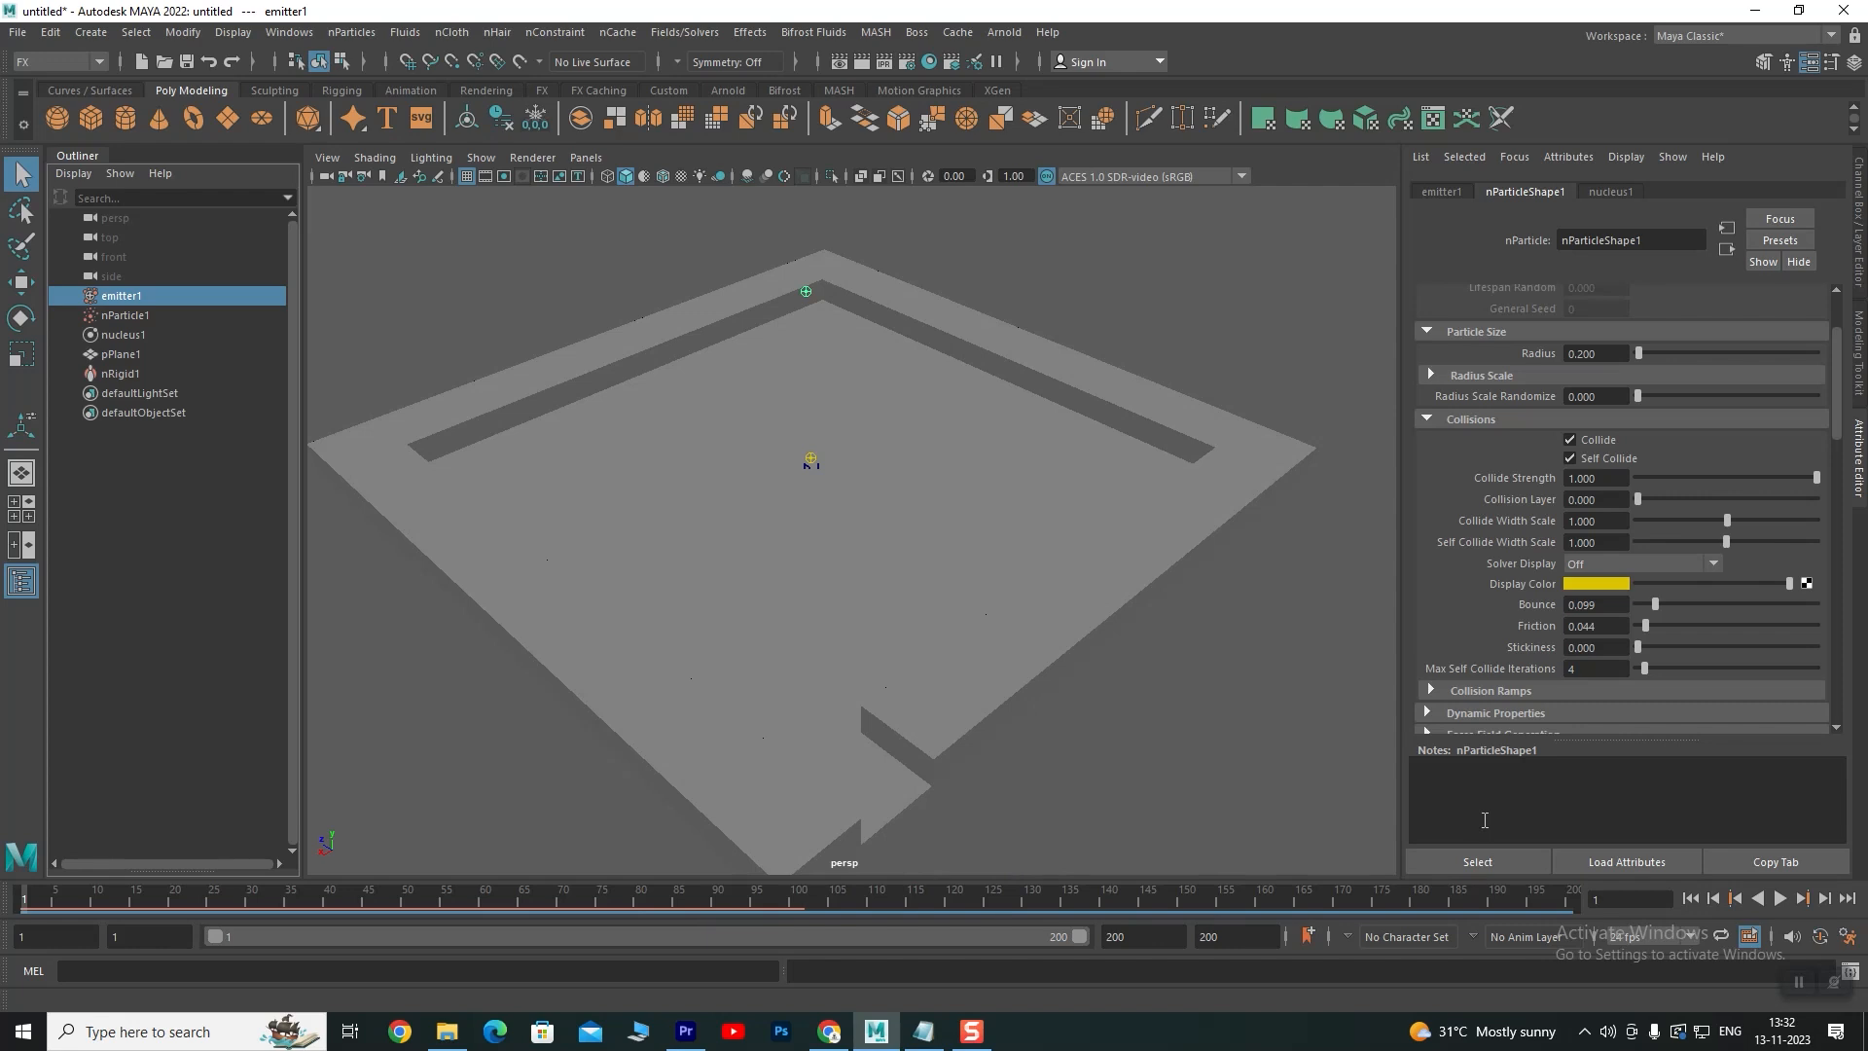
Show the collision attributes of the plane's nRigid1 and play the simulation to check how the particles fall
{"action": "left_click", "coordinate": [815, 460]}
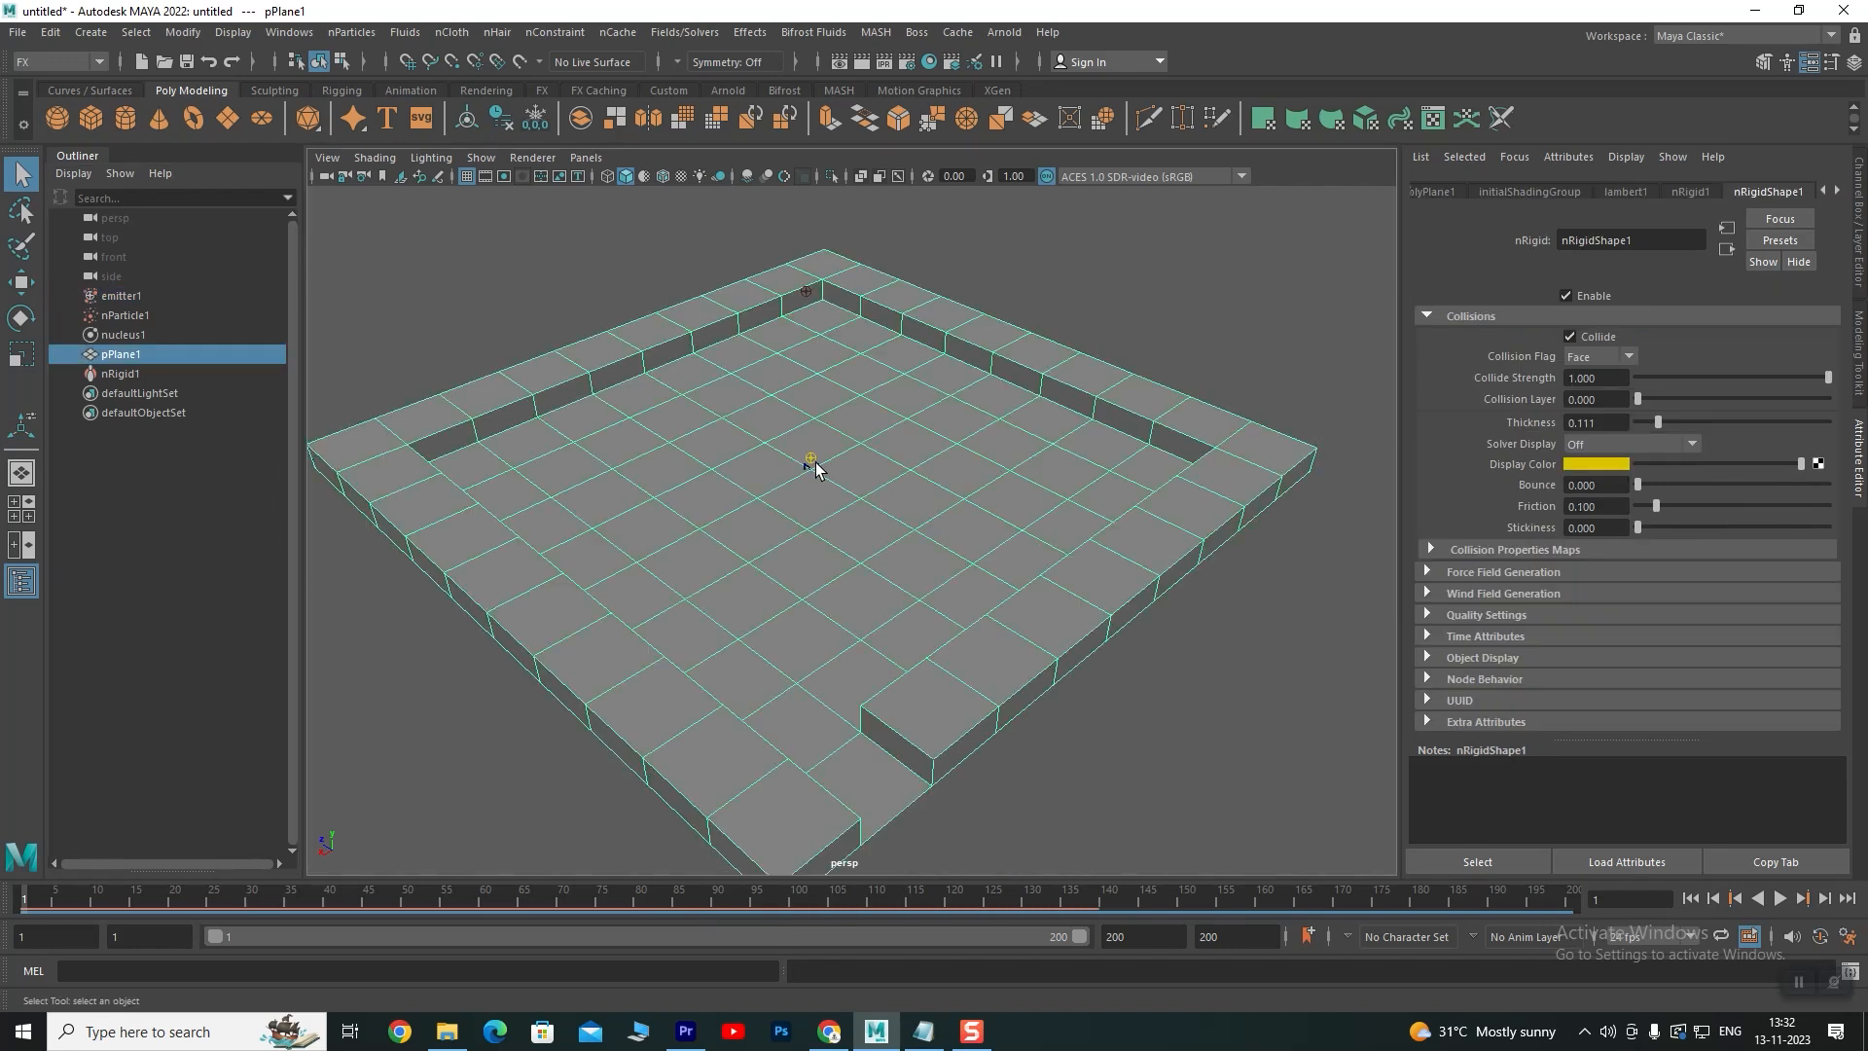
{"action": "left_click", "coordinate": [818, 457]}
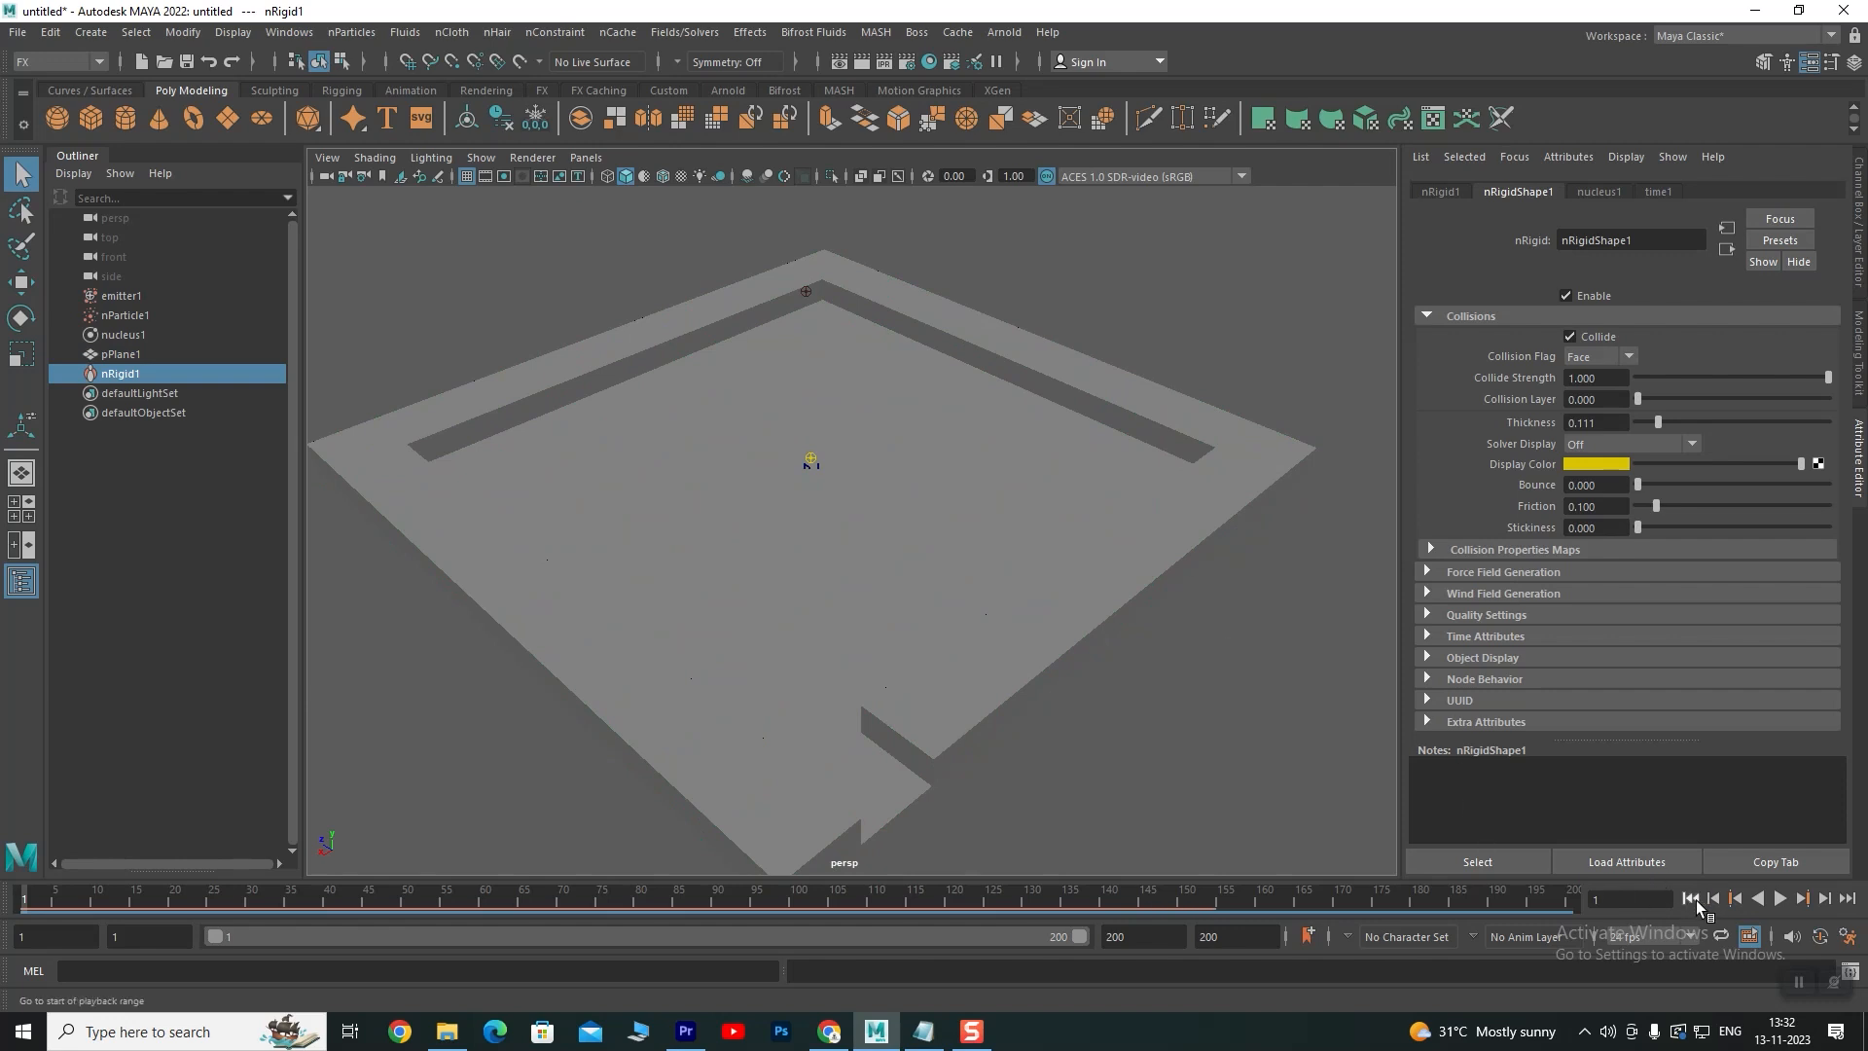
{"action": "left_click", "coordinate": [1777, 898]}
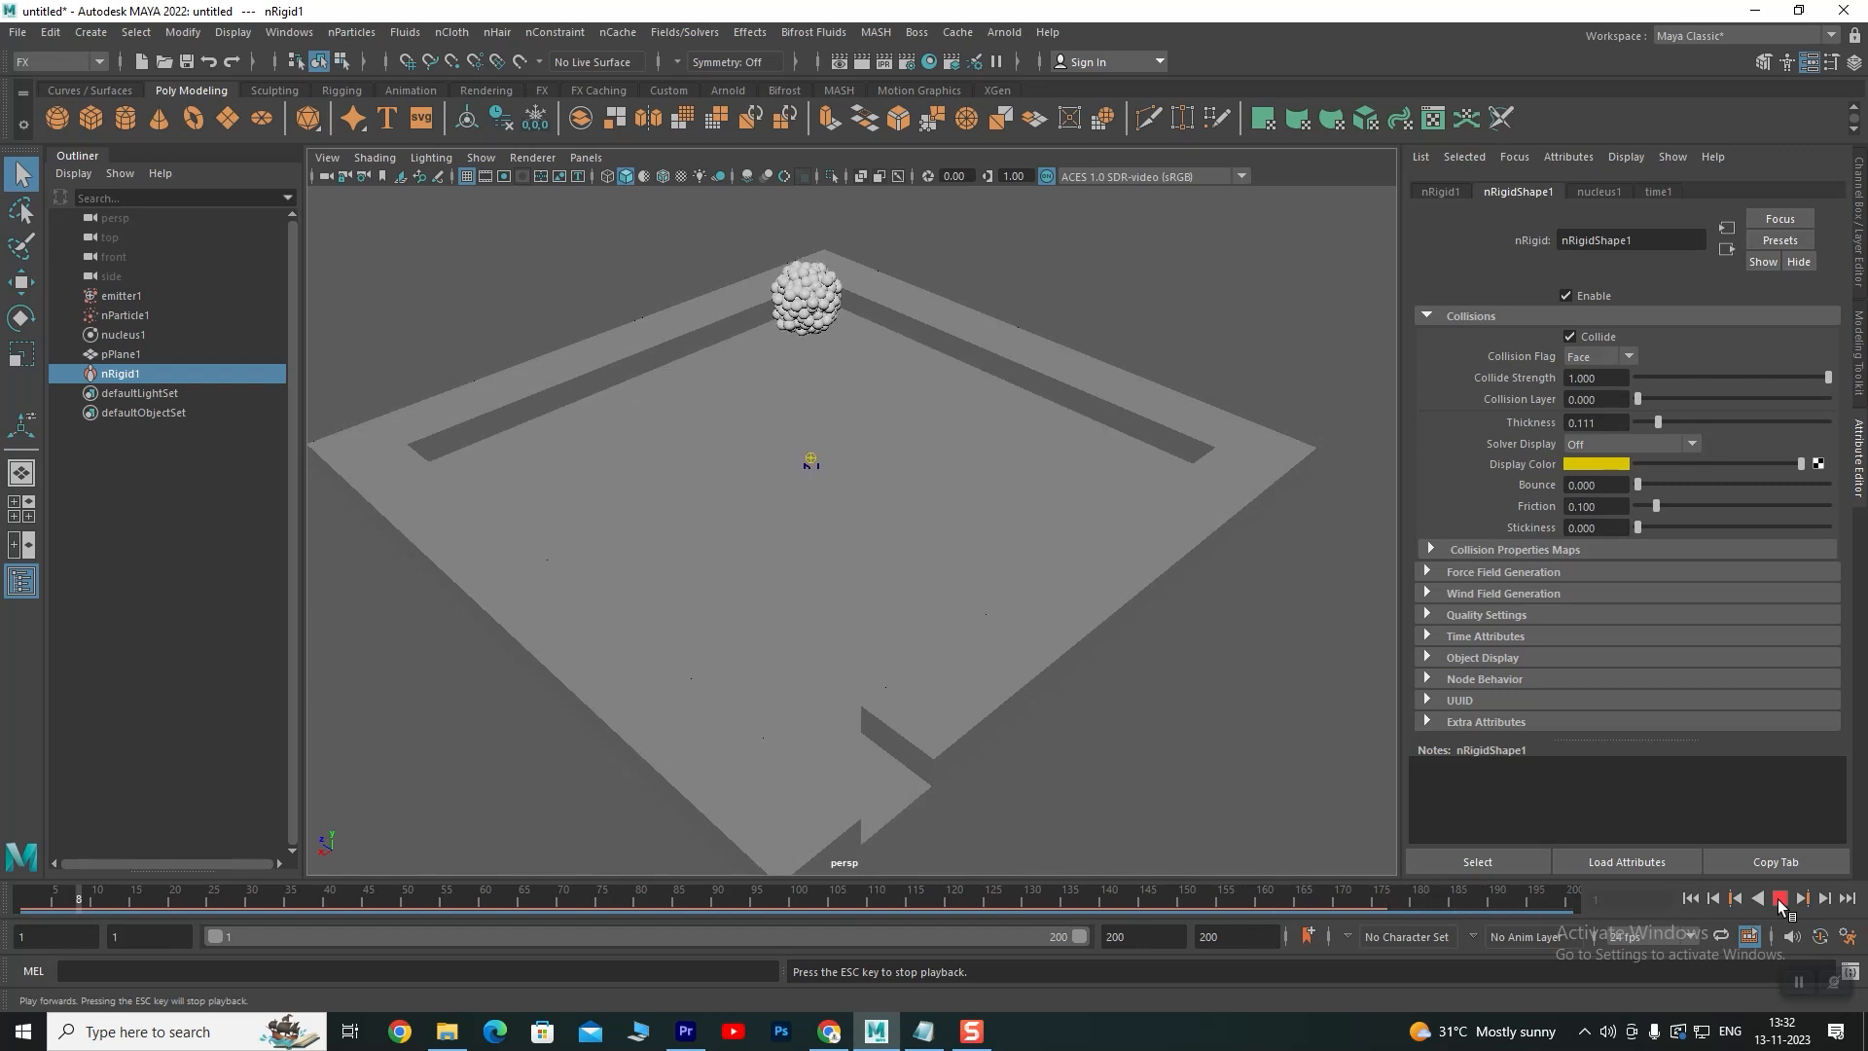
{"action": "left_click", "coordinate": [1777, 899]}
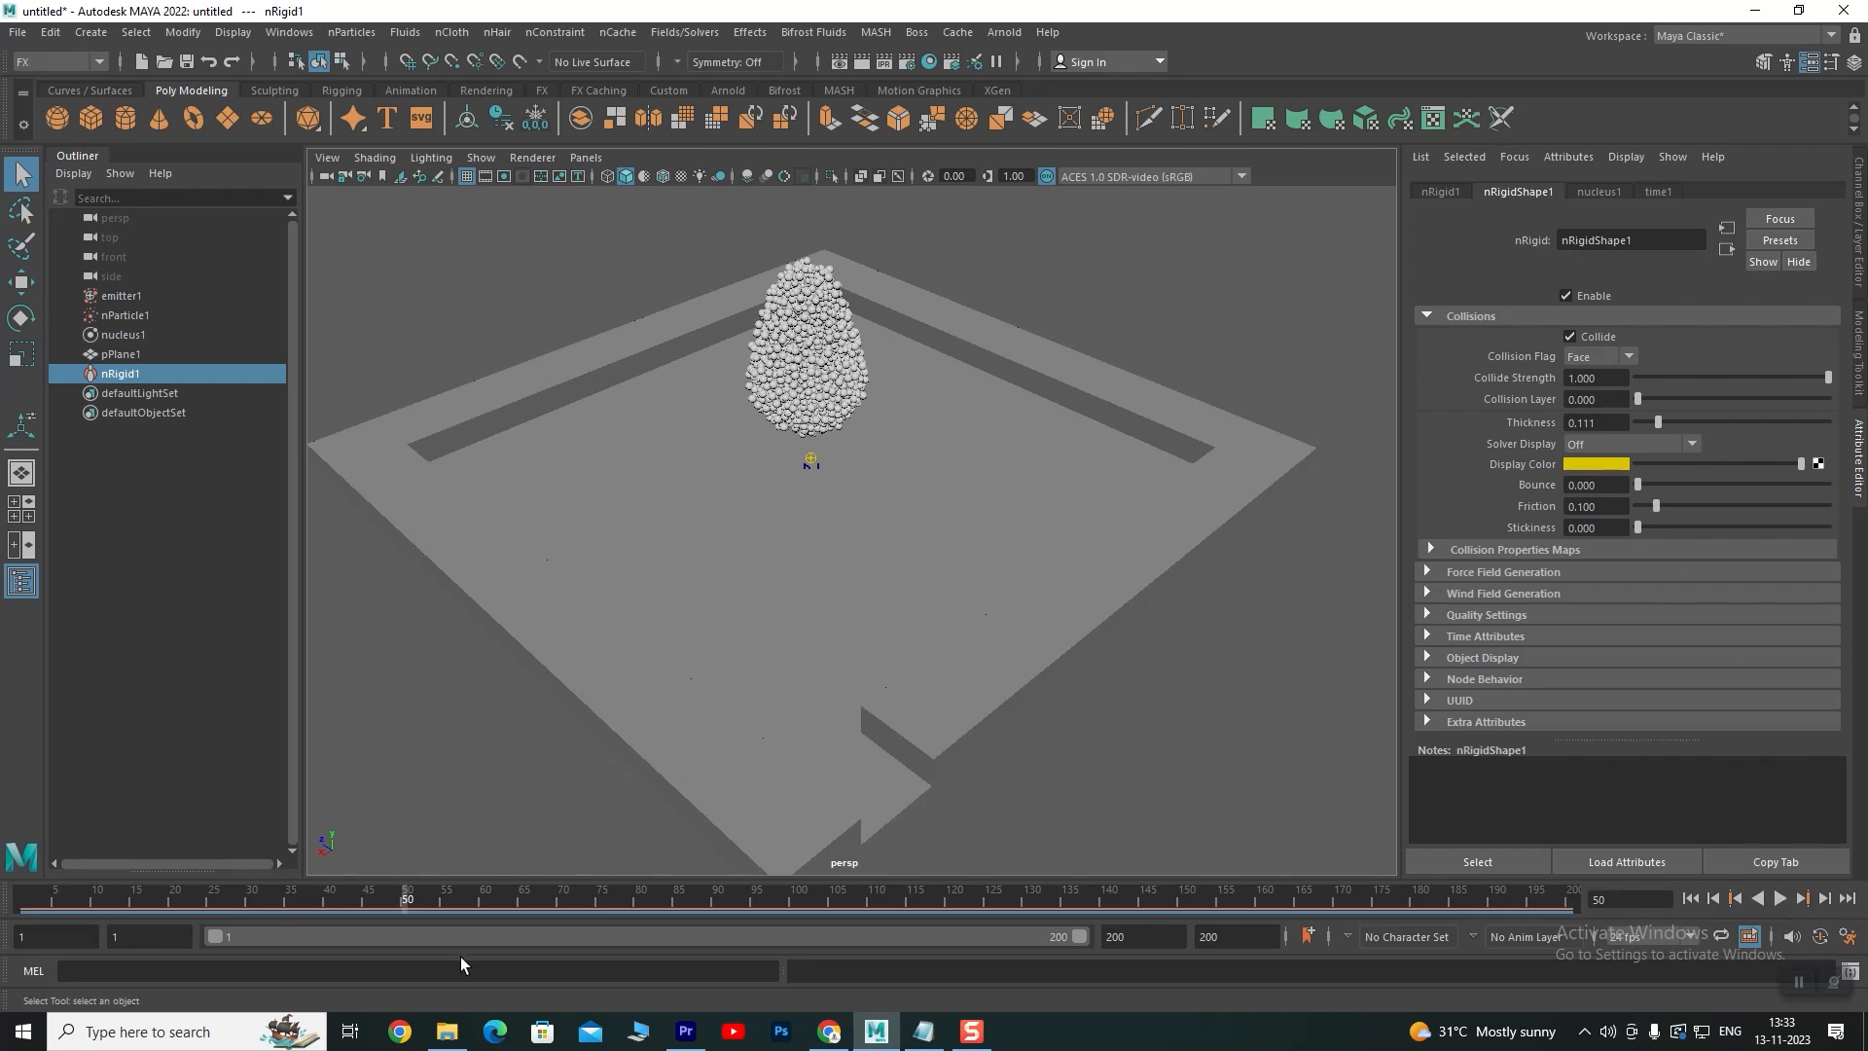
Set the animation start frame to 0 and replay the simulation from there until the particles spread across the plane
{"action": "left_click", "coordinate": [17, 936]}
{"action": "key", "text": "Tab"}
{"action": "type", "text": "0"}
{"action": "key", "text": "Return"}
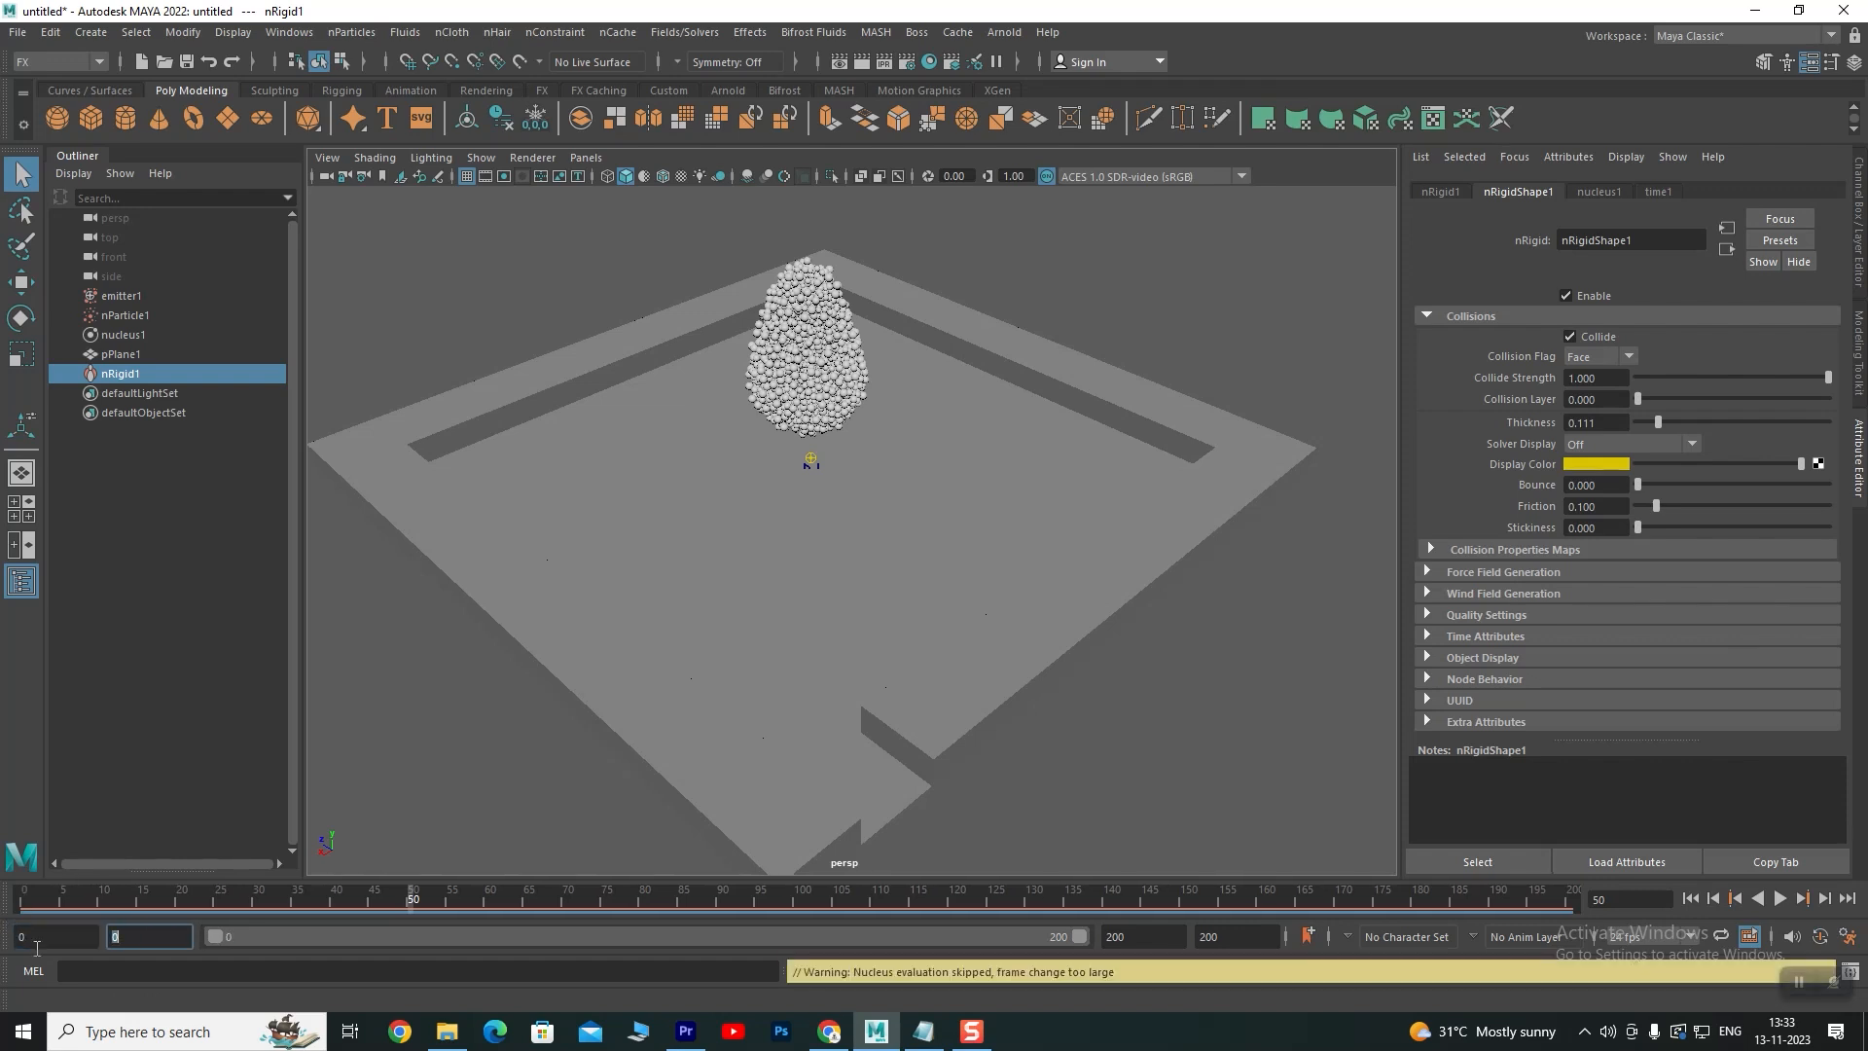
{"action": "left_click", "coordinate": [1694, 904]}
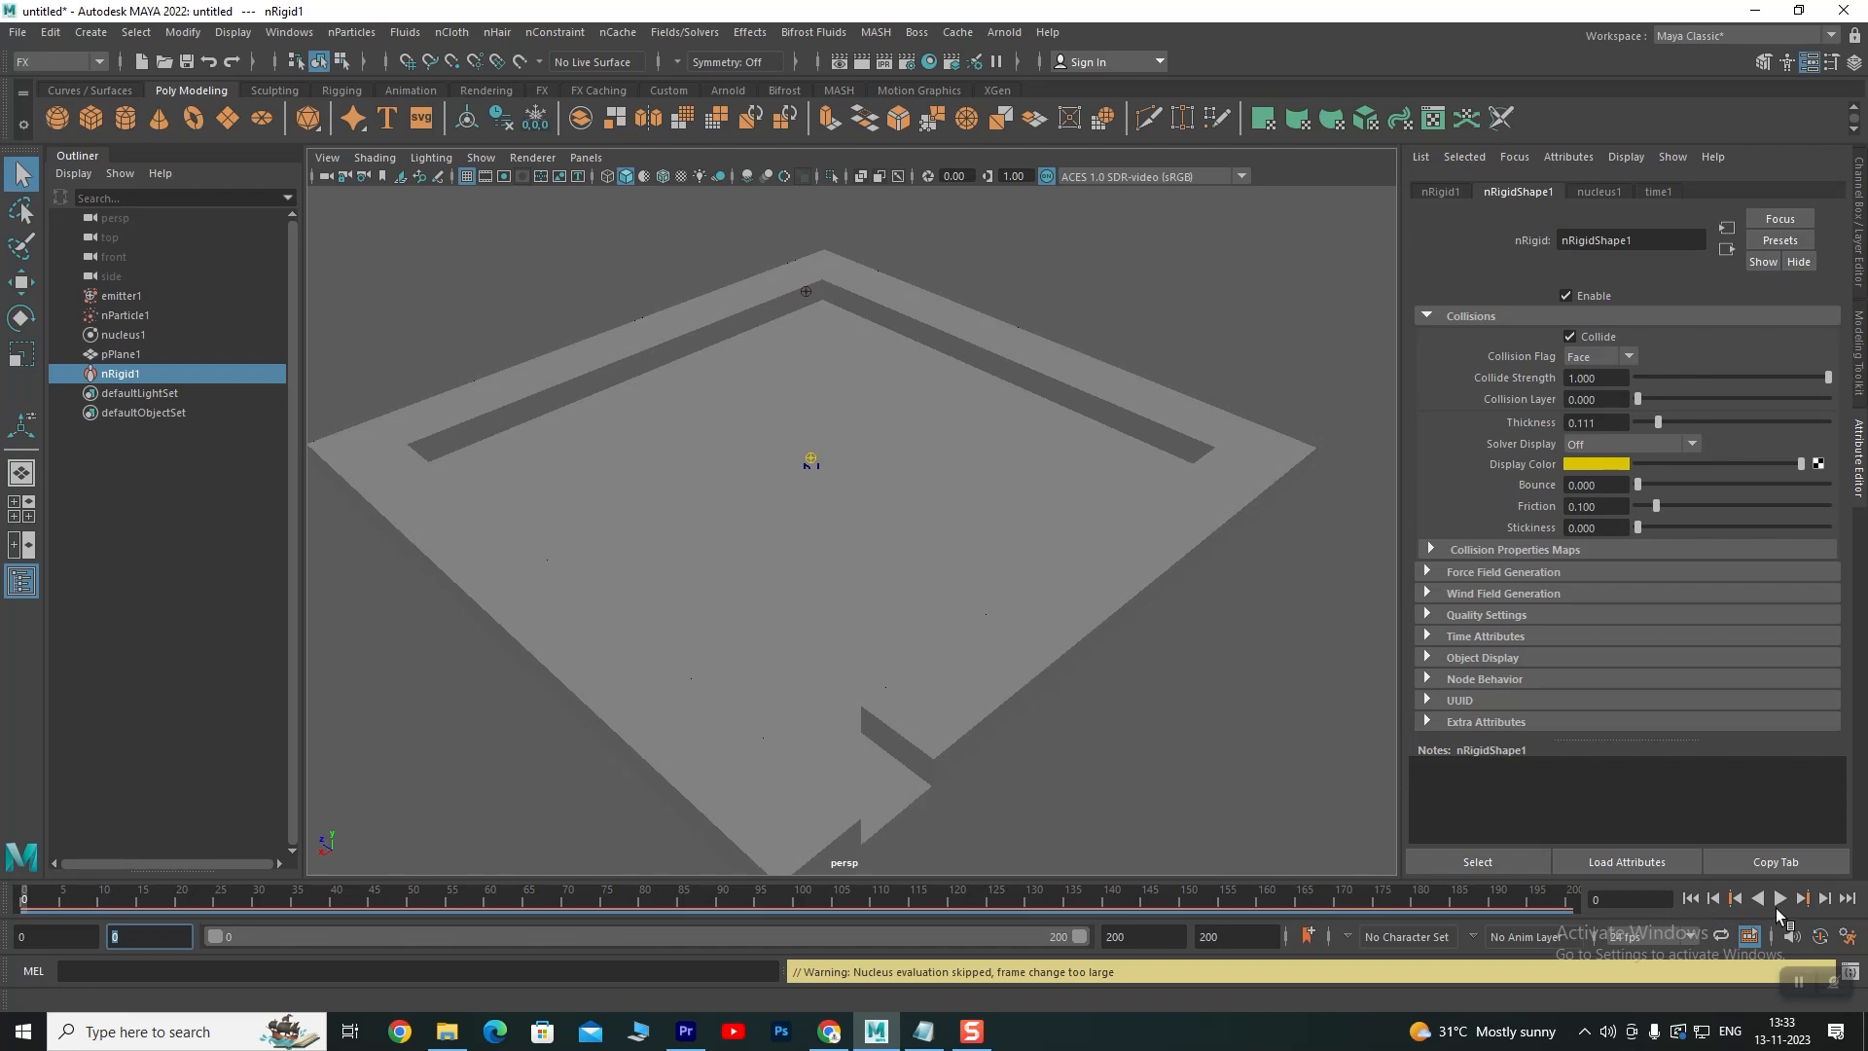
{"action": "left_click", "coordinate": [1784, 903]}
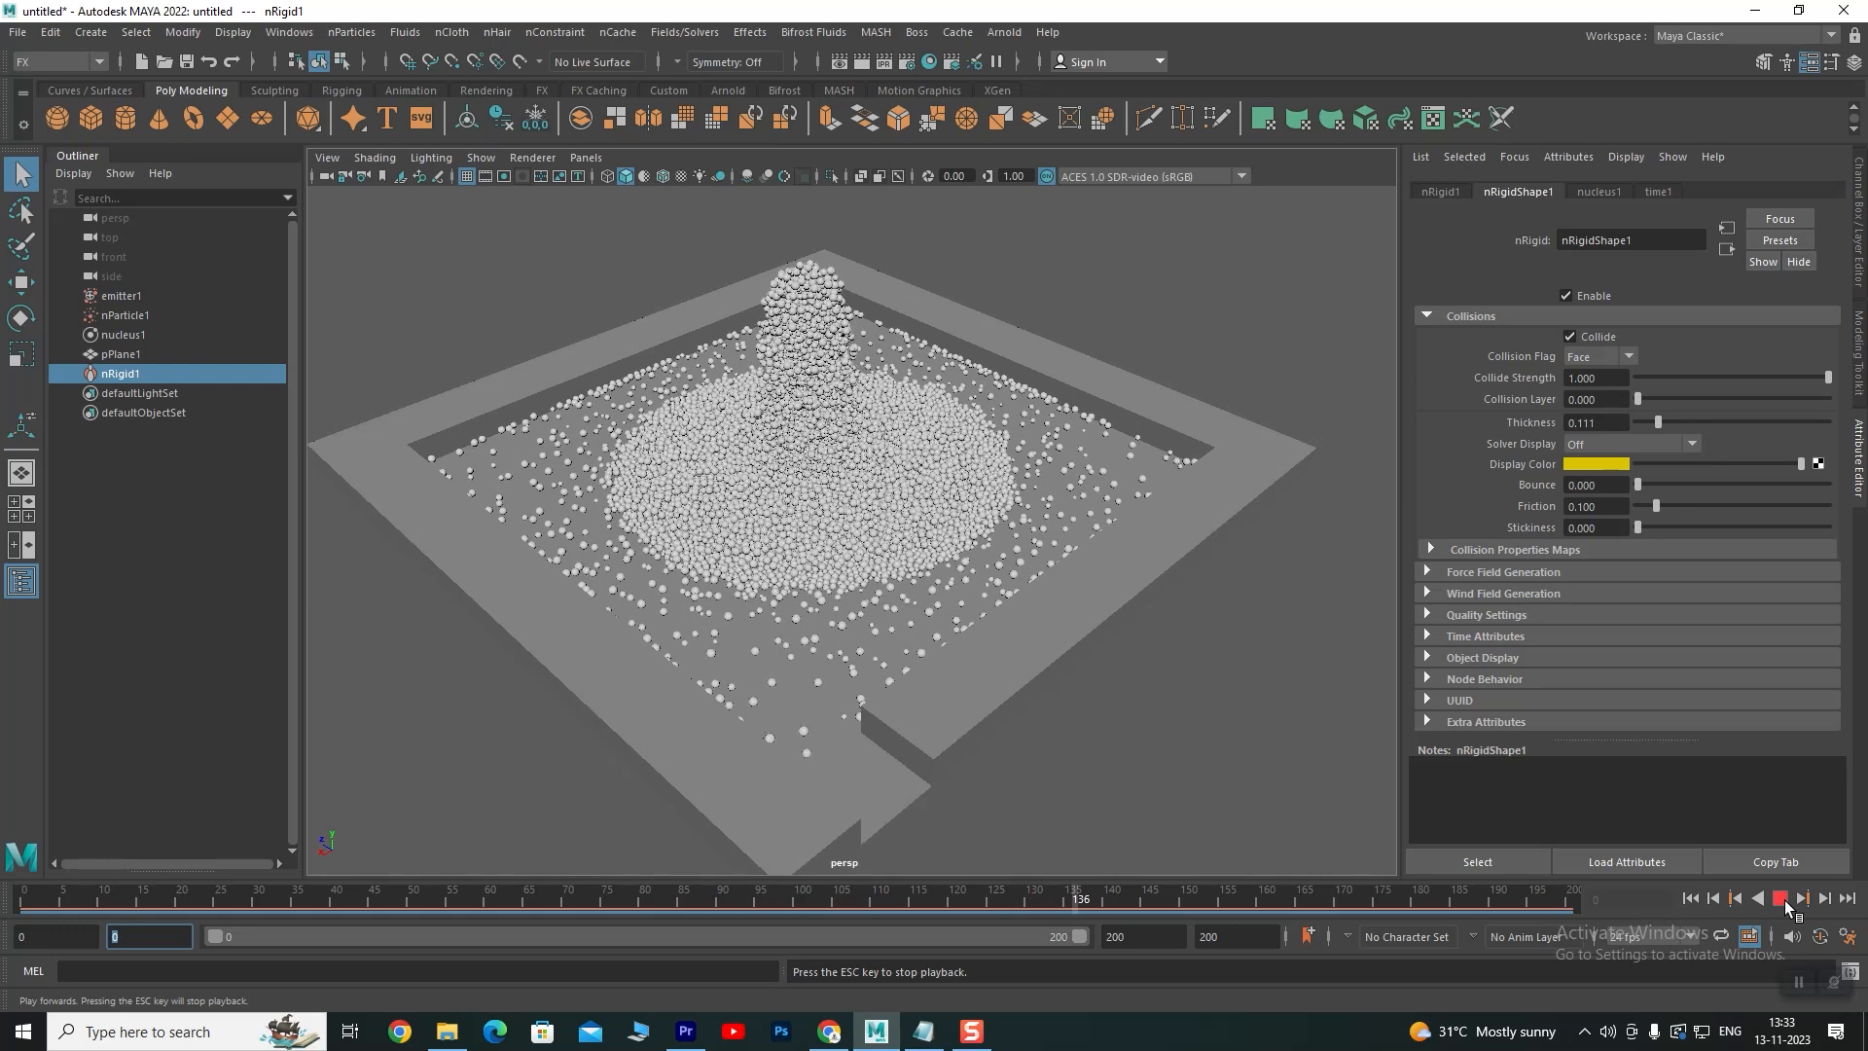
{"action": "left_click", "coordinate": [1784, 900]}
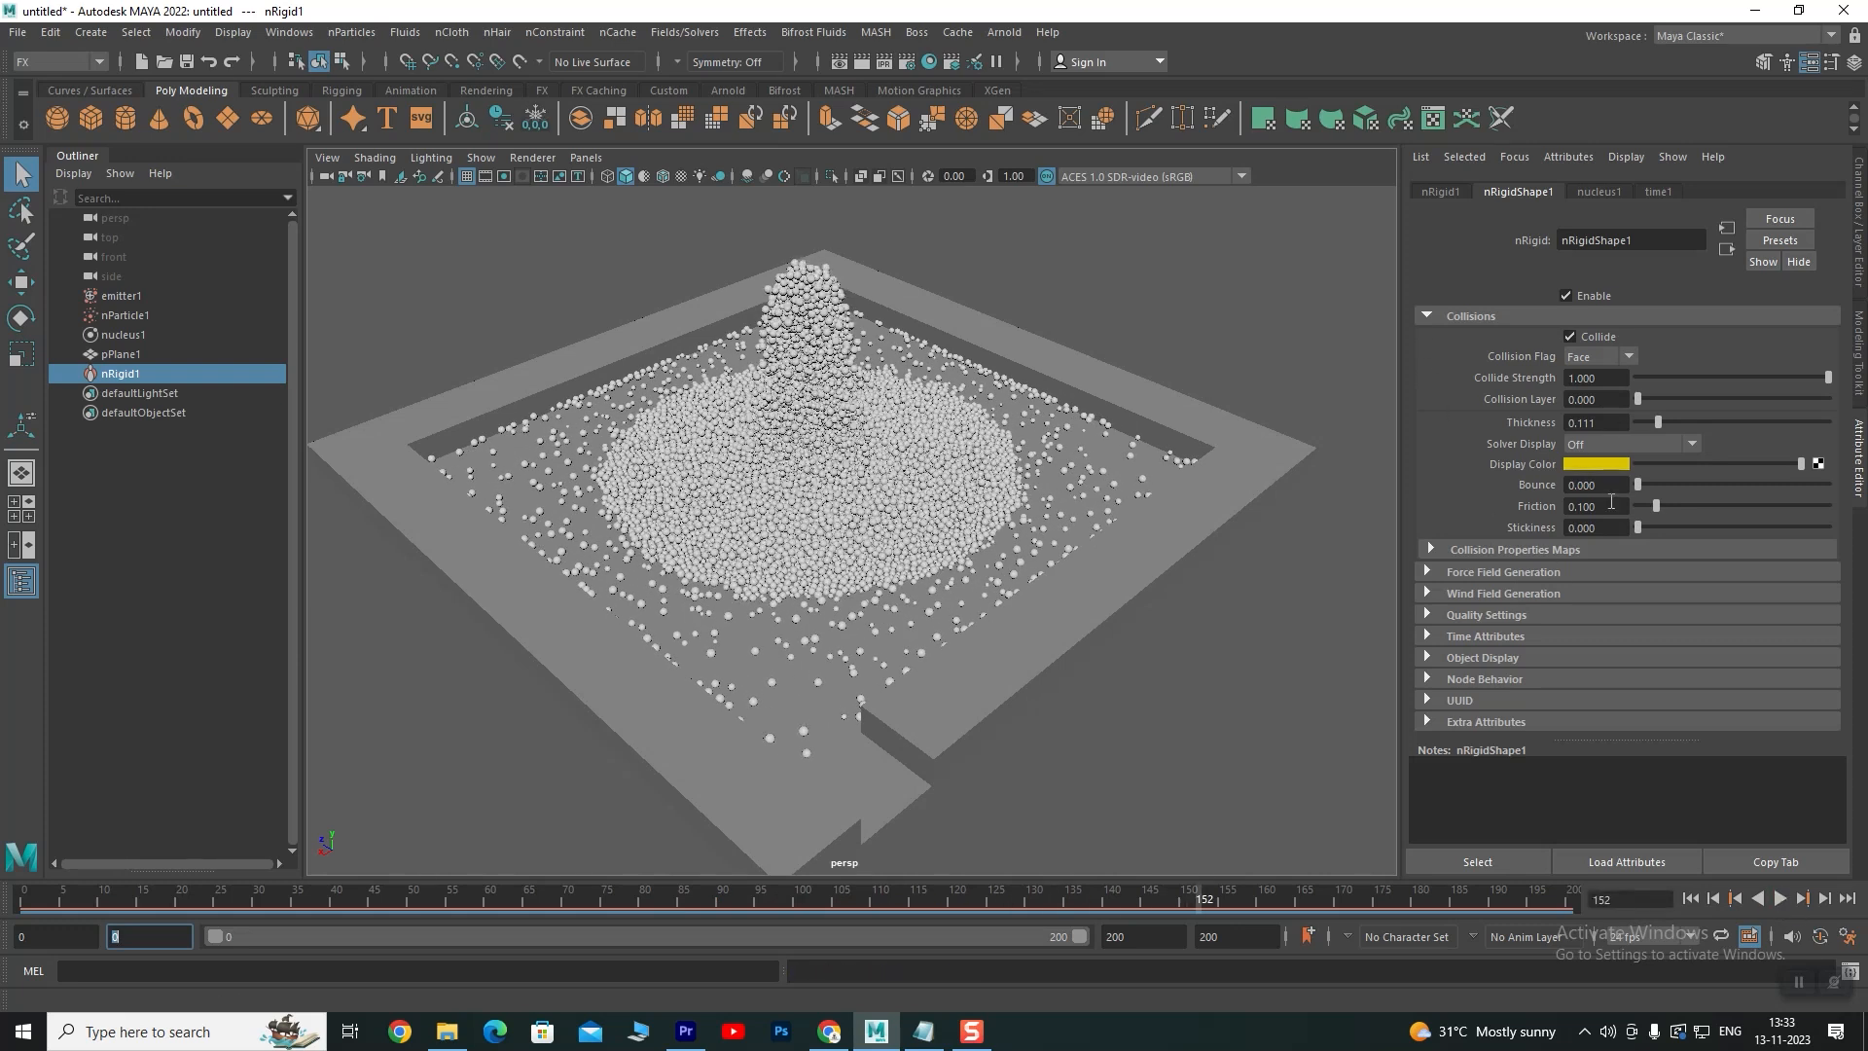
Lower nRigid1's Friction to 0.021, replay the simulation from frame 0 and rewind
{"action": "left_click_drag", "start_coordinate": [1658, 502], "coordinate": [1641, 502]}
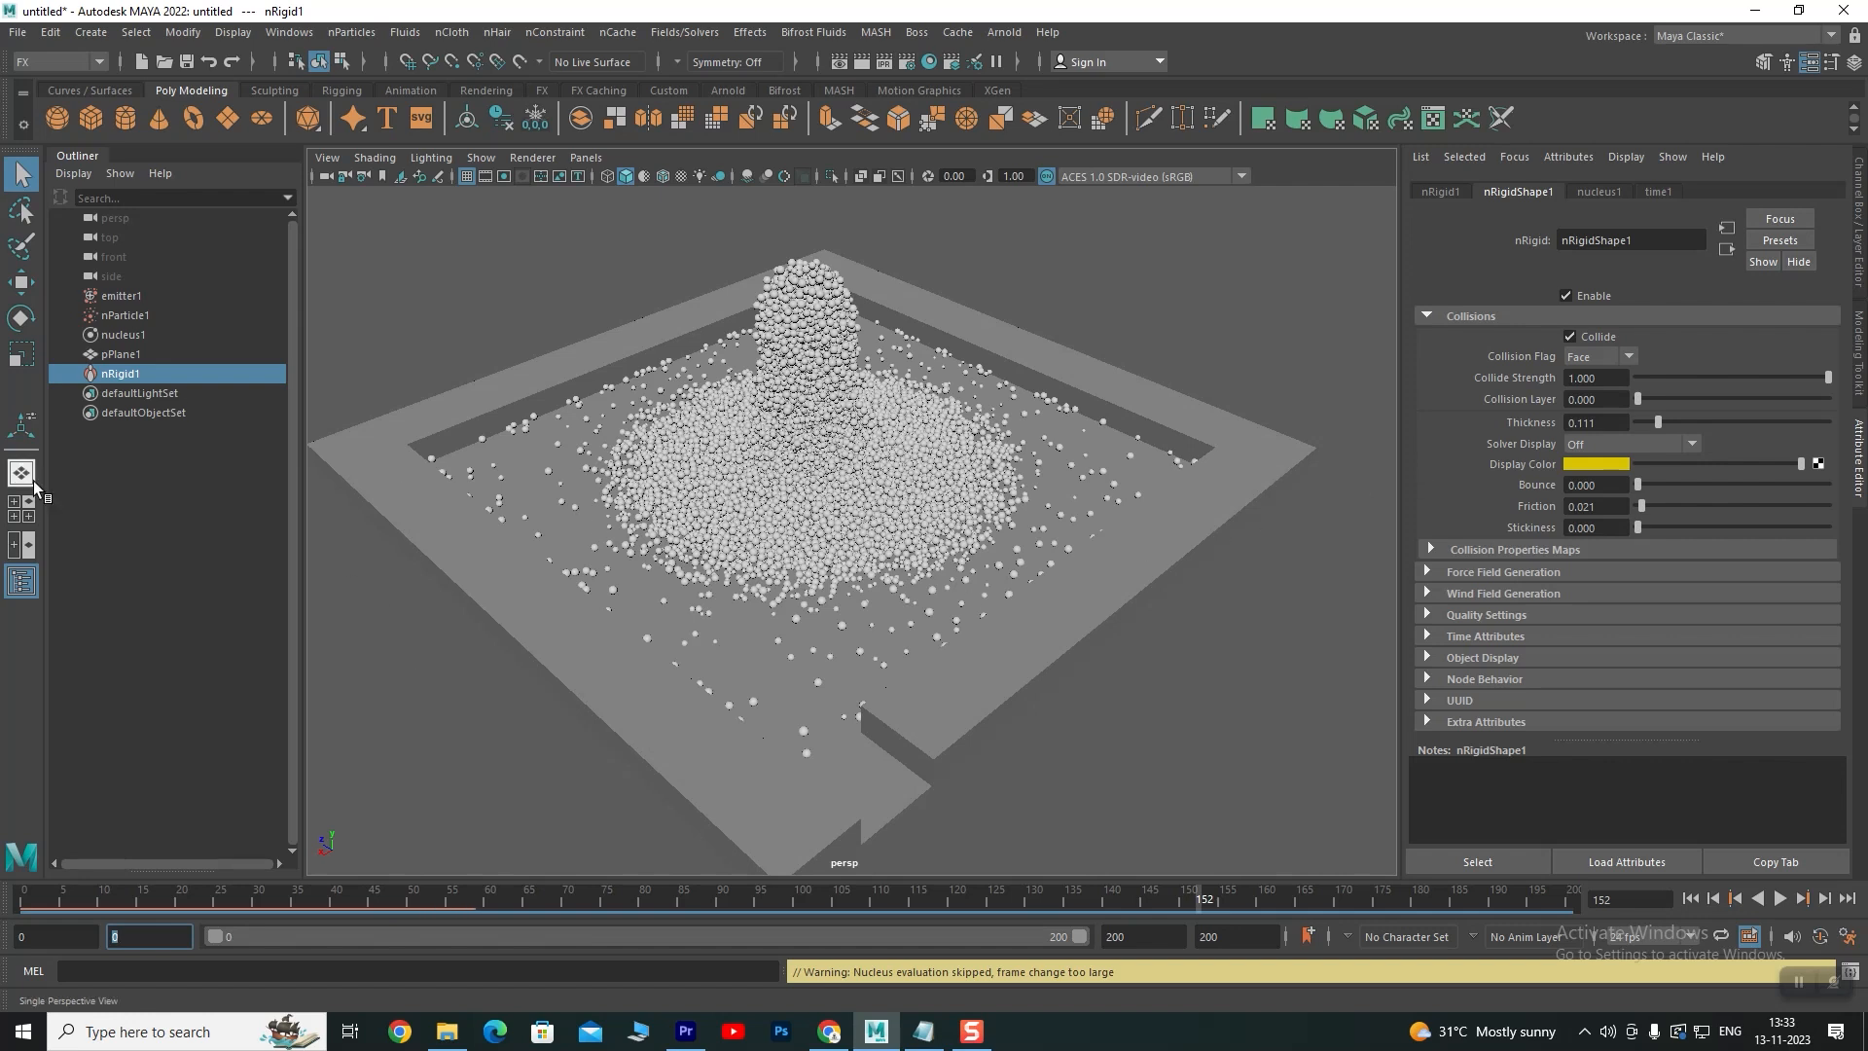
{"action": "left_click", "coordinate": [1693, 901]}
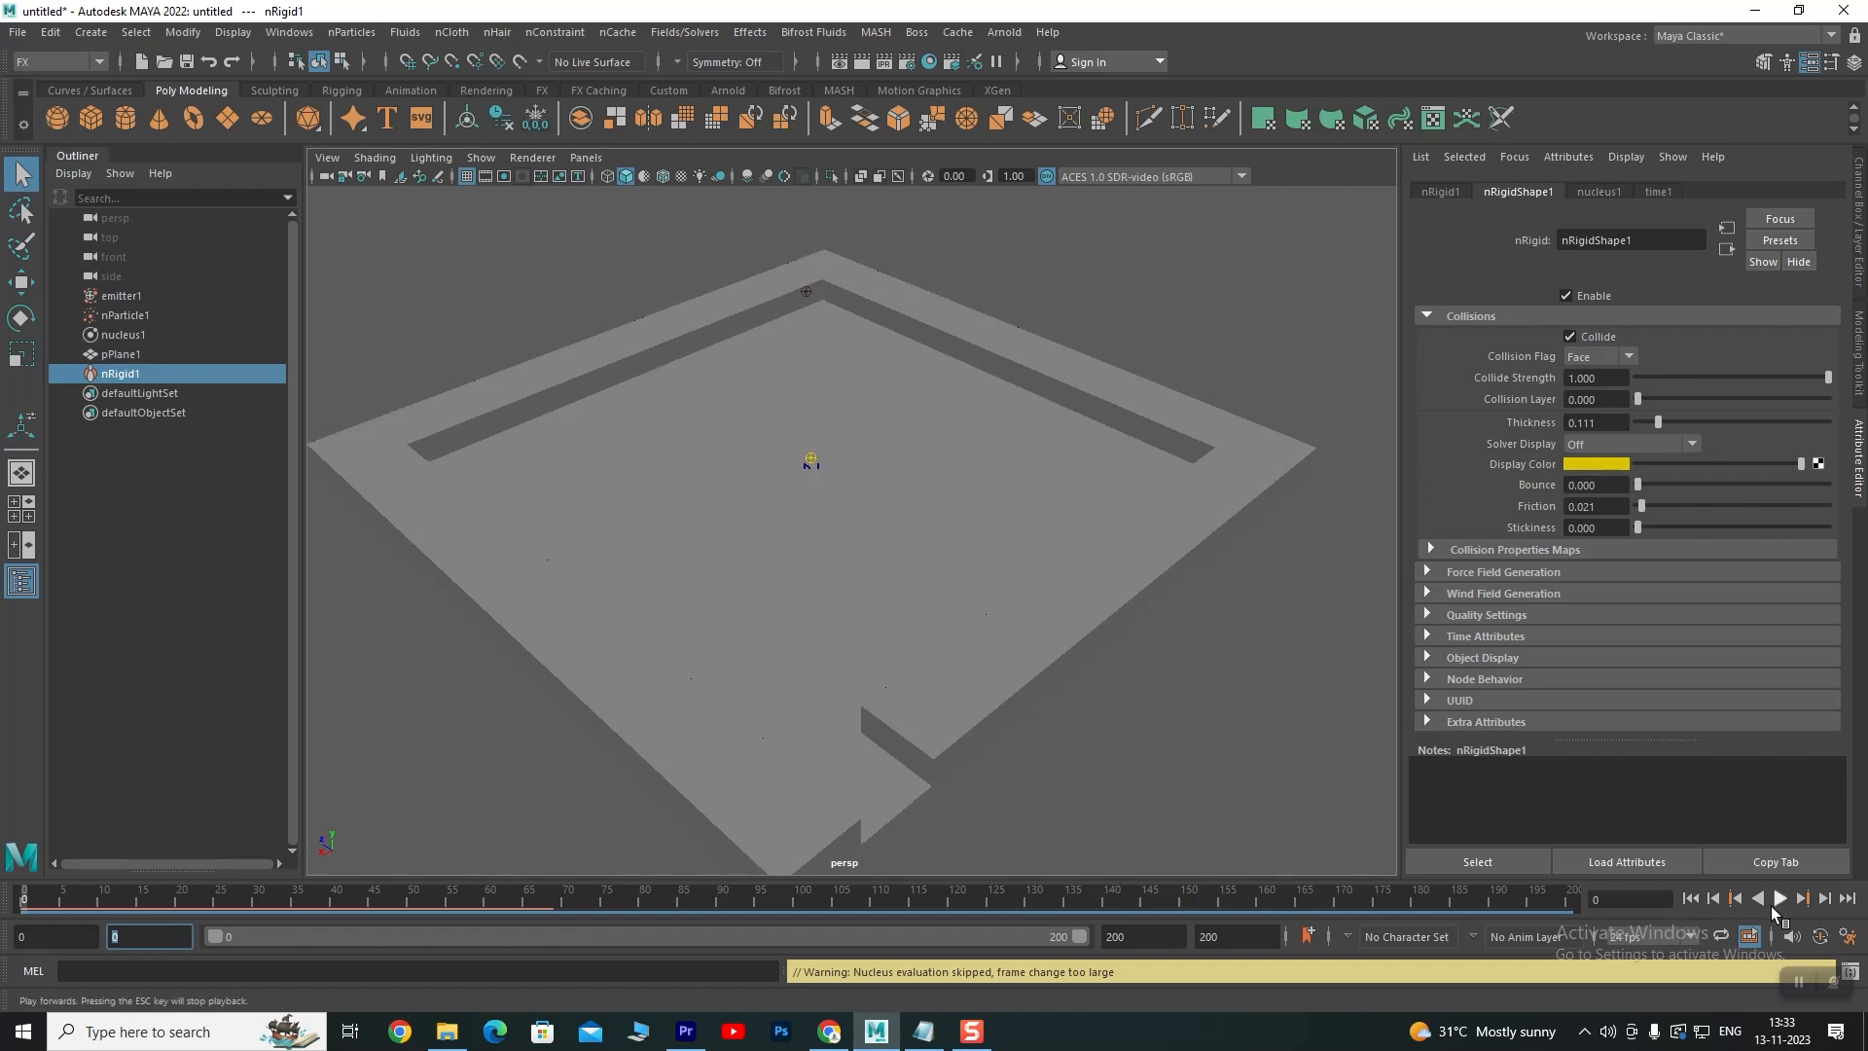
{"action": "left_click", "coordinate": [1776, 901]}
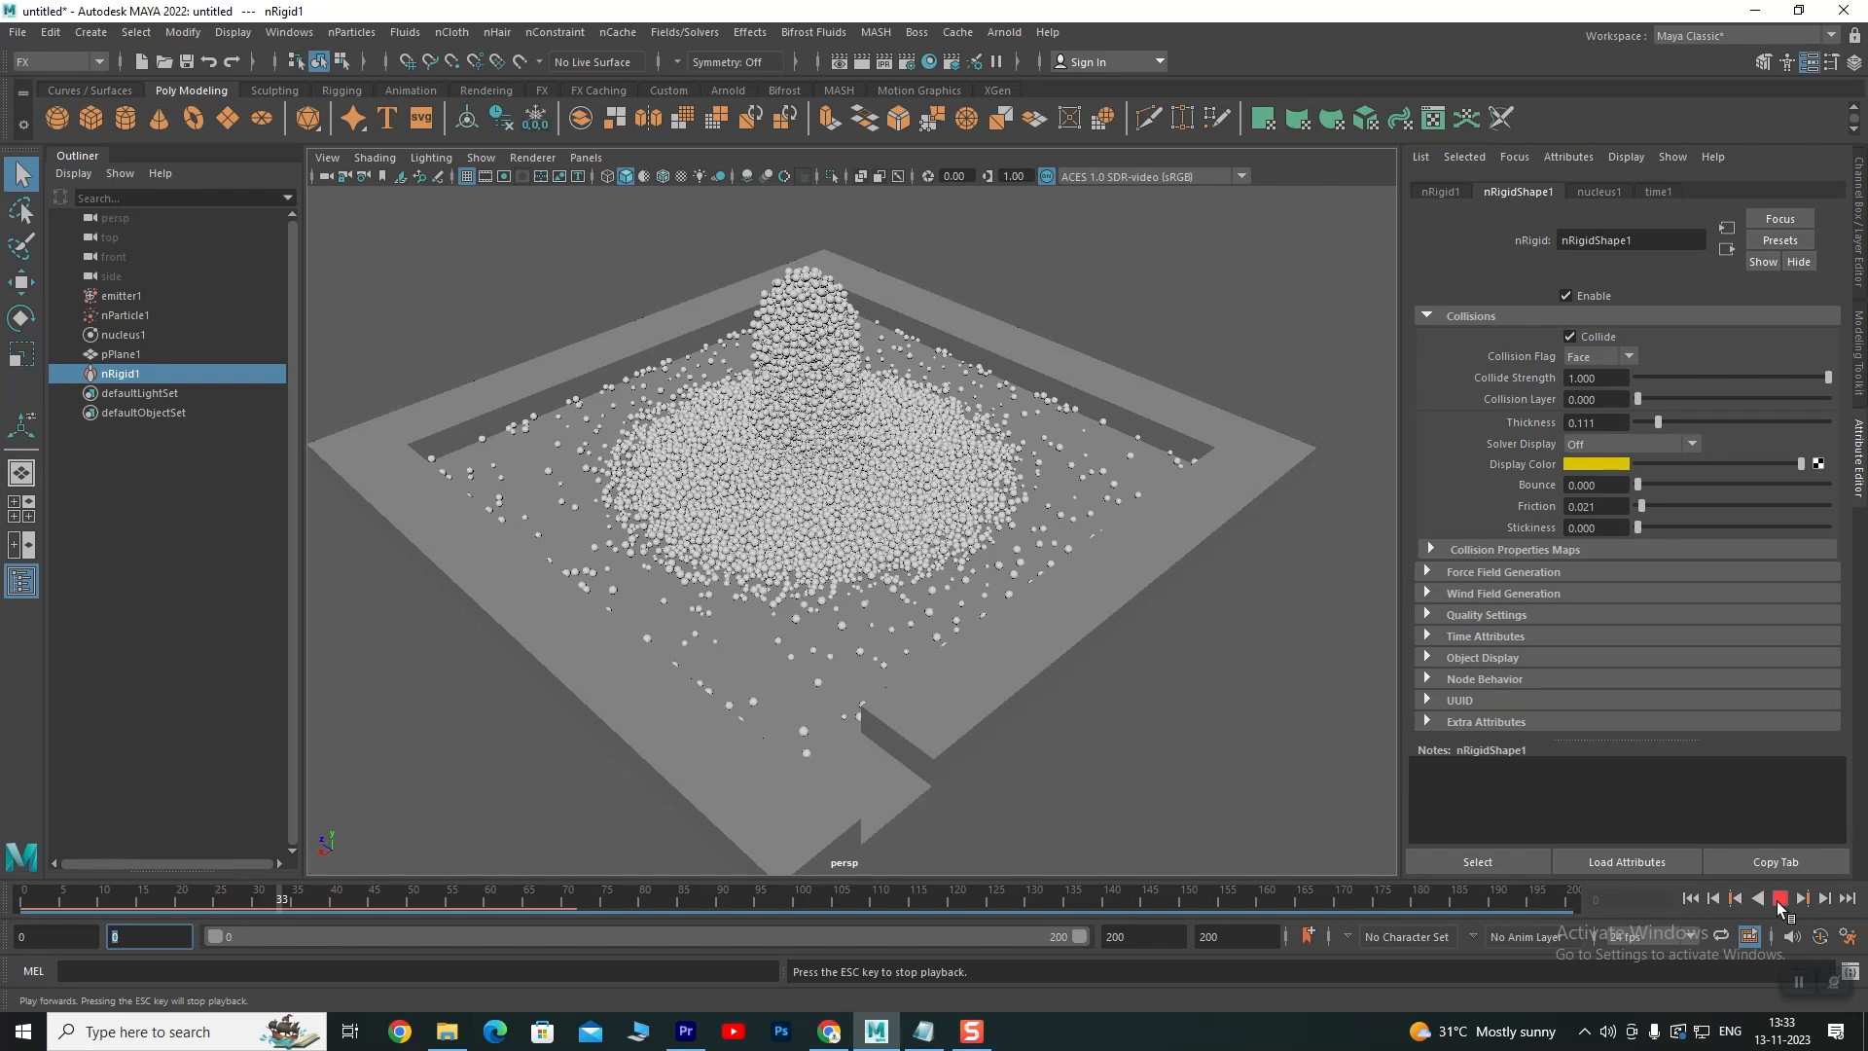
{"action": "left_click", "coordinate": [1776, 901]}
{"action": "left_click", "coordinate": [1688, 898]}
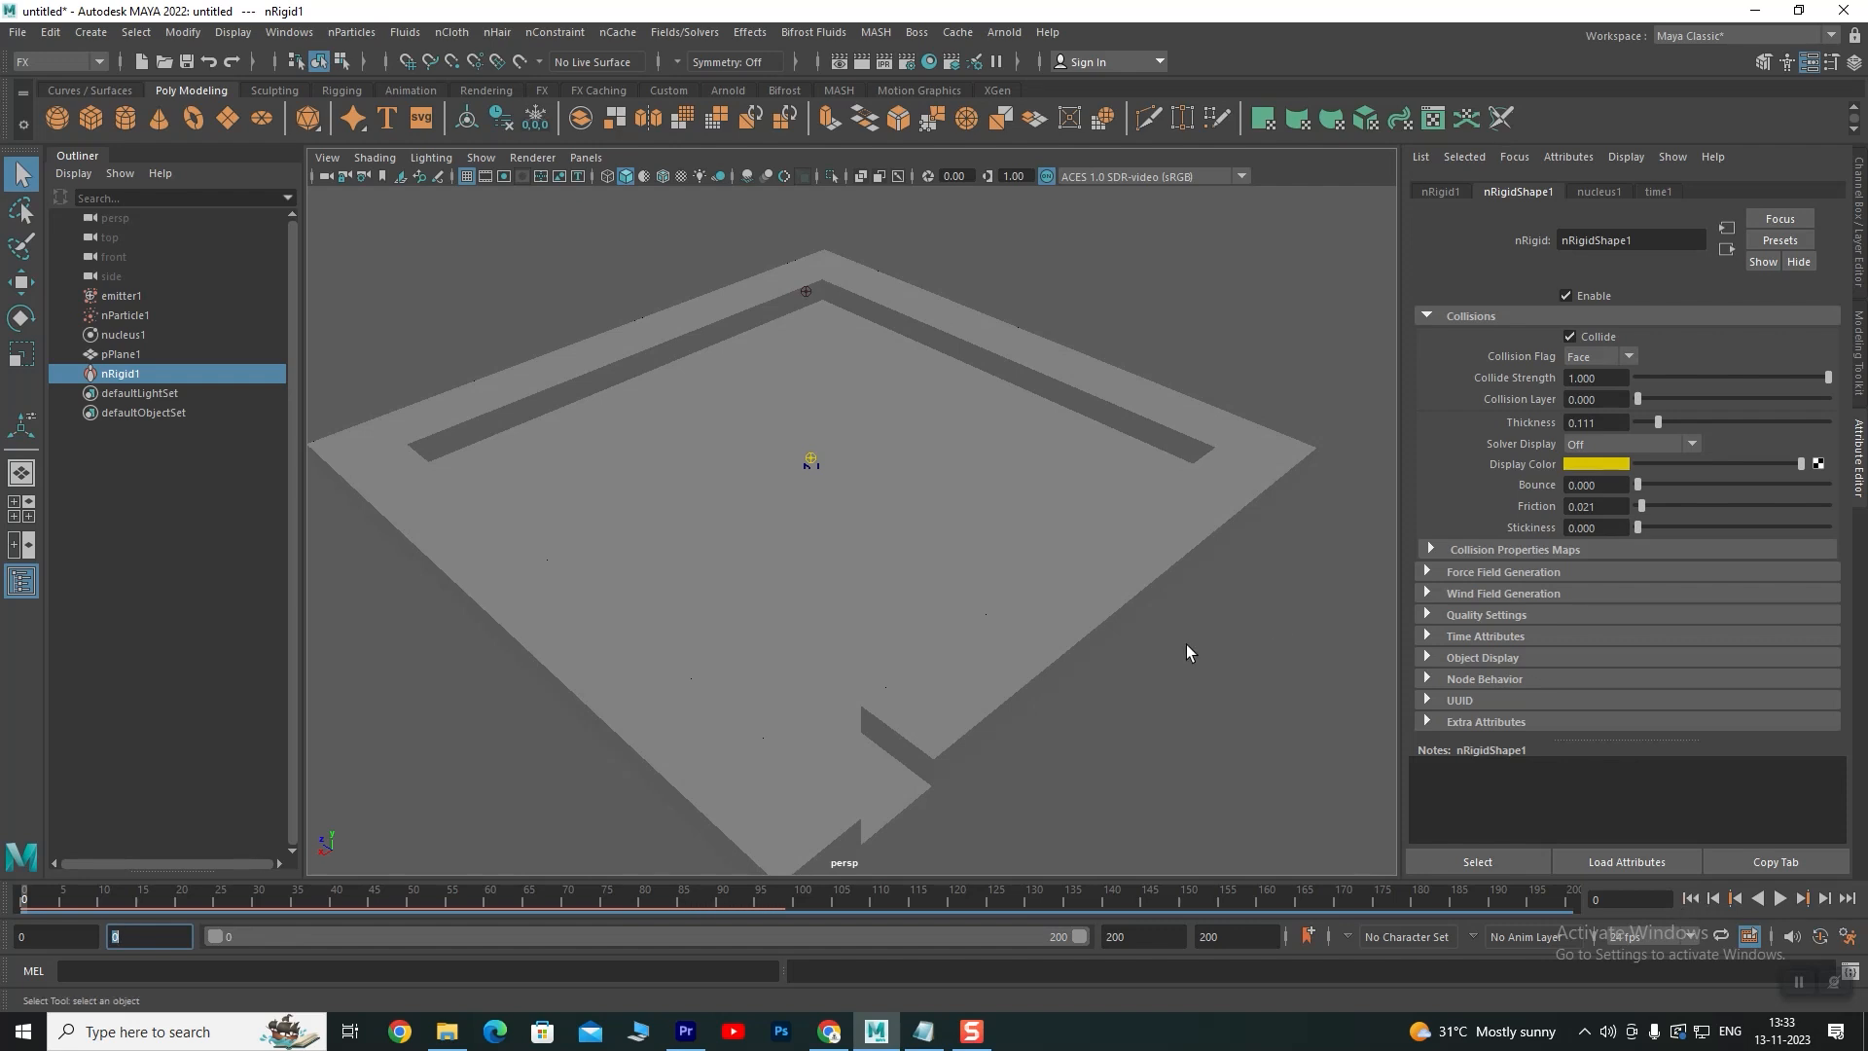
Select emitter1 and show the collision attributes of its nParticle shape
{"action": "scroll", "coordinate": [875, 572], "scroll_direction": "down", "scroll_amount": 3}
{"action": "left_click_drag", "start_coordinate": [844, 531], "coordinate": [837, 612], "text": "alt"}
{"action": "scroll", "coordinate": [885, 623], "scroll_direction": "up", "scroll_amount": 5}
{"action": "scroll", "coordinate": [884, 629], "scroll_direction": "down", "scroll_amount": 4}
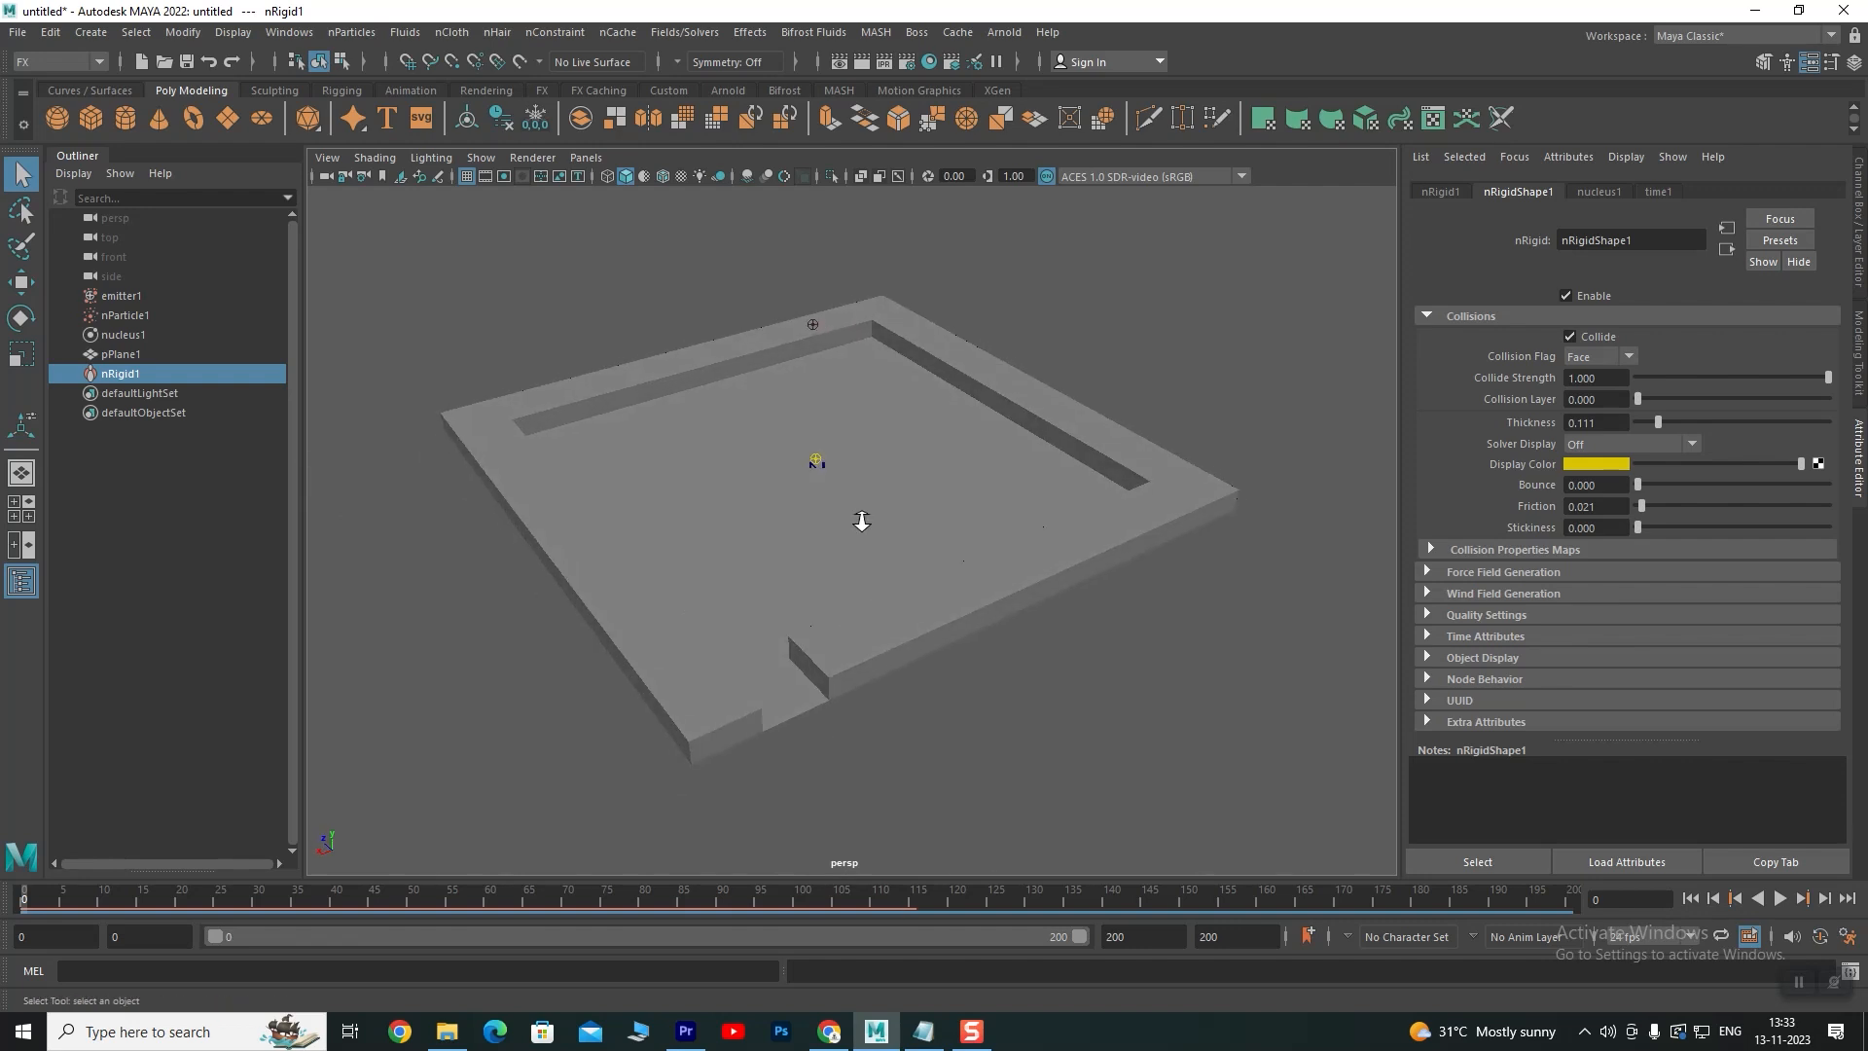
{"action": "scroll", "coordinate": [866, 522], "scroll_direction": "up", "scroll_amount": 5}
{"action": "scroll", "coordinate": [869, 539], "scroll_direction": "down", "scroll_amount": 4}
{"action": "middle_click_drag", "start_coordinate": [773, 566], "coordinate": [764, 572], "text": "alt"}
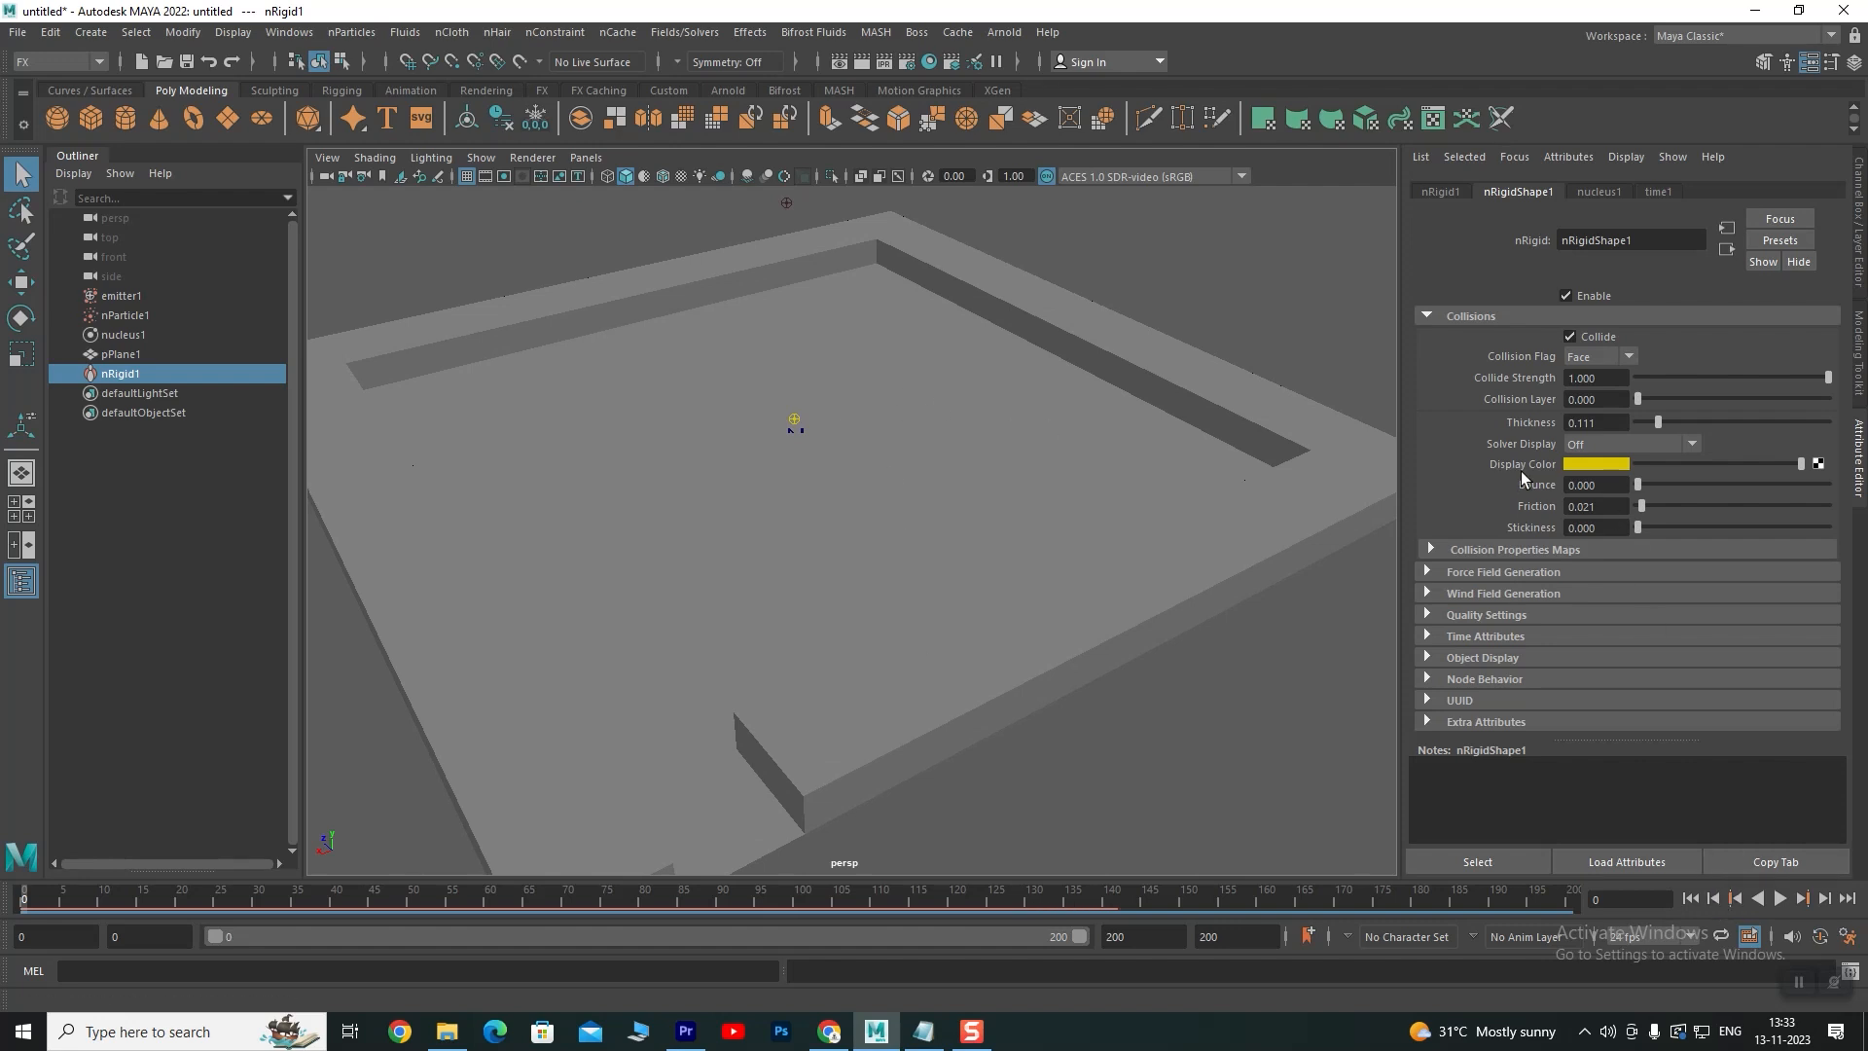
{"action": "left_click", "coordinate": [1595, 195]}
{"action": "left_click", "coordinate": [1521, 190]}
{"action": "left_click", "coordinate": [119, 296]}
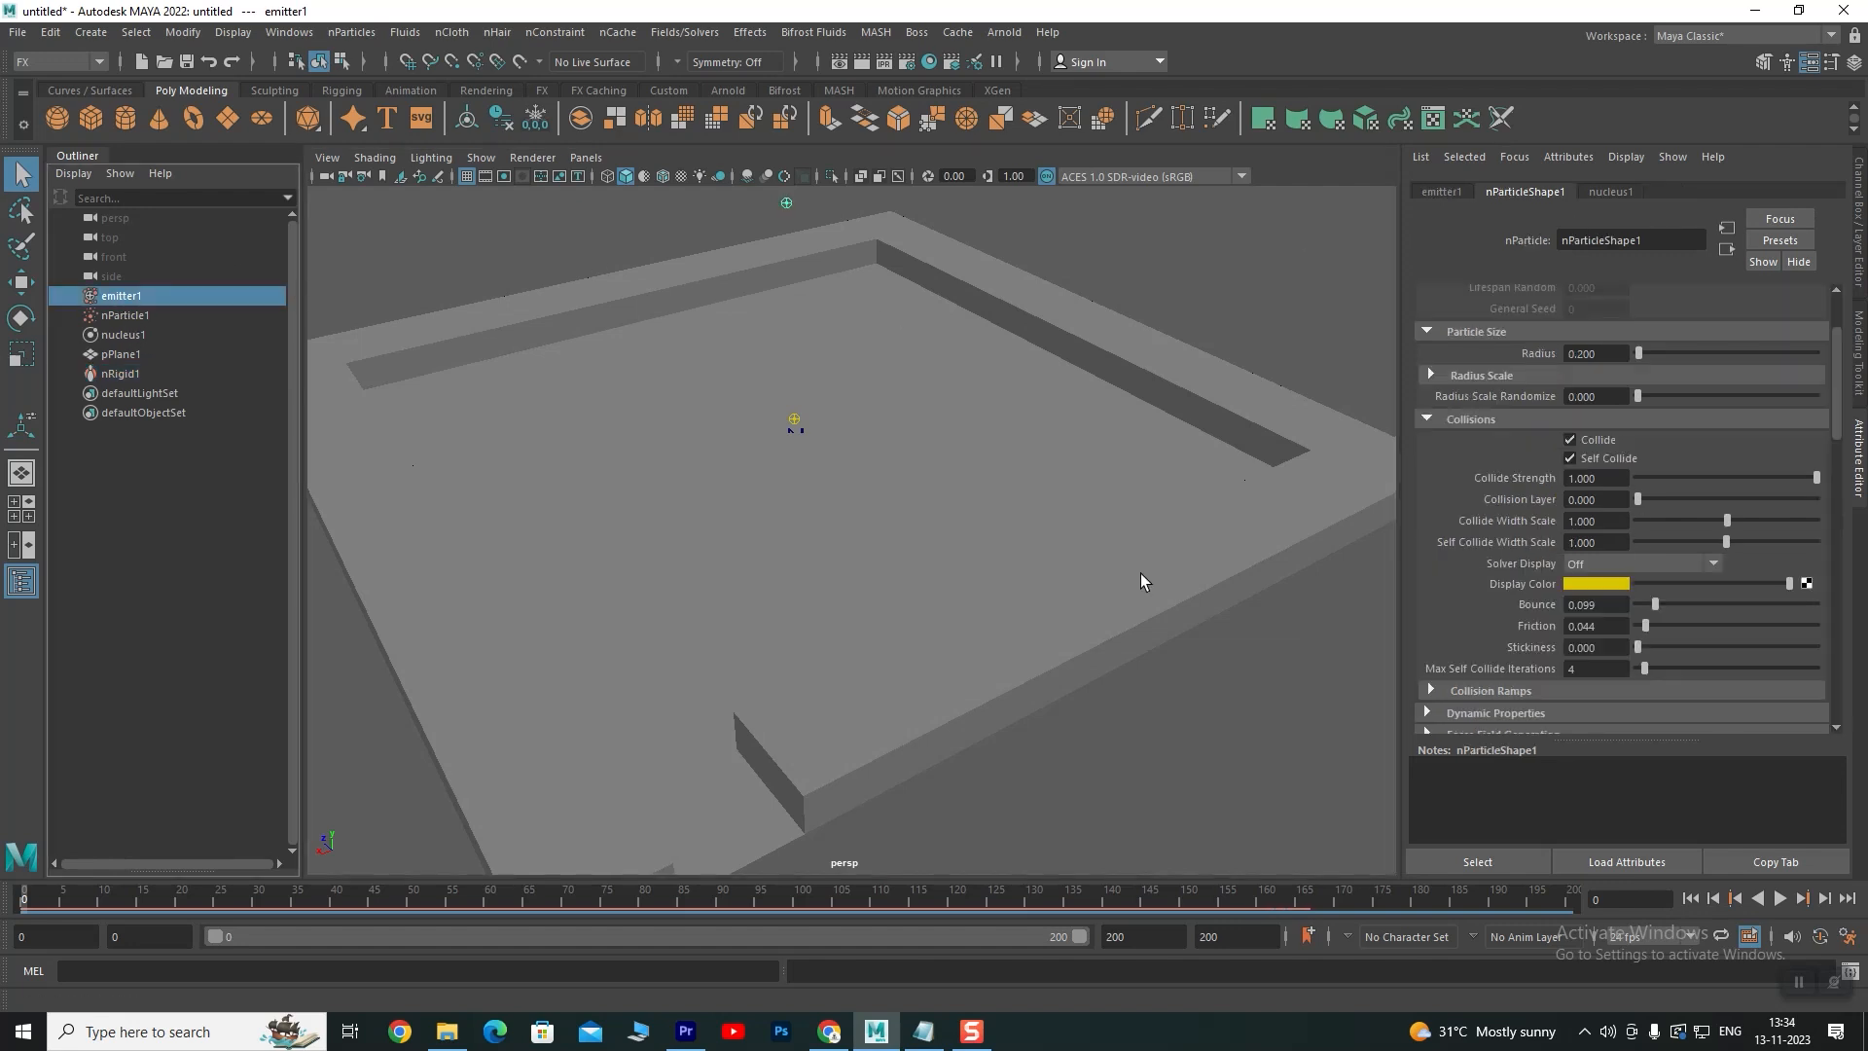
Replay the simulation from frame 0 to examine how the particles spread toward the rim and gap
{"action": "left_click", "coordinate": [1780, 899]}
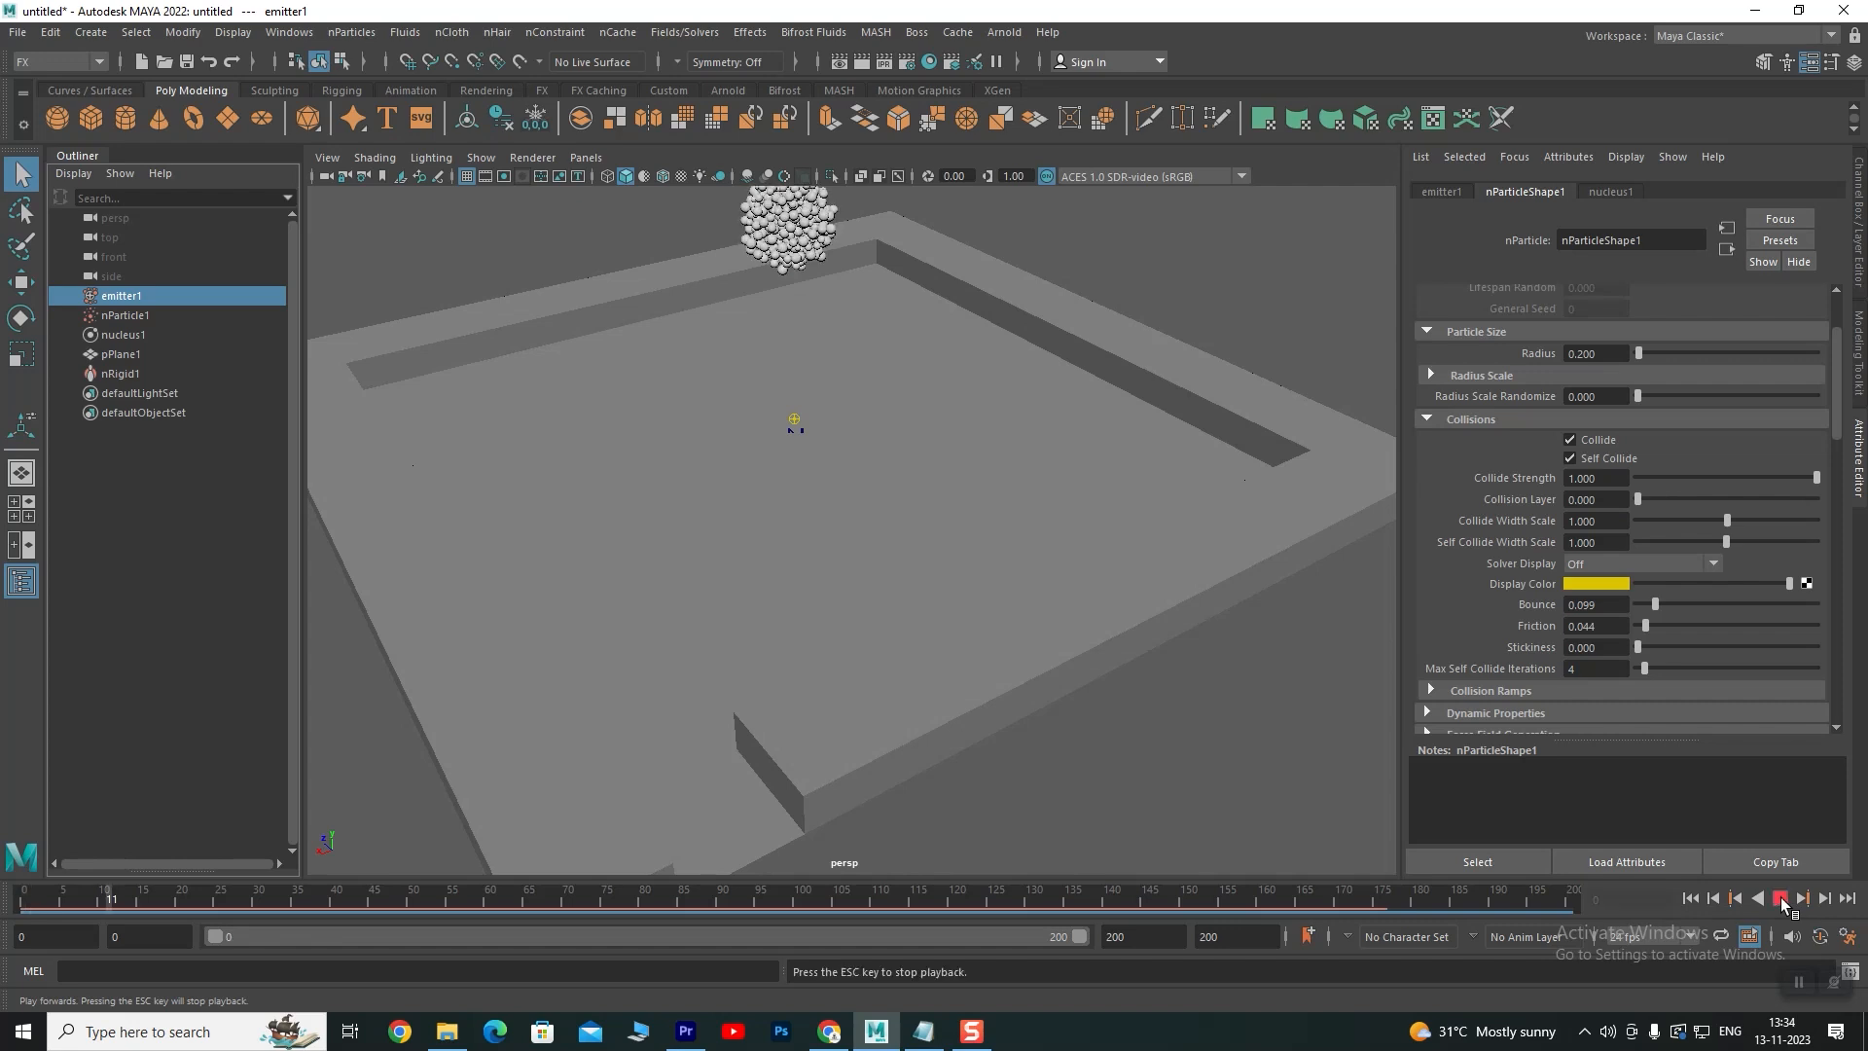
{"action": "left_click", "coordinate": [1692, 899]}
{"action": "left_click", "coordinate": [1780, 899]}
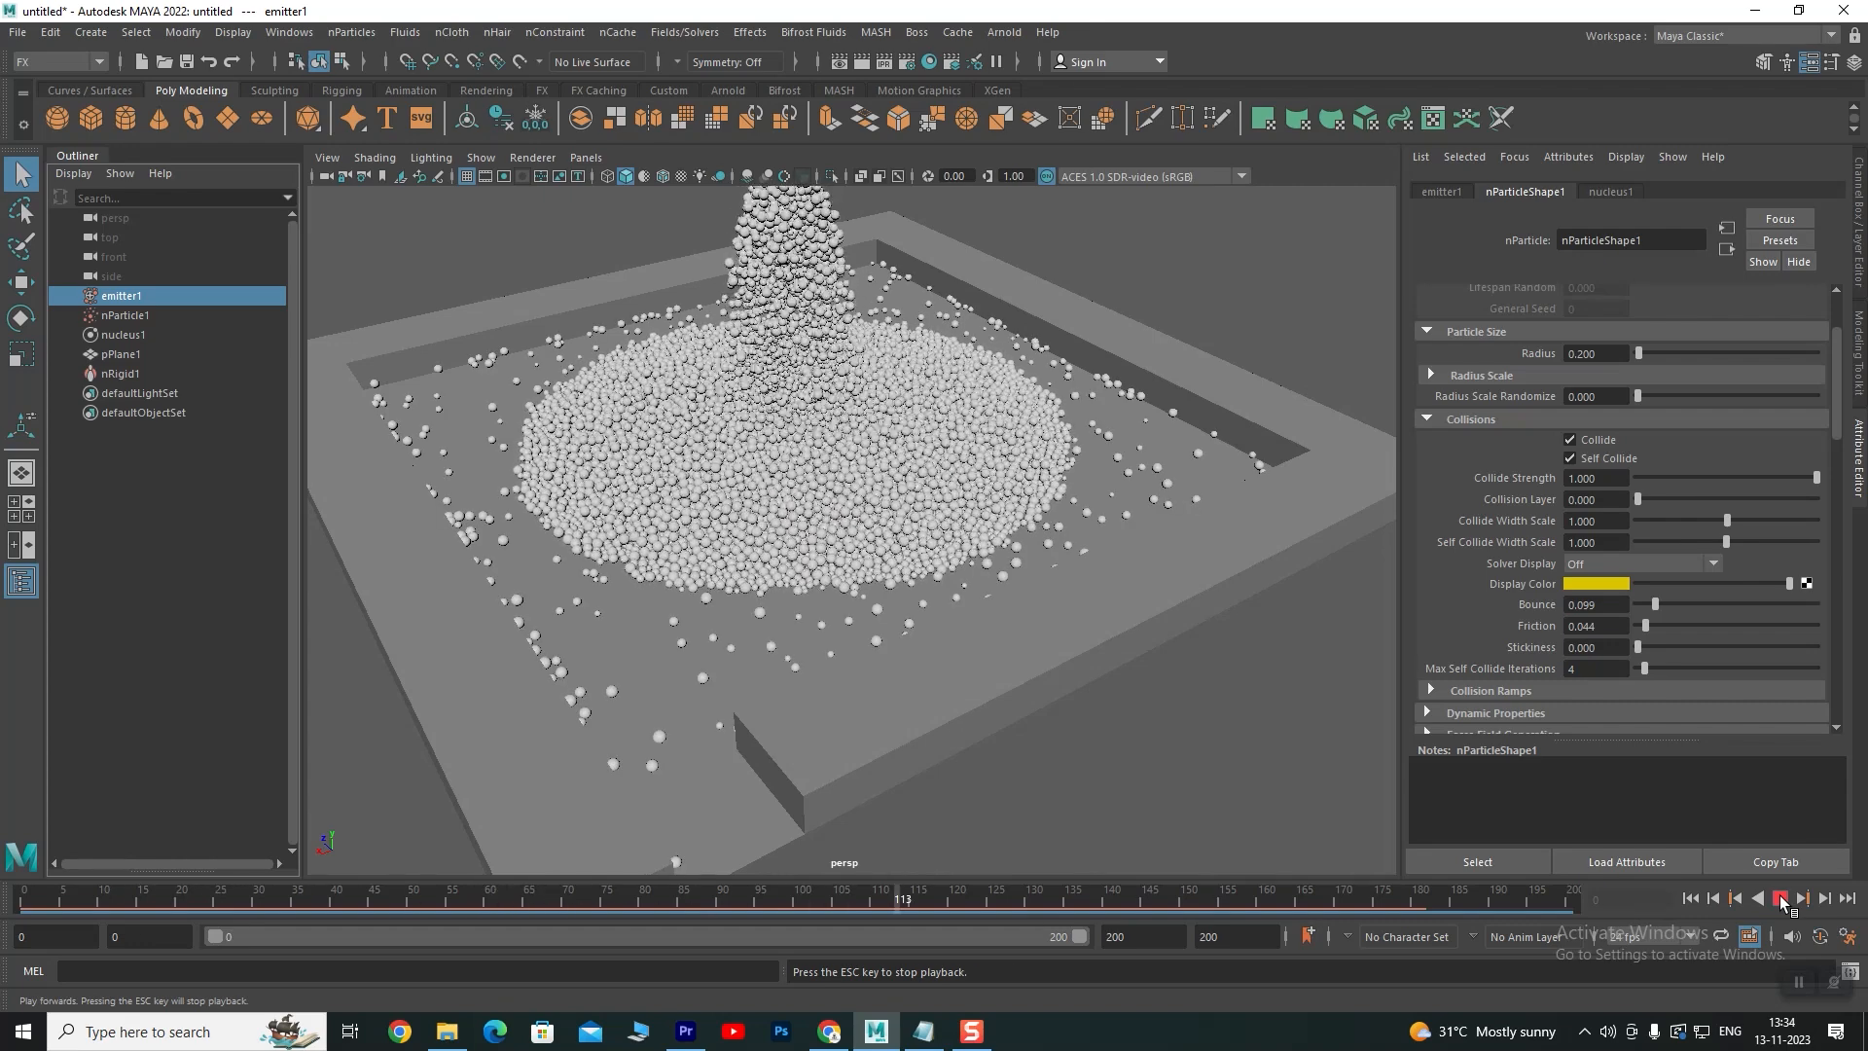
{"action": "left_click", "coordinate": [1780, 899]}
{"action": "left_click", "coordinate": [1690, 899]}
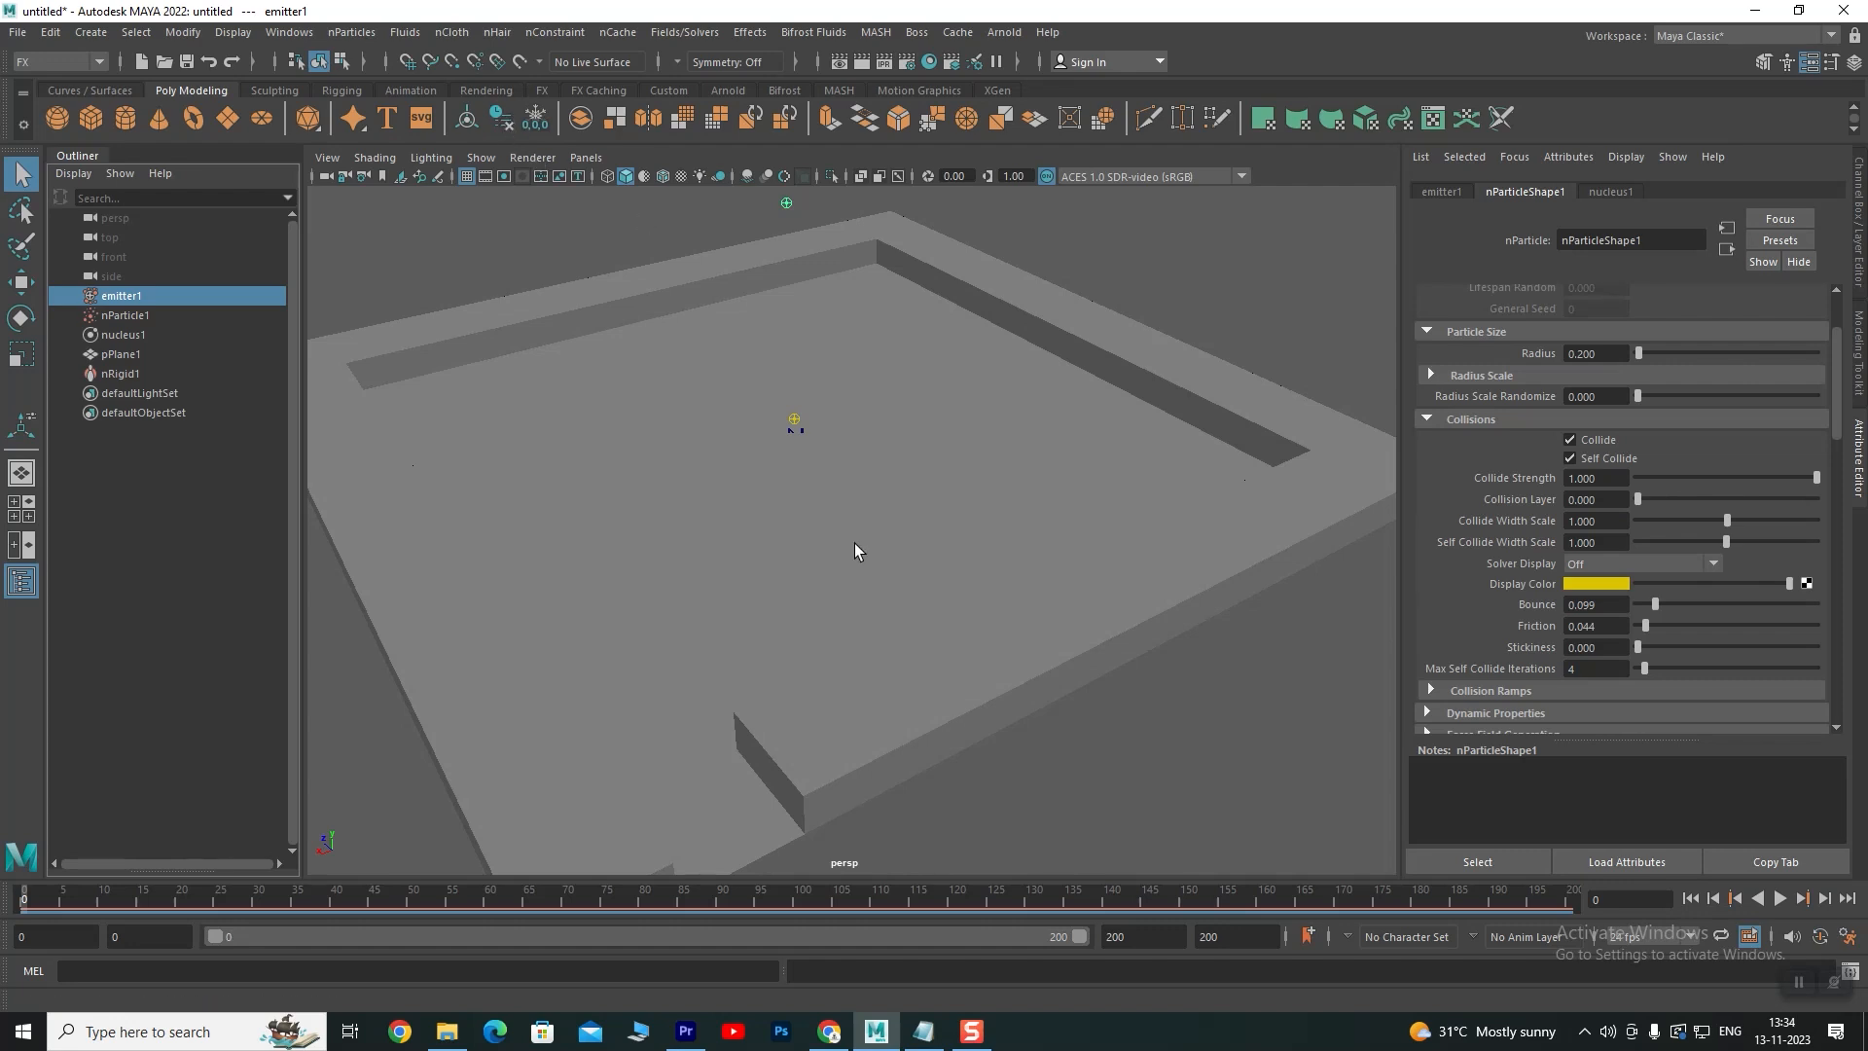
{"action": "left_click", "coordinate": [1780, 897]}
{"action": "key", "text": "Escape"}
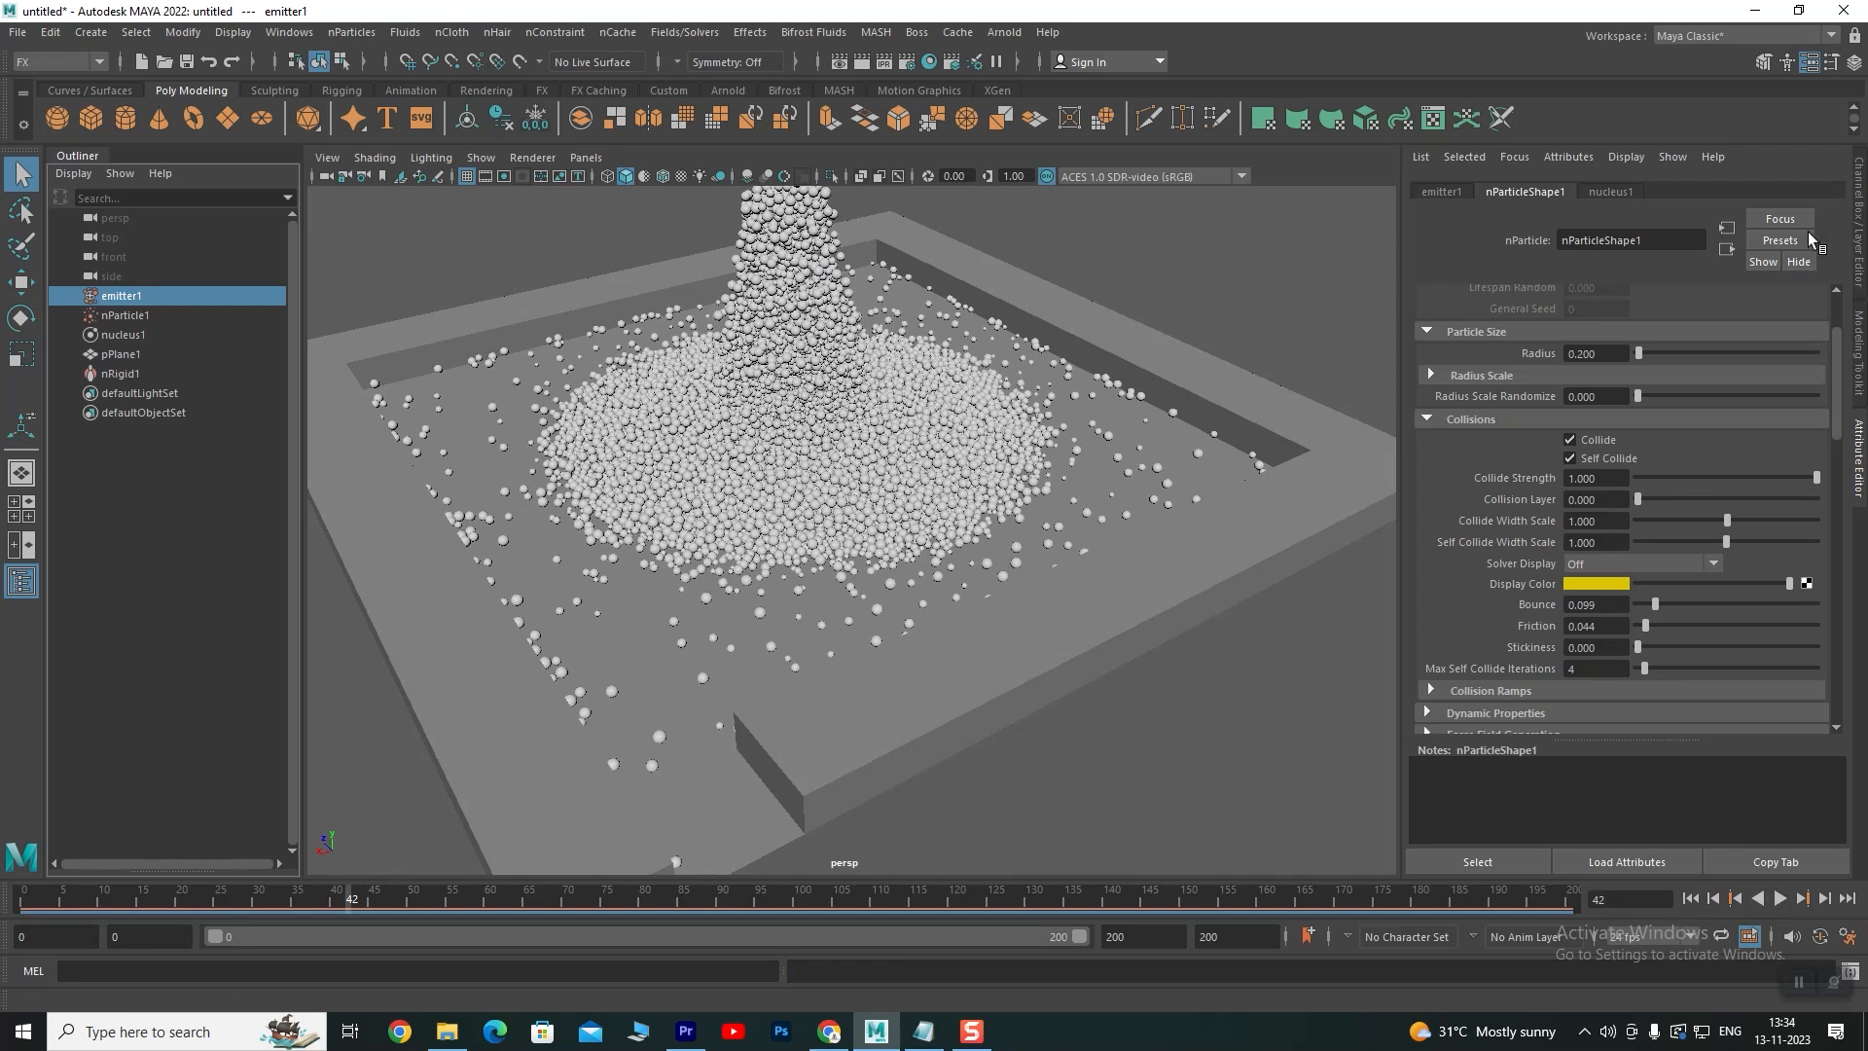
Delete the history of emitter1, nParticle1, nucleus1, pPlane1 and nRigid1 together, replay the simulation from frame 0 and rewind
{"action": "left_click", "coordinate": [125, 373], "text": "shift"}
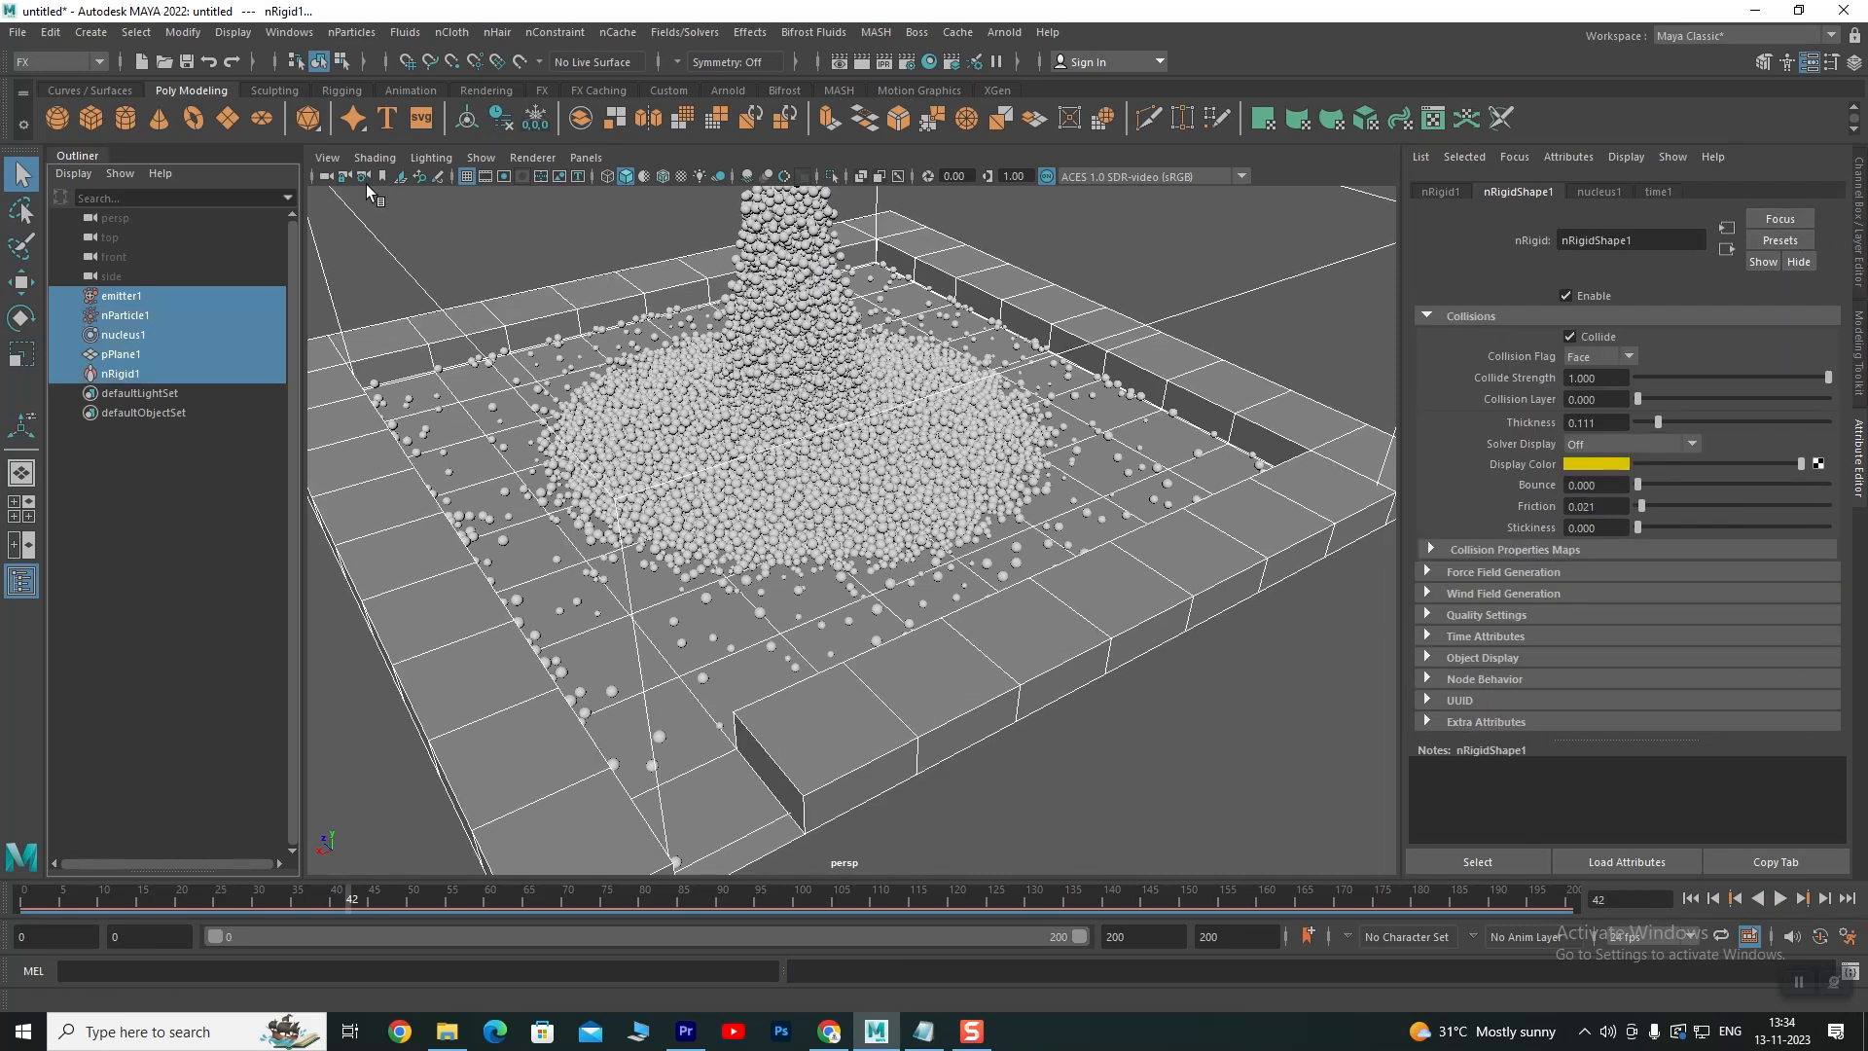
{"action": "left_click", "coordinate": [499, 118]}
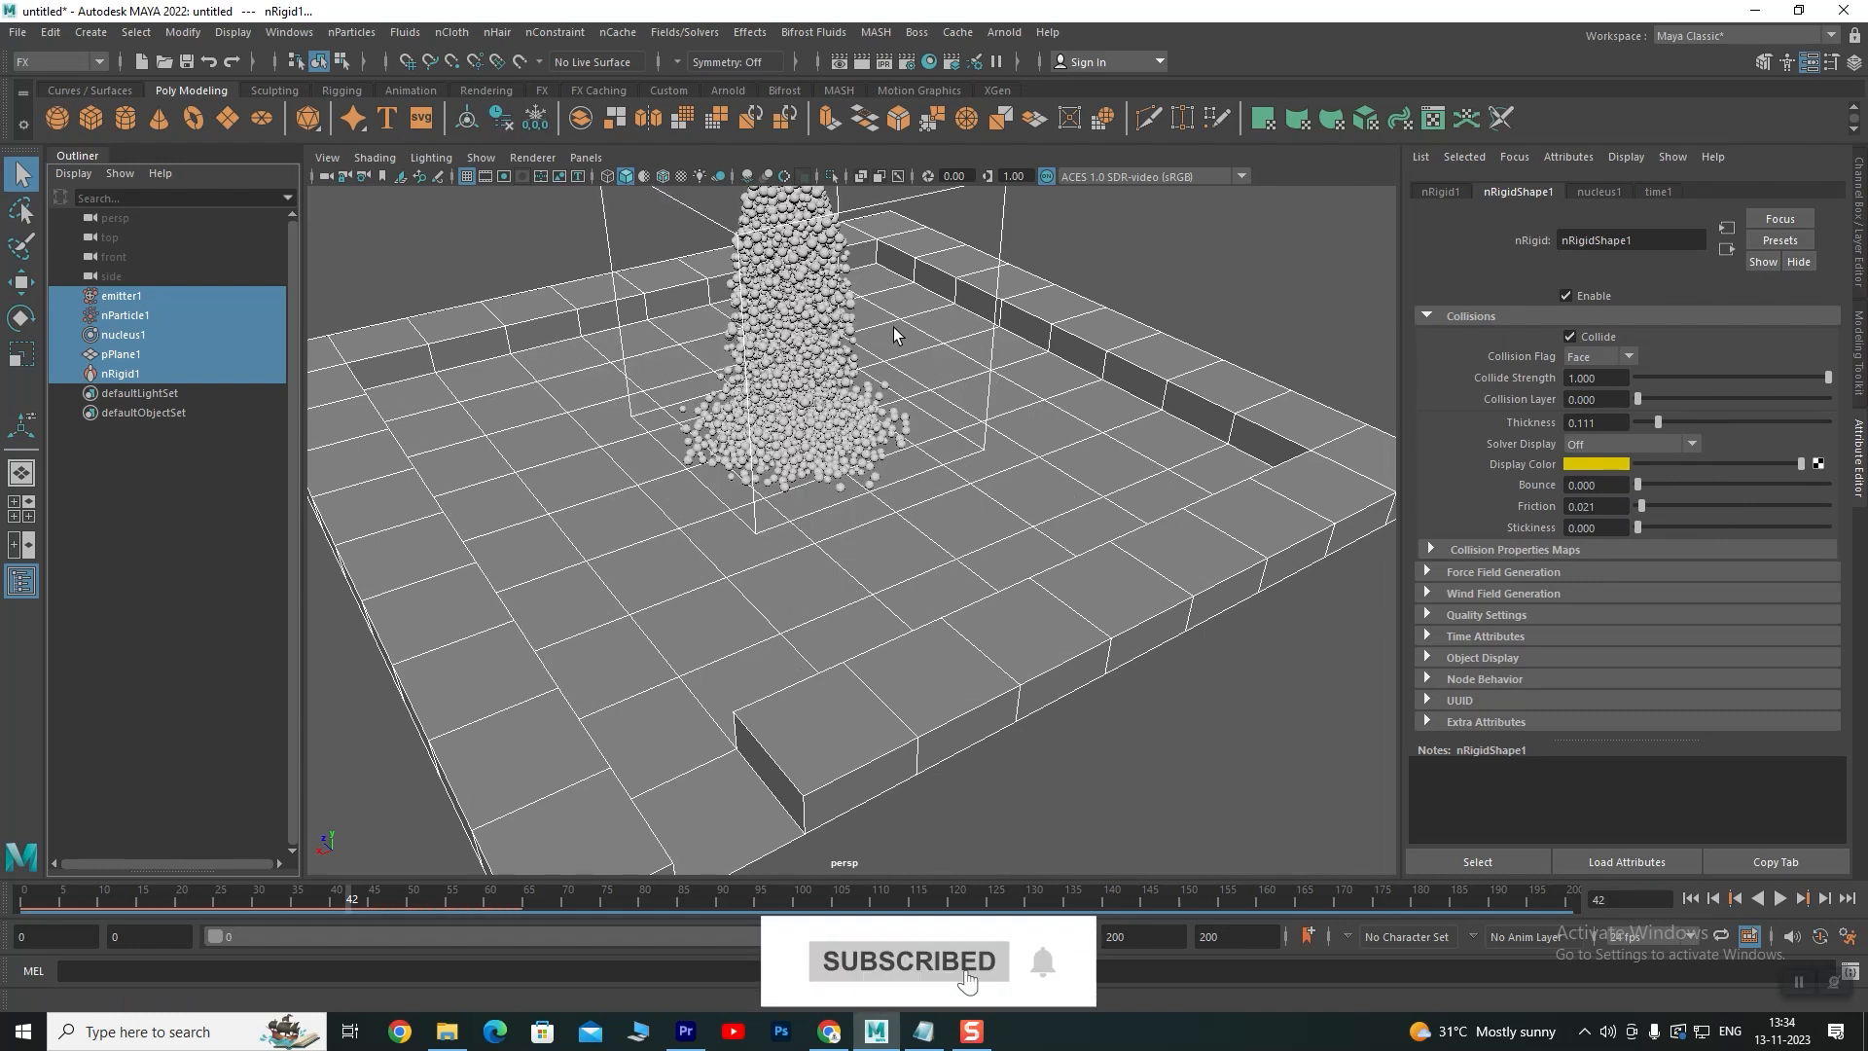
{"action": "left_click", "coordinate": [1697, 899]}
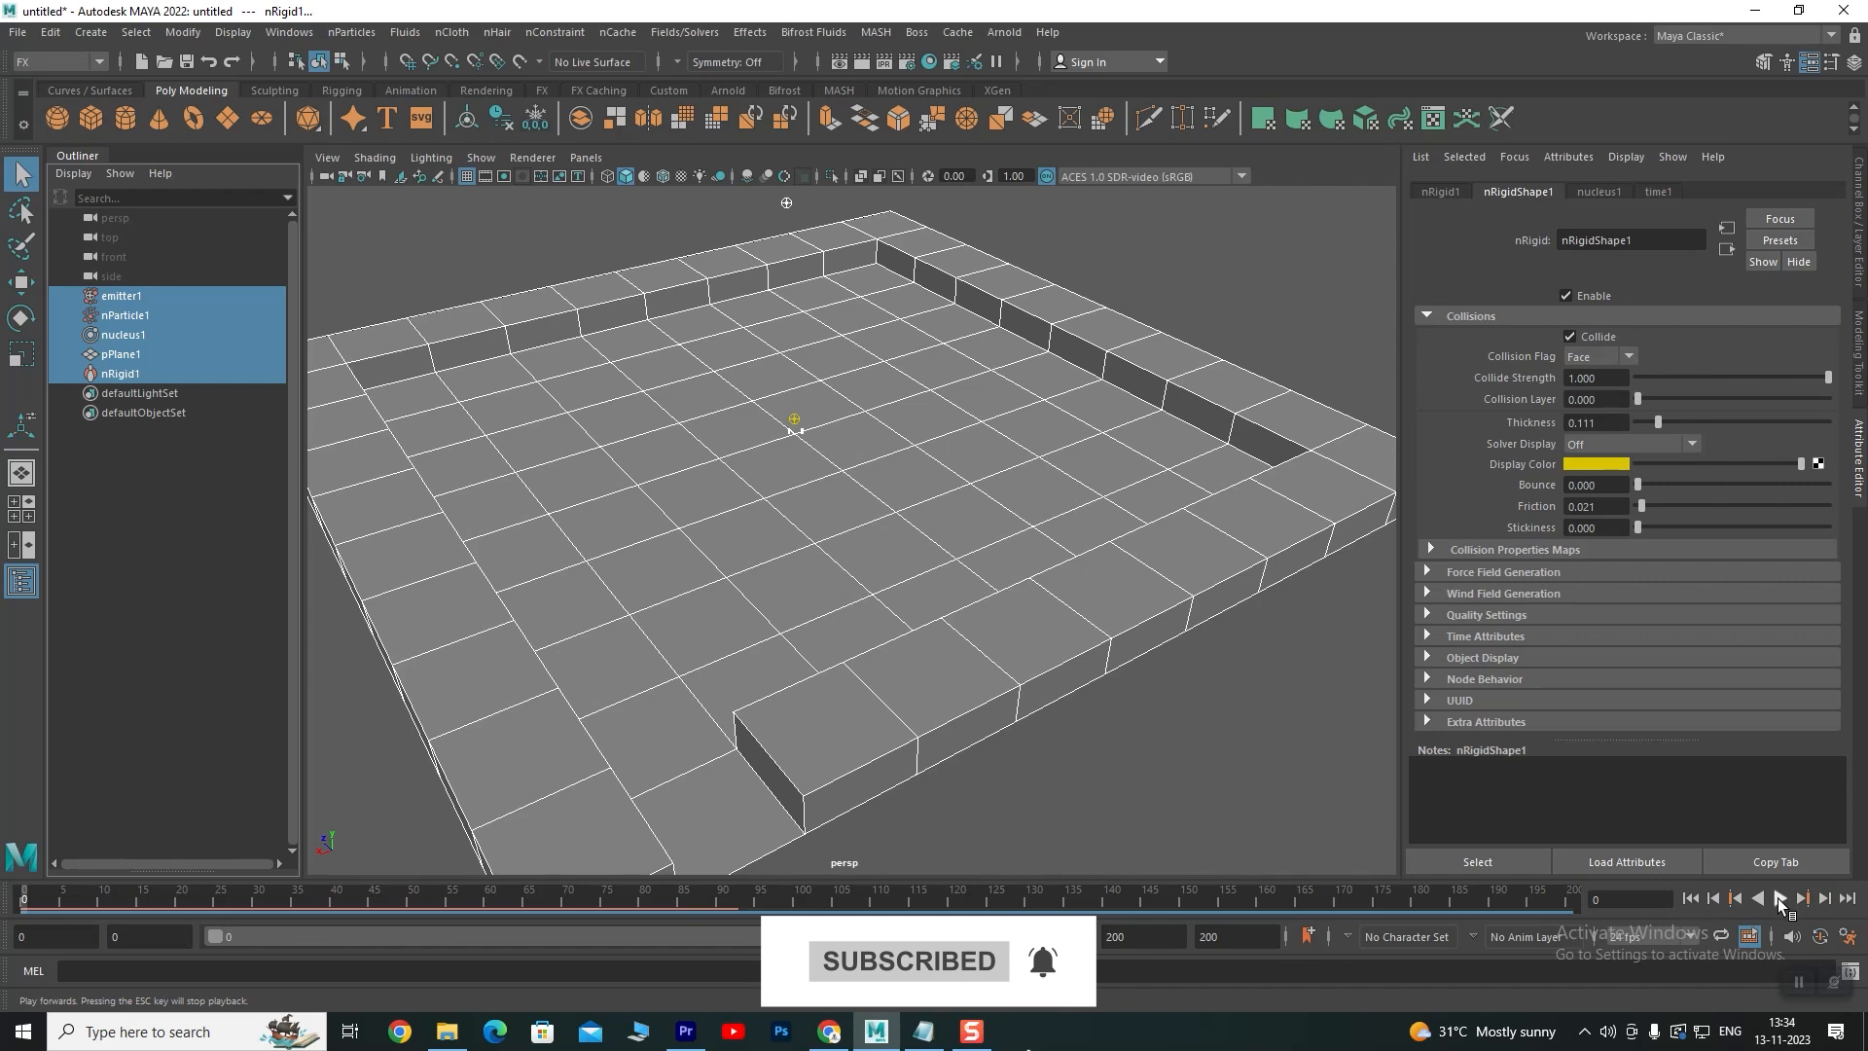
{"action": "left_click", "coordinate": [1779, 899]}
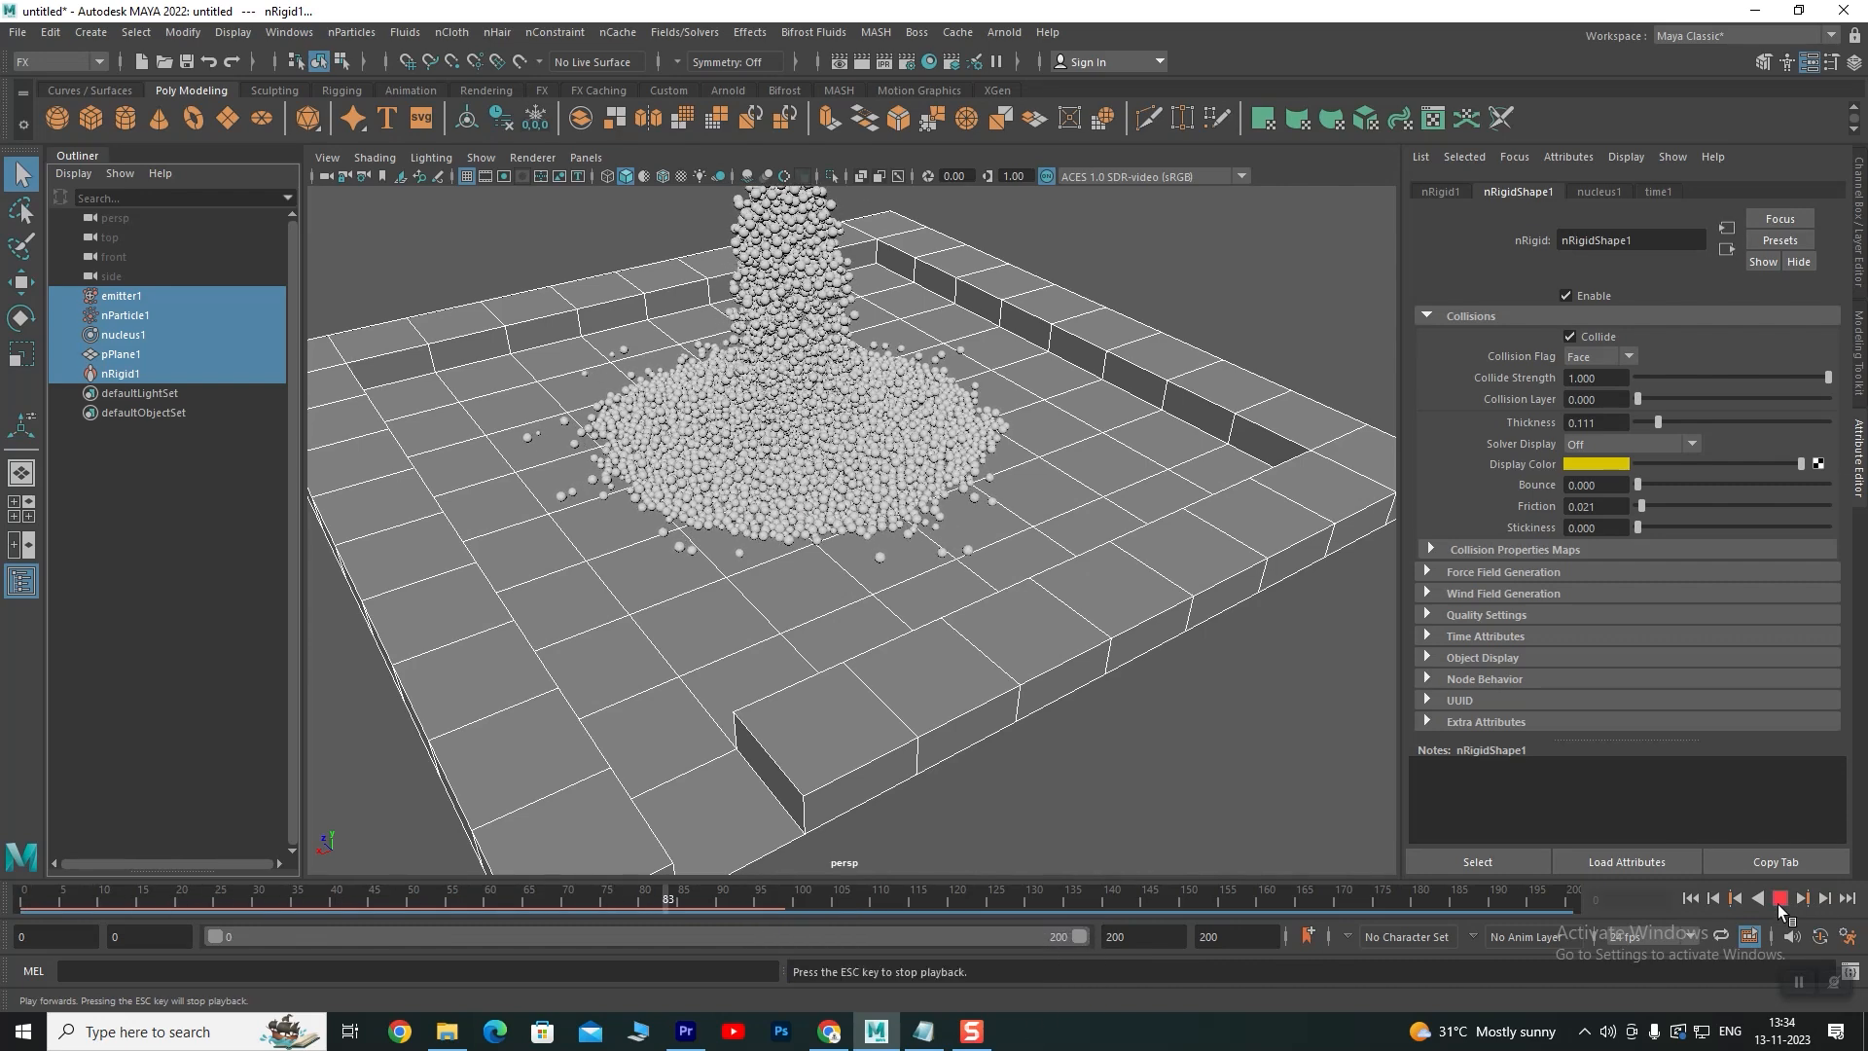
{"action": "left_click", "coordinate": [1778, 899]}
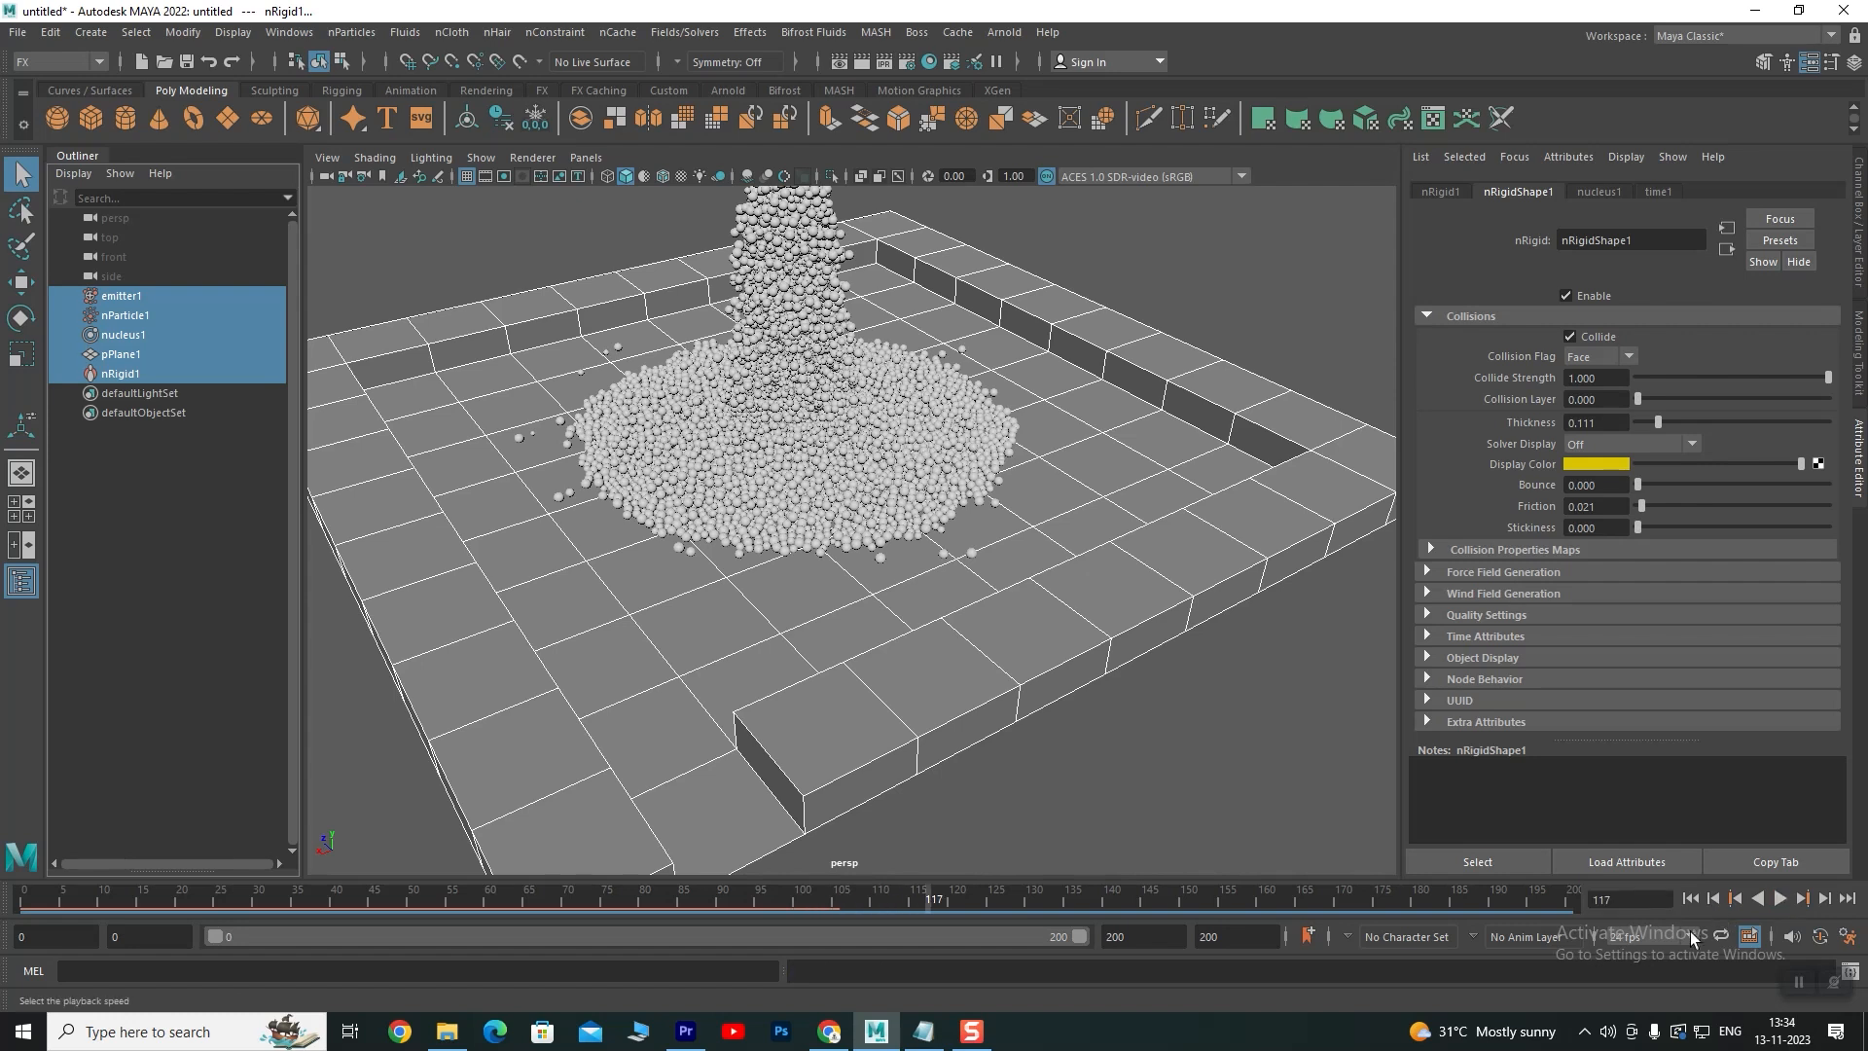
{"action": "left_click", "coordinate": [1691, 899]}
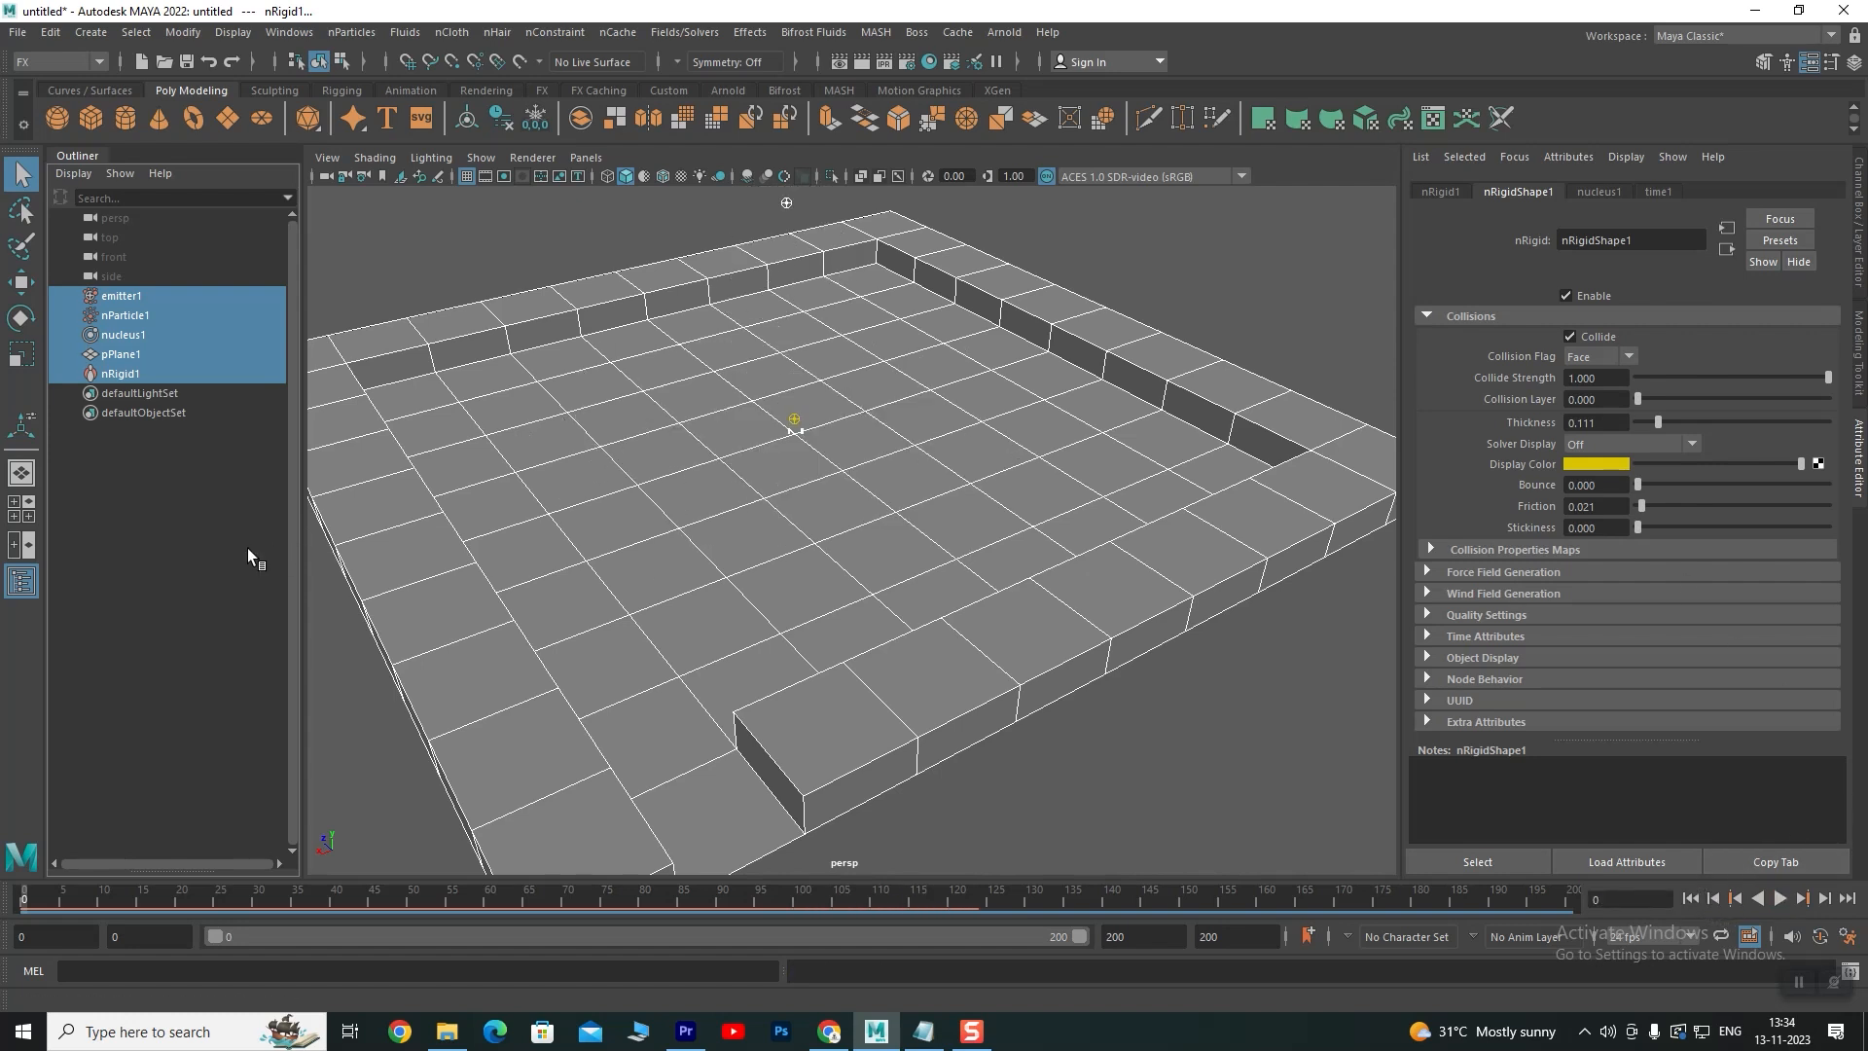
Lower the nParticle's Friction to 0.038 and review the attributes of pPlane1, nRigid1, nucleus1 and nParticle1
{"action": "left_click", "coordinate": [129, 297]}
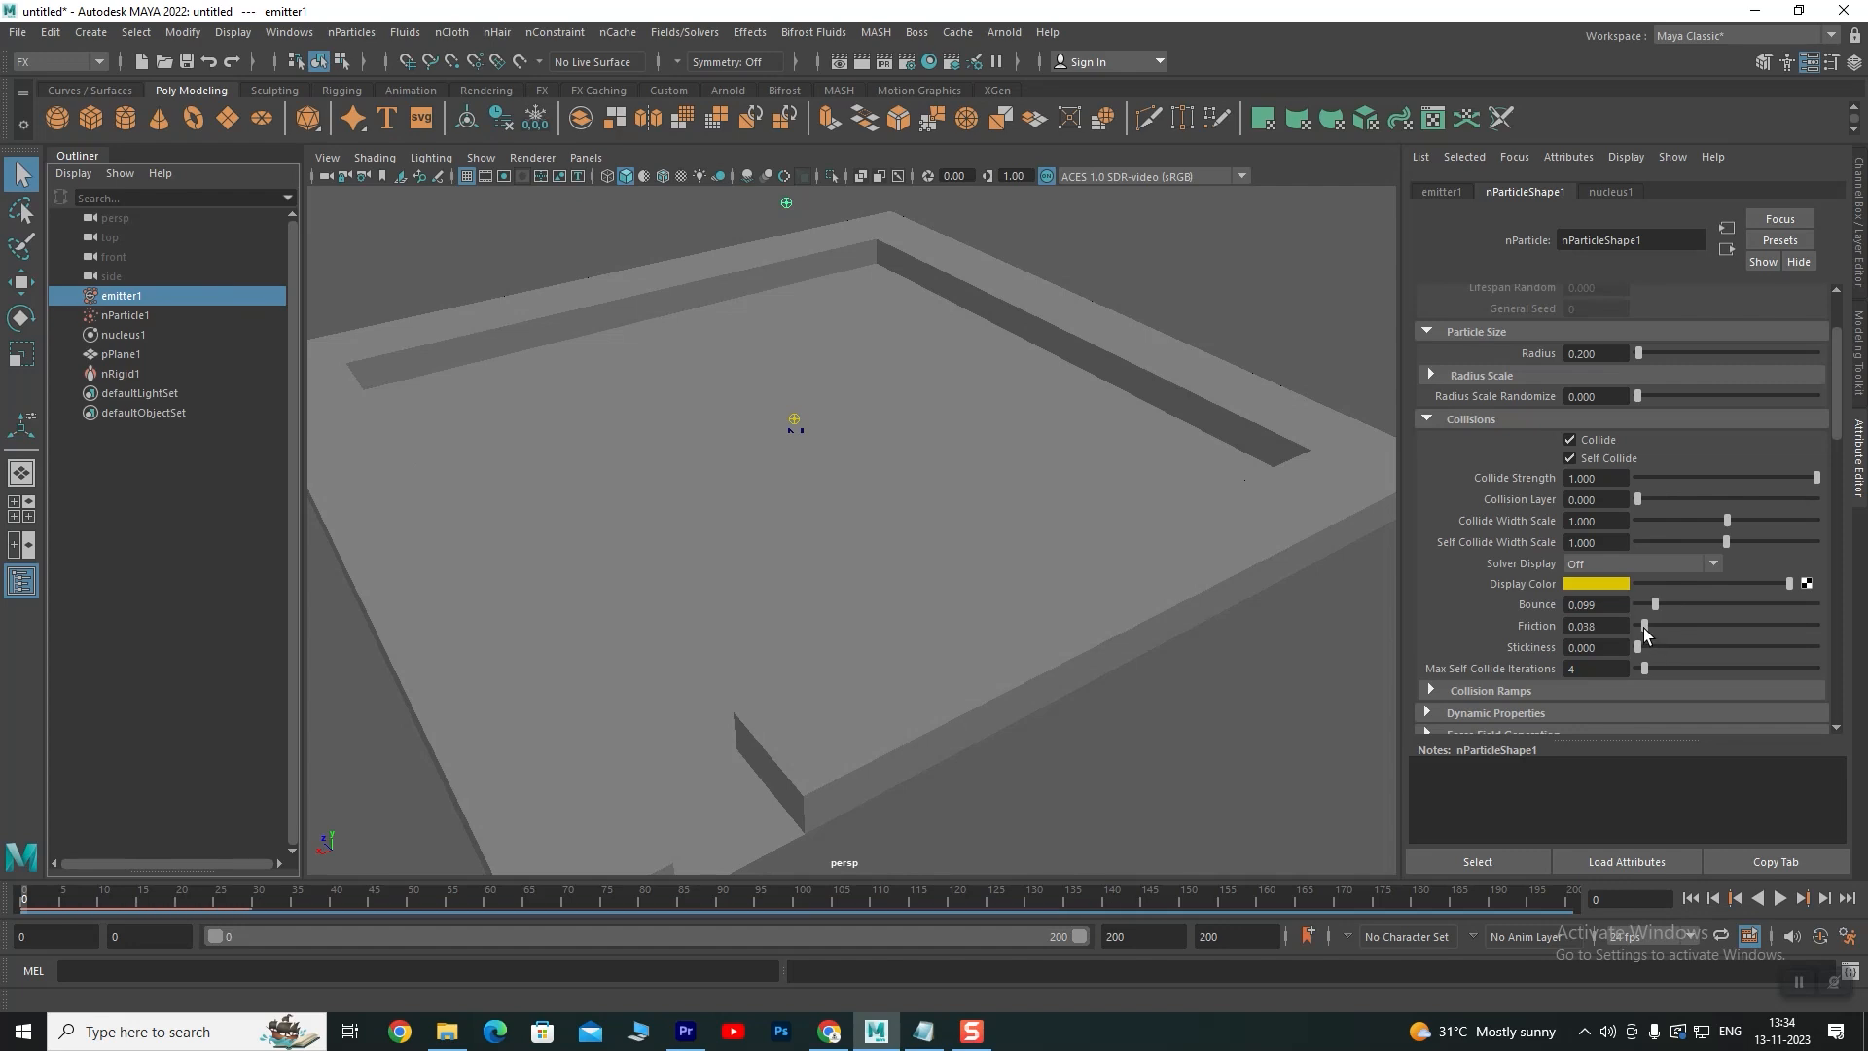
{"action": "left_click_drag", "start_coordinate": [431, 264], "coordinate": [563, 448]}
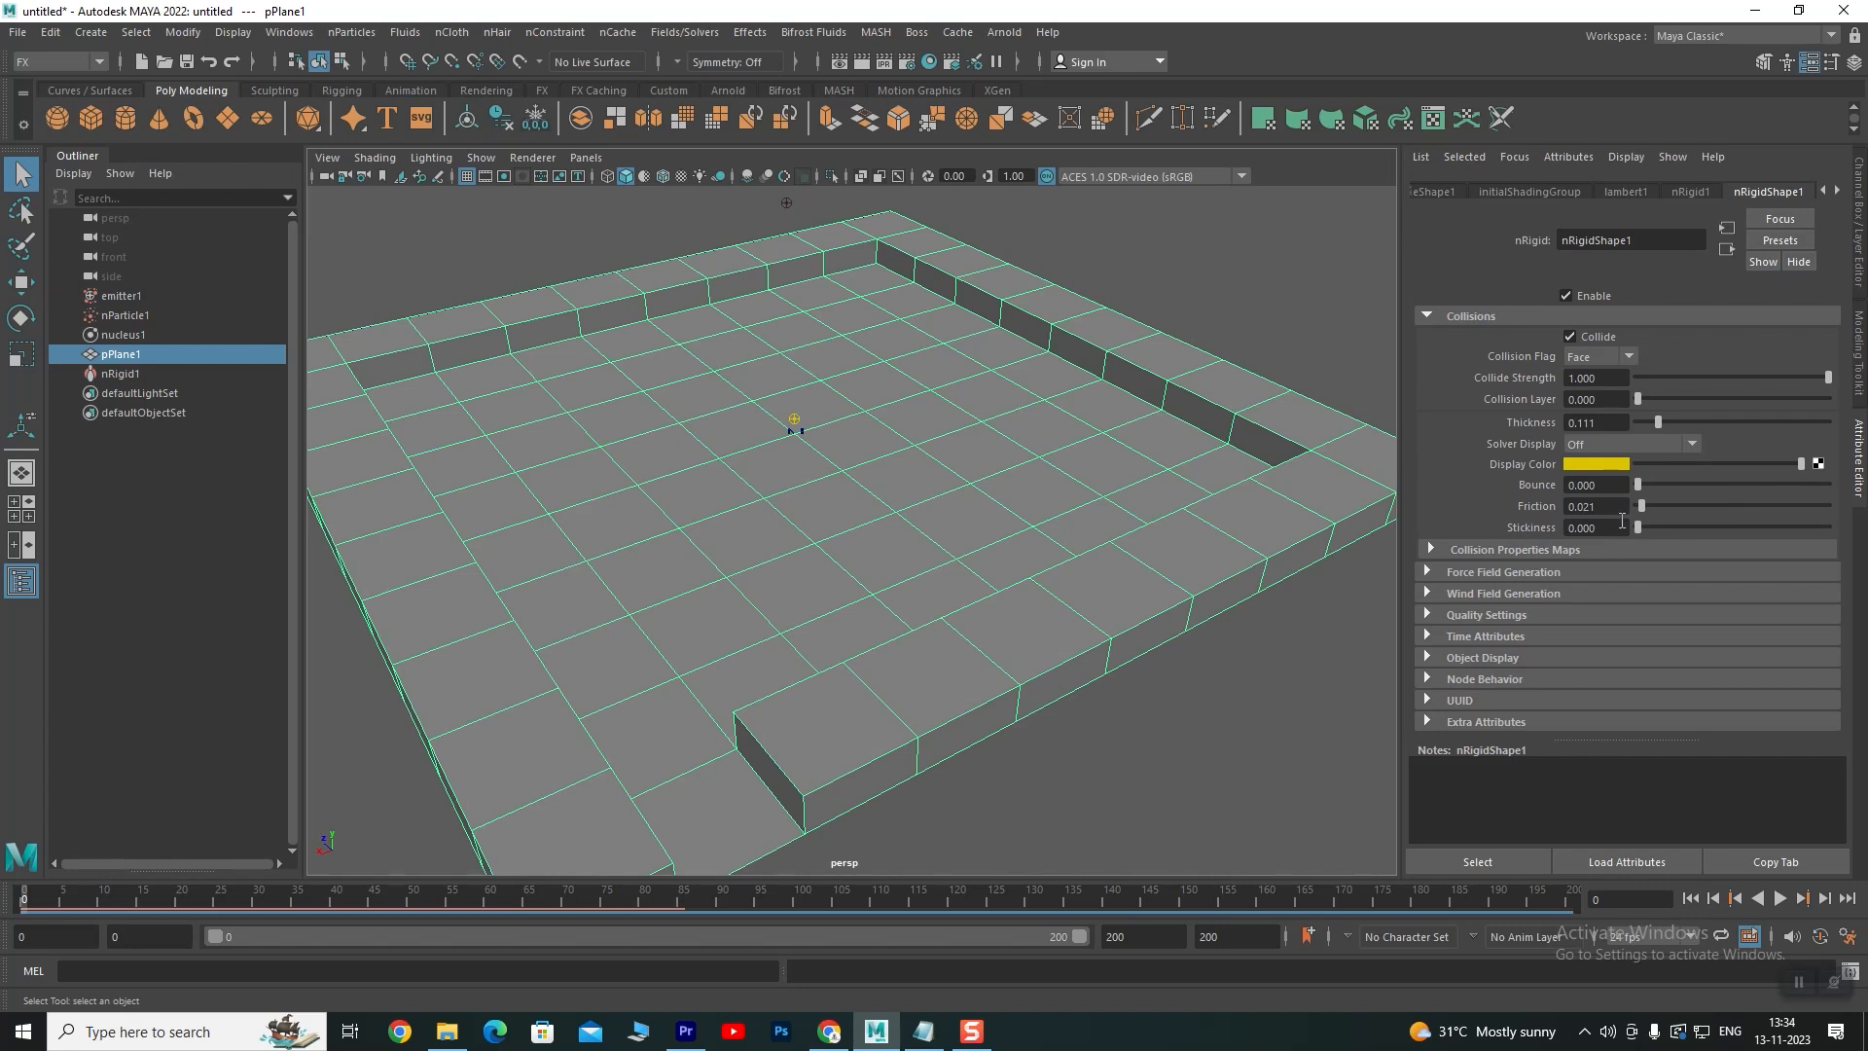
{"action": "left_click", "coordinate": [110, 372]}
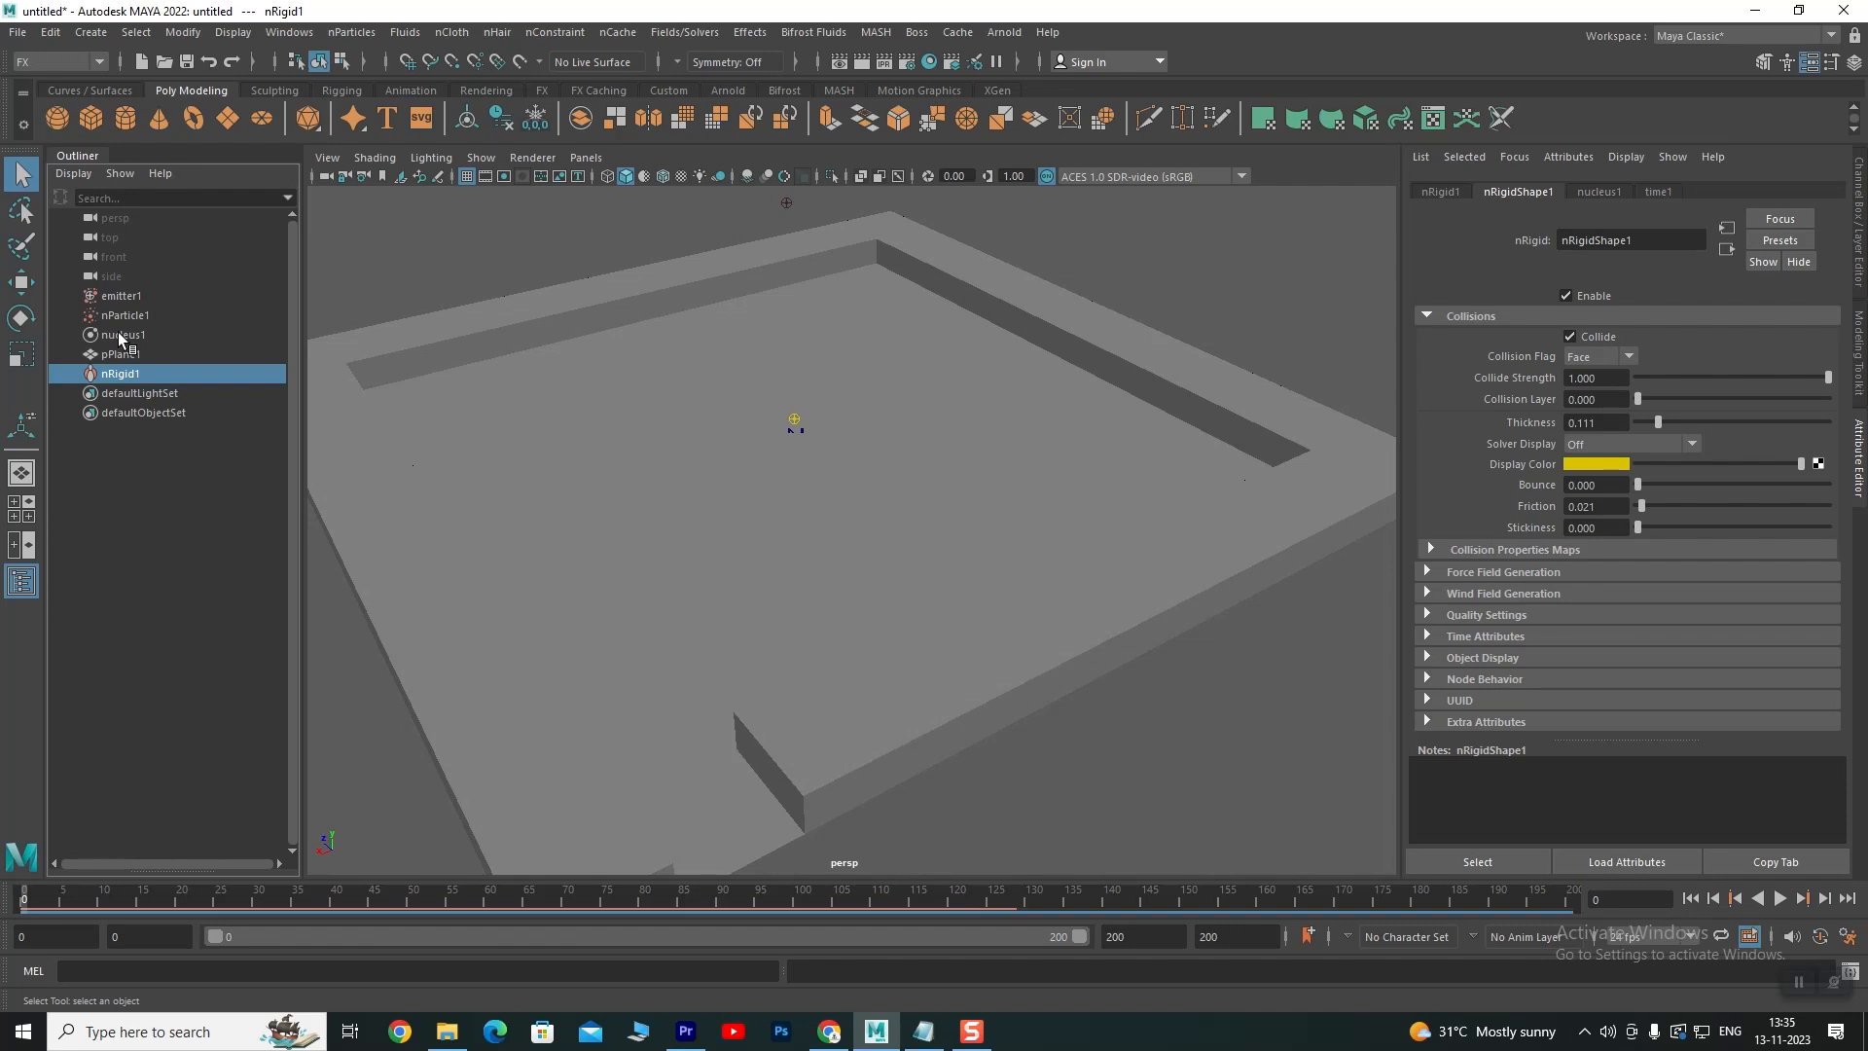
{"action": "left_click", "coordinate": [117, 334]}
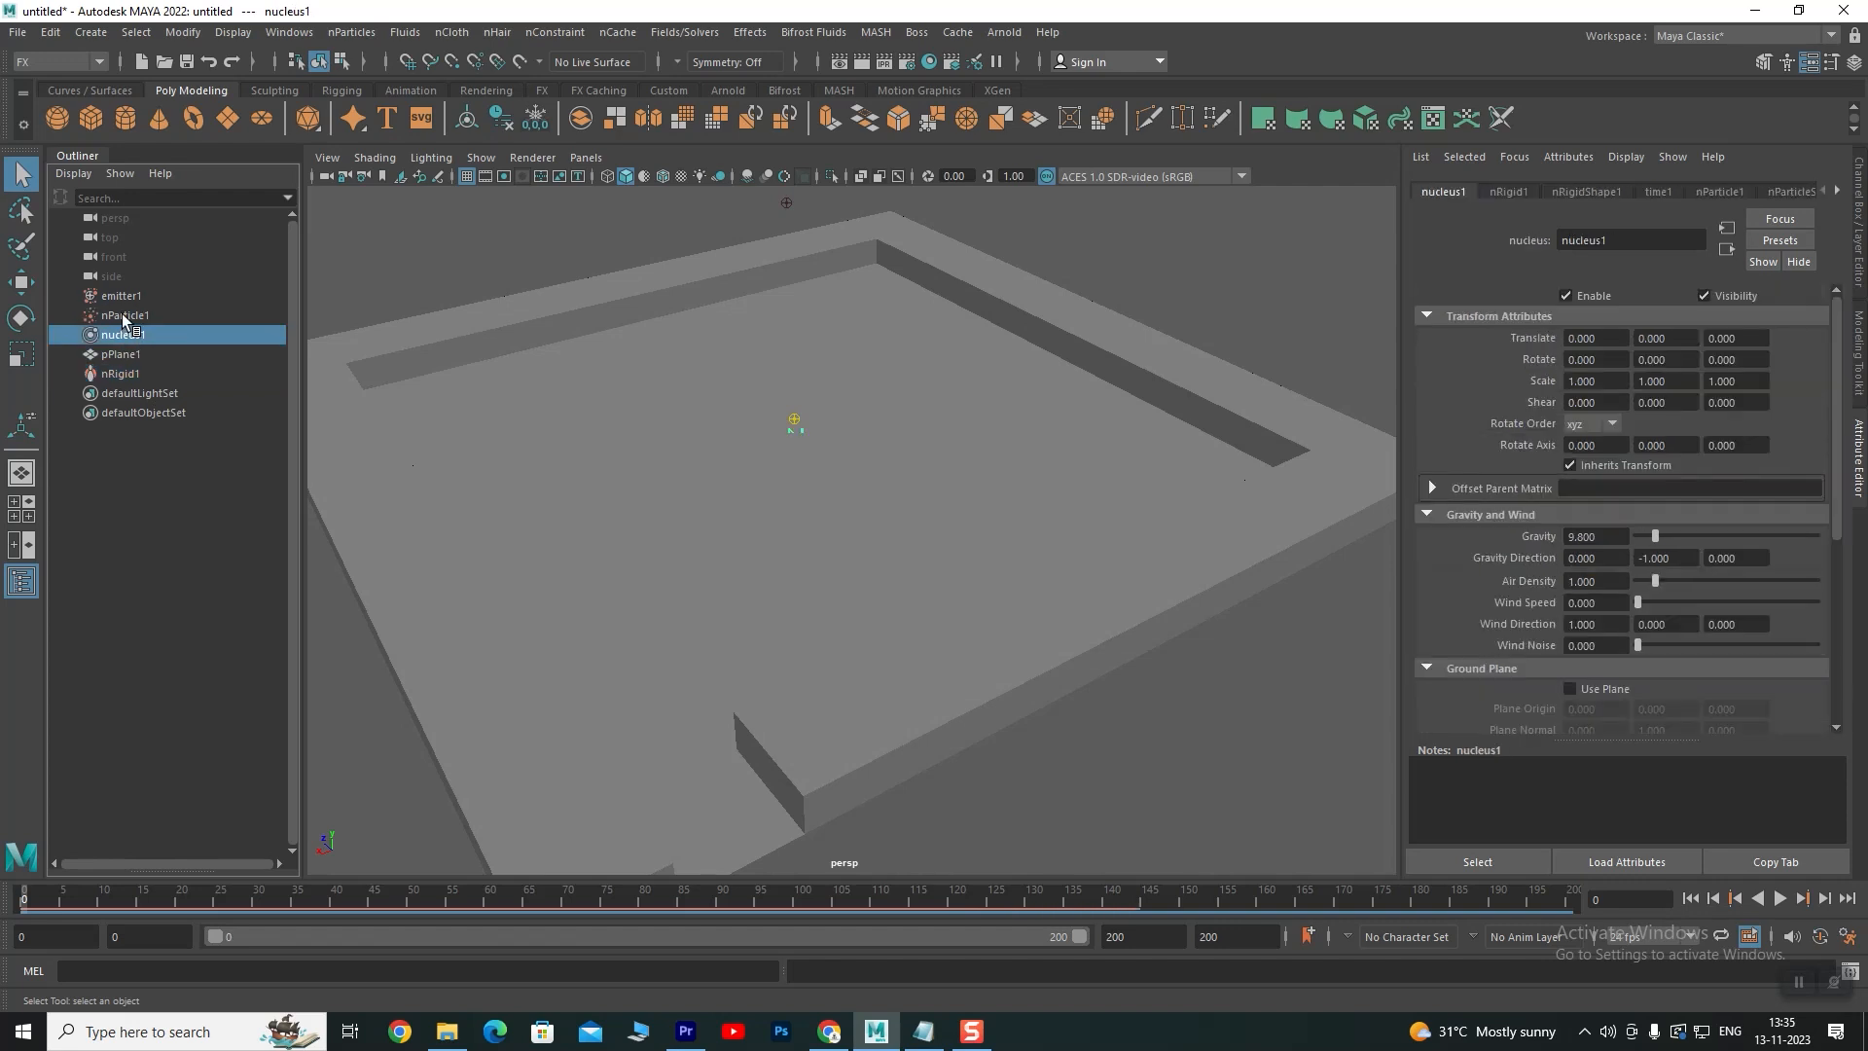
{"action": "left_click", "coordinate": [125, 315]}
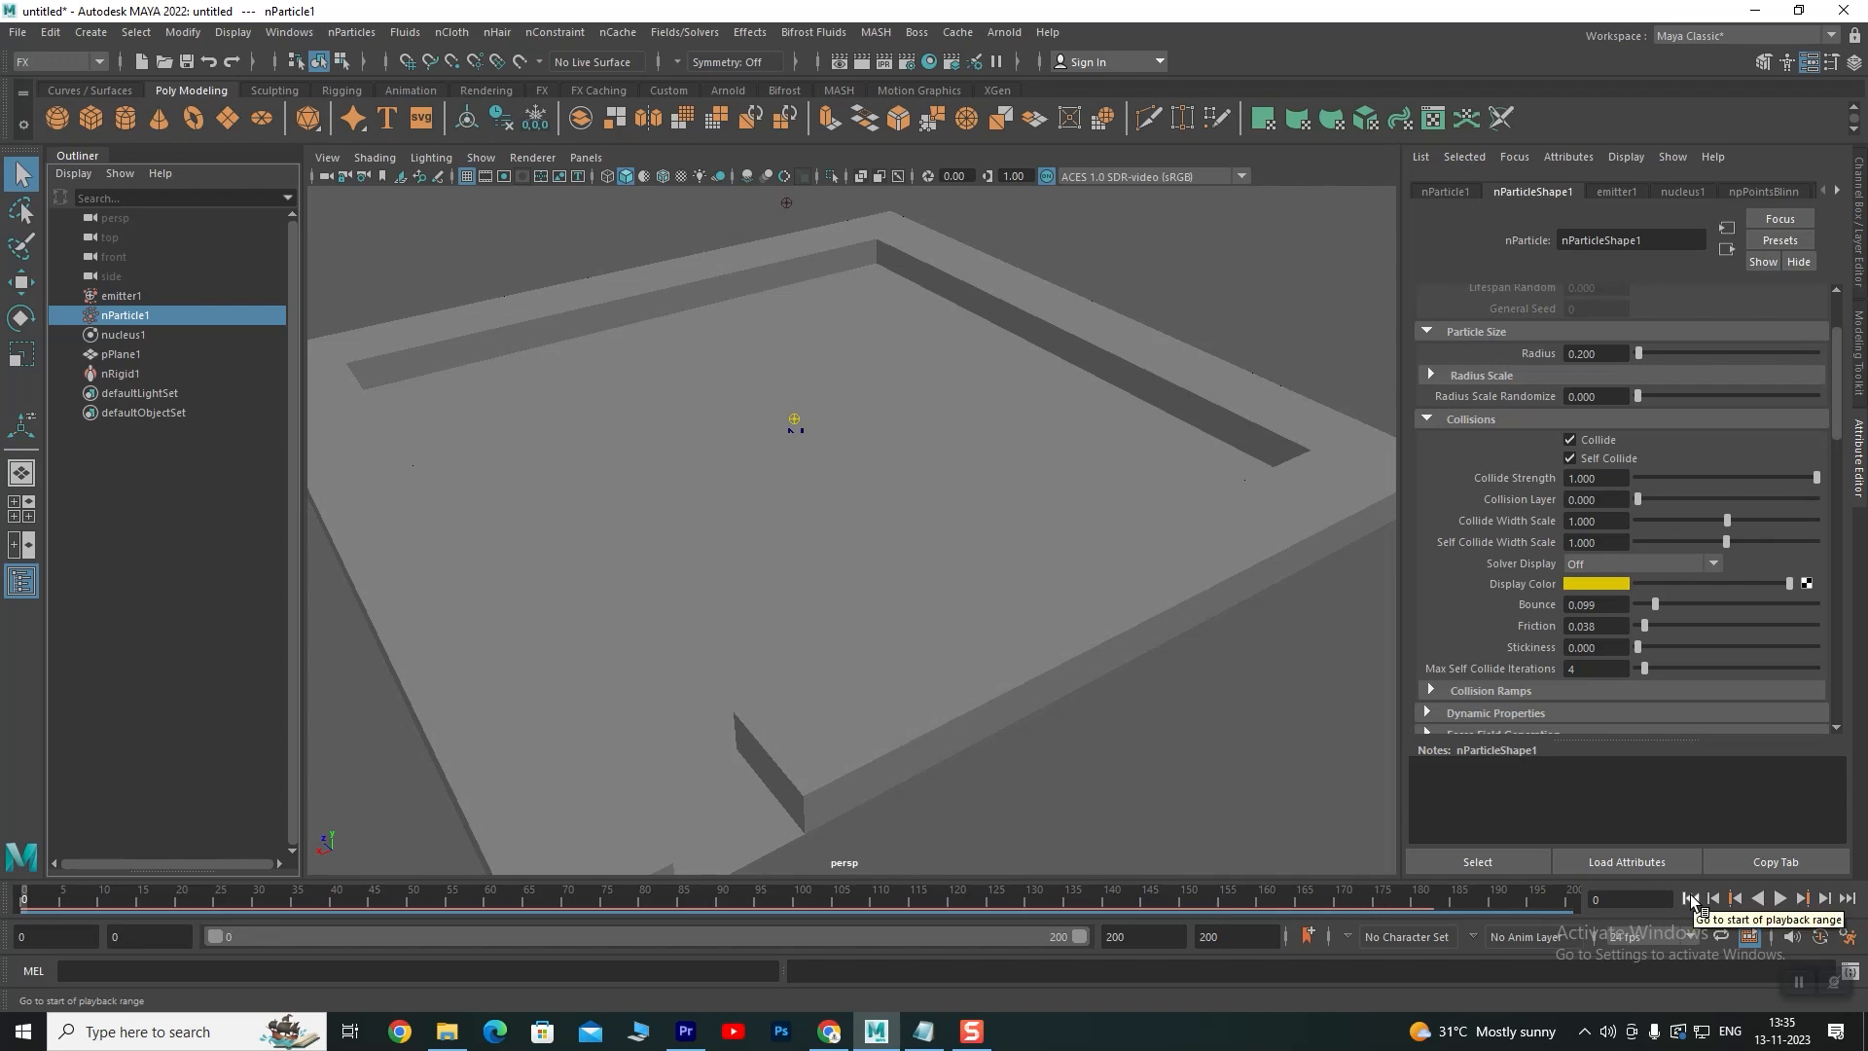
Play the simulation again and examine the particles flowing out through the gap in the rim
{"action": "left_click", "coordinate": [1780, 899]}
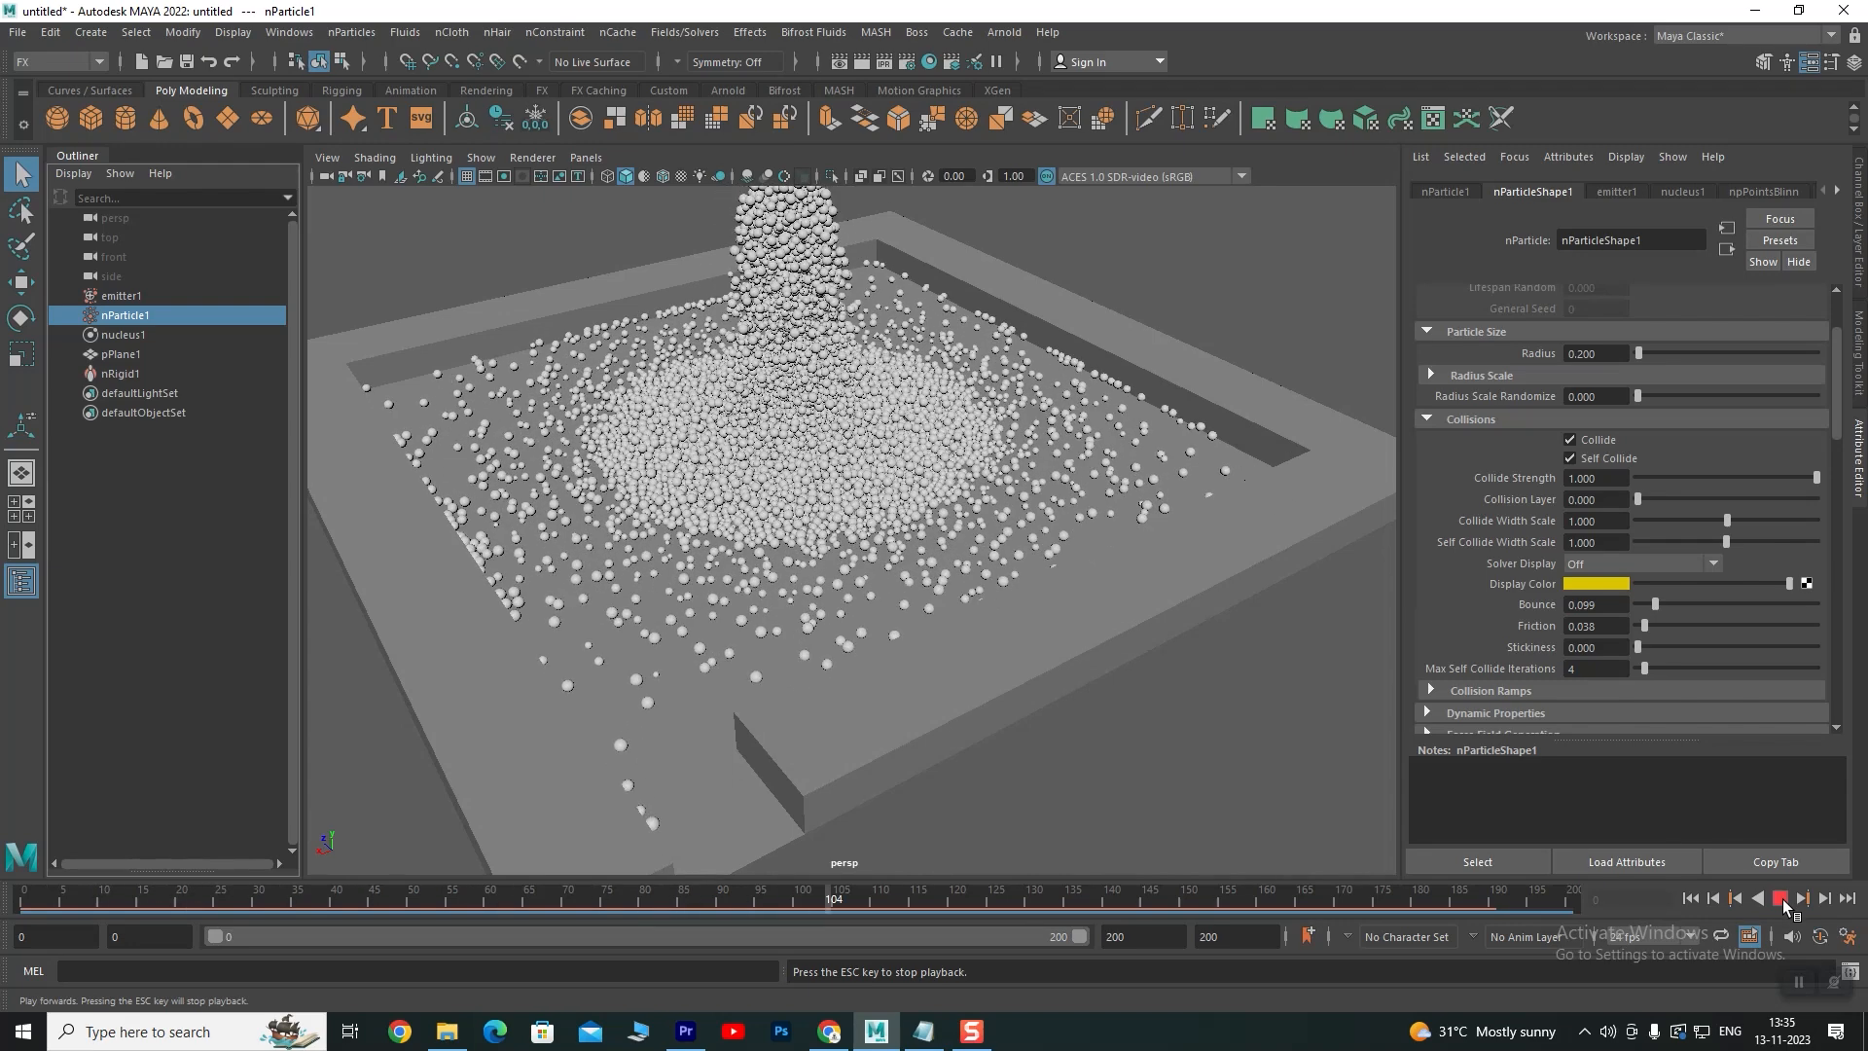
{"action": "scroll", "coordinate": [874, 693], "scroll_direction": "down", "scroll_amount": 5}
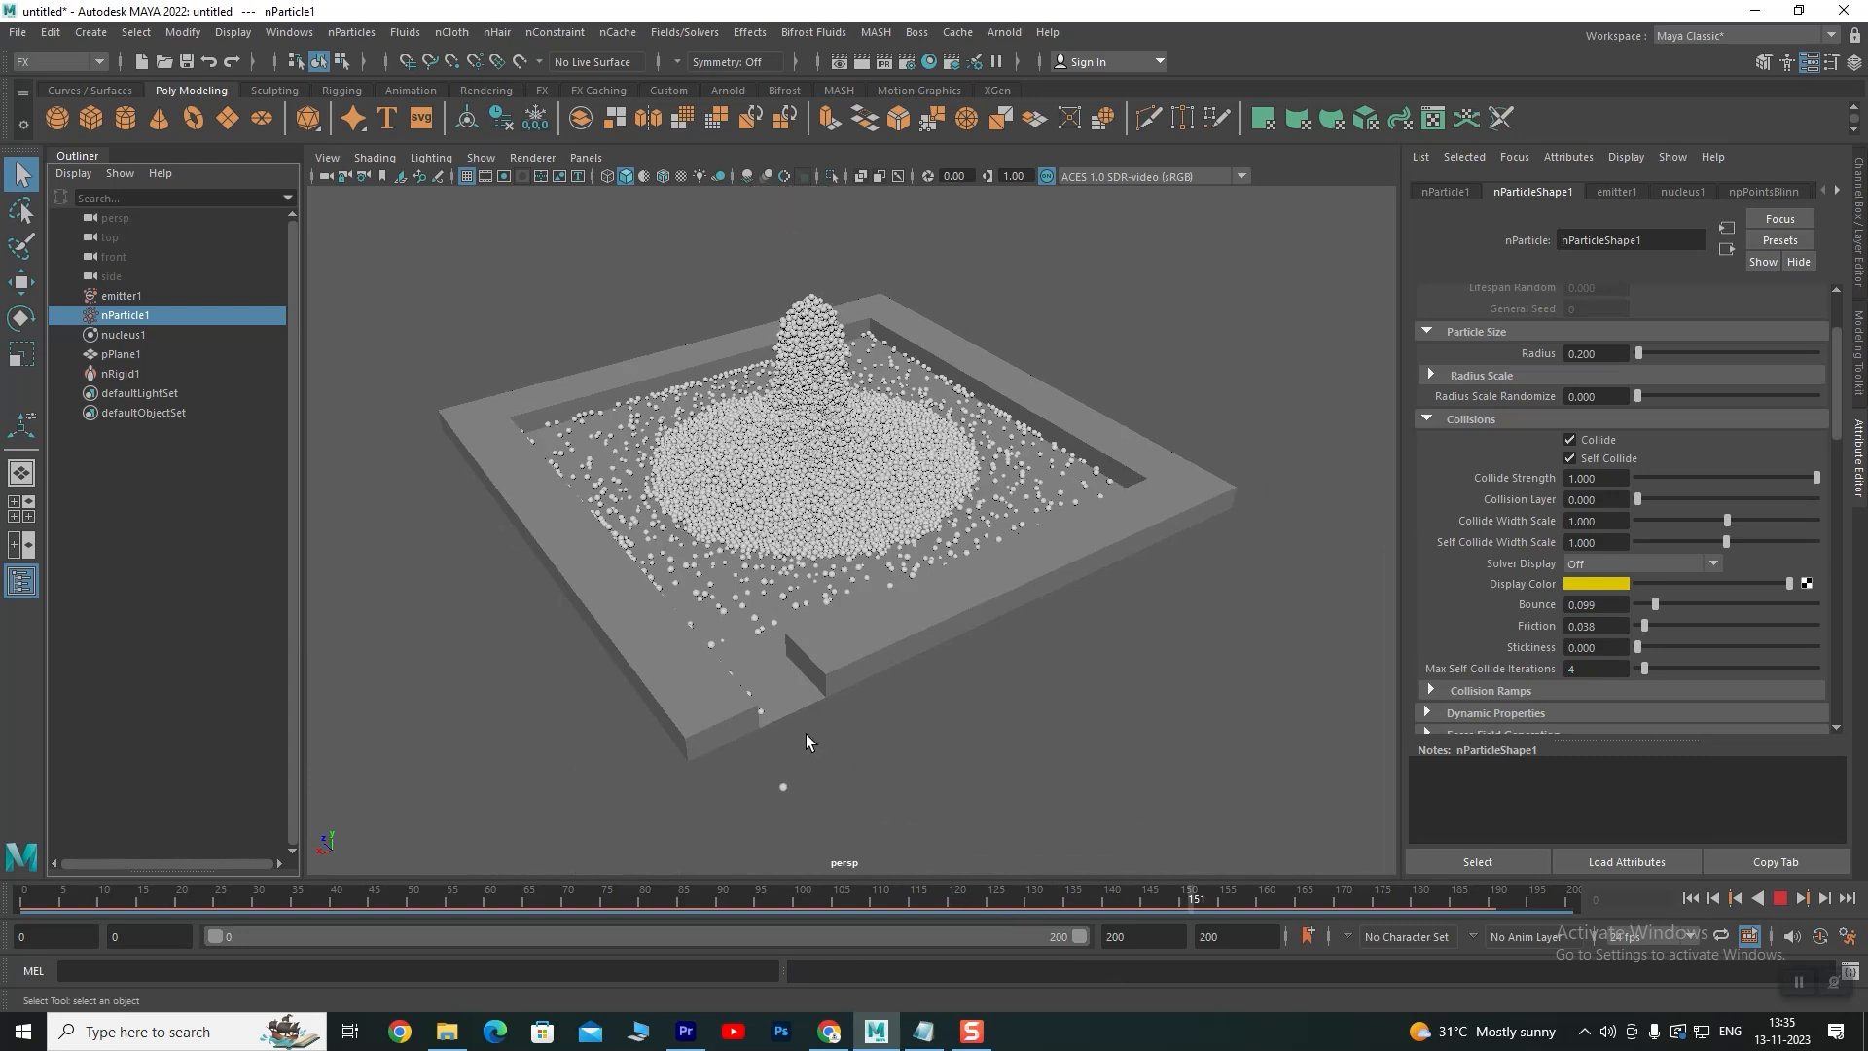
{"action": "scroll", "coordinate": [783, 673], "scroll_direction": "up", "scroll_amount": 3}
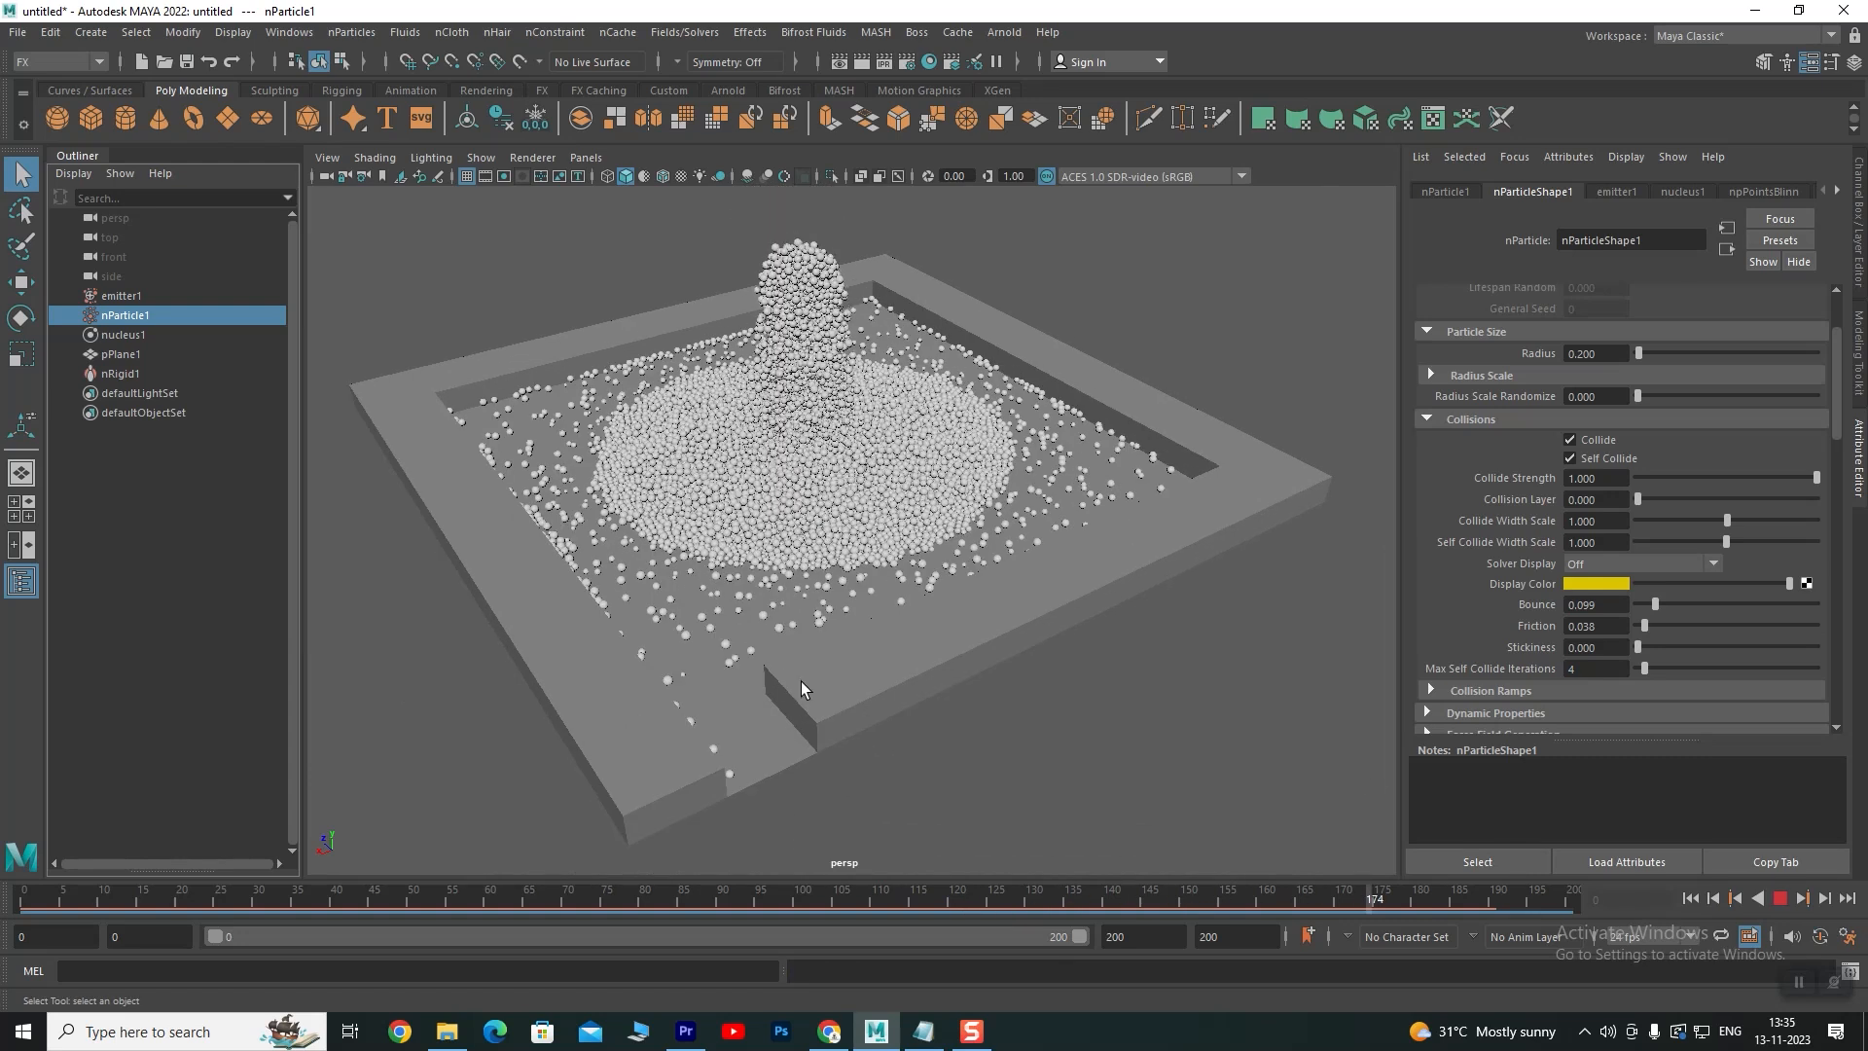
{"action": "left_click", "coordinate": [1780, 900]}
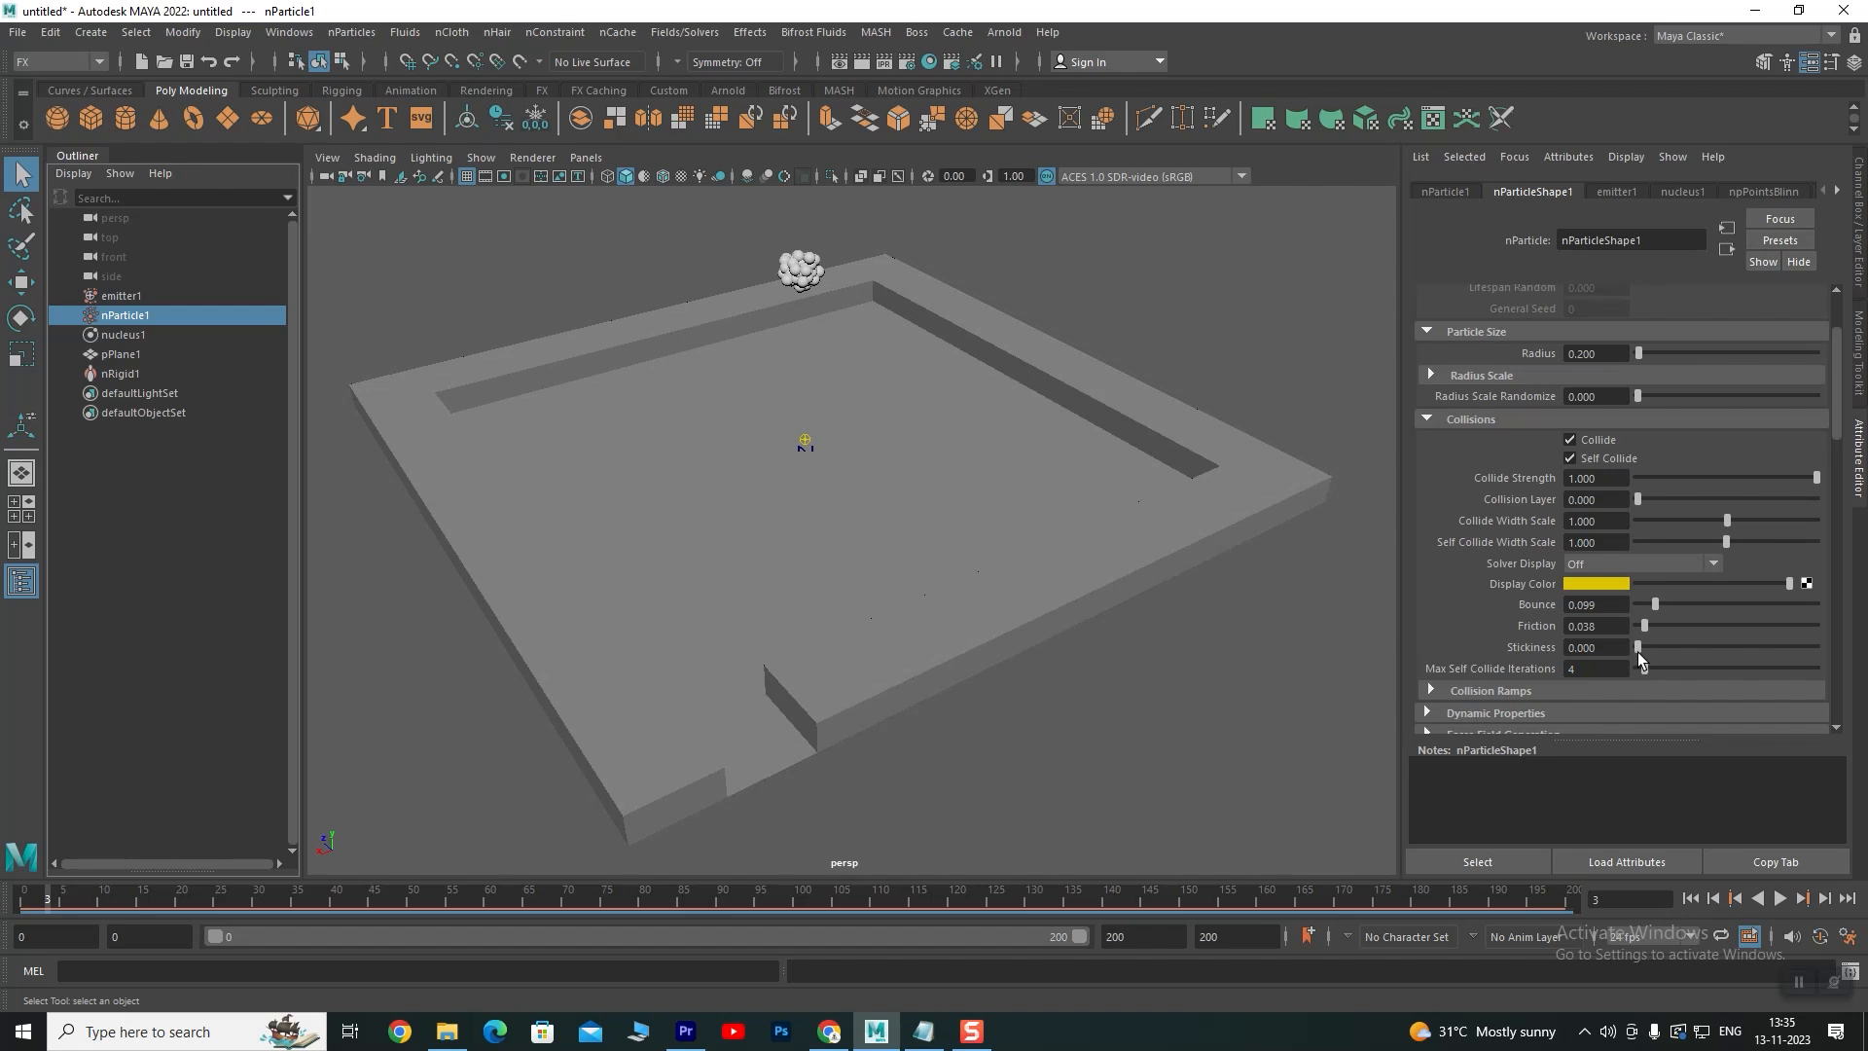
Review emitter1's attributes and raise the nParticle's collision Bounce slightly
{"action": "left_click", "coordinate": [121, 295]}
{"action": "left_click", "coordinate": [1440, 194]}
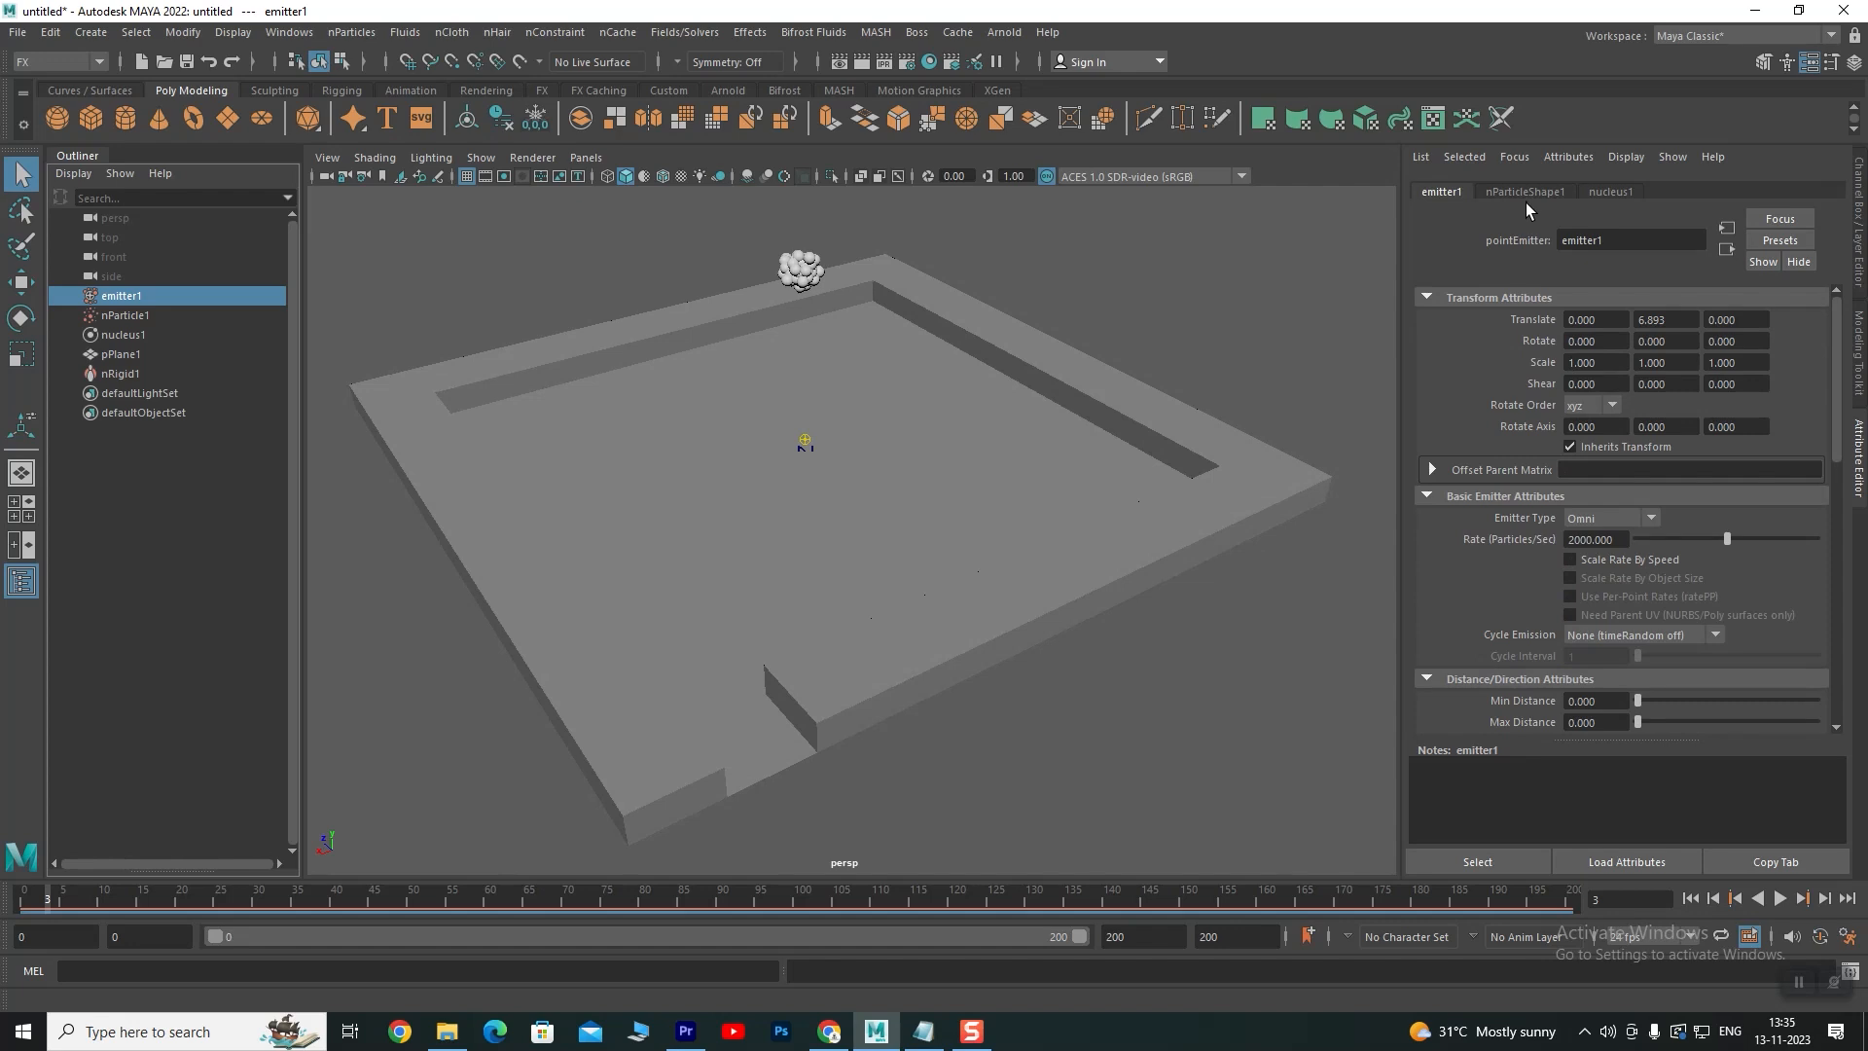
{"action": "left_click", "coordinate": [1526, 193]}
{"action": "left_click_drag", "start_coordinate": [1656, 606], "coordinate": [1665, 609]}
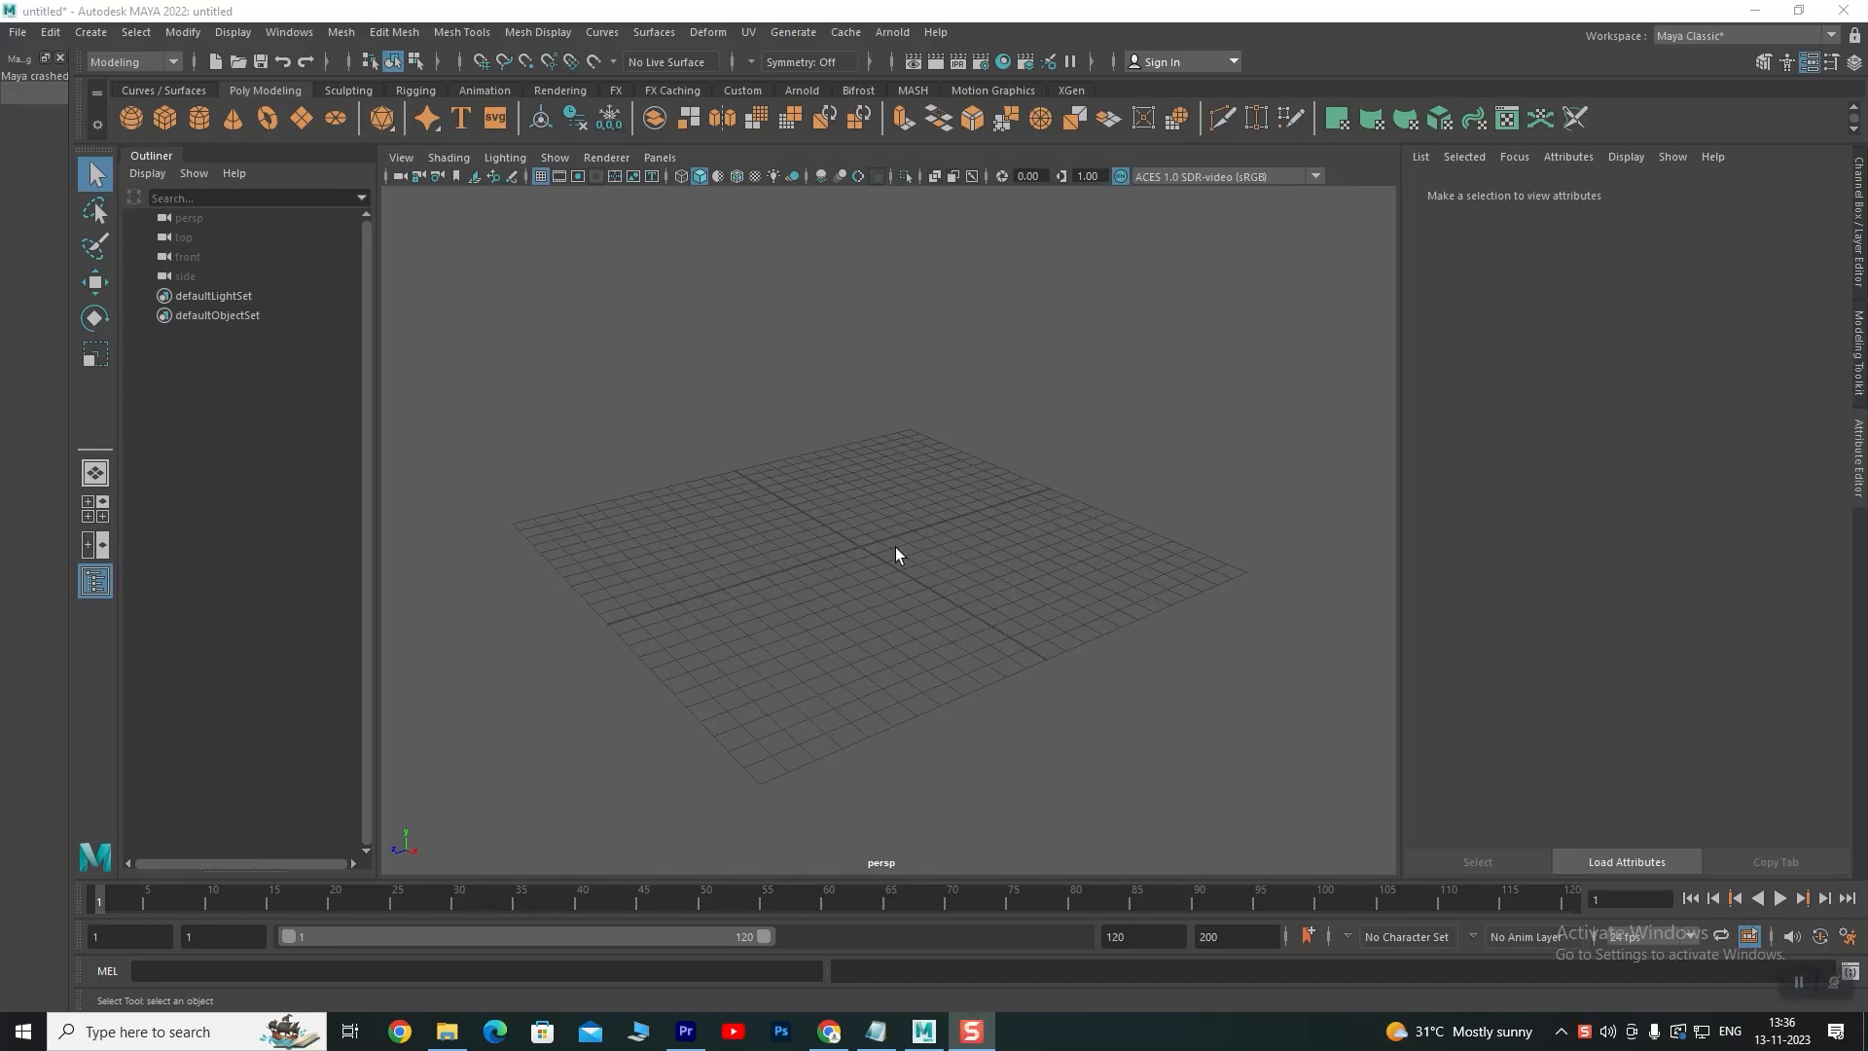
{"action": "left_click_drag", "start_coordinate": [895, 555], "coordinate": [719, 616], "text": "alt"}
{"action": "scroll", "coordinate": [826, 566], "scroll_direction": "up", "scroll_amount": 3}
{"action": "middle_click_drag", "start_coordinate": [881, 609], "coordinate": [896, 633], "text": "alt"}
{"action": "left_click", "coordinate": [132, 119]}
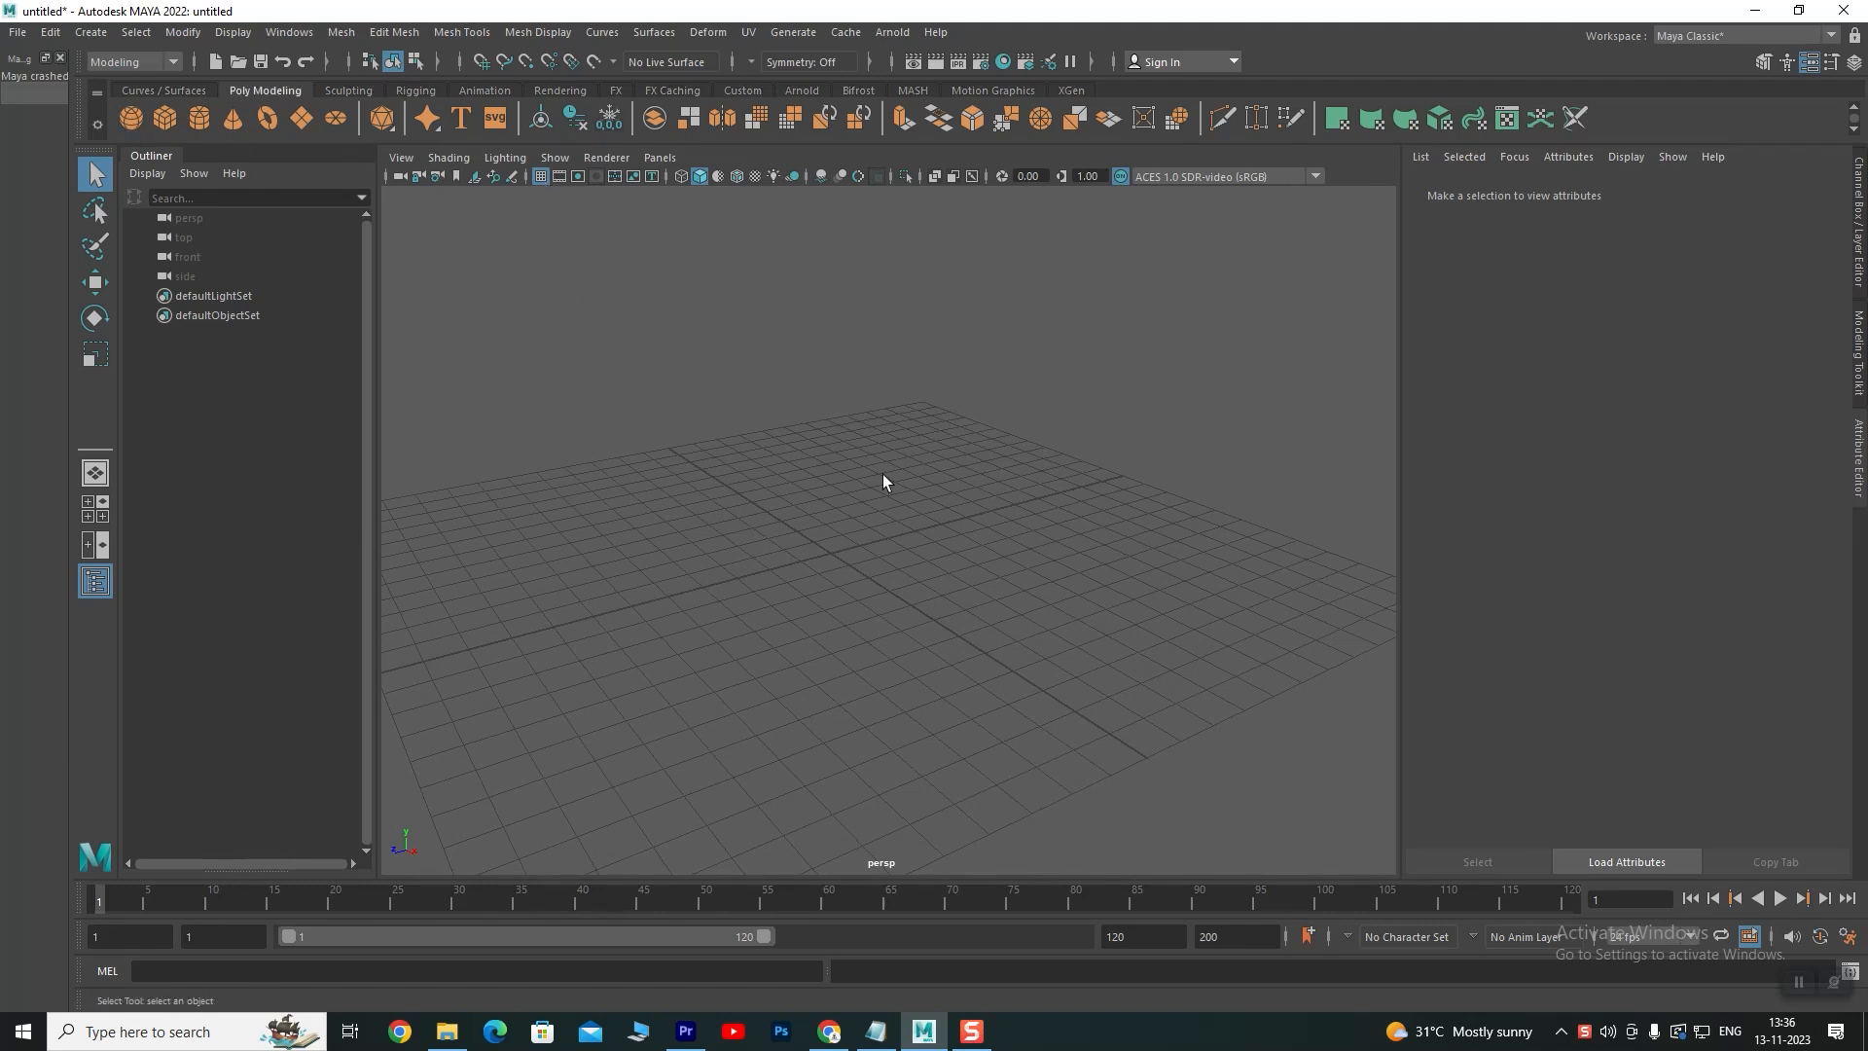
{"action": "left_click_drag", "start_coordinate": [950, 508], "coordinate": [828, 562]}
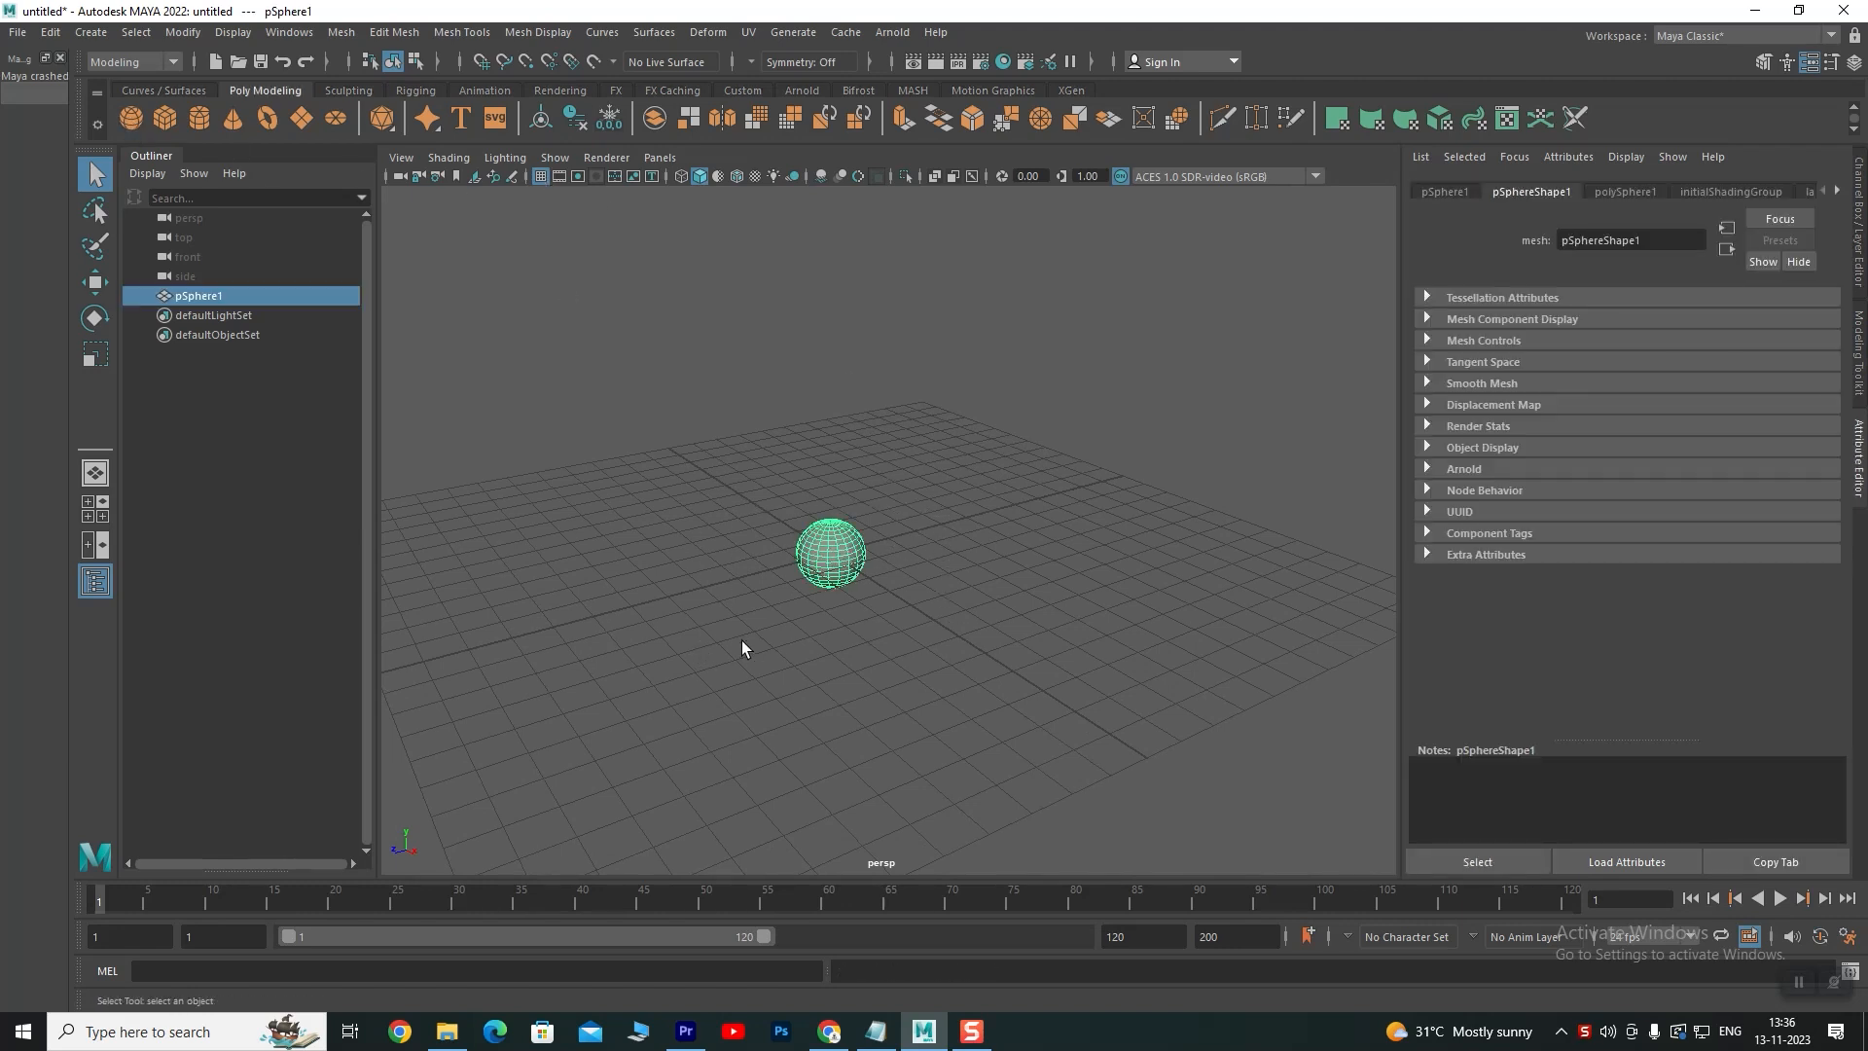
{"action": "key", "text": "Delete"}
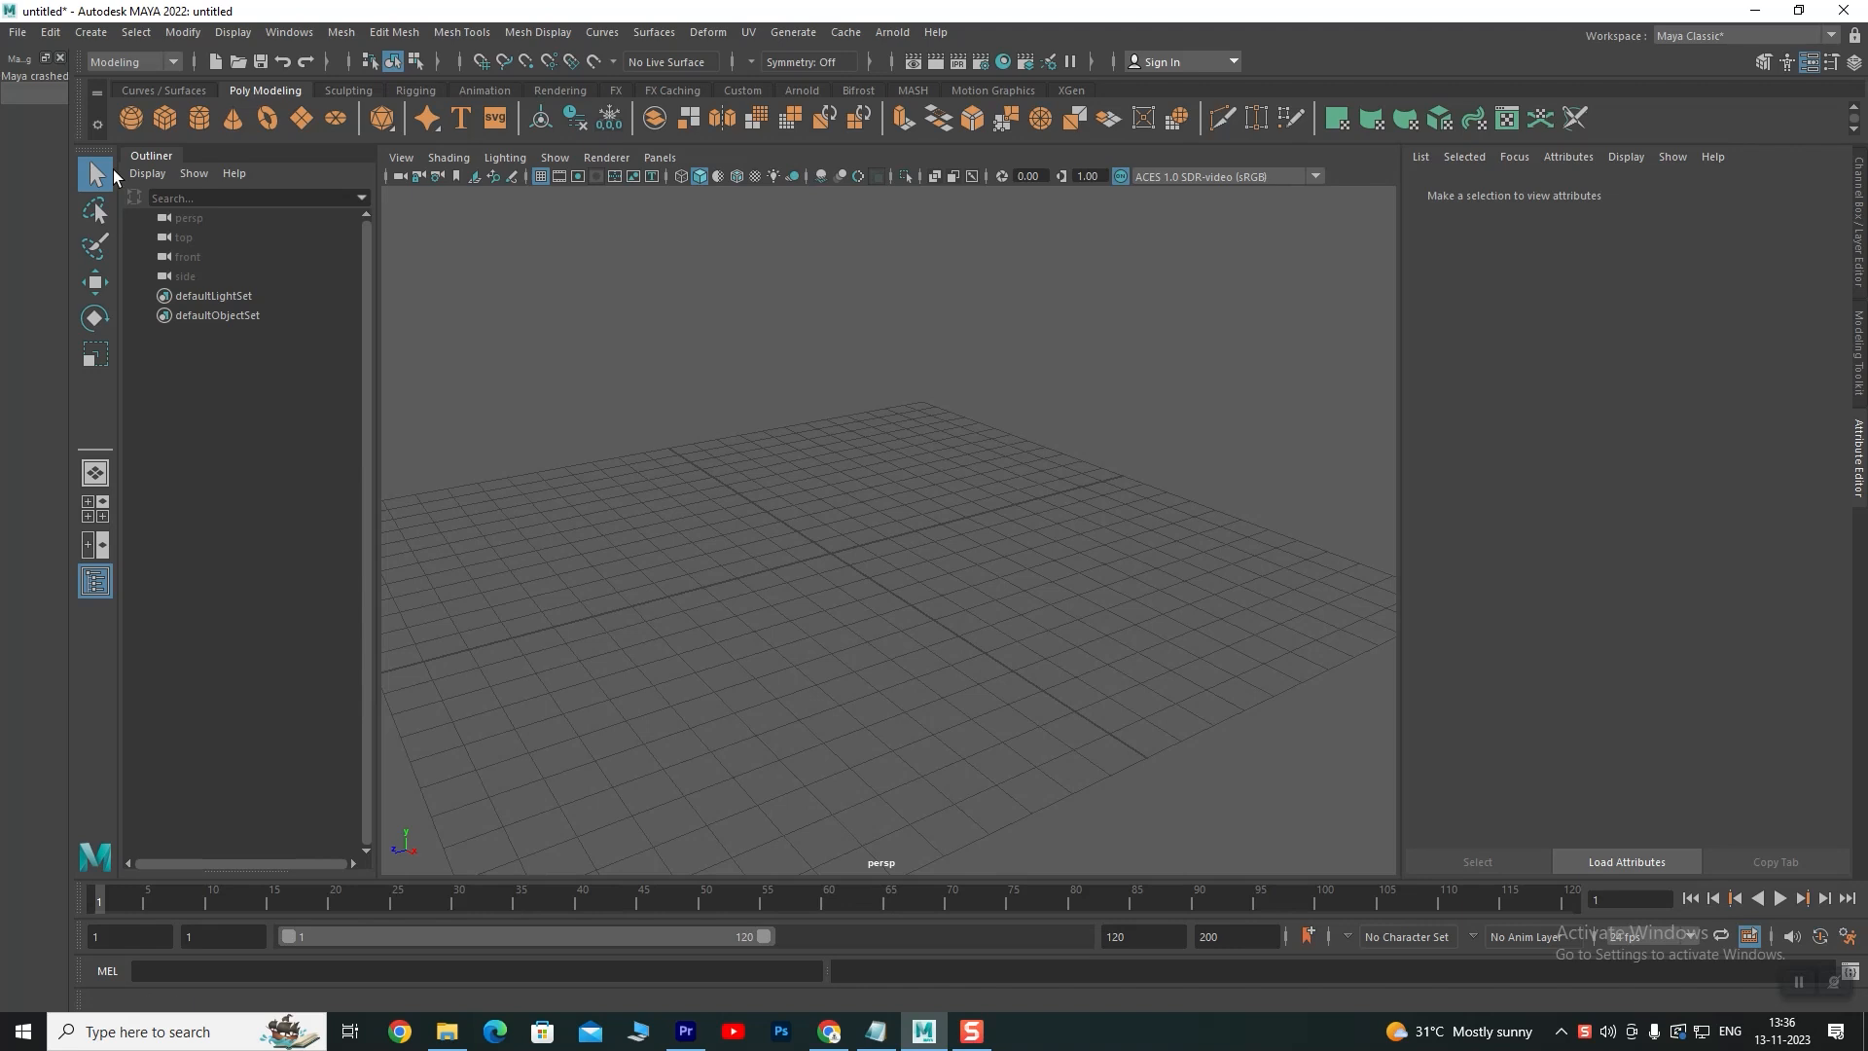
Switch to the FX menu set, create an nParticle emitter and raise it to about 4.8 units in Y
{"action": "left_click", "coordinate": [133, 62]}
{"action": "left_click", "coordinate": [122, 139]}
{"action": "left_click", "coordinate": [360, 33]}
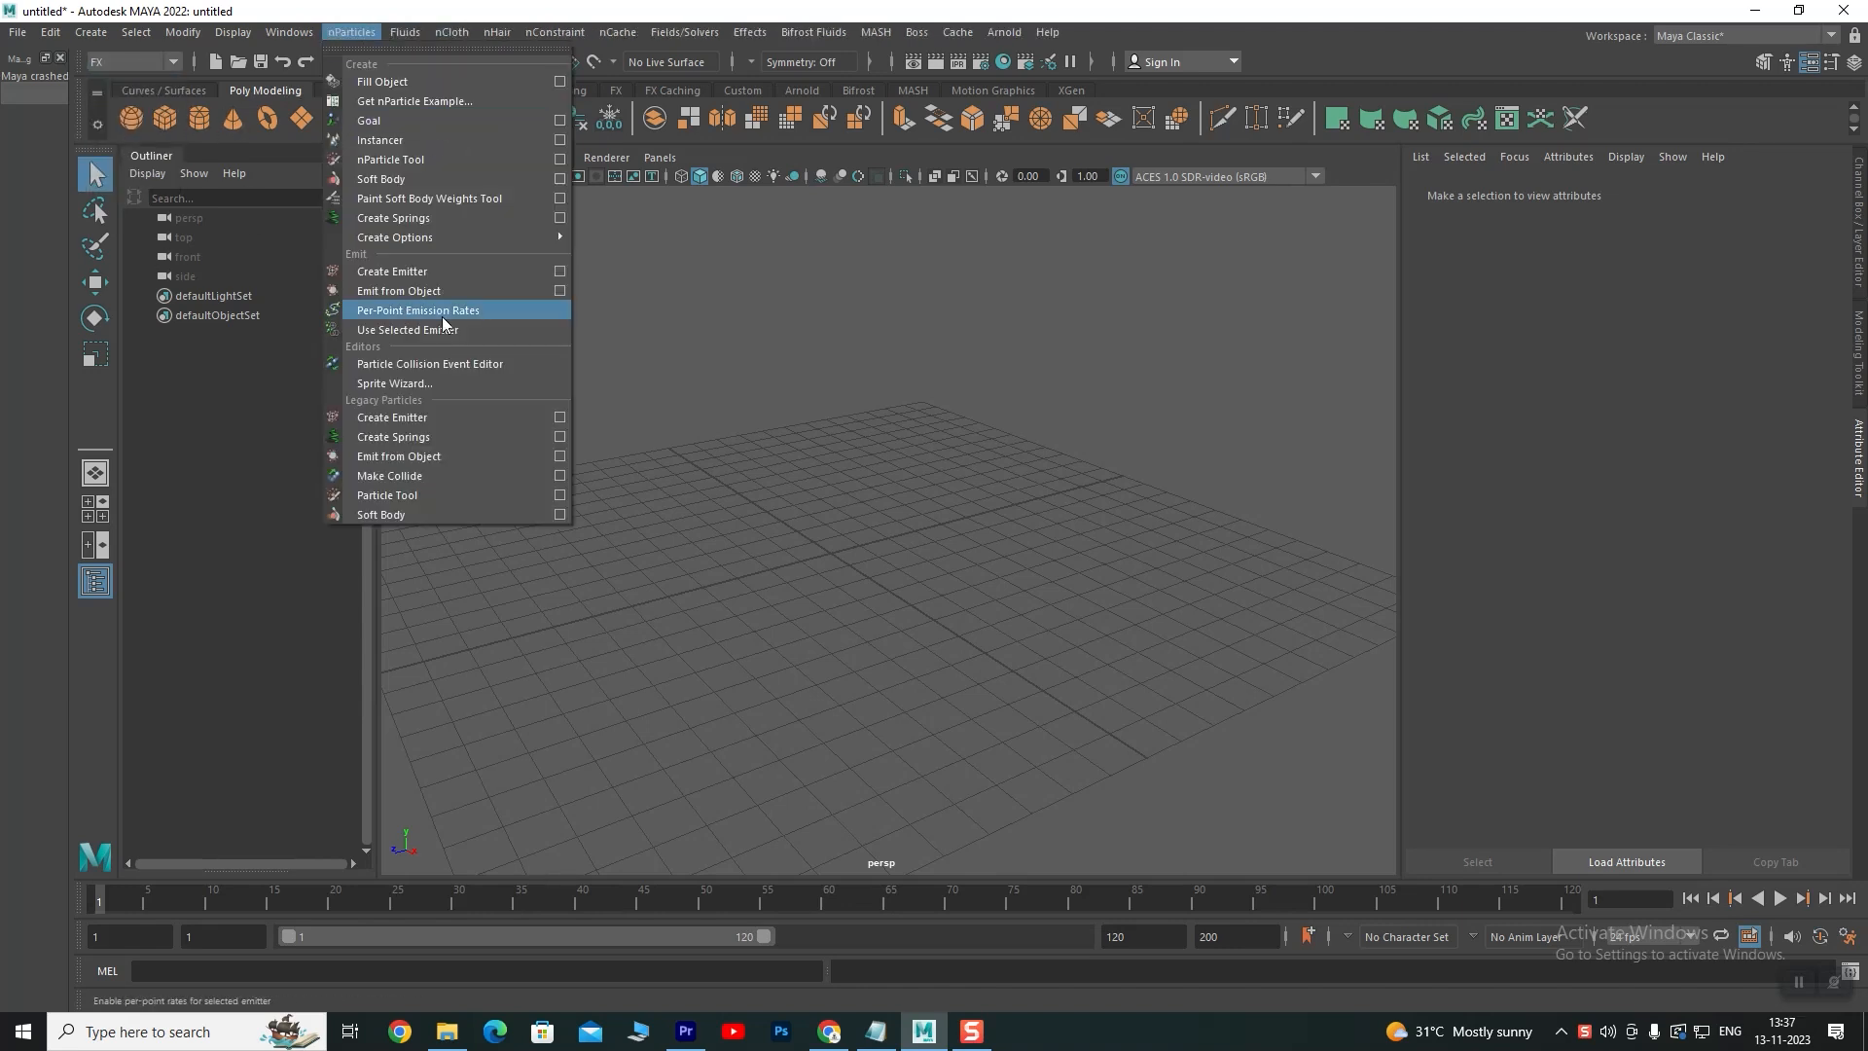
{"action": "left_click", "coordinate": [421, 281]}
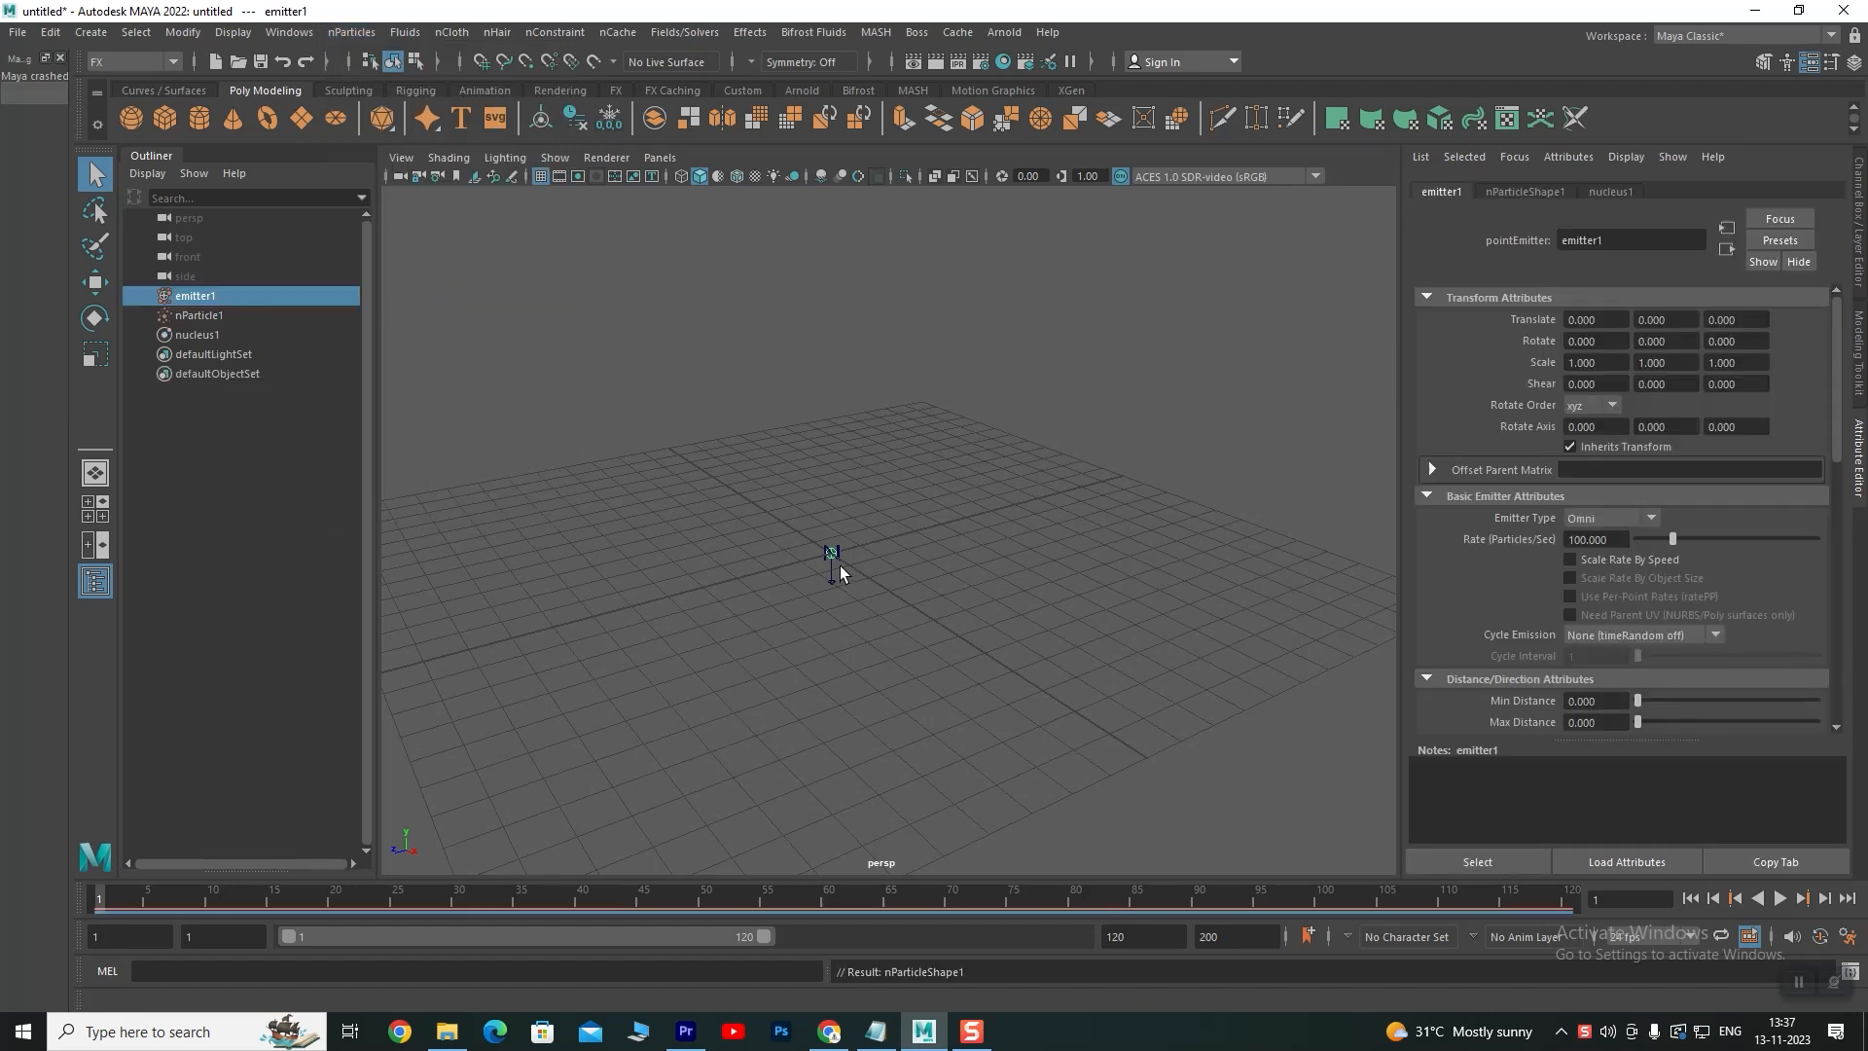
{"action": "key", "text": "w"}
{"action": "left_click_drag", "start_coordinate": [840, 469], "coordinate": [837, 312]}
{"action": "scroll", "coordinate": [860, 542], "scroll_direction": "up", "scroll_amount": 2}
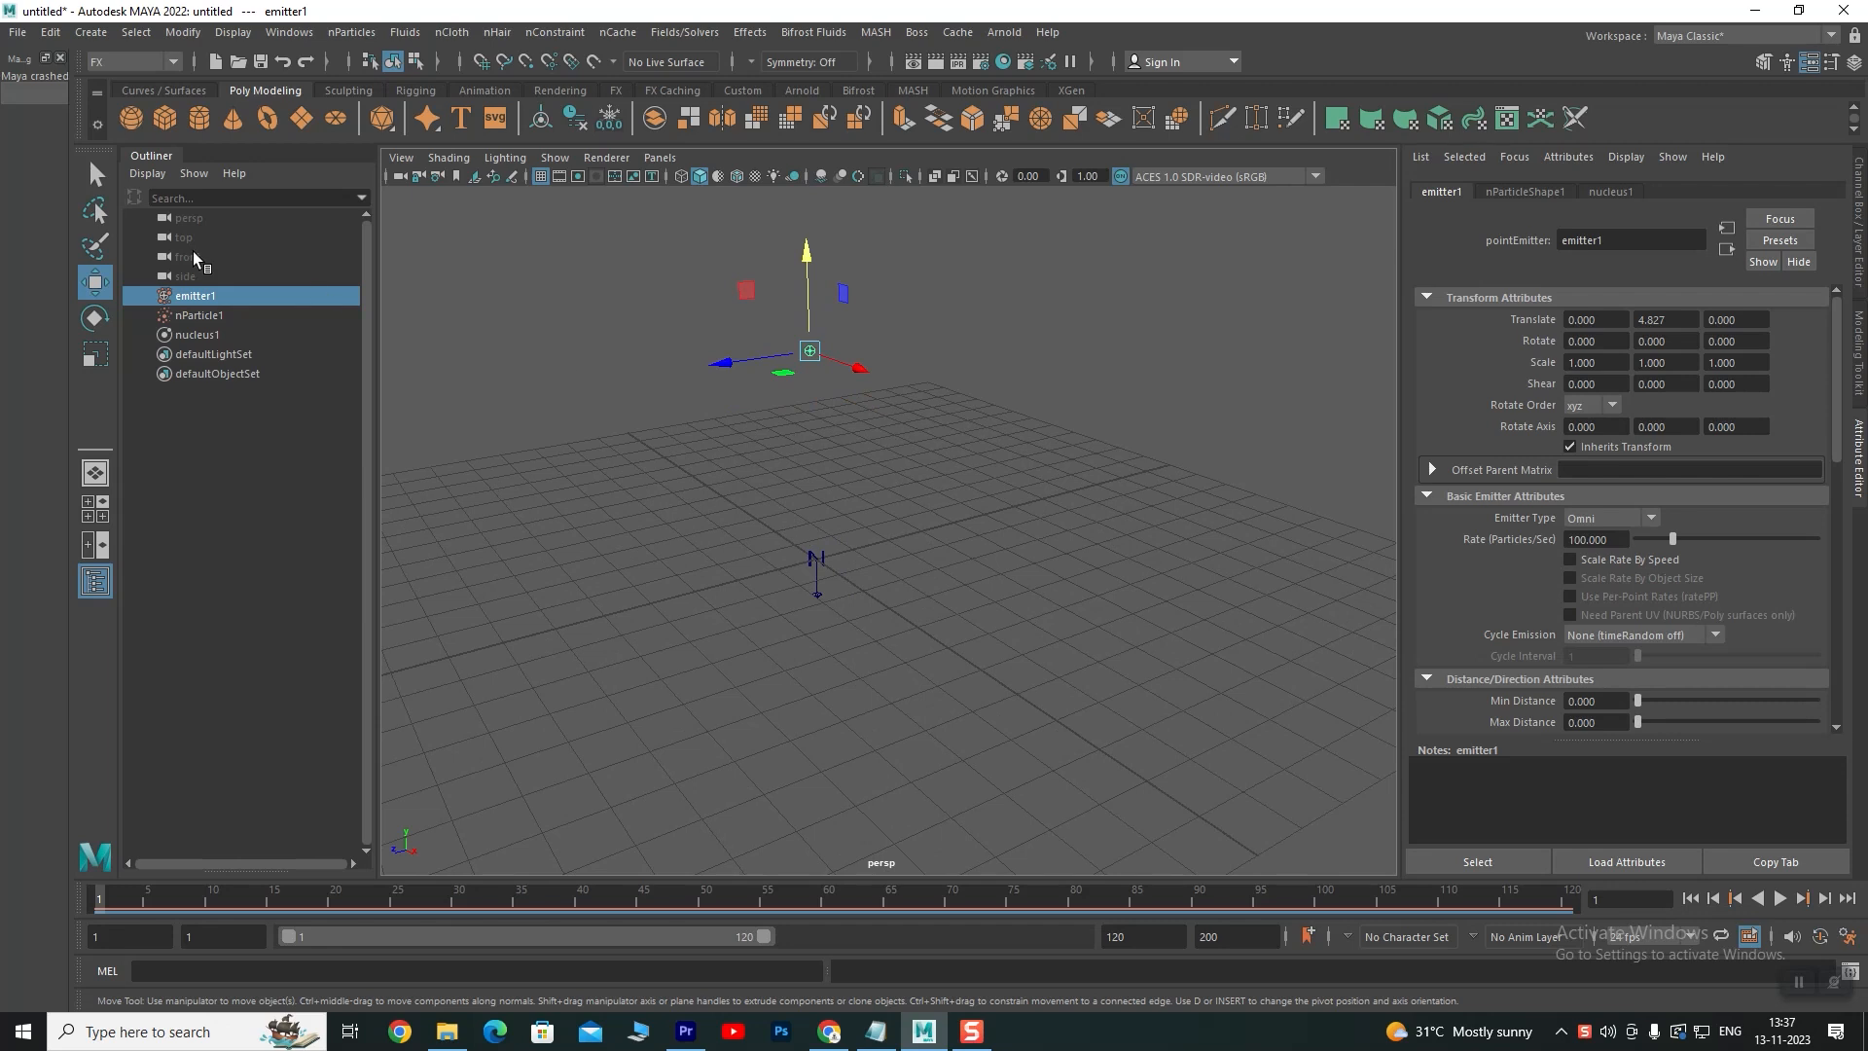
Create a polygon cube at the origin below the emitter and scale it up uniformly to nearly twice its size
{"action": "left_click", "coordinate": [164, 118]}
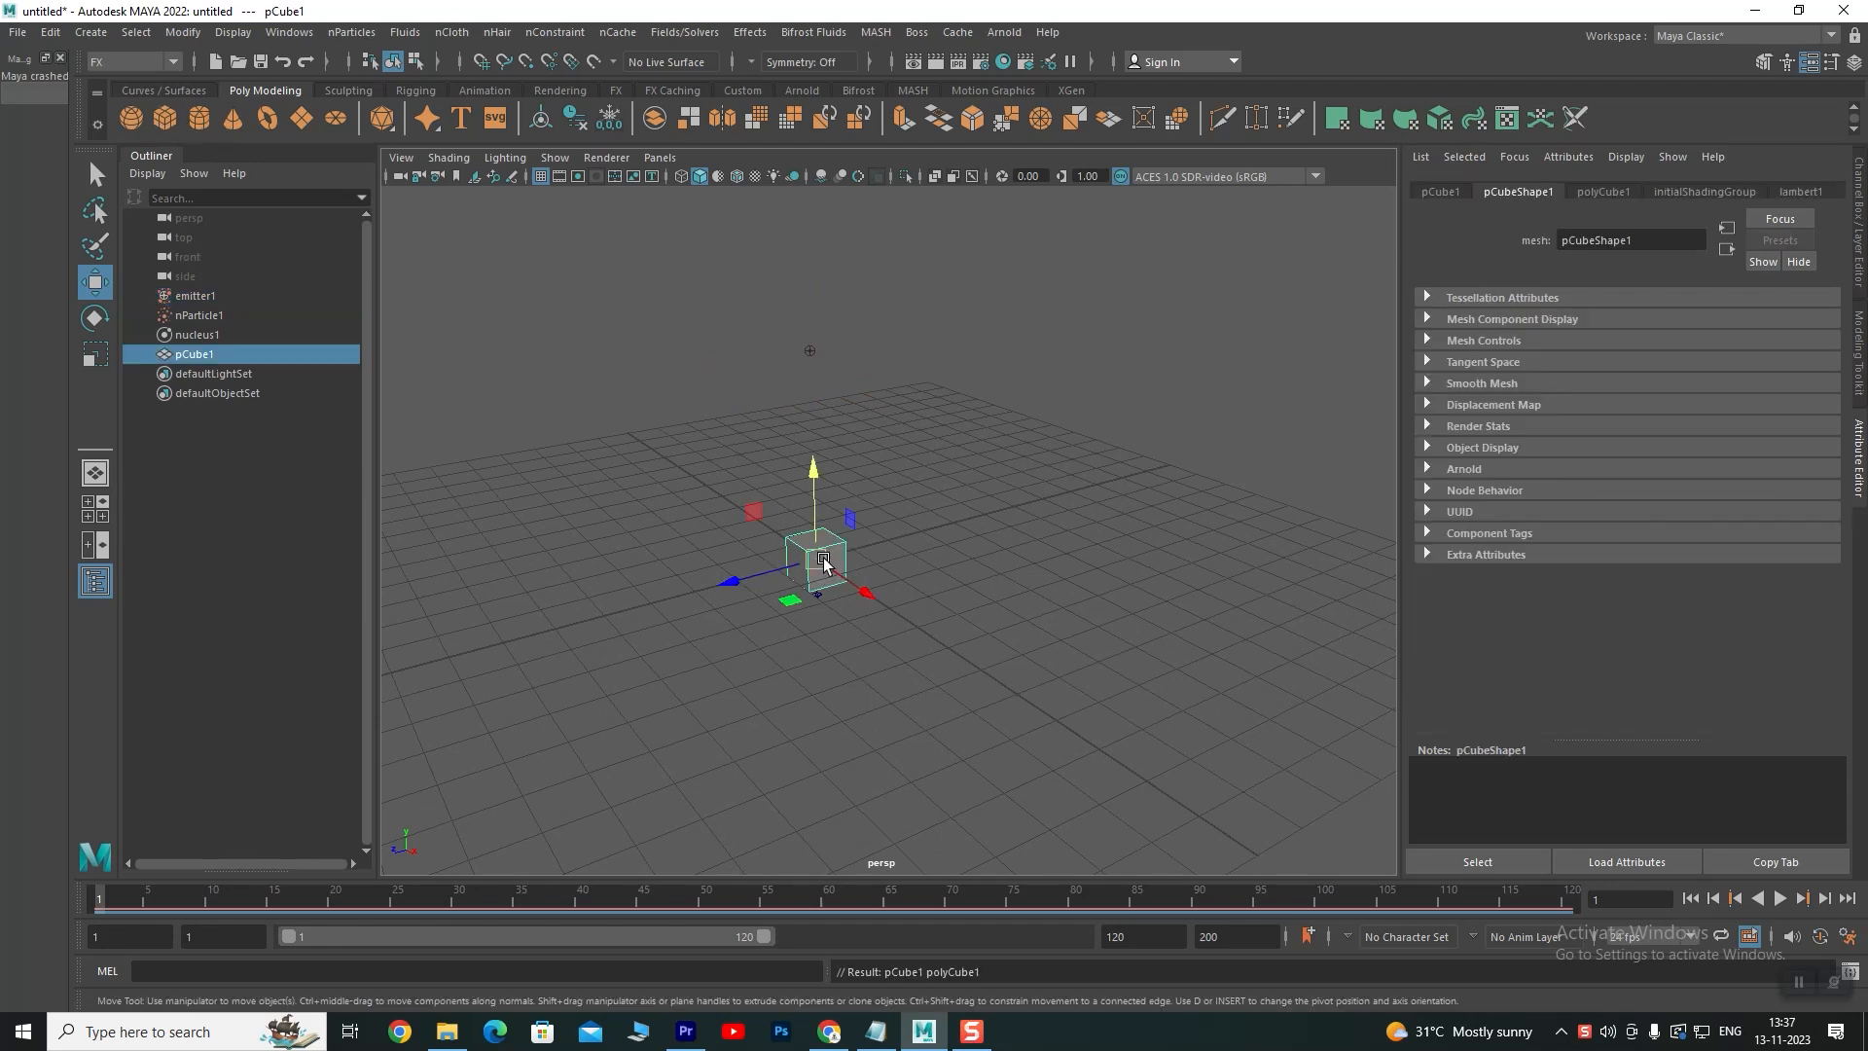
{"action": "key", "text": "r"}
{"action": "left_click_drag", "start_coordinate": [822, 567], "coordinate": [884, 530]}
Raise the emitter further above the cube, to about 6.3 units in Y
{"action": "left_click", "coordinate": [852, 386]}
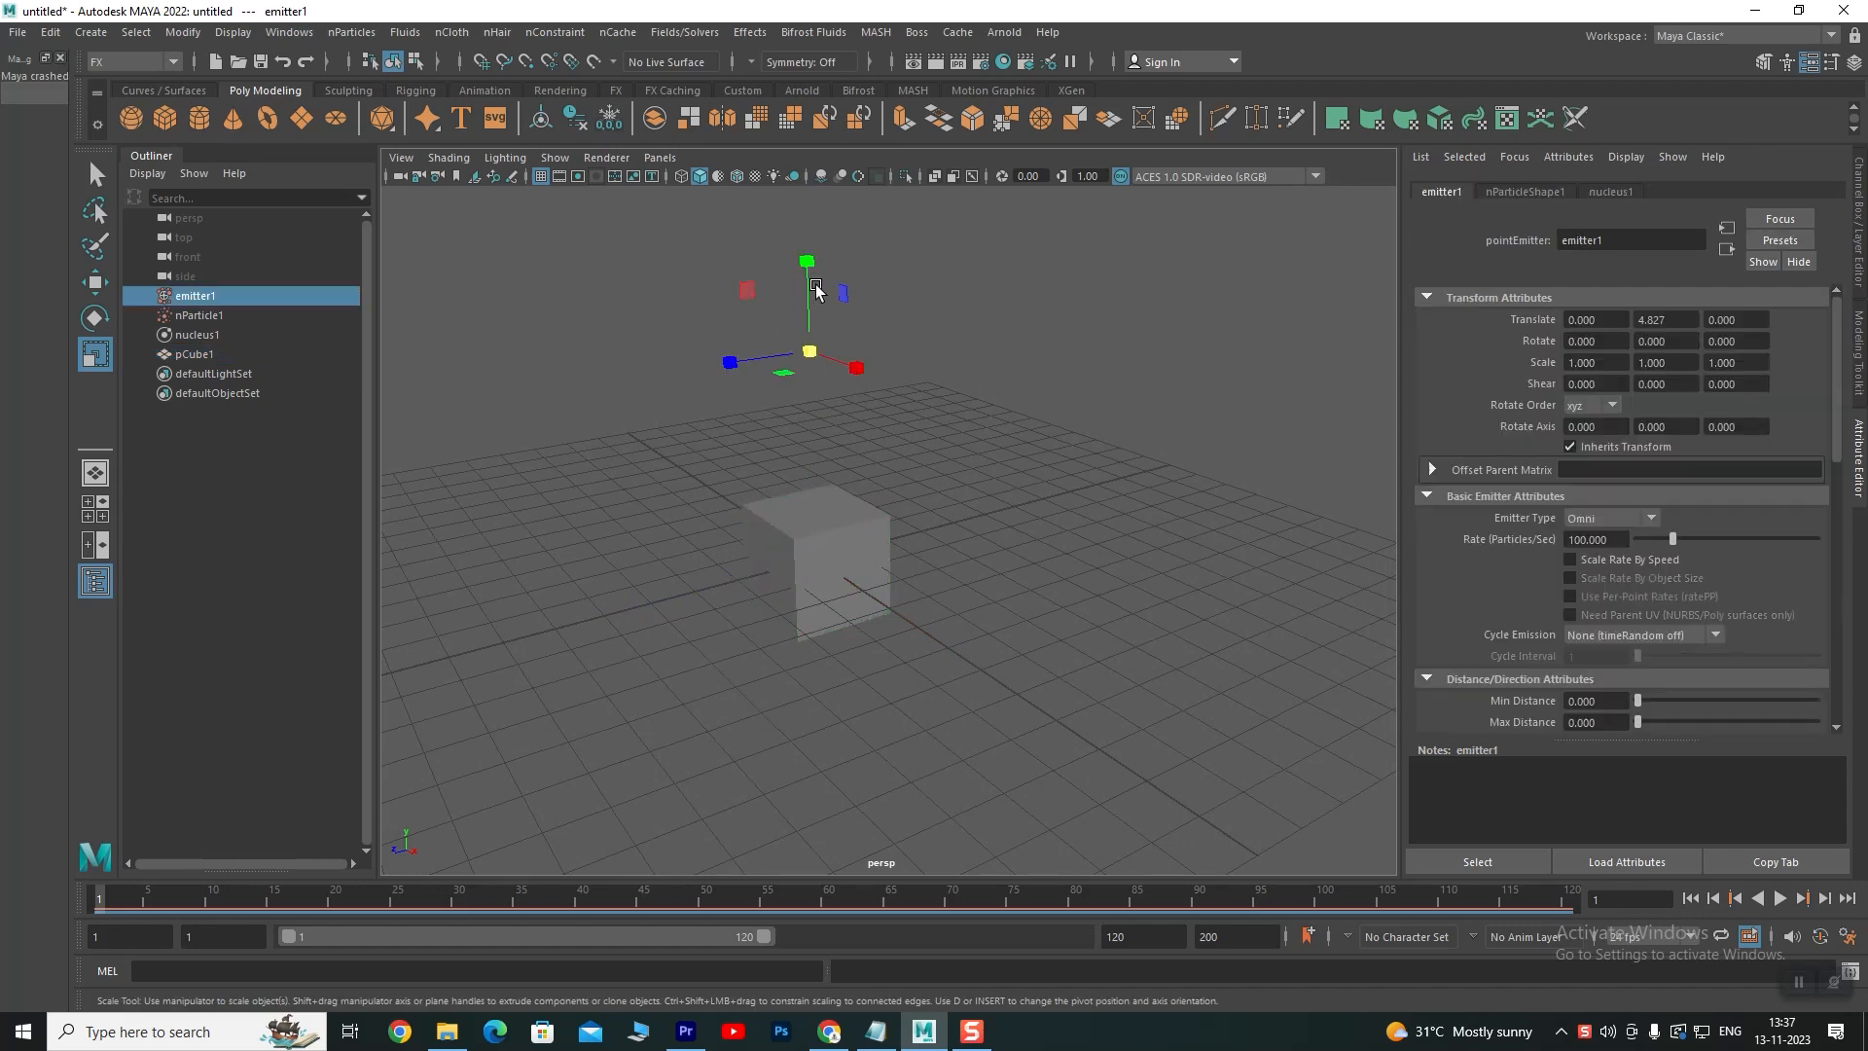
{"action": "key", "text": "w"}
{"action": "left_click_drag", "start_coordinate": [815, 290], "coordinate": [816, 220]}
Set the nParticle's Particle Render Type to Spheres in its shading attributes
{"action": "left_click", "coordinate": [1555, 193]}
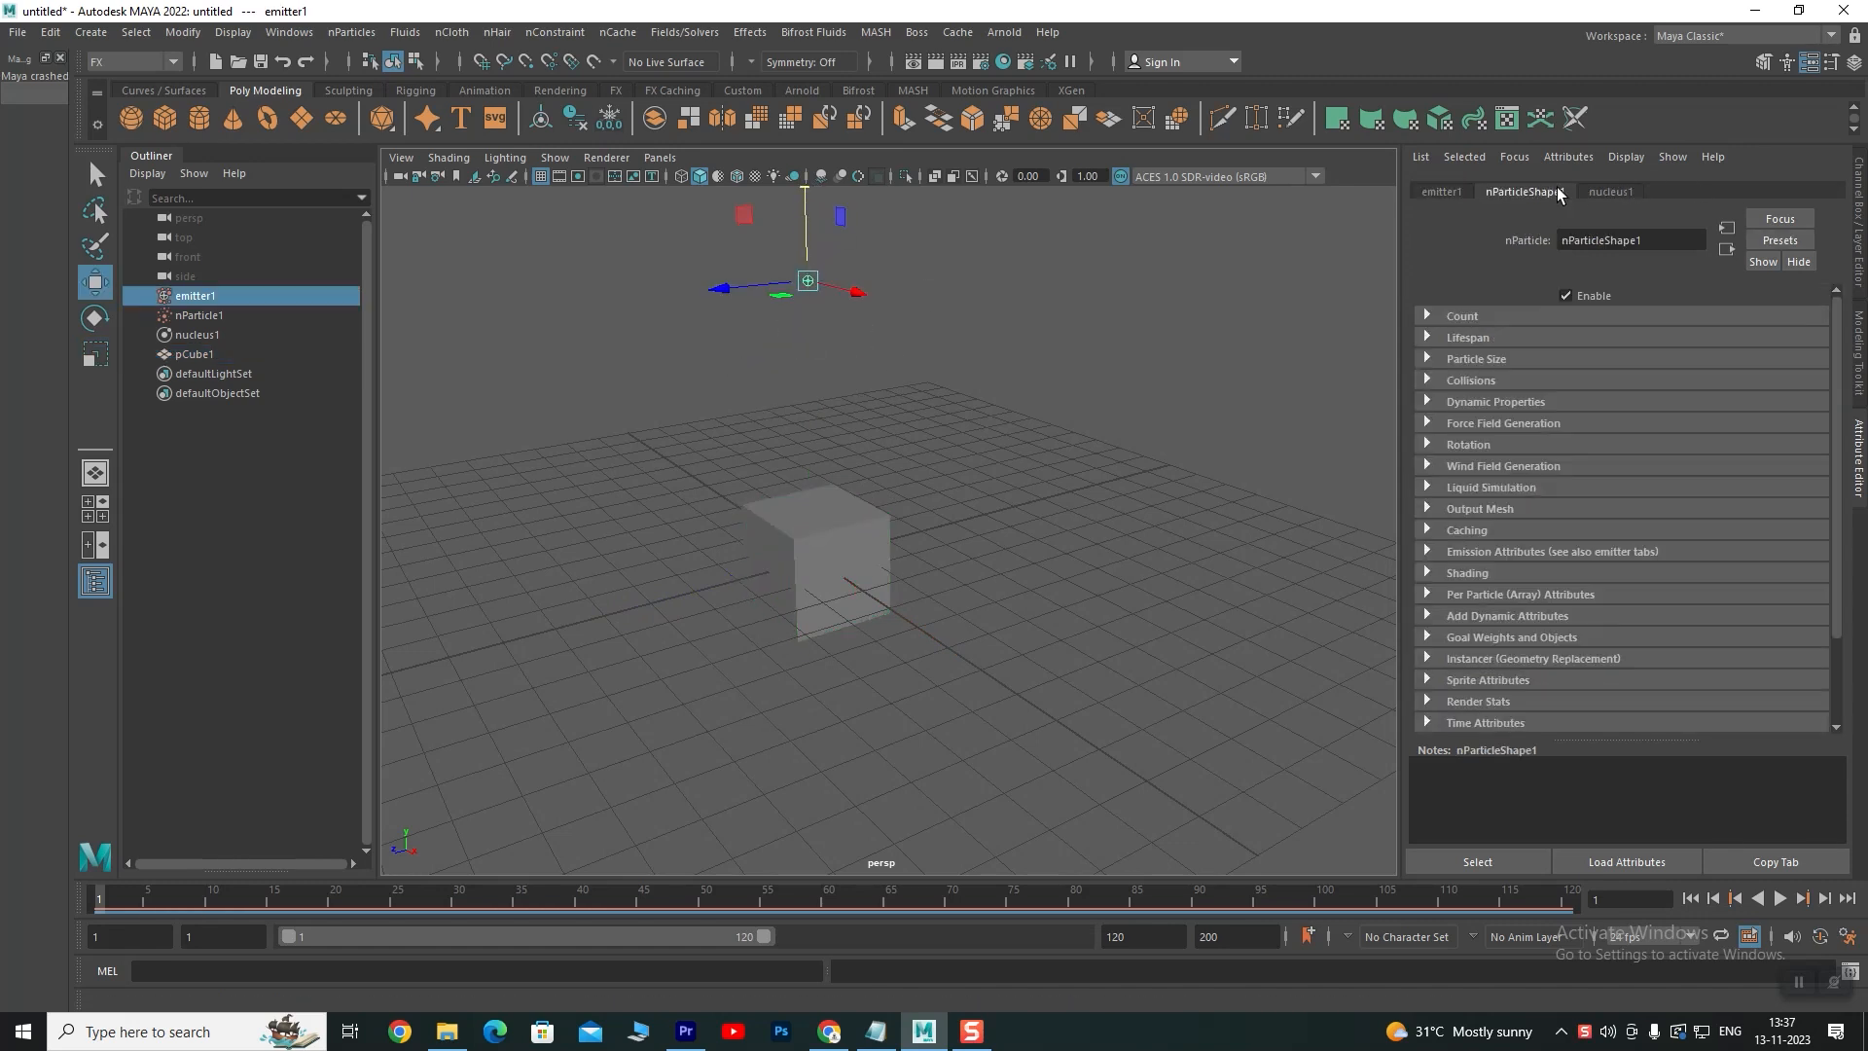
{"action": "left_click", "coordinate": [1434, 574]}
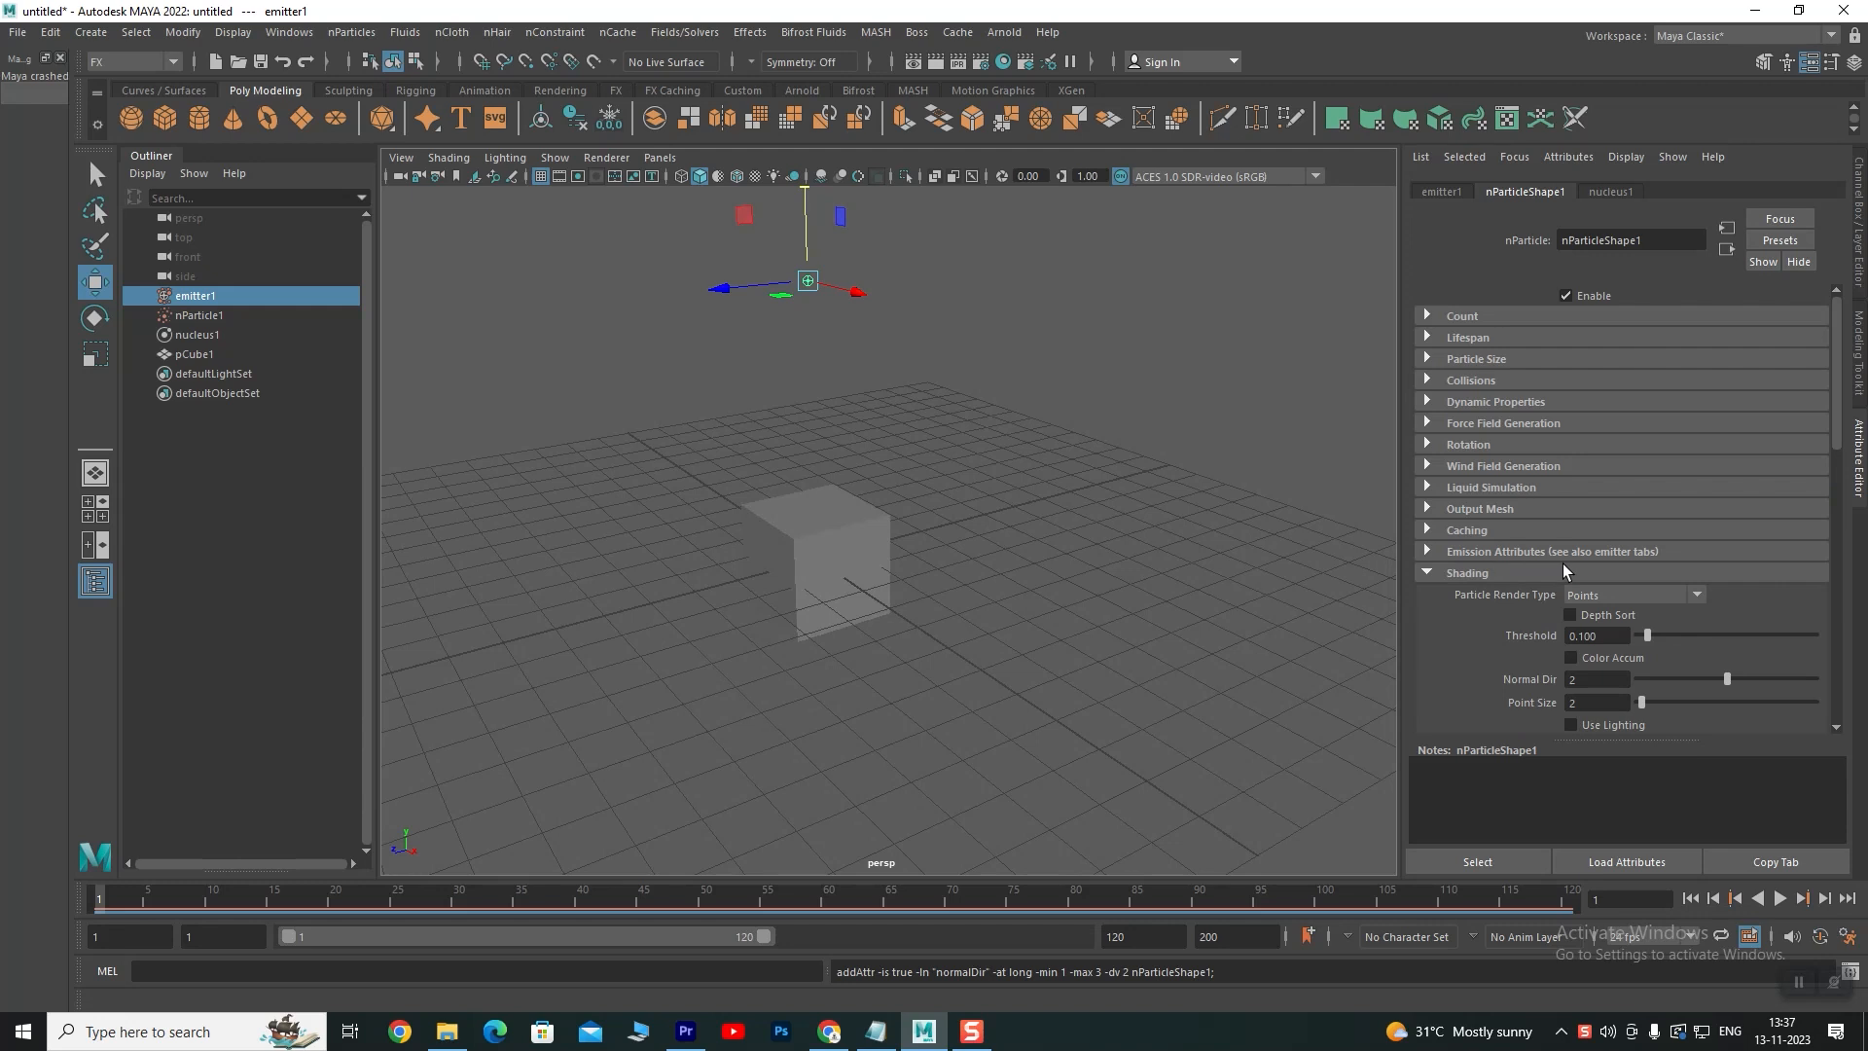
{"action": "left_click", "coordinate": [1600, 596]}
{"action": "left_click", "coordinate": [1600, 695]}
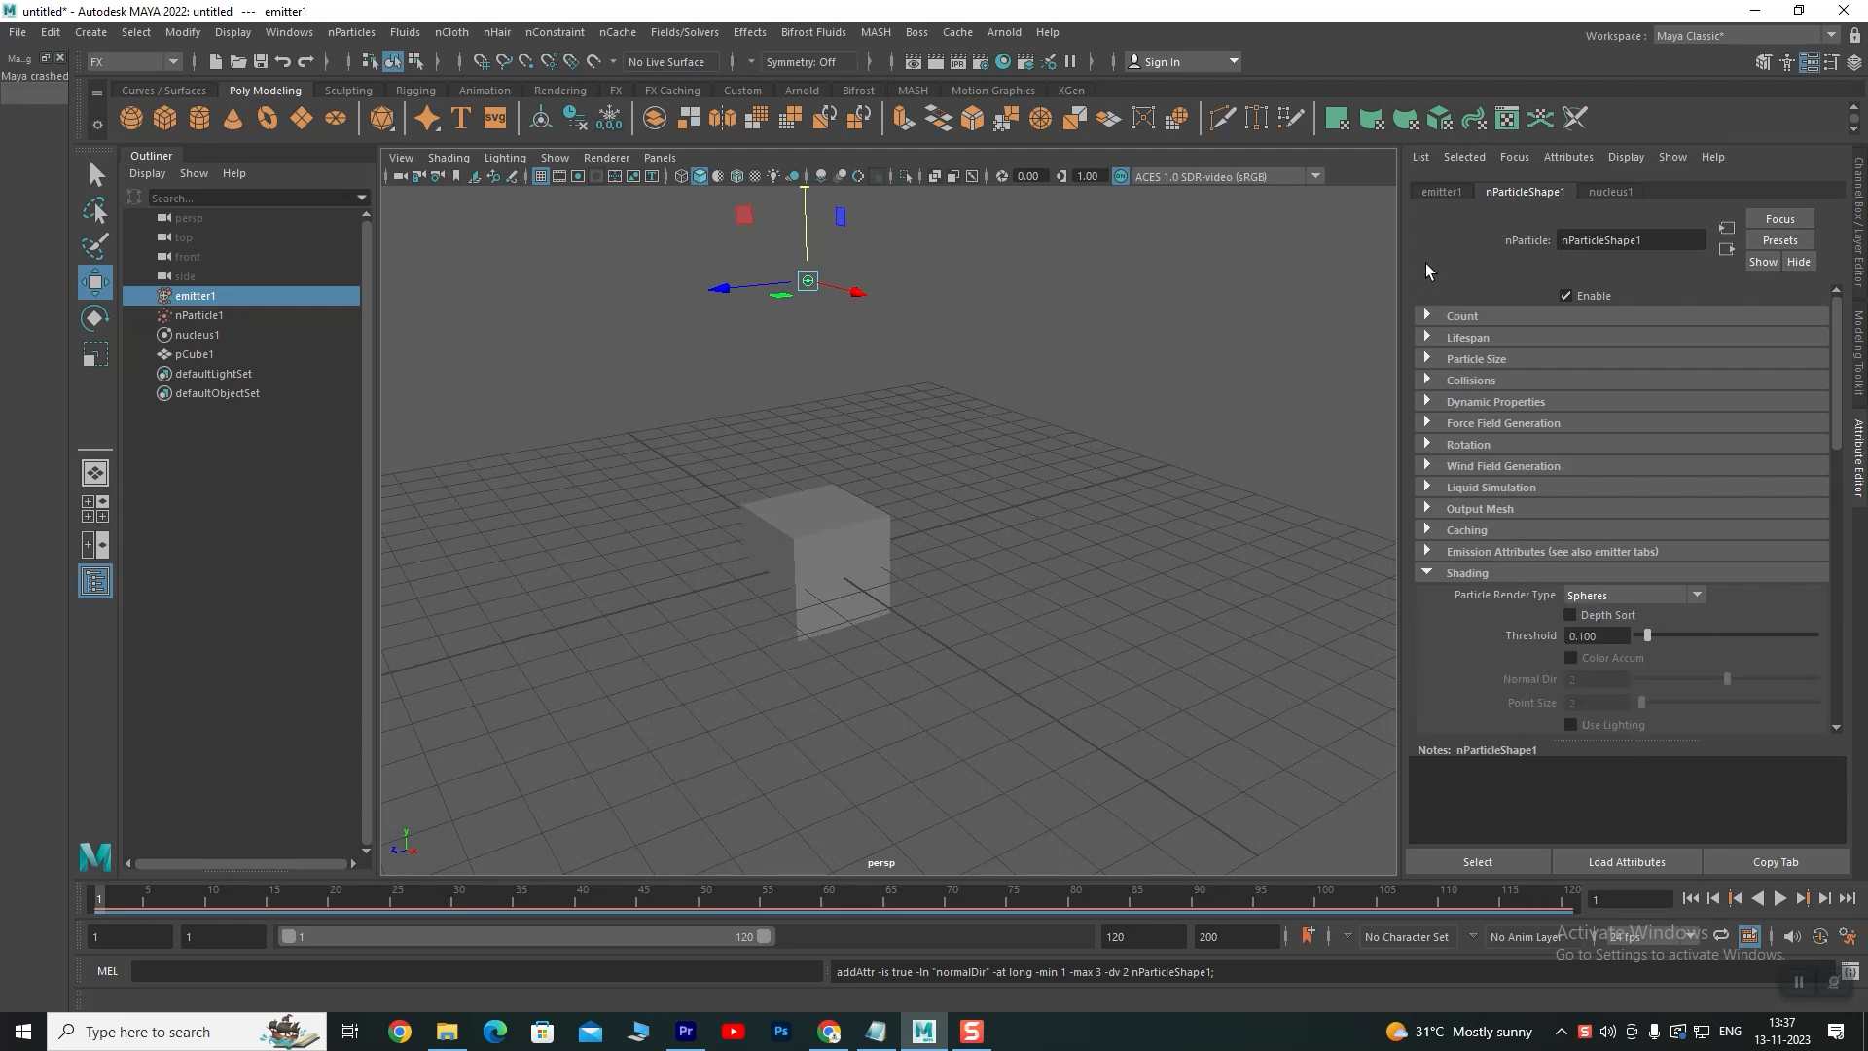
Set the emitter's rate to 1000 particles per second and enable Self Collide for the nParticle
{"action": "left_click", "coordinate": [1440, 193]}
{"action": "left_click", "coordinate": [1614, 543]}
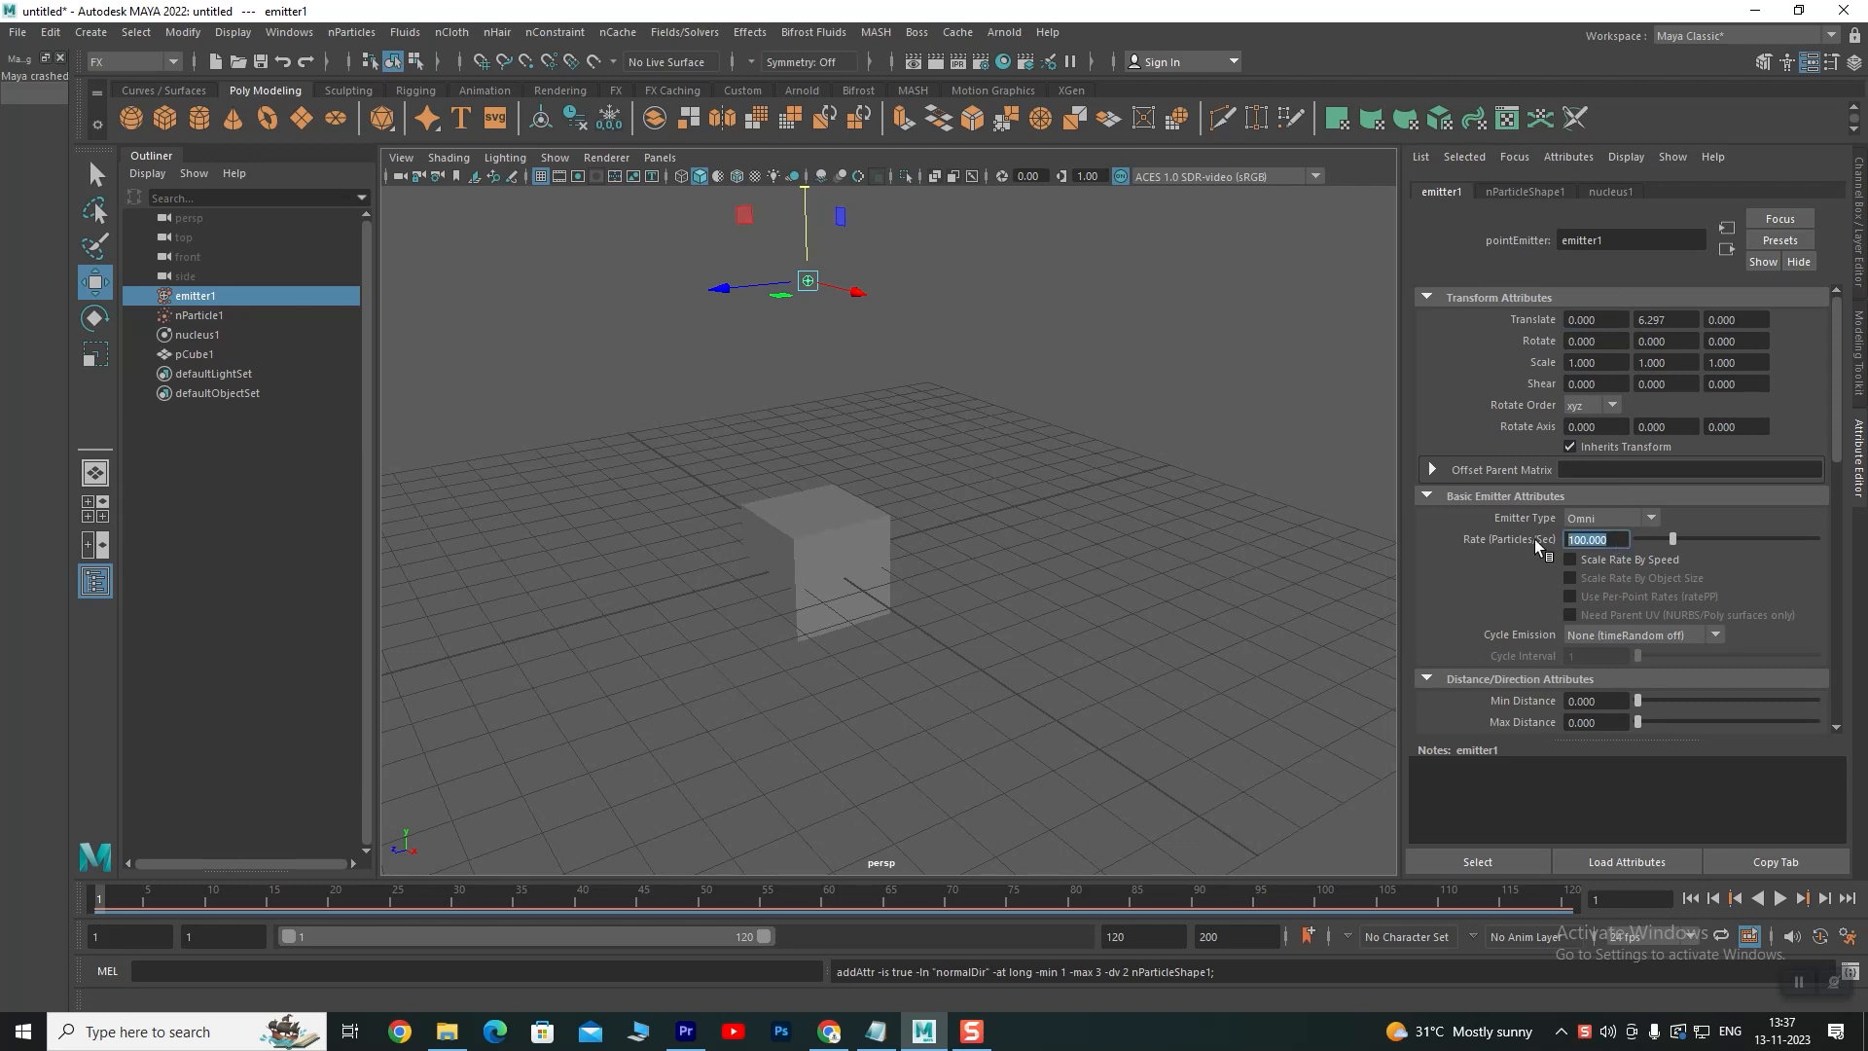
{"action": "type", "text": "1000"}
{"action": "key", "text": "Return"}
{"action": "left_click", "coordinate": [1513, 193]}
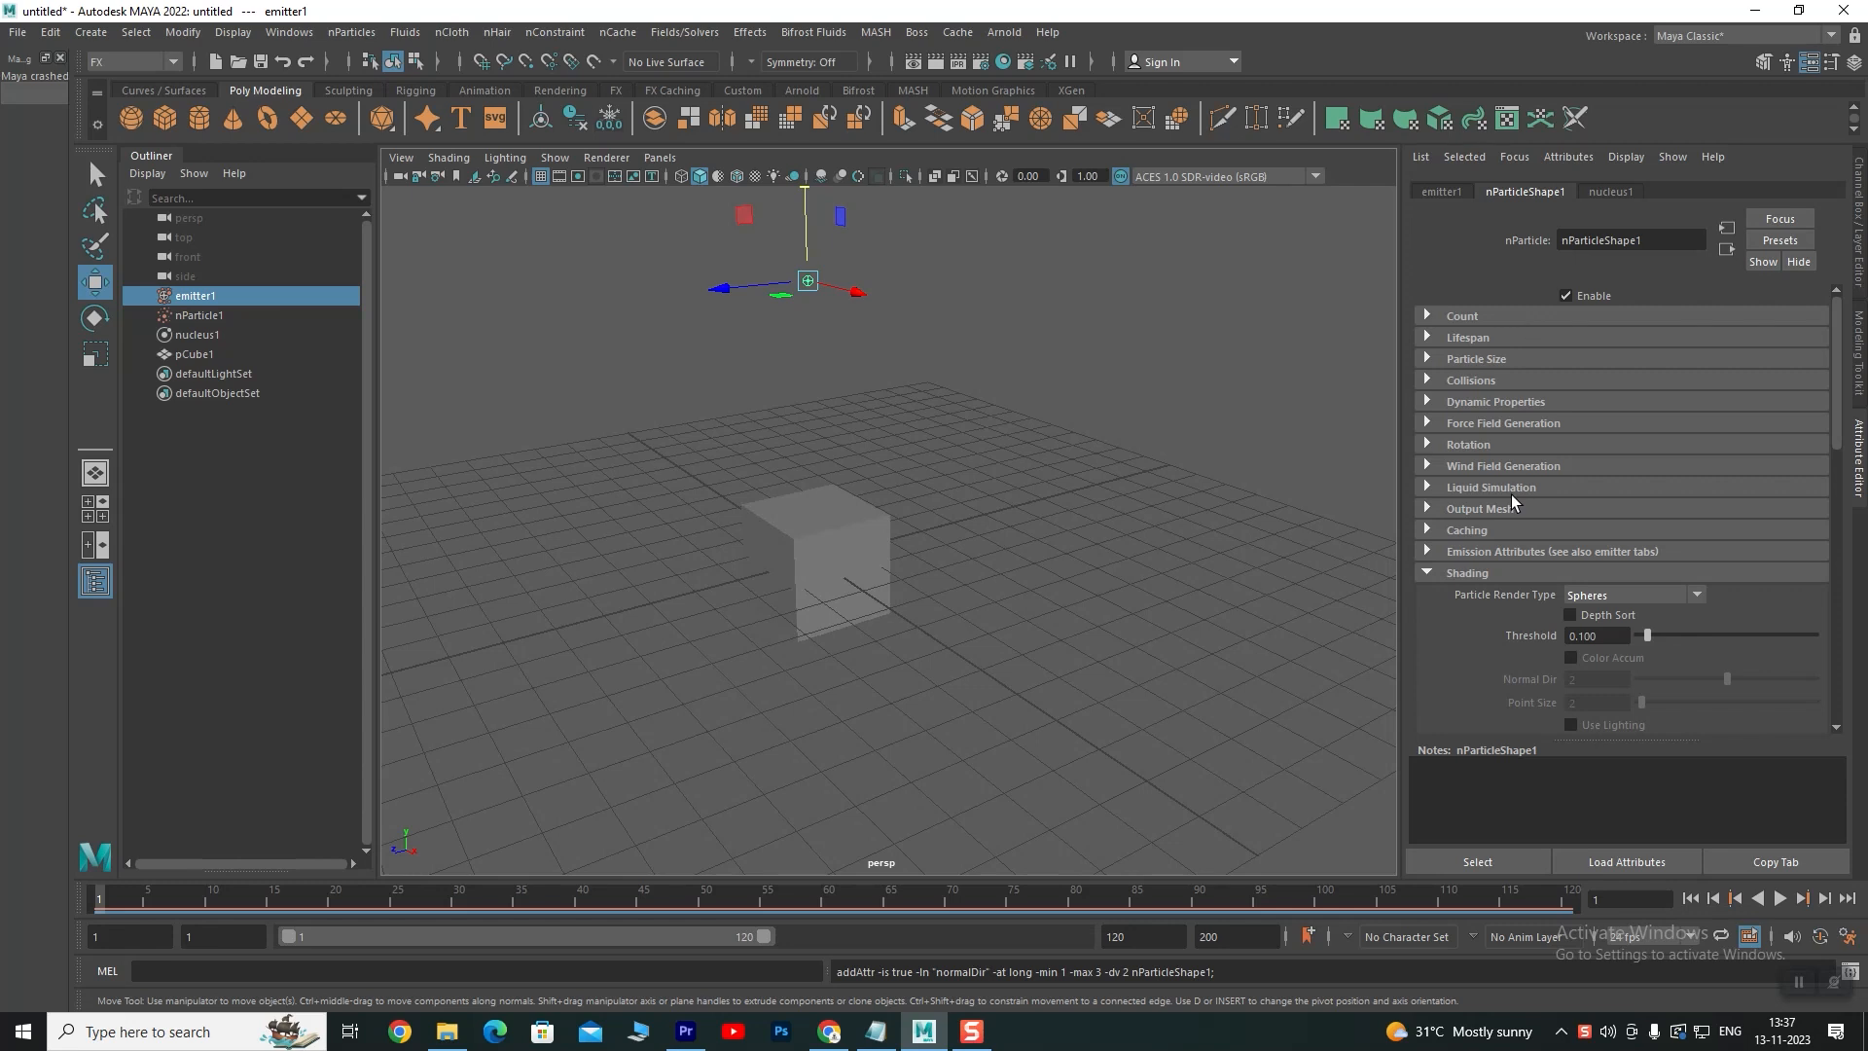
{"action": "left_click", "coordinate": [1427, 380]}
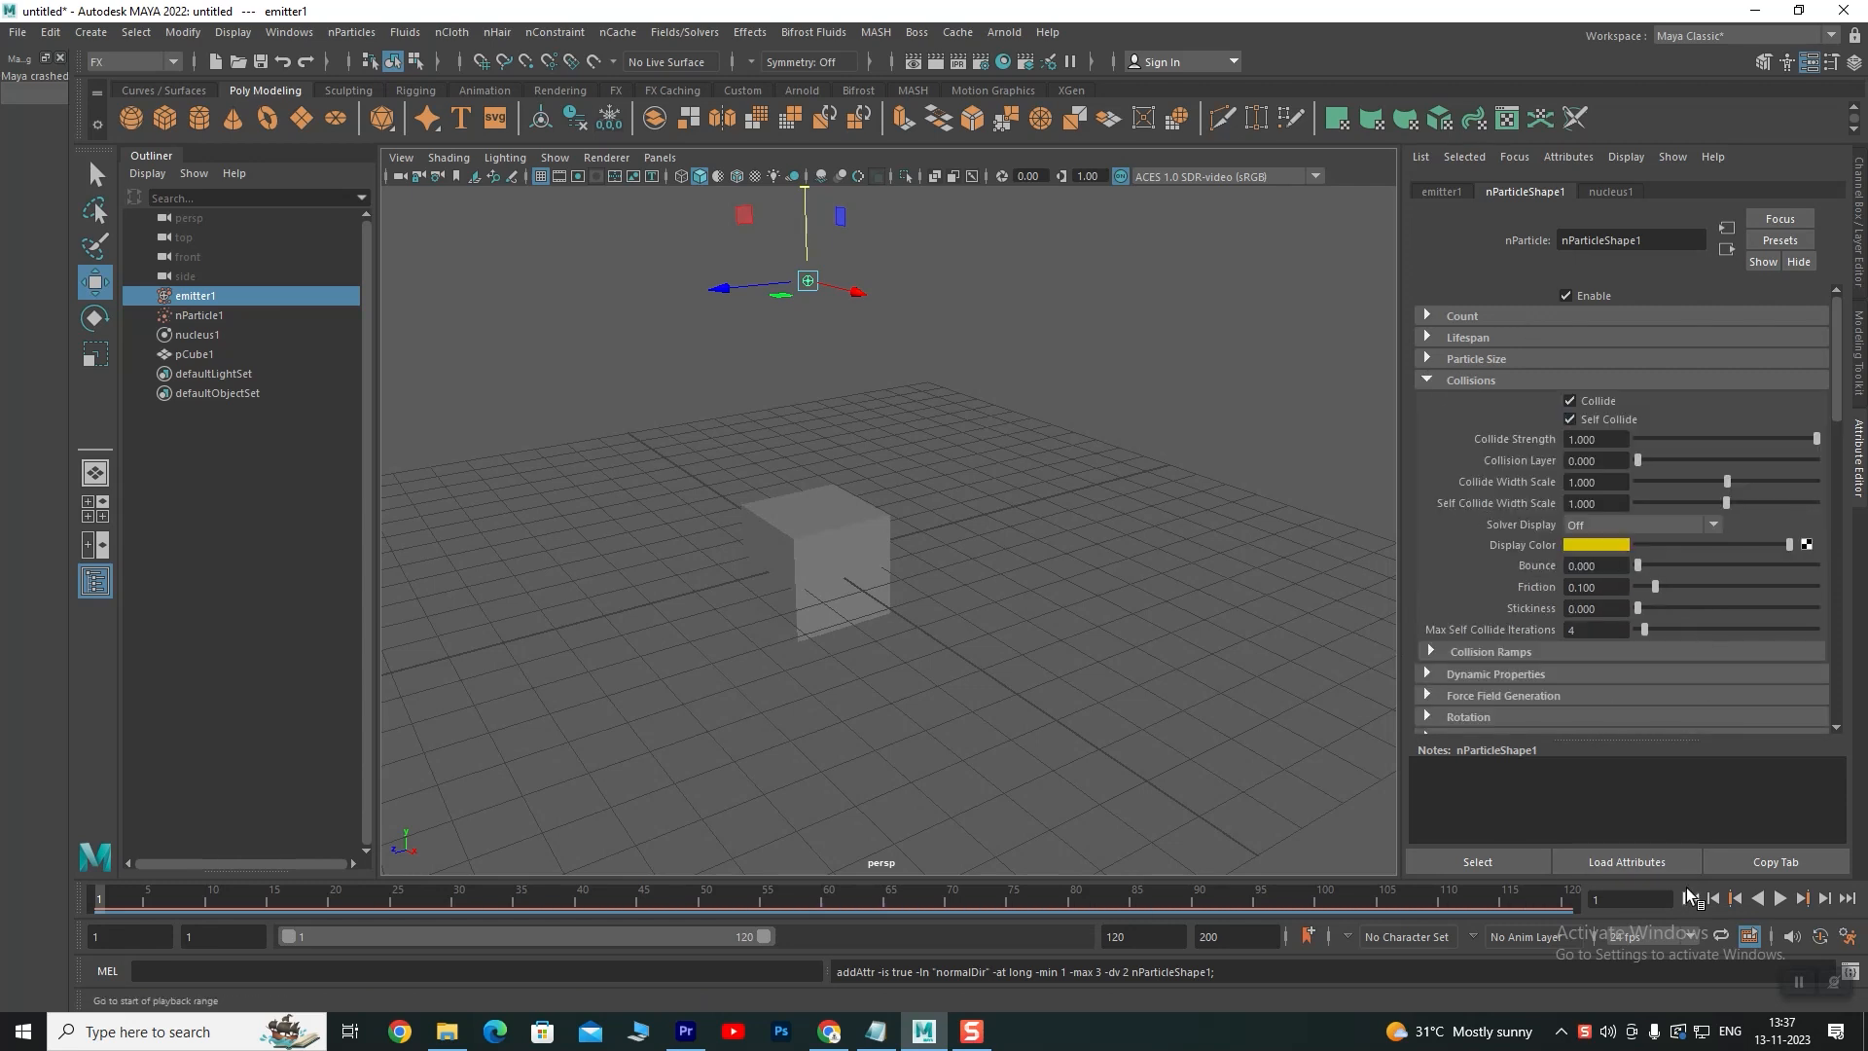
Make the cube a passive collider
{"action": "left_click_drag", "start_coordinate": [876, 418], "coordinate": [820, 557]}
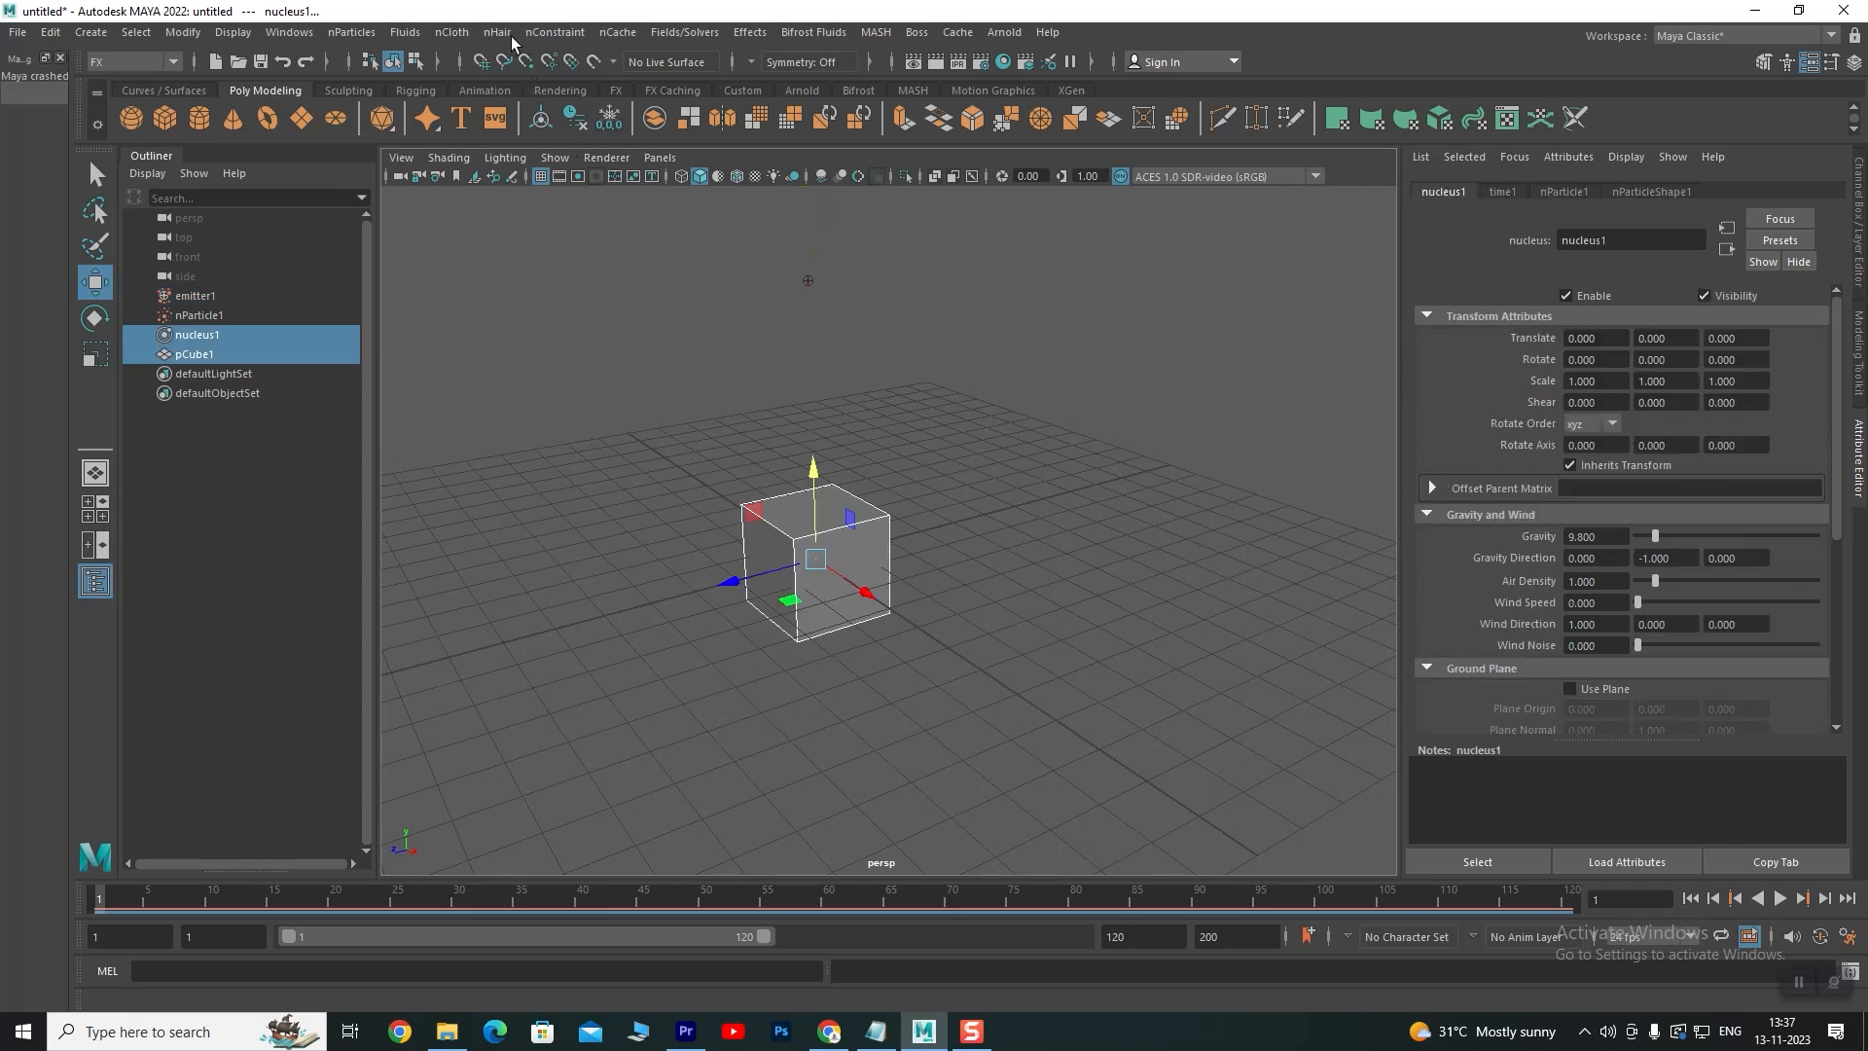
{"action": "left_click", "coordinate": [452, 32]}
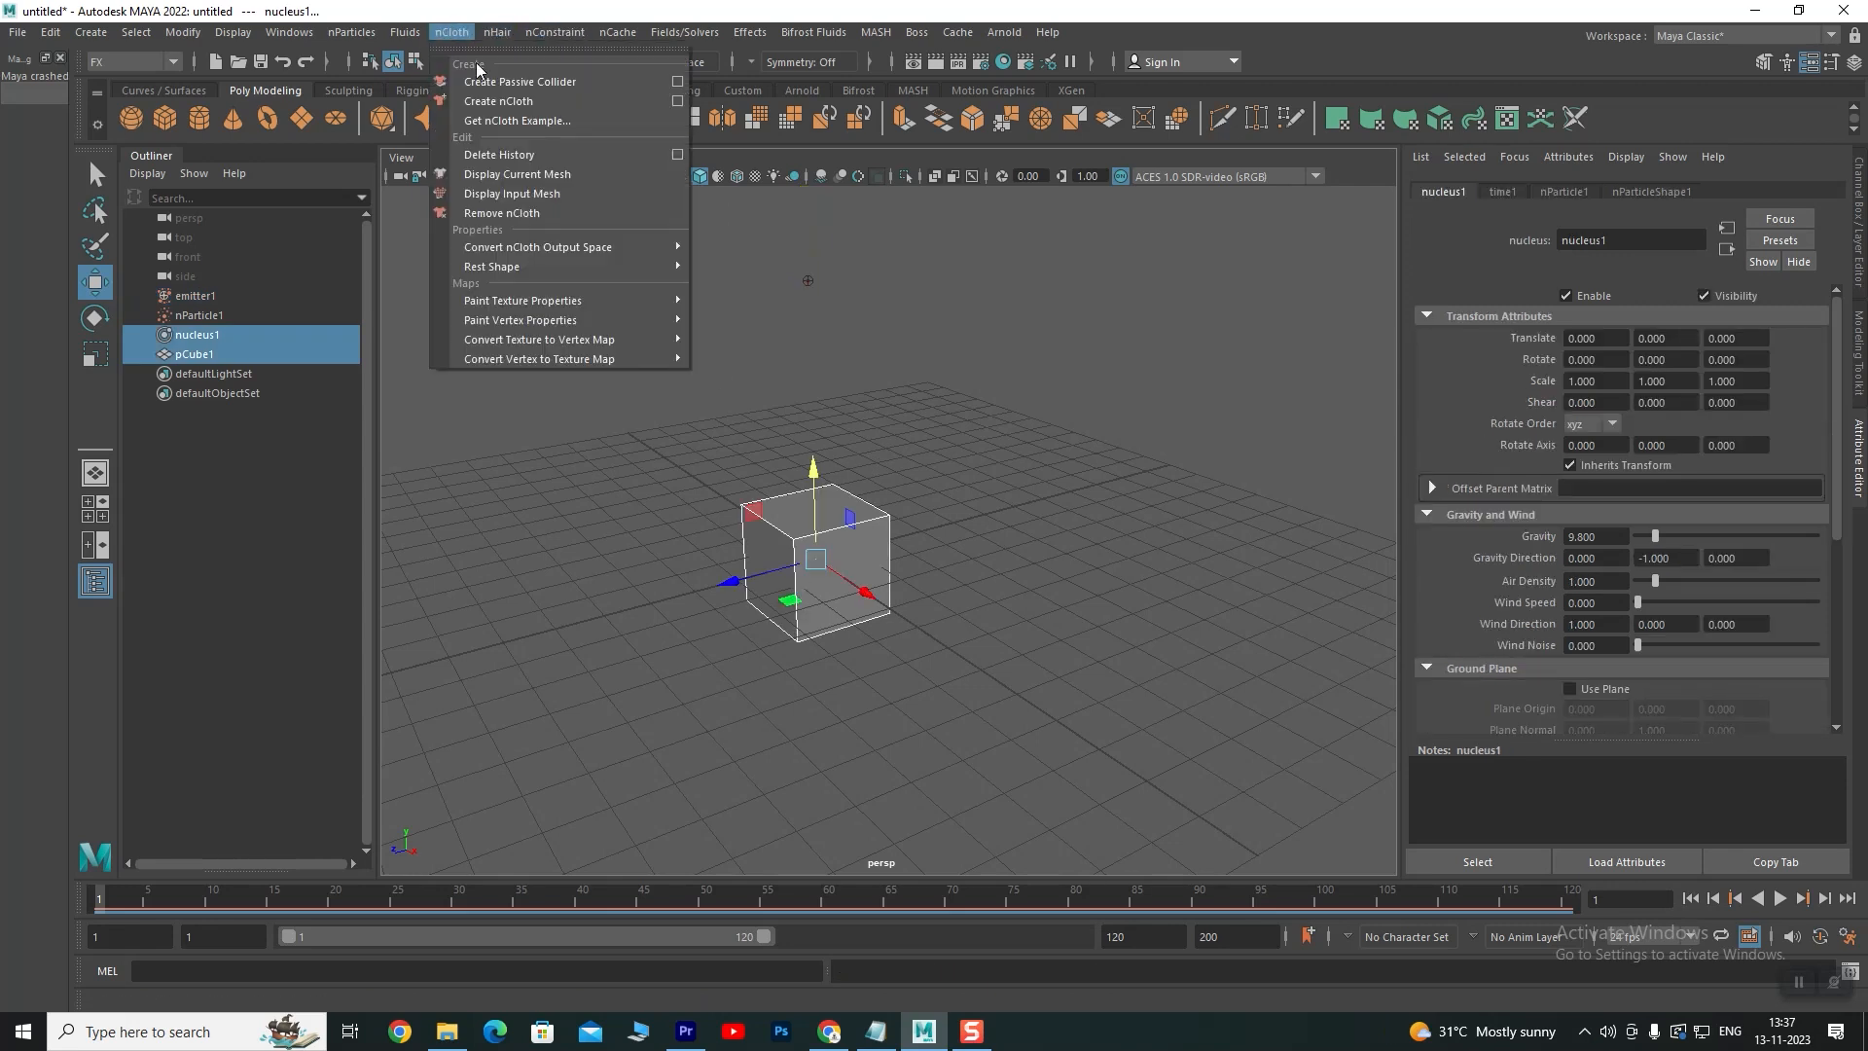
{"action": "left_click", "coordinate": [530, 83]}
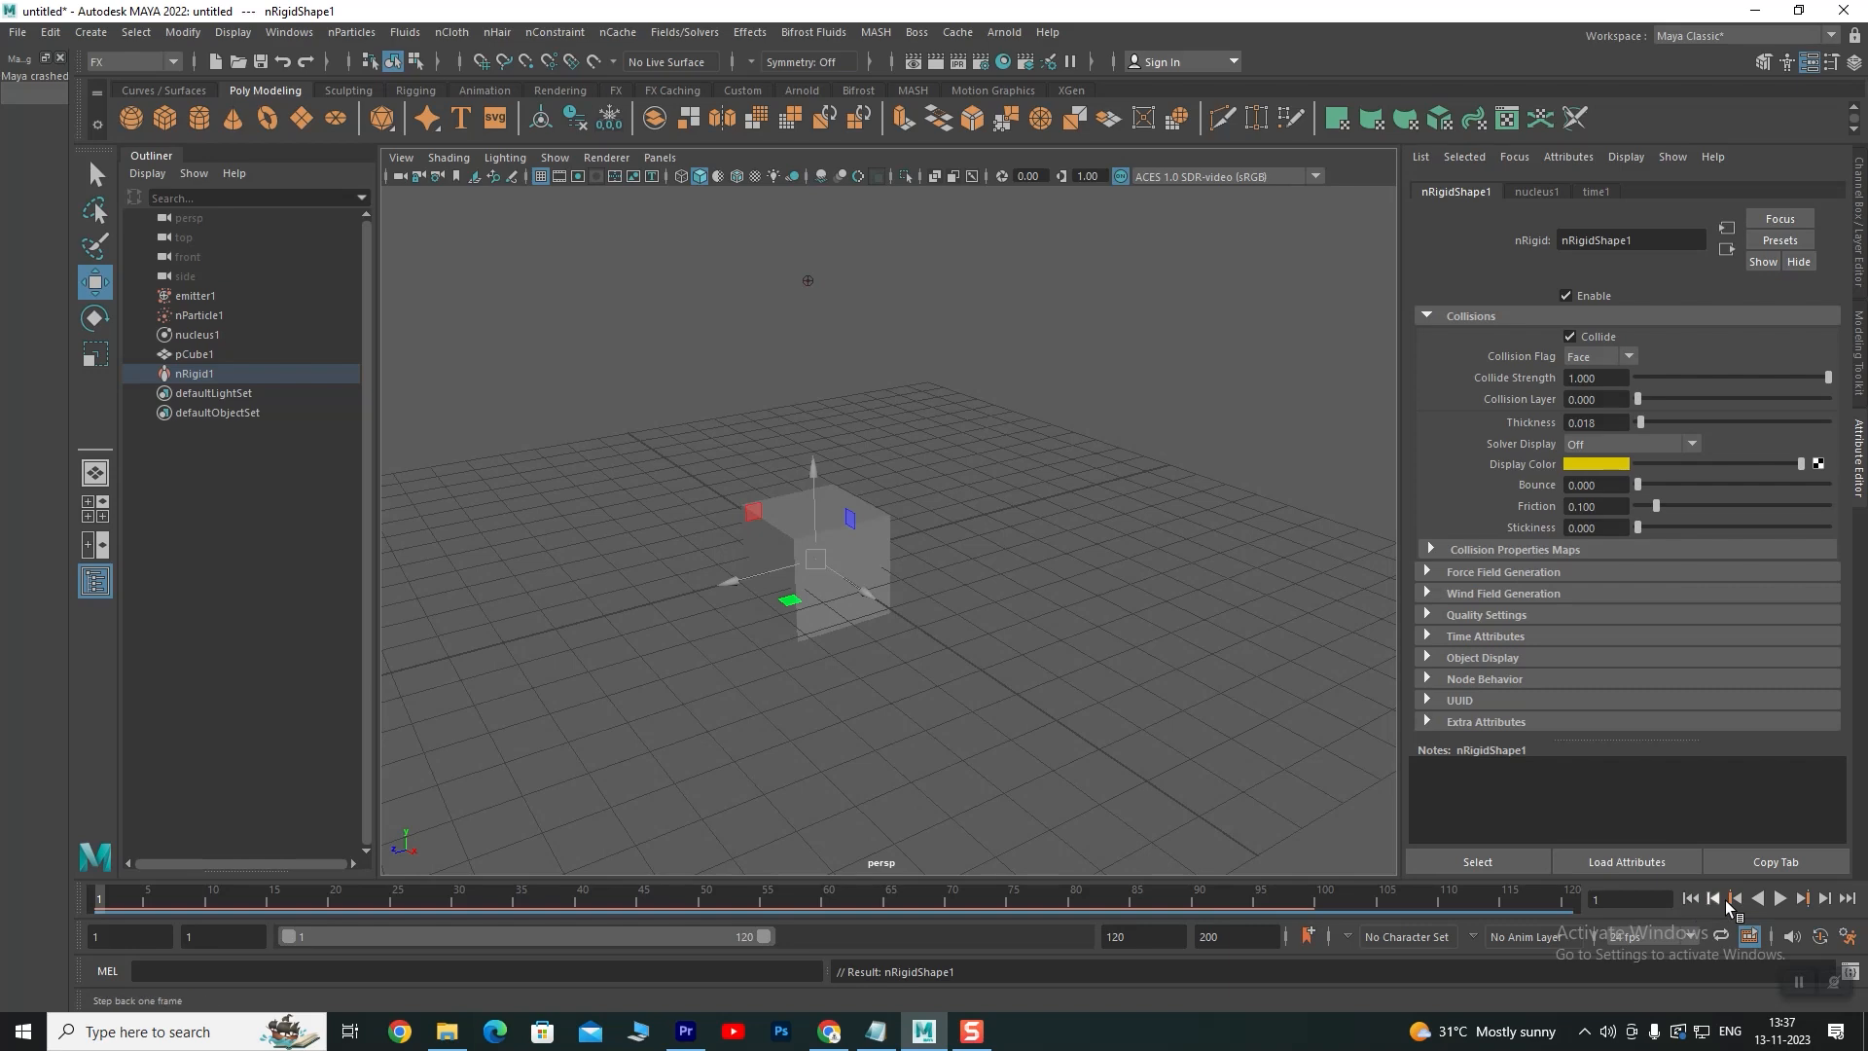
Play the simulation, examine how the particles fall over the cube, and rewind to frame 1
{"action": "left_click", "coordinate": [1781, 898]}
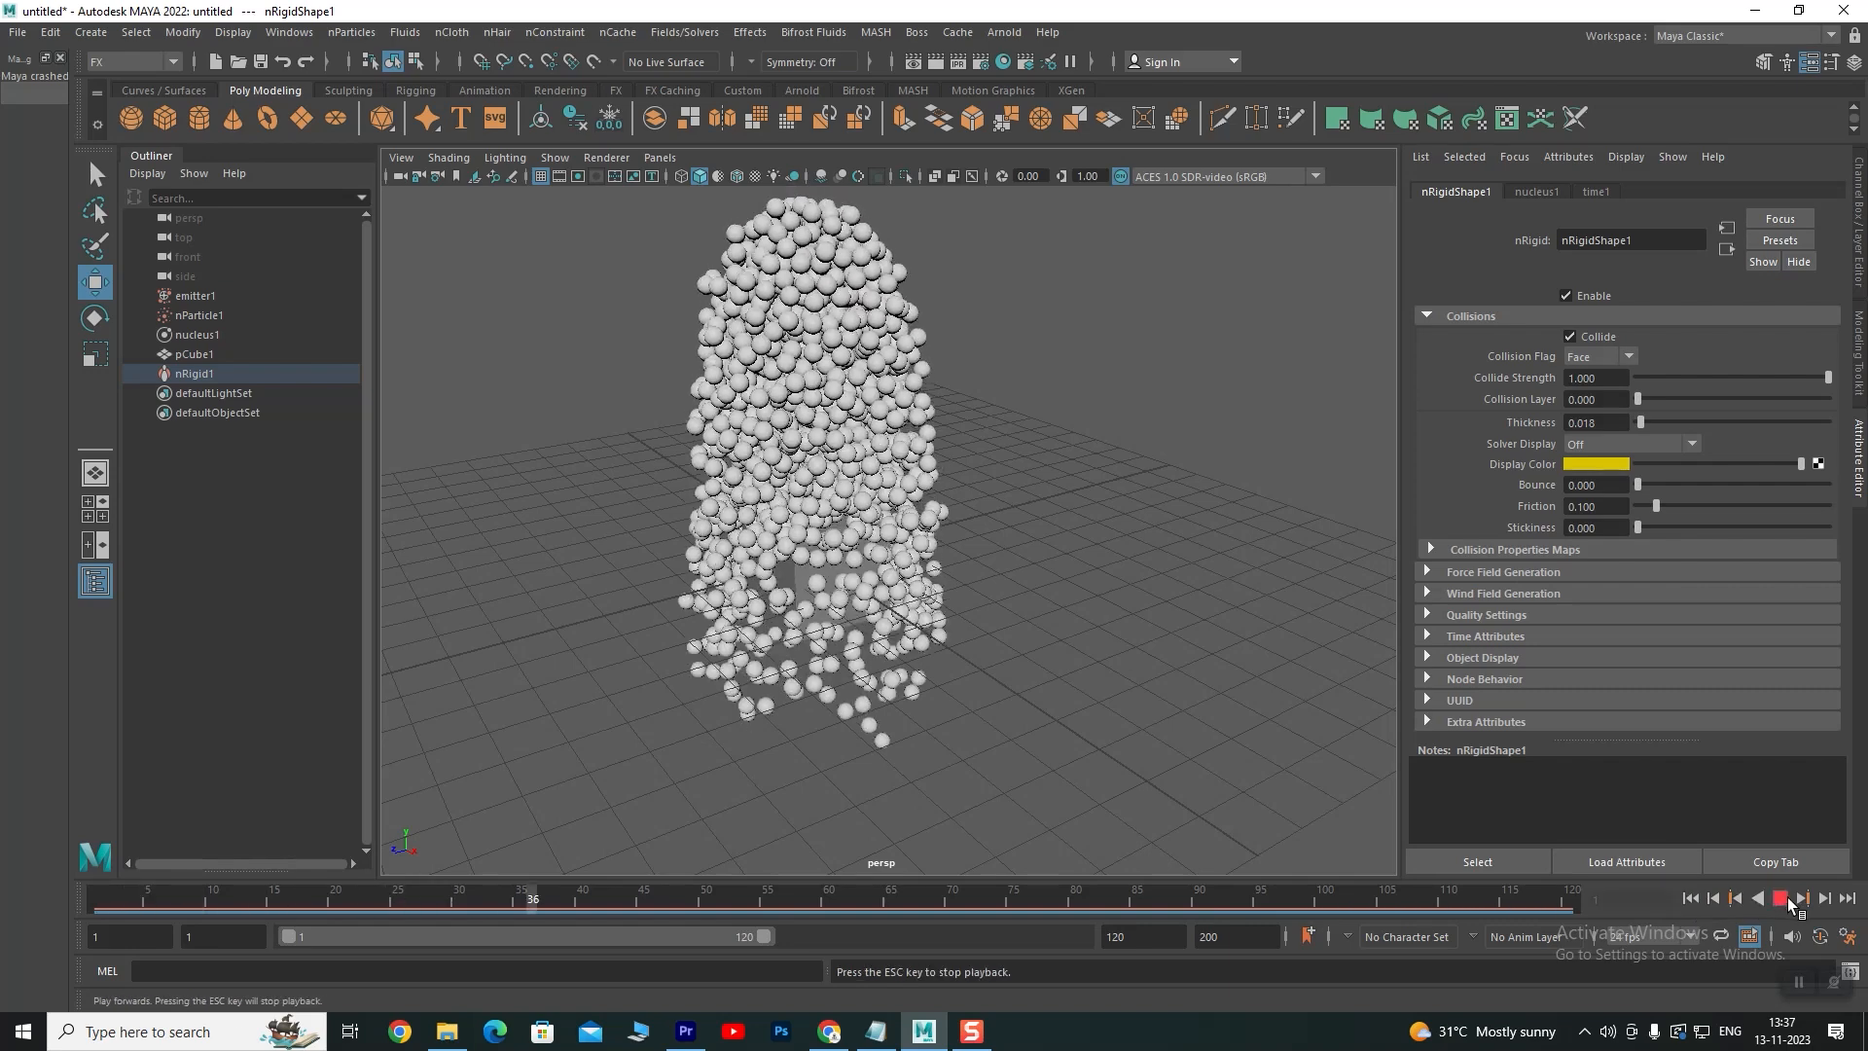
{"action": "left_click", "coordinate": [1784, 898]}
{"action": "left_click_drag", "start_coordinate": [650, 743], "coordinate": [855, 595], "text": "alt"}
{"action": "mouse_move", "coordinate": [855, 595]}
{"action": "right_mouse_down", "text": "alt"}
{"action": "mouse_move", "coordinate": [967, 600]}
{"action": "mouse_move", "coordinate": [822, 579]}
{"action": "right_mouse_up", "text": "alt"}
{"action": "left_click_drag", "start_coordinate": [822, 579], "coordinate": [846, 584], "text": "alt"}
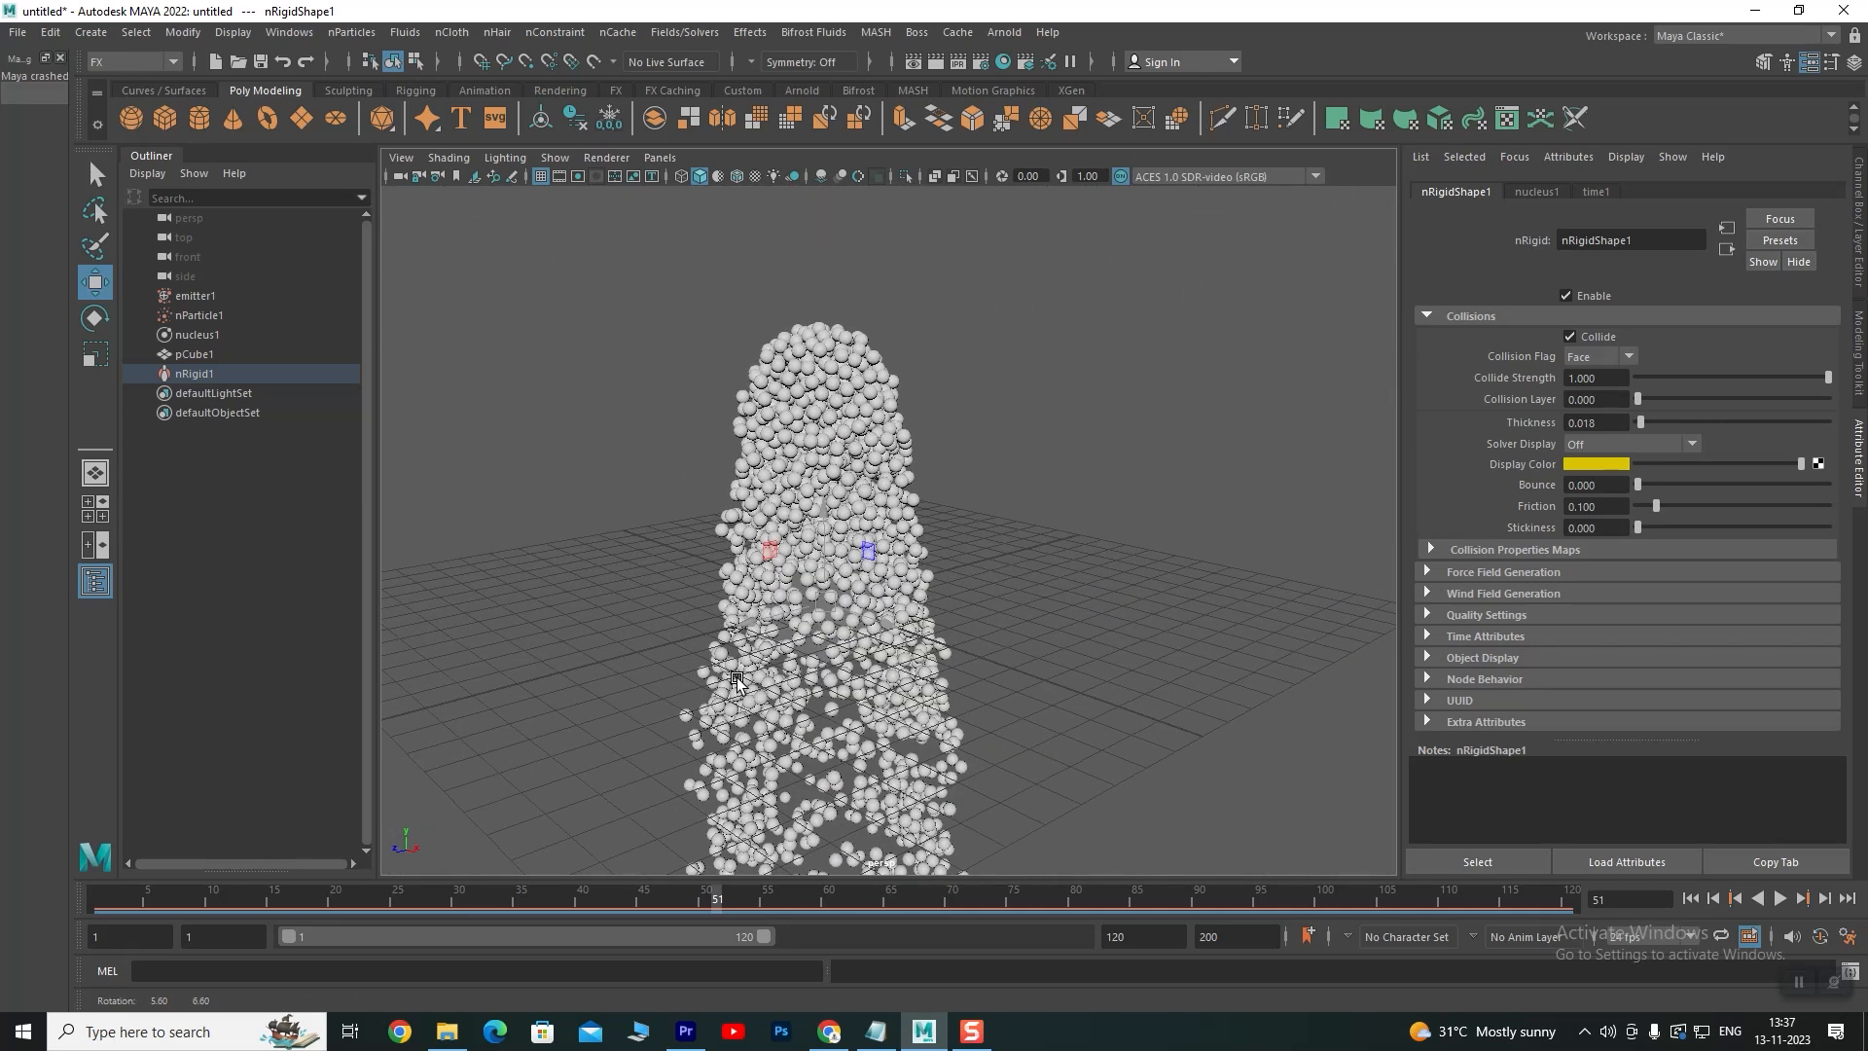
{"action": "left_click", "coordinate": [1690, 898]}
Scale the cube along X and Z into a wide, flat slab covering much of the grid
{"action": "left_click", "coordinate": [861, 590]}
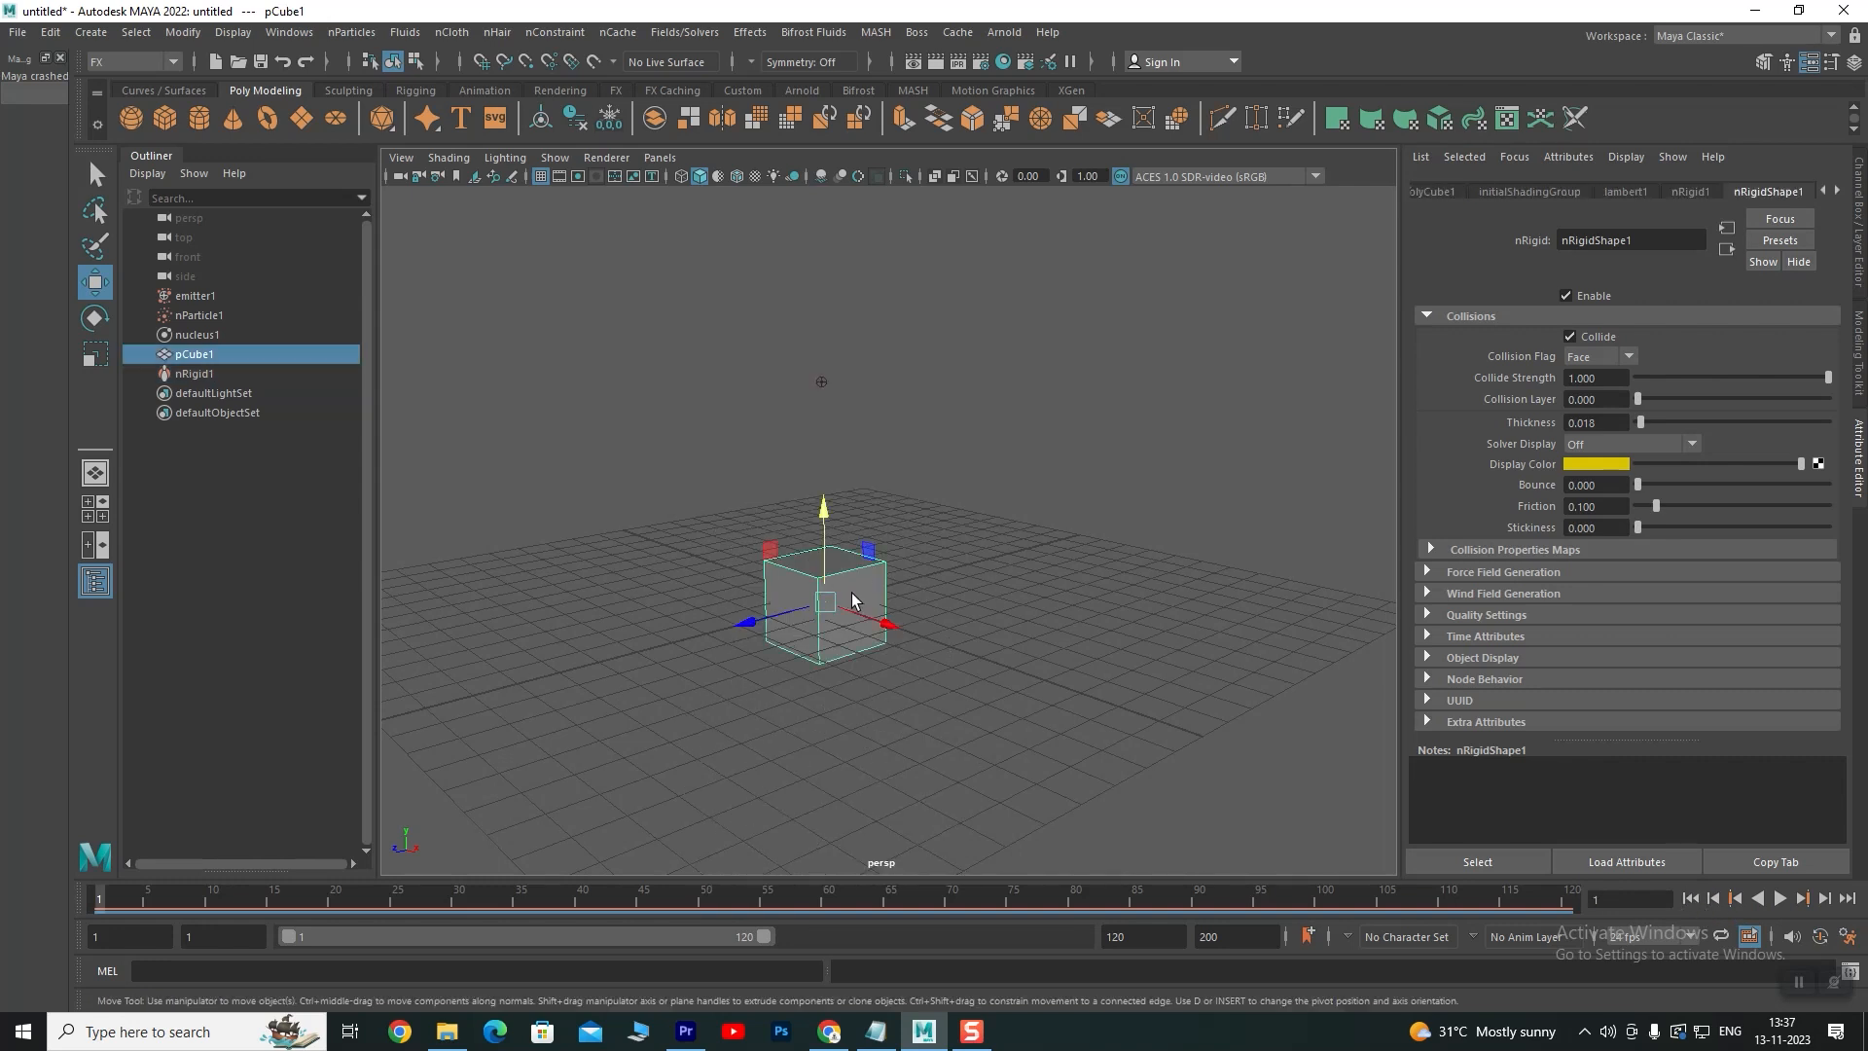
{"action": "key", "text": "r"}
{"action": "left_click_drag", "start_coordinate": [886, 630], "coordinate": [1119, 706]}
{"action": "left_click_drag", "start_coordinate": [757, 624], "coordinate": [1021, 691]}
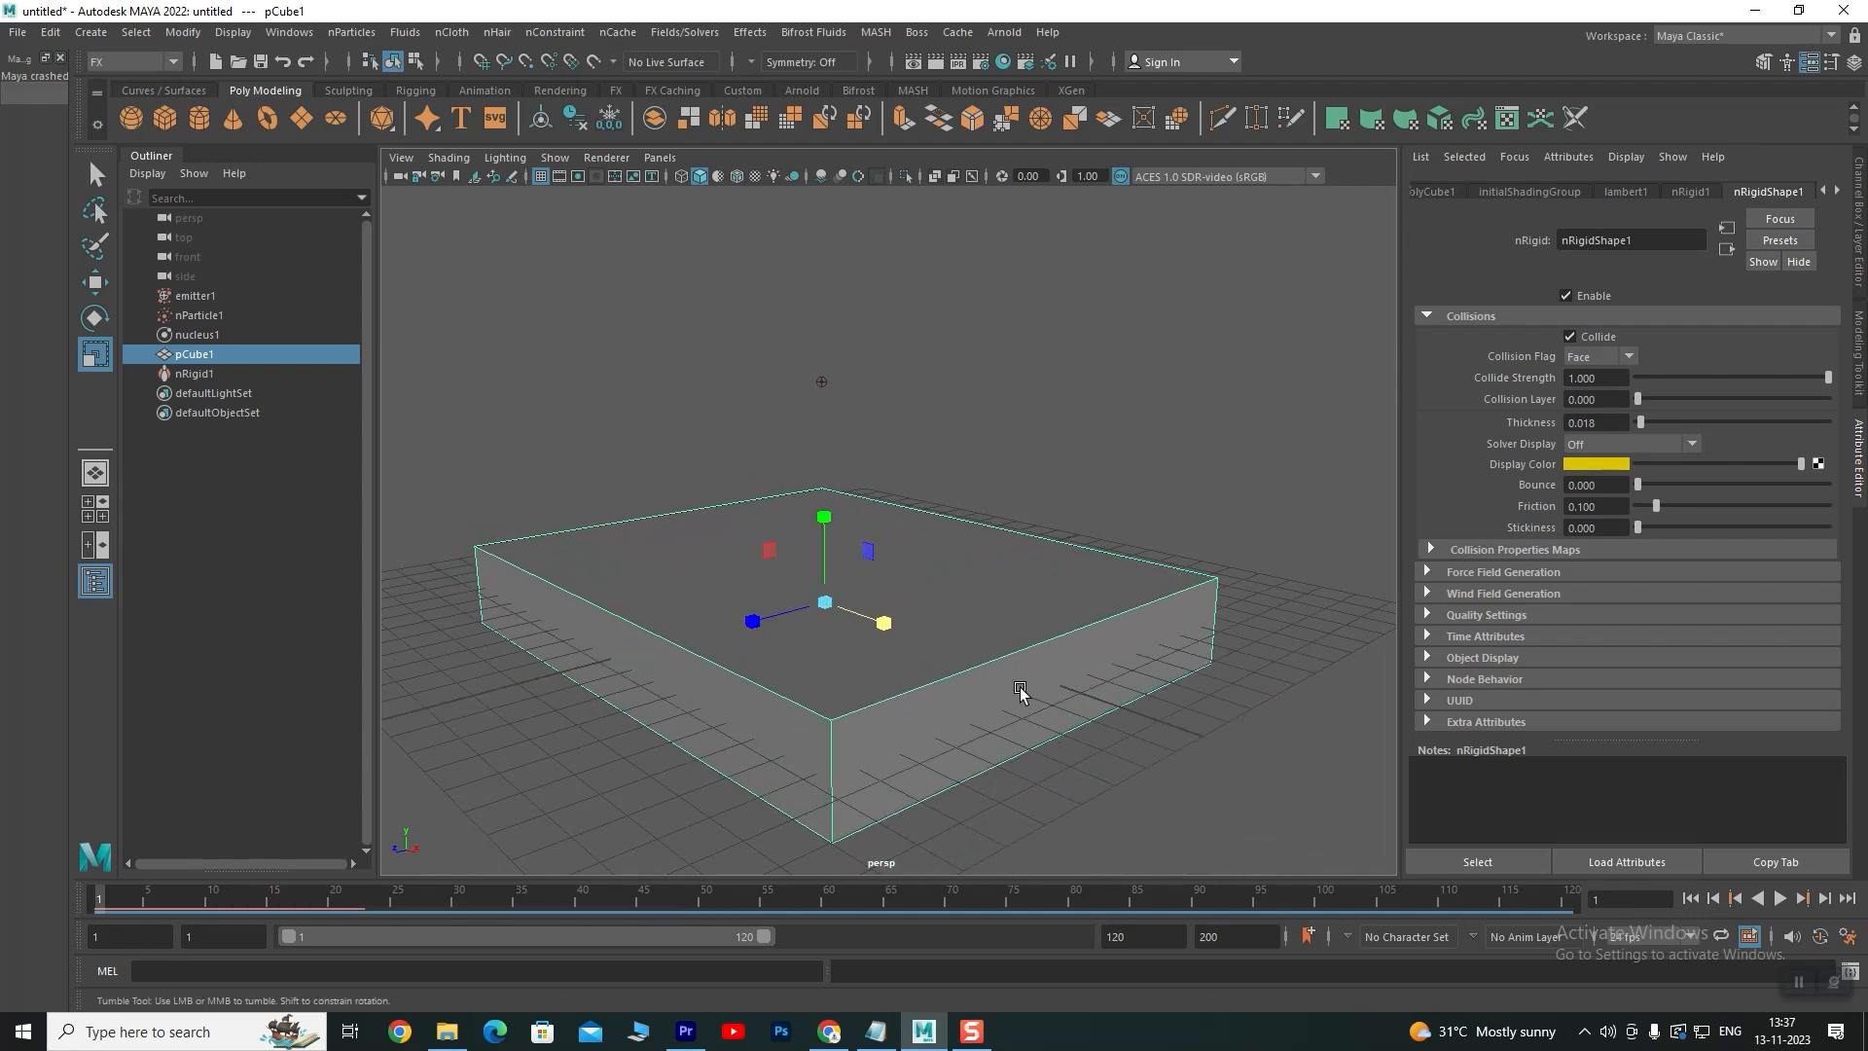
Play the simulation with the whole slab in view and examine how the particles spread over its top
{"action": "scroll", "coordinate": [1020, 630], "scroll_direction": "down", "scroll_amount": 6}
{"action": "left_click_drag", "start_coordinate": [900, 652], "coordinate": [950, 668], "text": "alt"}
{"action": "scroll", "coordinate": [867, 534], "scroll_direction": "up", "scroll_amount": 5}
{"action": "middle_click_drag", "start_coordinate": [951, 572], "coordinate": [955, 613], "text": "alt"}
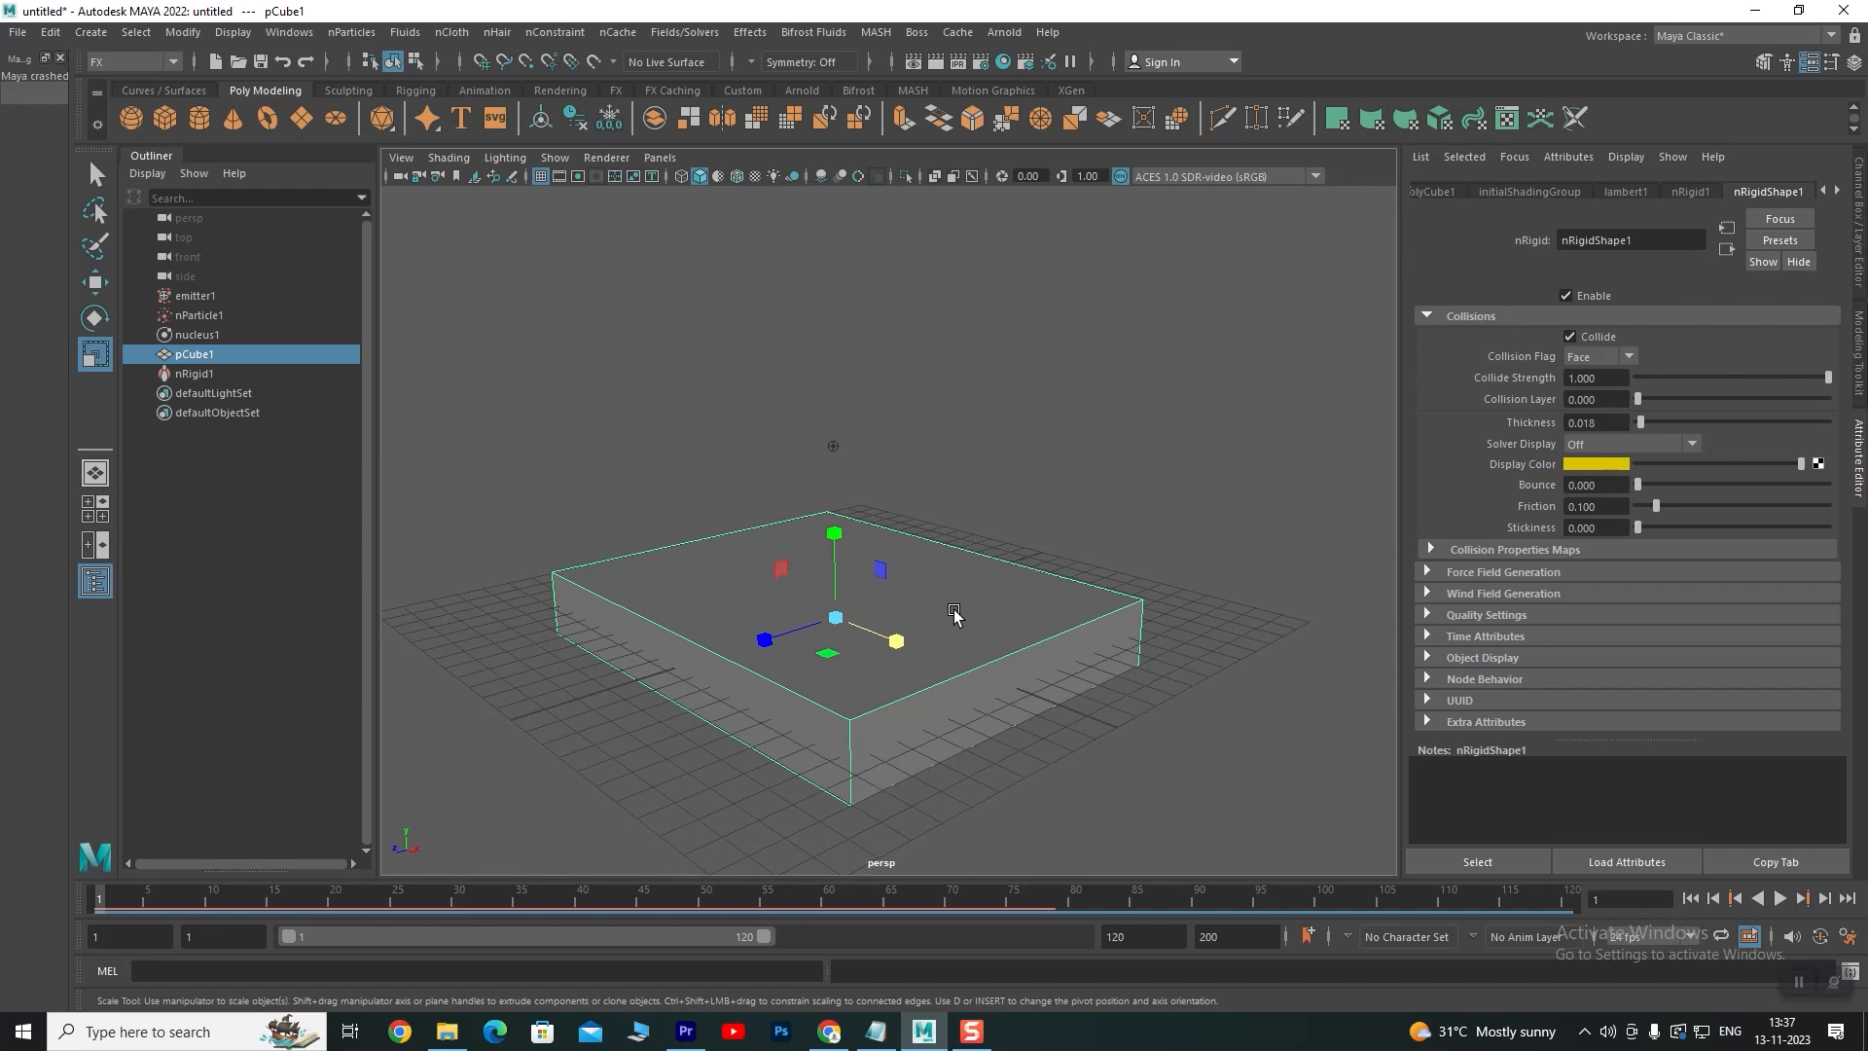
{"action": "scroll", "coordinate": [963, 599], "scroll_direction": "down", "scroll_amount": 2}
{"action": "left_click_drag", "start_coordinate": [888, 621], "coordinate": [888, 639], "text": "alt"}
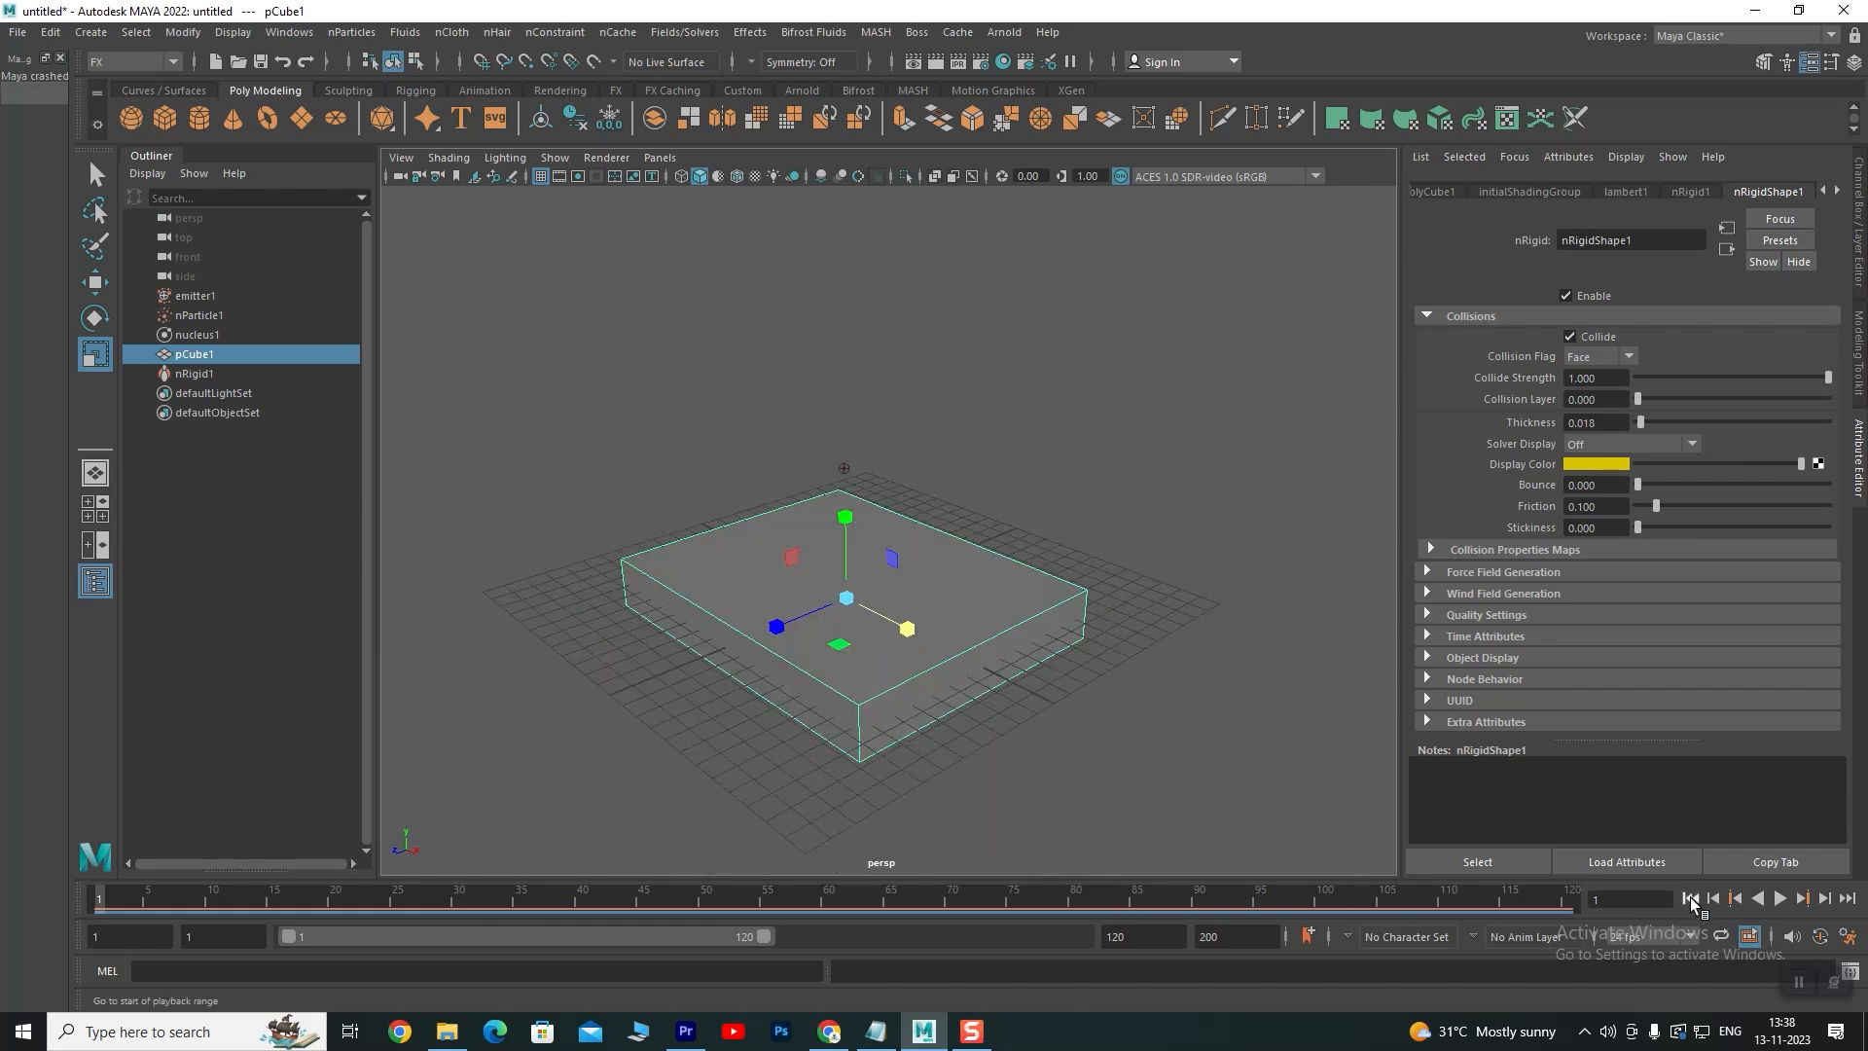
{"action": "left_click", "coordinate": [1780, 898]}
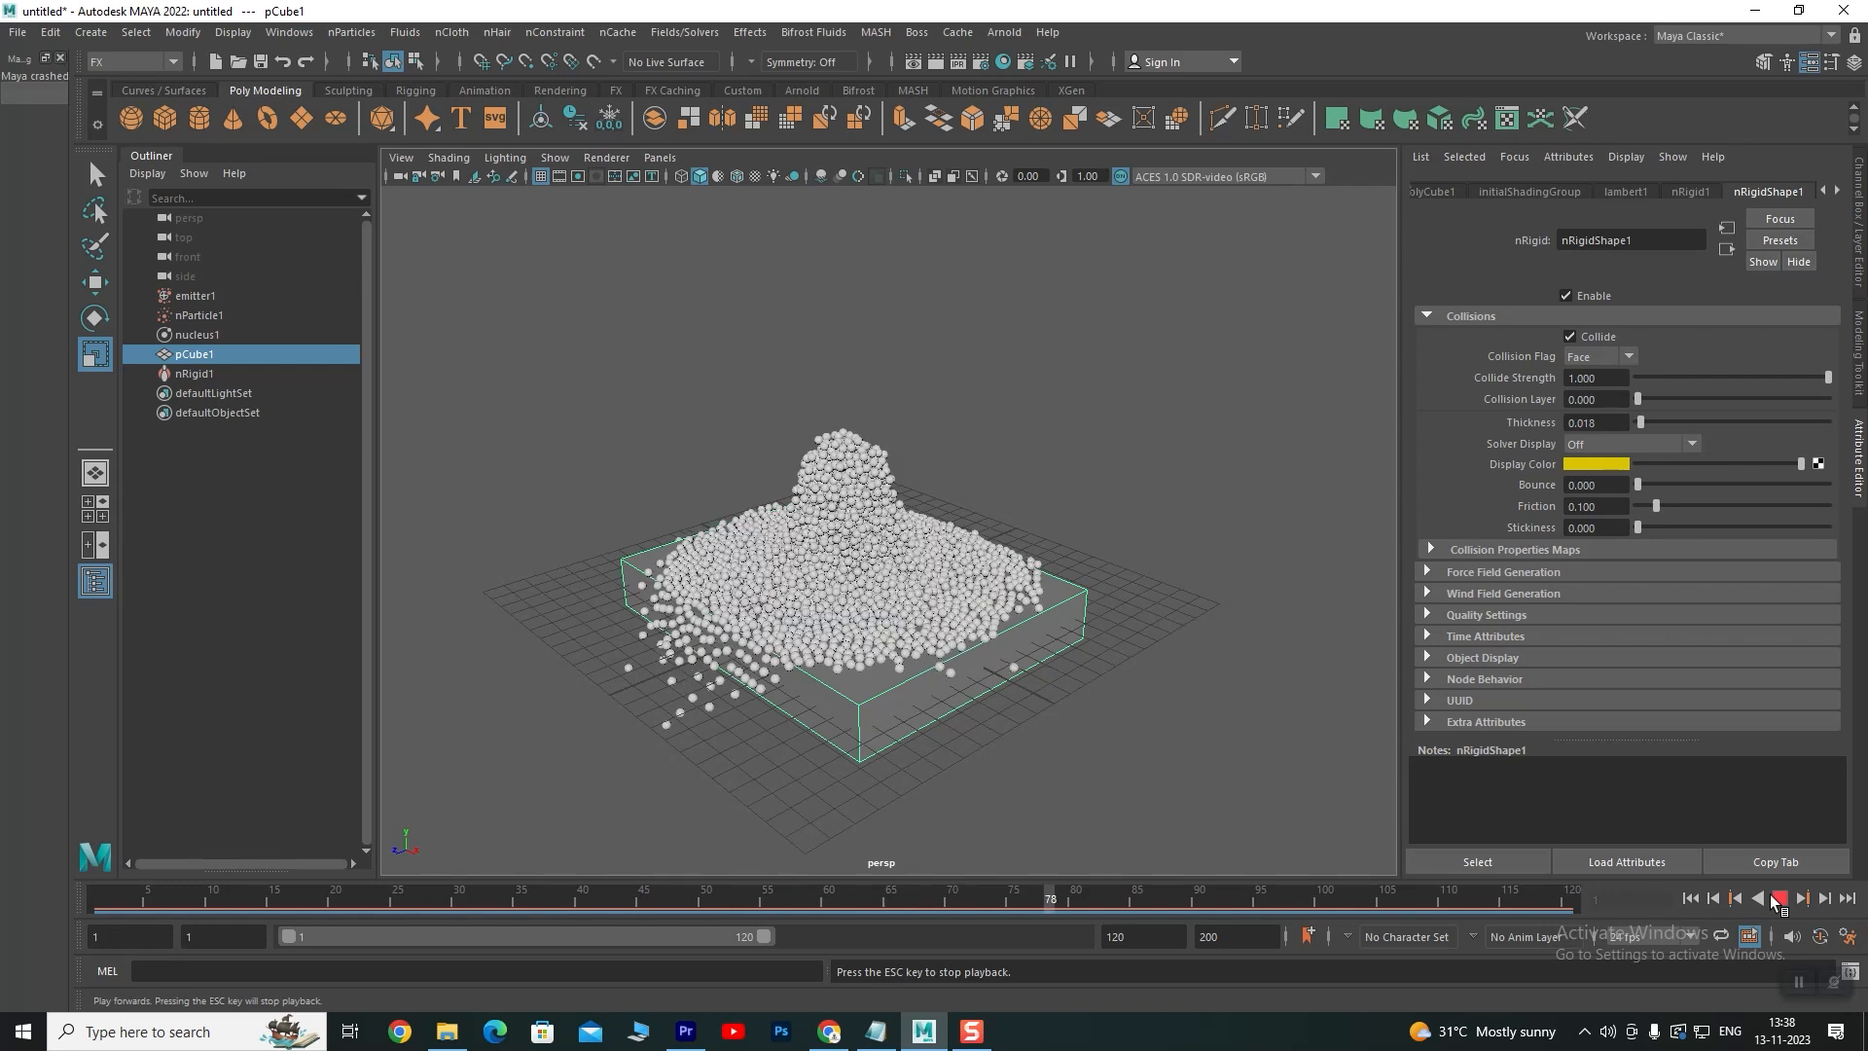
{"action": "left_click_drag", "start_coordinate": [865, 715], "coordinate": [888, 675], "text": "alt"}
Extend the playback range's end to frame 200
{"action": "double_click", "coordinate": [1131, 936]}
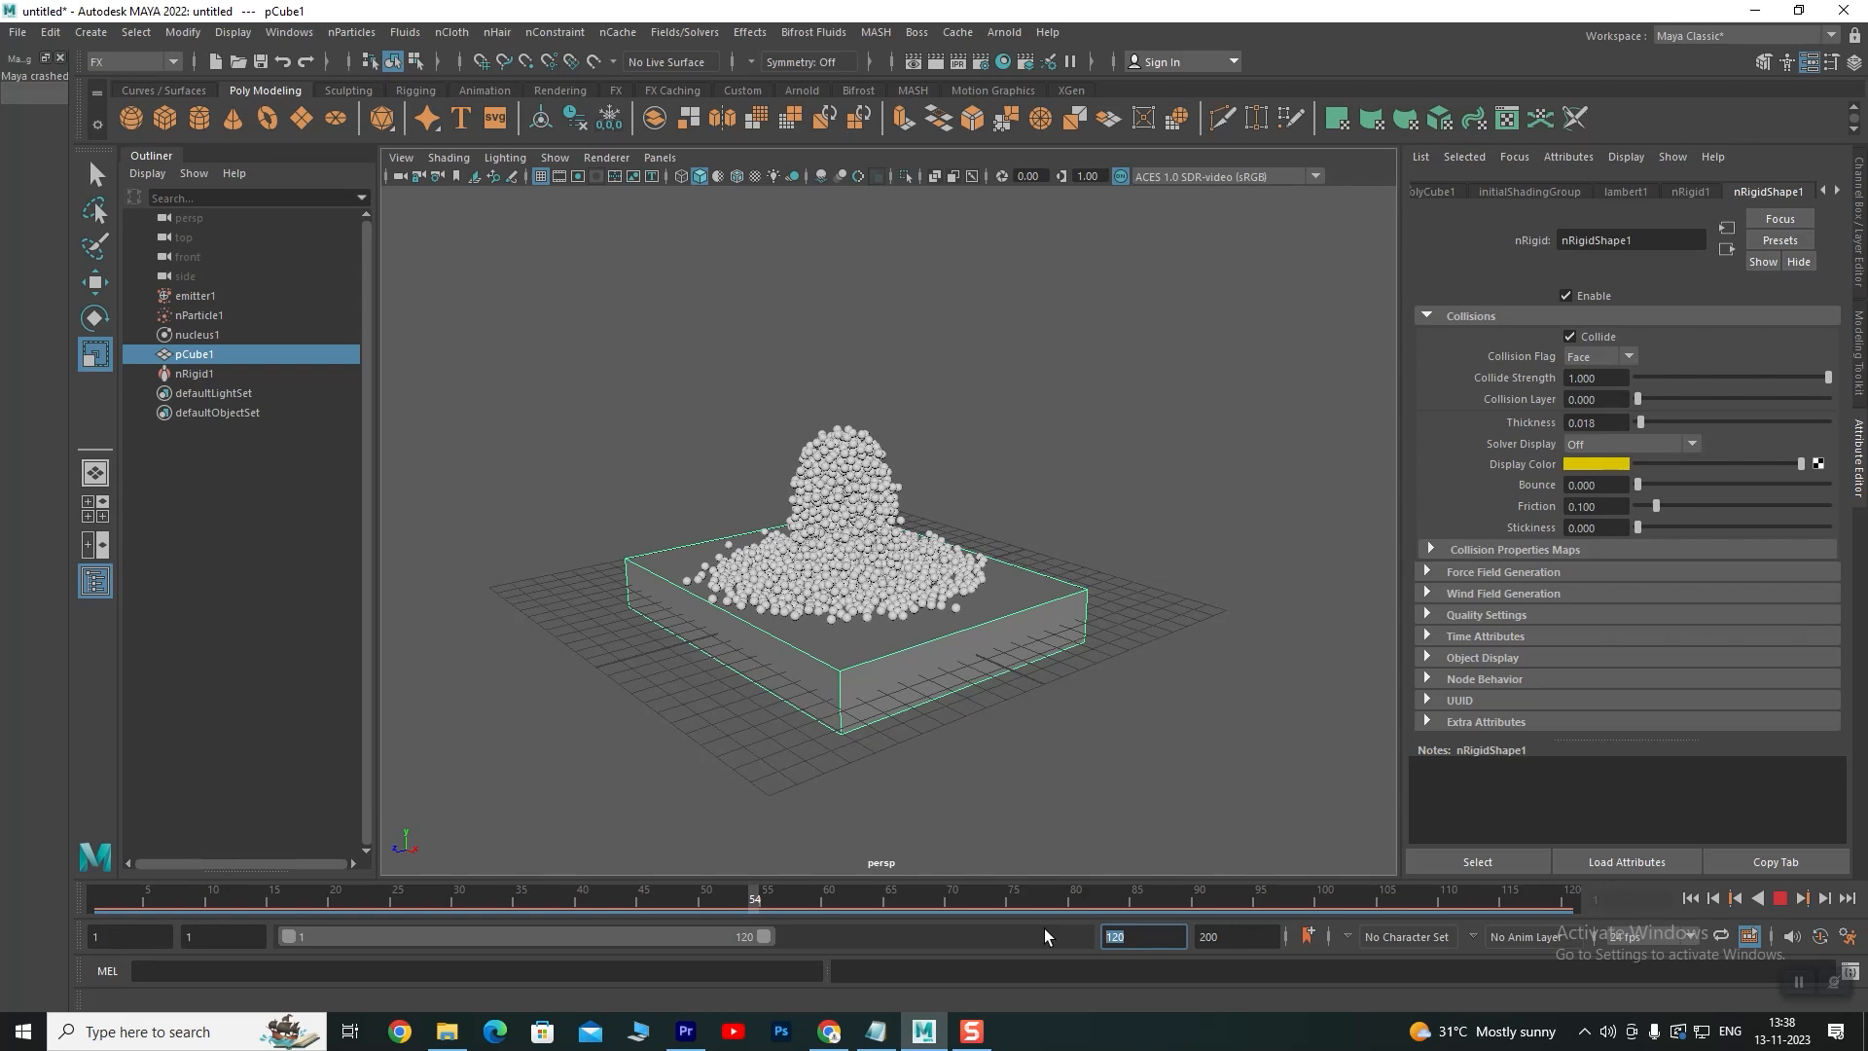
{"action": "type", "text": "200"}
{"action": "key", "text": "Return"}
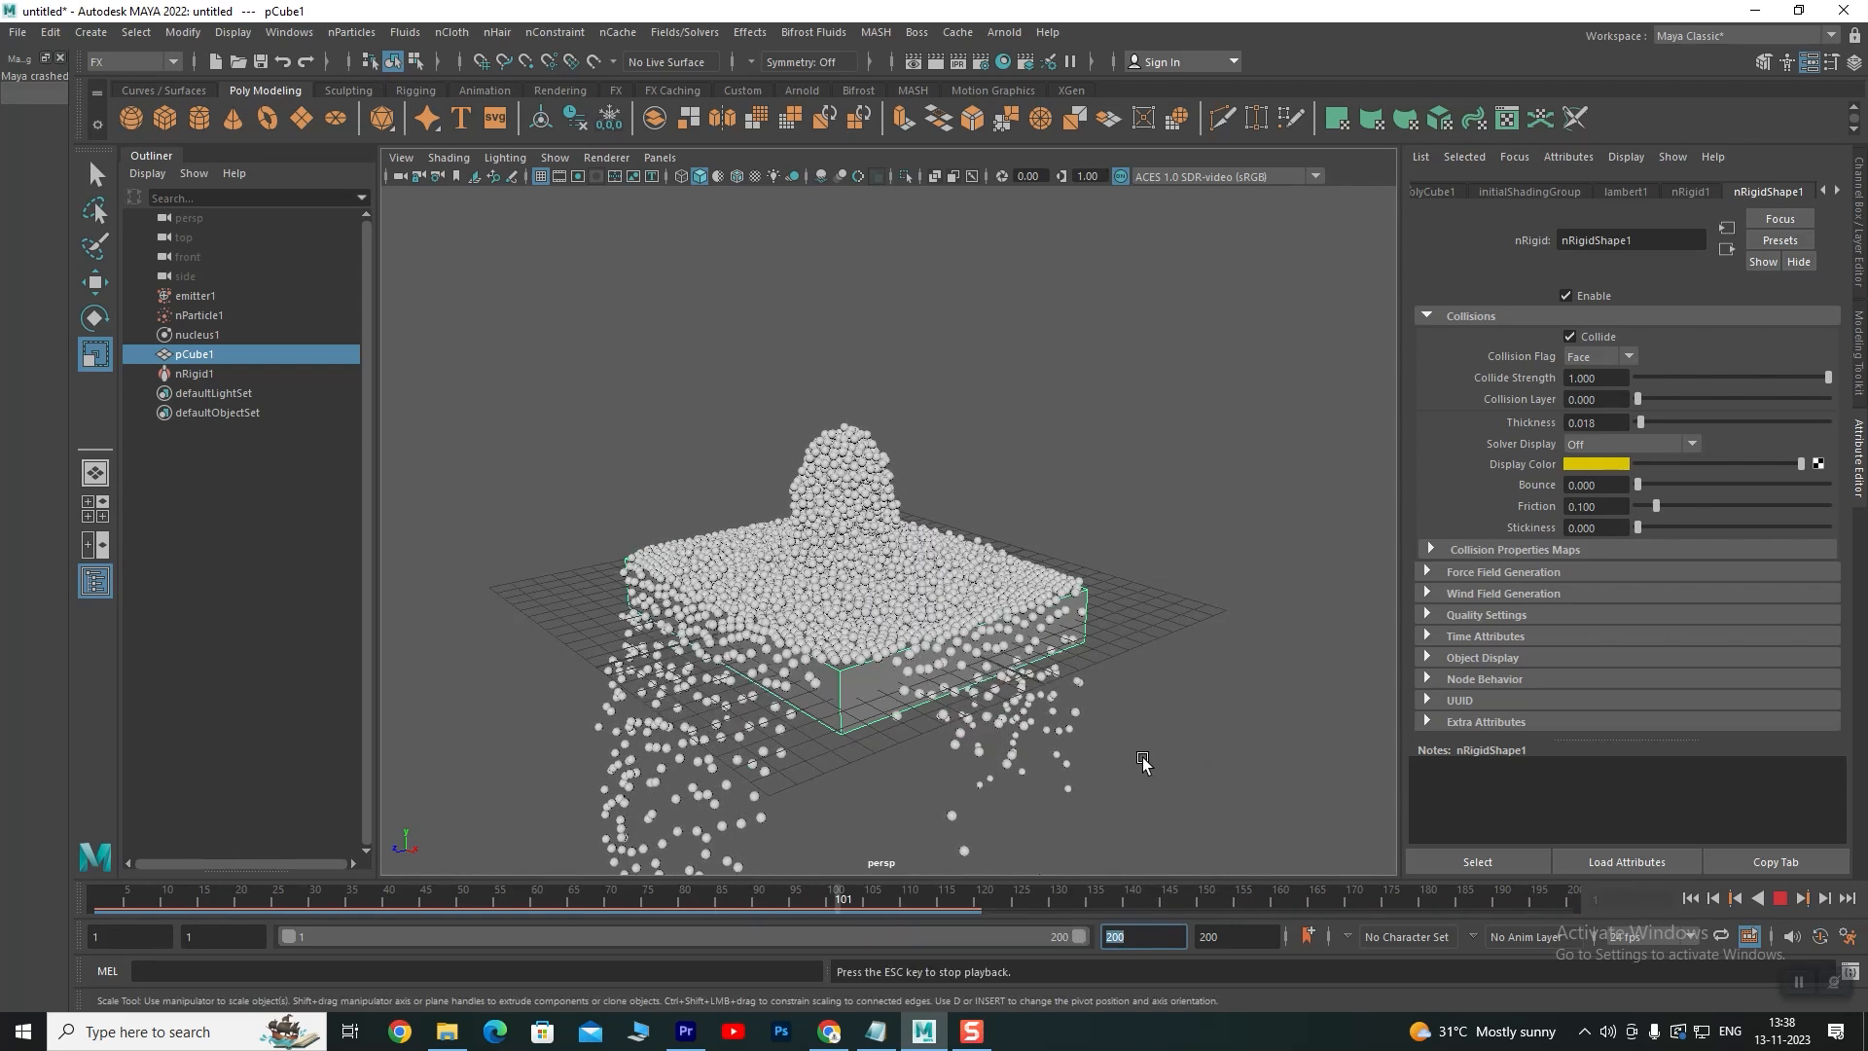